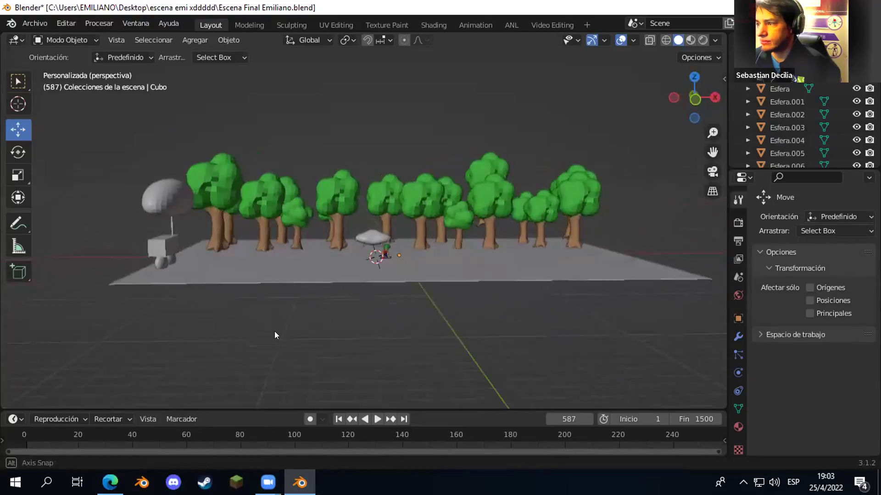
scroll(197, 213, up, 2)
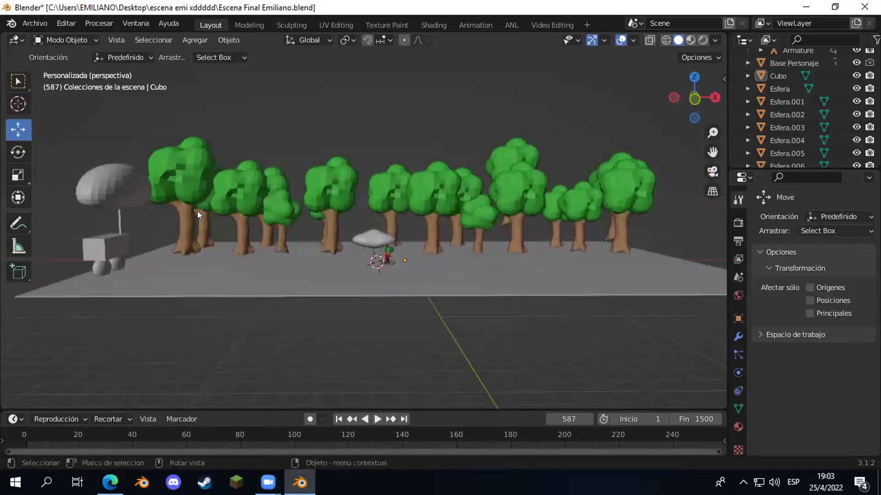
click(116, 254)
click(178, 312)
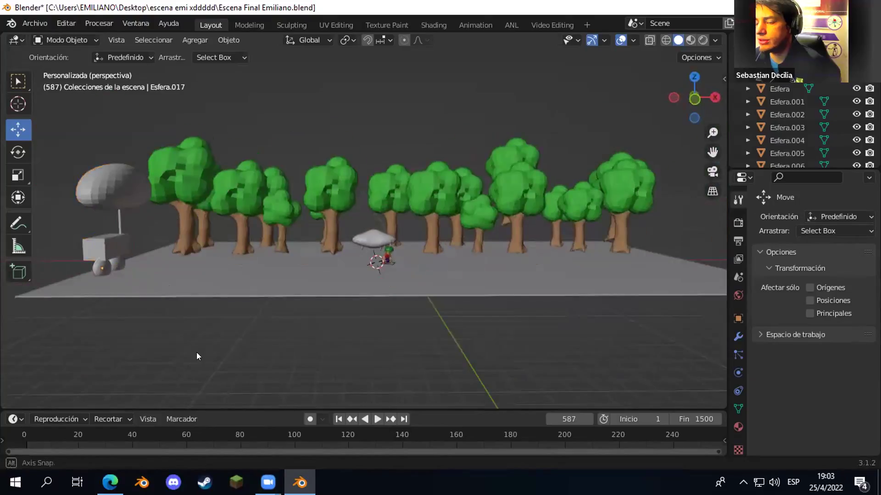
scroll(197, 349, up, 4)
scroll(350, 303, up, 2)
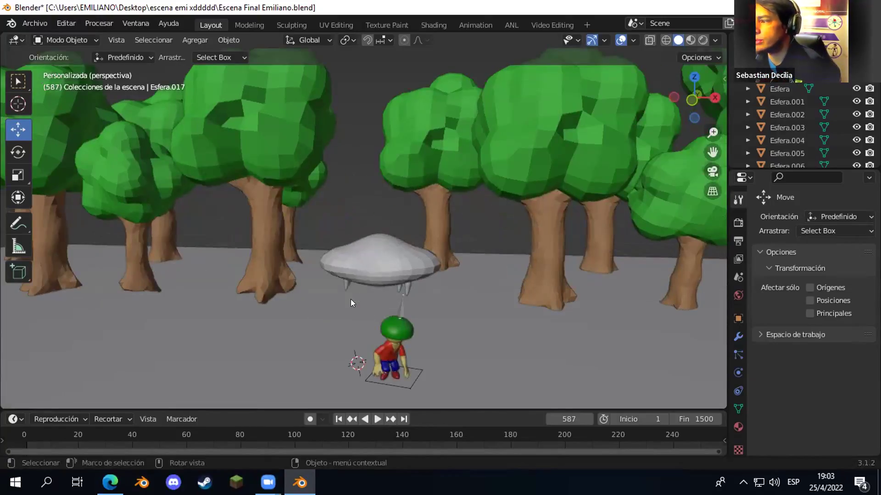
scroll(350, 302, down, 3)
scroll(350, 299, down, 2)
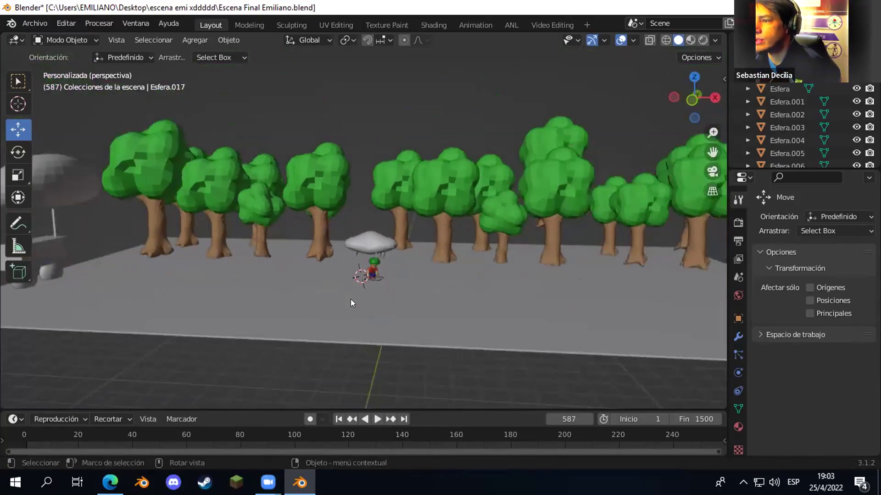
- Rotate the two trees standing on either side of the saucer, one after the other, and clear the selection
click(445, 229)
click(18, 152)
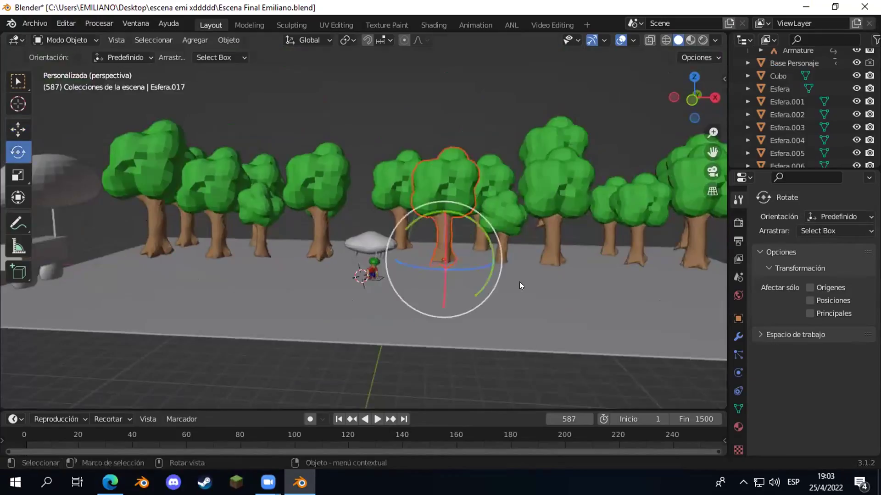
drag(450, 264, 313, 223)
click(314, 222)
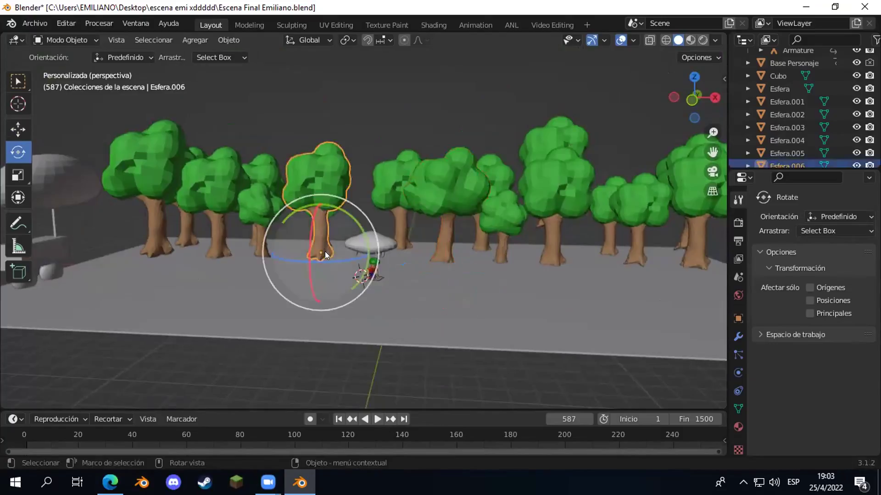
drag(326, 264, 372, 351)
click(220, 285)
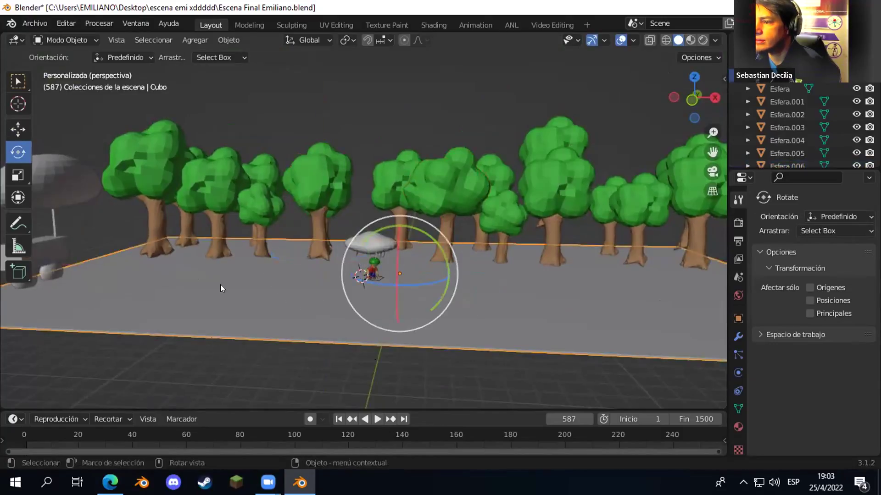
click(216, 378)
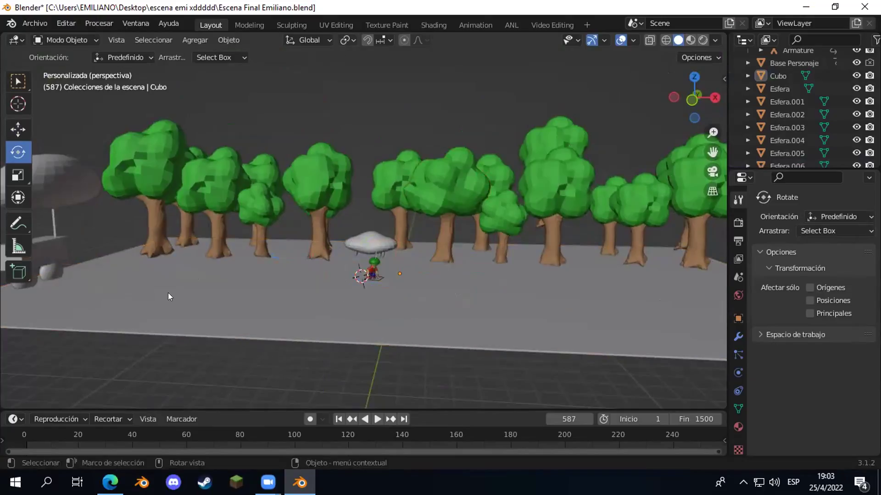
- Select the saucer floating beside the character and switch to the Texture Paint workspace
scroll(168, 292, down, 3)
middle_drag(168, 293, 241, 254)
click(241, 254)
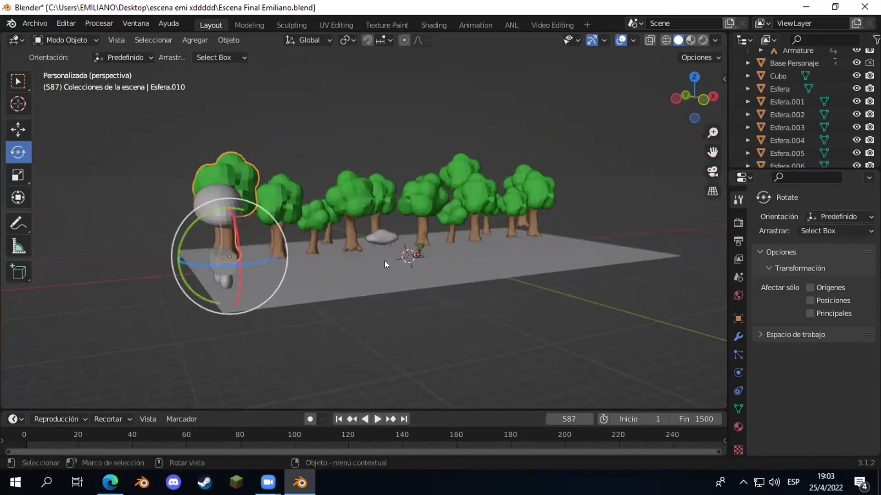
click(382, 238)
scroll(397, 283, up, 5)
middle_drag(418, 310, 364, 284)
middle_drag(495, 325, 443, 334)
scroll(537, 386, down, 4)
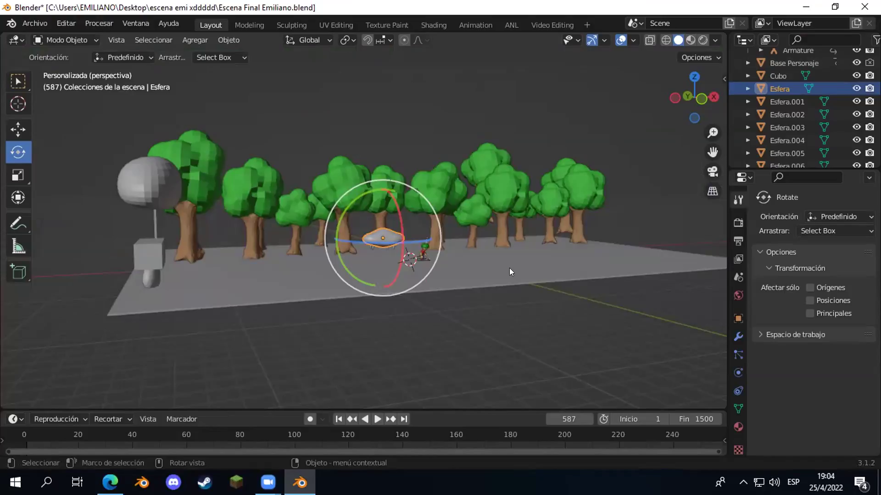
click(402, 24)
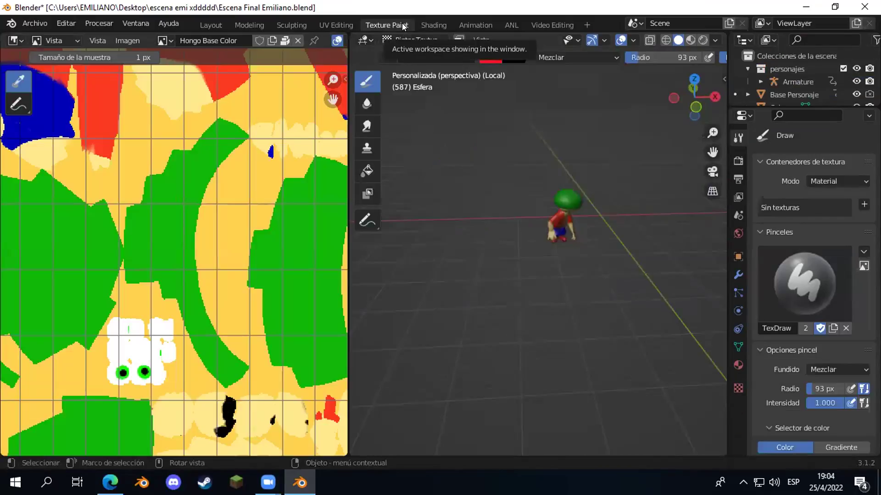
- Examine the whole Hongo Base Color texture and the isolated mushroom-headed character it belongs to
scroll(553, 255, down, 3)
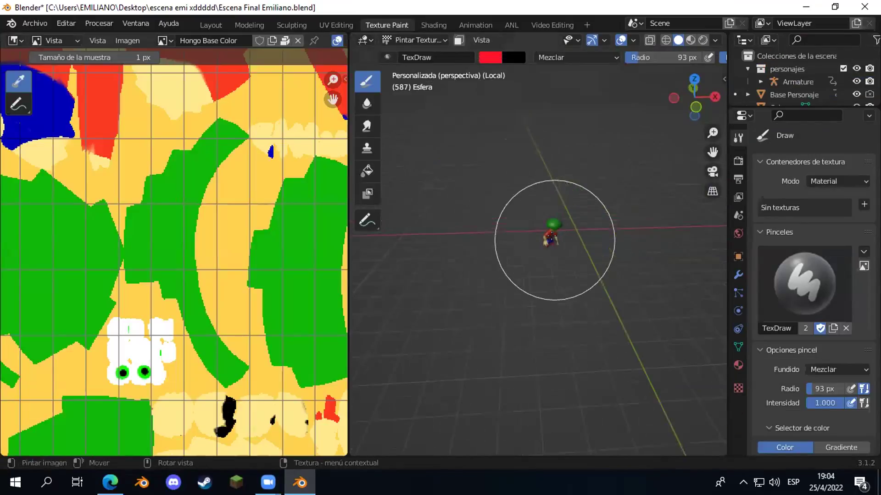
scroll(552, 239, up, 2)
scroll(552, 237, up, 1)
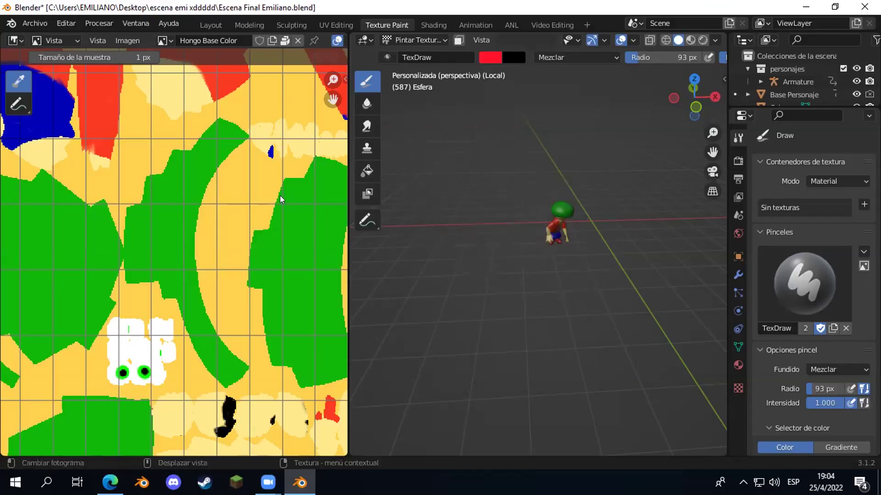
scroll(279, 196, down, 5)
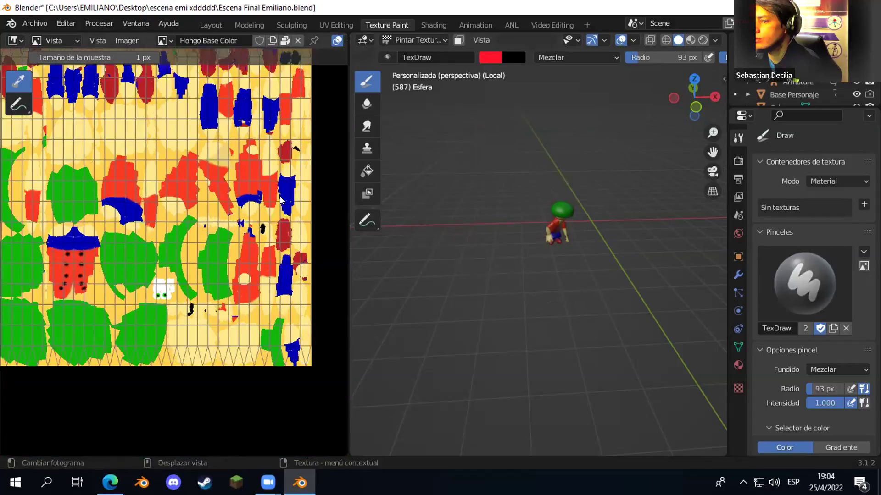
scroll(228, 190, up, 1)
middle_drag(227, 195, 258, 242)
scroll(260, 227, down, 1)
middle_drag(564, 232, 526, 224)
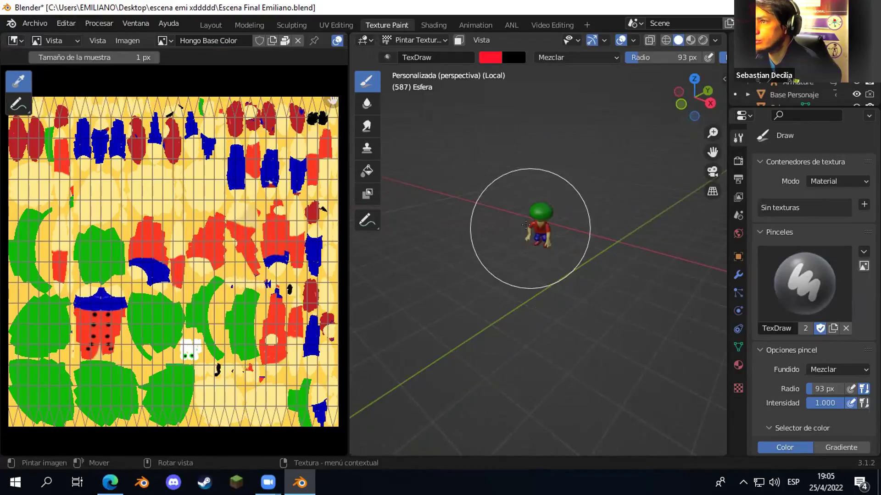
- Leave the local view and show the whole scene in front orthographic view around the character
click(477, 40)
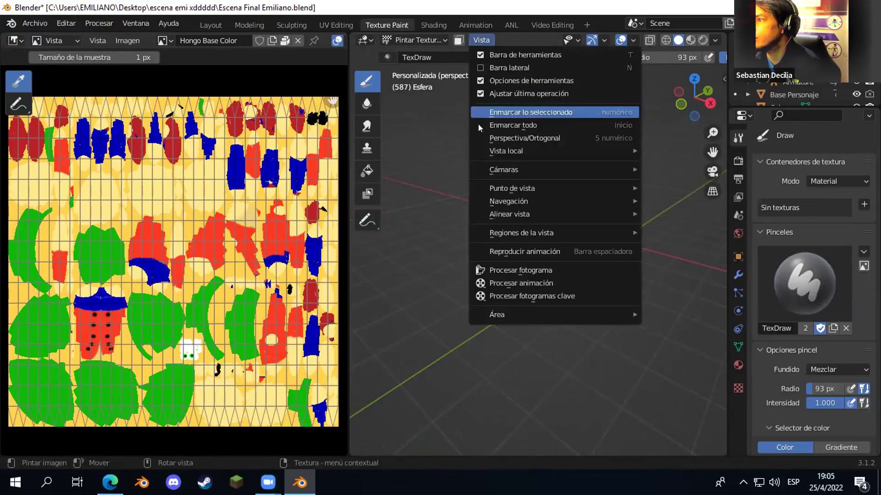
mouse_move(481, 154)
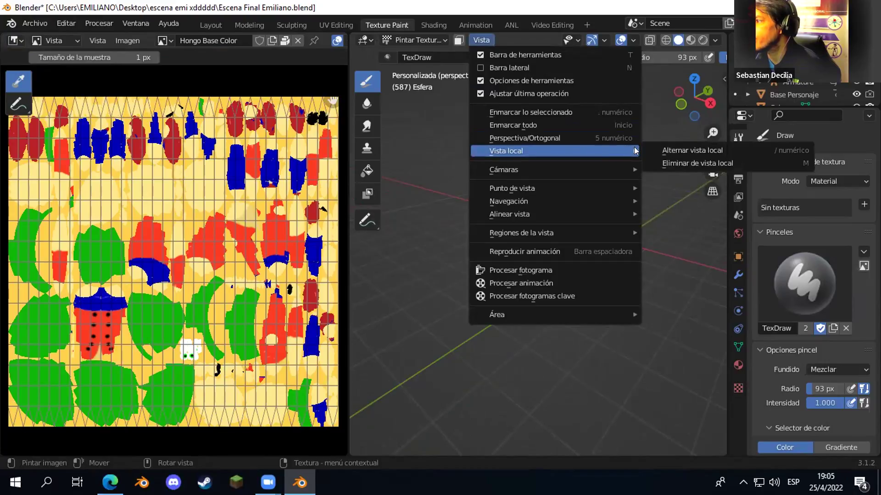
click(775, 151)
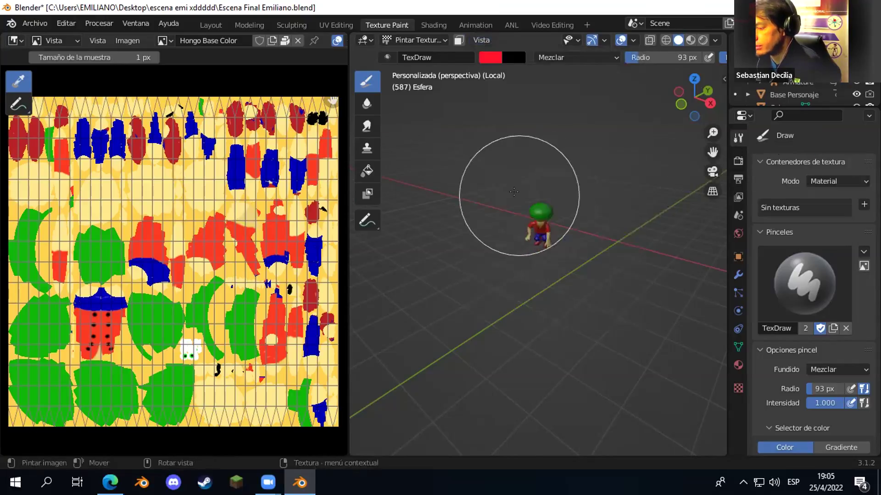
key(KP_1)
scroll(514, 192, down, 4)
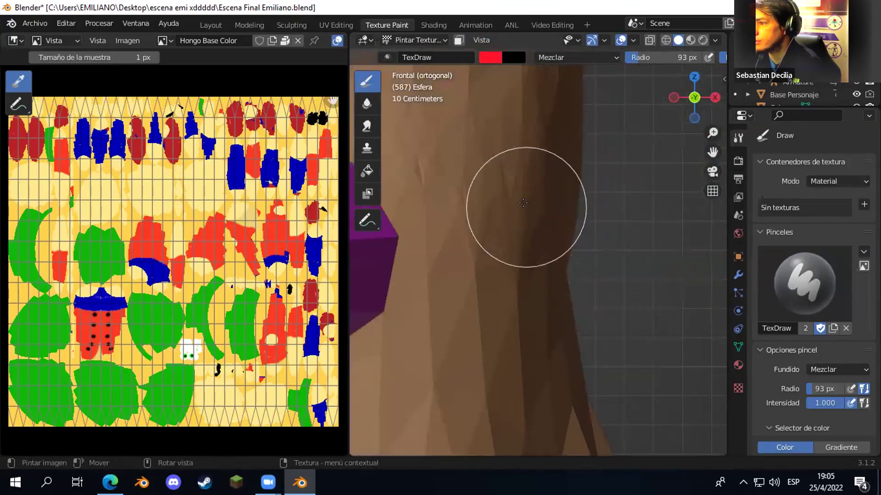
scroll(513, 218, down, 4)
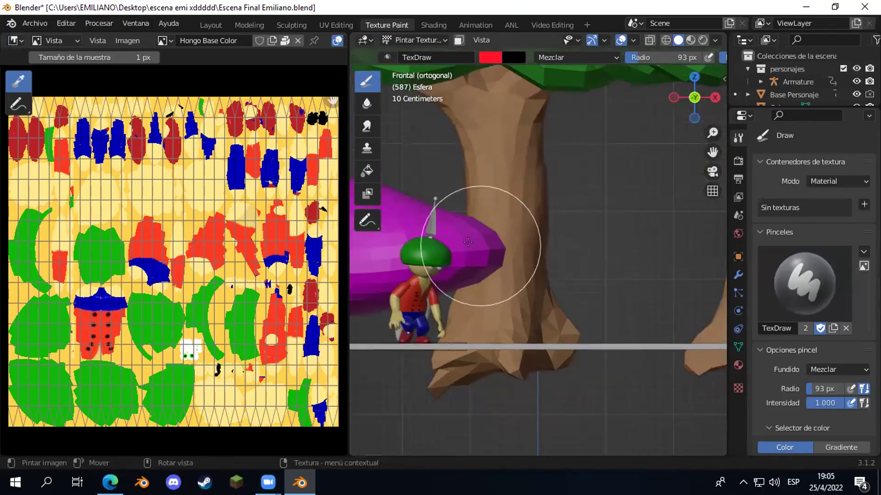
- Check the selected saucer in the Layout workspace, then widen the Texture Paint 3D viewport and isolate the saucer in local view
click(207, 24)
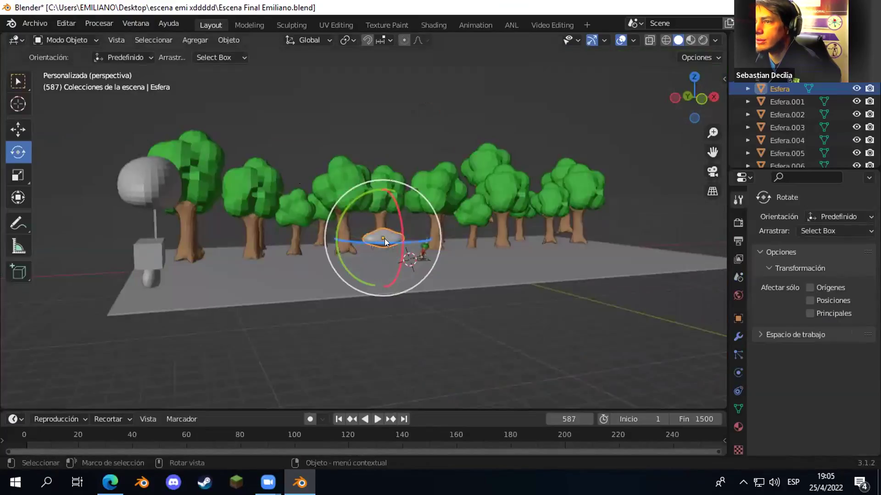
scroll(384, 238, up, 2)
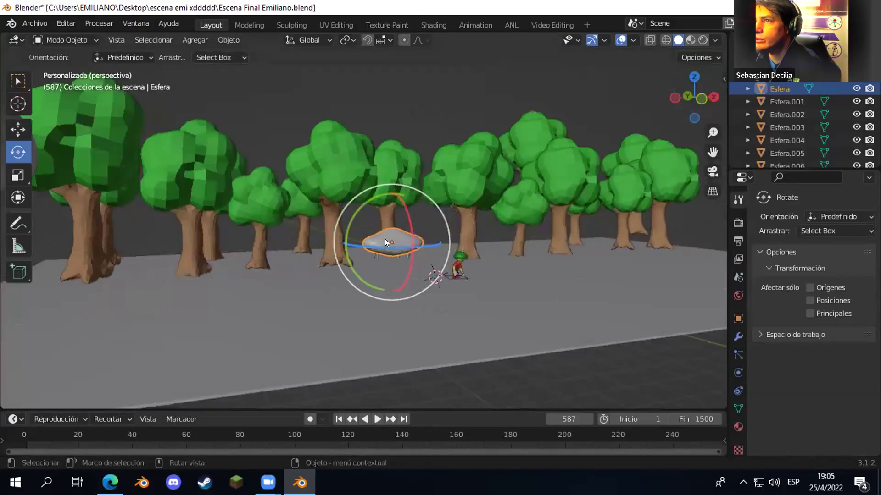
click(393, 26)
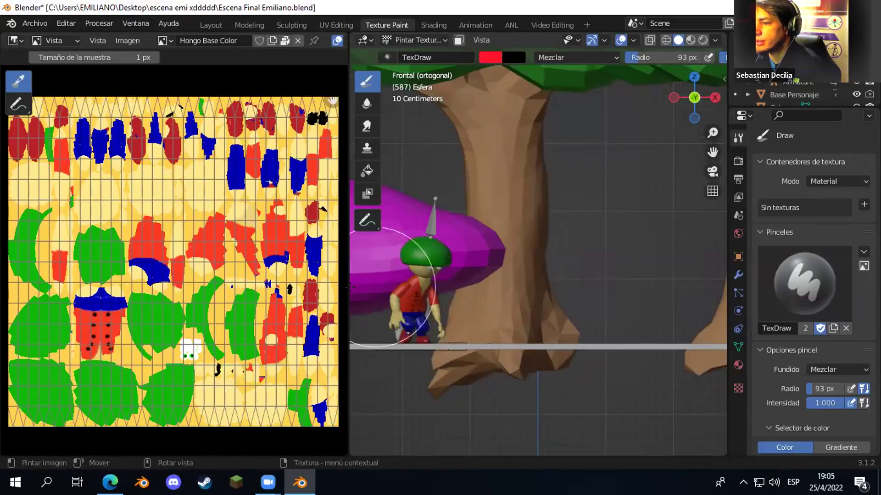
drag(349, 288, 119, 291)
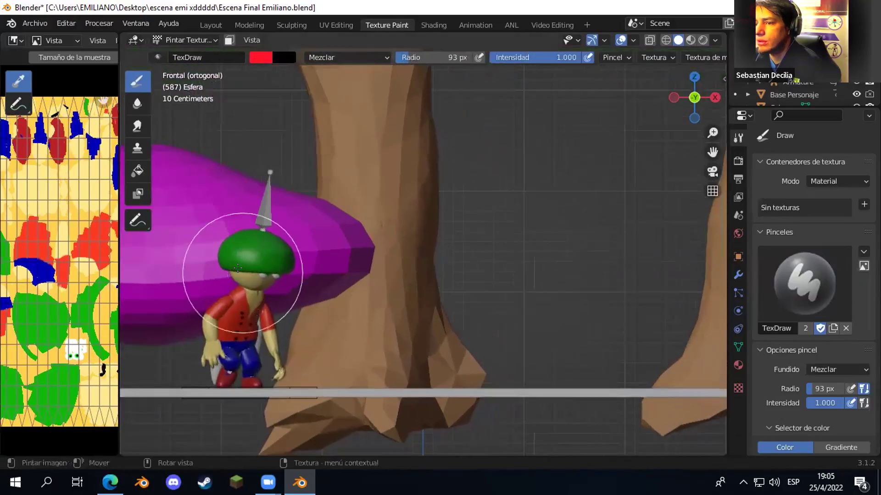
key(KP_Divide)
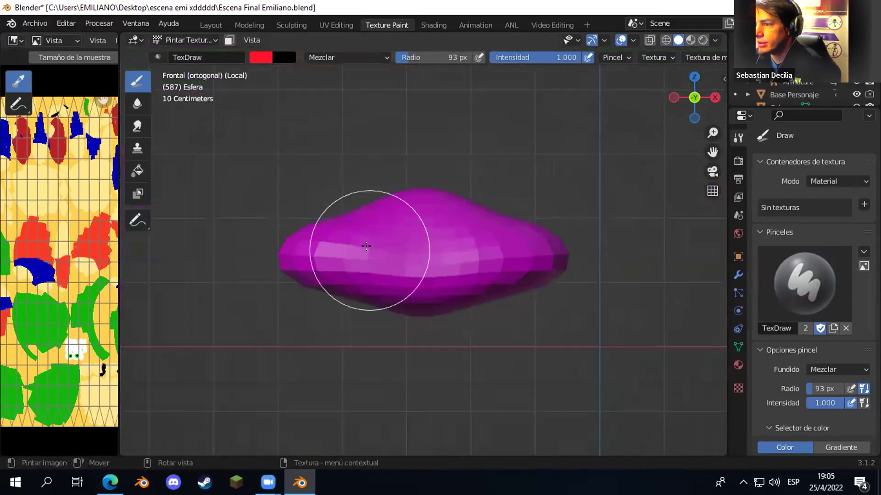
mouse_move(484, 247)
middle_down()
mouse_move(428, 264)
mouse_move(420, 294)
mouse_move(509, 275)
middle_up()
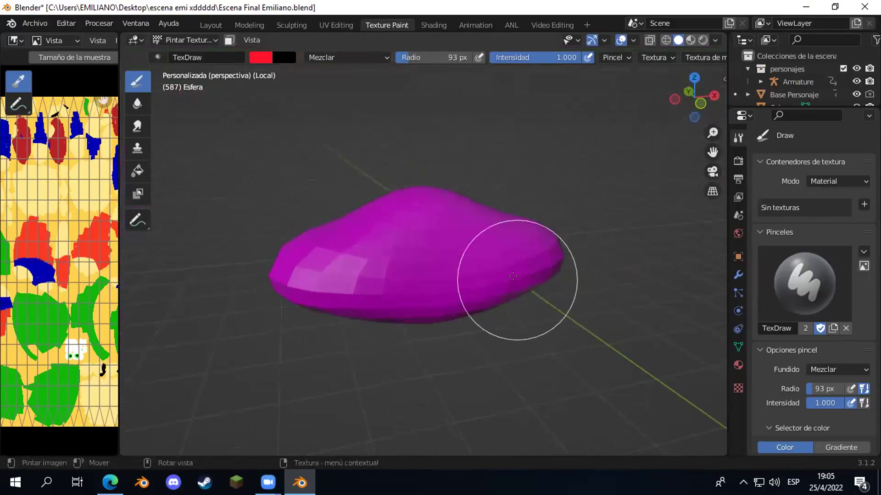
- Check the saucer's UV layout, then start a base color texture slot for it in Texture Paint with a pure red fill
click(342, 26)
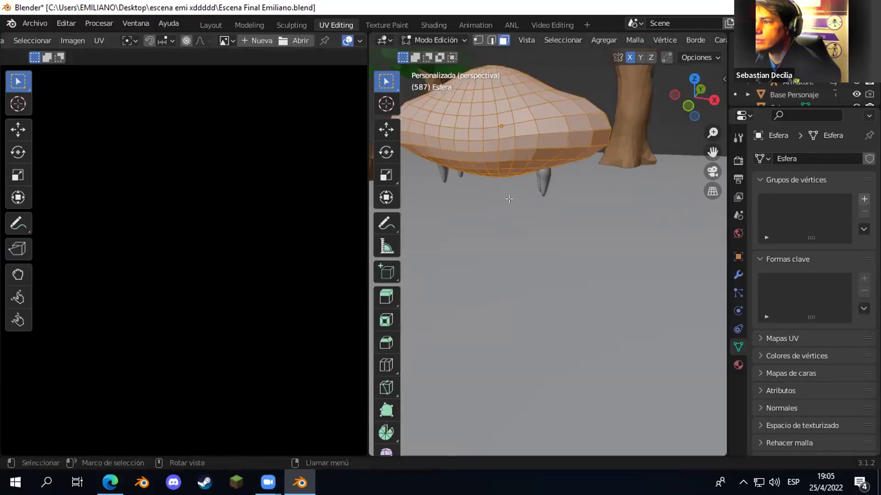
click(385, 26)
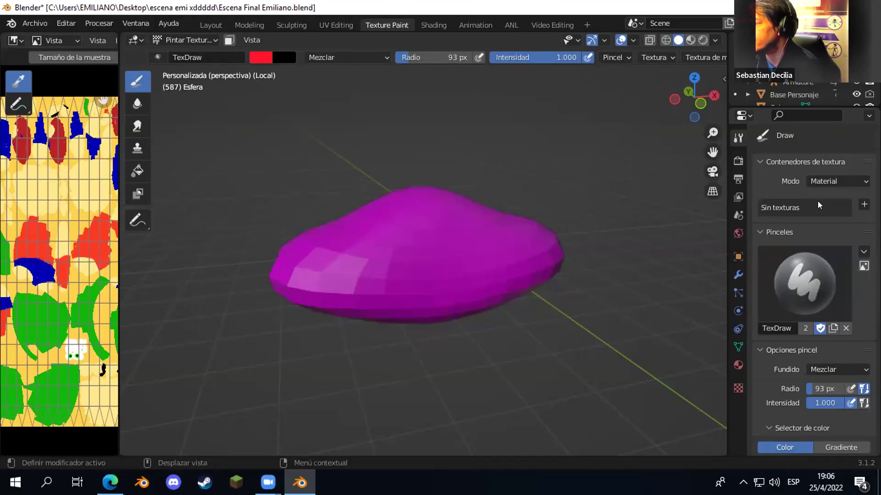
click(862, 203)
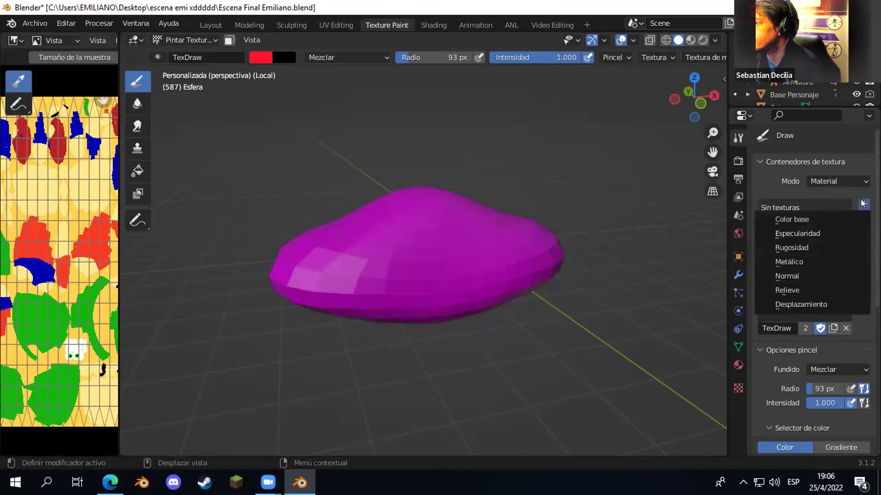
click(790, 220)
click(788, 286)
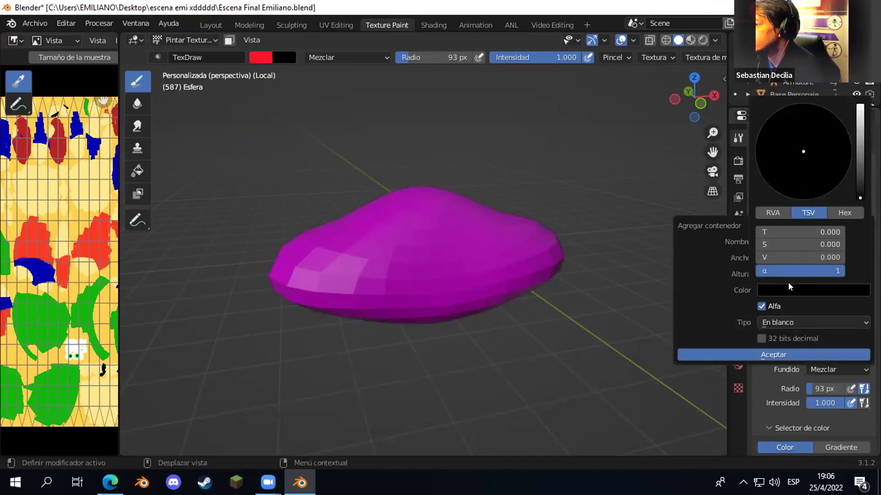
drag(860, 198, 860, 105)
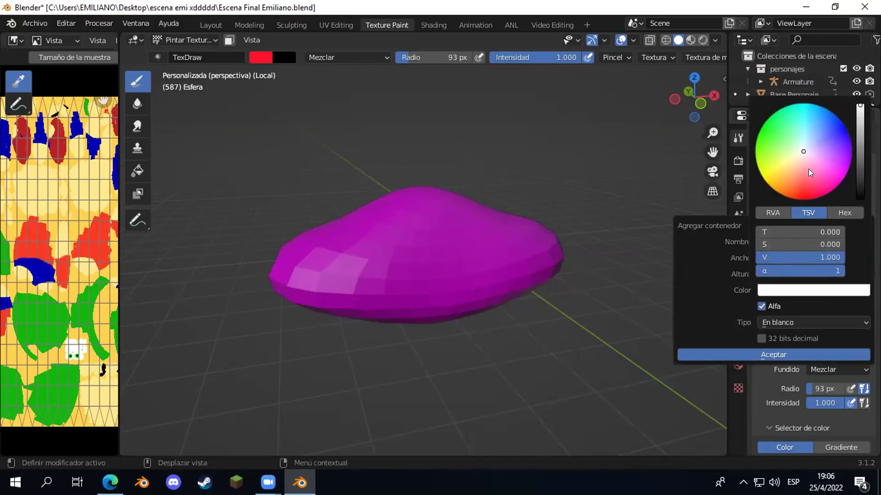
click(800, 199)
drag(791, 184, 801, 200)
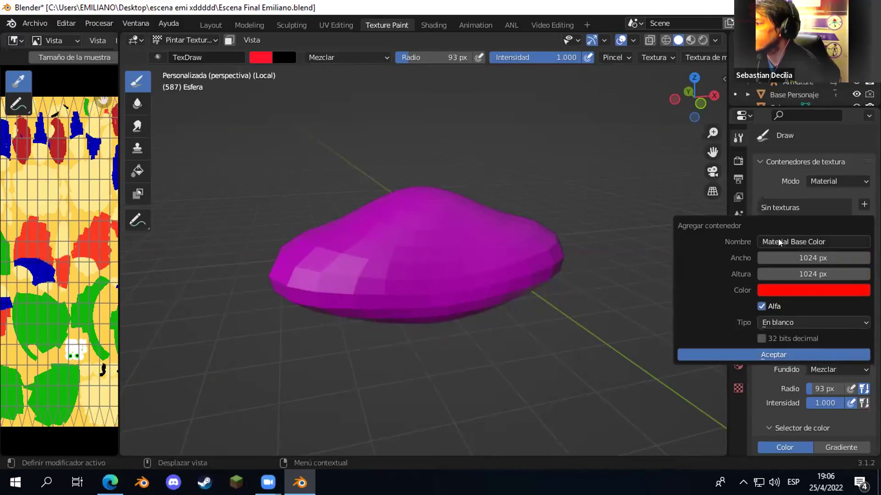
- Name the new base color texture "Material Base Color Auto"
click(825, 242)
click(830, 238)
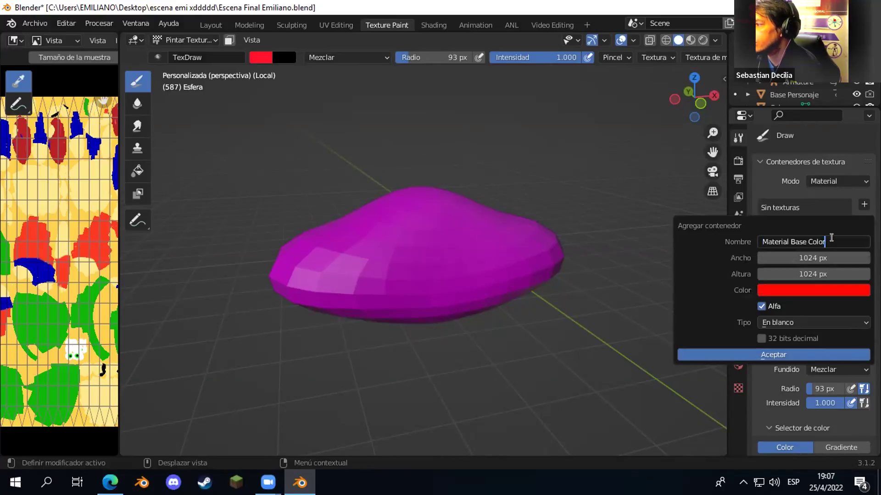
text(A)
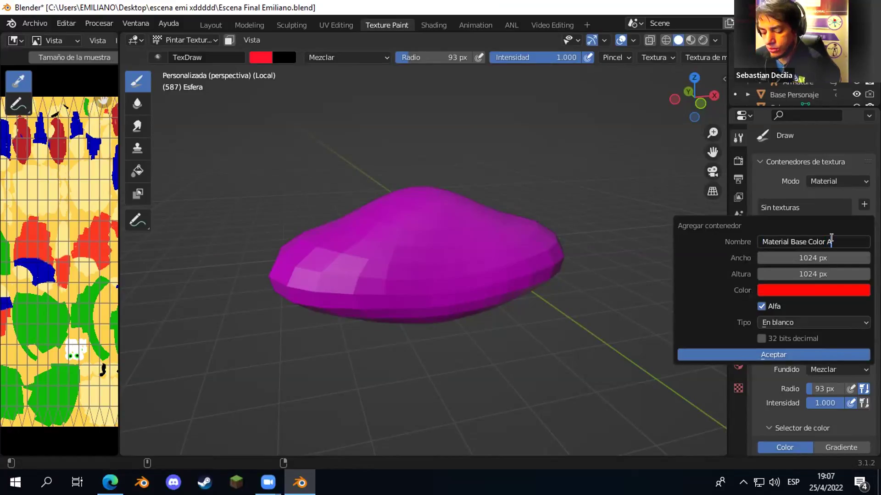
text(lto)
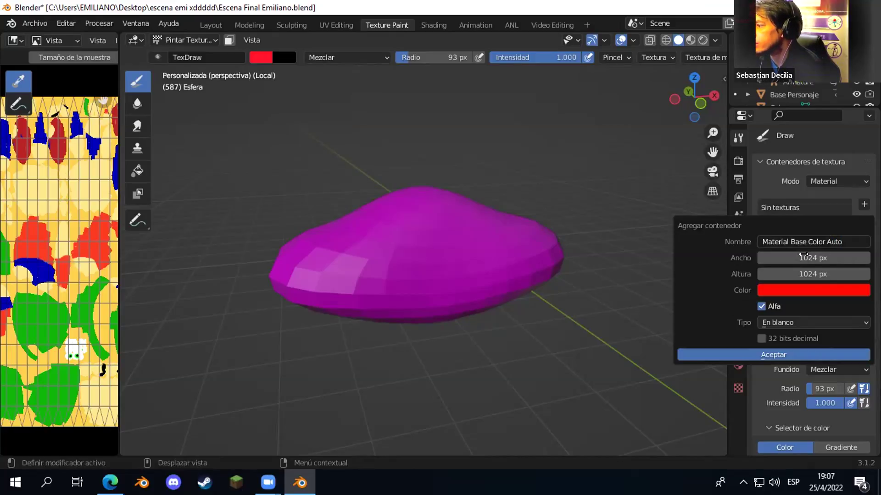
- Create the 1024 by 1024 px base color texture and set the Draw brush color to a pale light blue
click(753, 354)
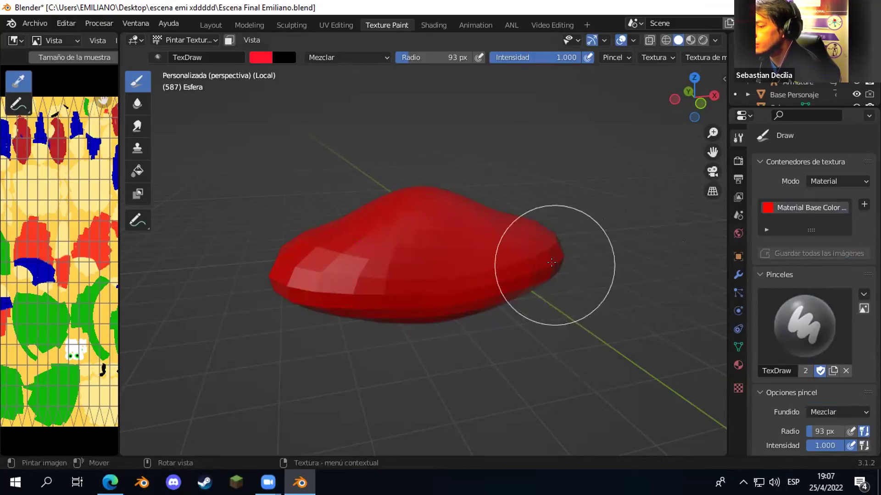
scroll(552, 262, up, 2)
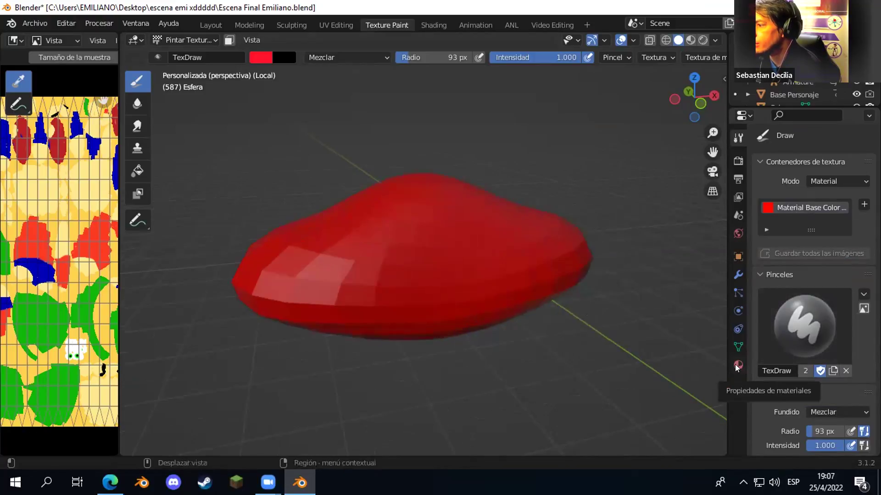
scroll(794, 276, down, 5)
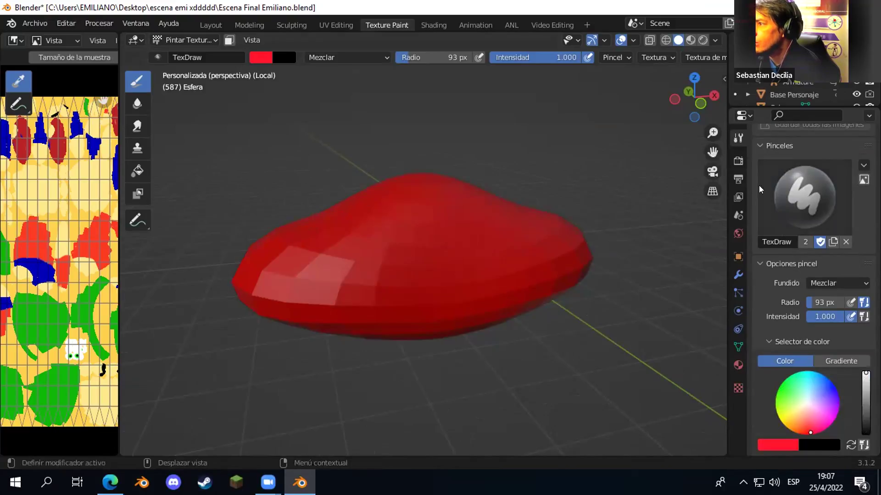
scroll(764, 207, down, 2)
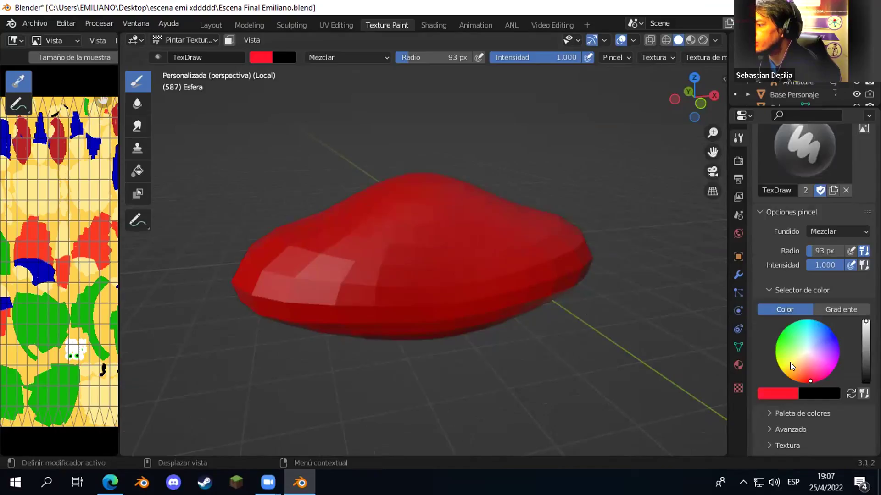
drag(806, 346, 809, 334)
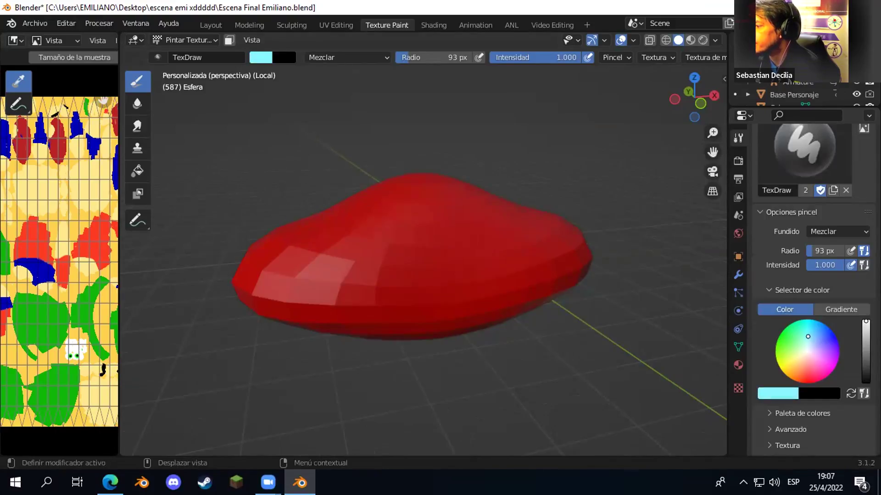
drag(807, 338, 807, 341)
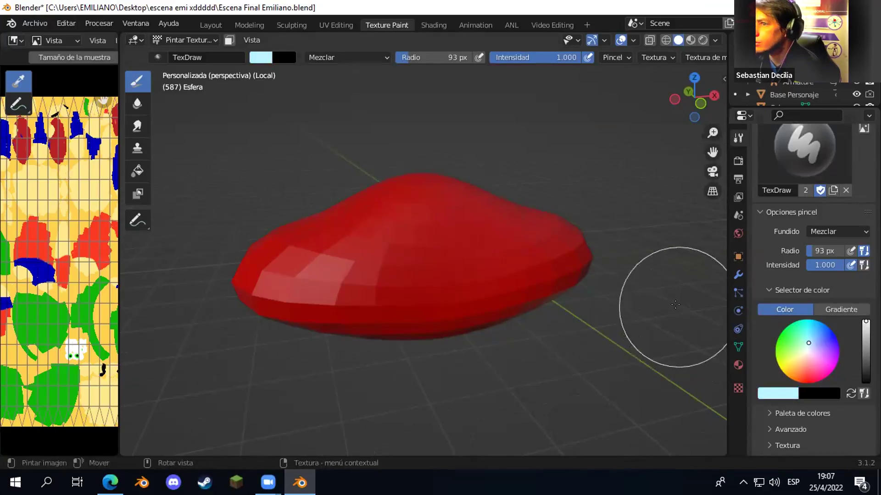
- Set the brush radius to 45 px, try painting a light blue patch on the saucer's upper front, and undo the stroke
mouse_move(473, 233)
middle_down()
mouse_move(491, 227)
mouse_move(473, 241)
middle_up()
scroll(471, 242, up, 2)
key(f)
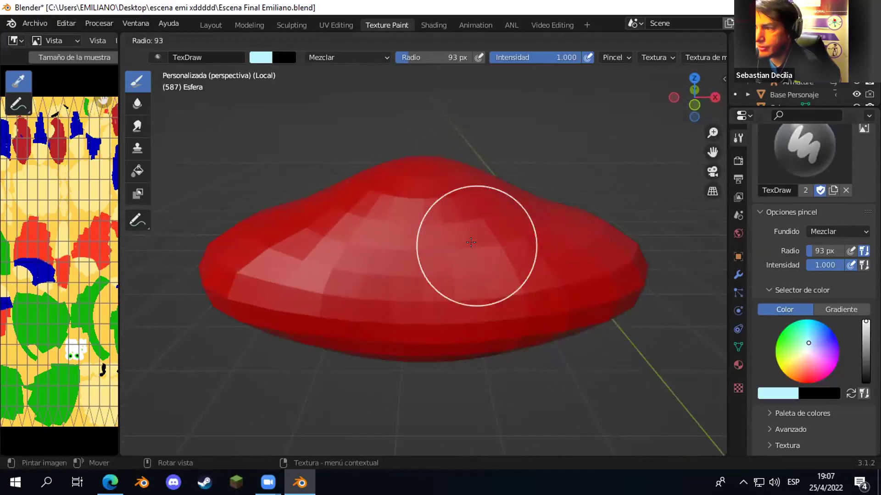
click(446, 242)
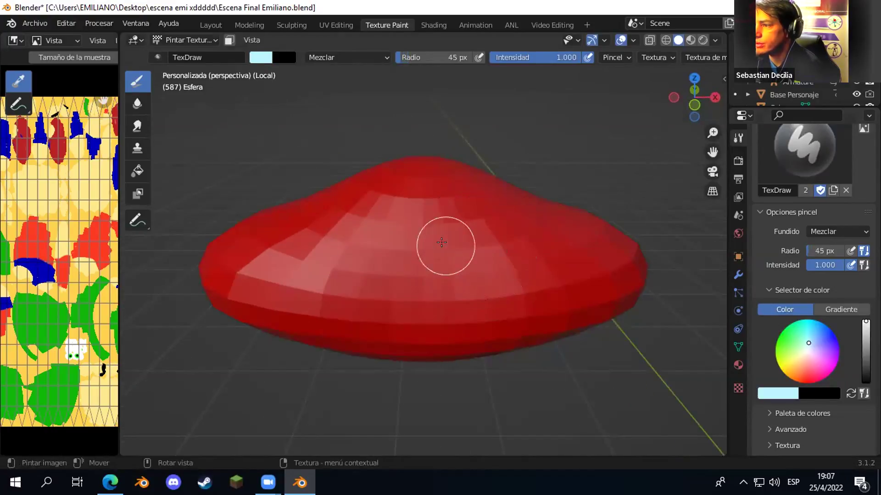
mouse_move(390, 224)
mouse_down()
mouse_move(382, 246)
mouse_move(402, 255)
mouse_move(430, 244)
mouse_move(439, 225)
mouse_move(422, 205)
mouse_move(378, 205)
mouse_move(370, 224)
mouse_move(381, 245)
mouse_move(442, 252)
mouse_up()
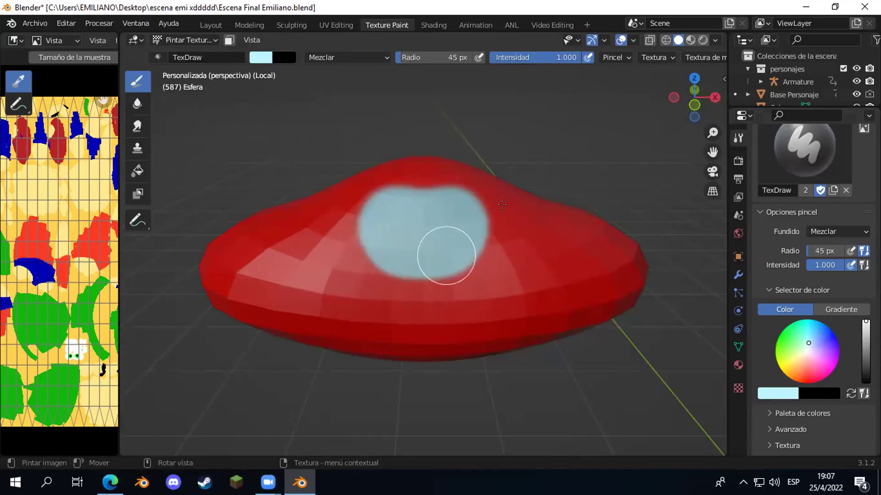
key(ctrl+z)
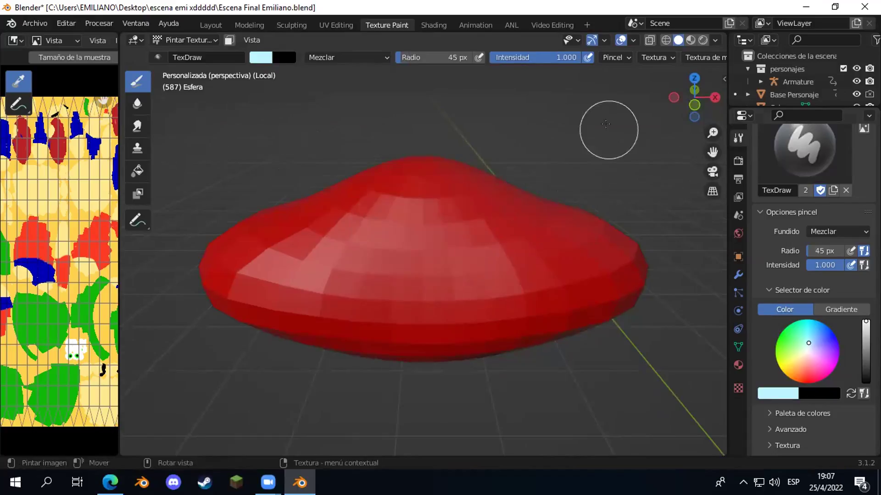
- Change the texture paint mirroring from the X axis to the Y axis
scroll(663, 55, down, 10)
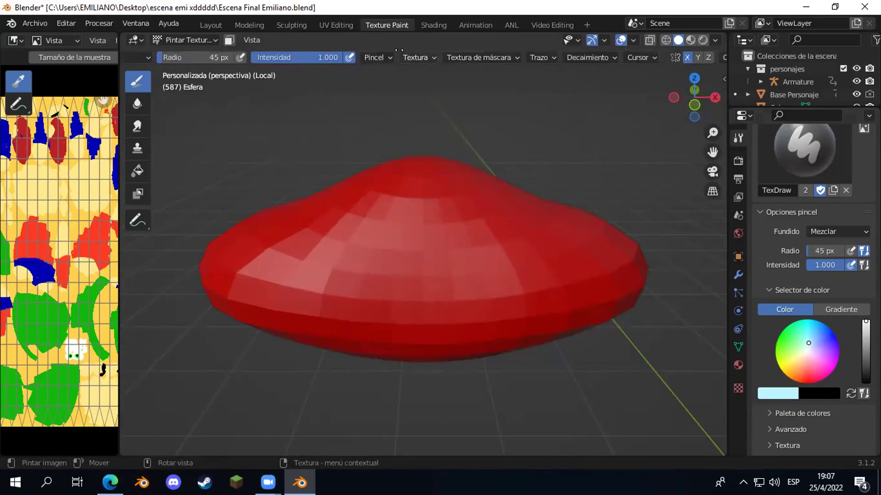
click(567, 57)
middle_drag(452, 207, 586, 67)
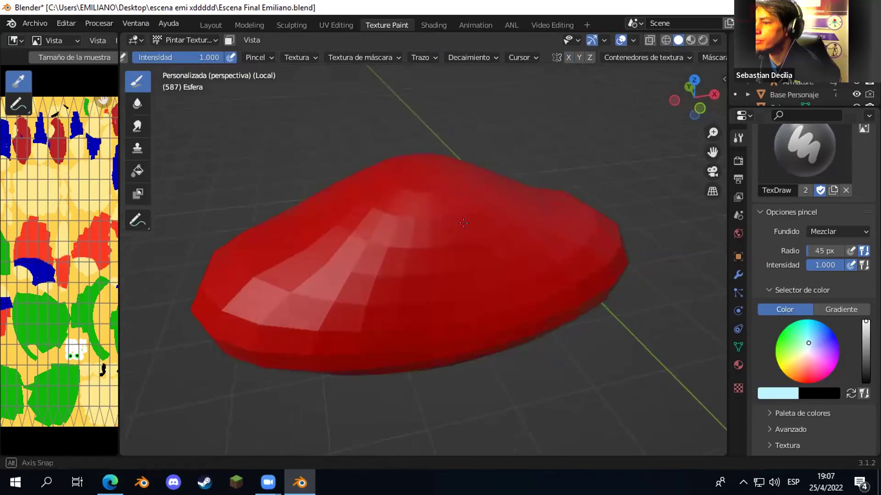
click(580, 57)
- Try painting light blue strokes on the saucer's front with Y mirroring and undo them
mouse_move(441, 226)
mouse_down()
mouse_move(418, 255)
mouse_move(427, 266)
mouse_up()
mouse_move(490, 242)
mouse_down()
mouse_move(481, 216)
mouse_move(429, 252)
mouse_up()
mouse_move(429, 252)
middle_down()
mouse_move(389, 228)
mouse_move(454, 217)
mouse_move(409, 246)
mouse_move(423, 232)
middle_up()
key(ctrl+z)
key(ctrl+z)
key(ctrl+z)
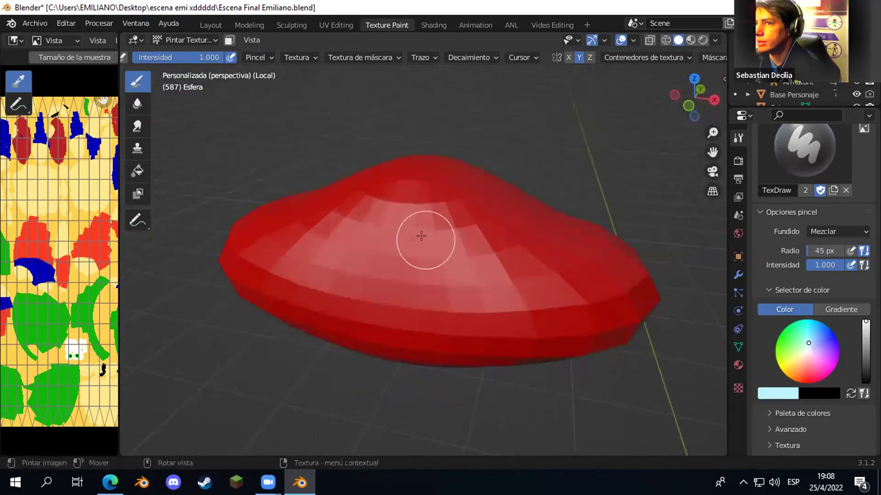
- Enable the face selection paint mask and select a two-row block of faces on the saucer's upper front
click(230, 41)
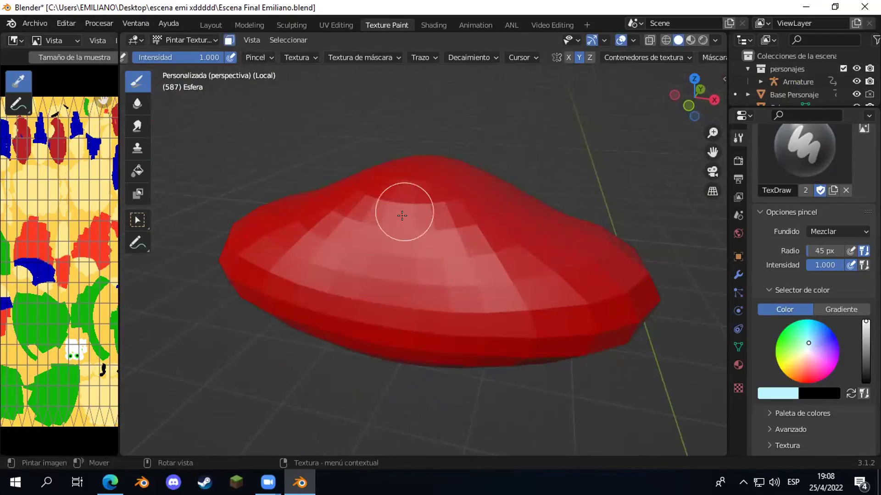
middle_drag(402, 215, 403, 218)
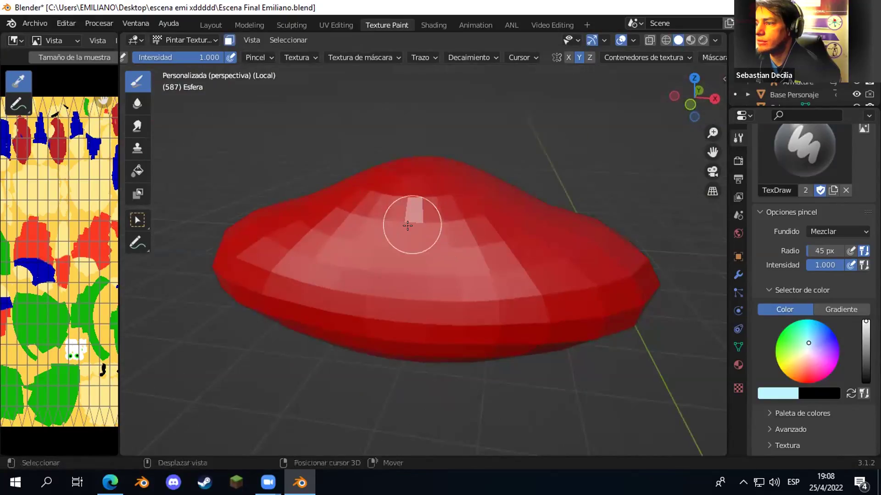
drag(405, 223, 405, 230)
mouse_move(402, 236)
middle_down()
mouse_move(427, 240)
mouse_move(417, 241)
middle_up()
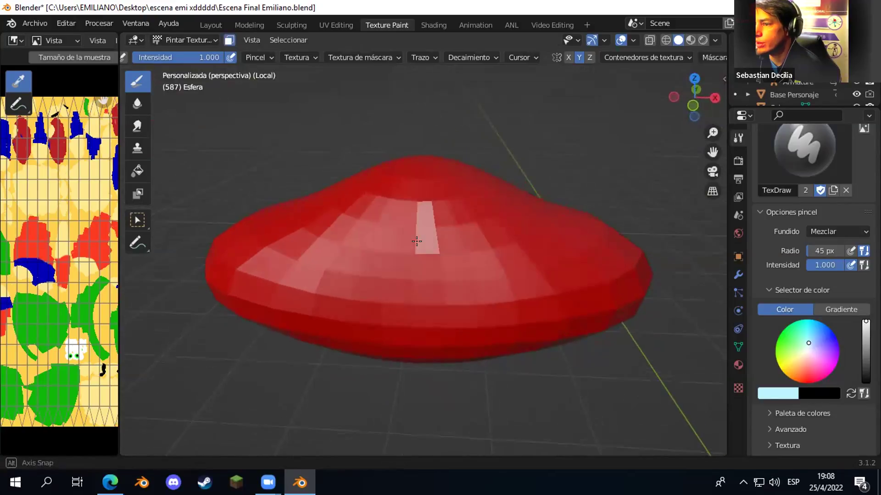
click(431, 218)
mouse_move(431, 218)
mouse_down()
mouse_move(401, 234)
mouse_move(401, 215)
mouse_move(382, 218)
mouse_move(381, 228)
mouse_move(421, 237)
mouse_move(459, 232)
mouse_move(451, 206)
mouse_up()
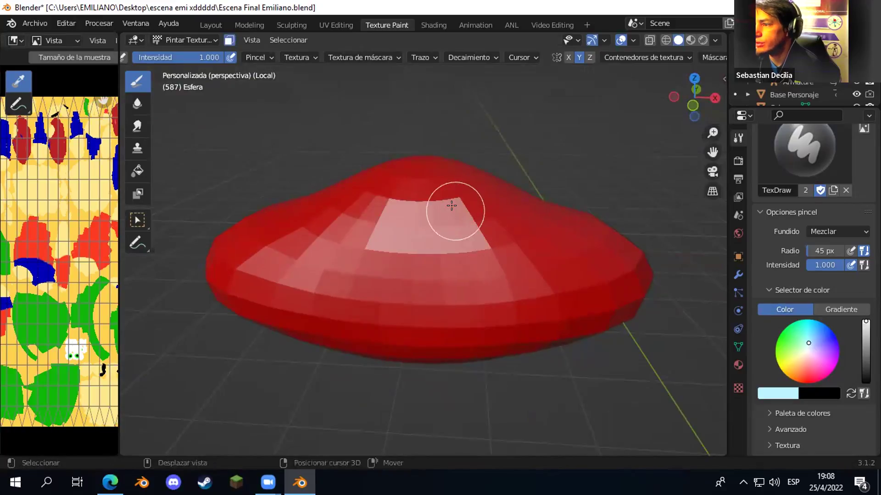
- Switch the paint mask off and on again, try painting light blue over the selected faces, and undo the stroke
click(229, 40)
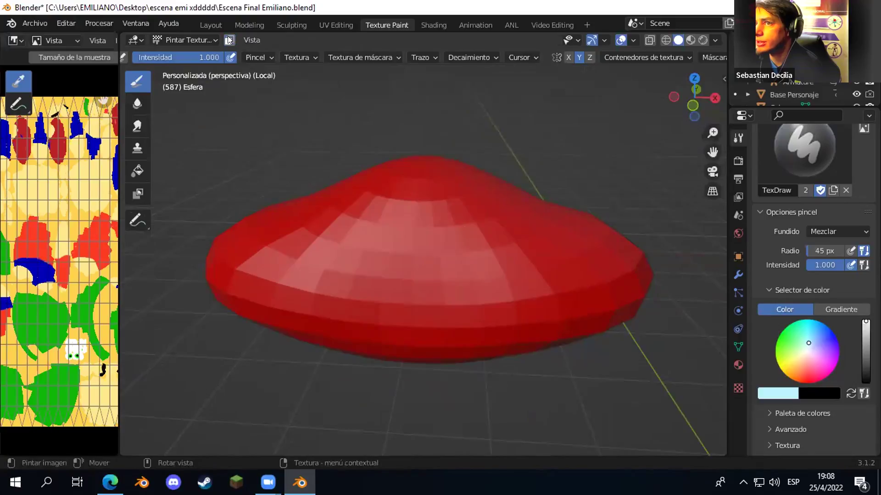
click(229, 40)
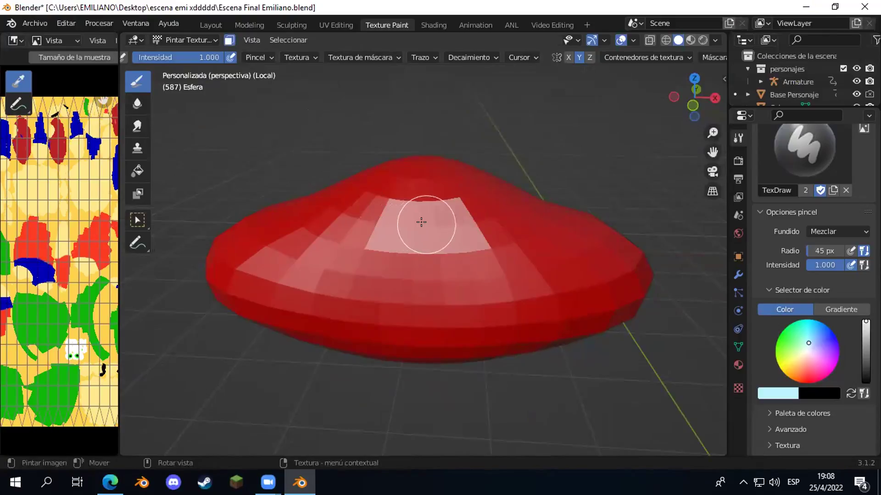
drag(388, 212, 380, 236)
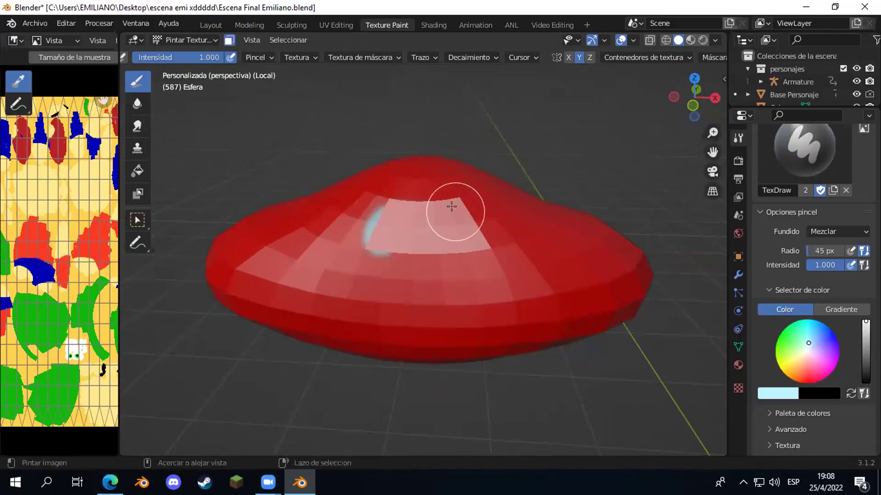
key(ctrl+z)
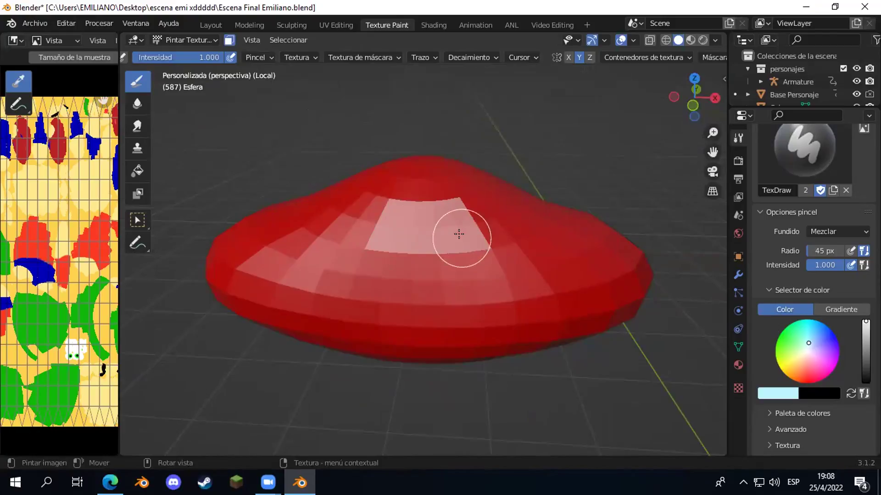
- Try filling the masked faces with light cyan using the Fill tool and undo the fill
scroll(459, 234, up, 2)
click(139, 172)
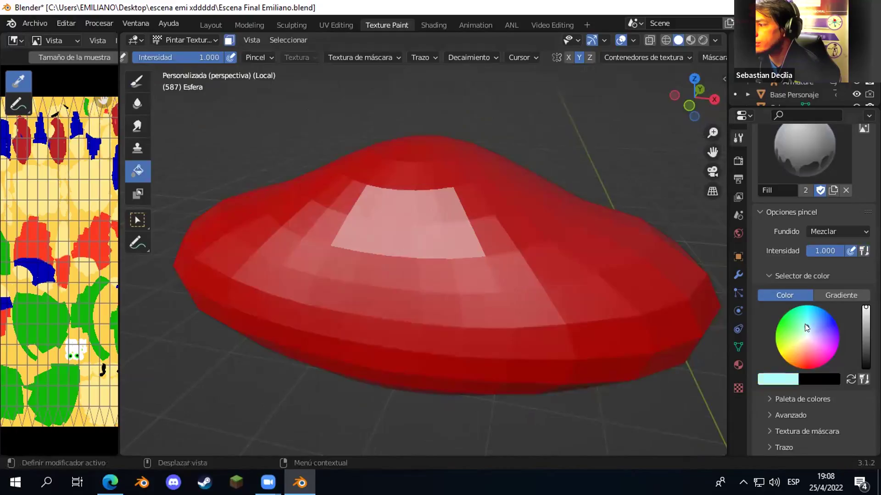
click(417, 223)
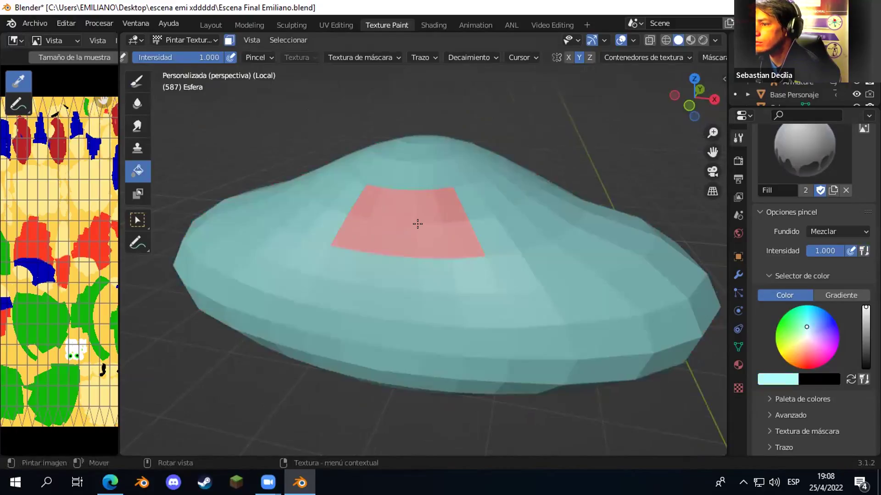
middle_drag(541, 253, 592, 248)
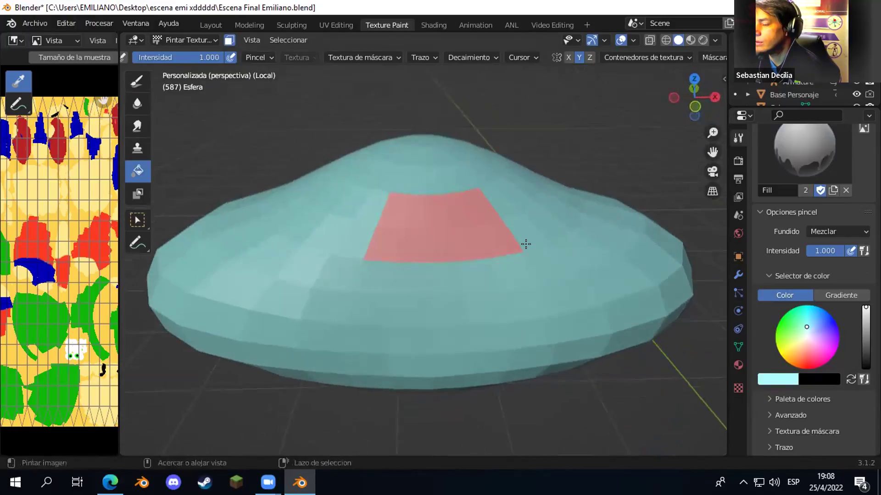
key(ctrl+z)
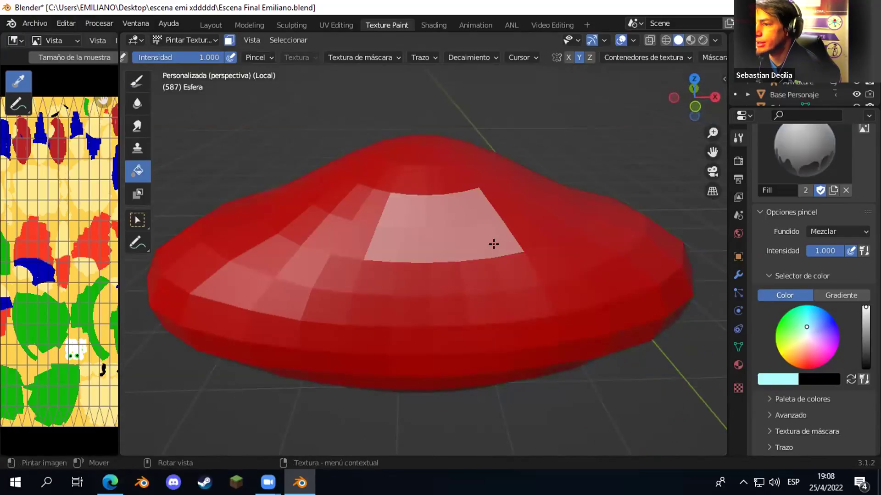
- Undo the previous face masking and reselect the eight window faces, four across and two high, on the saucer's upper front
key(ctrl+z)
key(ctrl+z)
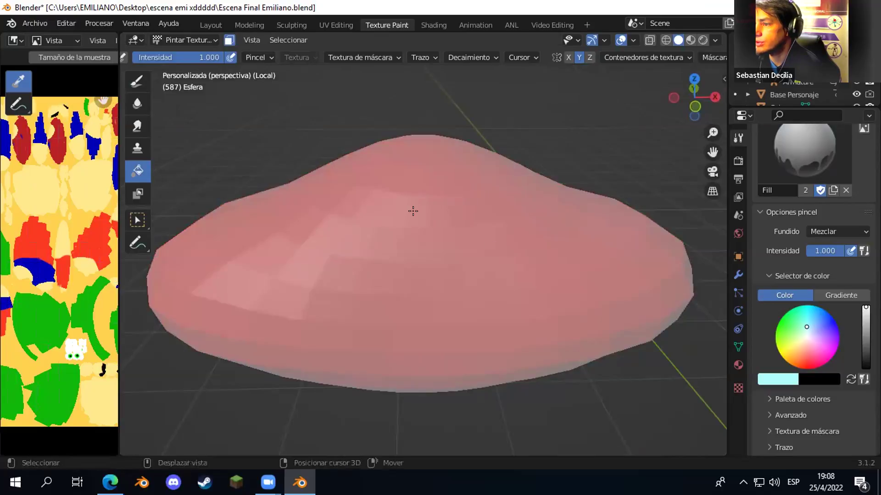
click(413, 211)
click(412, 246)
click(442, 245)
click(473, 243)
key(ctrl+z)
click(454, 211)
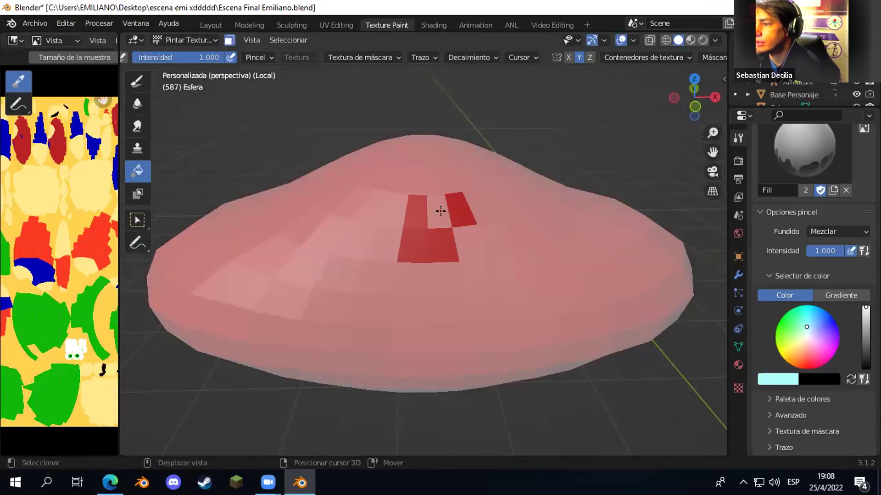
click(440, 211)
click(462, 236)
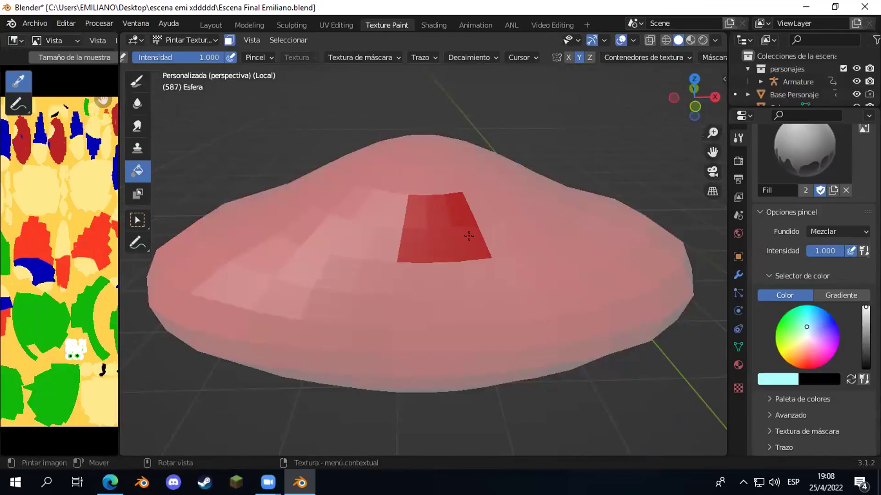
click(387, 210)
click(383, 235)
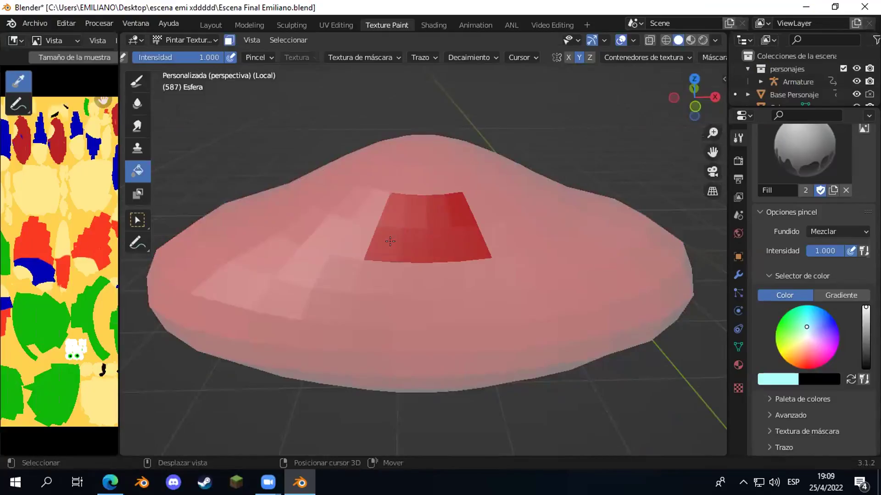
- Try filling the eight reselected window faces with light cyan and undo the fill
click(438, 223)
mouse_move(527, 235)
middle_down()
mouse_move(309, 235)
mouse_move(427, 252)
mouse_move(521, 246)
mouse_move(365, 234)
mouse_move(603, 242)
mouse_move(582, 235)
middle_up()
key(ctrl+z)
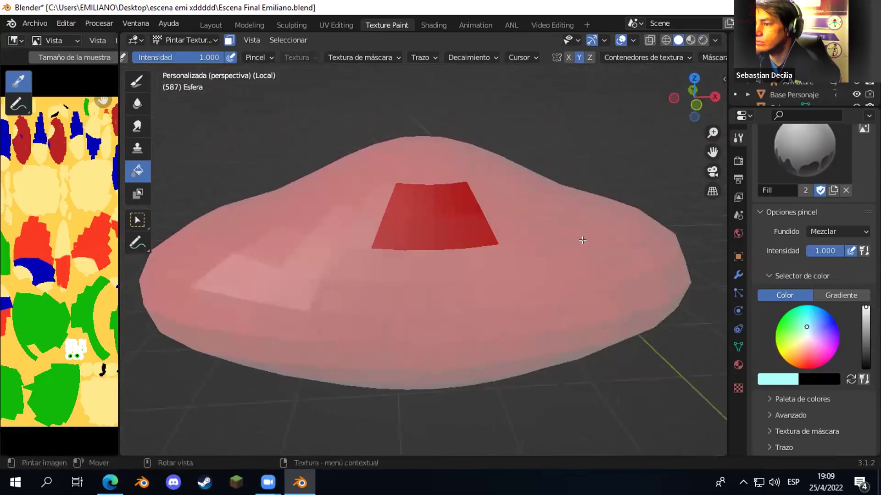
- Put the saucer in Edit Mode in front orthographic view, clear the face selection, and enable X-ray
key(Tab)
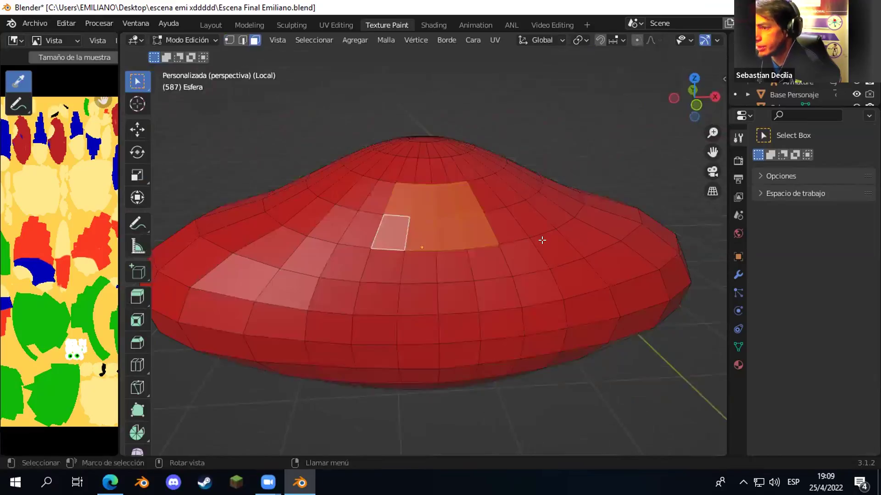
key(KP_1)
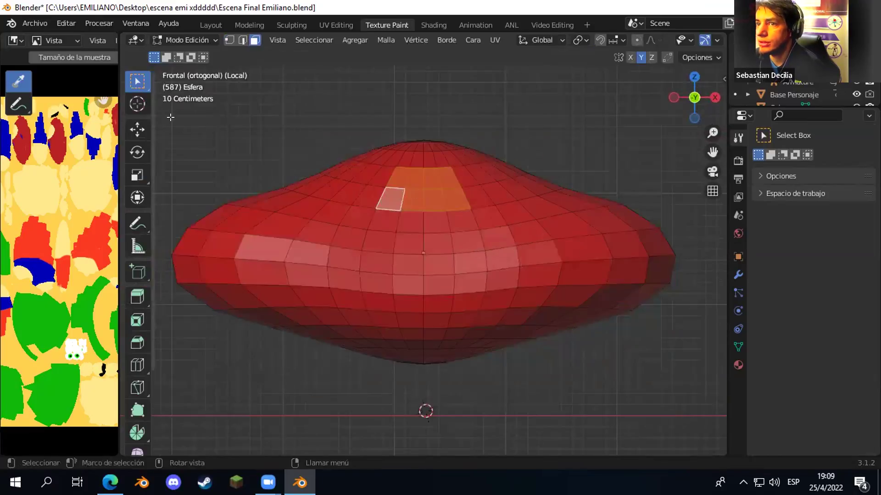
click(266, 133)
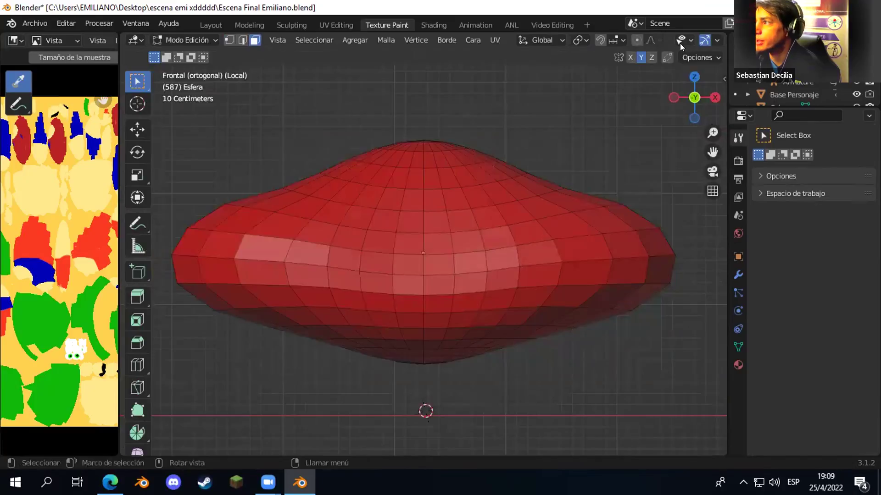
scroll(665, 45, down, 5)
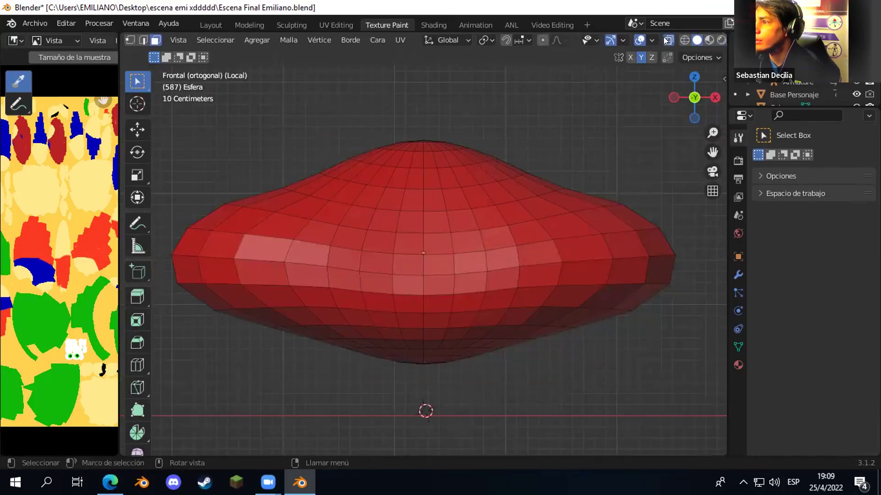
click(667, 40)
- Try box-selecting the window faces through the front and back of the saucer and clear the selection
drag(393, 173, 459, 221)
key(a)
key(alt+a)
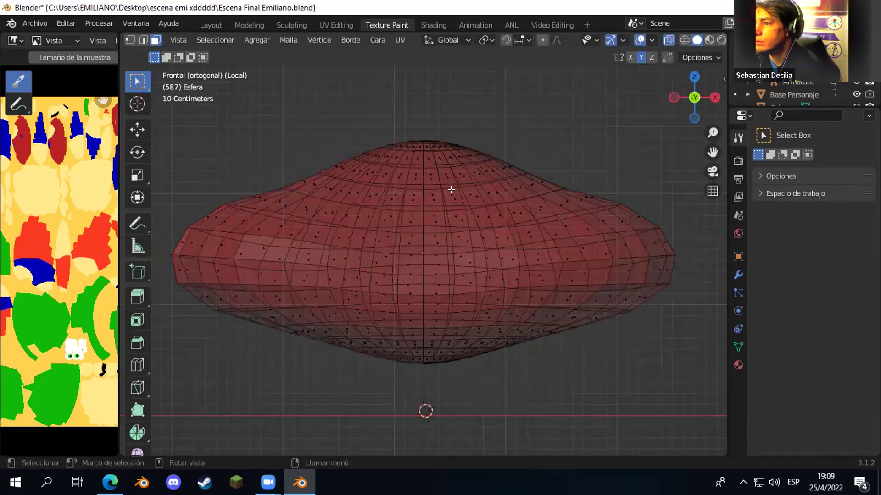
- Turn off X-ray, return the saucer to Texture Paint without face masking, and set the Draw brush radius to 14 px
click(668, 40)
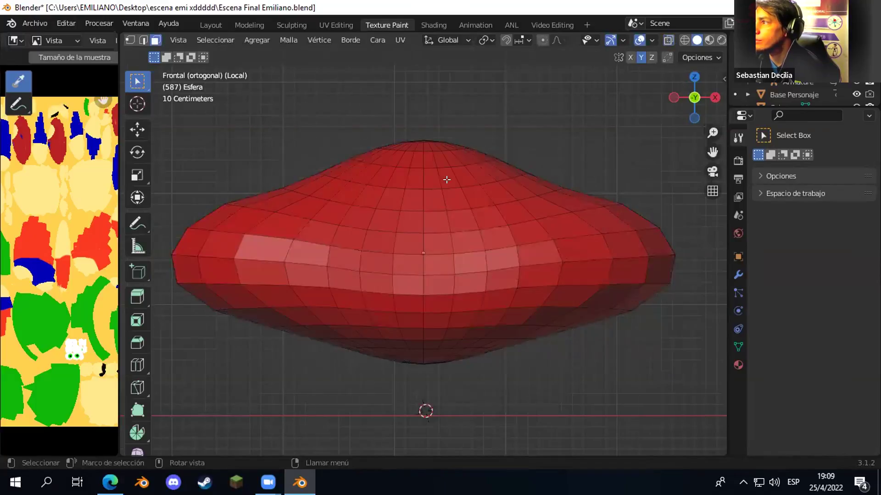
key(Tab)
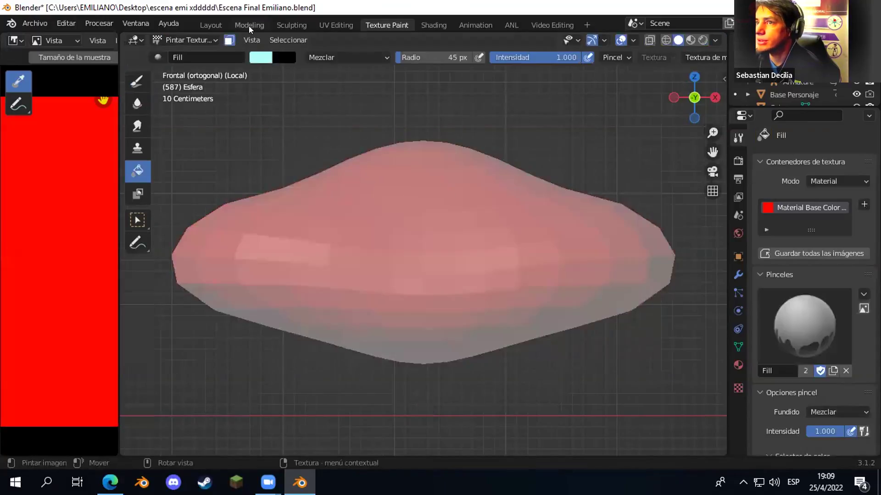
click(229, 40)
click(139, 80)
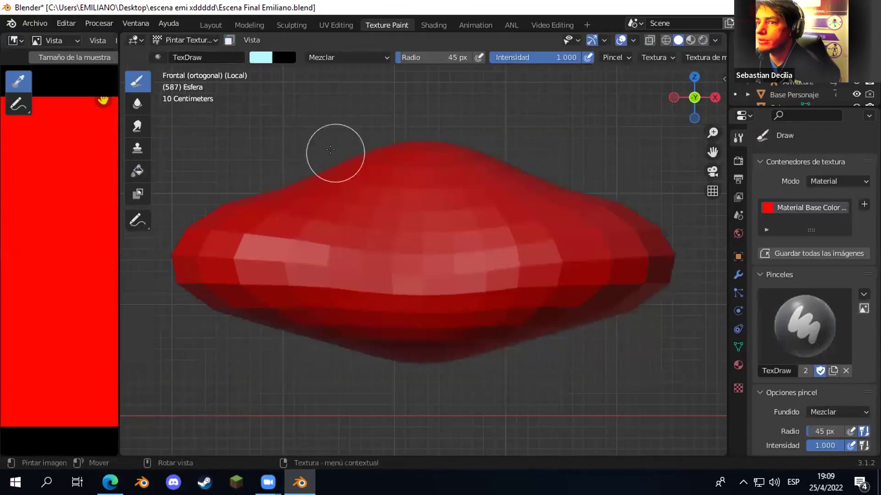
key(f)
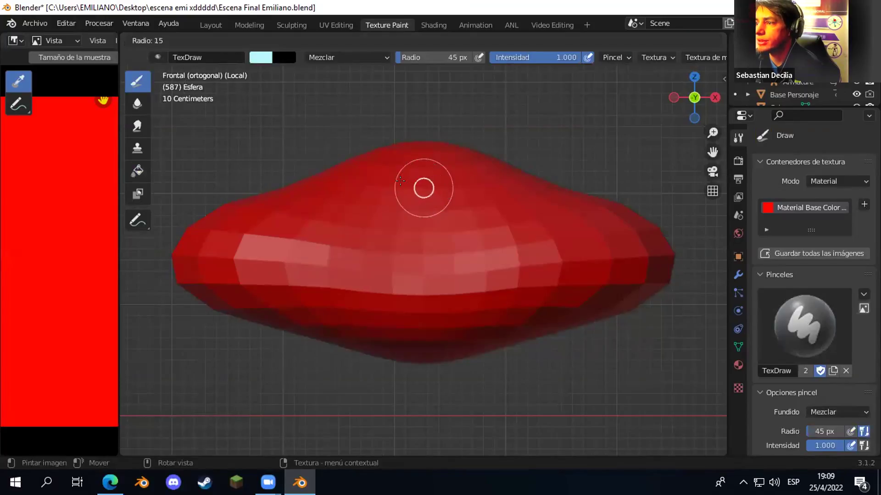
click(415, 184)
- Paint a light cyan trapezoidal window on the saucer's upper front, outlining it at 14 px and filling it with a 29 px brush
middle_drag(415, 186, 582, 130)
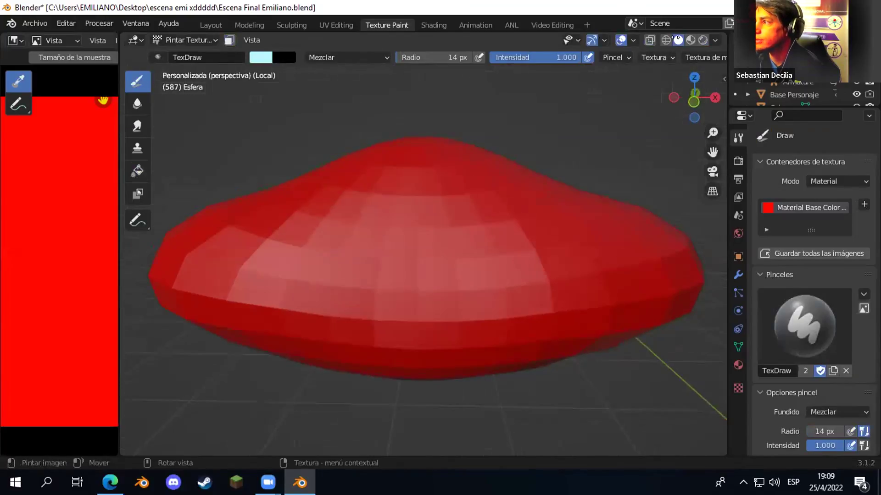
middle_drag(650, 55, 332, 62)
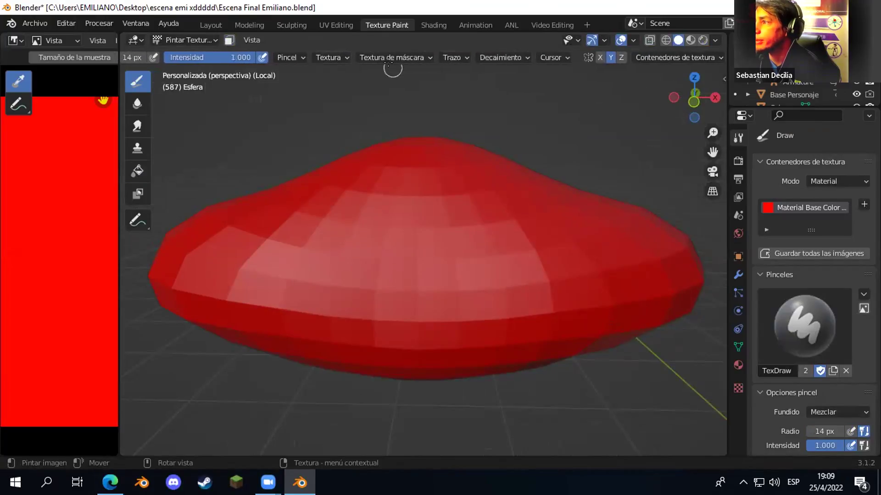
mouse_move(398, 166)
mouse_down()
mouse_move(376, 214)
mouse_move(505, 218)
mouse_move(463, 161)
mouse_move(396, 164)
mouse_move(381, 211)
mouse_move(357, 216)
mouse_move(386, 165)
mouse_move(413, 168)
mouse_up()
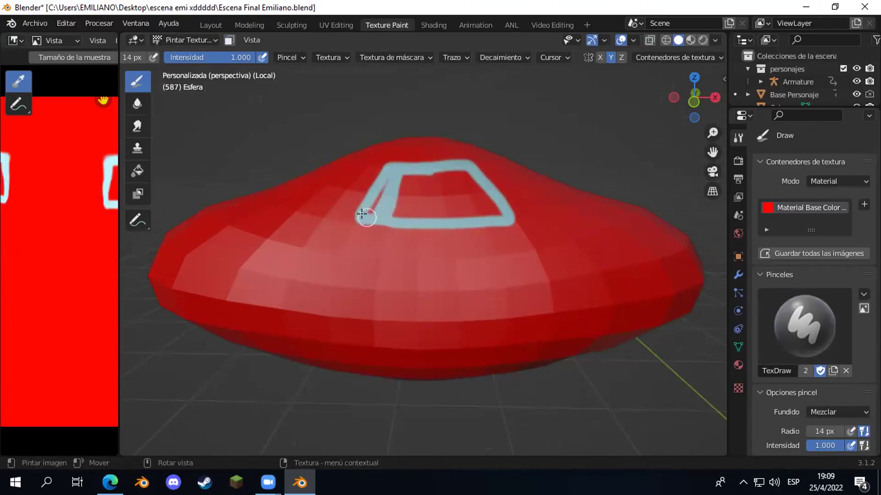
key(f)
click(418, 196)
mouse_move(424, 197)
mouse_down()
mouse_move(374, 205)
mouse_move(414, 177)
mouse_move(443, 172)
mouse_move(466, 177)
mouse_move(499, 212)
mouse_move(390, 208)
mouse_move(456, 191)
mouse_move(472, 200)
mouse_move(437, 197)
mouse_up()
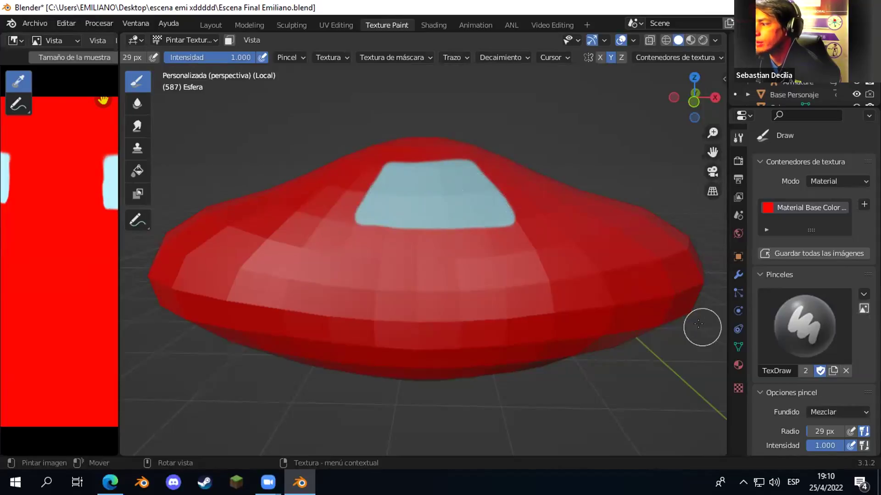
- Try black as the brush color and resample the light cyan from the window
scroll(798, 306, down, 4)
scroll(804, 319, down, 1)
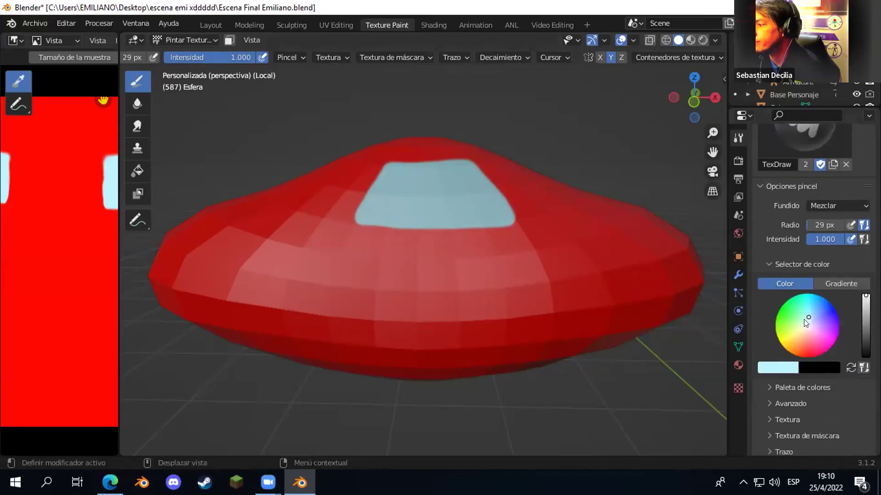
drag(865, 352, 865, 365)
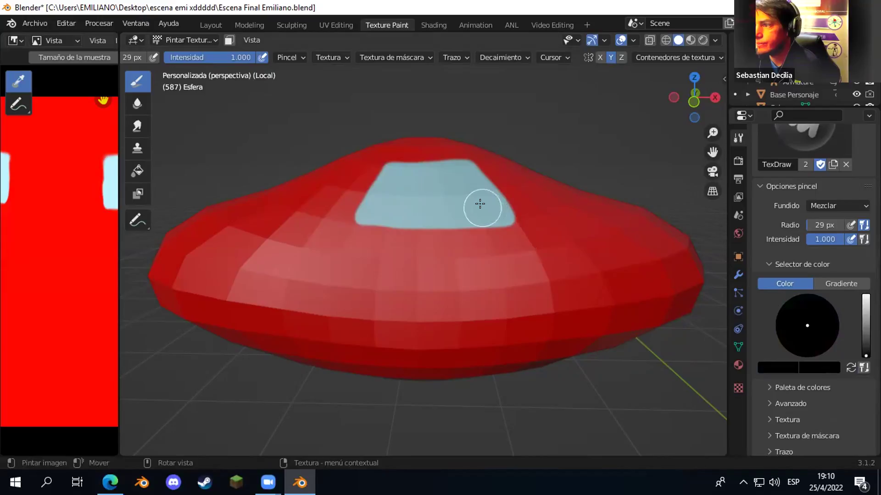
key(s)
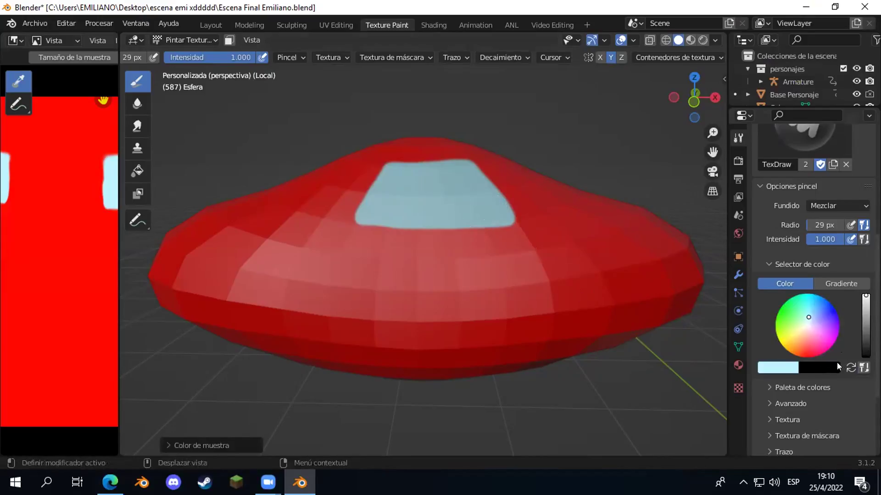
- Try a stroke in the secondary color along the window's edge and undo it
right_click(526, 222)
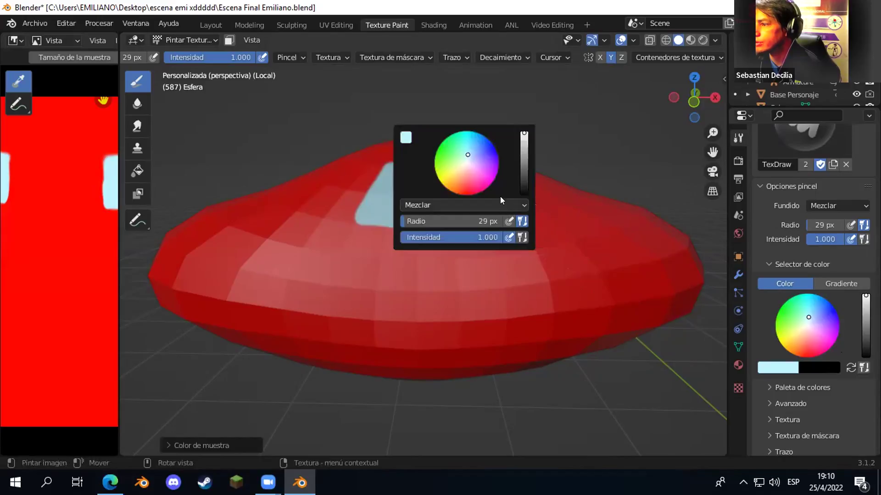
key(Escape)
ctrl+drag(515, 221, 488, 171)
key(ctrl+z)
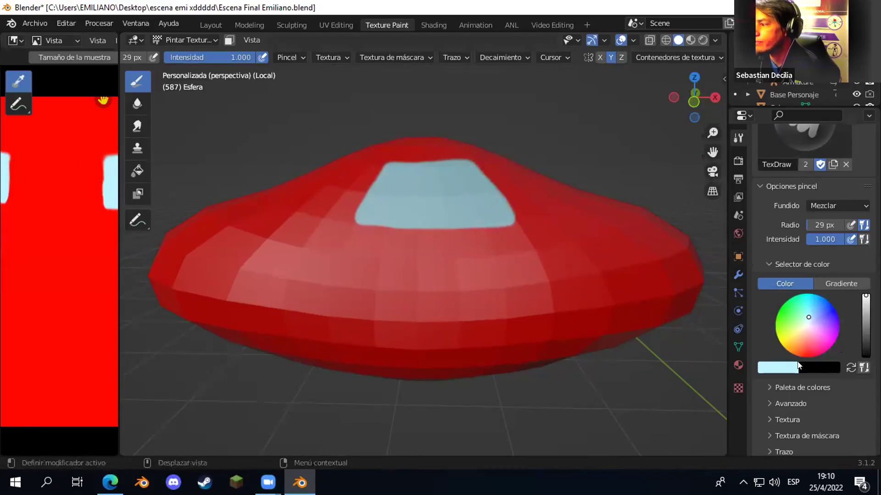
- Outline the whole window in the black secondary color with a 12 px brush, comparing the saucer with and without the outline
key(f)
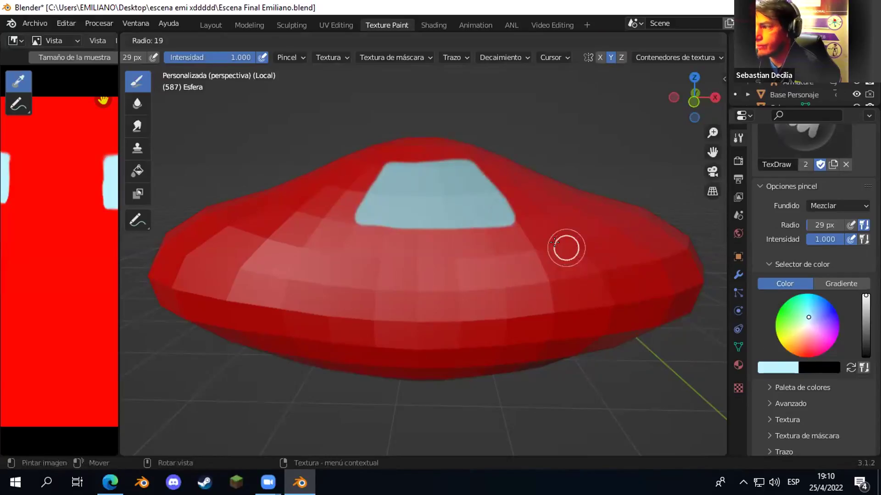
click(554, 246)
scroll(520, 203, up, 4)
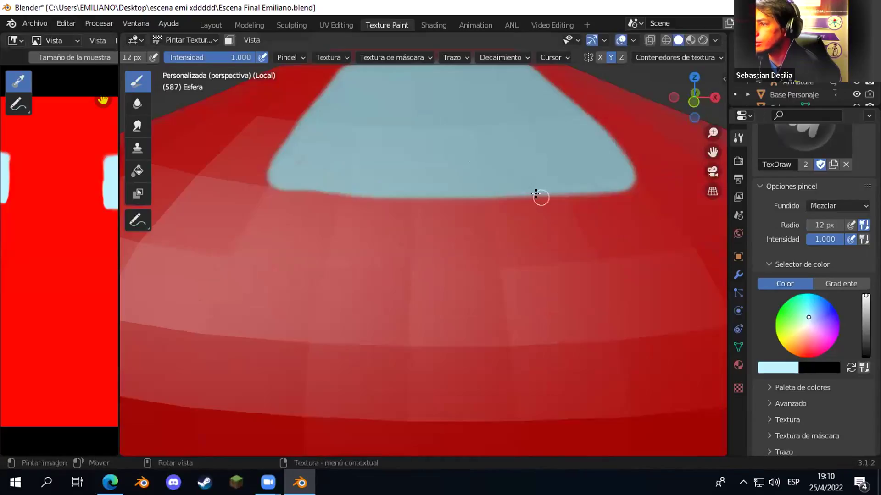
scroll(486, 248, down, 4)
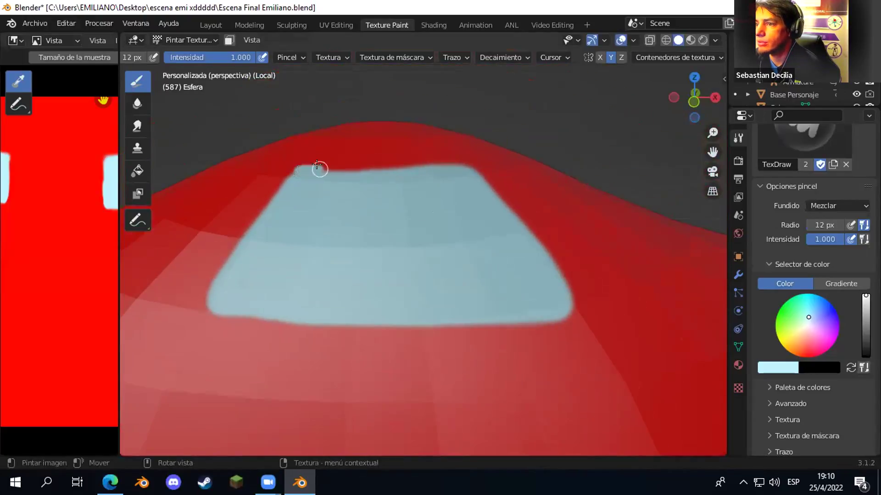
ctrl+click(292, 173)
mouse_move(291, 173)
ctrl+mouse_down()
mouse_move(475, 169)
mouse_move(550, 257)
mouse_move(578, 313)
mouse_move(564, 323)
mouse_move(371, 319)
mouse_move(244, 315)
mouse_move(207, 300)
mouse_move(204, 288)
mouse_move(247, 223)
mouse_move(246, 231)
mouse_move(295, 173)
ctrl+mouse_up()
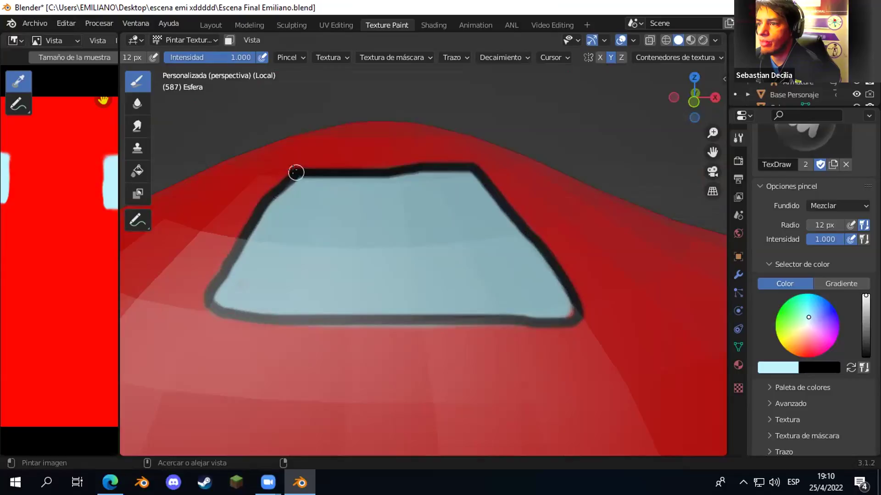
scroll(495, 256, down, 6)
middle_drag(494, 256, 523, 268)
scroll(468, 265, up, 2)
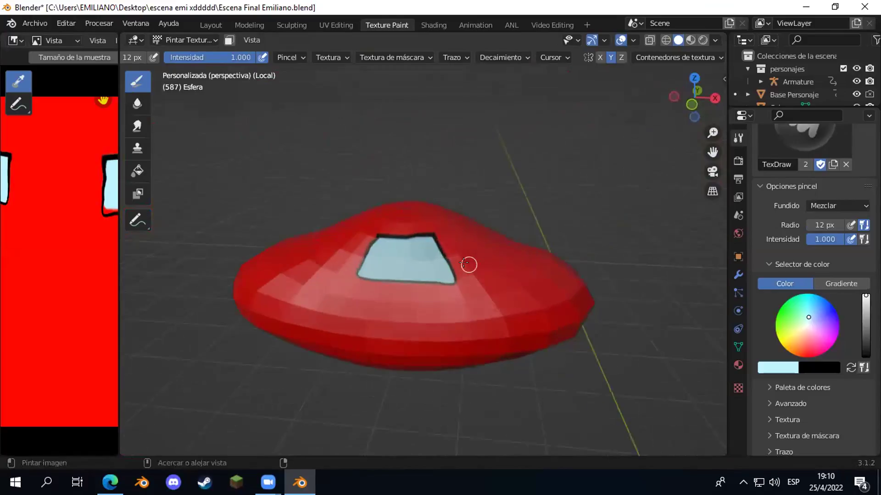
key(ctrl+z)
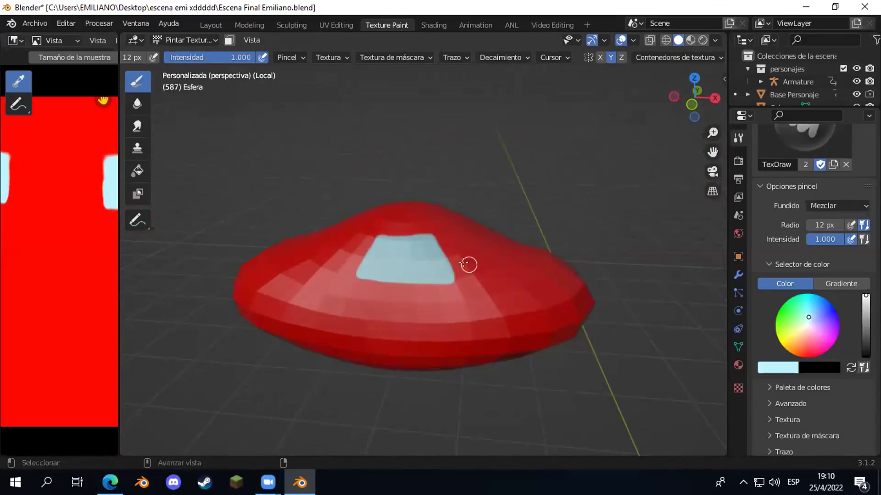
key(ctrl+shift+z)
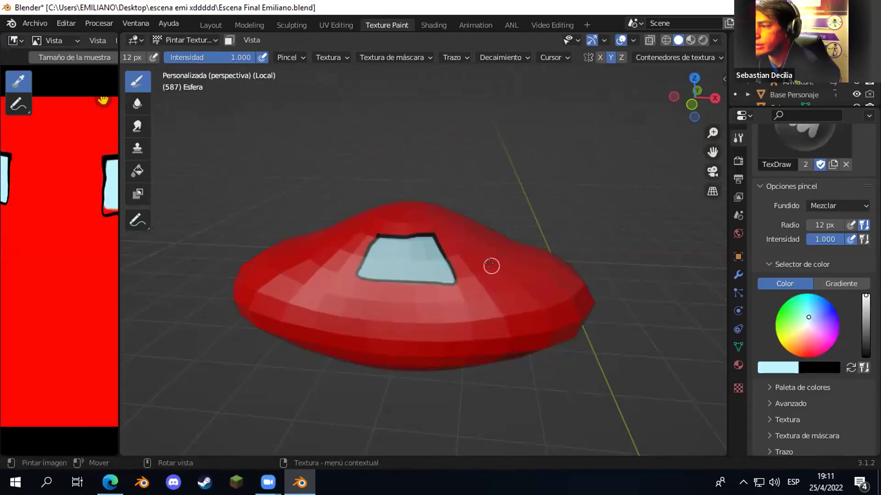
- Paint over the outlined window with red sampled from the saucer, using a 33 px brush
key(s)
key(f)
click(505, 271)
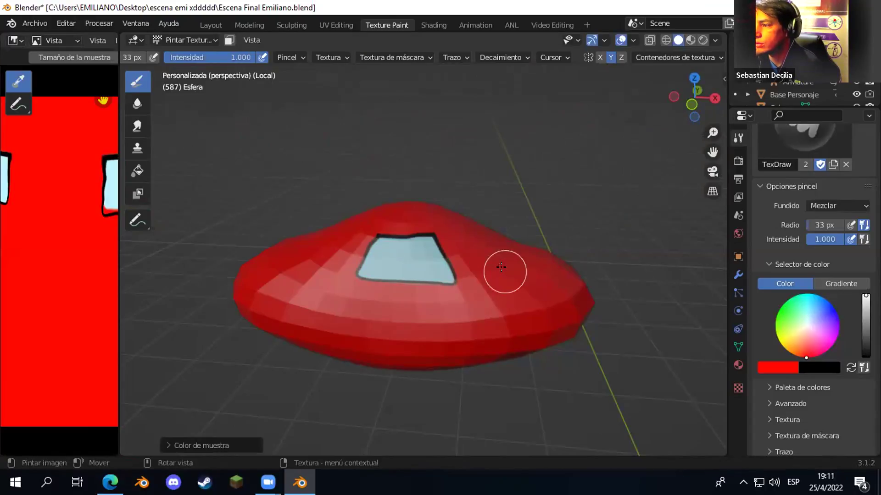
click(427, 247)
mouse_move(411, 242)
mouse_down()
mouse_move(372, 241)
mouse_move(357, 265)
mouse_move(376, 274)
mouse_move(452, 273)
mouse_move(454, 255)
mouse_move(416, 235)
mouse_move(376, 263)
mouse_move(458, 265)
mouse_up()
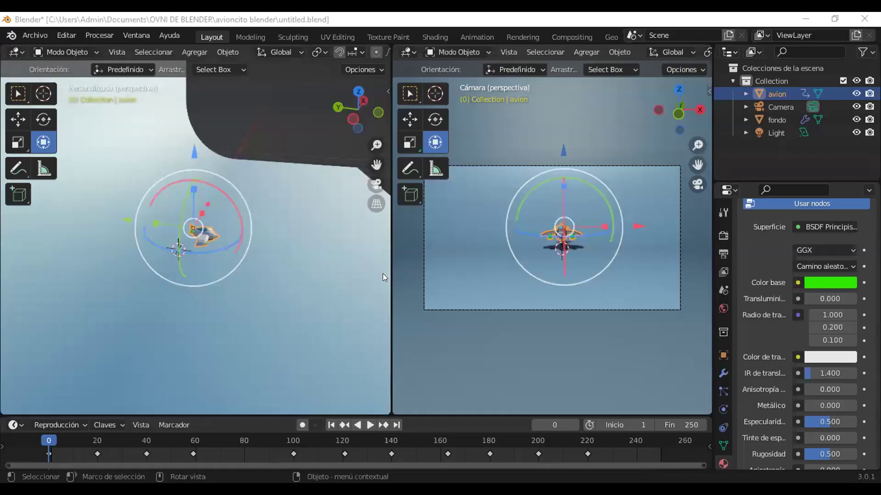
- Switch to the airplane scene, widen the camera view, play the airplane's animation, and return to frame 0
drag(388, 274, 211, 284)
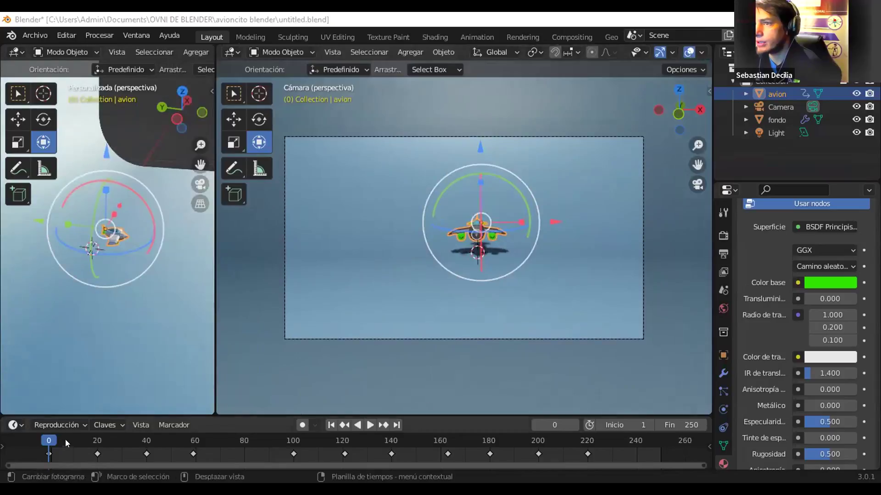
click(369, 425)
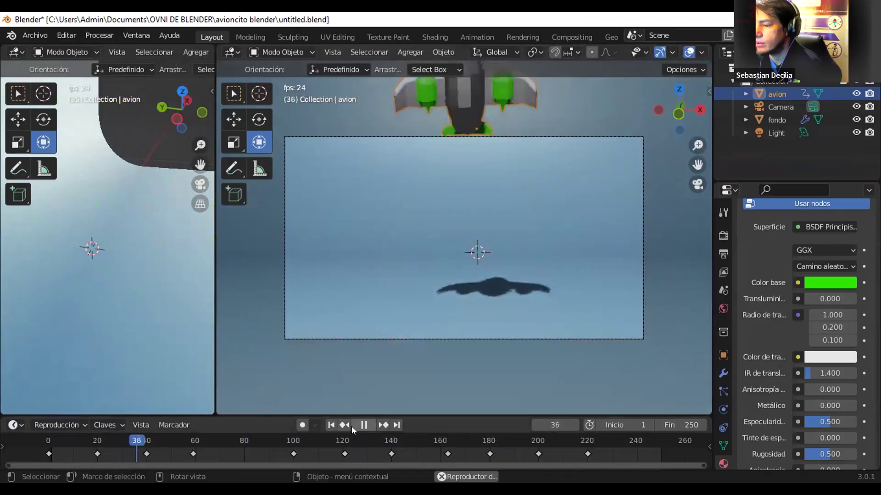
key(space)
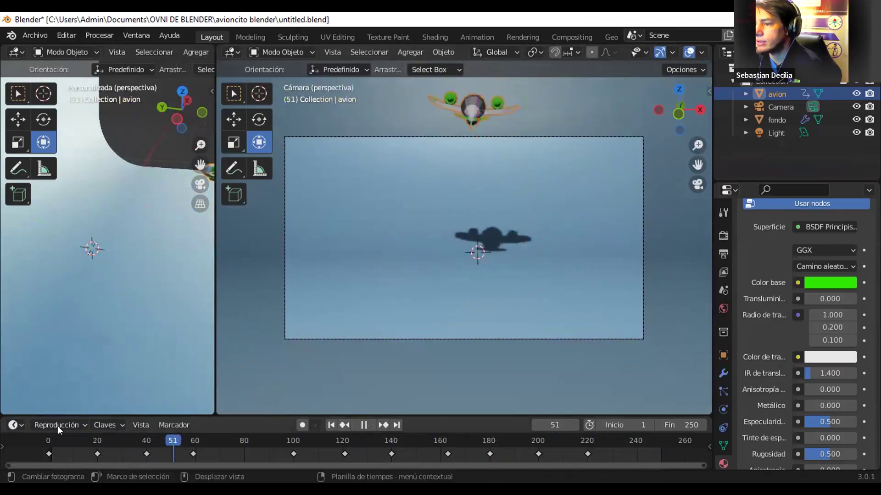
click(48, 441)
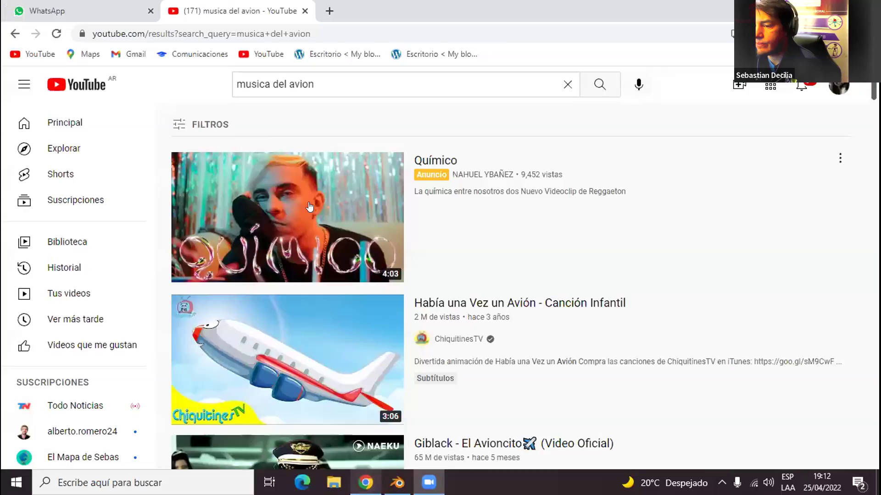
- Switch to YouTube in the browser, search for "sonido de avion", and browse the results for an airplane sound
scroll(232, 374, down, 4)
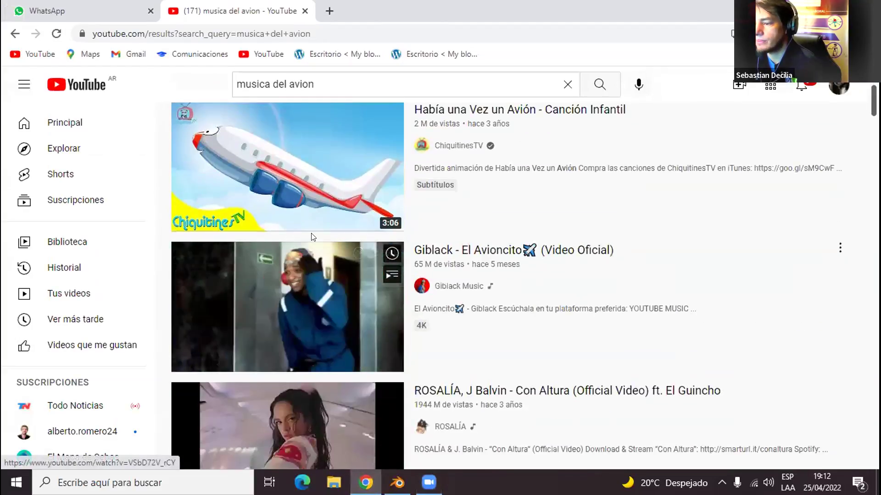
scroll(312, 237, up, 4)
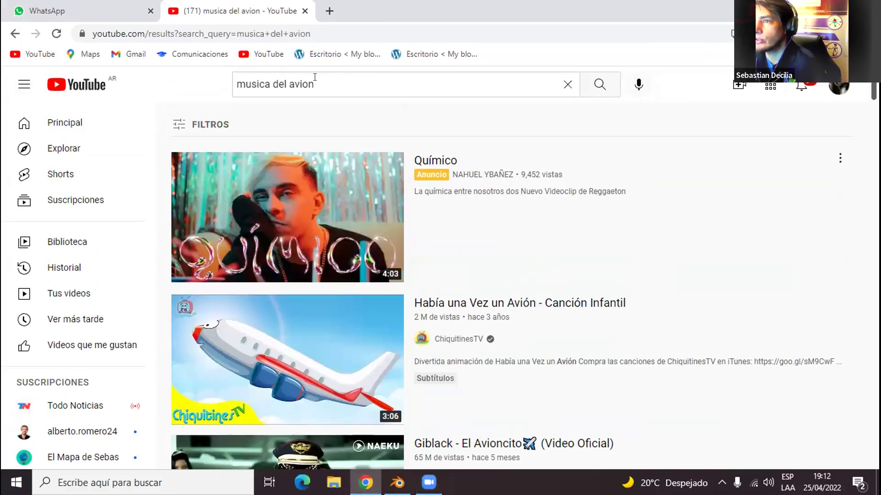
click(285, 86)
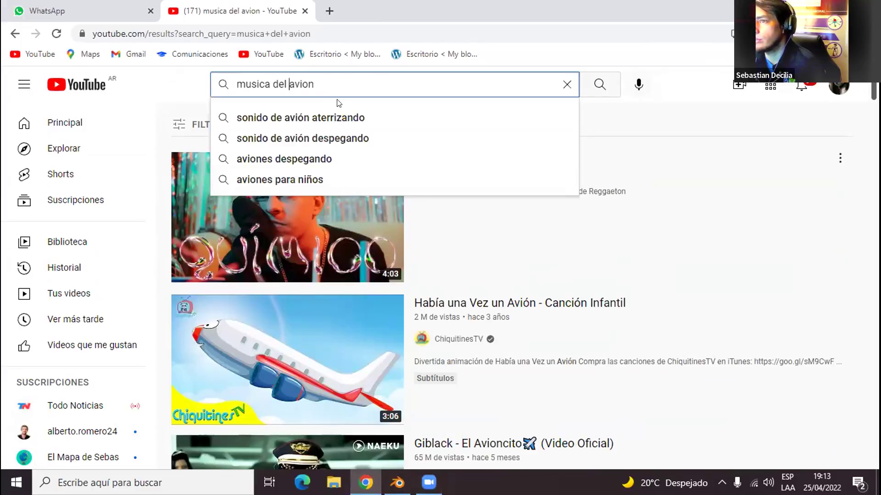
key(BackSpace)
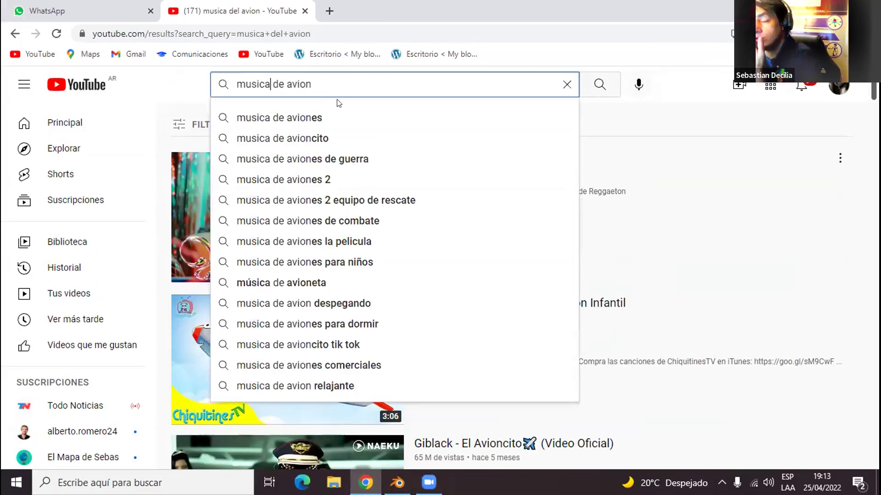
key(BackSpace)
key(BackSpace)
key(BackSpace)
key(BackSpace)
key(BackSpace)
key(BackSpace)
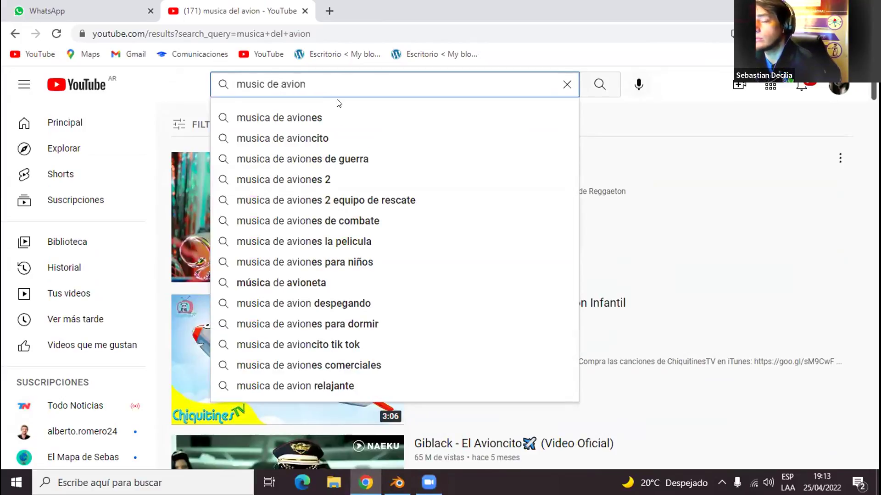
text(sonido)
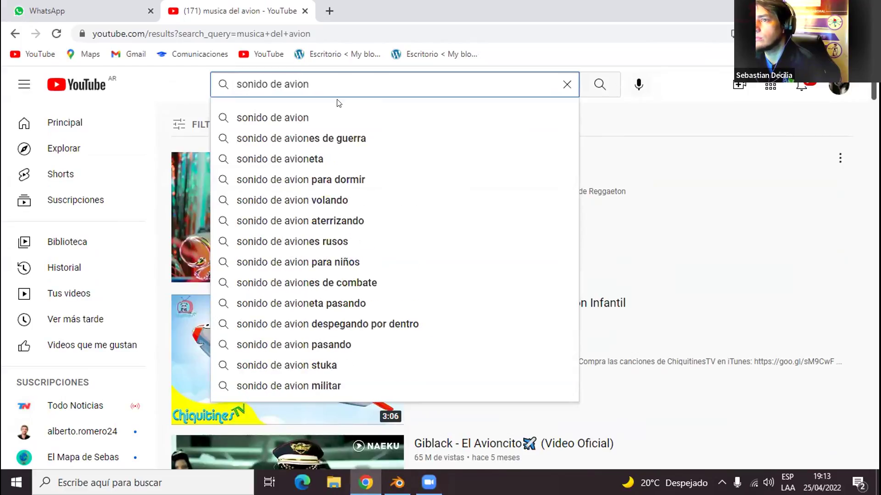
key(Return)
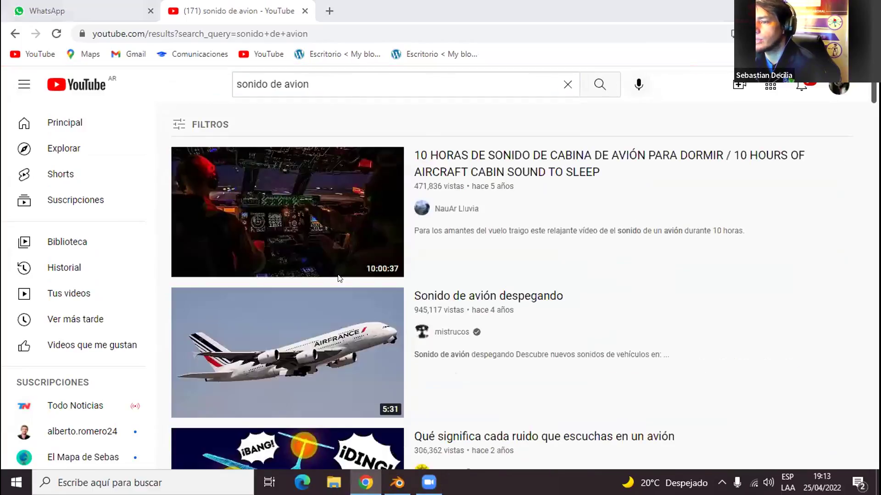
scroll(333, 280, down, 2)
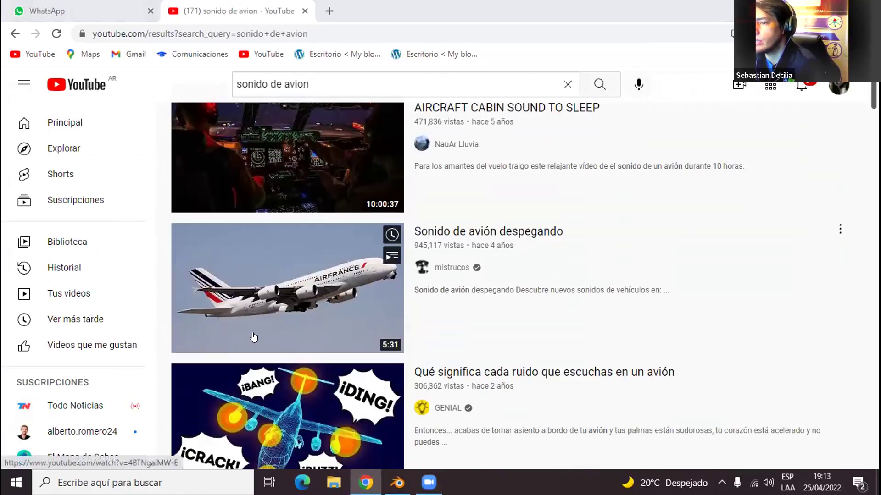
scroll(265, 308, down, 3)
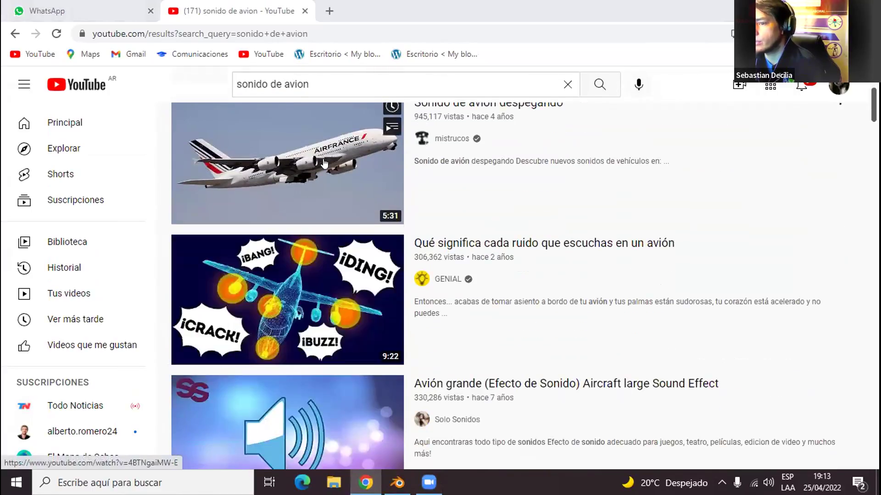
- Open the video "Avión grande (Efecto de Sonido) Aircraft large Sound Effect" and listen to its sound from the beginning
scroll(316, 202, down, 2)
scroll(320, 273, down, 3)
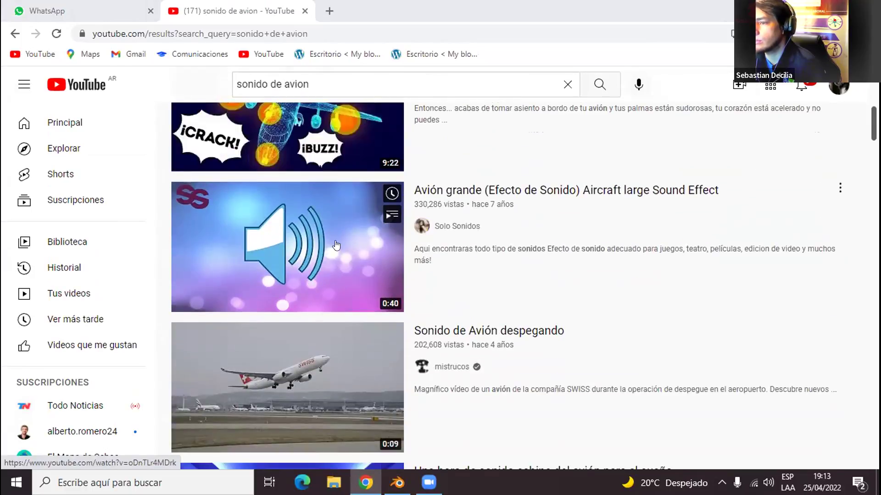
click(277, 247)
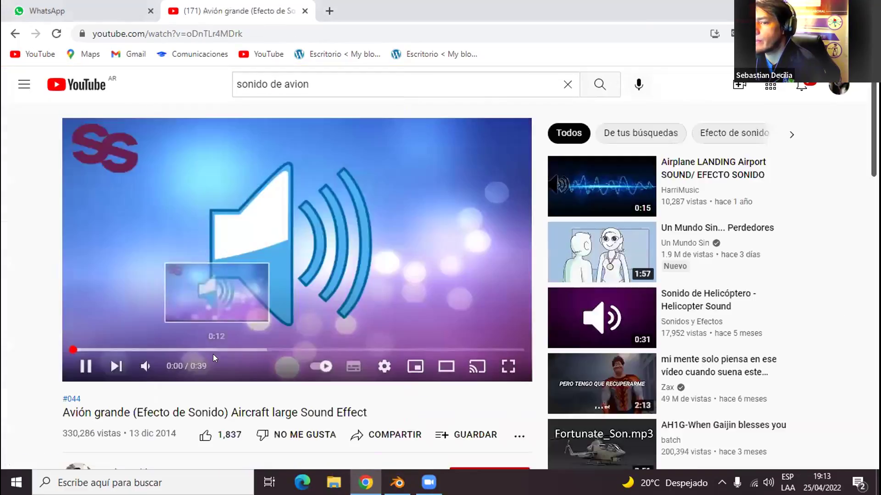
click(224, 296)
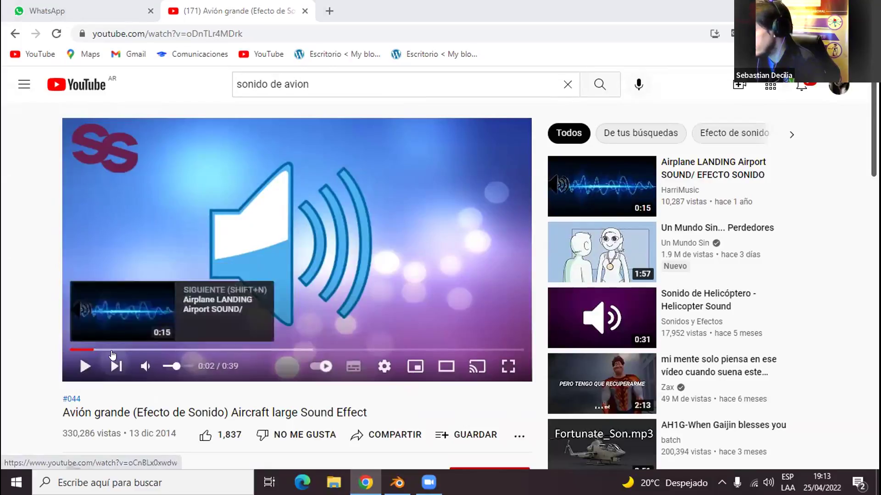
click(73, 350)
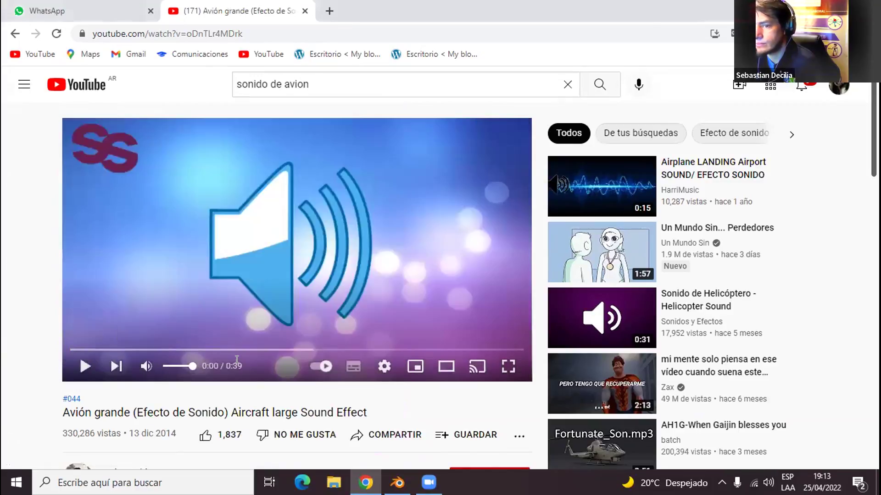
click(201, 271)
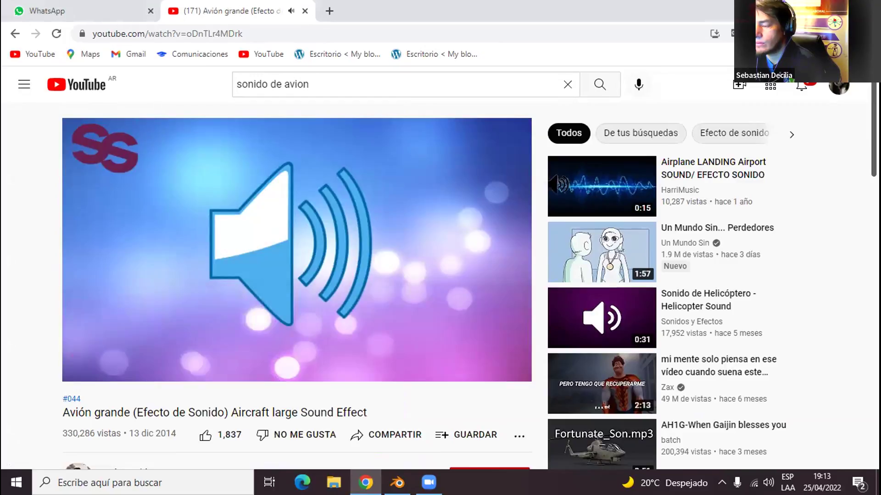
click(252, 258)
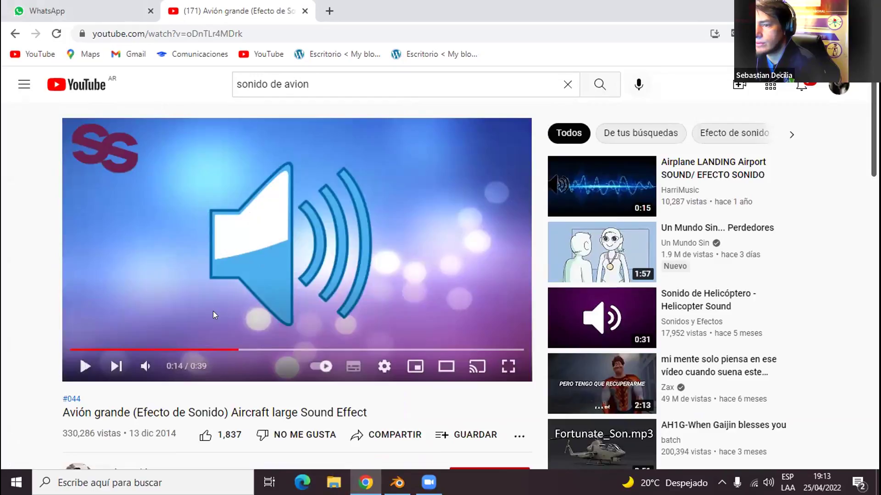
click(315, 211)
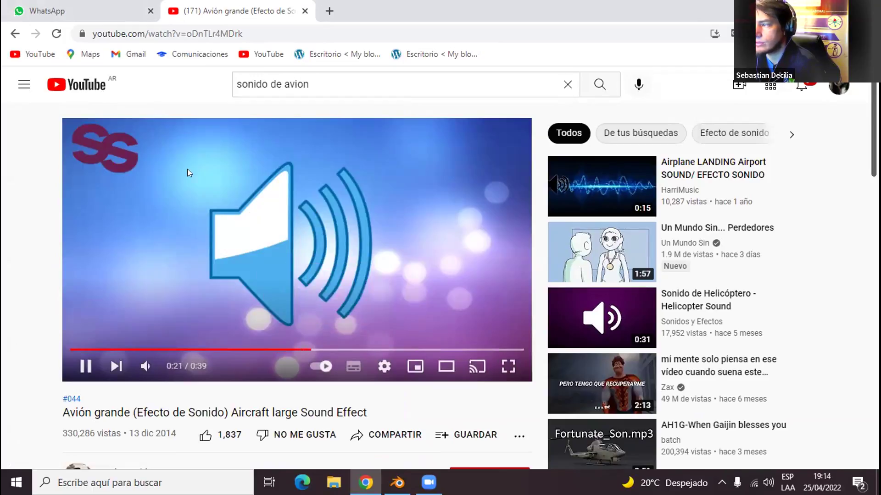
- Return to the search results and play the "Sonido de avión despegando" video to hear its sound
click(15, 34)
scroll(268, 195, up, 5)
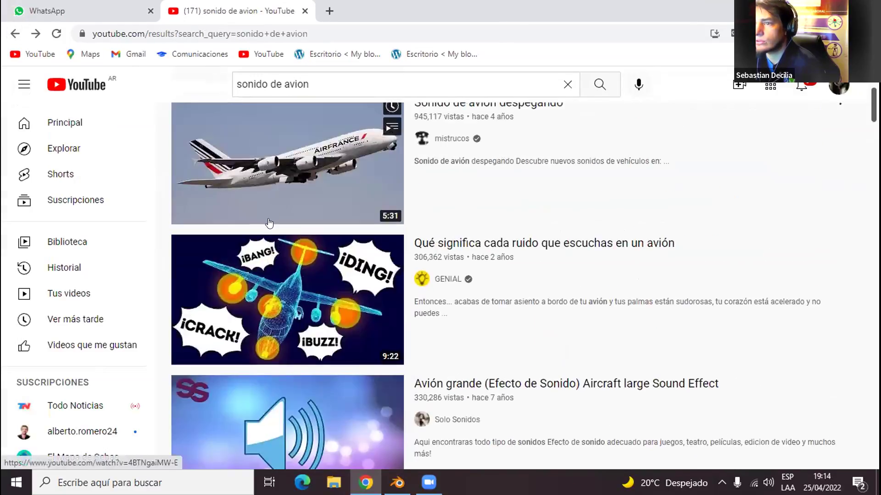
click(269, 197)
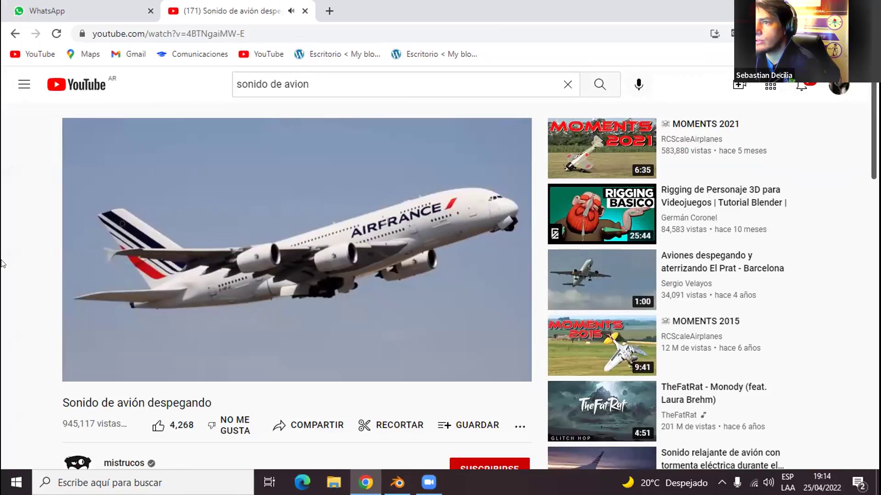
- Search YouTube for "sonido de avion de combate"
click(318, 83)
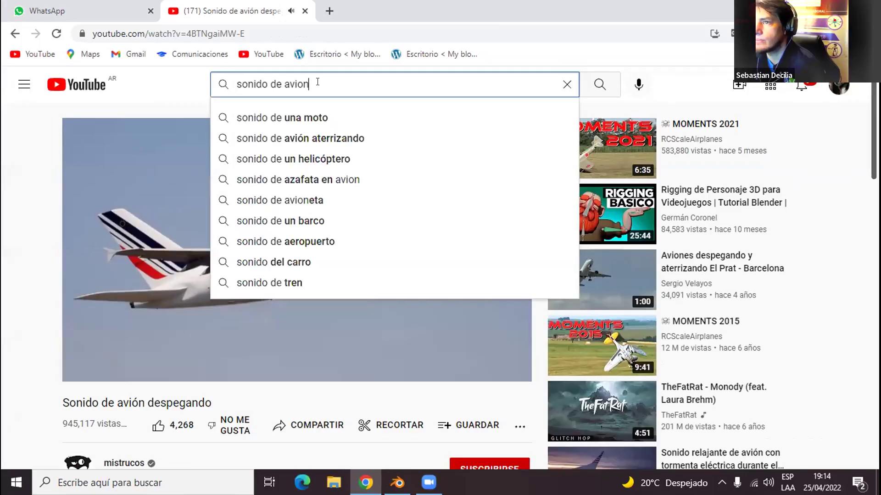
text(de co)
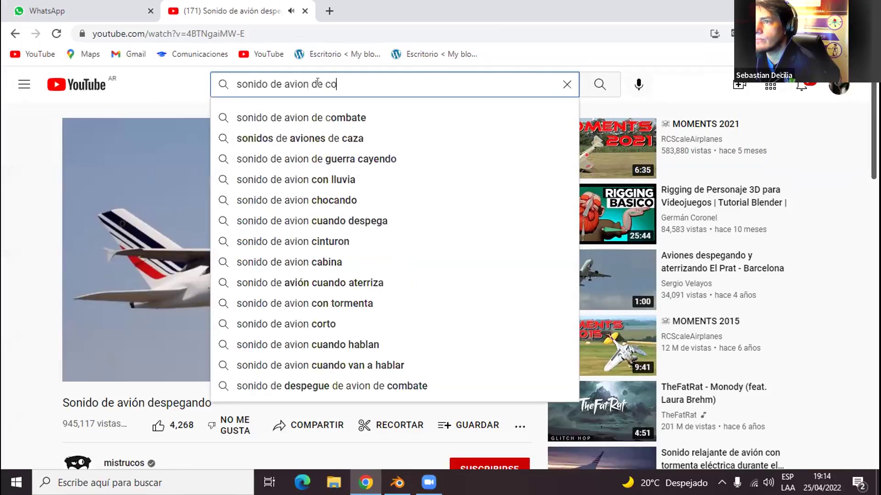
text(mb)
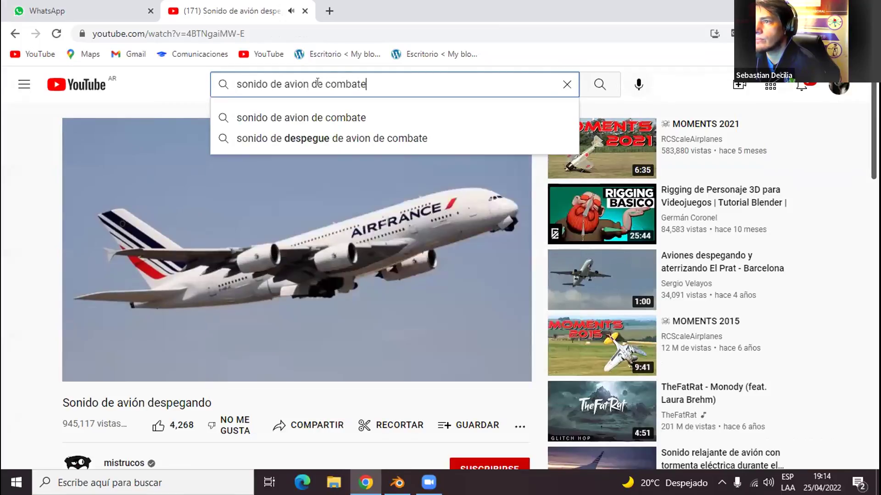
text(ate)
key(Return)
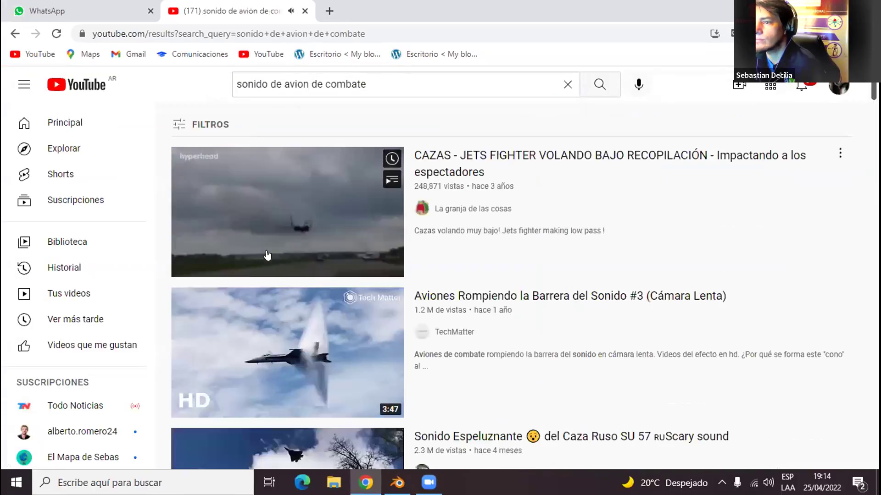
- Browse the fighter-plane results and sample the sound of the "Sonido Espeluznante del Caza Ruso SU 57" video, then pause it
scroll(270, 248, down, 3)
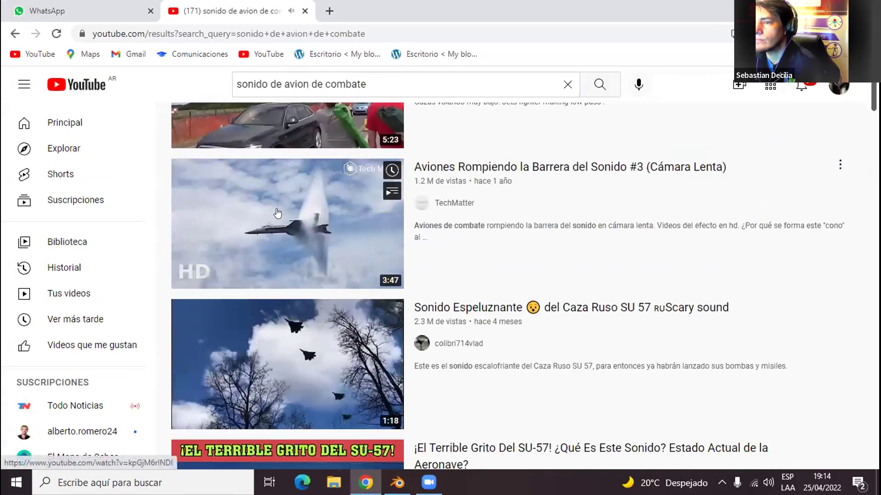
scroll(278, 214, up, 3)
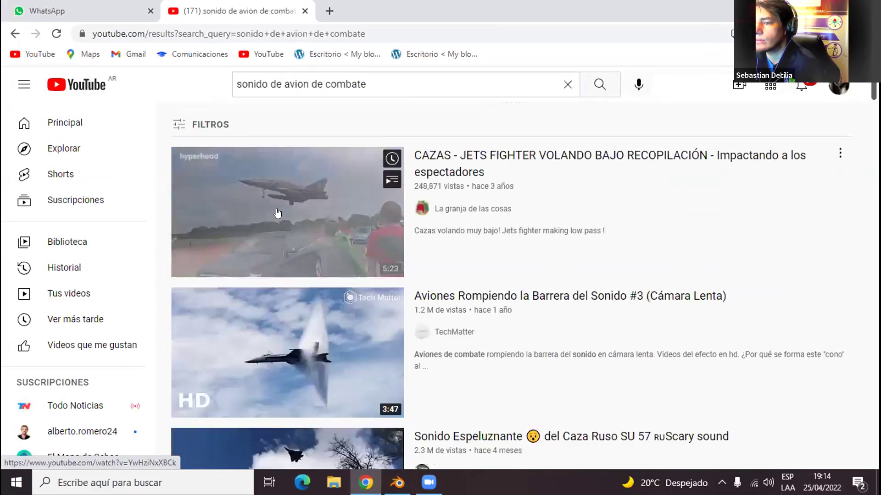
scroll(280, 214, down, 7)
scroll(285, 216, down, 3)
scroll(287, 197, up, 3)
click(291, 181)
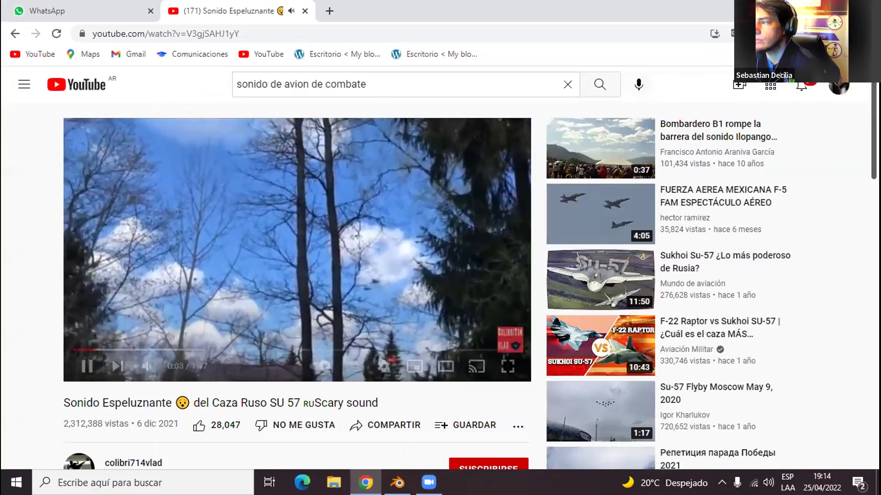
click(182, 284)
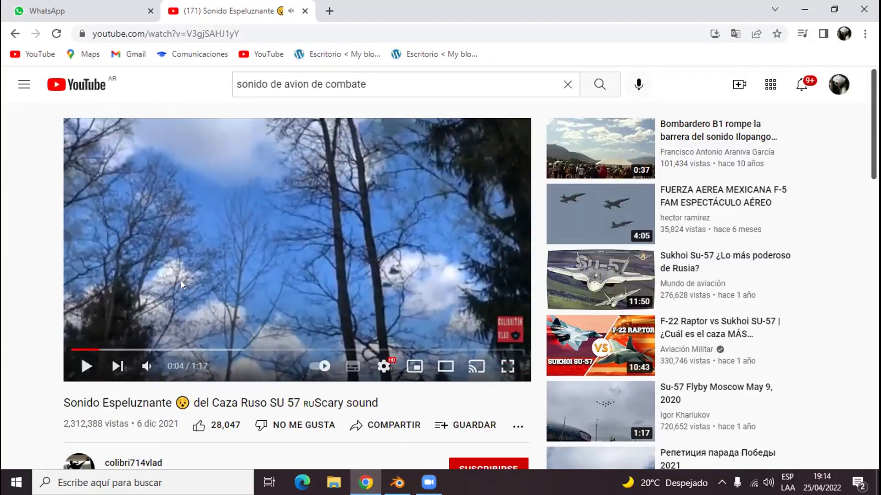
- Go back to the results, play "Avionetas de combate - Efectos de sonido" for a few seconds, and pause it
click(14, 35)
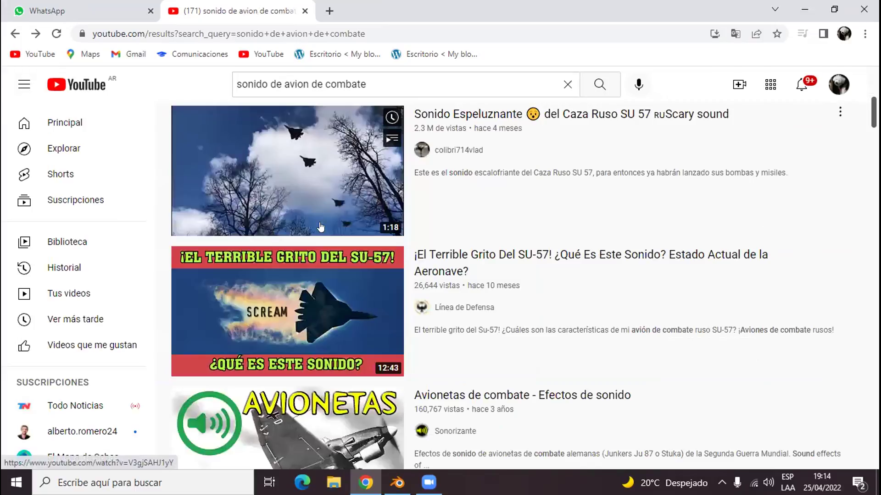
scroll(321, 226, down, 3)
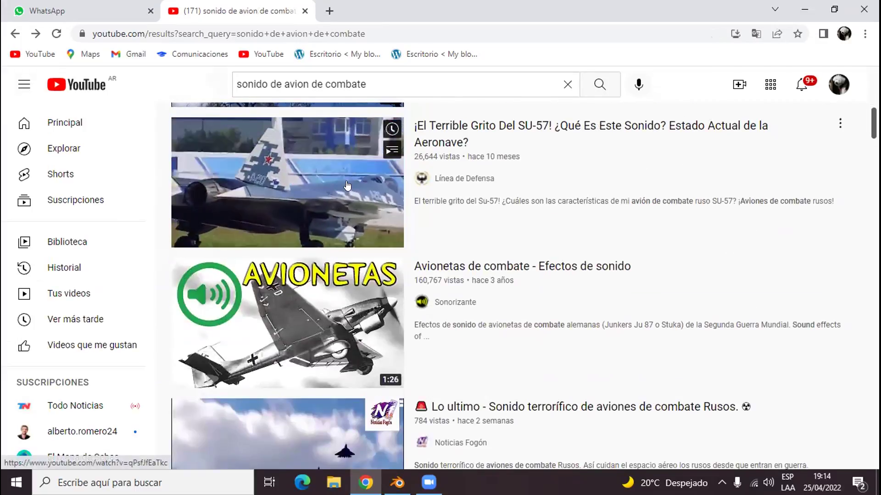
scroll(349, 317, down, 2)
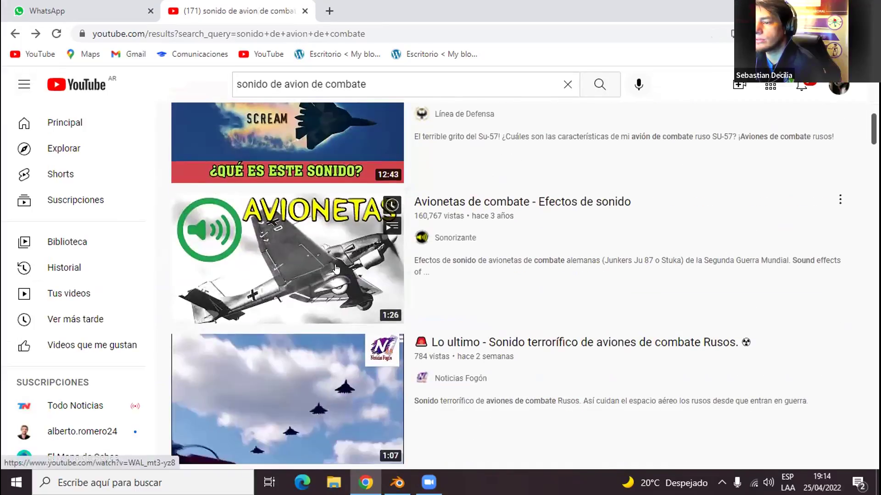
click(341, 291)
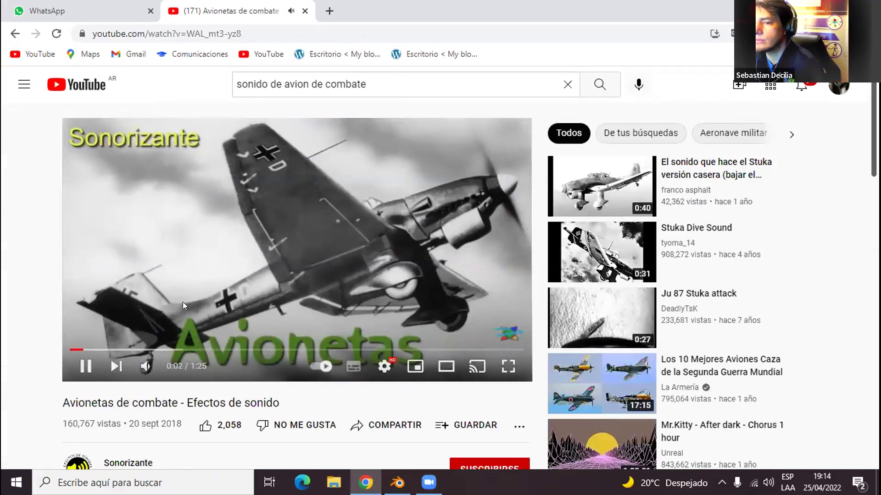
click(192, 257)
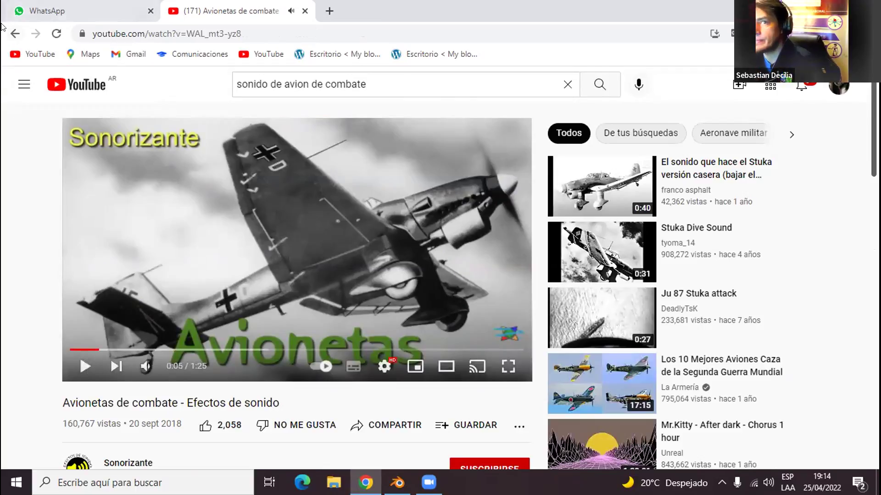
- Go back to the results, play "Sonidos de jets + Descarga" through to the jet2 sound, and pause it
click(15, 33)
scroll(371, 265, down, 3)
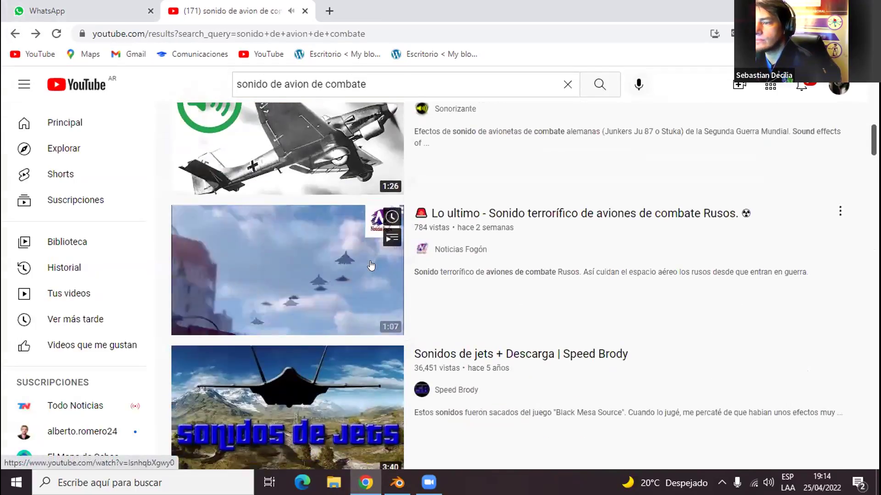
scroll(371, 265, down, 4)
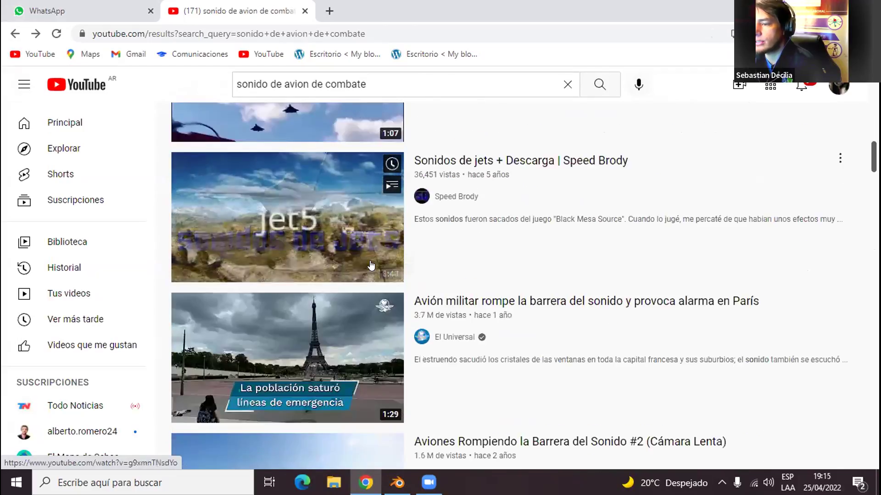
click(371, 265)
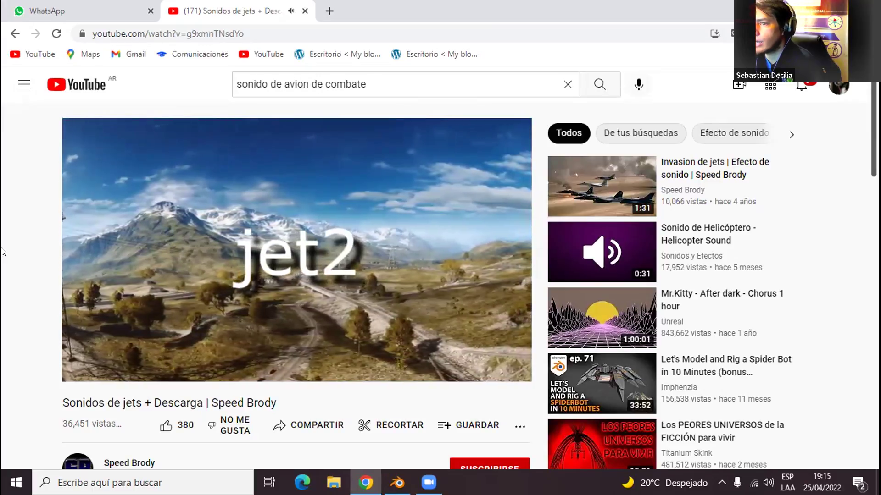
click(230, 321)
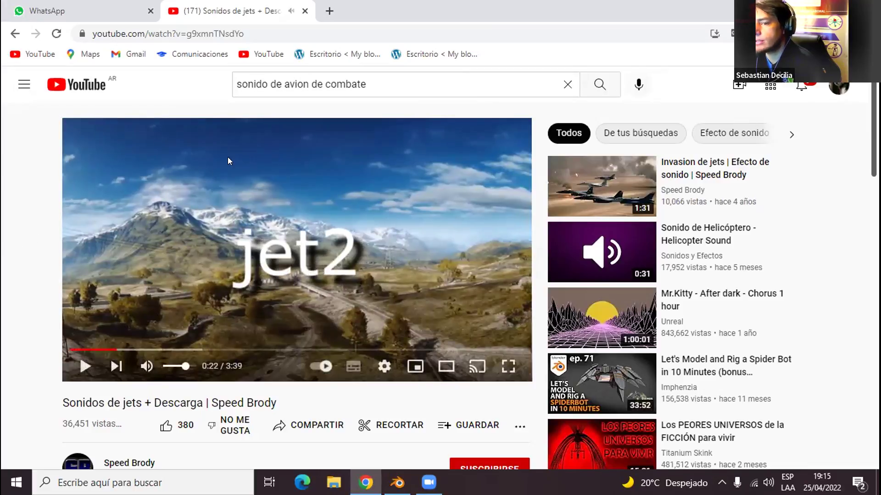
- Glance over the jets video's description and listen to a few more seconds of the jet2 sound
scroll(197, 260, down, 3)
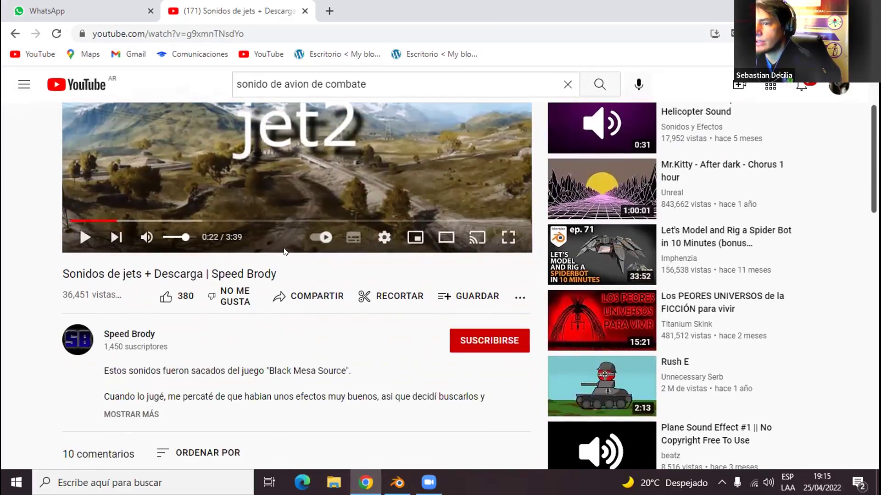
click(259, 134)
scroll(257, 152, up, 2)
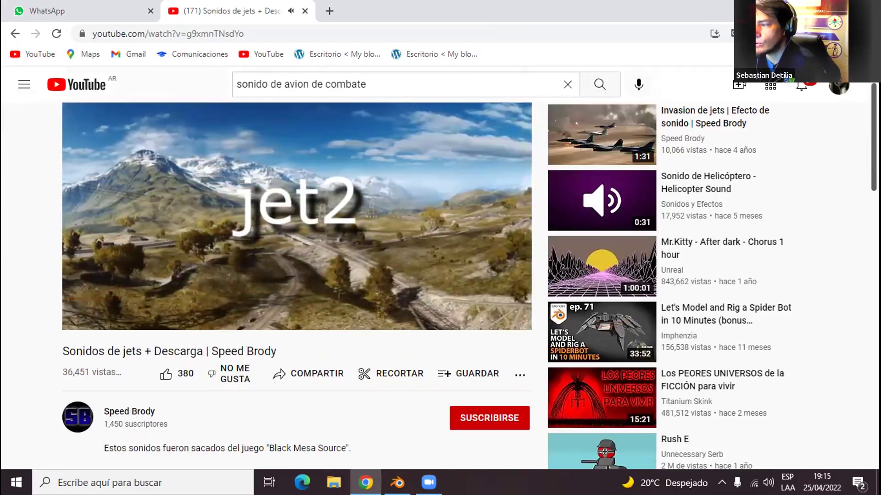
click(261, 240)
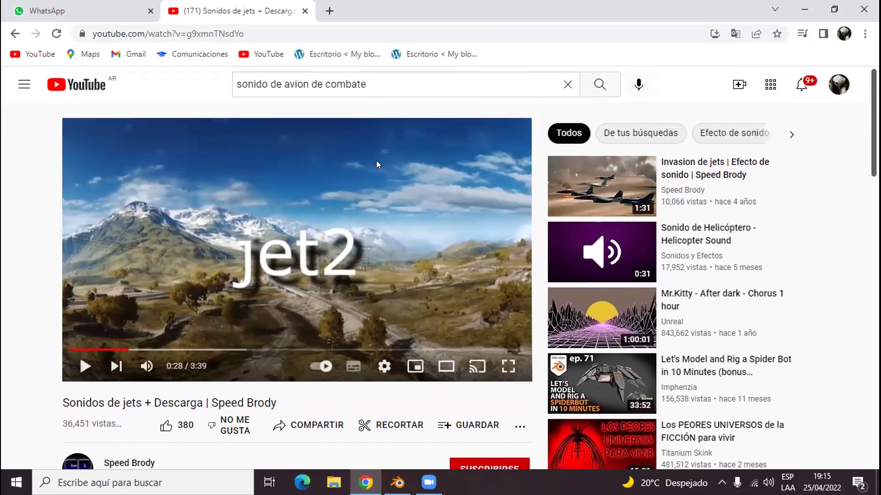
scroll(388, 239, down, 5)
scroll(371, 268, up, 5)
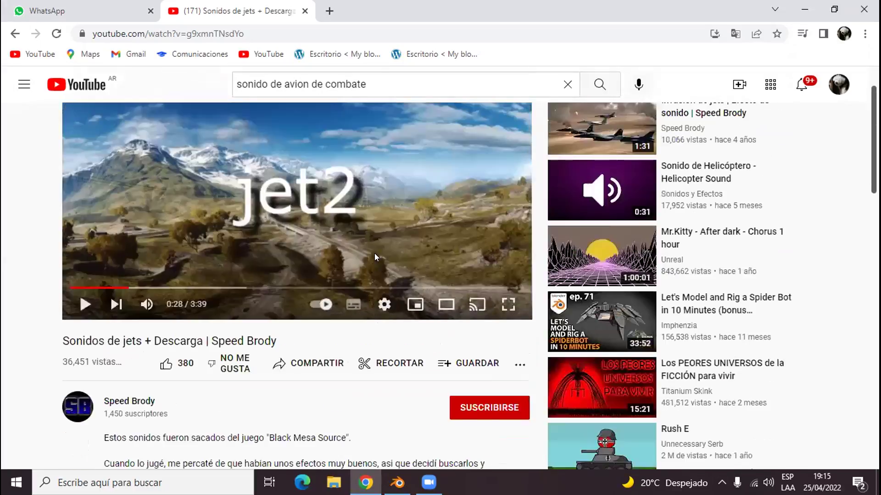
- Rewind the paused jets video to 0:00, at the jet1 sound
key(Left)
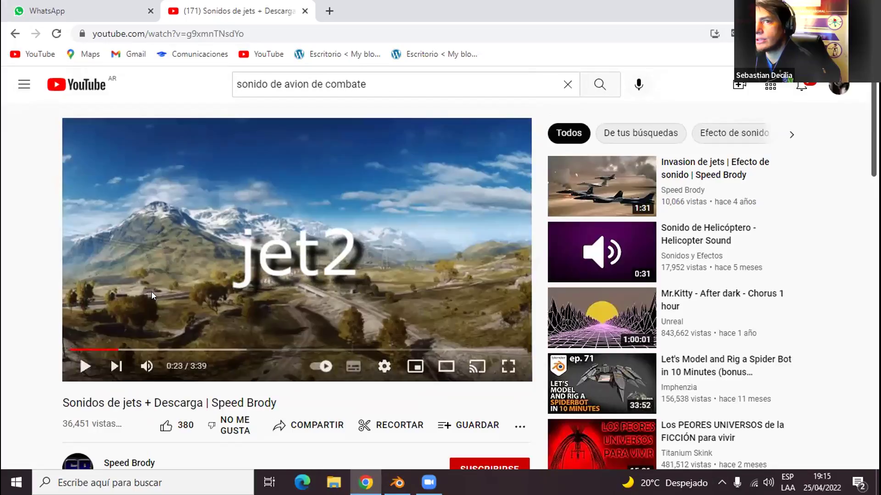
key(Left)
key(Left)
key(Left)
key(Left)
key(Left)
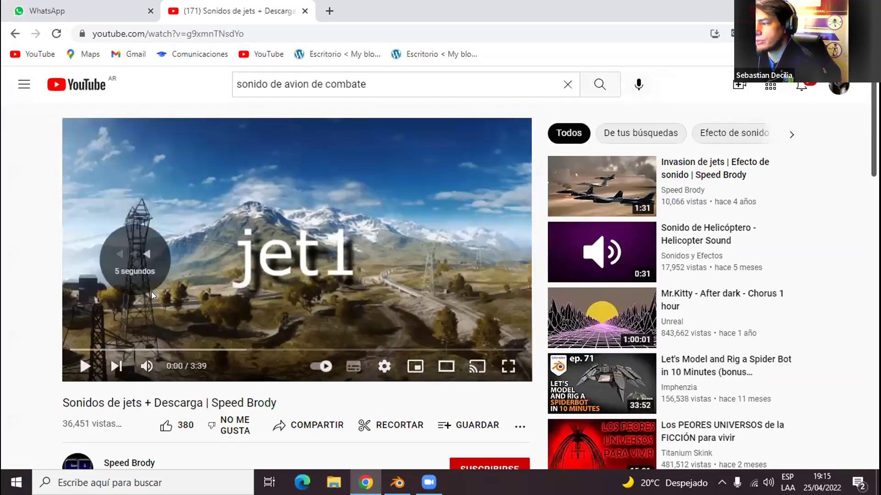
- Go back to the results and play "SONIDO DE AVION DE GUERRA BOMBARDEANDO" for a while
key(alt+Left)
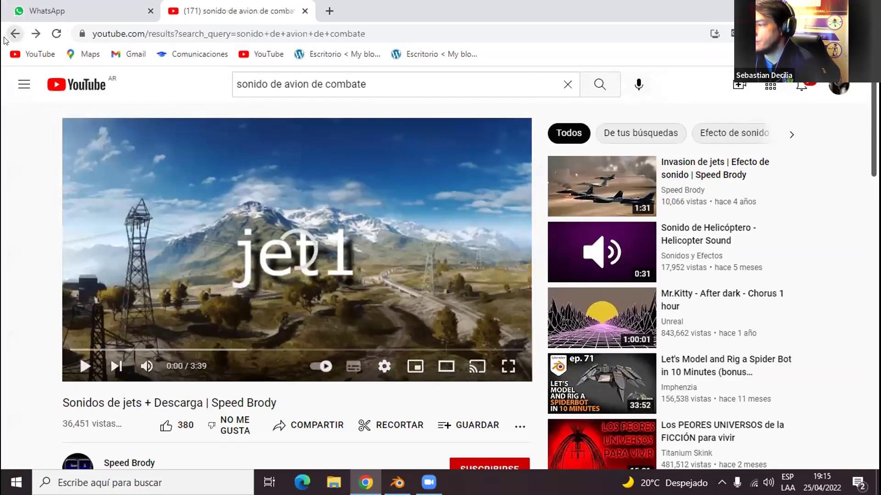
scroll(316, 226, down, 4)
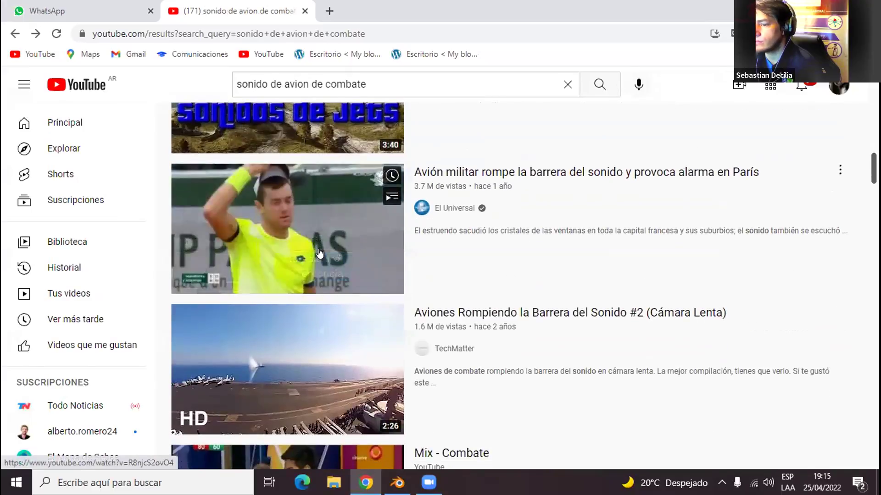
scroll(319, 253, down, 7)
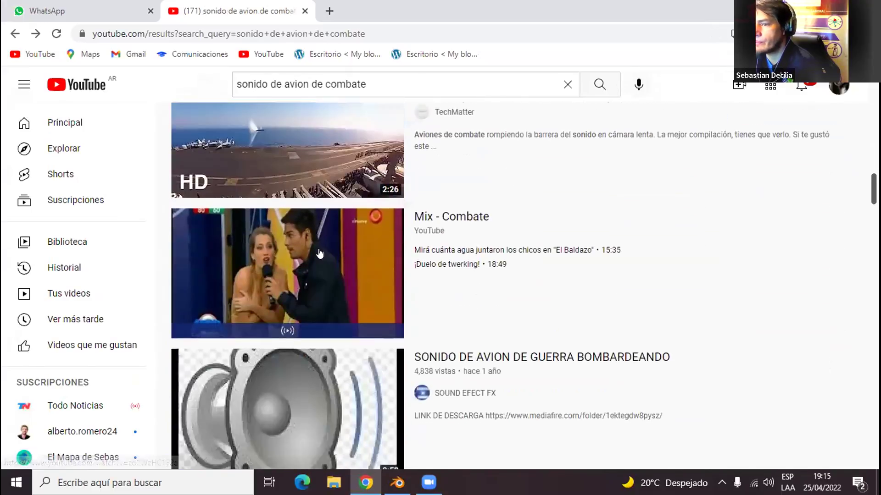
scroll(320, 253, down, 1)
scroll(290, 246, up, 2)
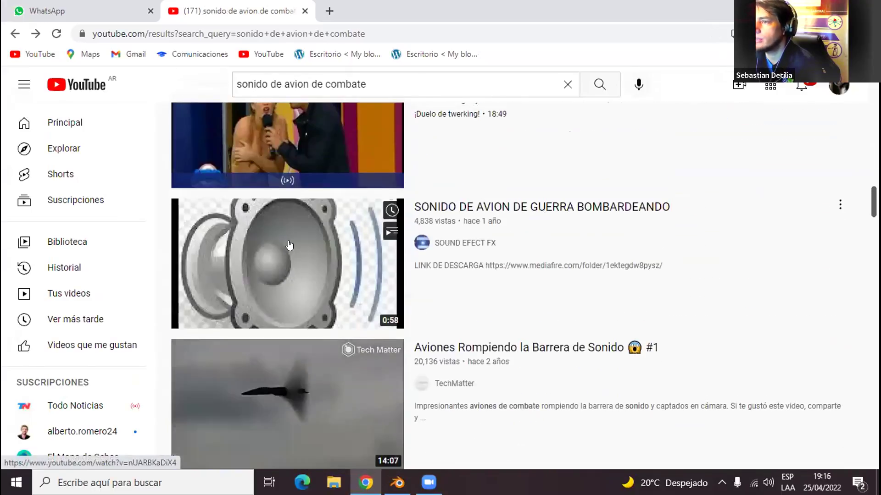
click(289, 246)
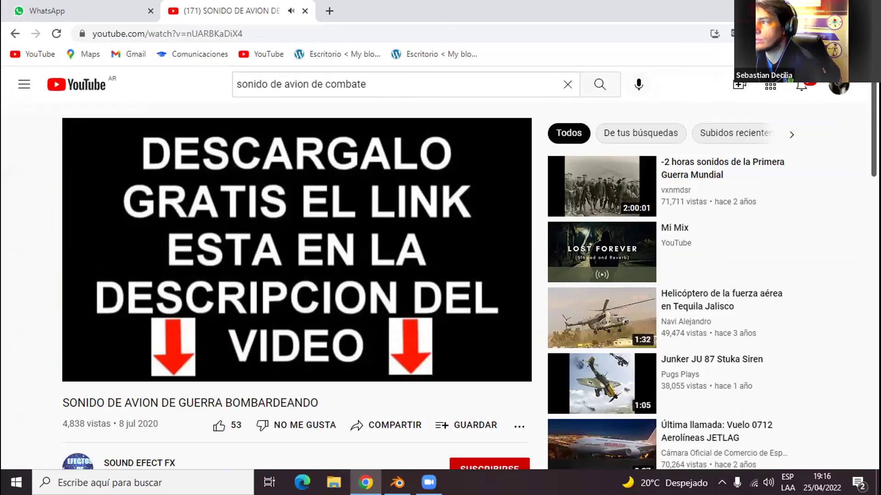
- Return to the results and change the YouTube search to "sonido de aviones"
key(alt+Left)
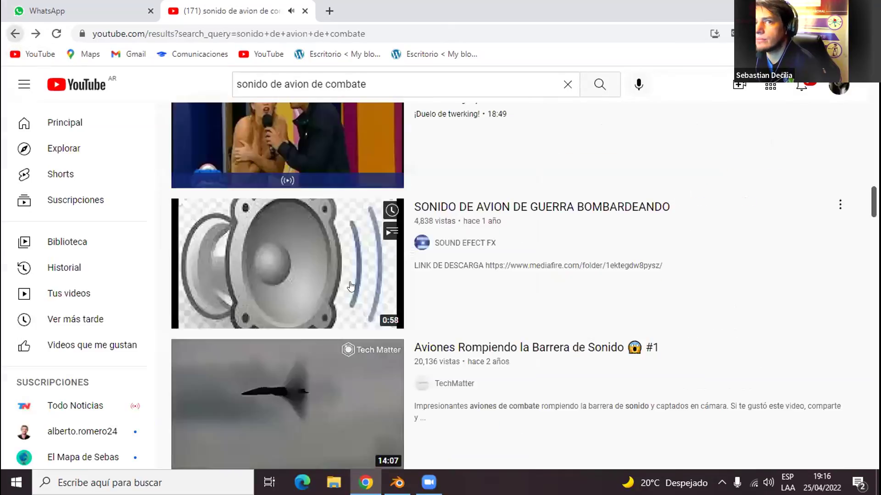
scroll(369, 314, down, 4)
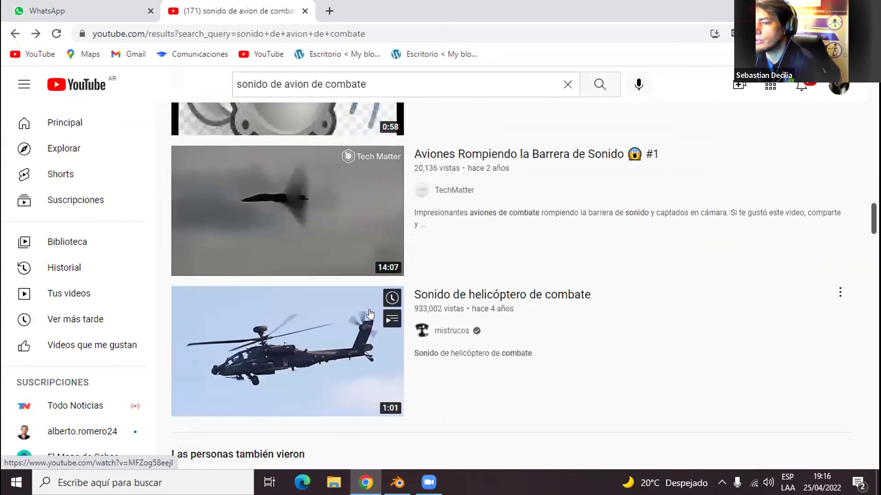
click(369, 83)
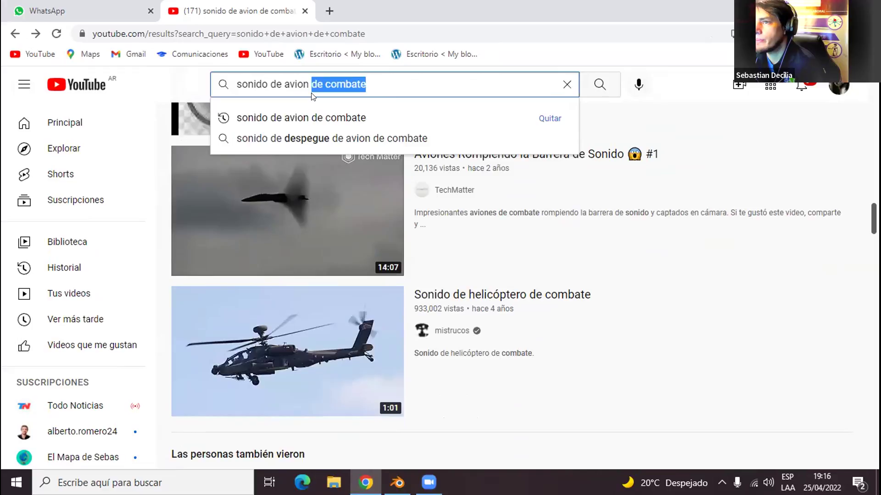
key(BackSpace)
key(BackSpace)
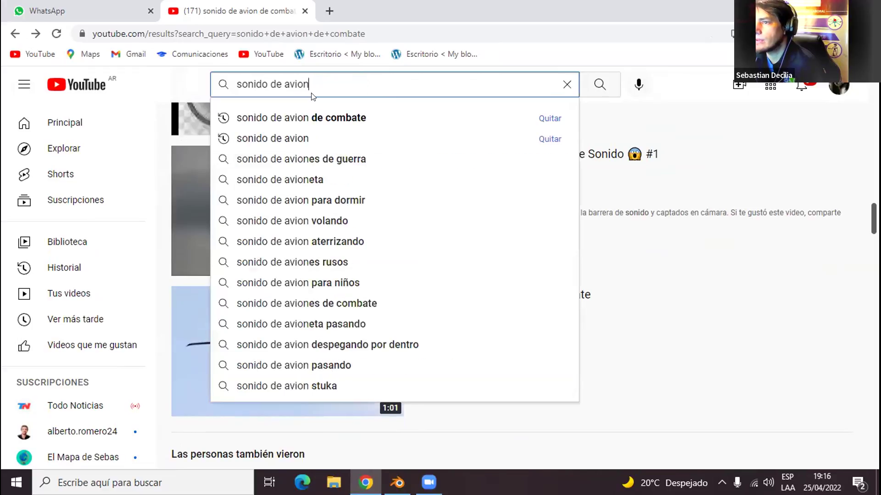
text(es)
key(Return)
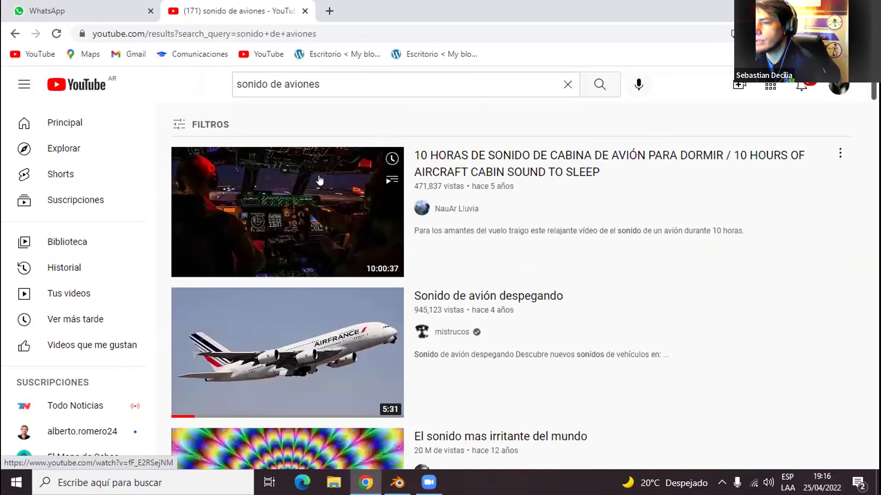
- Play the 9-second "Sonido de Avión despegando" video with the SWISS plane, pause it near the end, and glance at its description
scroll(295, 244, down, 4)
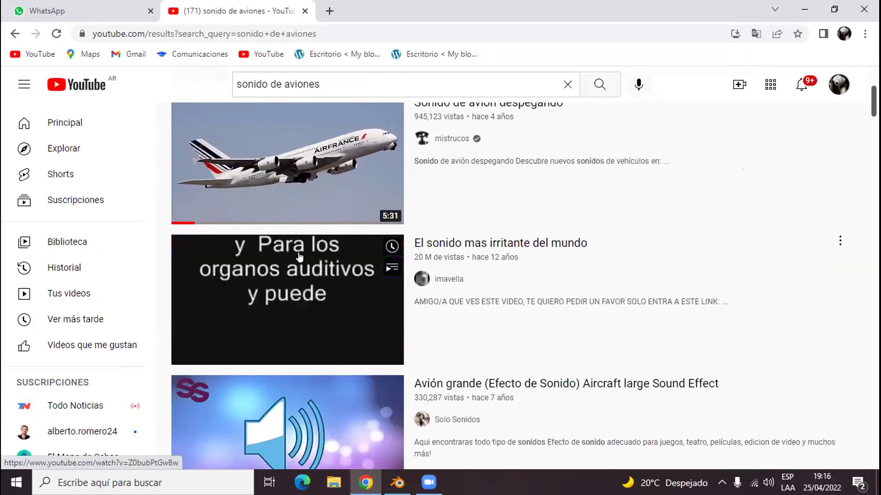
scroll(301, 257, down, 5)
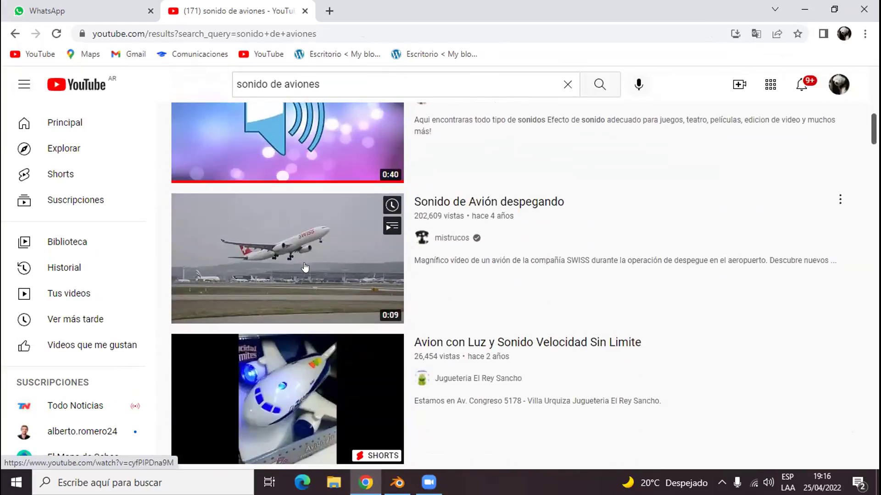
click(306, 267)
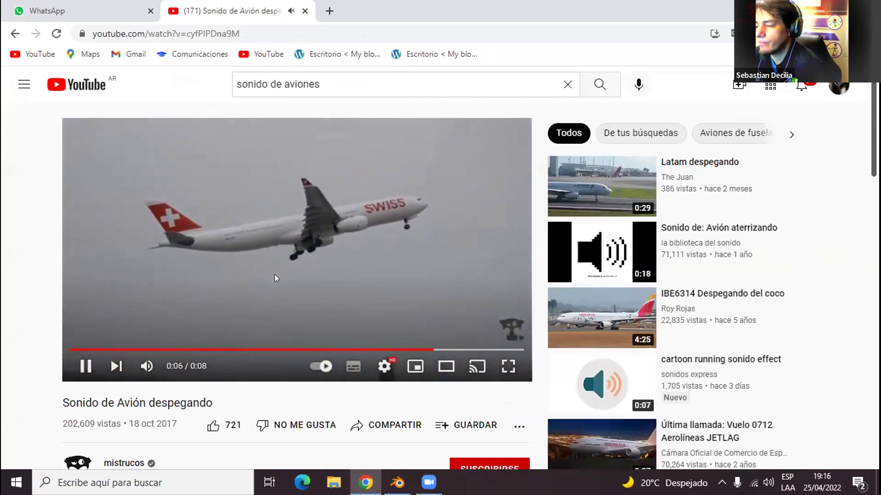
click(274, 274)
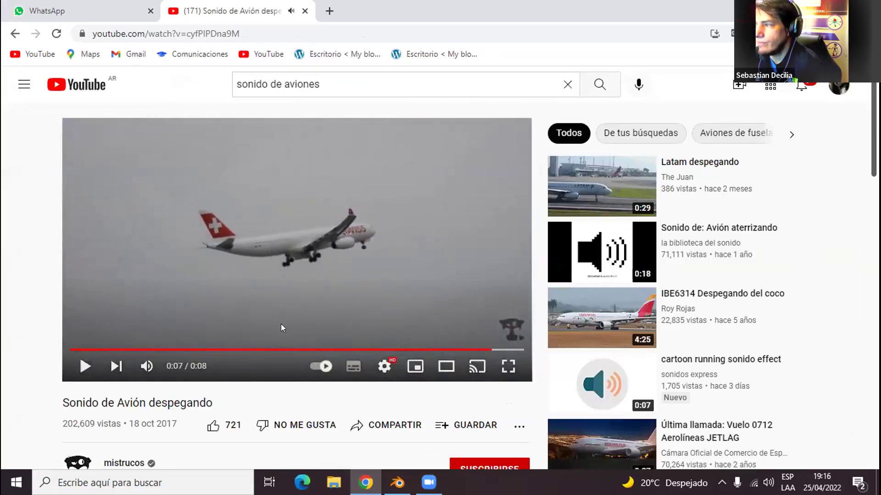
scroll(275, 314, down, 1)
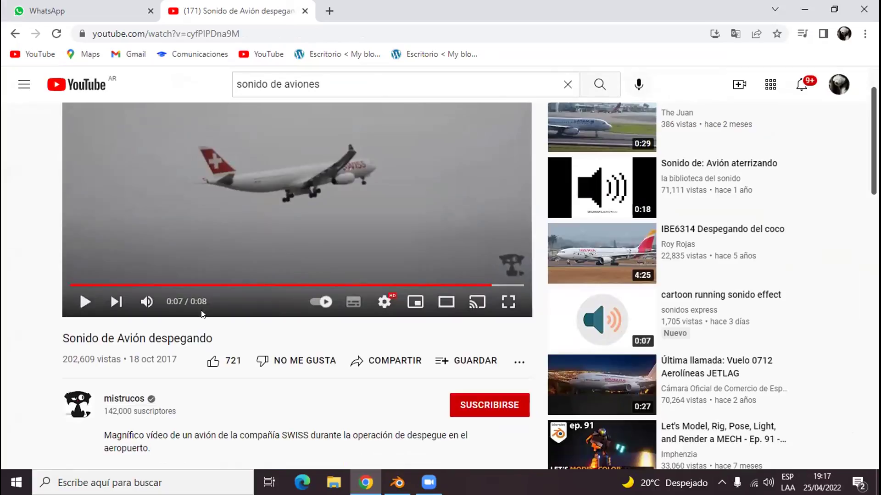
scroll(202, 314, up, 1)
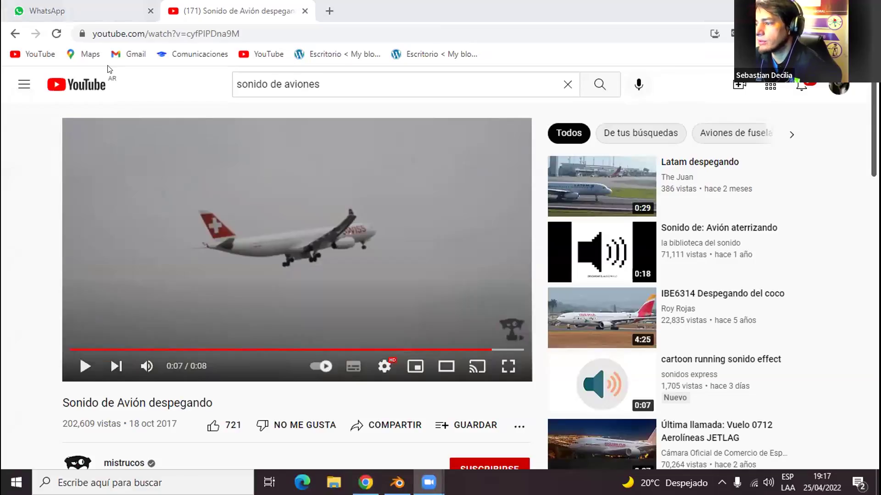
- Close the WhatsApp page and search Google for "ublock" in a new tab
click(150, 11)
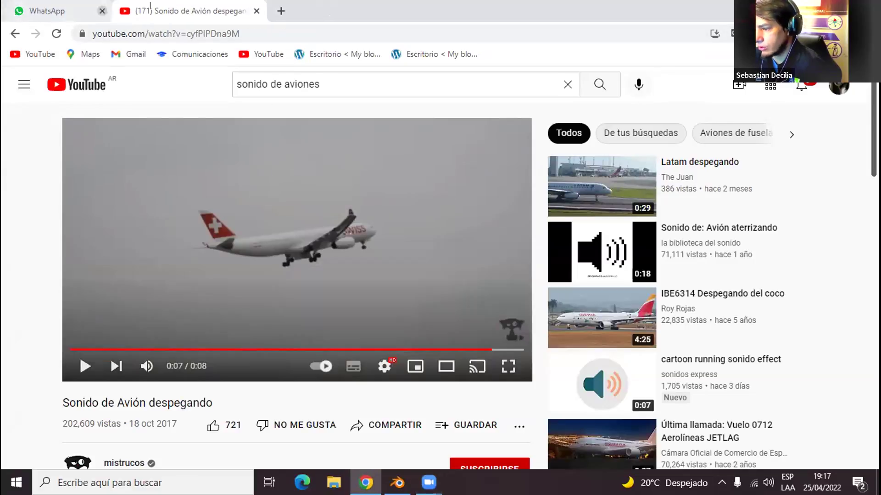
click(272, 106)
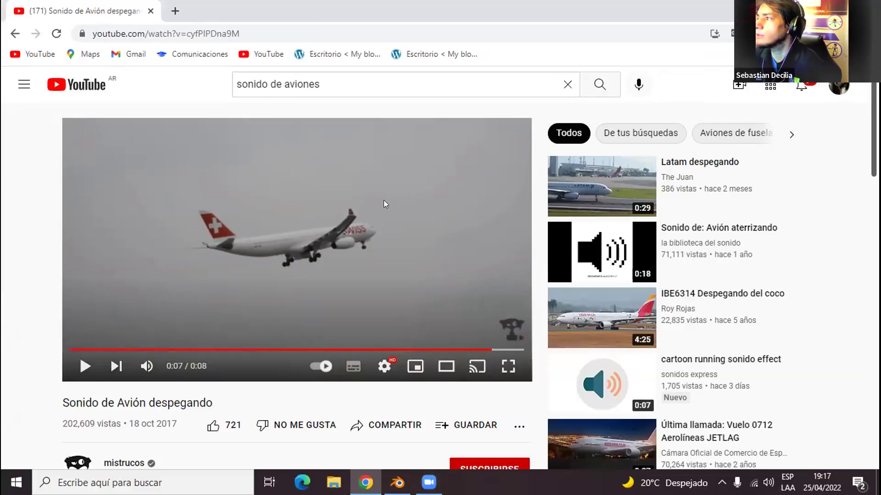
click(174, 11)
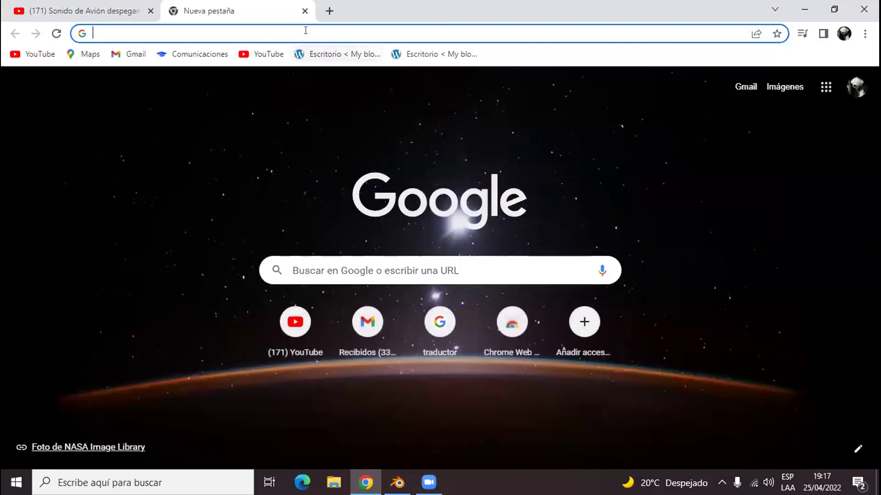
click(307, 30)
text(u)
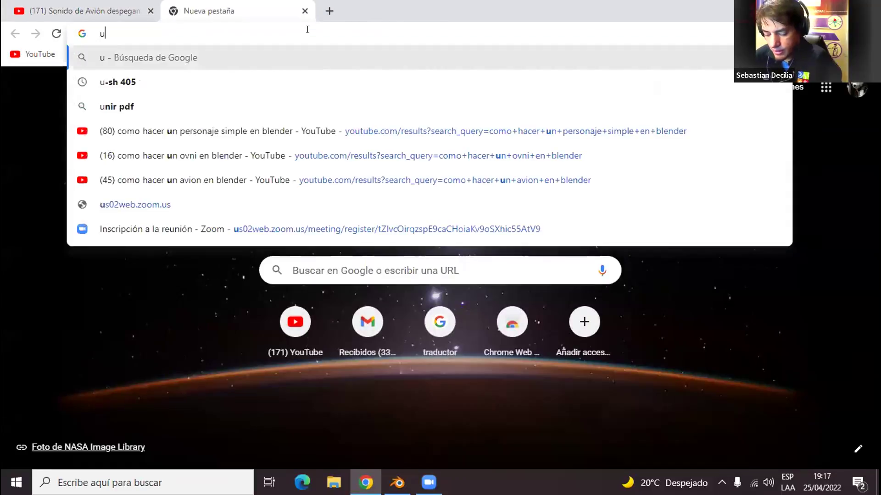
text(block)
key(Return)
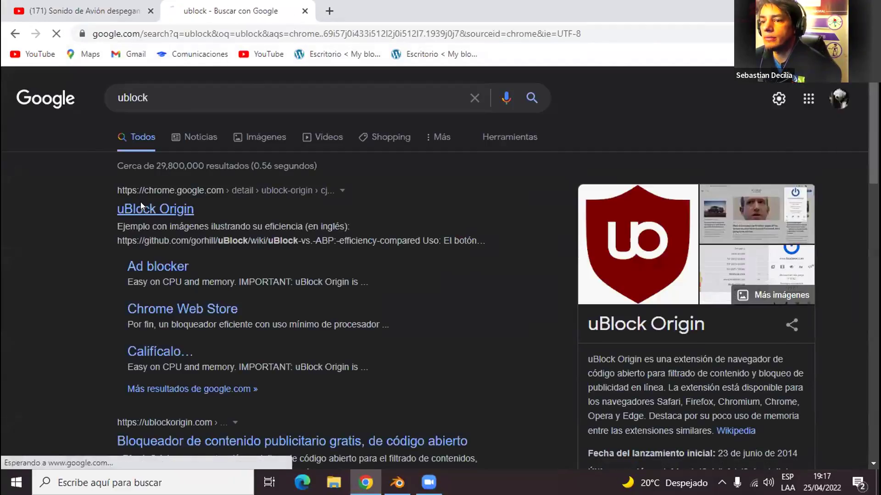
- Open the uBlock Origin page in the Chrome Web Store and add the extension to Chrome
click(142, 202)
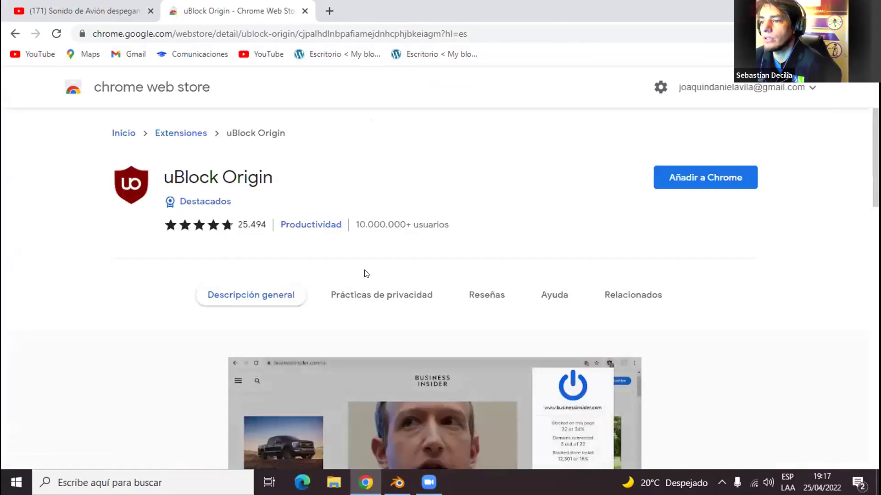
click(713, 173)
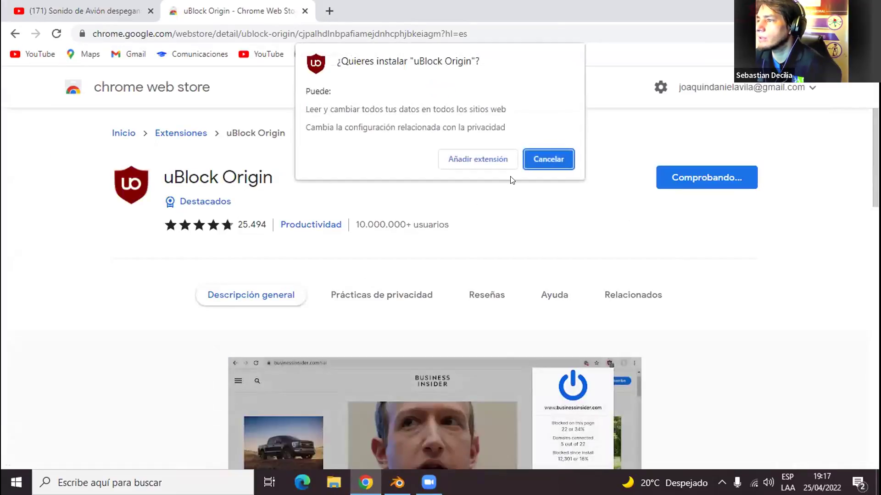
click(498, 158)
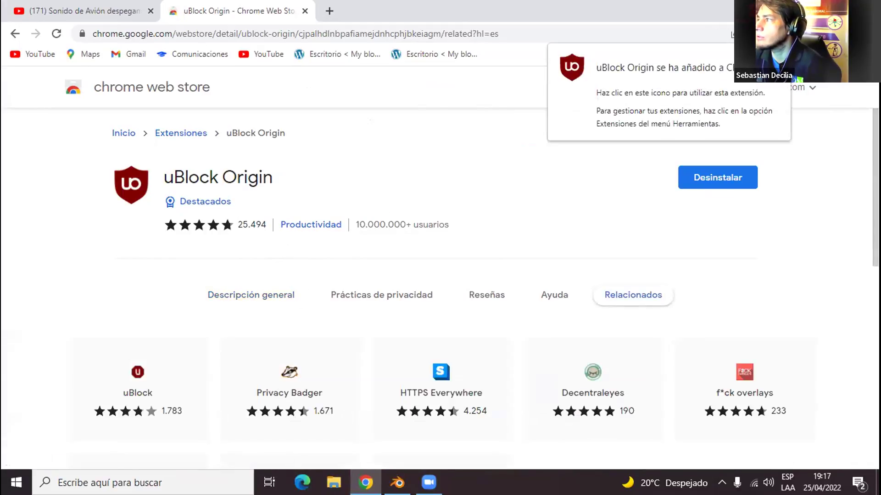
click(492, 52)
click(237, 27)
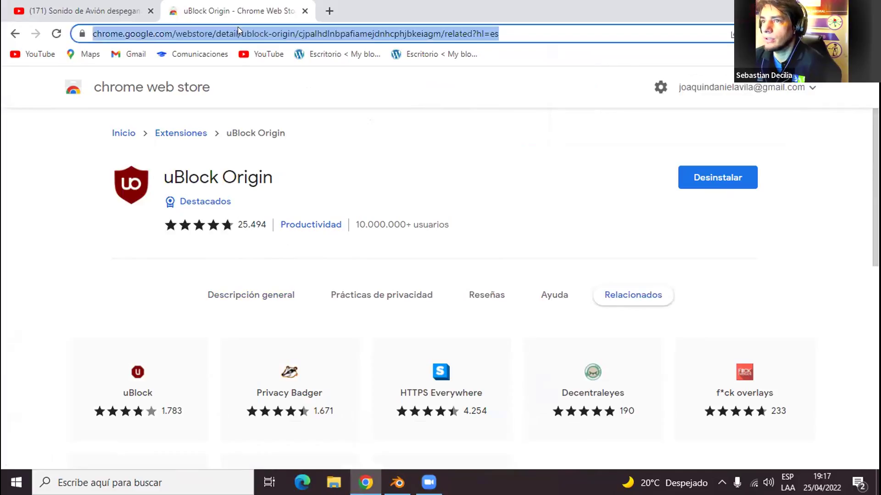
text(downloa)
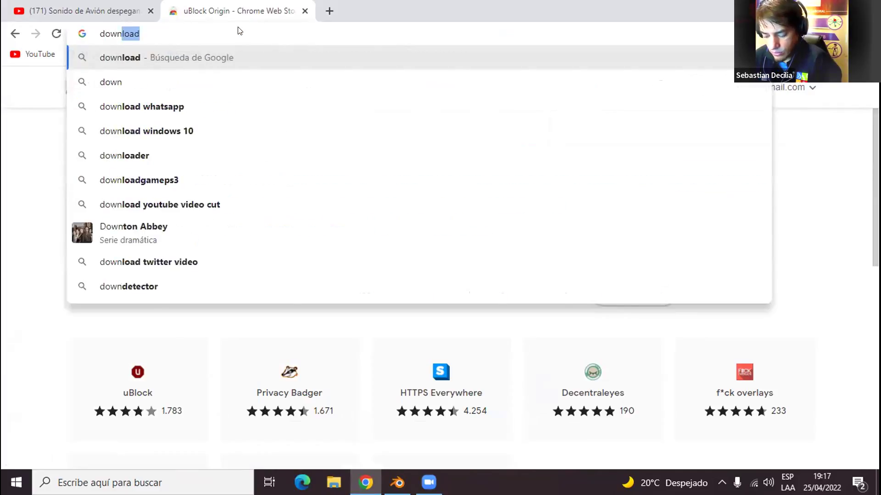
key(BackSpace)
key(BackSpace)
key(BackSpace)
key(BackSpace)
key(BackSpace)
key(BackSpace)
key(BackSpace)
key(BackSpace)
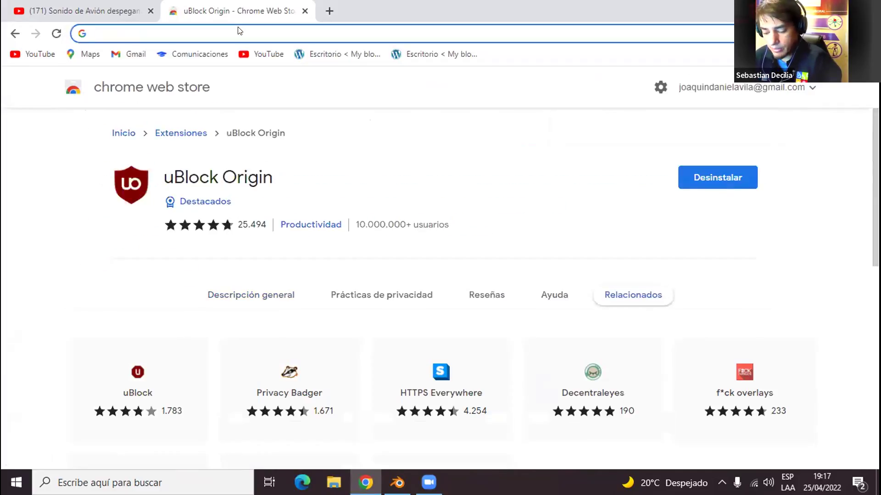
- Search Google for "ymate" and open the ymate.app result for downloading and converting YouTube videos
text(ymate)
key(Return)
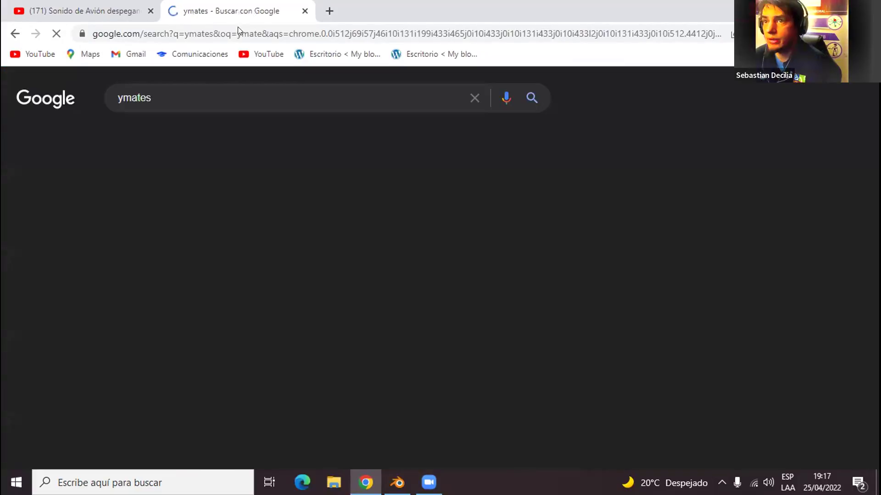
click(175, 88)
key(BackSpace)
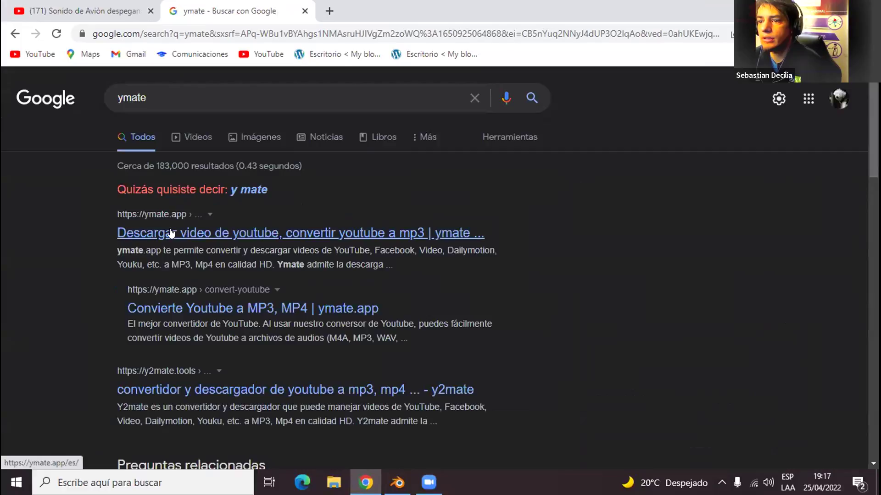
click(171, 233)
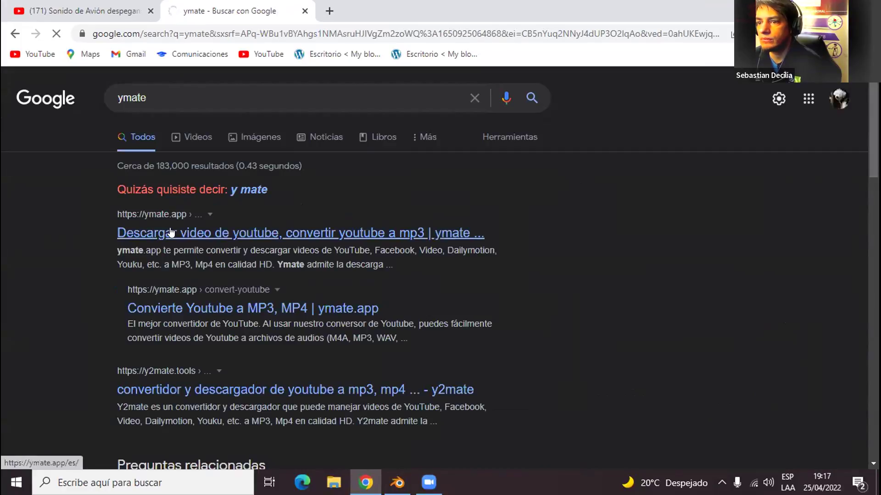
- Copy the web address of the "Sonido de Avión despegando" YouTube video
click(102, 10)
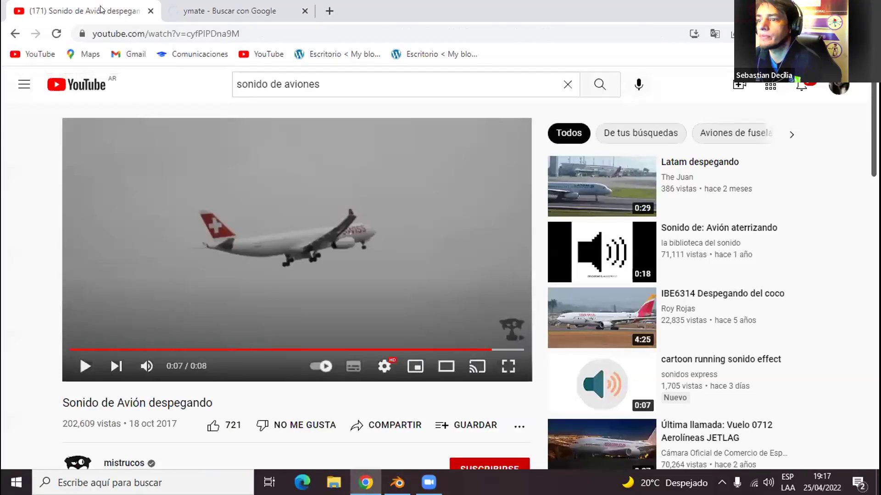
click(274, 32)
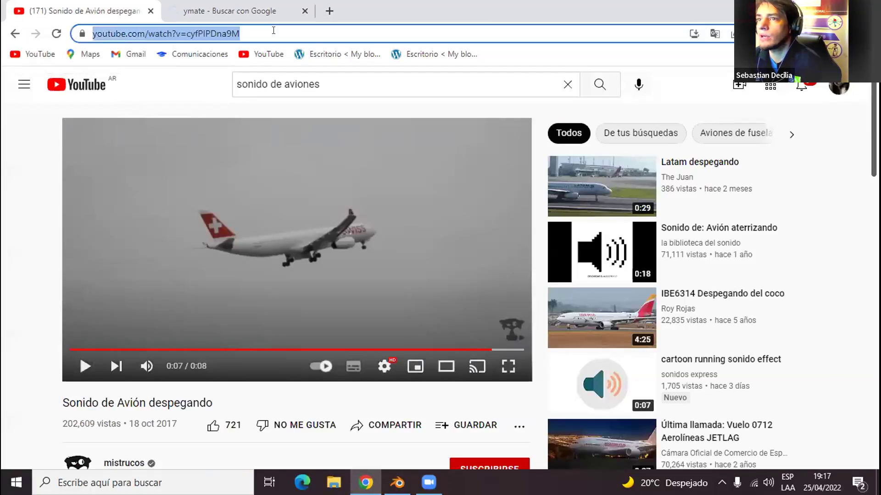
right_click(230, 33)
click(244, 123)
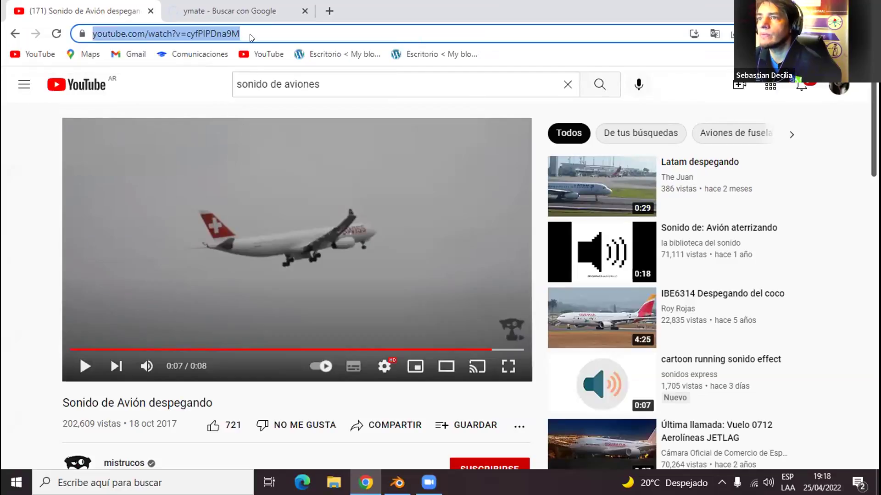
- Search Google for "download video mate" and open the y2mate.com result
click(229, 10)
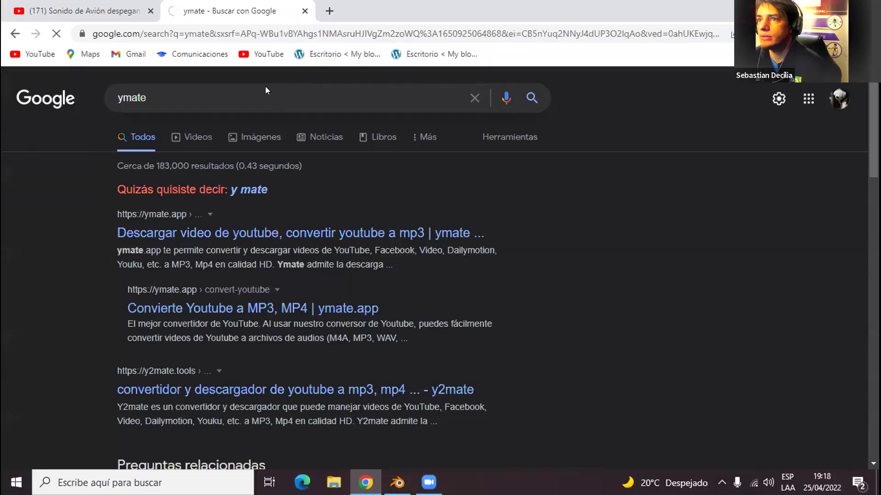
scroll(59, 230, down, 1)
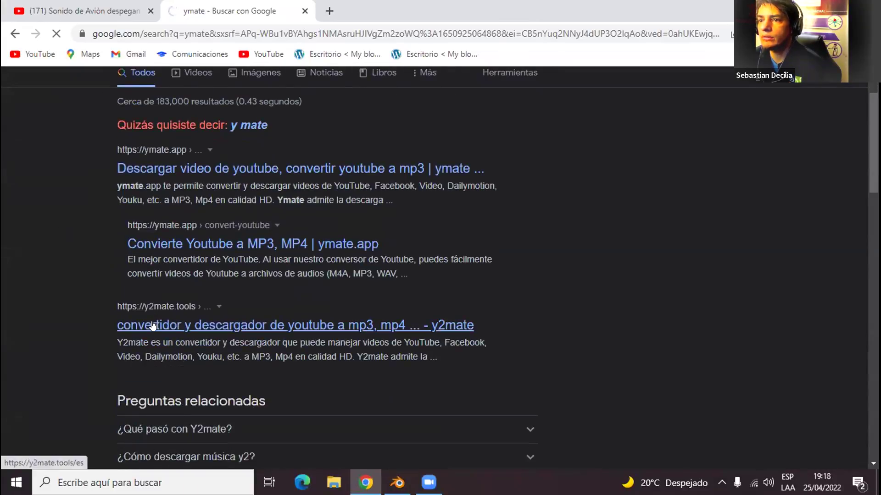
scroll(209, 76, up, 1)
click(193, 93)
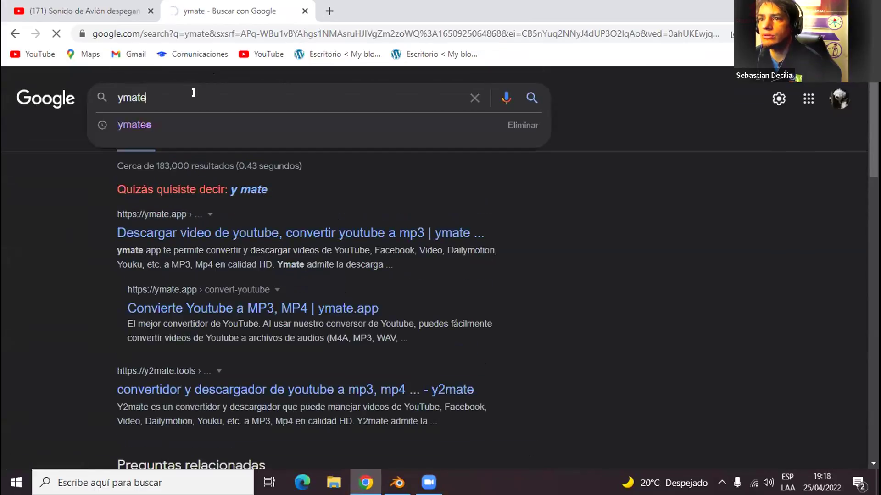
drag(176, 92, 86, 102)
text(d)
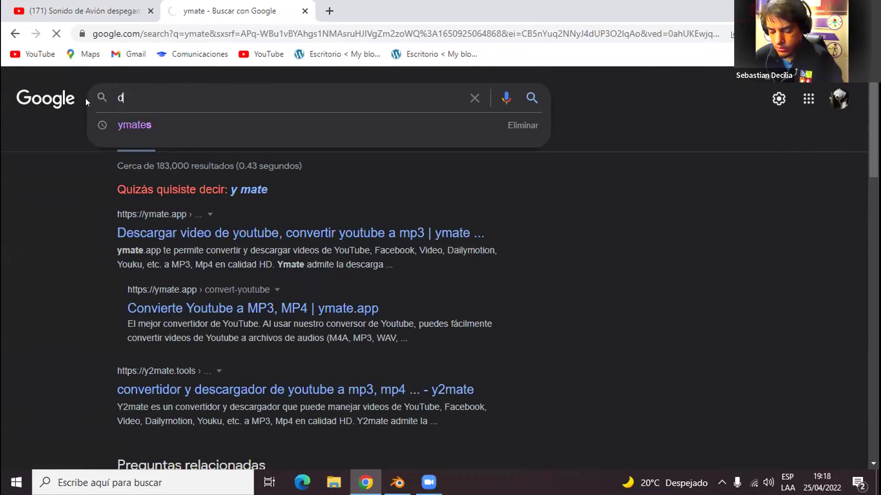
text(ownload )
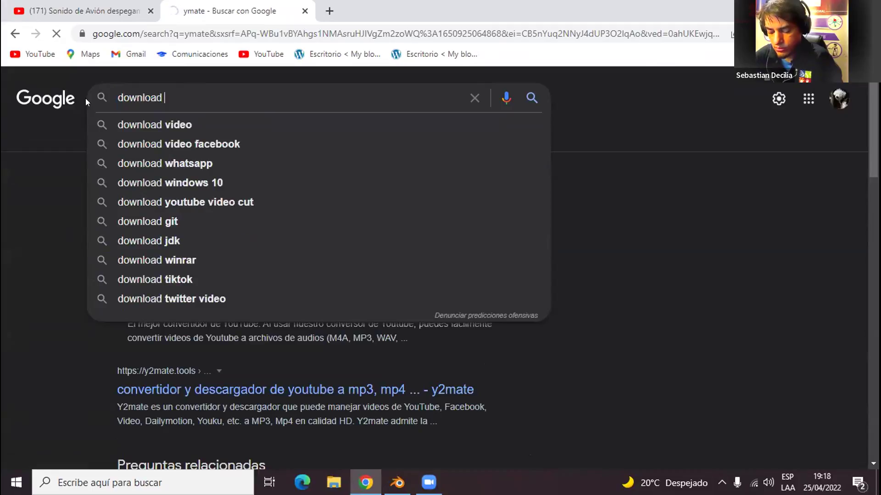
text(video mate)
key(Return)
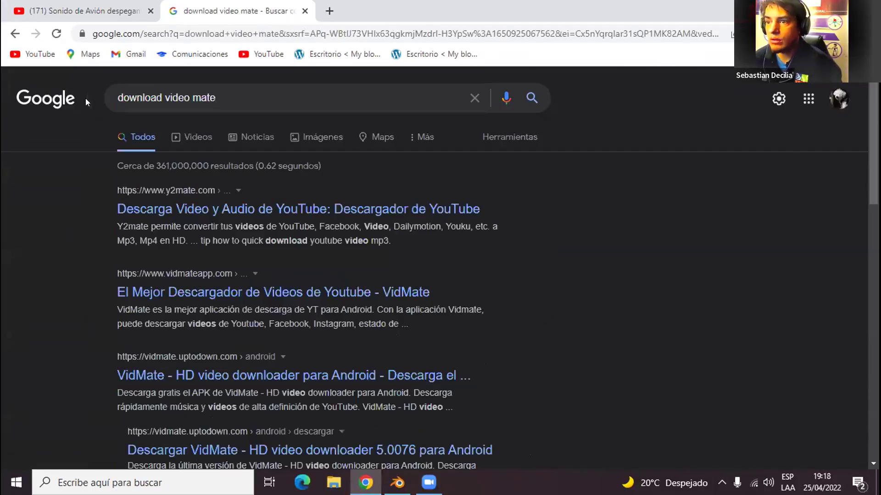
click(125, 209)
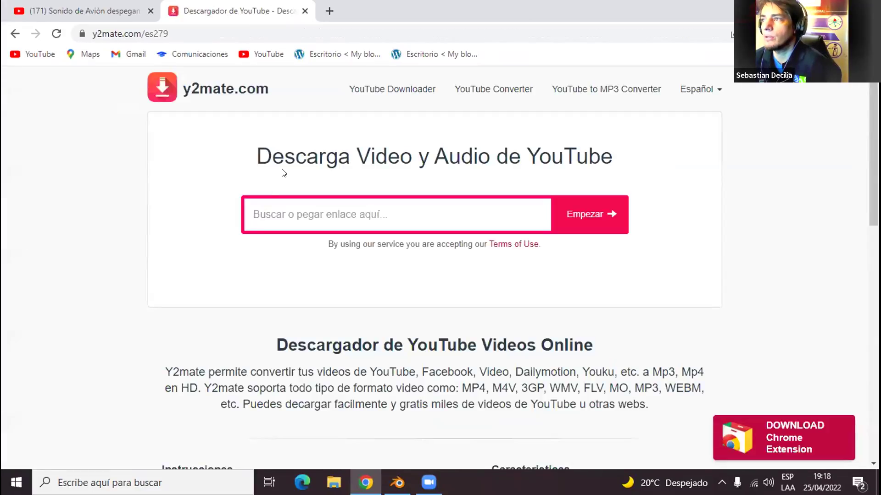
- Bookmark the y2mate.com page and paste the copied YouTube video address into its link field
drag(82, 34, 490, 55)
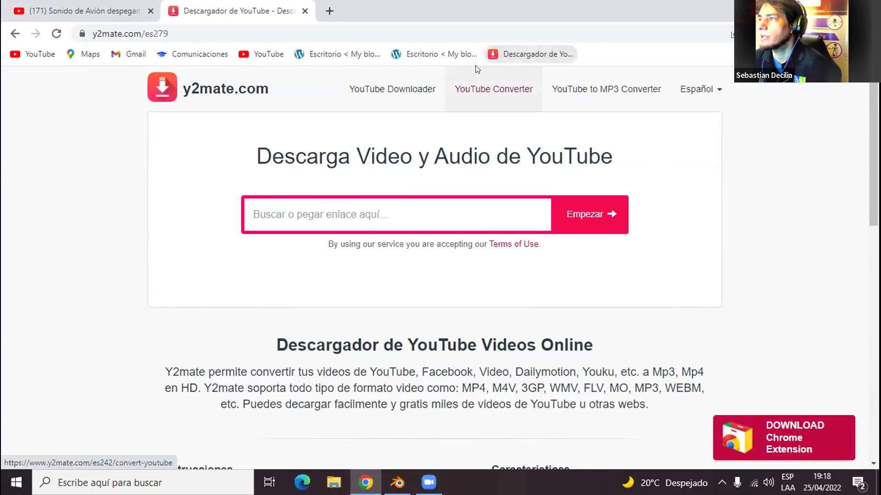
right_click(341, 214)
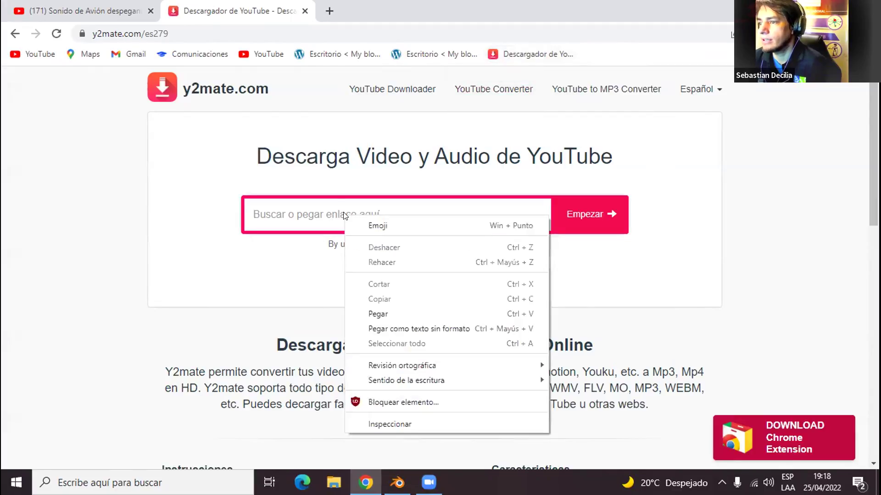
click(374, 315)
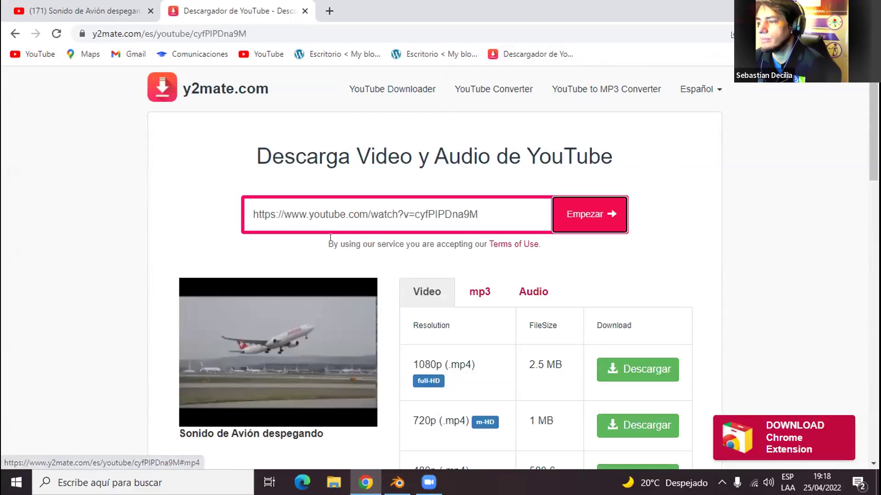
- Try to download the "Sonido de Avión despegando" video as .mp3 (128kbps) from the mp3 formats
scroll(215, 239, down, 3)
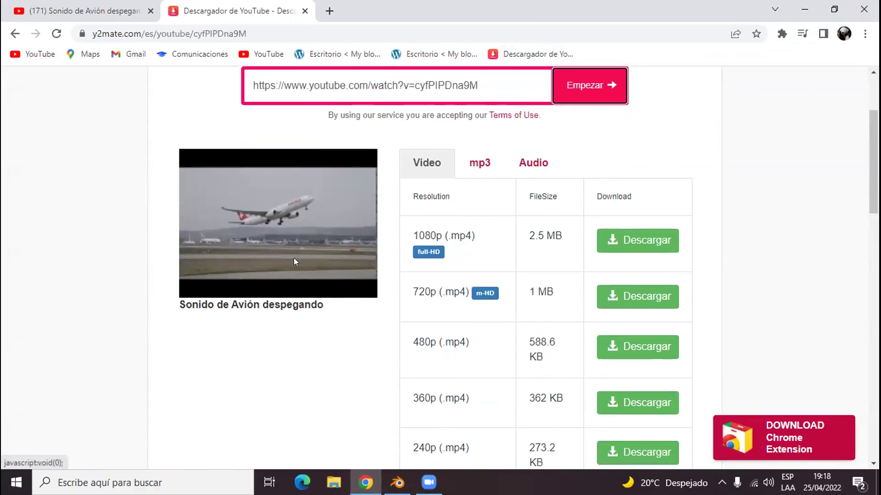
click(478, 164)
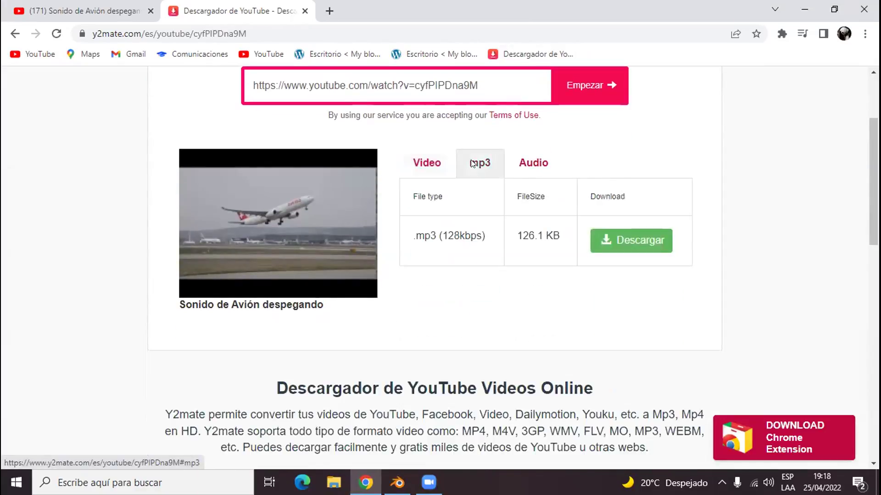
click(615, 240)
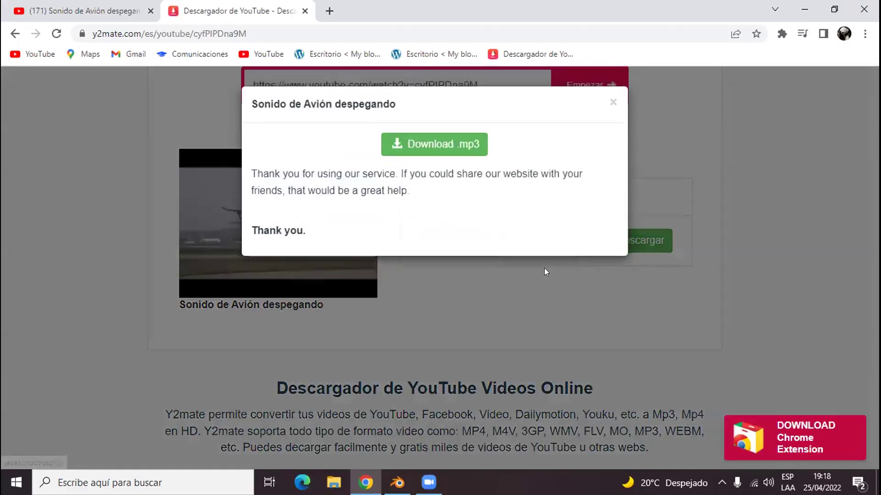
click(447, 147)
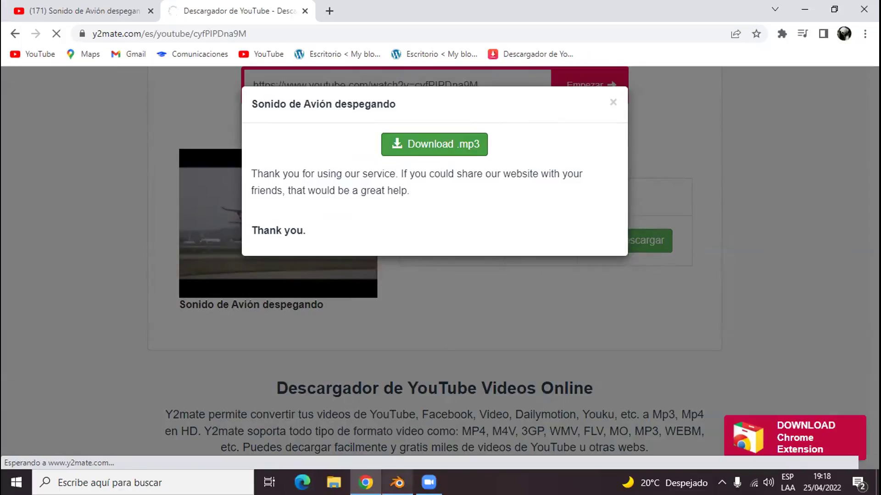
- Switch to File Explorer, create a folder named "Sonidos" inside OVNI DE BLENDER, and open it
click(397, 482)
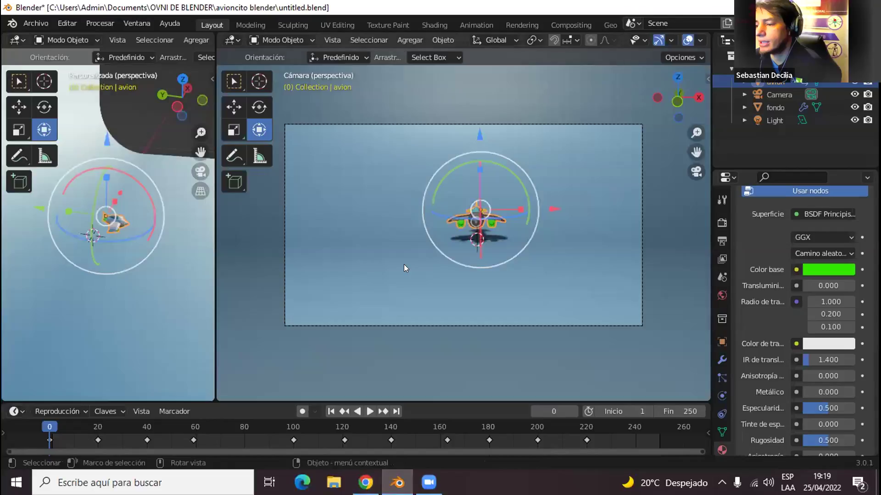
click(334, 483)
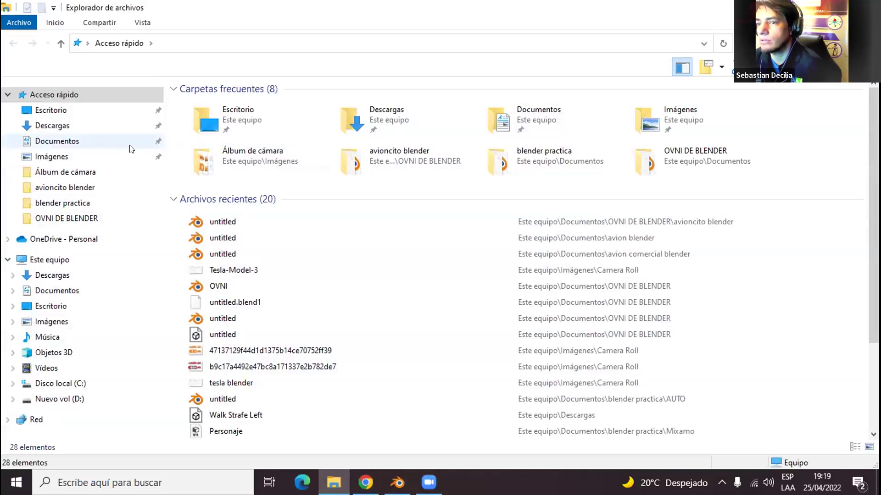
click(397, 482)
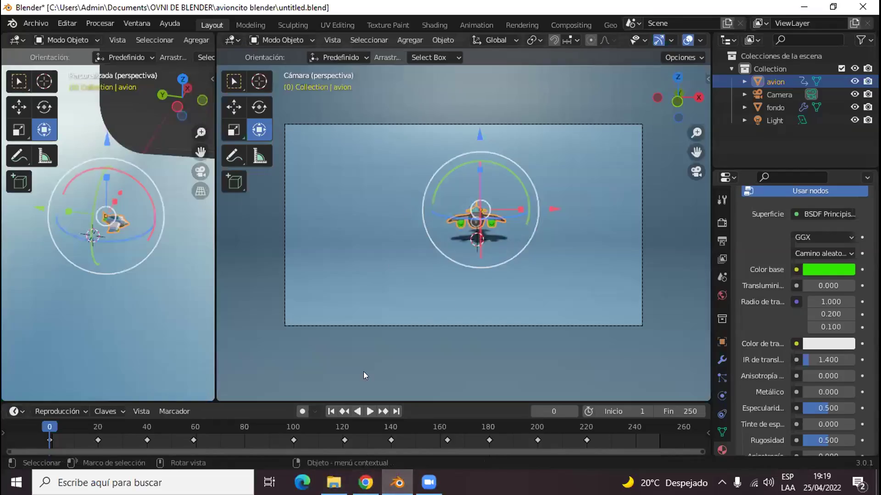
mouse_move(334, 483)
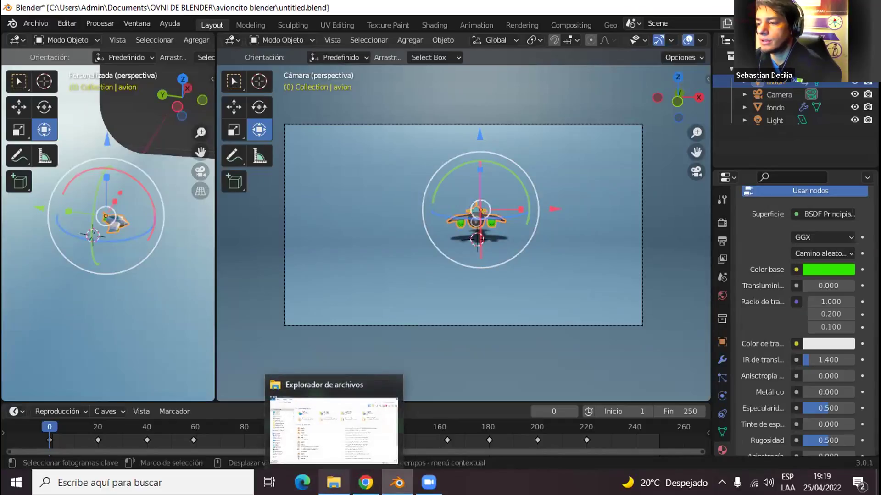
click(333, 482)
click(67, 219)
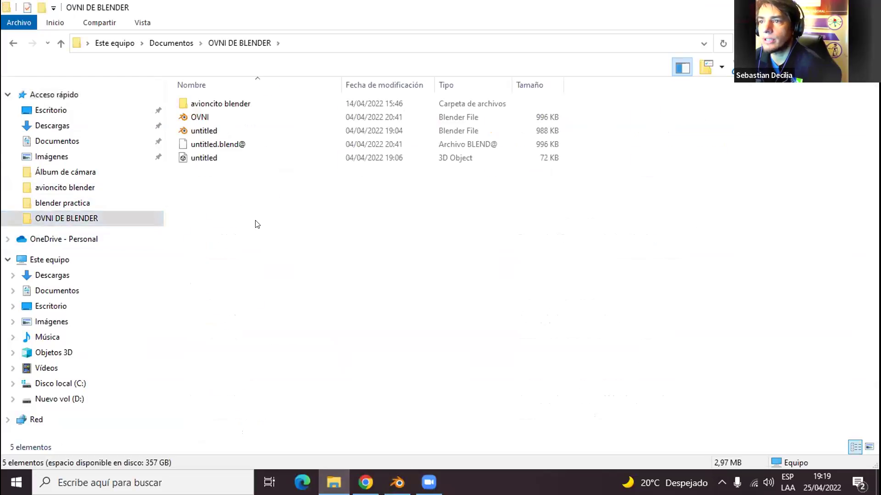
right_click(256, 224)
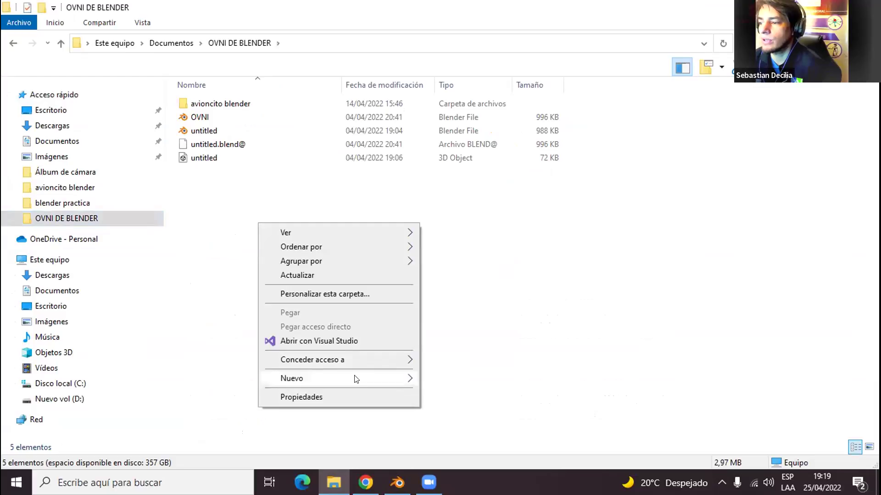
mouse_move(357, 379)
click(478, 248)
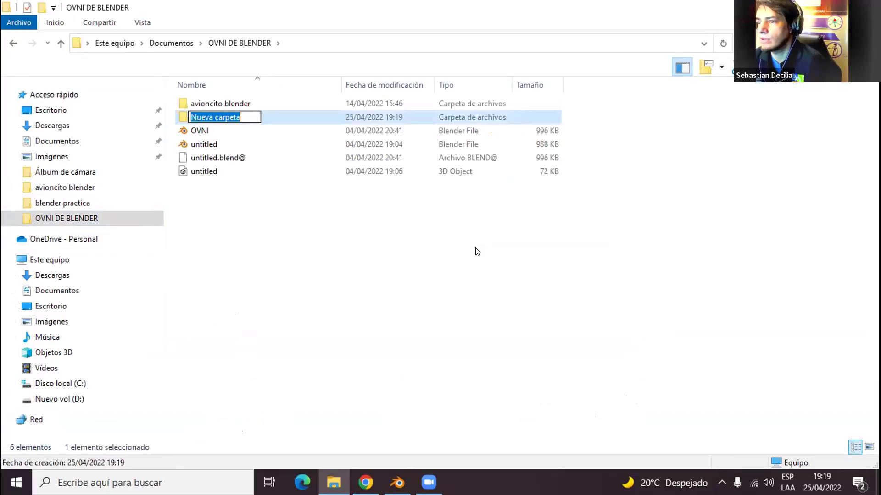
text(Sonidos)
key(Return)
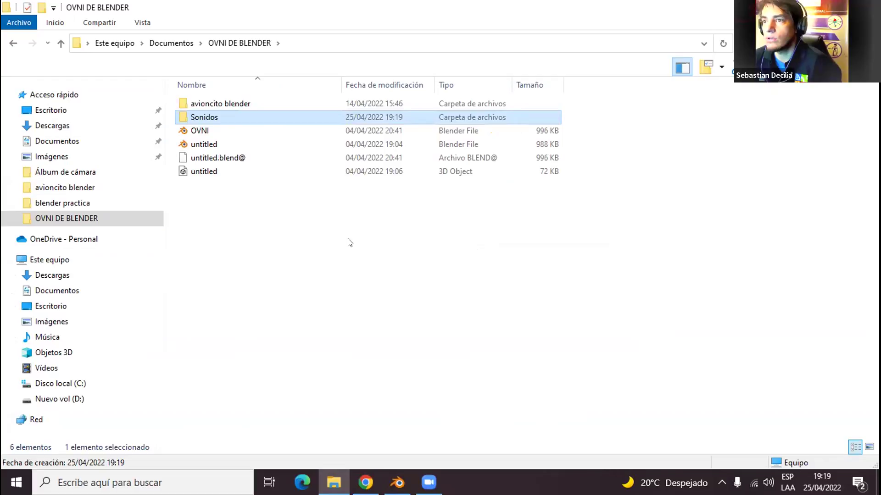
double_click(216, 120)
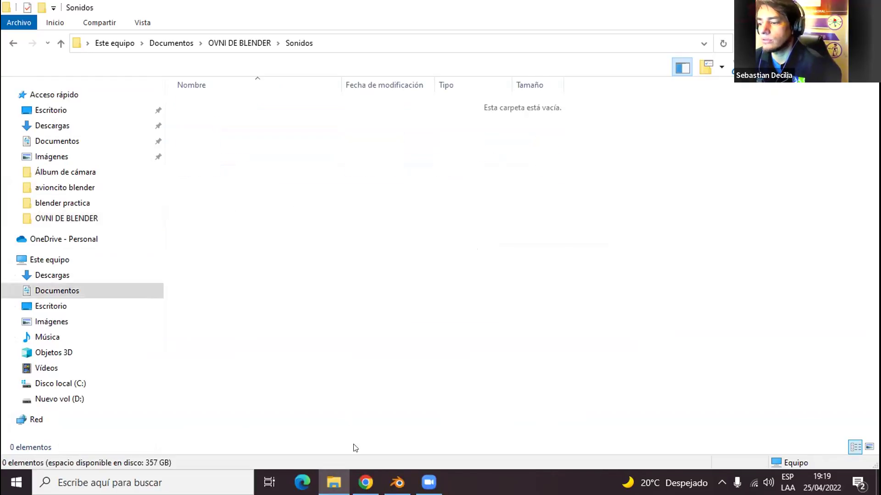
- Switch to Chrome, go back to the y2mate.com page and request the .mp3 (128kbps) download from the Audio formats
click(366, 483)
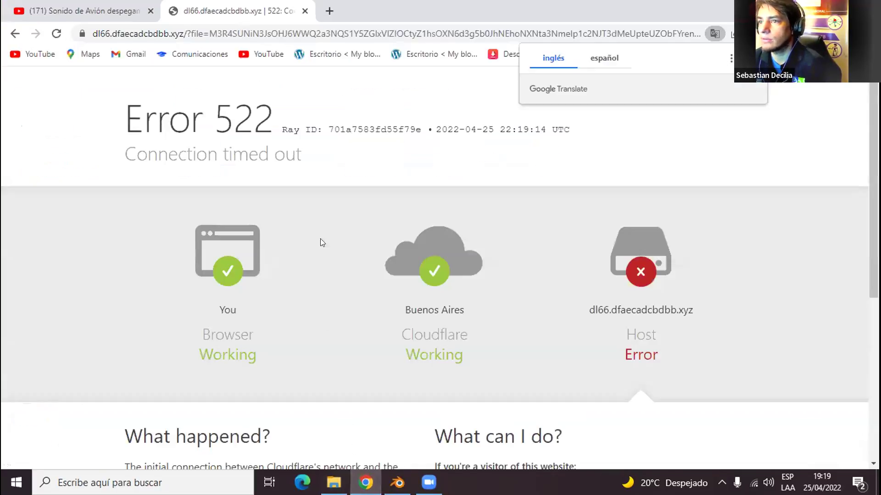
click(14, 35)
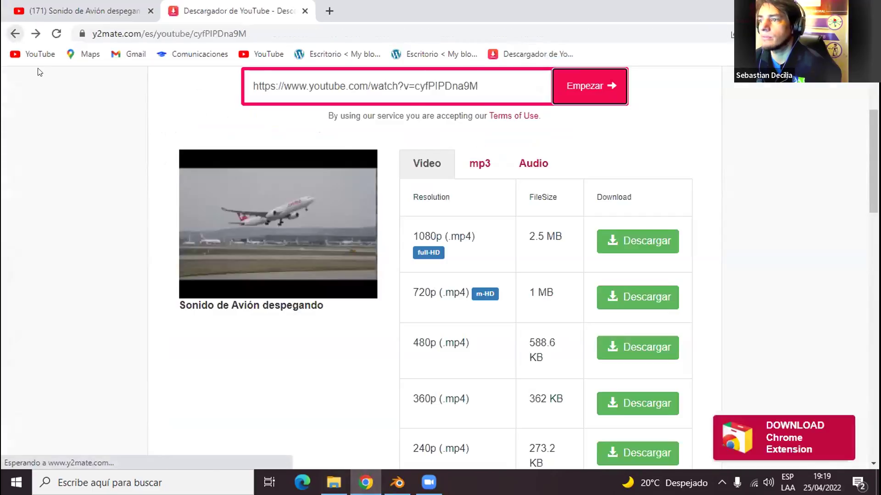
click(533, 156)
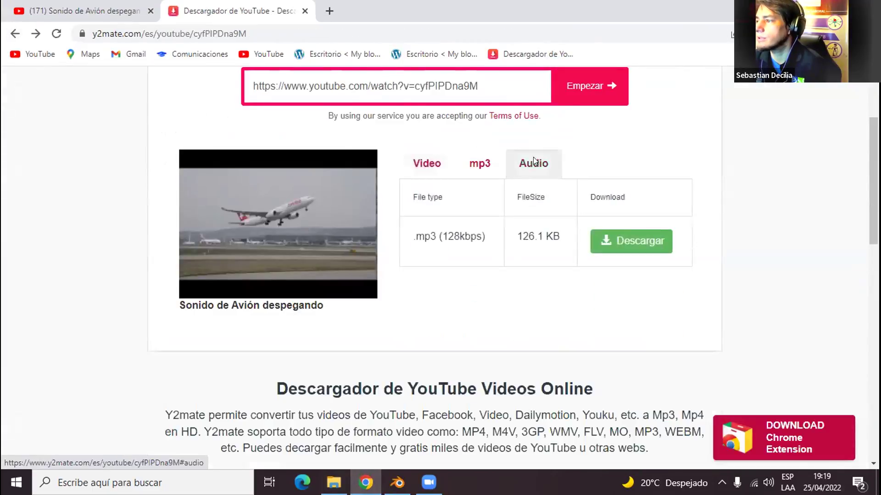
click(615, 251)
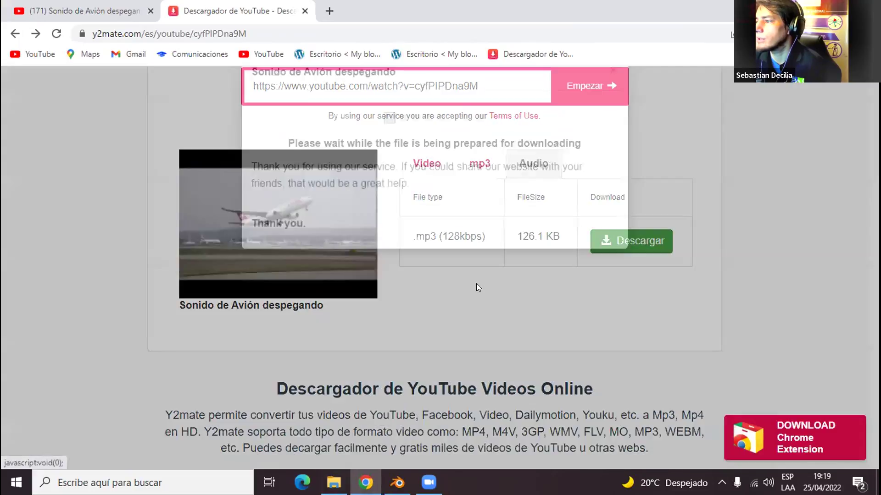
click(434, 144)
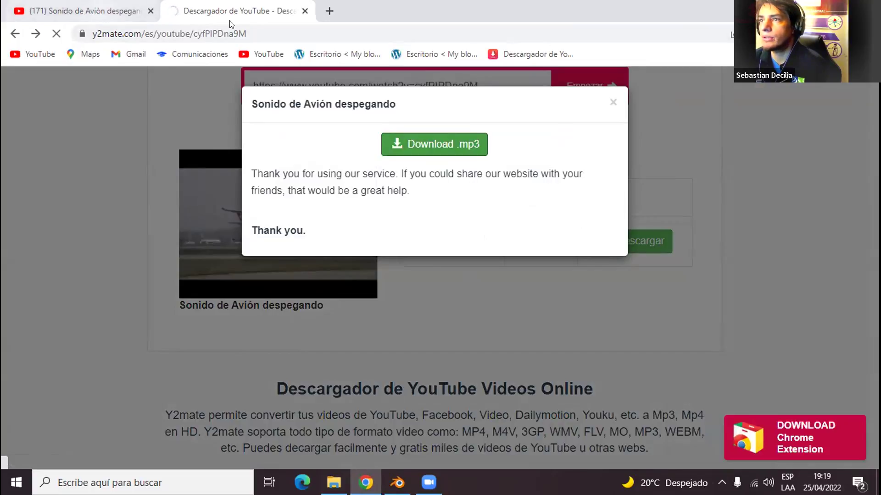
- Search Google for "download mp3 youtube firefox" in a new tab
click(329, 11)
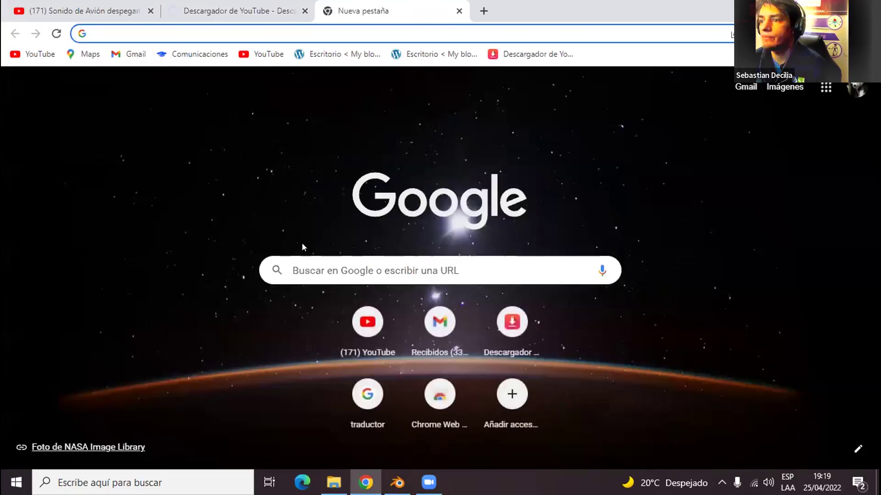
click(311, 263)
text(download)
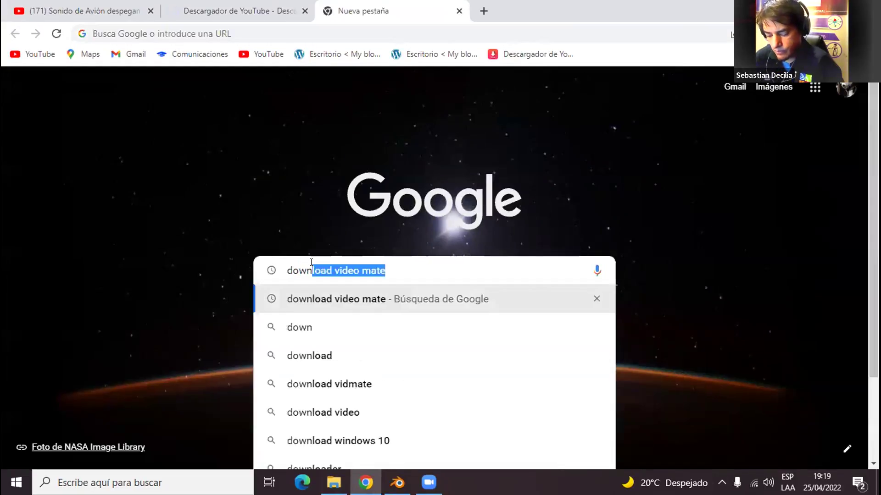
text( mp)
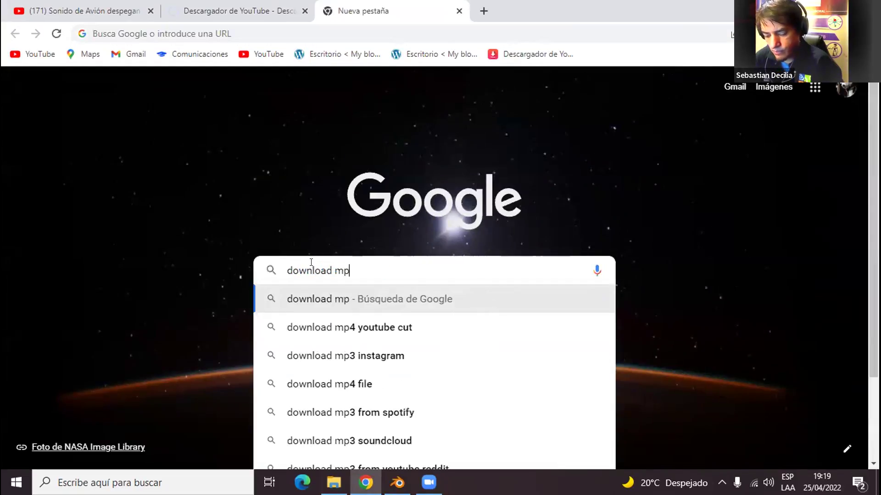
text(3 yo)
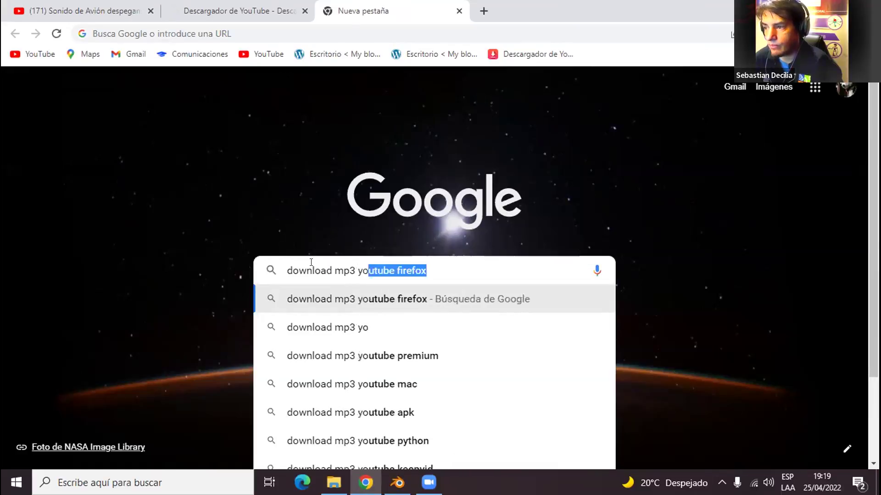
key(Right)
key(BackSpace)
key(BackSpace)
key(BackSpace)
key(BackSpace)
key(BackSpace)
key(BackSpace)
key(BackSpace)
key(BackSpace)
key(BackSpace)
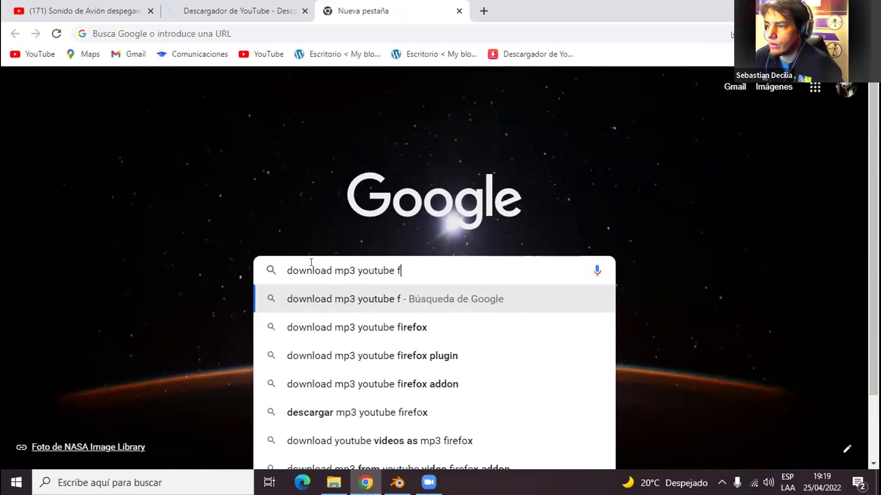
text(efox)
key(Return)
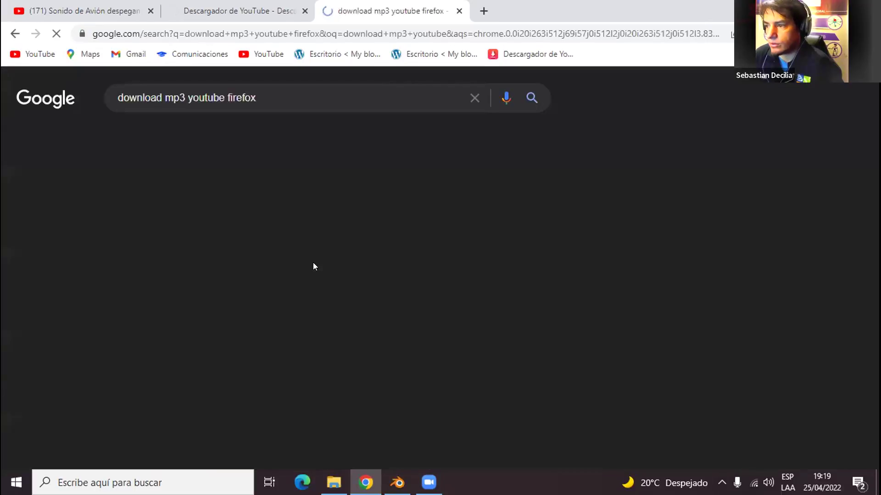
- Change the Google search to "download mp3 youtube", close the y2mate page and open the x2download.com YouTube-to-MP3 result in its own tab
double_click(307, 97)
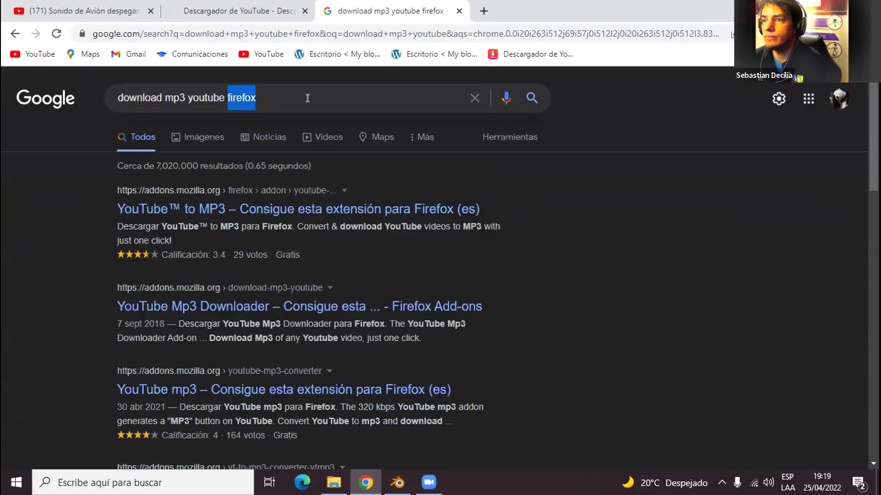
key(BackSpace)
key(Return)
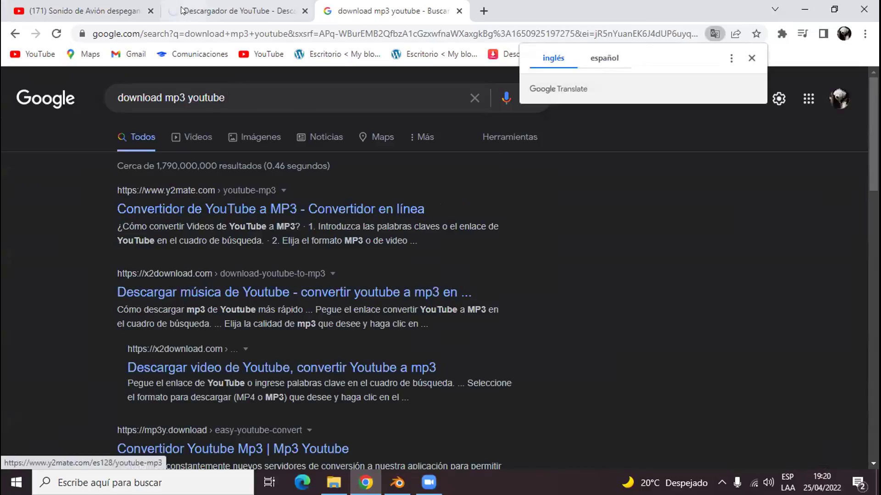
click(213, 9)
middle_click(213, 9)
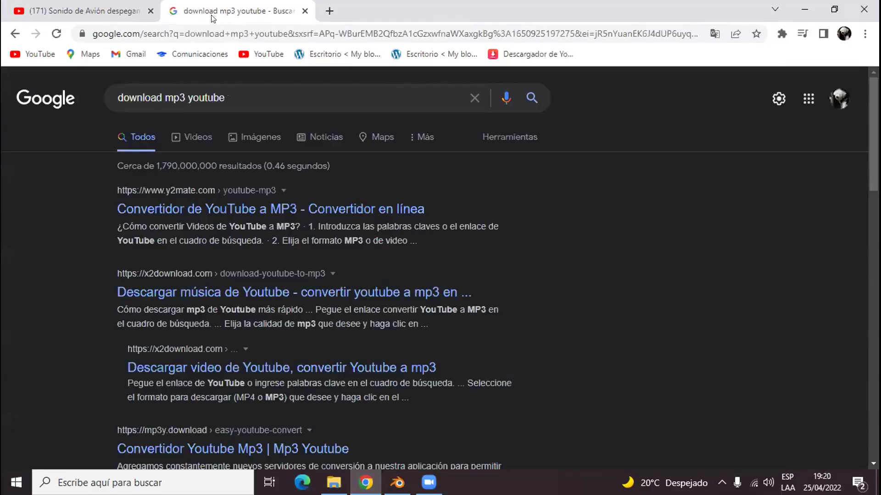
middle_click(155, 289)
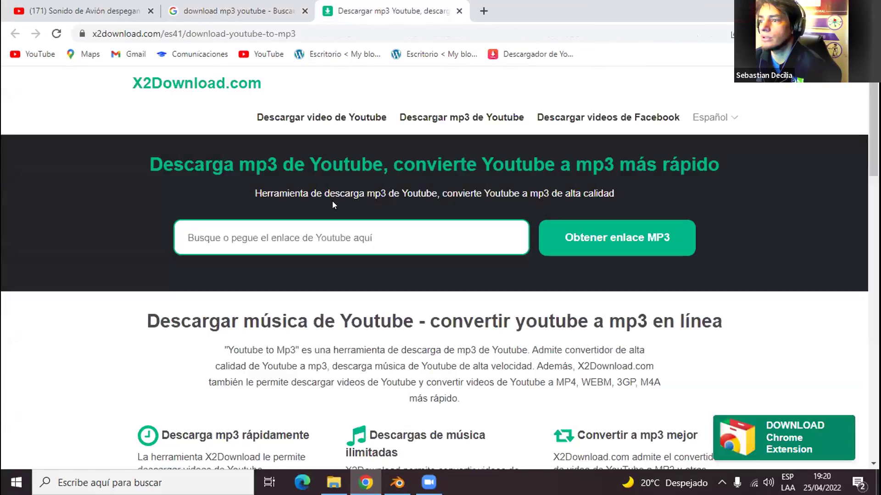
click(325, 235)
text(https://www.youtube.com/watch?v=cyfPIPDna9M)
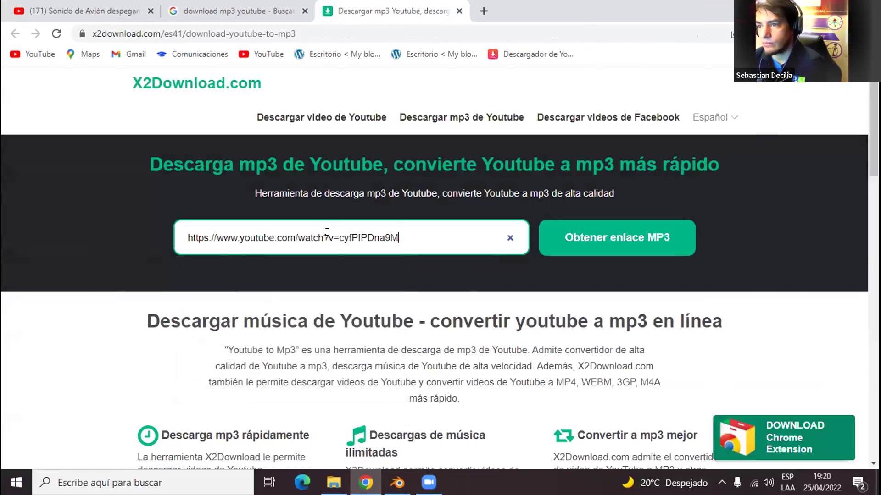
click(558, 247)
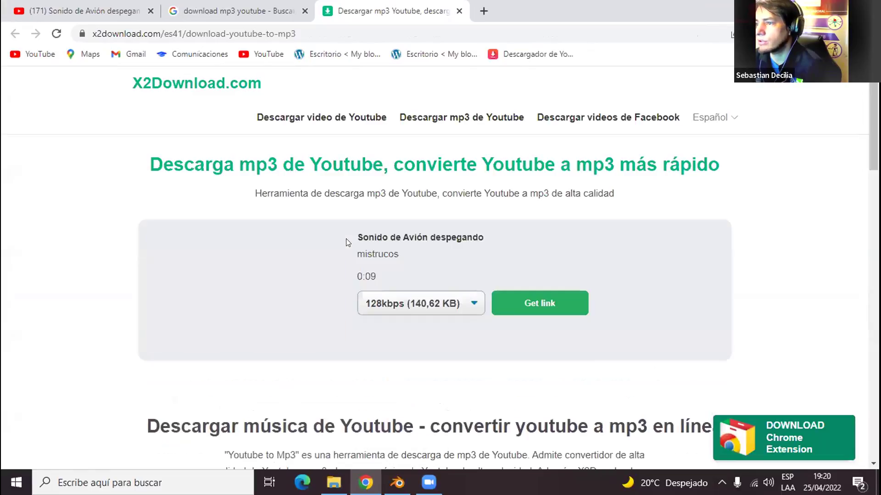
click(514, 305)
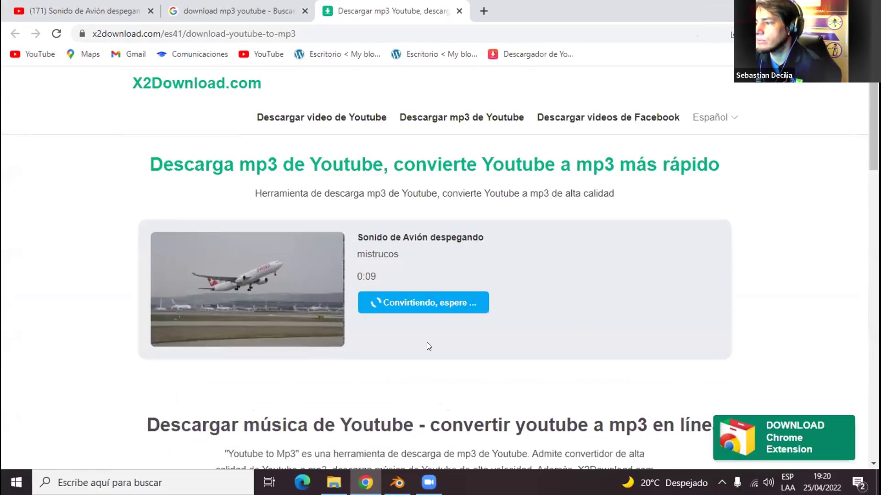
click(424, 304)
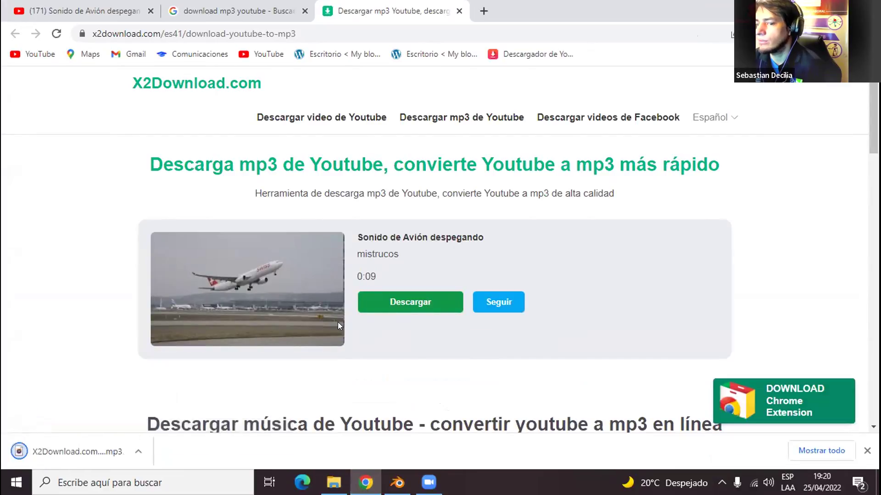
- Show the downloaded MP3 in its folder and move it from Descargas into the Sonidos folder of OVNI DE BLENDER
click(139, 452)
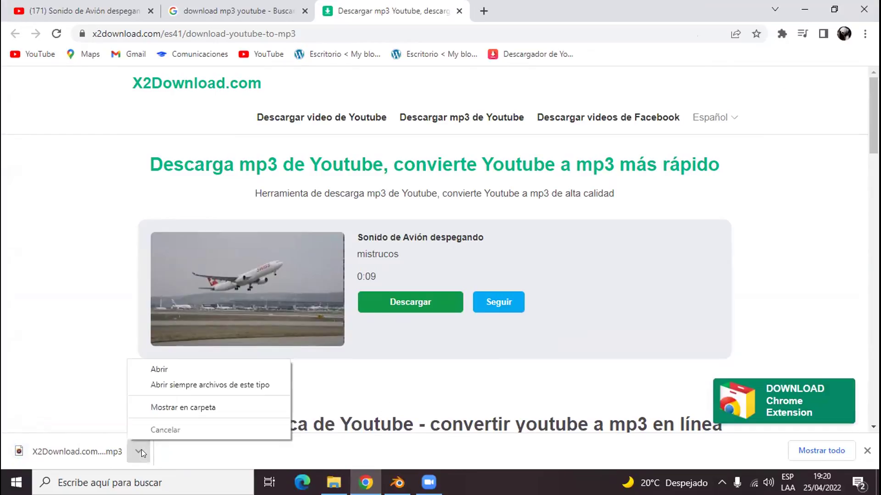
click(191, 405)
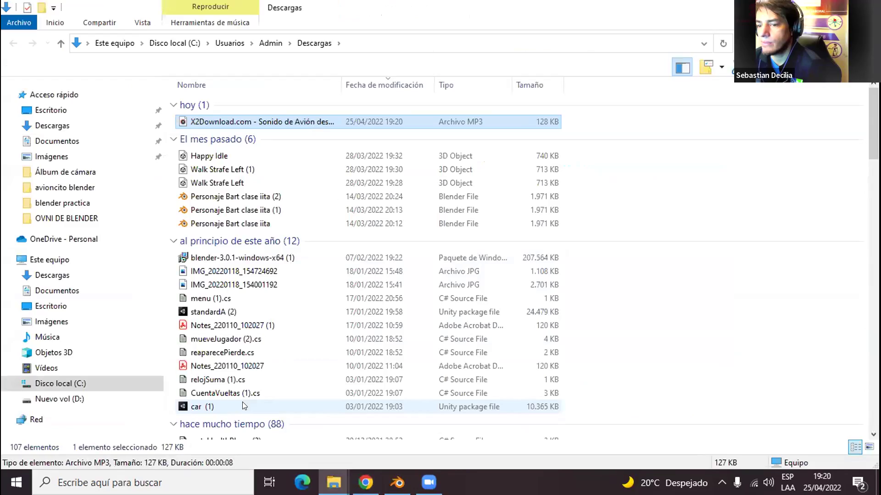
right_click(316, 122)
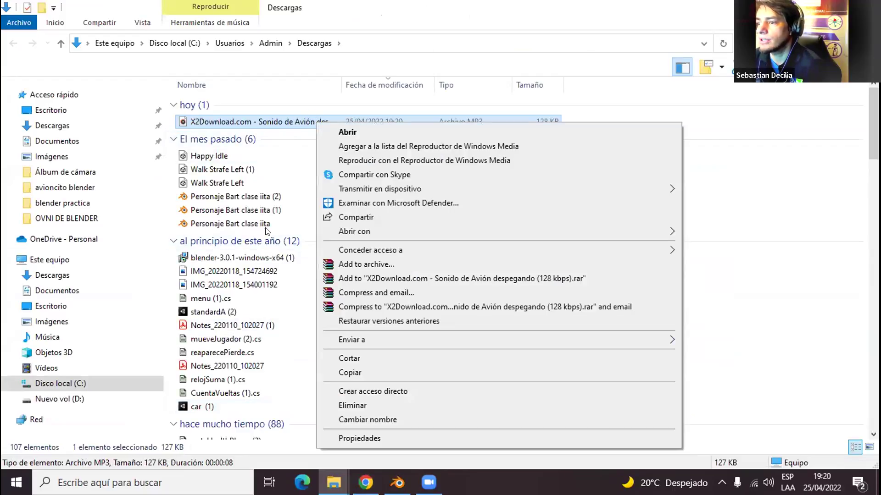
click(353, 361)
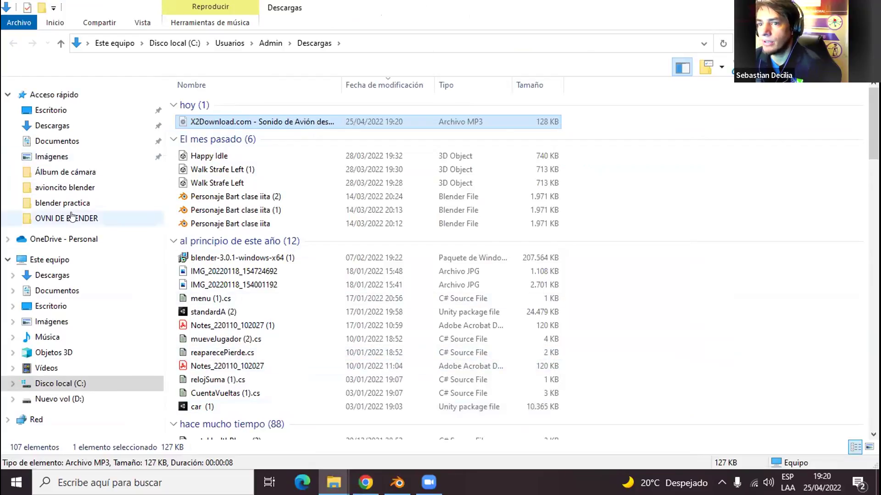
mouse_move(333, 482)
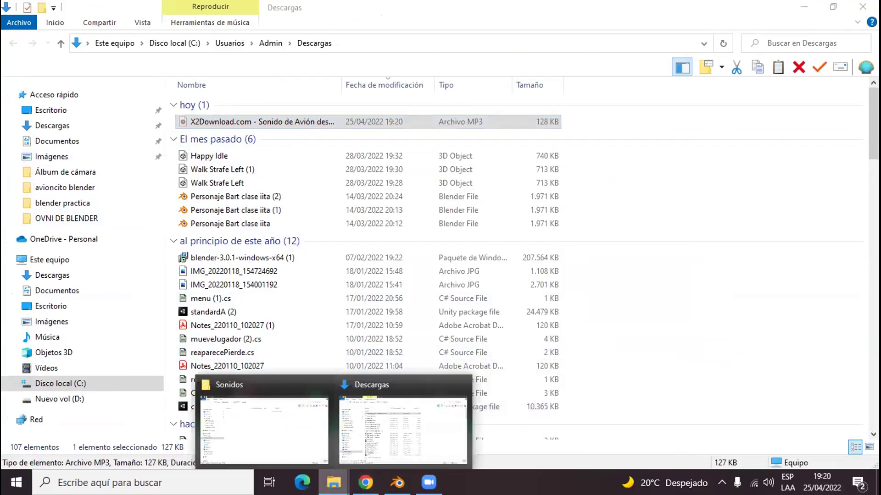
click(296, 418)
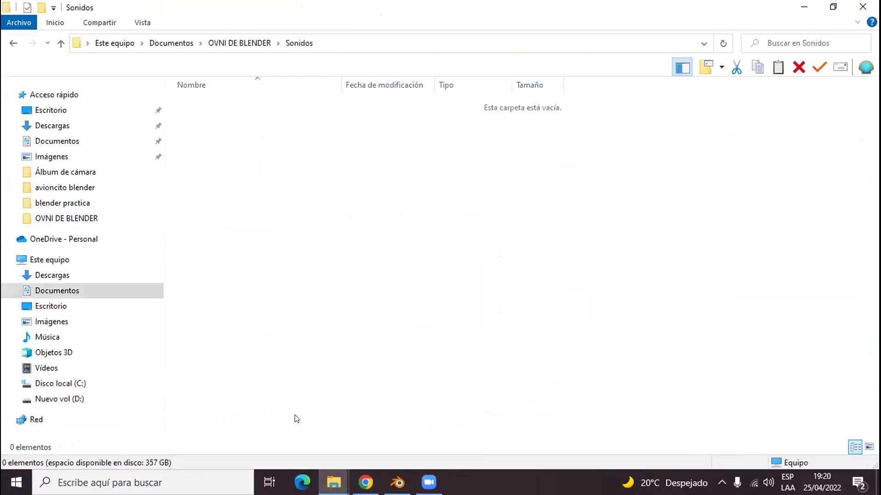
right_click(261, 242)
click(293, 335)
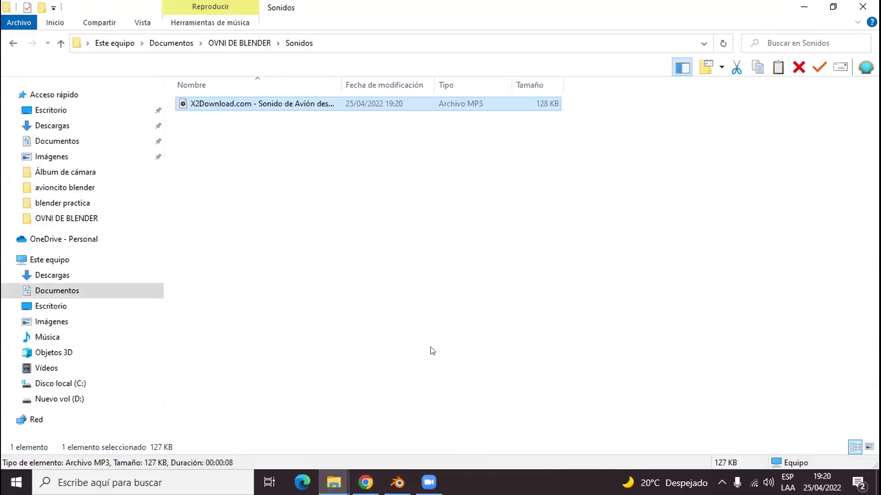
- Rename the MP3 file to "Sonido de Avión despegando (128 kbps)" by removing the site name prefix
click(253, 102)
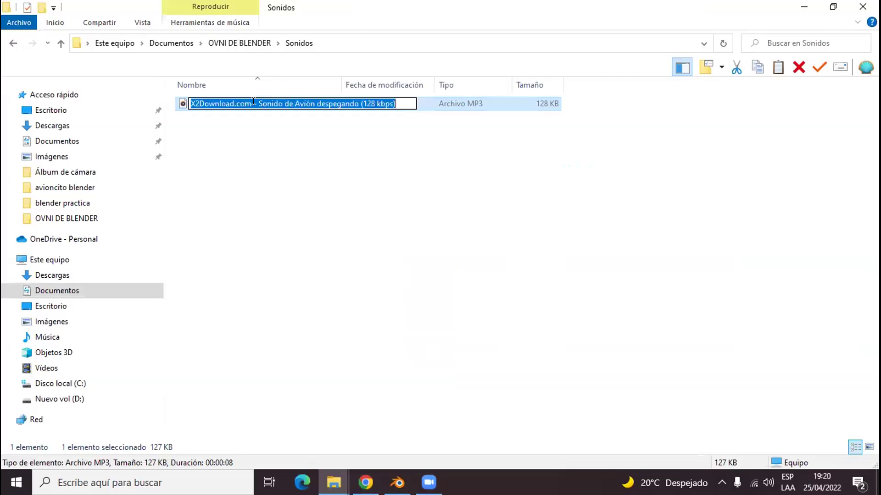
drag(255, 102, 190, 102)
key(BackSpace)
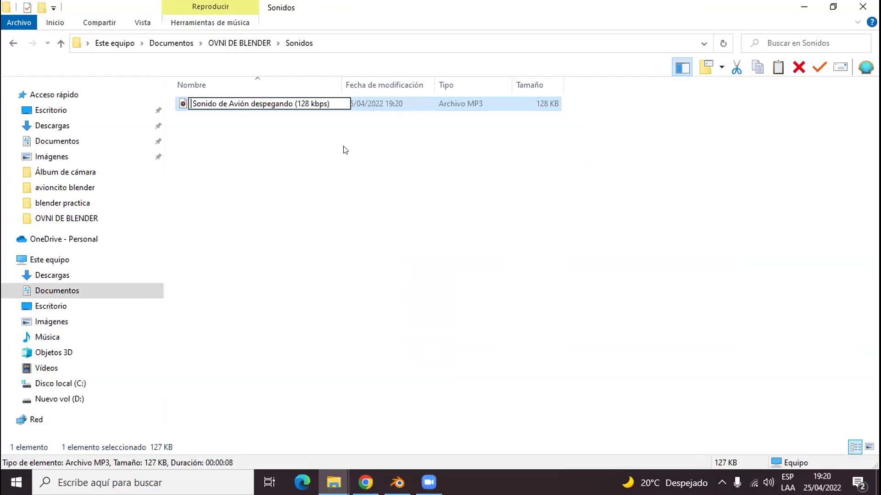
click(334, 151)
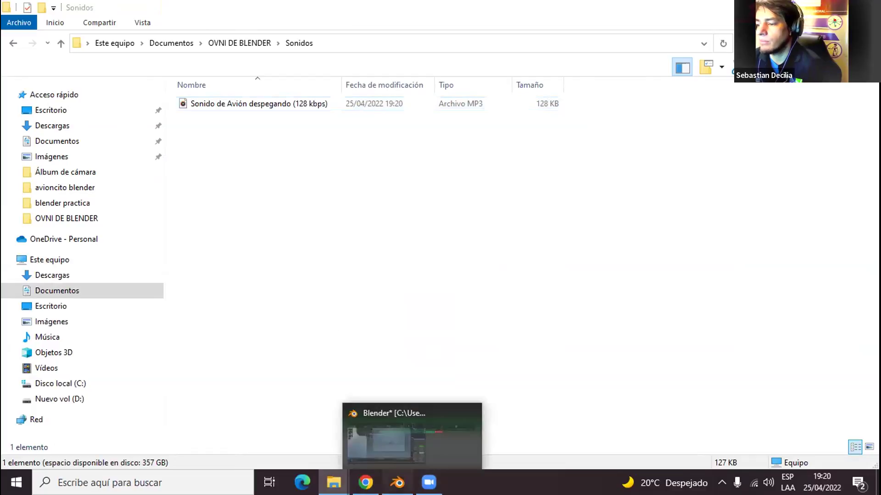
- Switch to Blender and delete the Compositing, Scripting, Geometry Nodes and Rendering workspaces
click(398, 483)
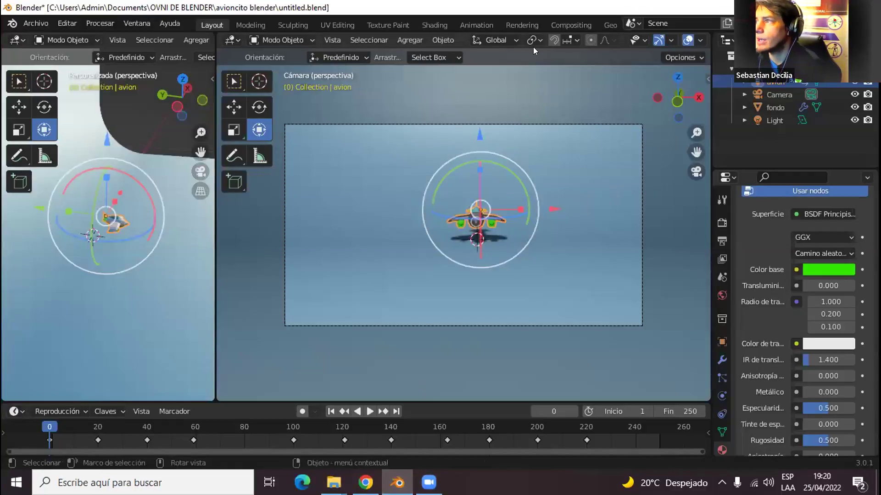
scroll(548, 22, down, 5)
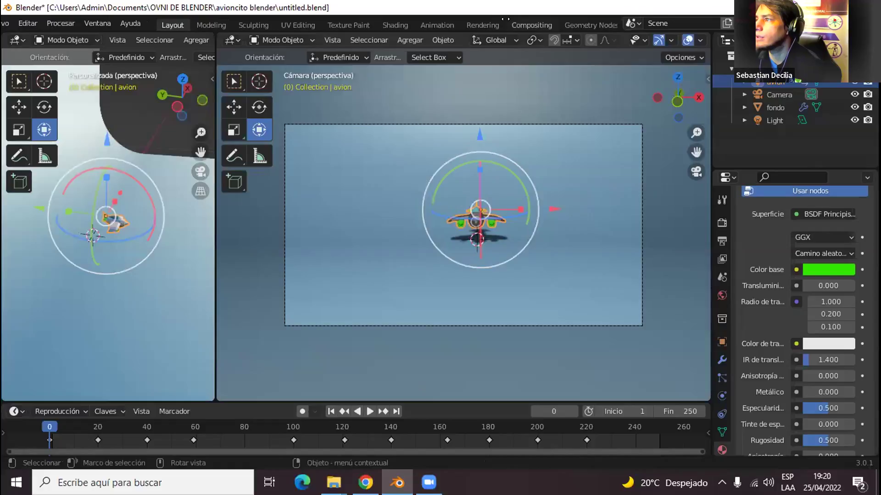
right_click(477, 27)
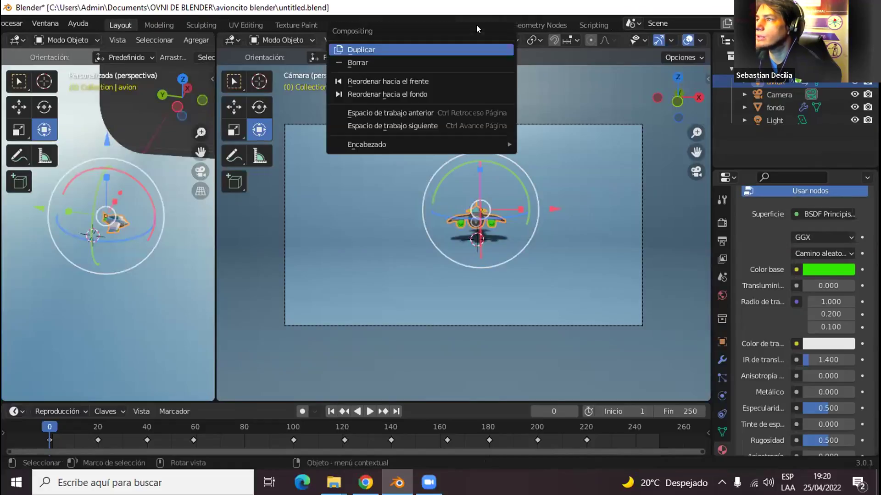
click(372, 63)
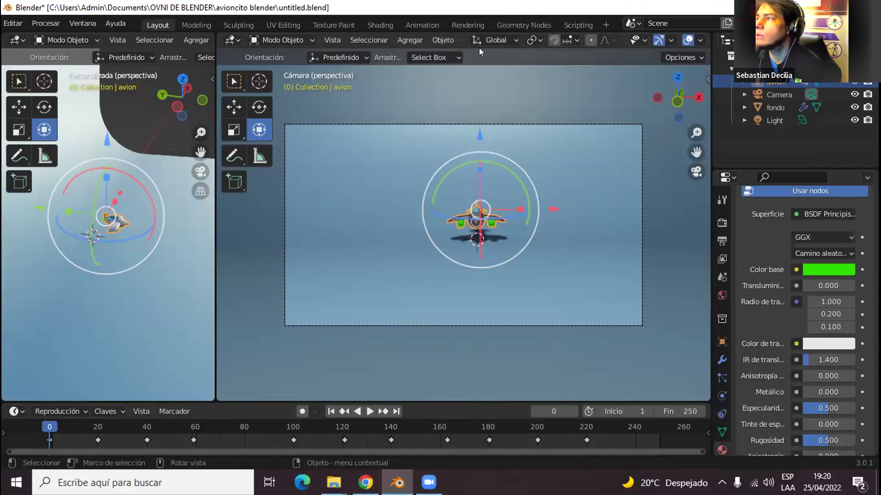
right_click(569, 25)
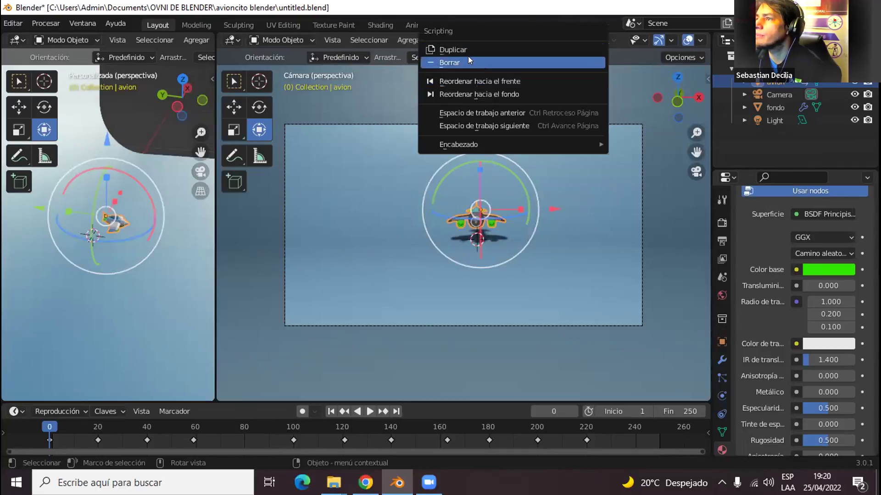
click(468, 61)
right_click(579, 26)
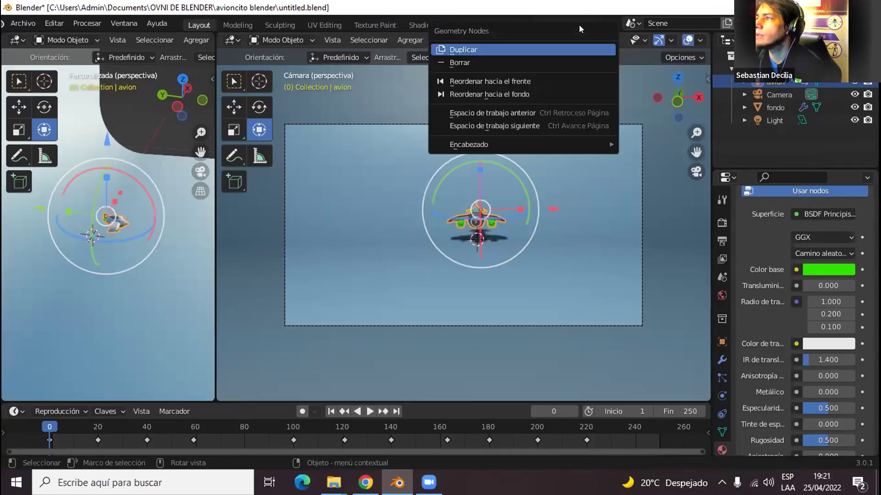
click(501, 63)
click(528, 24)
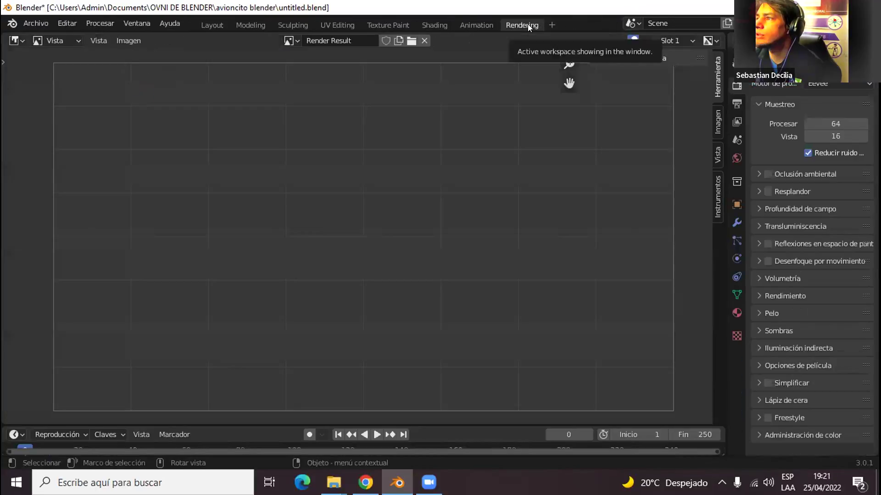
right_click(527, 25)
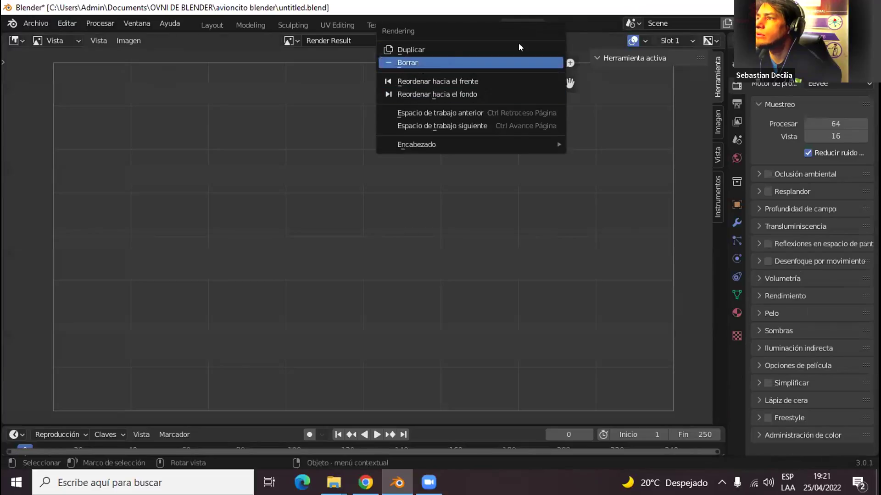
click(519, 62)
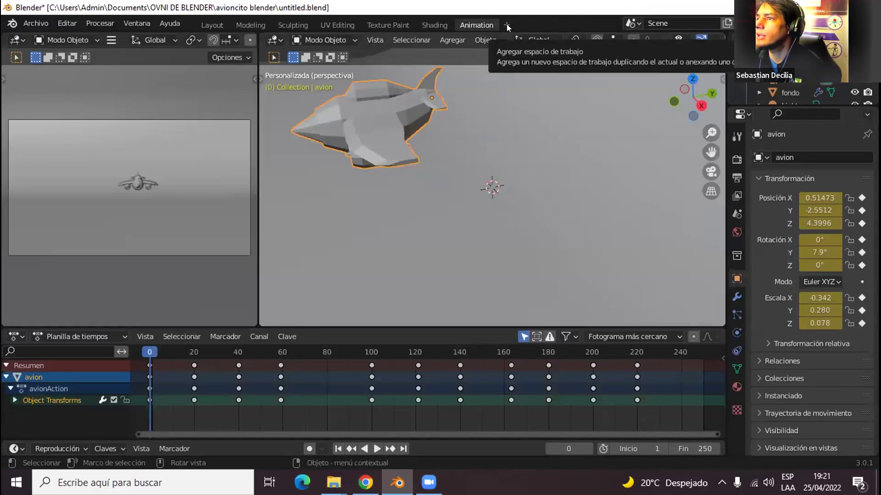
- Add a Video Editing workspace from the Video Editing templates
click(507, 25)
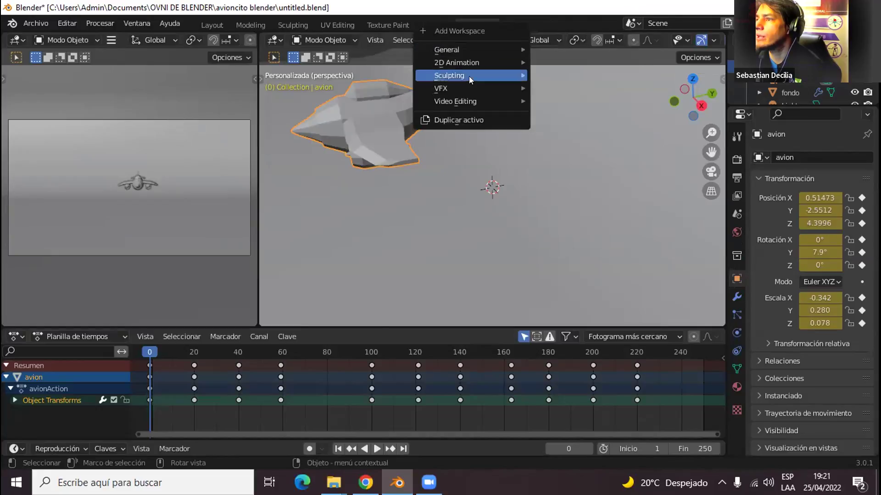
mouse_move(461, 99)
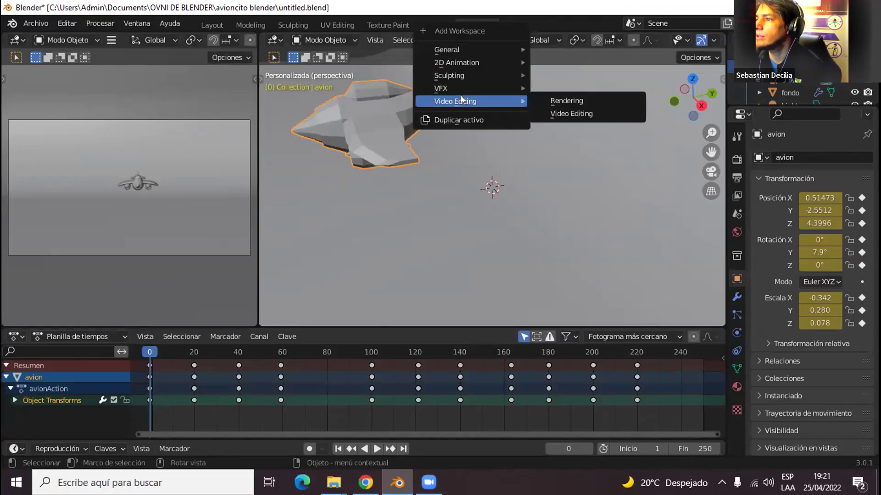
click(570, 113)
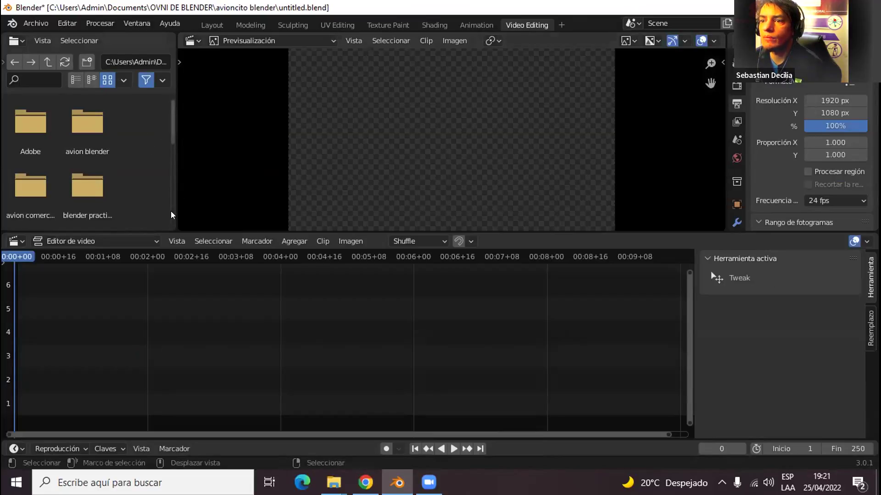
- Enlarge the preview area above the sequencer, change it to a 3D viewport and set it to the camera view
drag(176, 255, 198, 259)
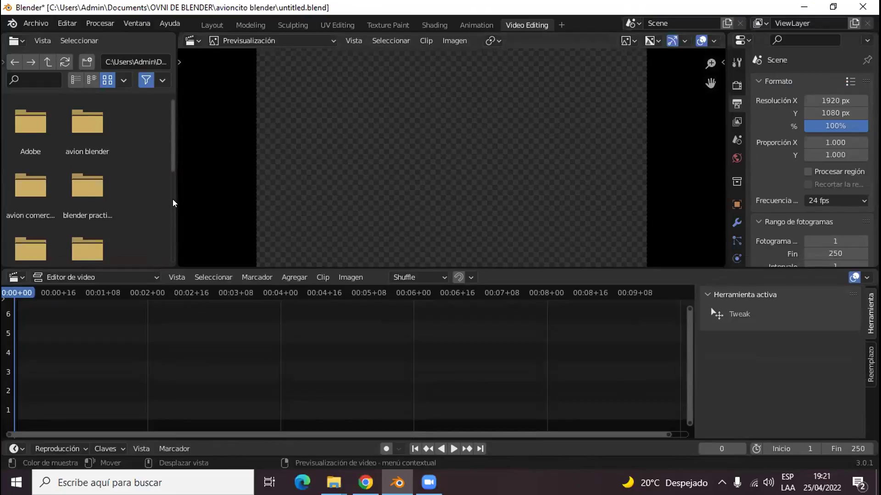
click(192, 40)
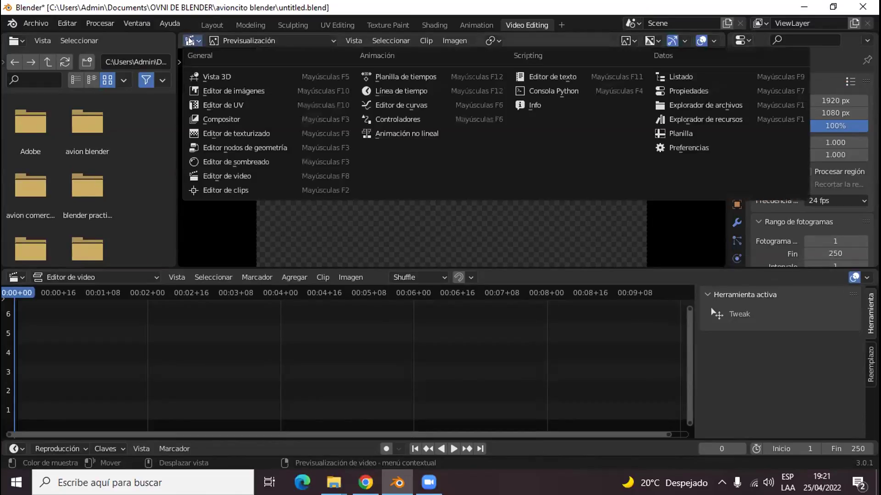
click(199, 77)
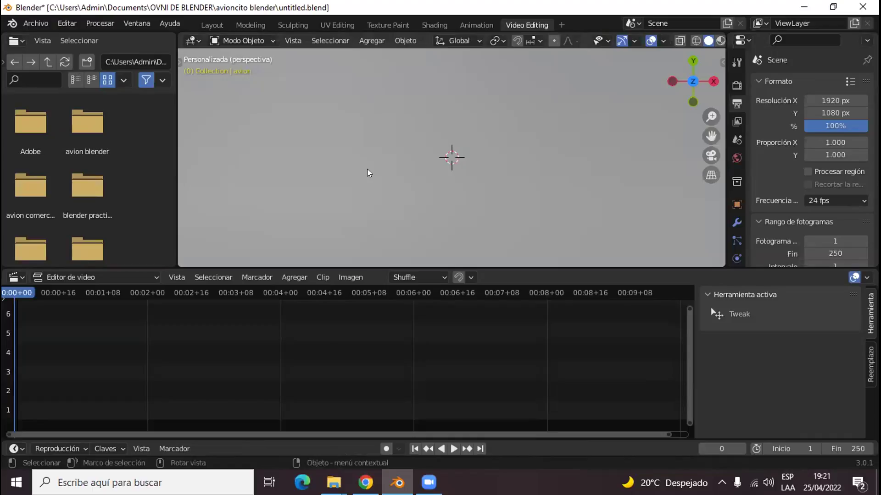
key(KP_0)
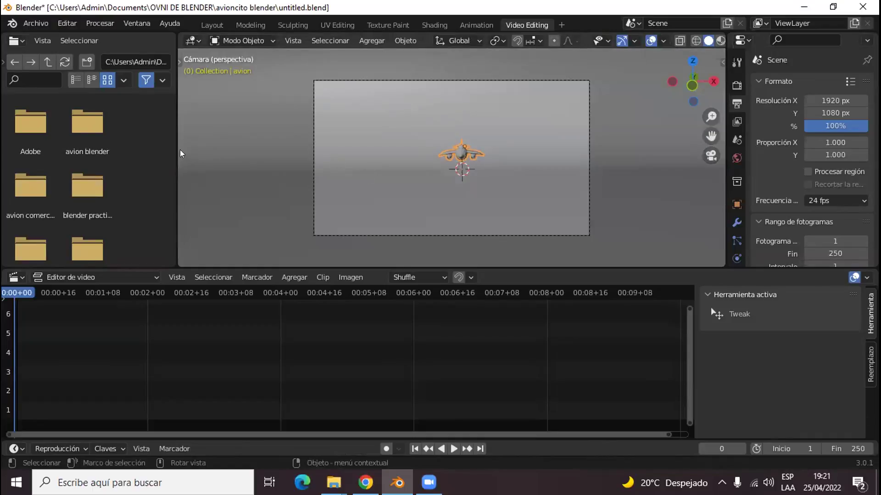
scroll(172, 148, down, 2)
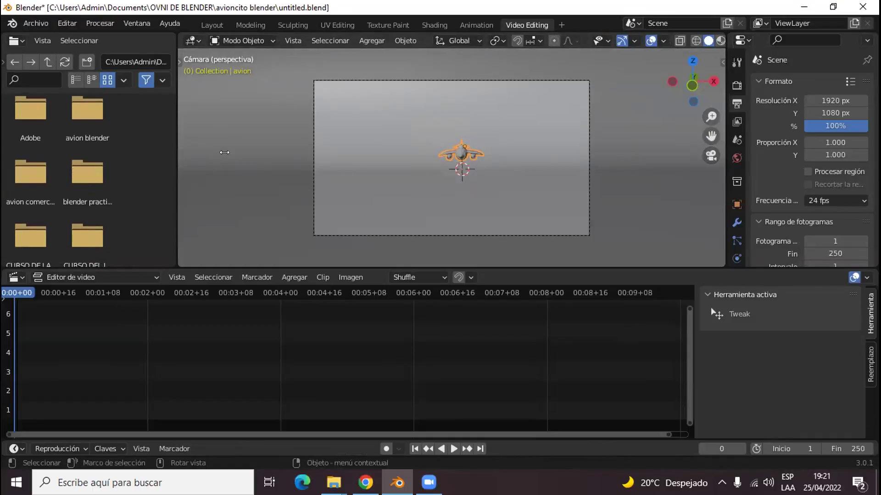
- Widen the file browser and open the Sonidos folder inside OVNI DE BLENDER
scroll(173, 160, down, 1)
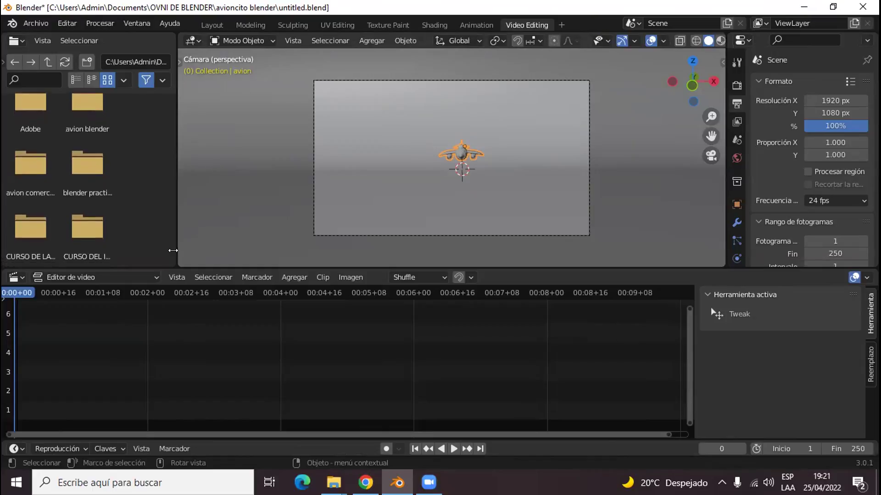
drag(172, 251, 235, 245)
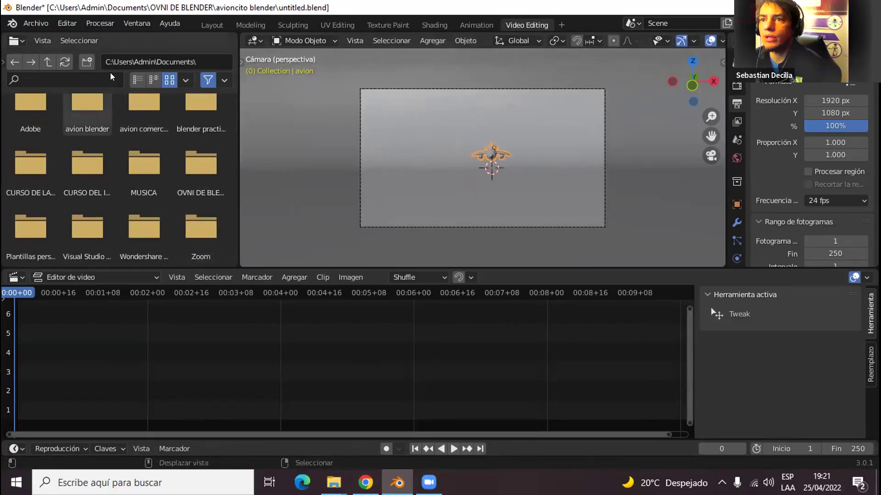
click(2, 63)
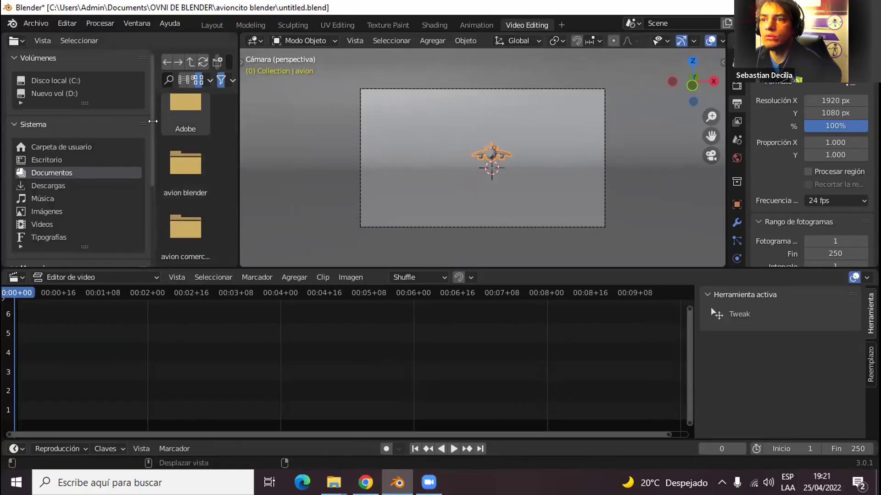
drag(152, 120, 6, 118)
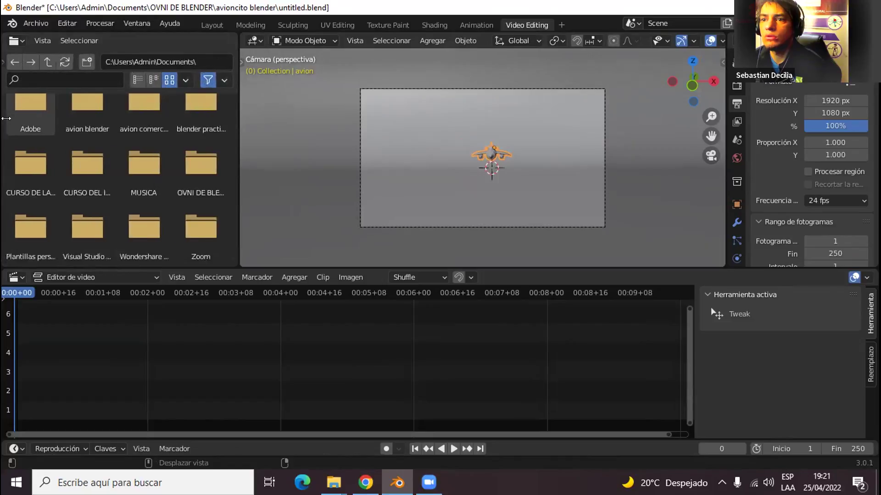
double_click(186, 168)
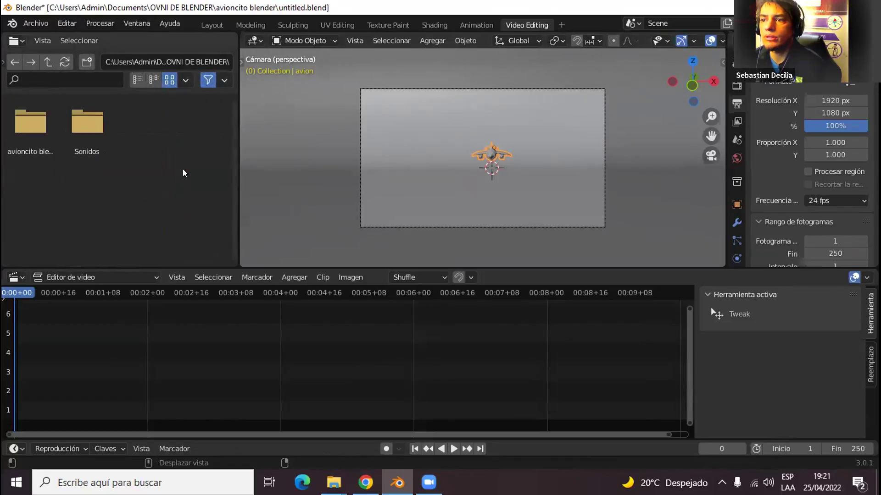
double_click(69, 138)
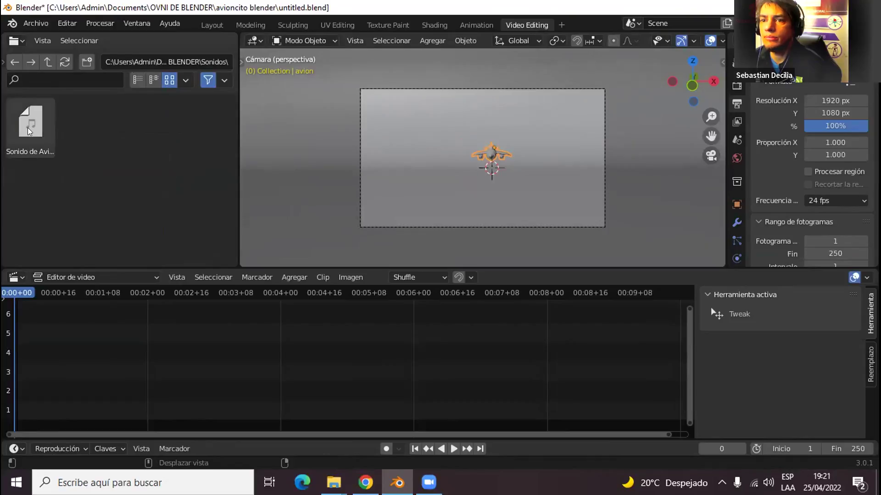
- Add the airplane takeoff MP3 to channel 1 of the sequencer at frame 0 and show its waveform
drag(29, 132, 148, 374)
scroll(196, 365, down, 2)
middle_drag(196, 367, 253, 355)
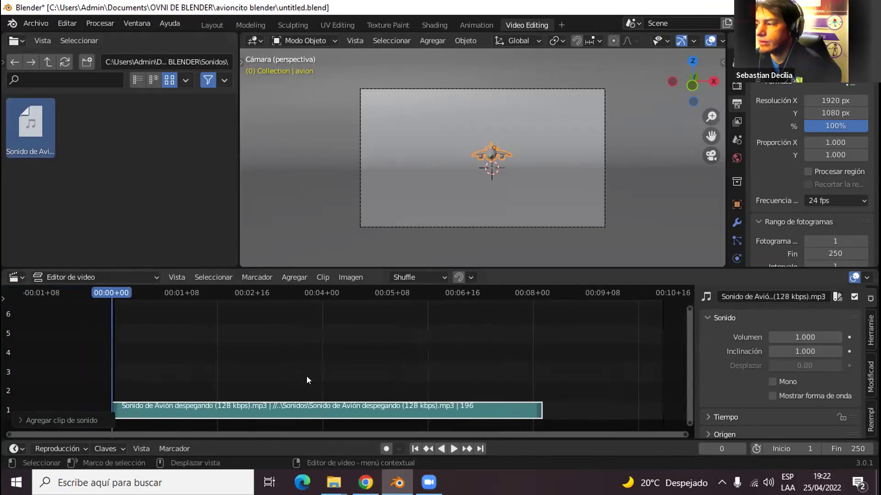
drag(687, 311, 687, 342)
drag(643, 265, 644, 245)
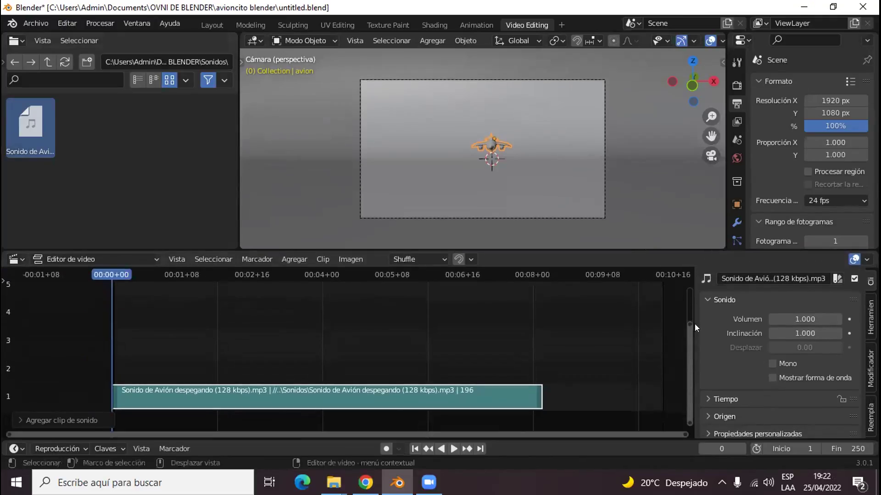
click(772, 378)
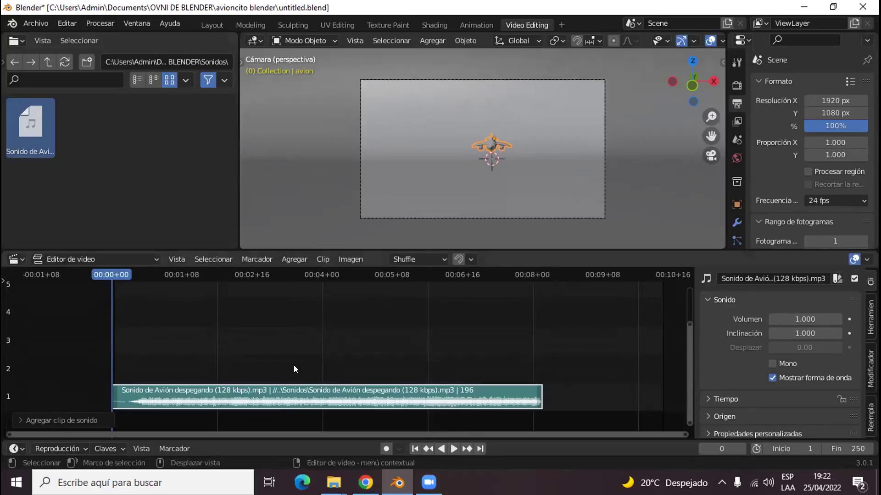
- Play the animation with its sound to check how they match, and return to frame 1
click(453, 448)
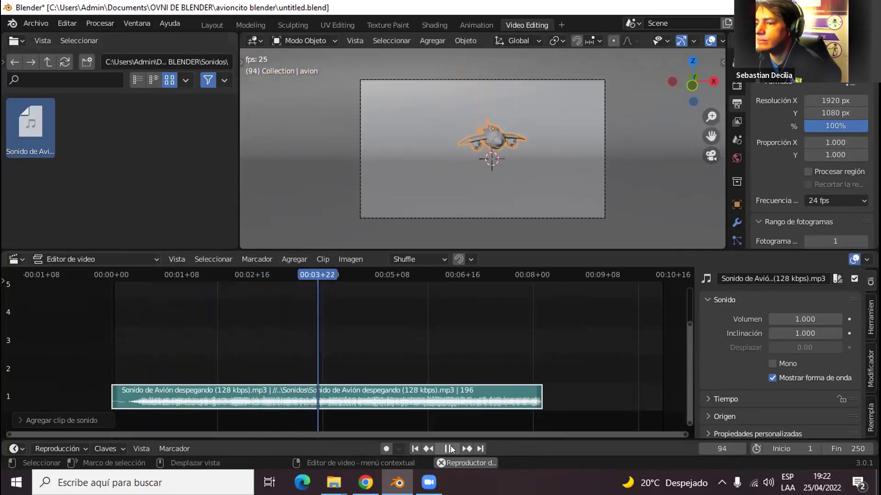
click(451, 449)
click(415, 448)
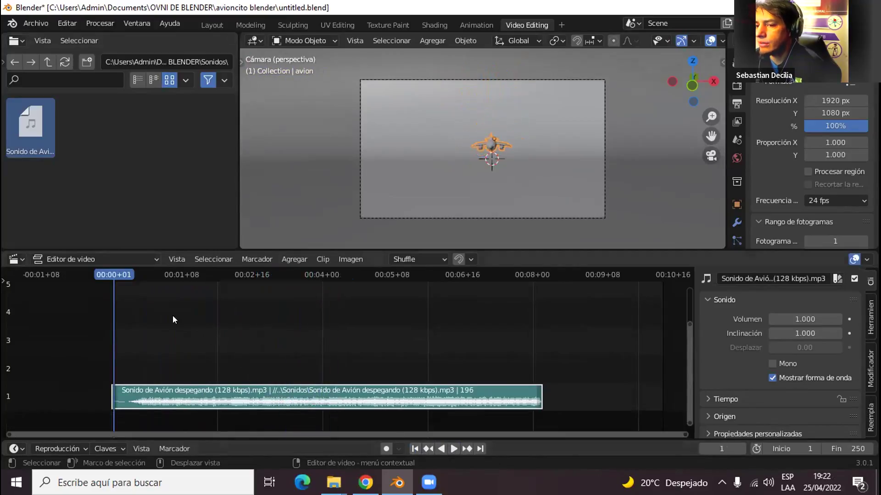
key(space)
drag(139, 274, 116, 273)
key(space)
click(414, 449)
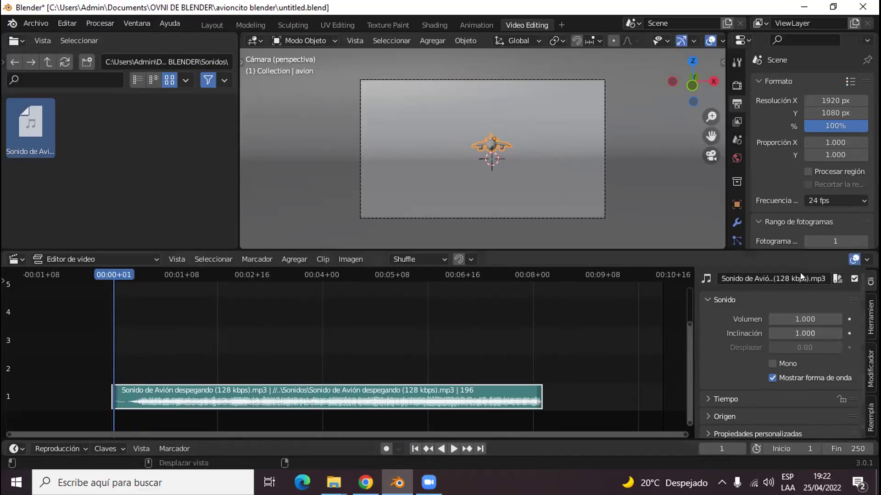
click(849, 319)
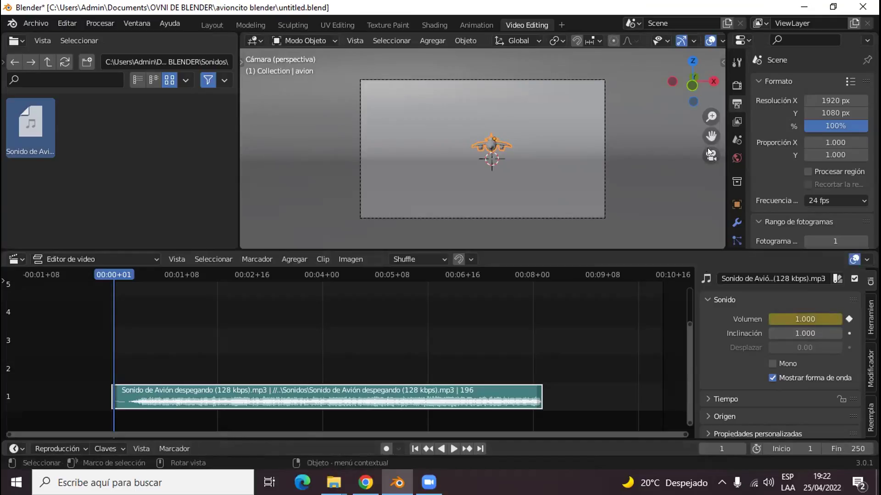
key(ctrl+z)
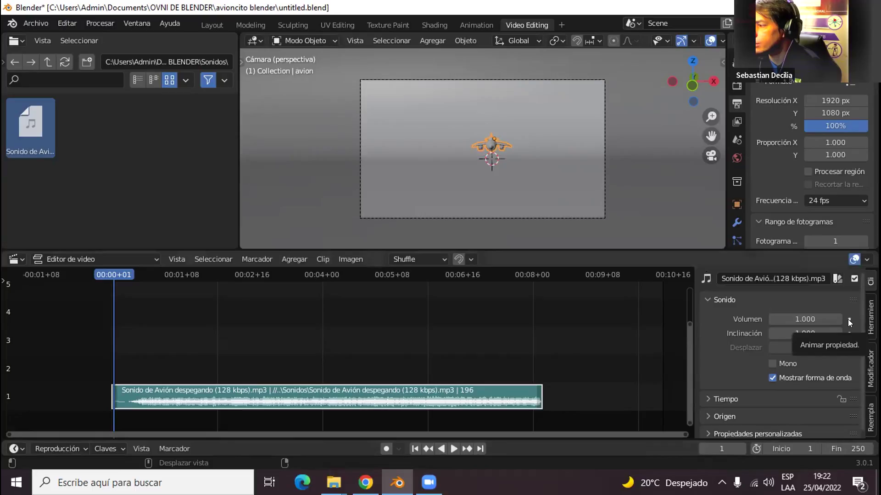
click(714, 298)
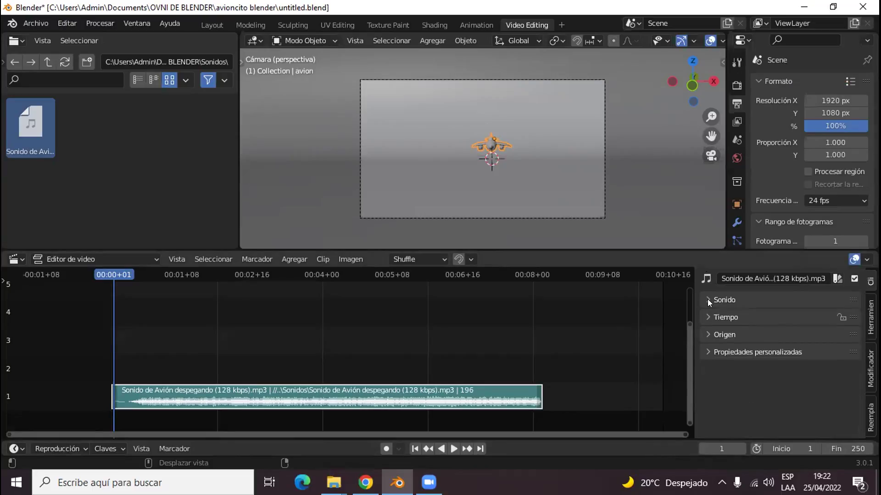
click(706, 299)
click(706, 299)
click(706, 299)
click(707, 299)
click(706, 299)
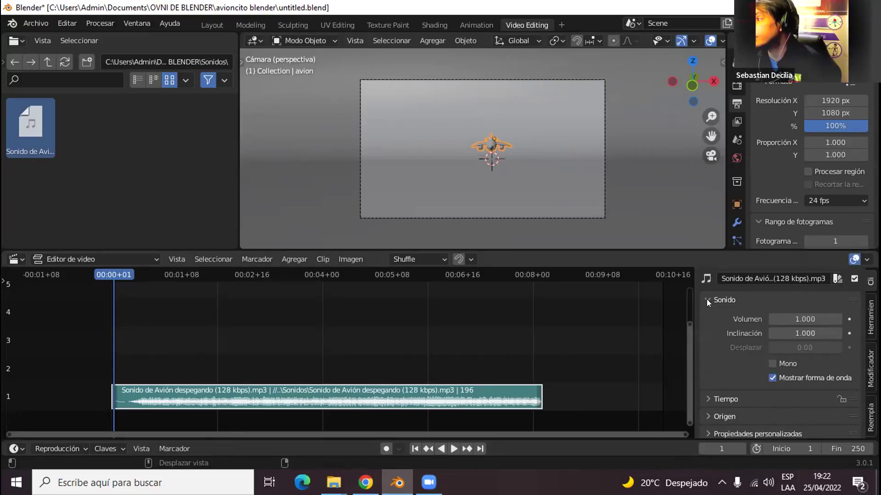
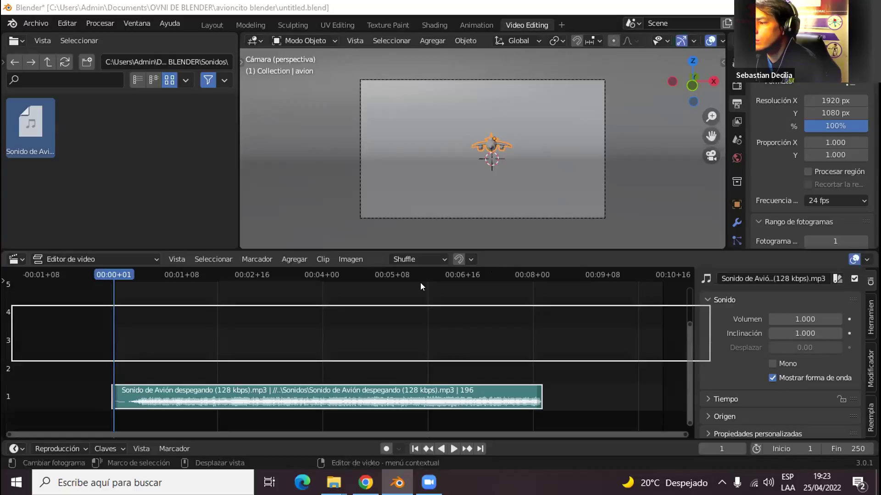
click(706, 299)
click(706, 297)
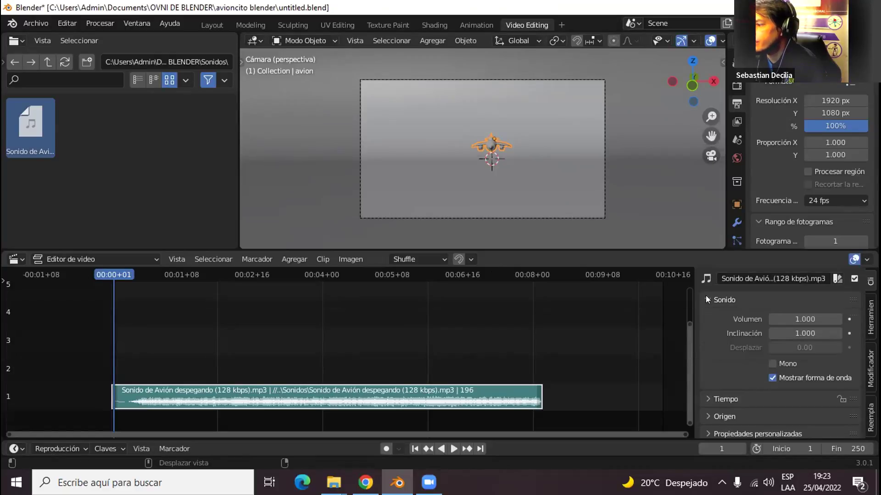
- Keyframe the sound clip's volume at 1.000 on frame 1
click(848, 319)
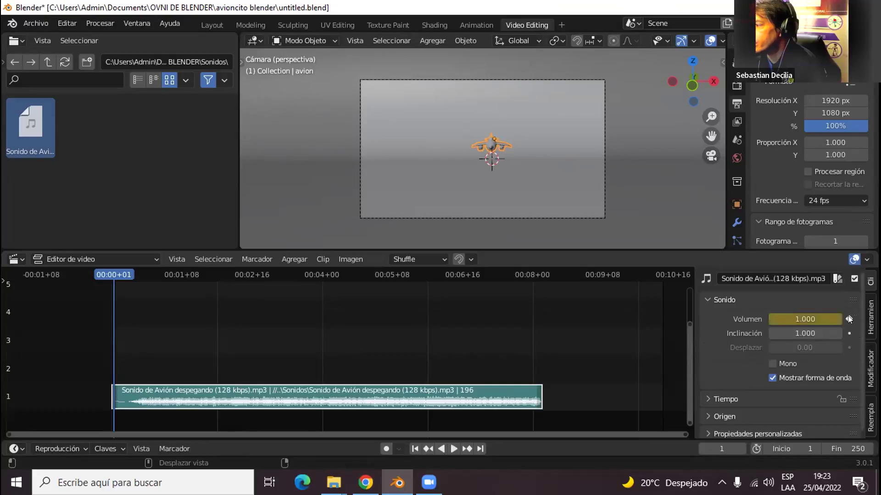
click(849, 318)
click(848, 319)
click(848, 318)
click(848, 318)
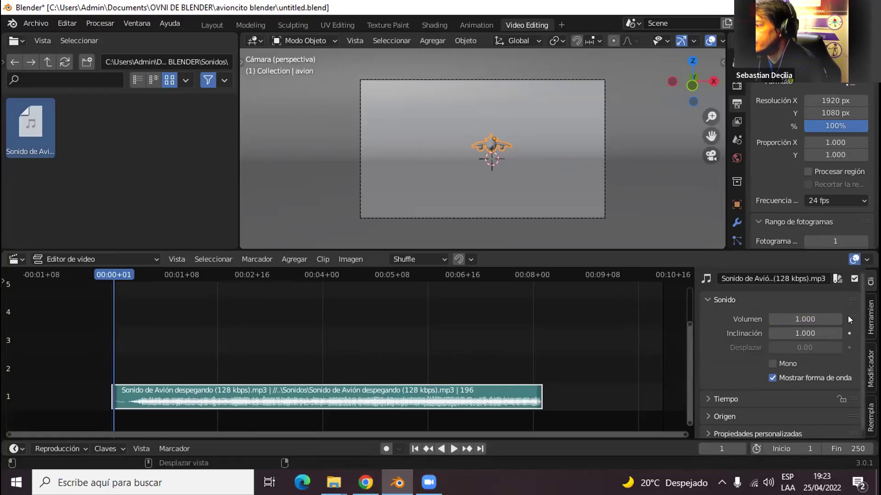
click(848, 319)
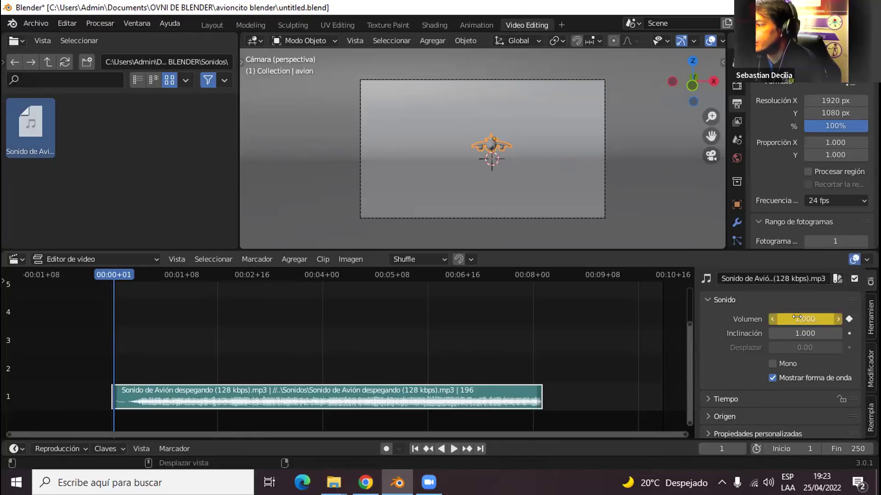
- Find the moment the airplane leaves the camera frame and keyframe the clip's volume at 1.000 on frame 34
key(space)
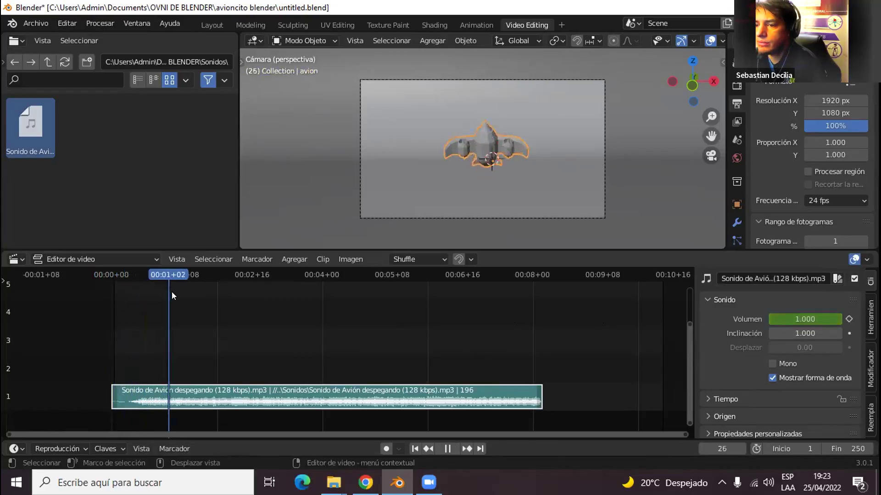
drag(178, 294, 131, 293)
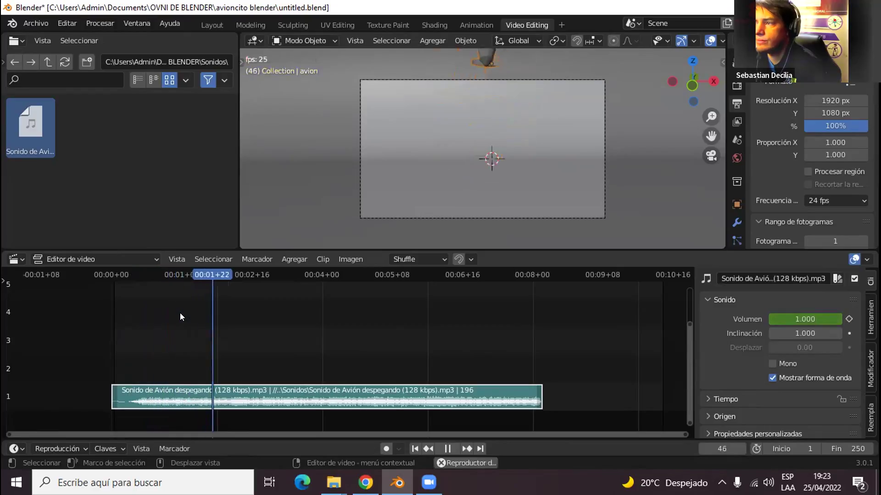
key(space)
click(197, 273)
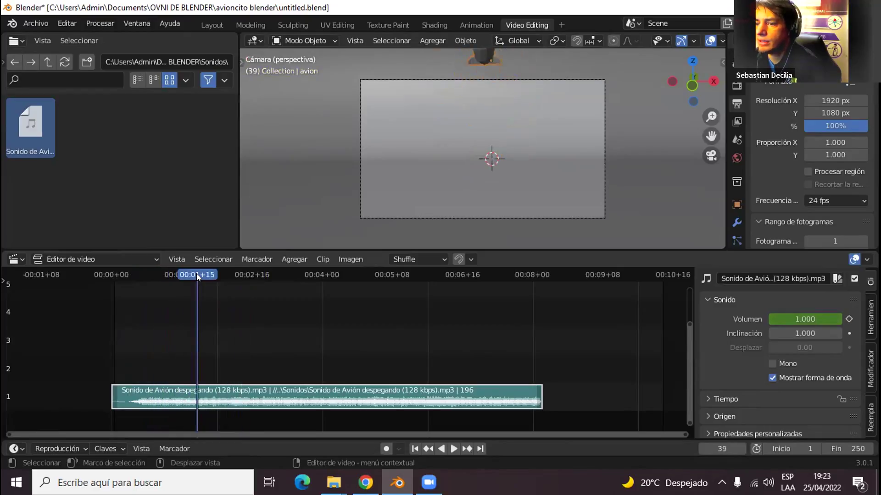
key(space)
drag(192, 273, 184, 275)
key(space)
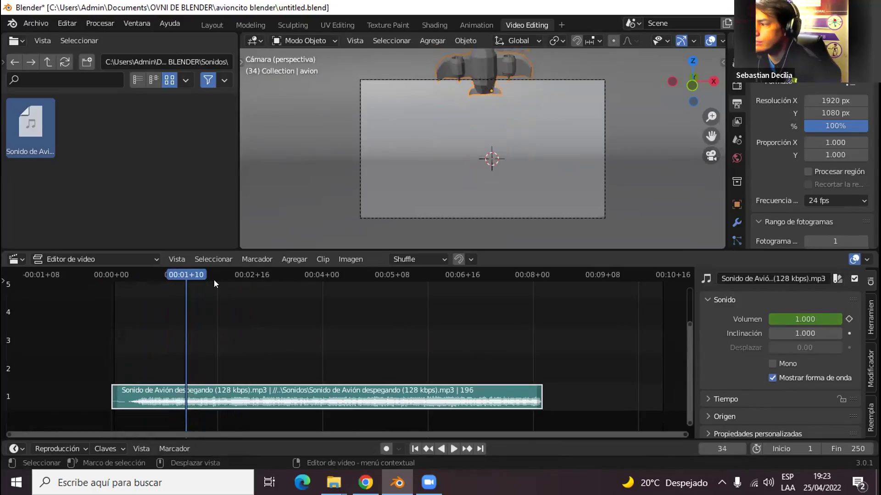
click(849, 318)
- Set the sound clip's volume to 0.1 on frame 45 and keyframe it
key(space)
drag(187, 272, 211, 282)
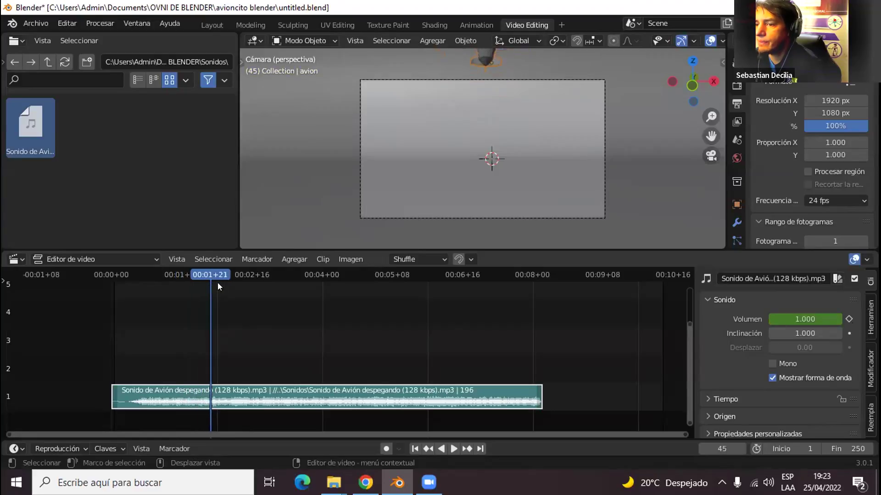
click(804, 319)
text(0.2)
key(Return)
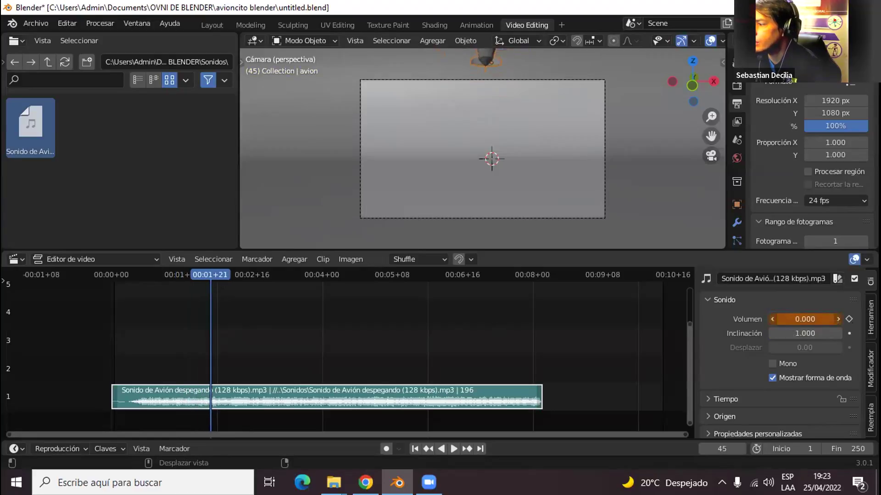
click(801, 319)
text(0.1)
key(Return)
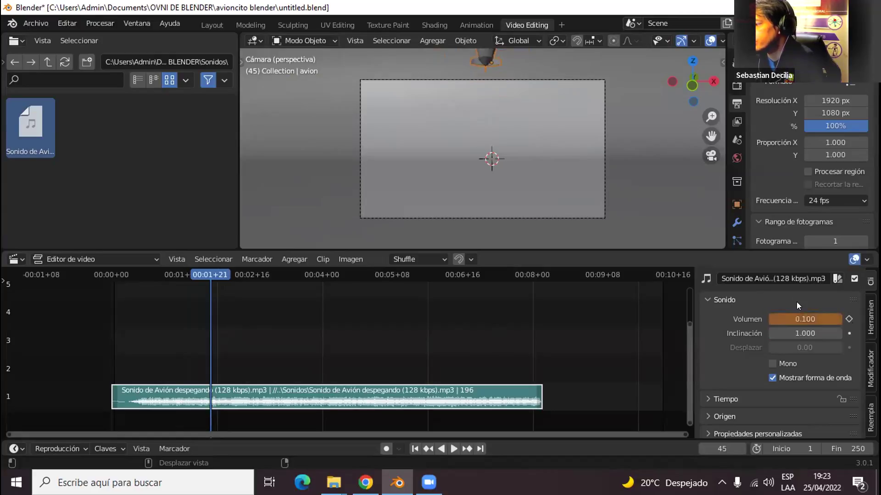
click(849, 319)
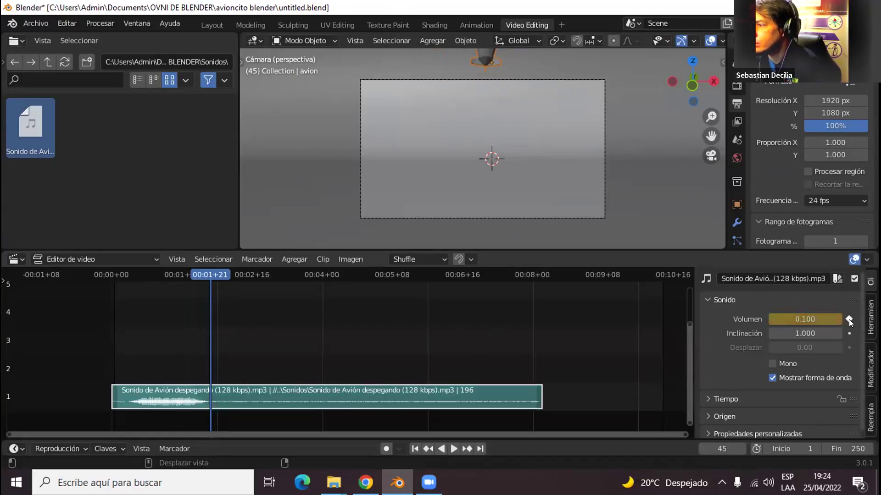
- Examine the clip's waveform up close at the volume keyframes on frames 1 and 34, and replay the animation to check the fade
scroll(181, 397, up, 2)
middle_drag(181, 397, 307, 379)
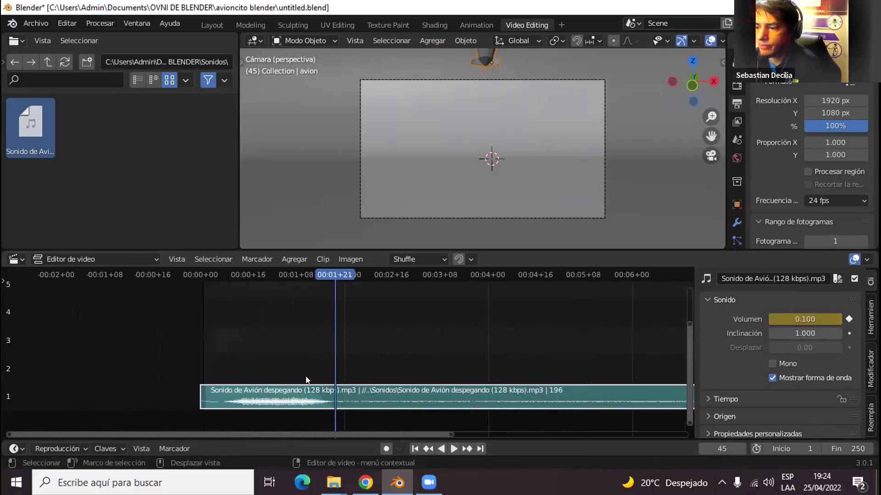
drag(688, 325, 694, 361)
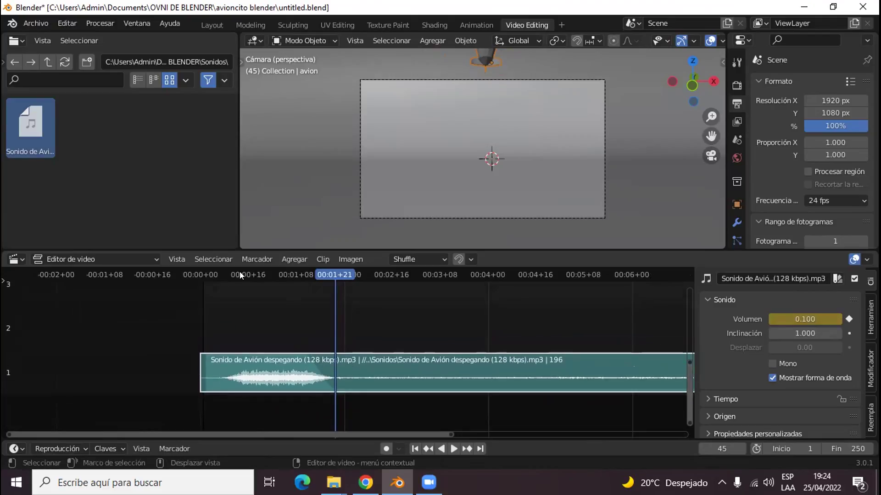
key(space)
drag(240, 275, 209, 275)
key(space)
key(shift+Left)
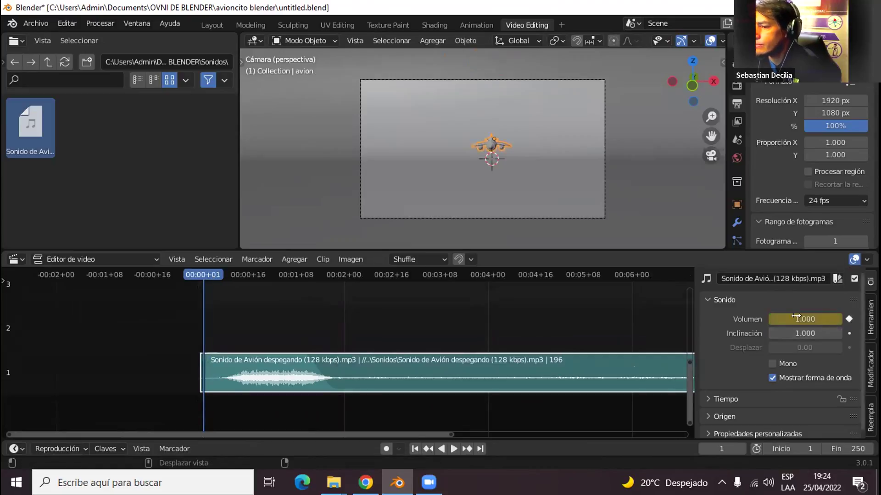
key(space)
click(295, 274)
drag(295, 273, 301, 273)
key(space)
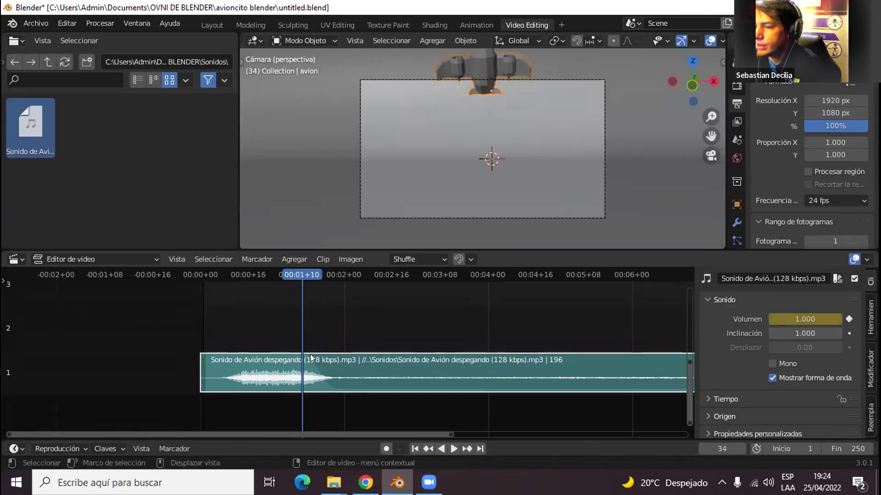
drag(303, 278, 284, 277)
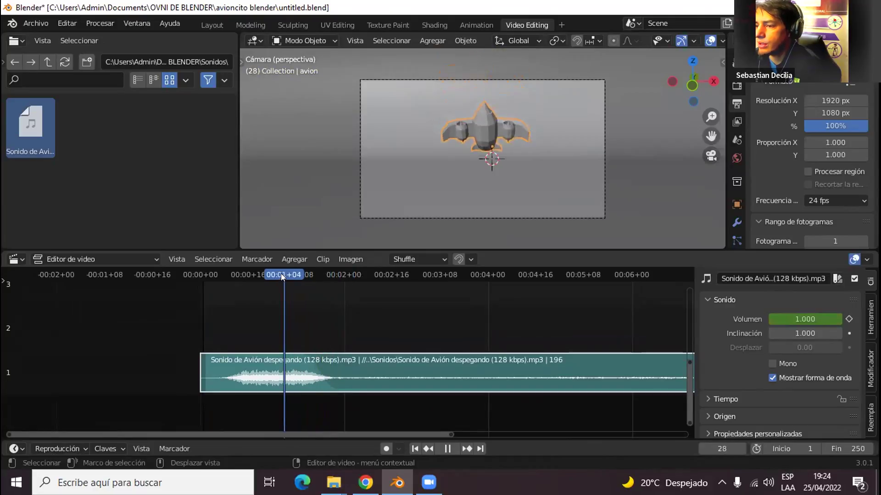
key(space)
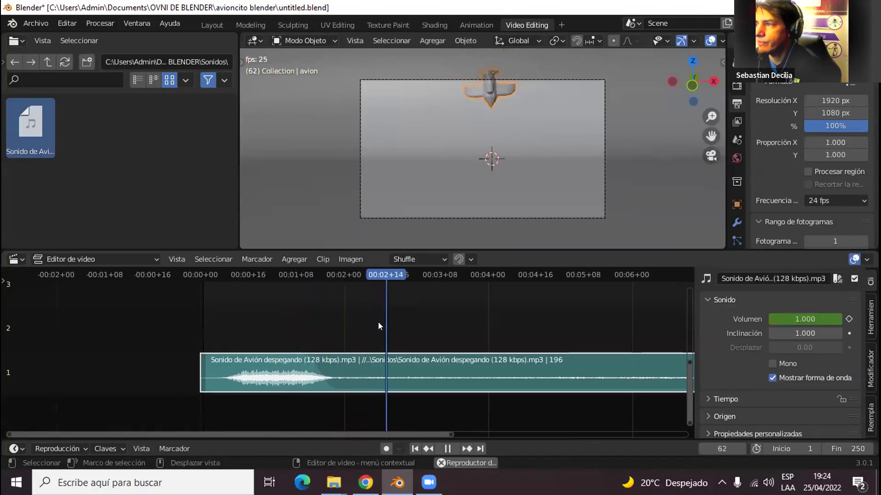
- Find where the airplane comes back into the camera frame, and keyframe the sound clip's volume at 1 on frame 58
click(249, 274)
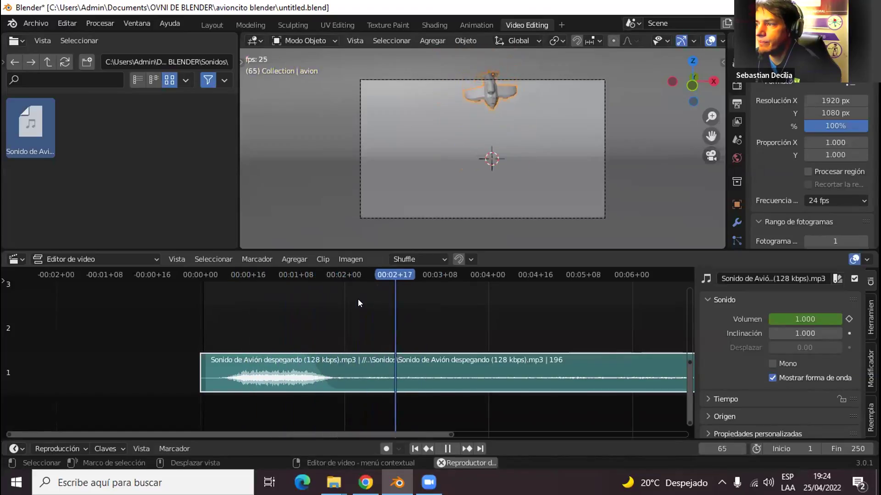
key(space)
drag(342, 271, 374, 284)
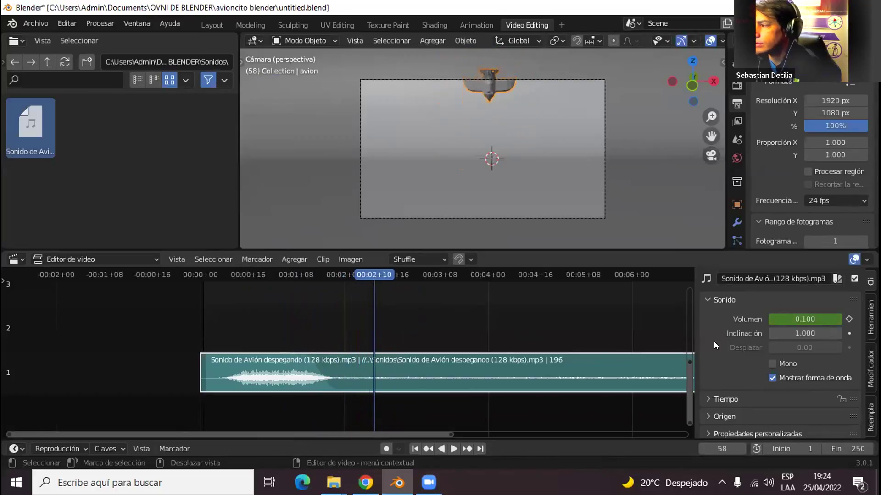
click(803, 319)
text(1)
key(Return)
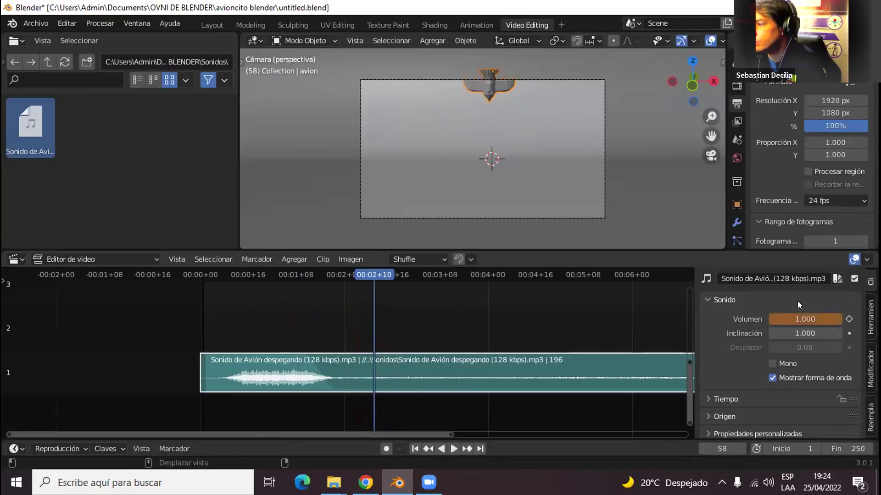
click(843, 318)
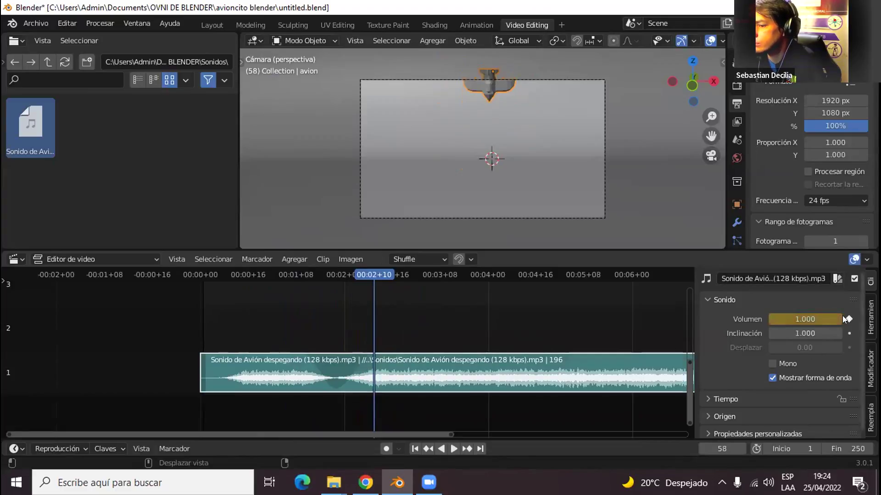
- Replay the animation from near its start to check the volume dip and return, and go to the volume keyframe on frame 45
drag(376, 281, 233, 283)
key(space)
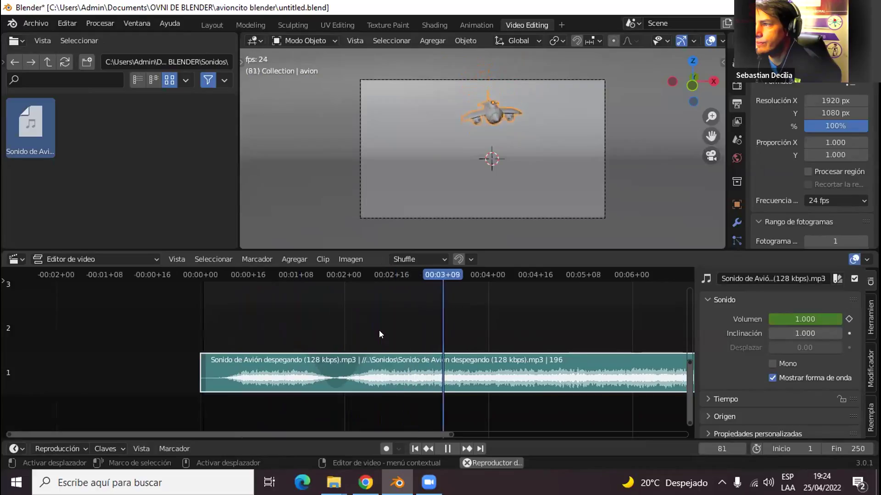
key(space)
drag(438, 270, 326, 271)
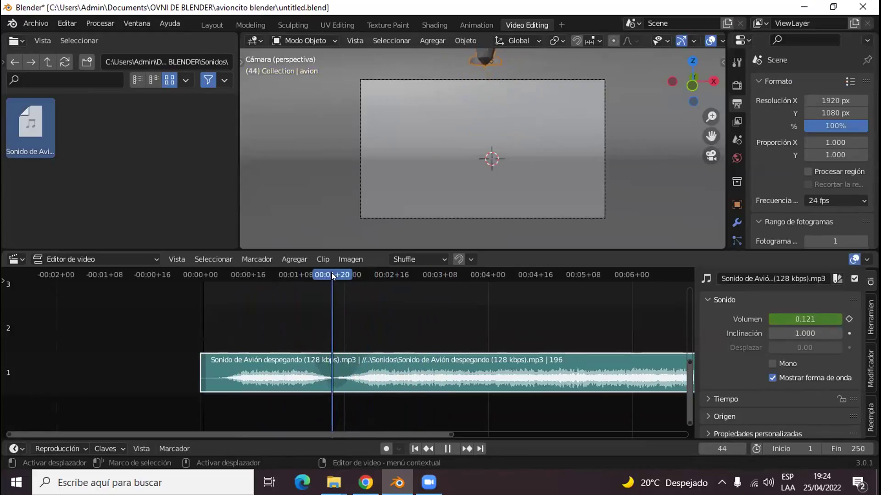
ctrl+scroll(386, 305, up, 1)
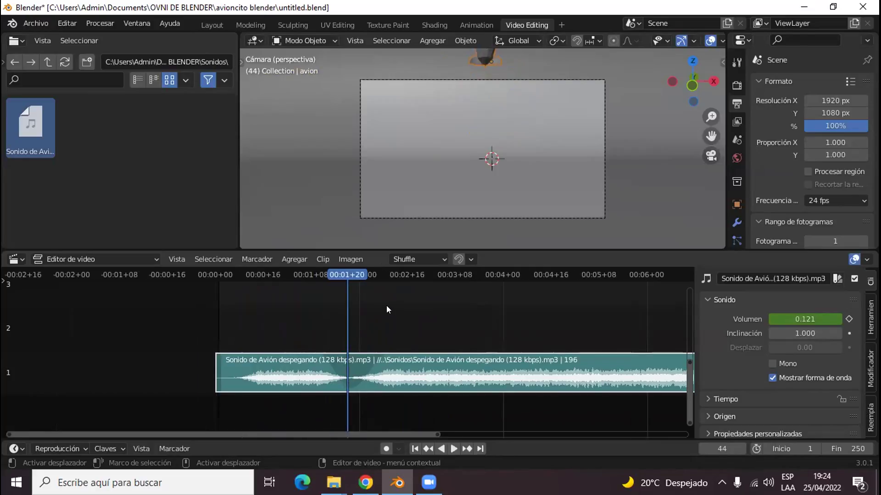
key(Right)
key(Right)
key(Left)
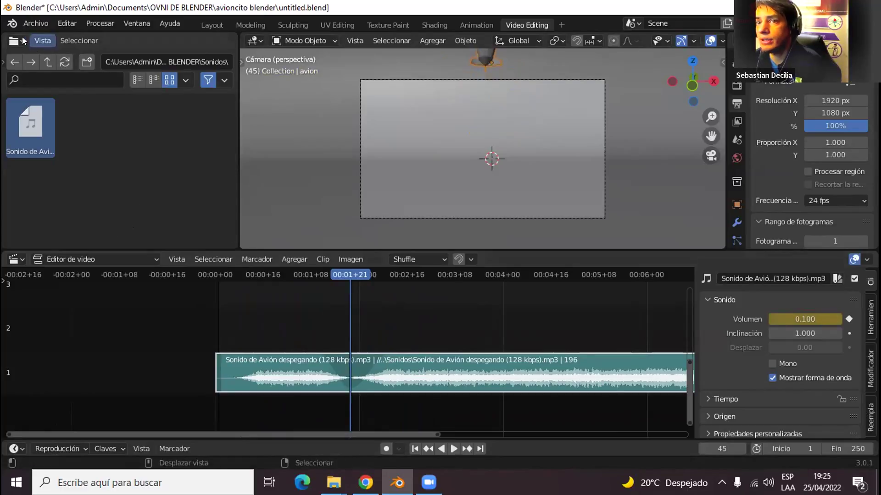
- Enlarge the file browser area beside the 3D view and change it to the curve editor (Editor de curvas)
drag(229, 244, 229, 248)
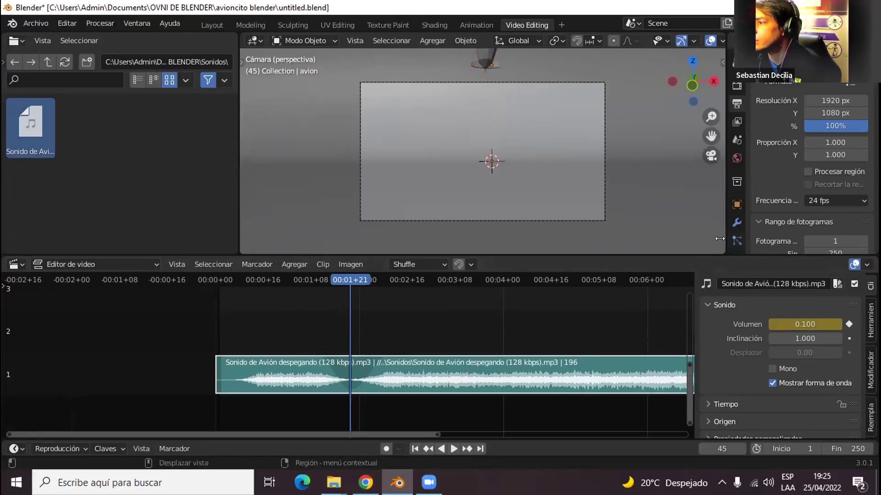
drag(727, 240, 814, 239)
drag(235, 194, 394, 202)
click(14, 41)
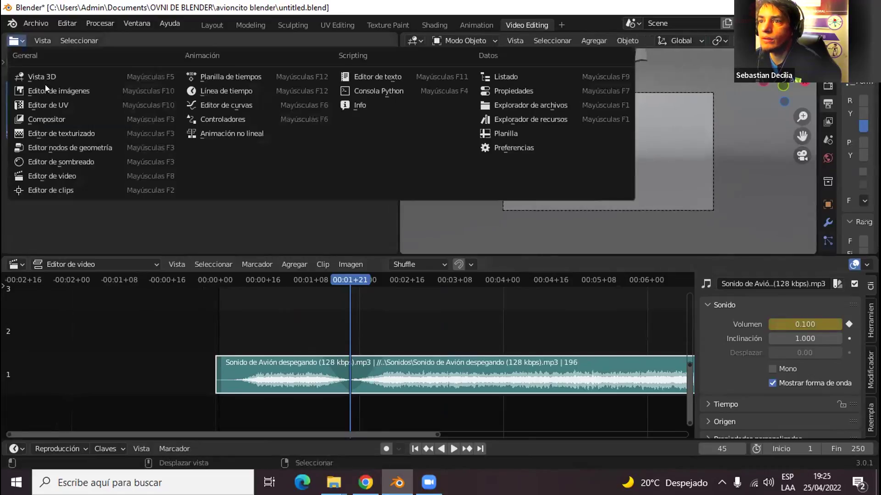
click(210, 101)
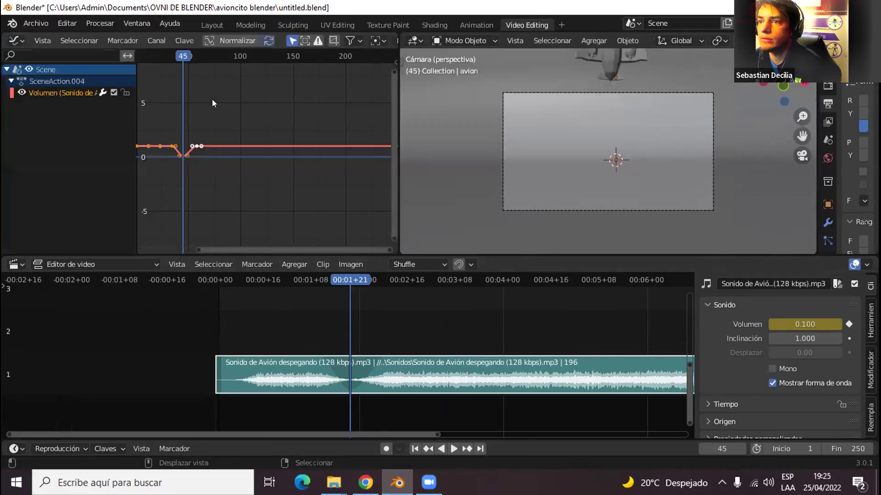
- Raise the frame 45 keyframe on the volume curve to about 0.357, keeping it on the same frame
middle_drag(200, 139, 269, 160)
scroll(254, 166, up, 2)
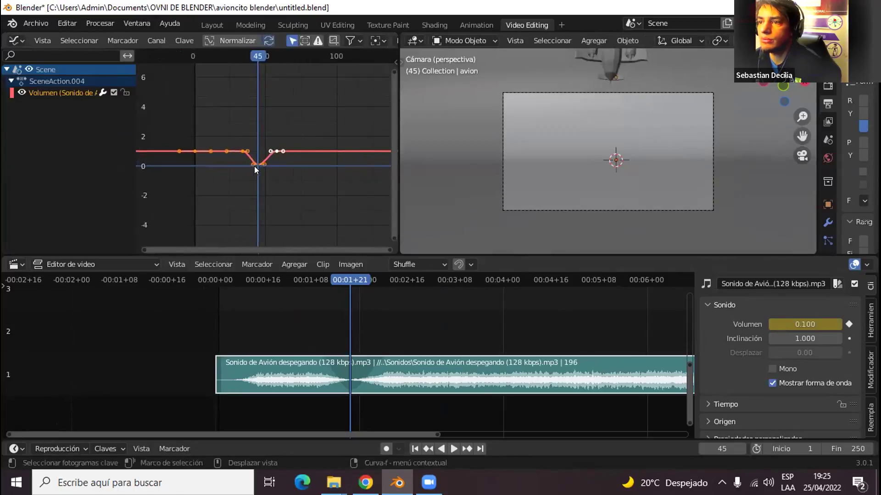
scroll(254, 166, up, 5)
scroll(254, 166, up, 1)
click(233, 189)
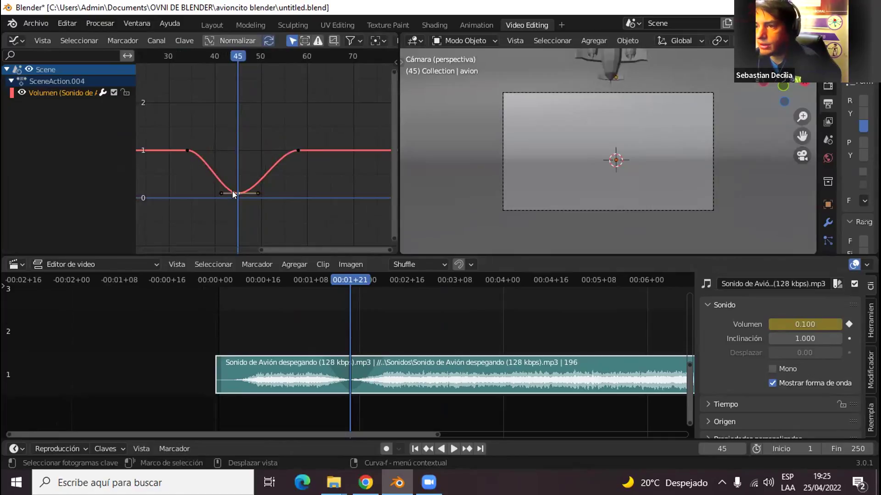
key(g)
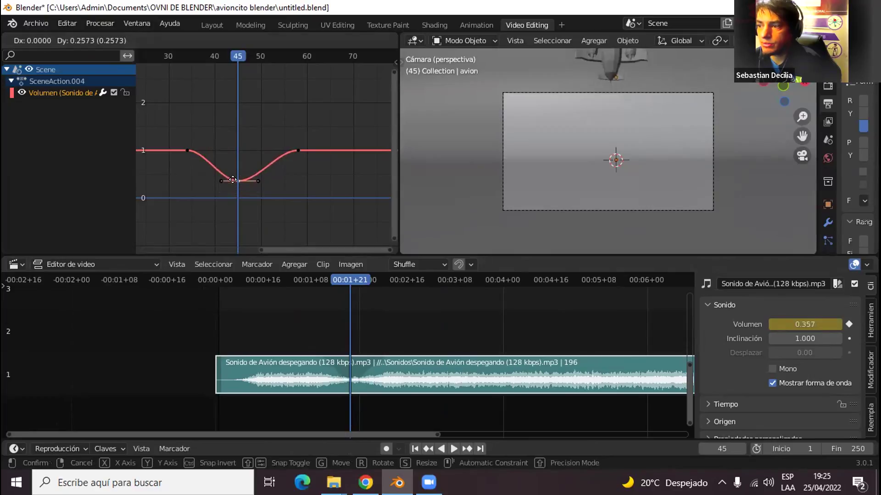
click(233, 180)
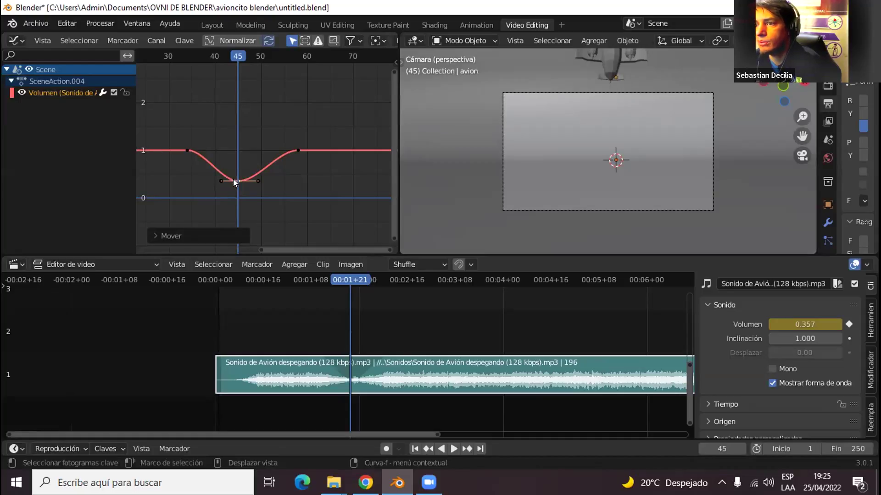
- Duplicate the frame 58 volume keyframe and place the copy slightly lower, at about frame 70 and 0.9
click(294, 151)
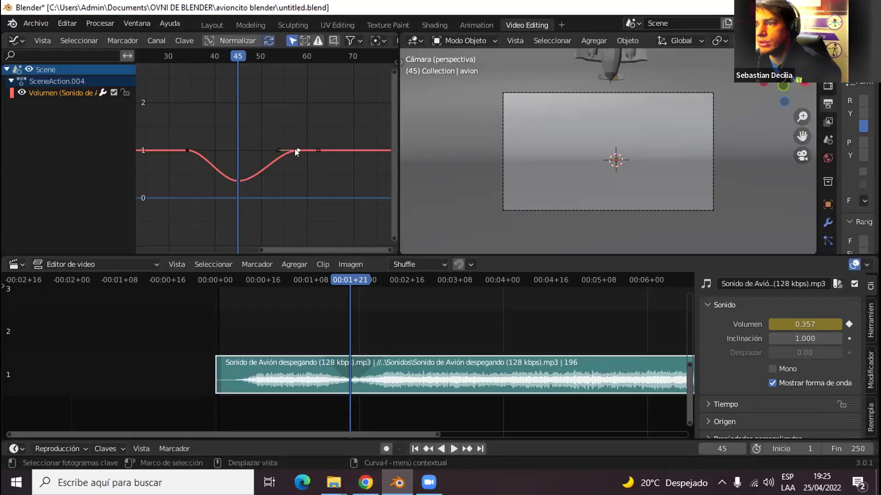
middle_drag(306, 156, 273, 164)
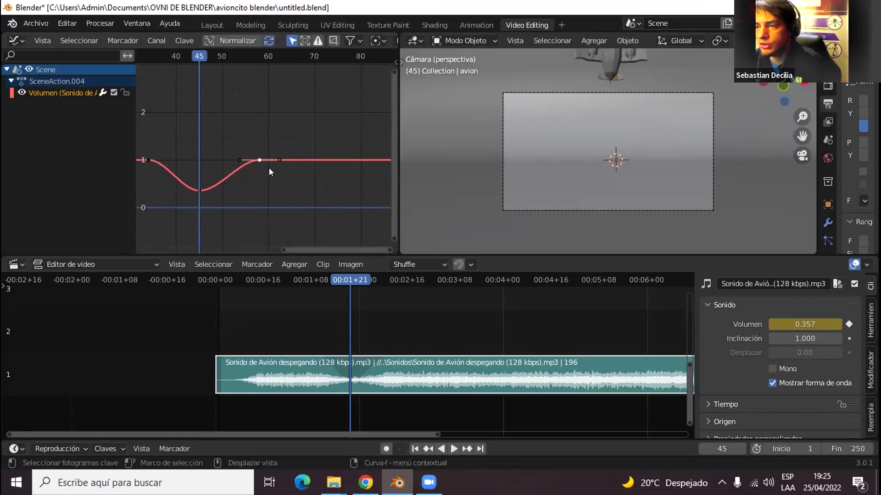
right_click(260, 159)
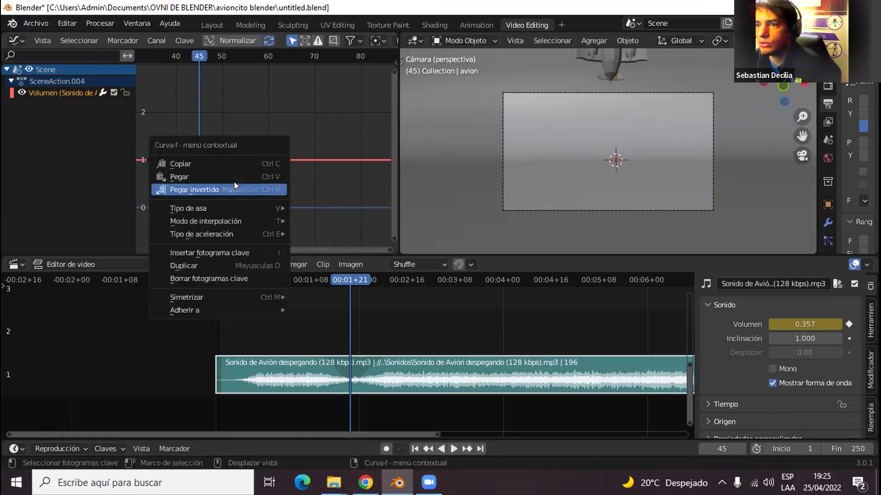
click(189, 264)
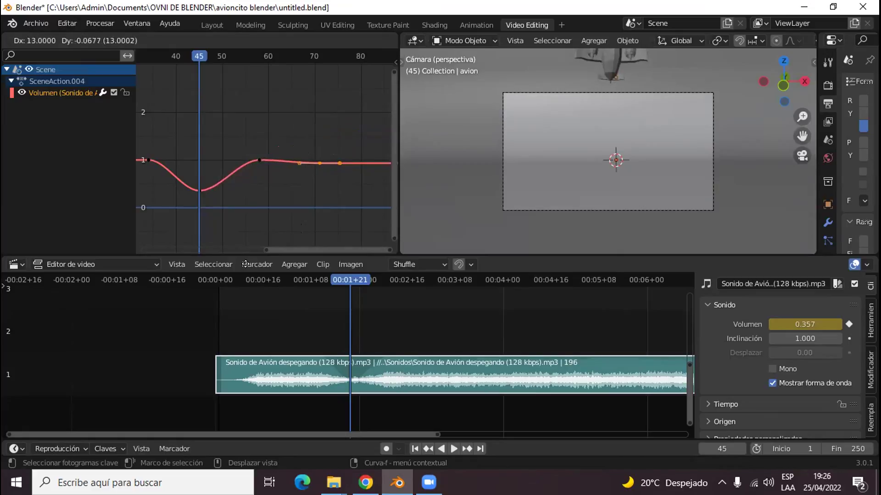
click(243, 264)
- Narrow the curve editor's channel list and duplicate the last volume keyframe to about frame 86 at about 0.65
scroll(302, 185, down, 1)
mouse_move(302, 185)
middle_down()
mouse_move(276, 184)
mouse_move(285, 186)
middle_up()
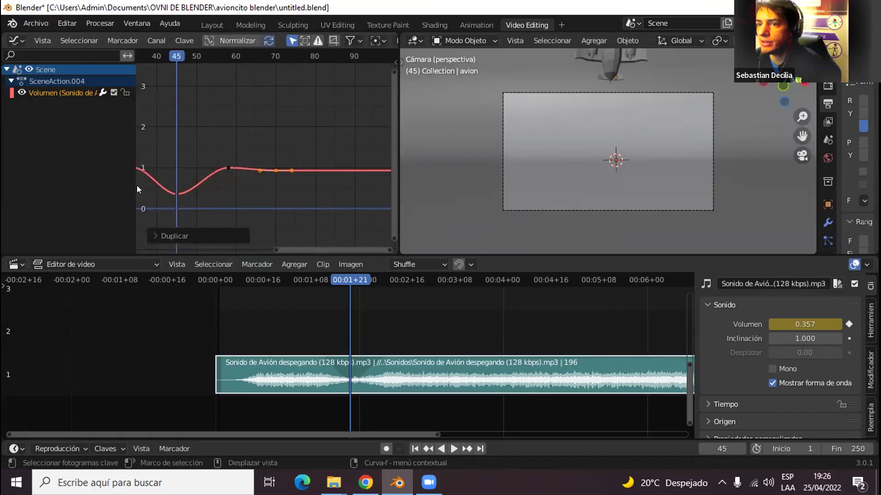
drag(131, 182, 101, 182)
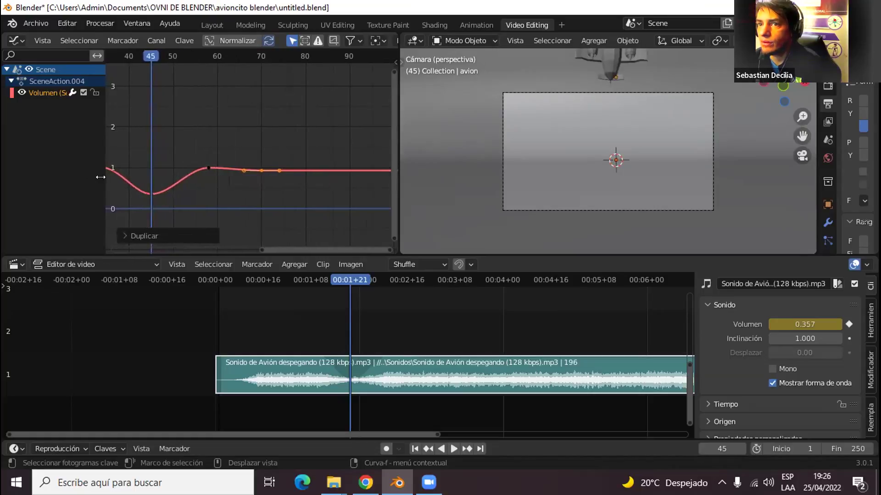
right_click(259, 171)
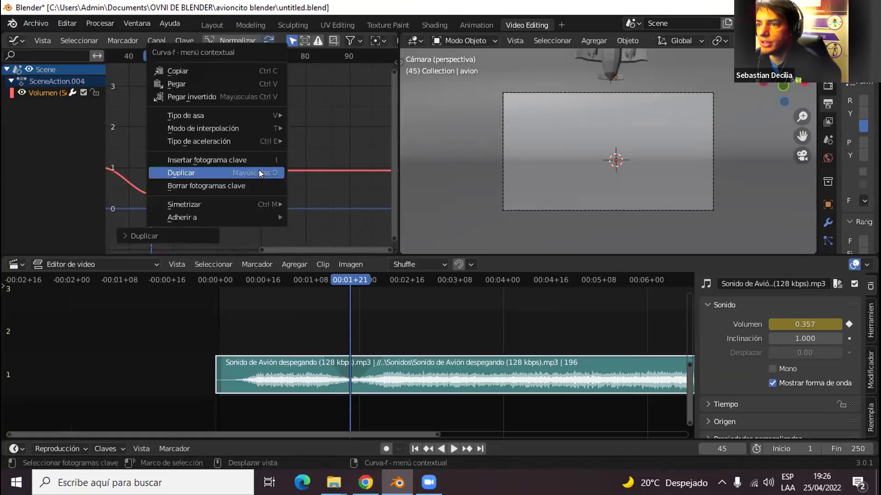
click(259, 172)
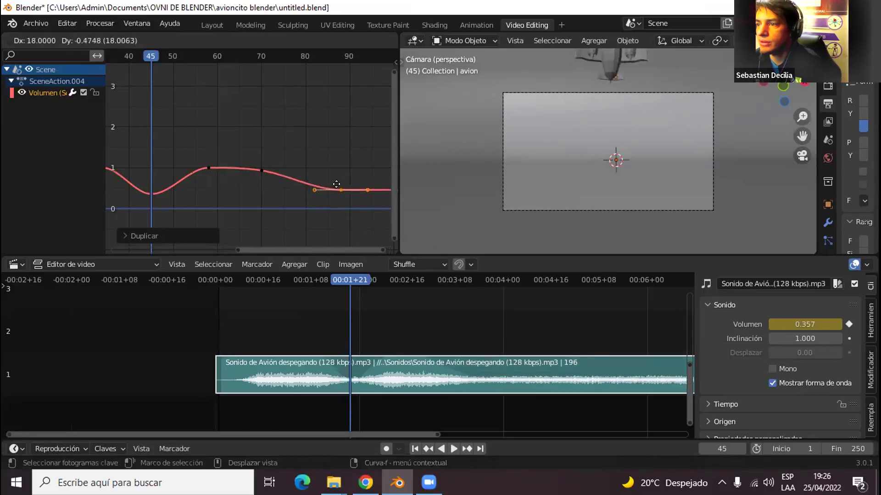
click(326, 181)
- Show more of the volume curve over time and play the animation from frame 45 to check how the sound fades
scroll(326, 186, down, 3)
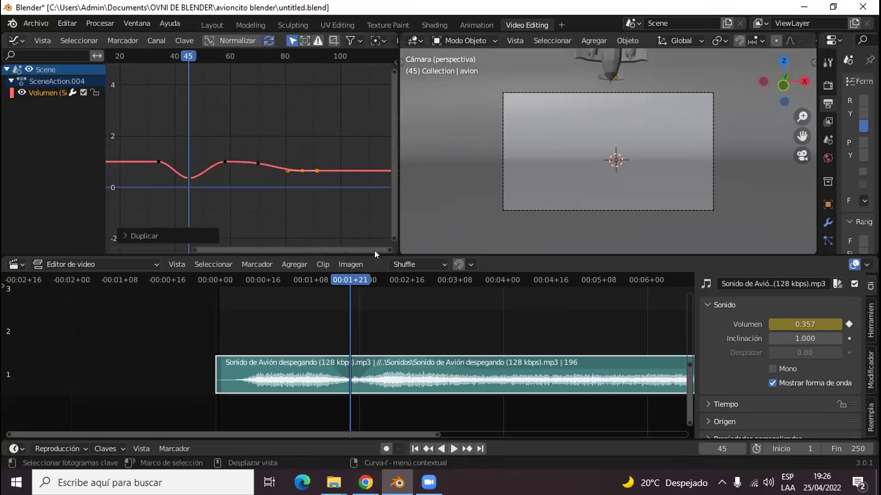
drag(387, 249, 425, 251)
drag(192, 247, 239, 248)
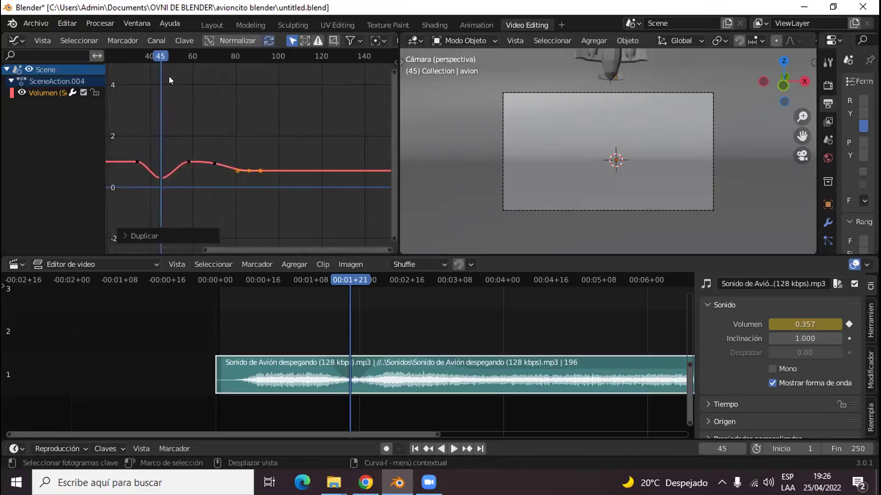
key(space)
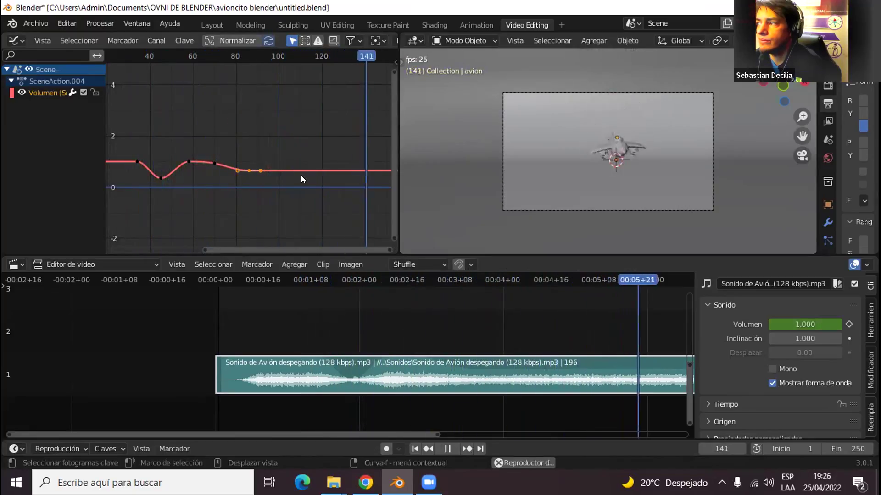
key(space)
- Go to frame 119 and duplicate the last volume keyframe, placing the copy at about frame 135 and 0.1
middle_drag(334, 146, 291, 144)
click(280, 56)
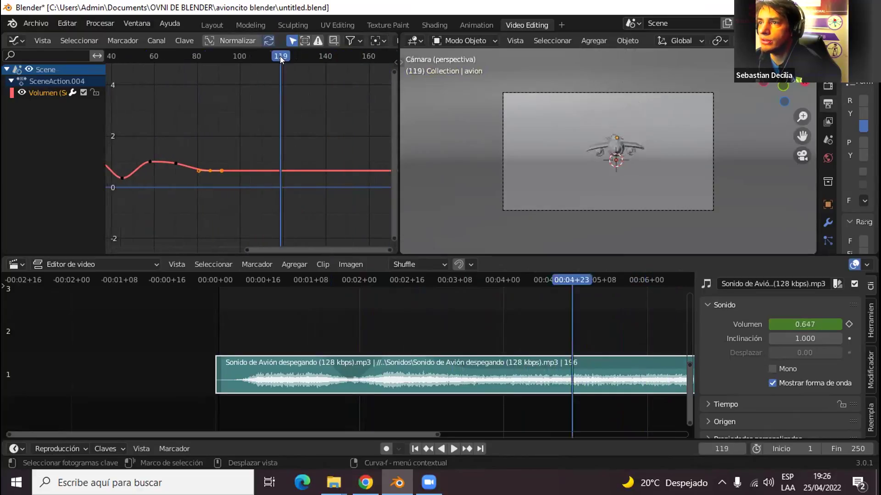
right_click(214, 170)
click(210, 168)
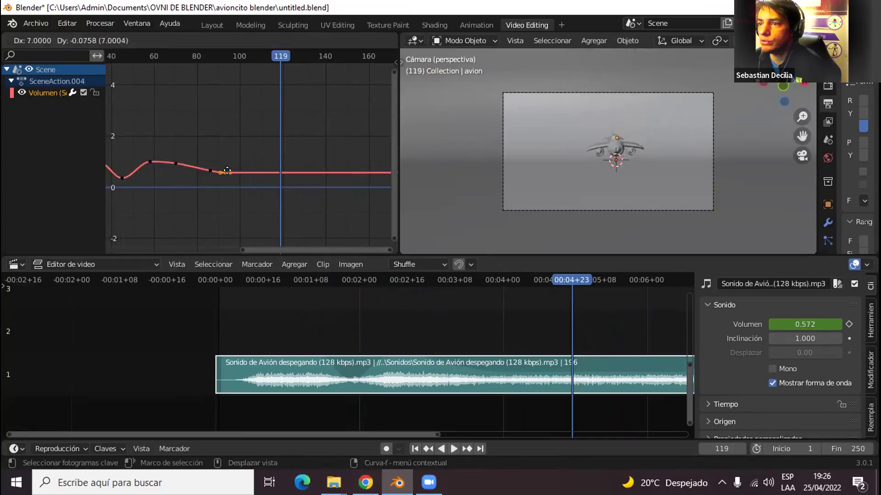
click(315, 182)
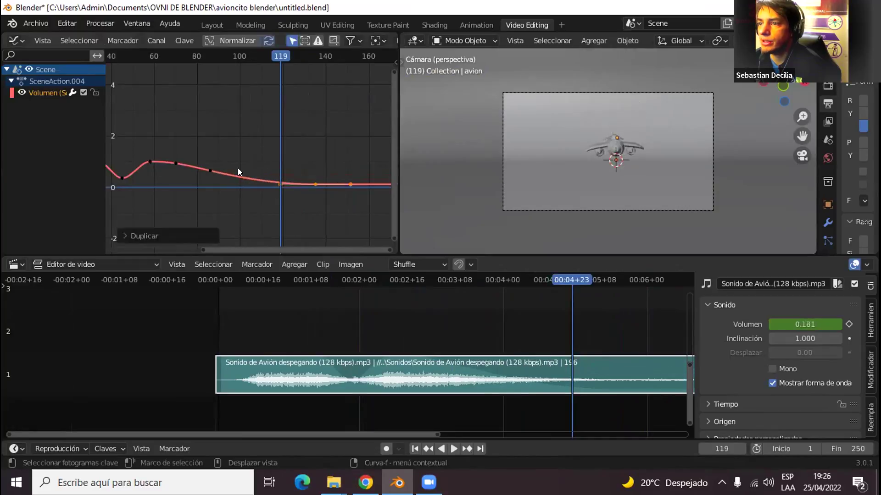
- Duplicate the volume keyframe near frame 86 and place the copy at about frame 114 and 0.6
right_click(210, 168)
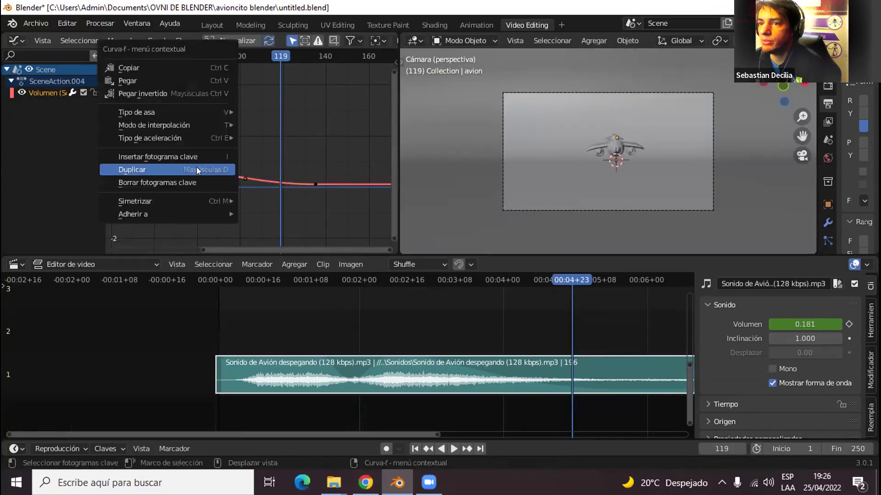
click(197, 170)
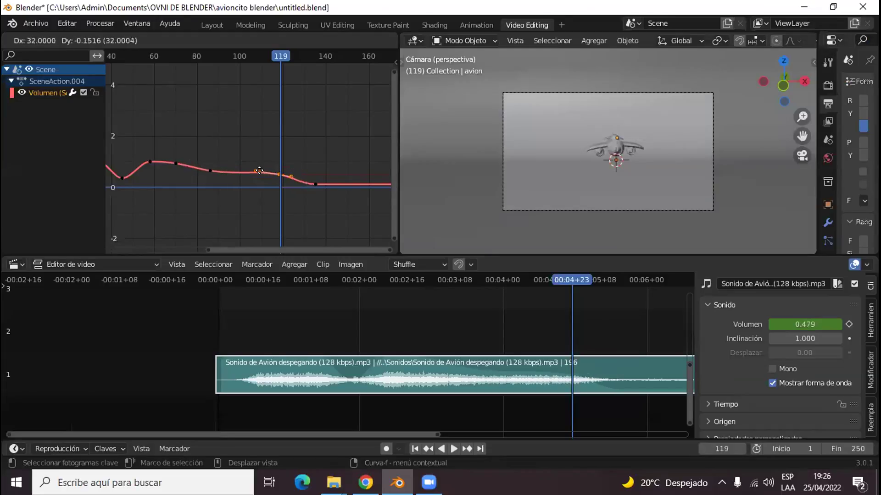
click(254, 171)
- Move the last volume keyframe to about frame 127 and 0.25, and place a duplicate of it at about frame 147 and 0.5
click(313, 180)
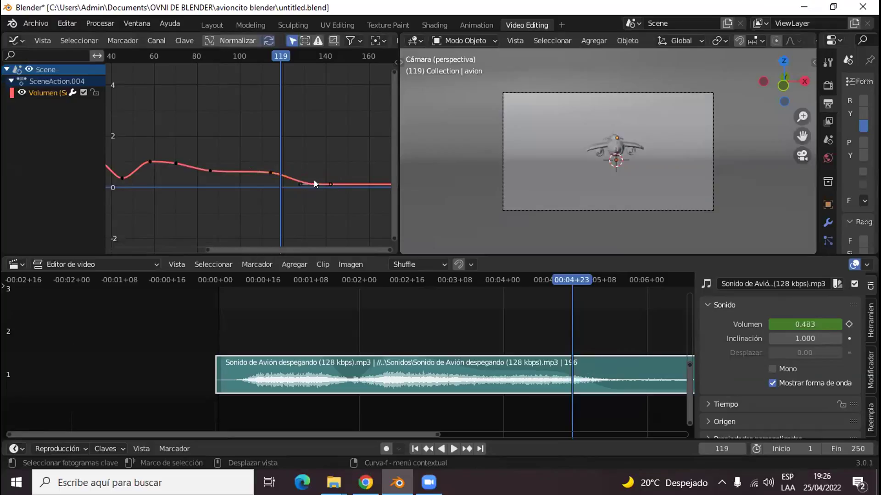
key(g)
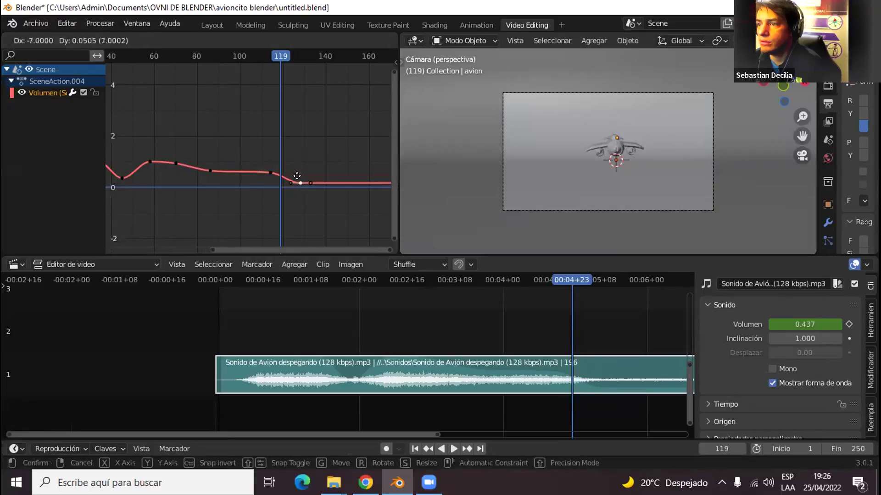
click(295, 180)
right_click(295, 180)
click(294, 179)
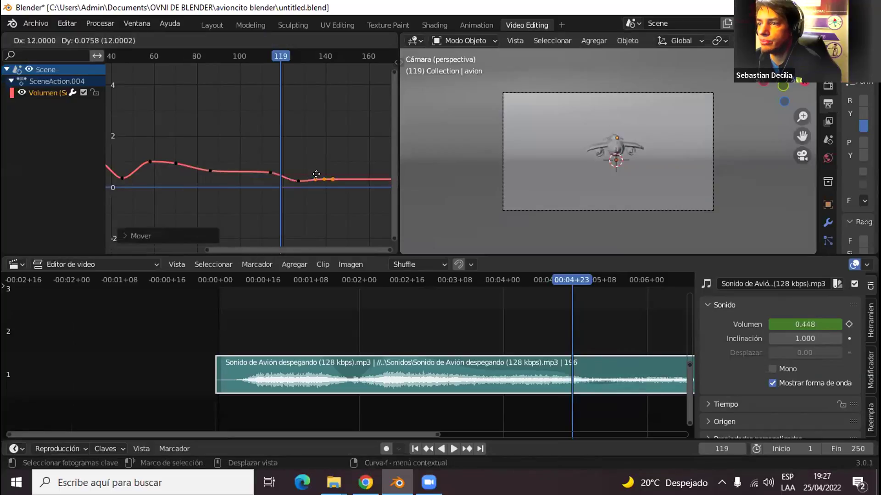
click(326, 169)
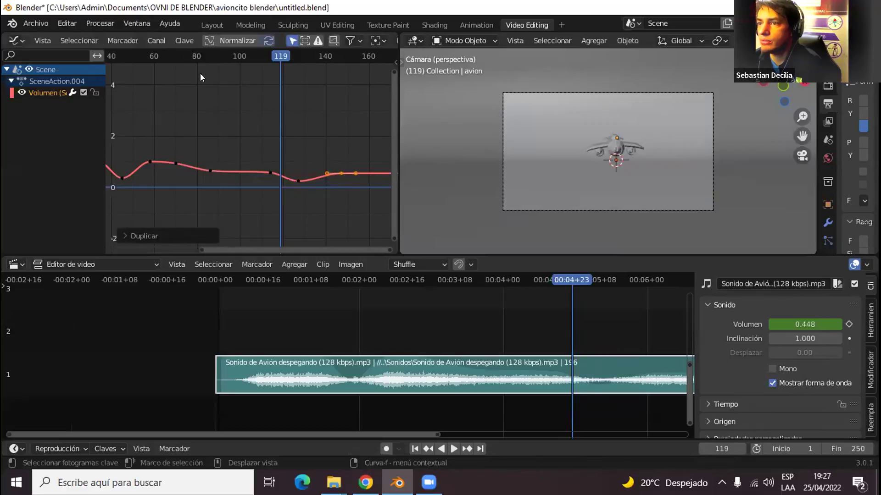
- Play the animation from about frame 58 to check how the sound follows the airplane
click(149, 54)
key(space)
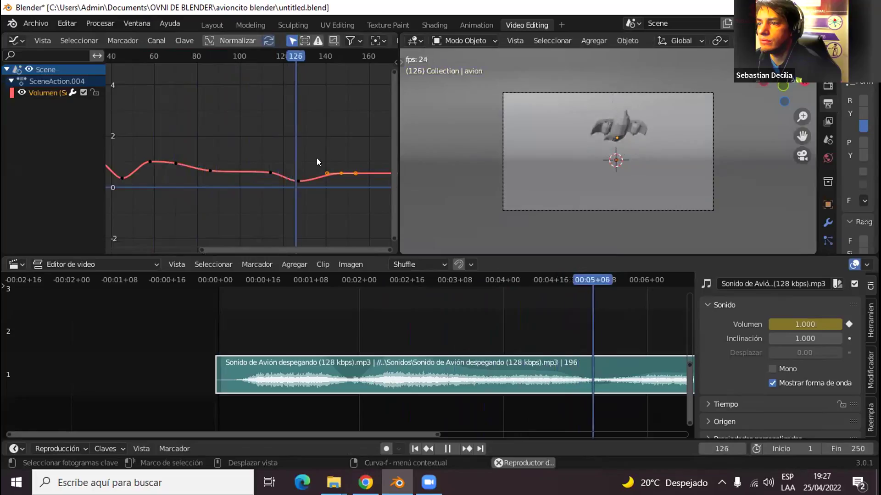
key(space)
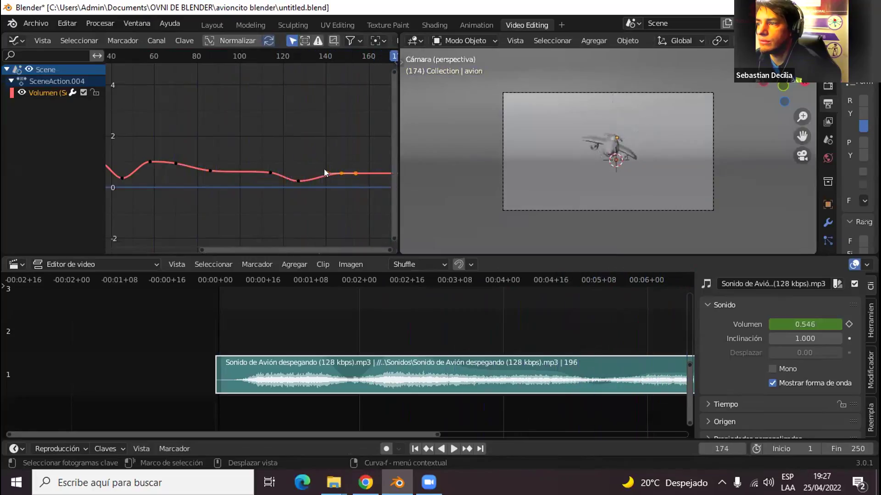
- Move the last volume keyframe to about frame 152 and 0.17, and place a duplicate of it at about frame 185 and 0.5
key(g)
click(347, 176)
middle_drag(347, 176, 229, 175)
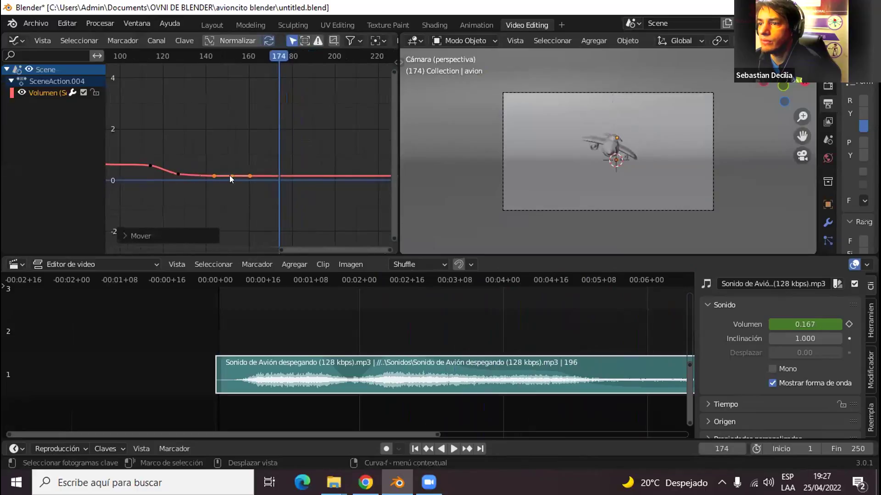
right_click(231, 173)
click(229, 172)
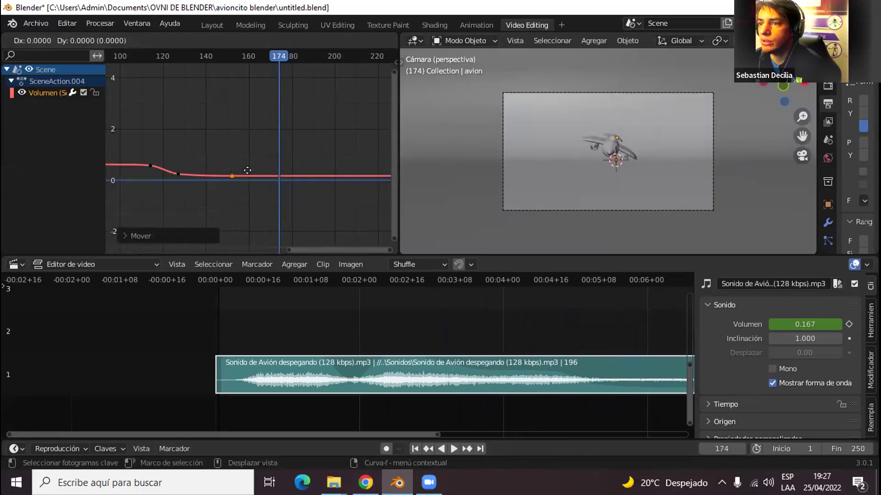
click(301, 167)
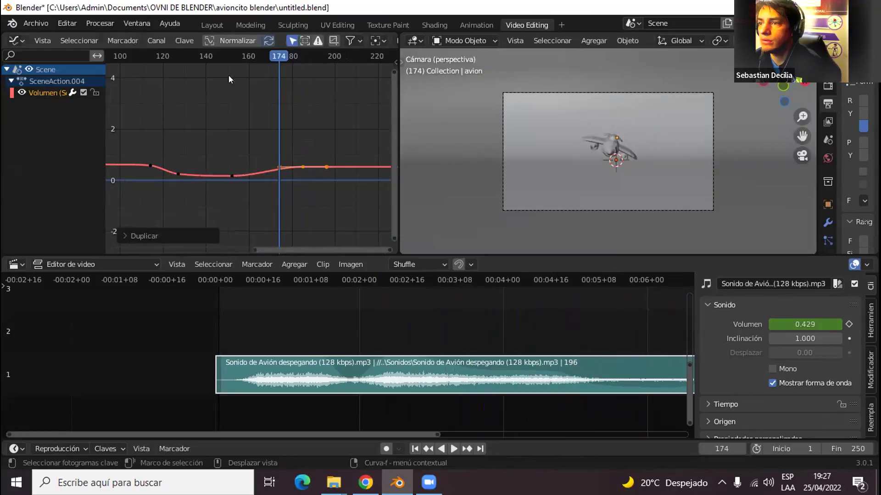
- Play the animation from about frame 129 to hear the volume change in the final part
click(182, 55)
key(space)
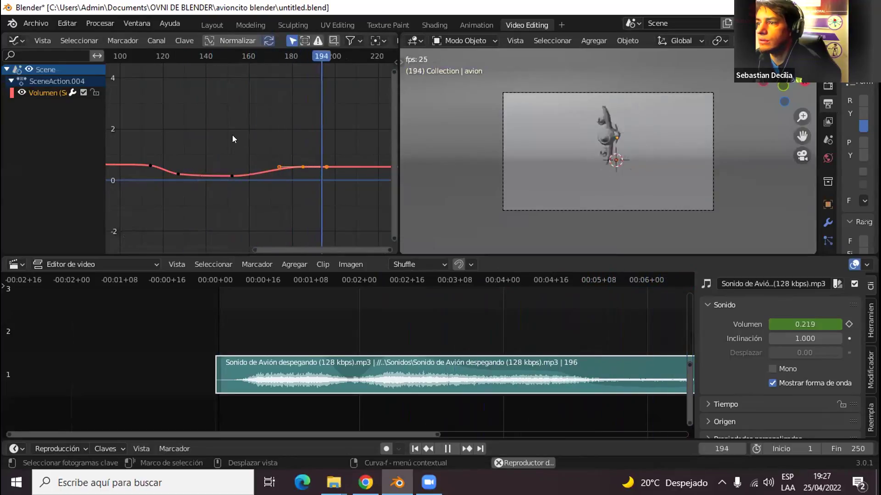
key(space)
- Move the last volume keyframe to about frame 210 and 0.6, and shift the keyframe before it to about frame 179
middle_drag(315, 158, 255, 171)
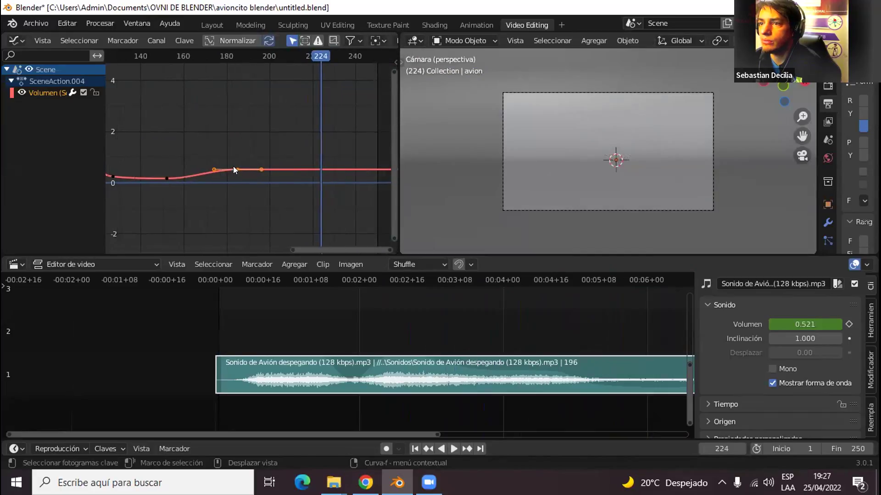
key(g)
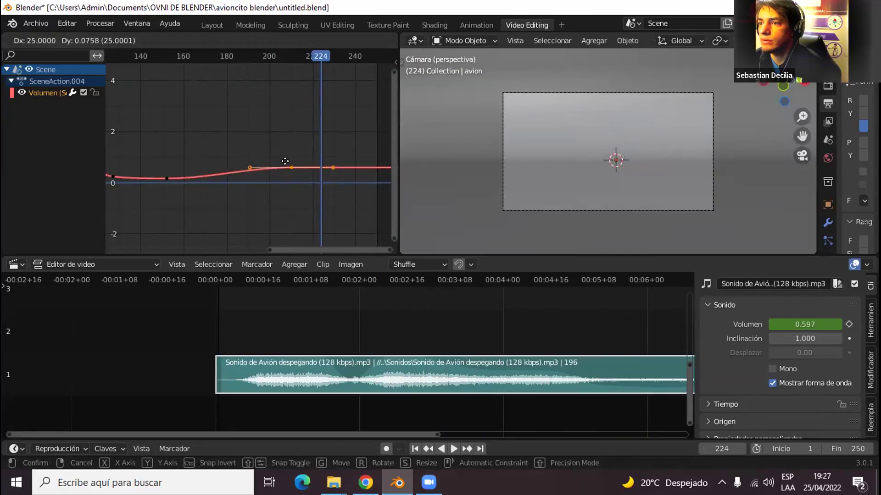
click(286, 165)
click(168, 178)
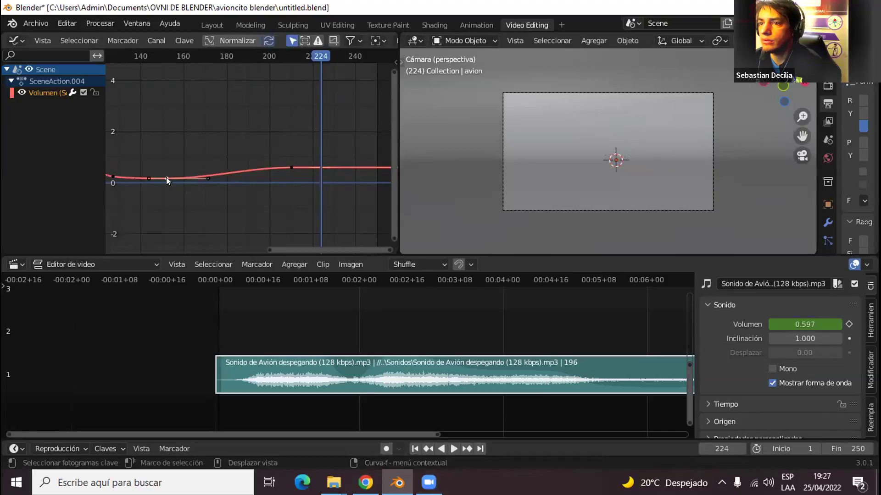
key(g)
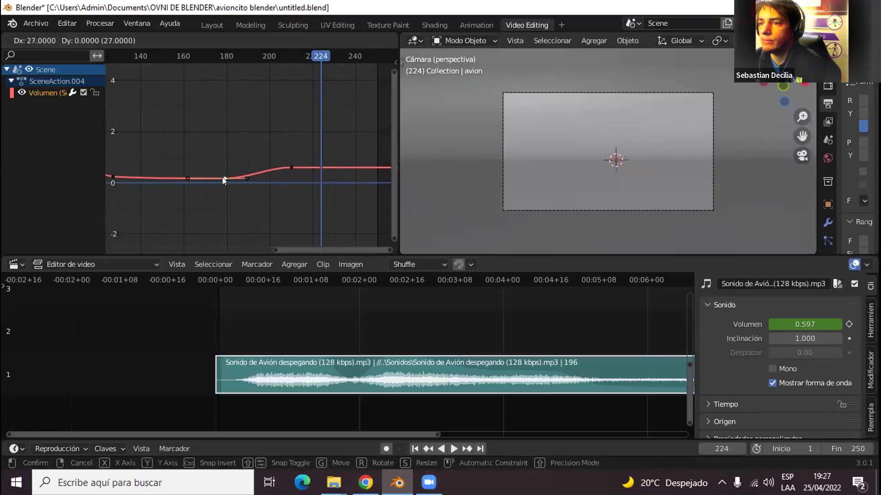
click(222, 177)
- Play the animation from about frame 157 to check the sound with the shifted keyframes
click(176, 53)
key(space)
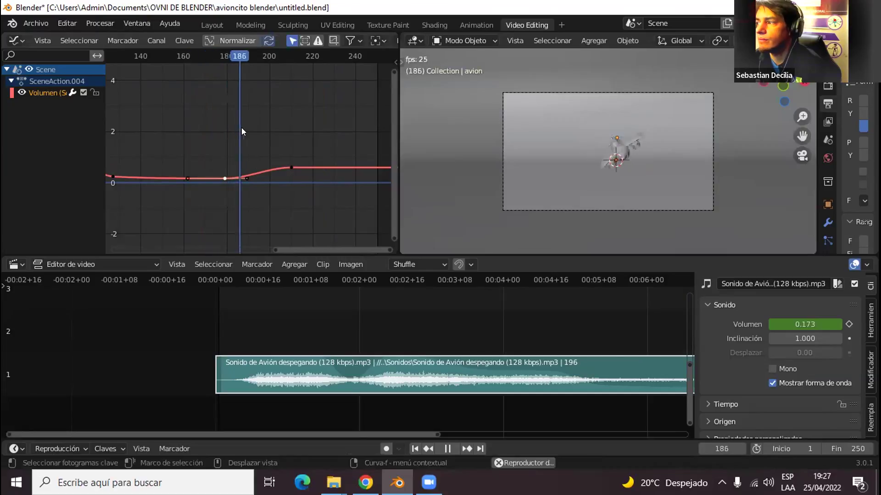
key(space)
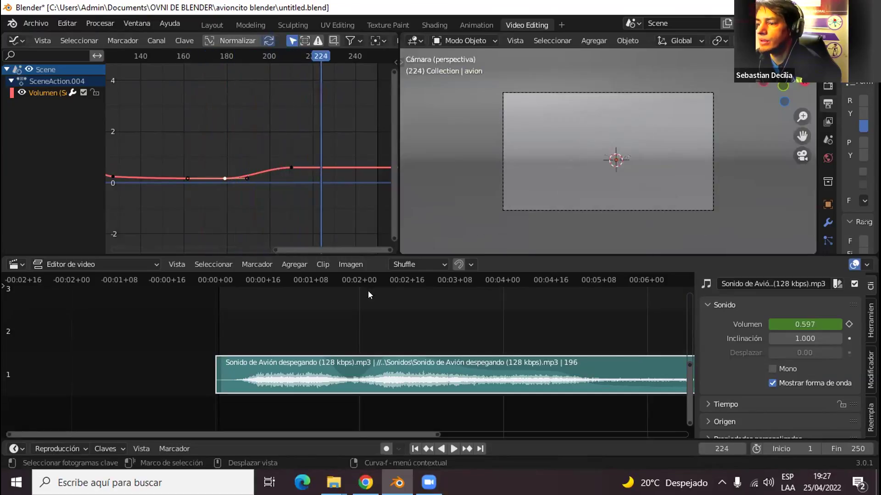
- Keyframe the sound's volume at 0 on frame 190 and delete the volume keyframe near frame 210
scroll(461, 344, down, 4)
middle_drag(472, 338, 413, 335)
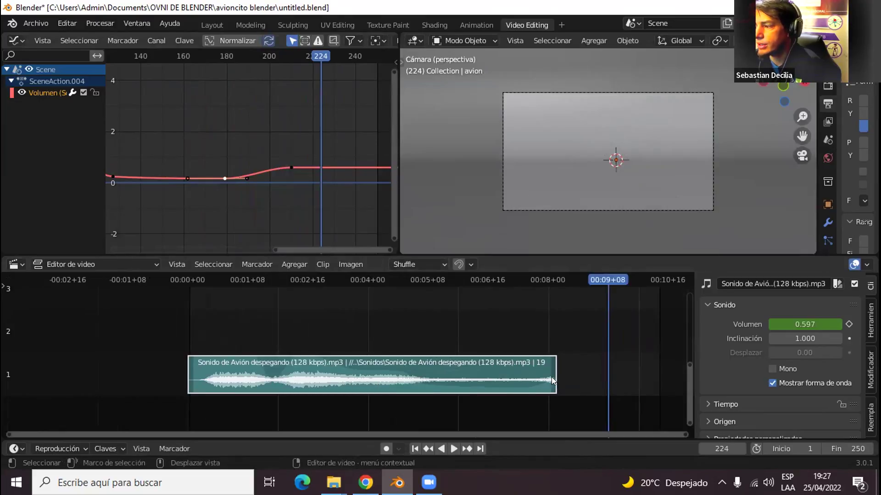
drag(548, 280, 542, 281)
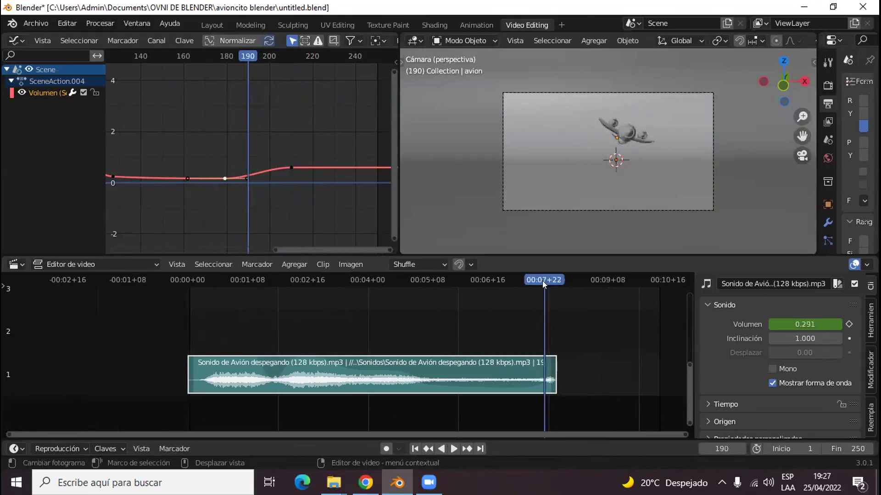
click(792, 324)
text(0)
key(Return)
click(849, 325)
click(285, 169)
key(Delete)
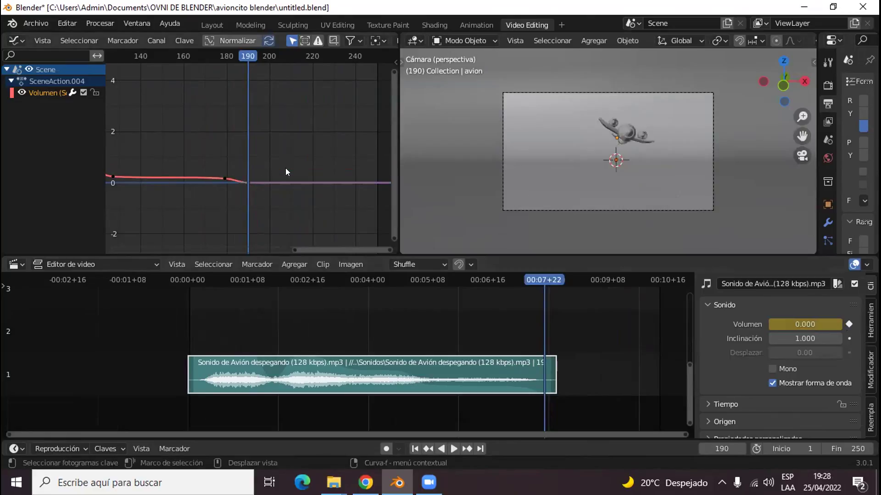
- Play the animation from about frame 157 to check how the sound fades out at the clip's end
middle_drag(230, 198, 280, 193)
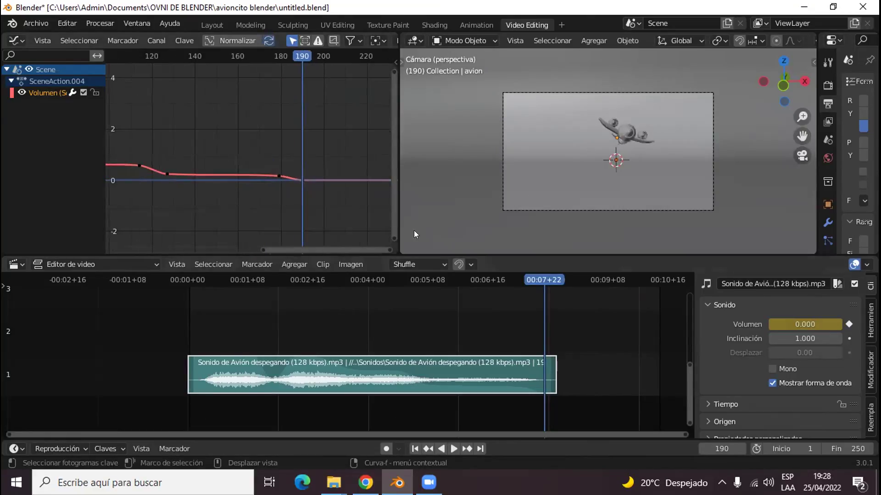
drag(297, 52, 231, 53)
key(space)
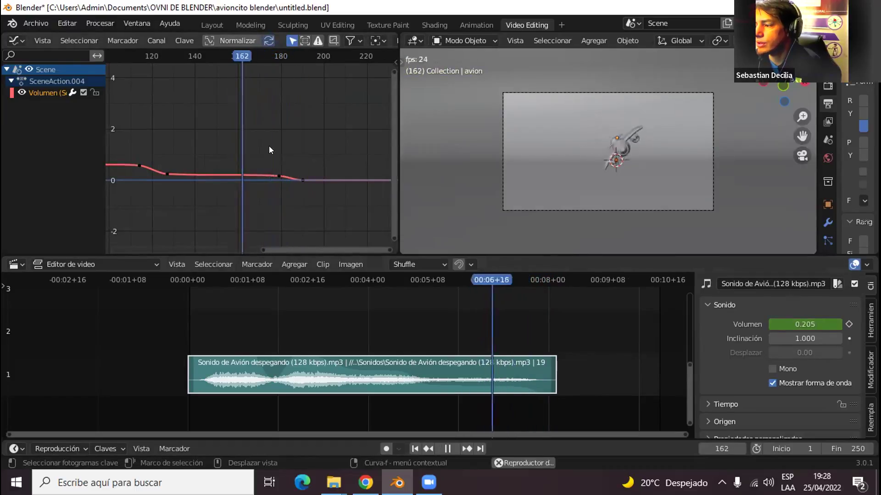
key(space)
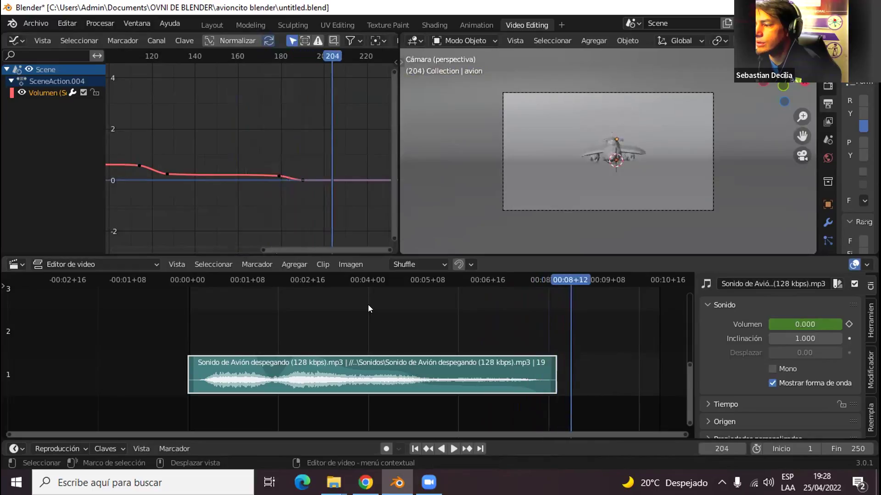
- Duplicate the airplane sound clip and place the copy on channel 2, starting at about frame 146
right_click(366, 356)
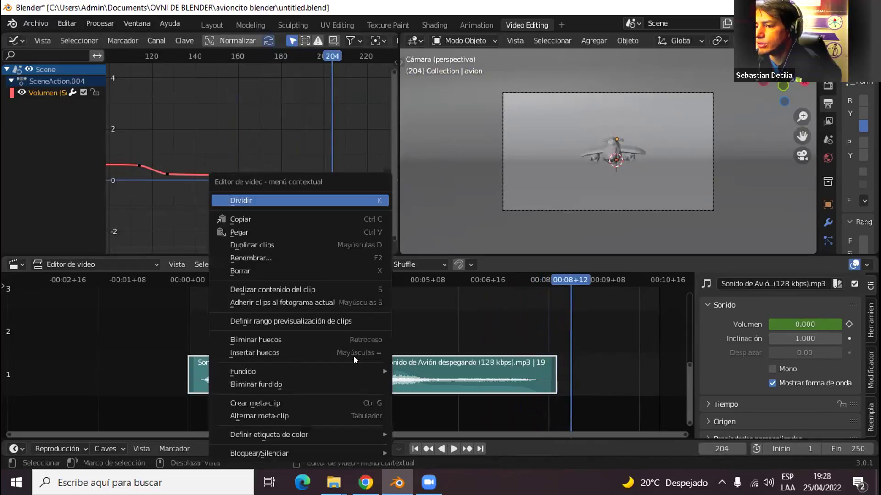
click(271, 245)
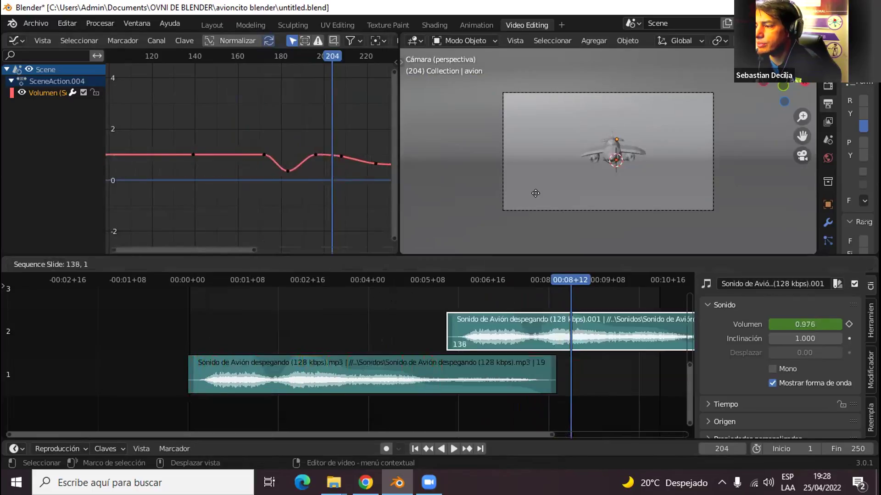
click(543, 223)
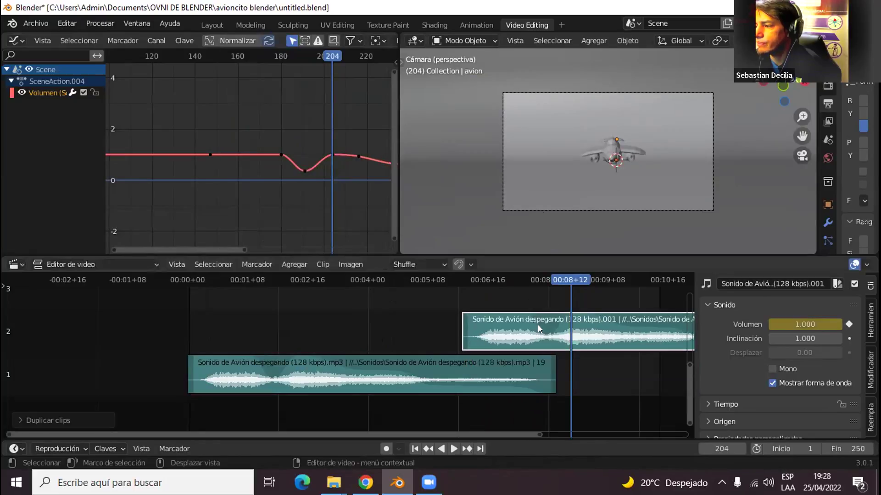
- Keyframe the copied sound clip's volume at 0 on frame 146, where the copy begins
middle_drag(538, 315, 409, 316)
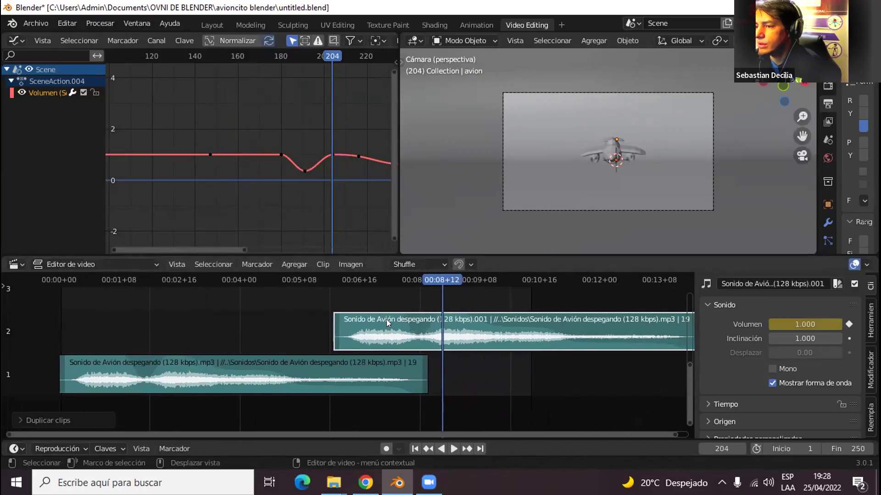
click(332, 279)
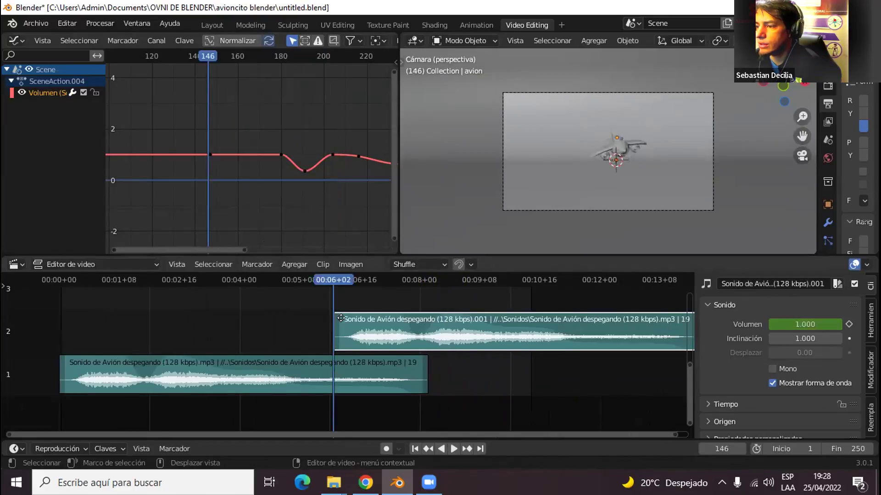
middle_drag(340, 318, 450, 339)
scroll(231, 182, down, 2)
middle_drag(231, 182, 396, 206)
click(173, 170)
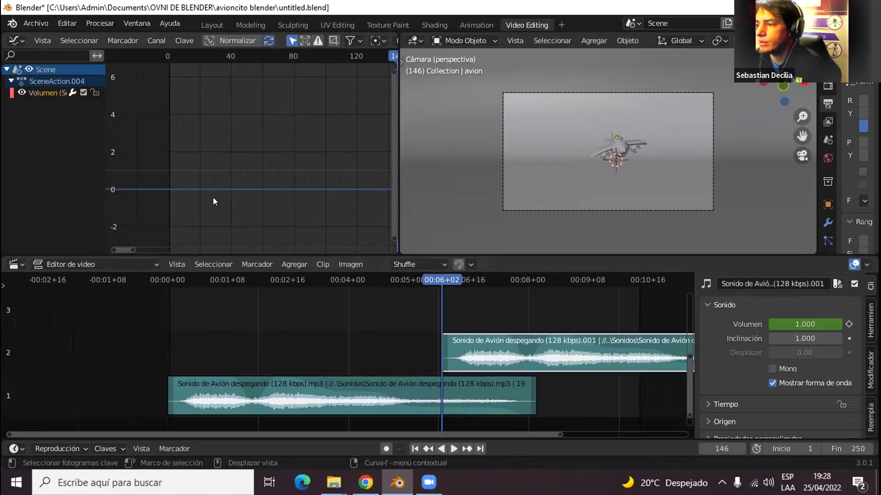
click(789, 325)
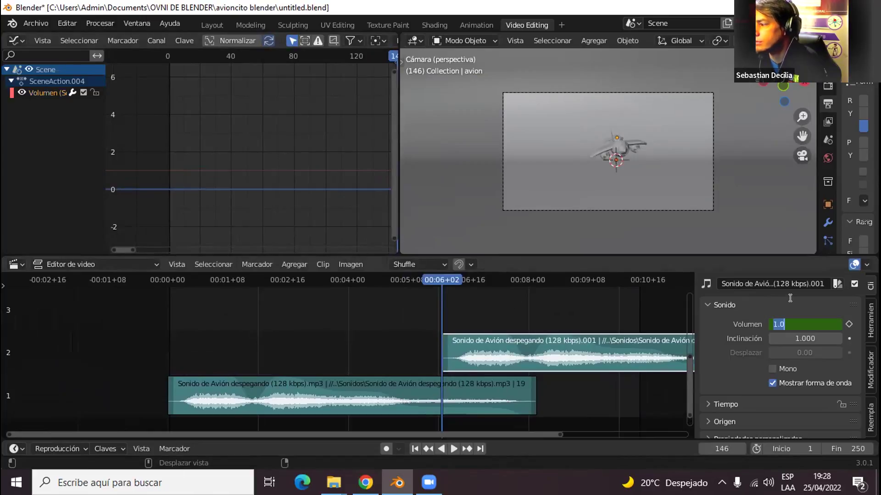
text(0)
key(Return)
key(i)
- Move the copy's volume keyframe of 1.0 near frame 147 to about frame 172 for a gradual fade-in
drag(447, 277, 451, 274)
scroll(281, 192, down, 2)
middle_drag(332, 192, 236, 191)
scroll(283, 199, up, 5)
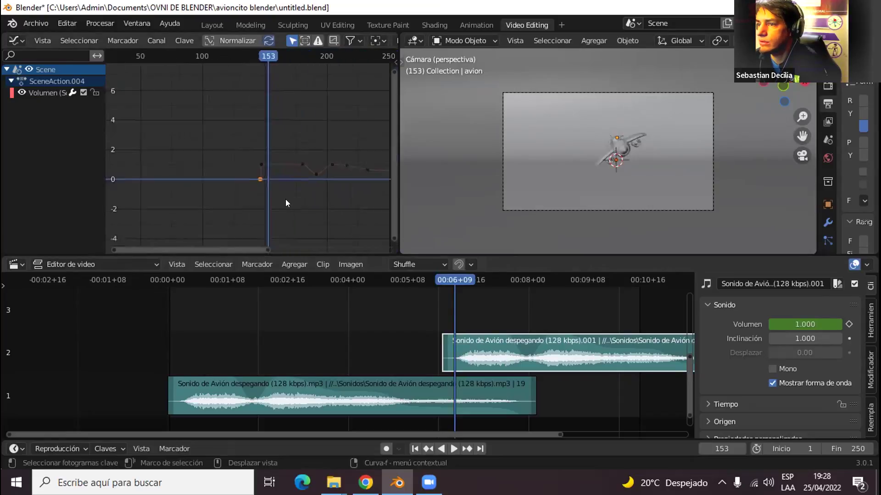
click(274, 184)
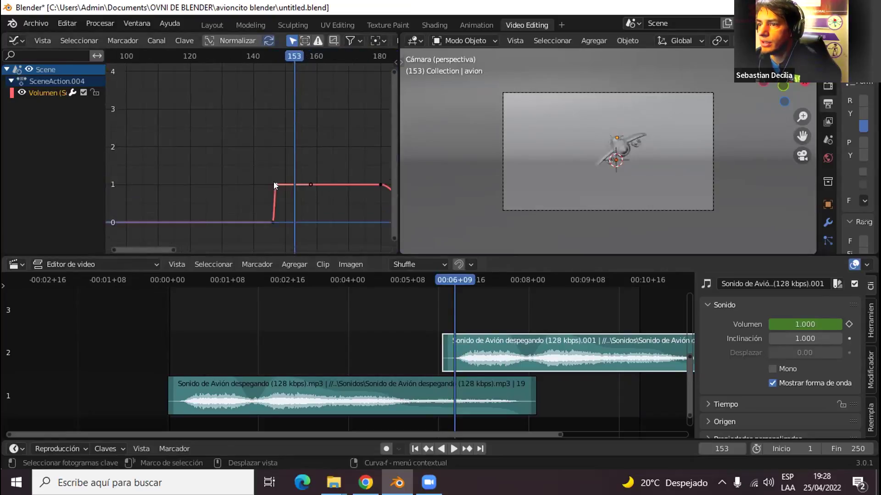
drag(274, 185, 354, 188)
- Play the animation from about frame 143 to check the transition between the two sound clips
drag(282, 61, 262, 57)
key(space)
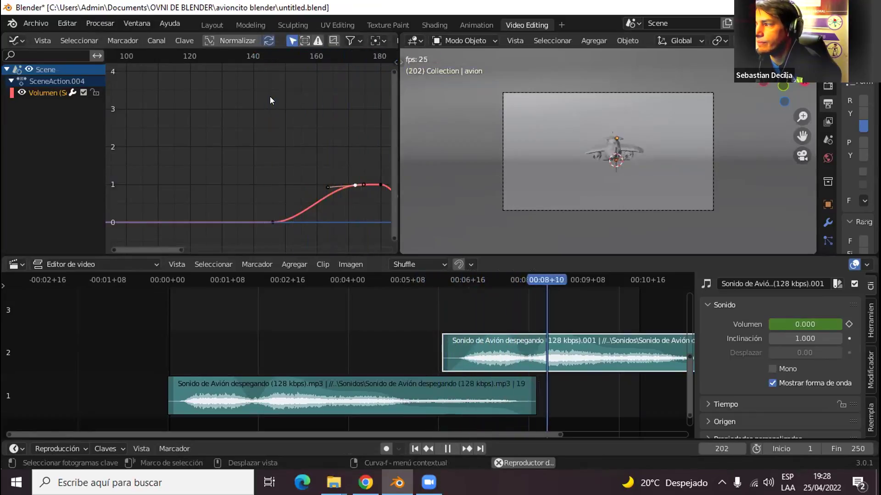
key(space)
- Trim the end of the copied sound clip to frame 251
middle_drag(533, 306, 291, 291)
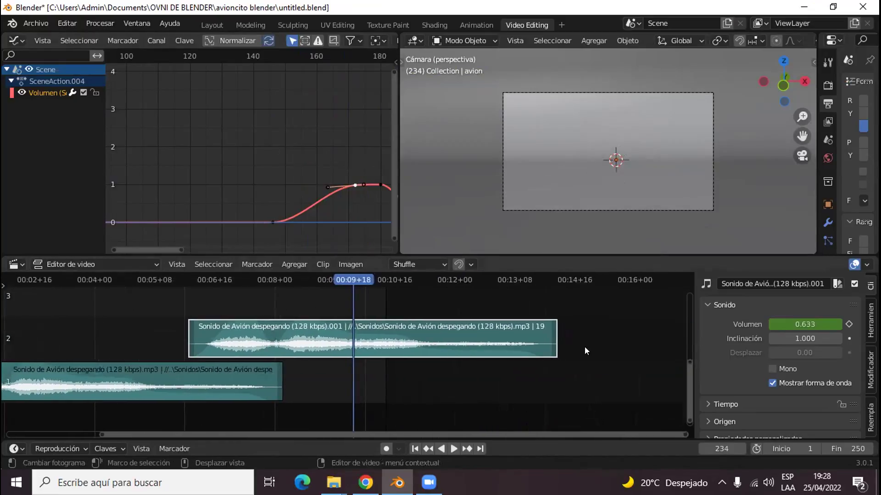
drag(552, 334, 382, 334)
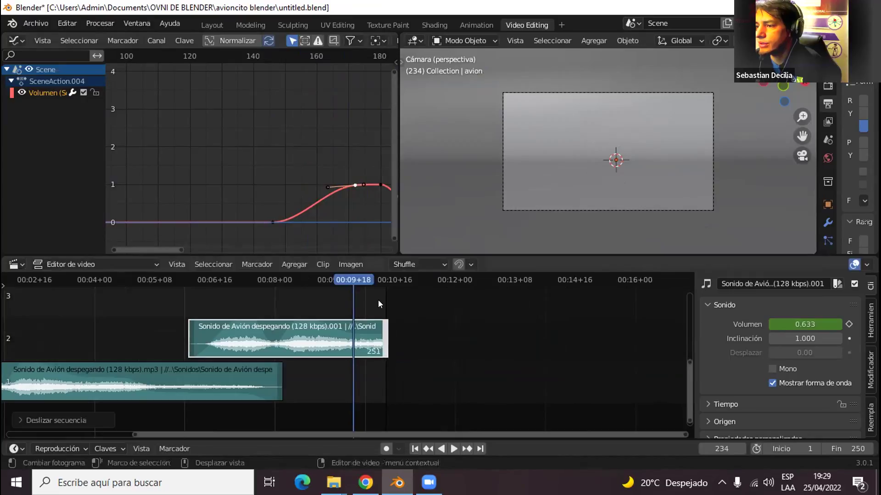
- Delete the copied clip's volume keyframes beyond about frame 260 and leave the copied clip selected
middle_drag(367, 221, 3, 214)
middle_drag(155, 216, 287, 215)
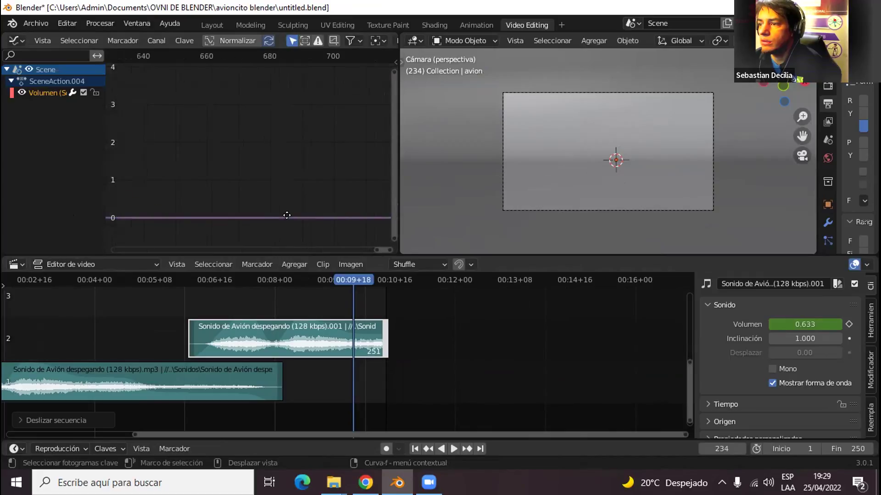
key(Home)
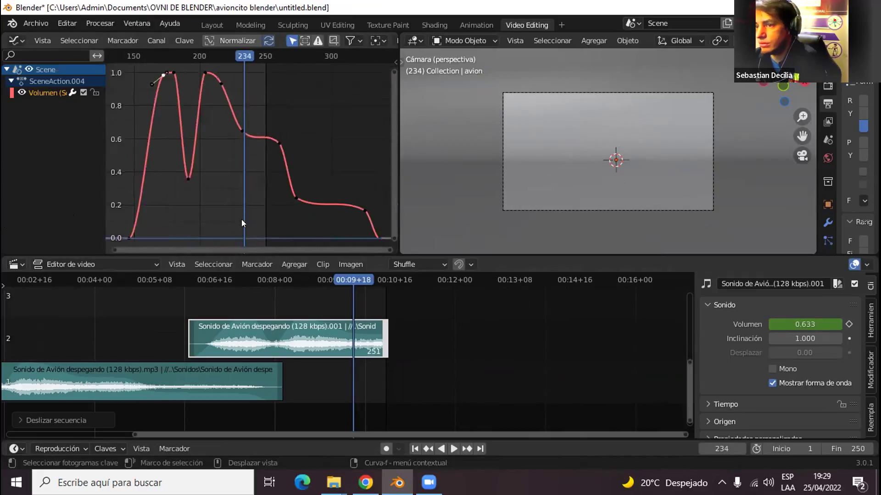
mouse_move(277, 195)
middle_down()
mouse_move(285, 192)
mouse_move(274, 194)
middle_up()
drag(347, 189, 379, 242)
key(Delete)
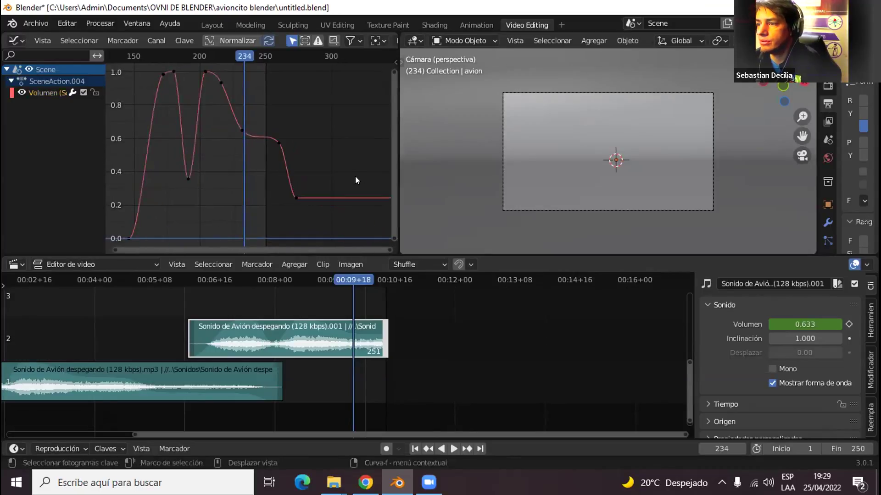
click(295, 197)
key(Delete)
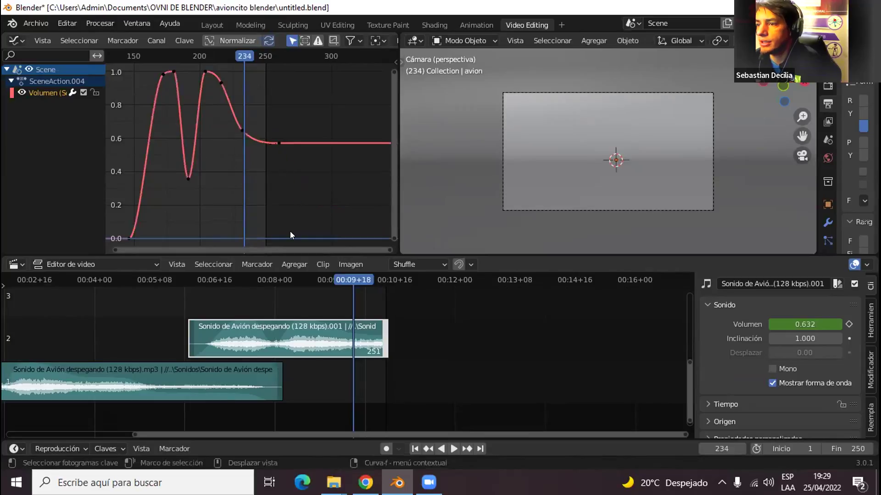
click(239, 376)
click(301, 342)
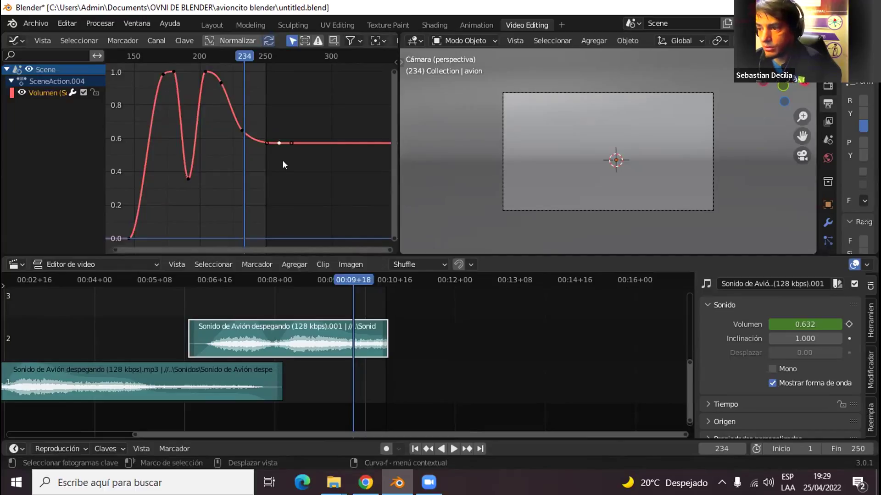
- Keyframe the copied sound clip's volume at 0 on frame 250 and delete its leftover keyframe near frame 260
click(479, 449)
double_click(803, 324)
text(0)
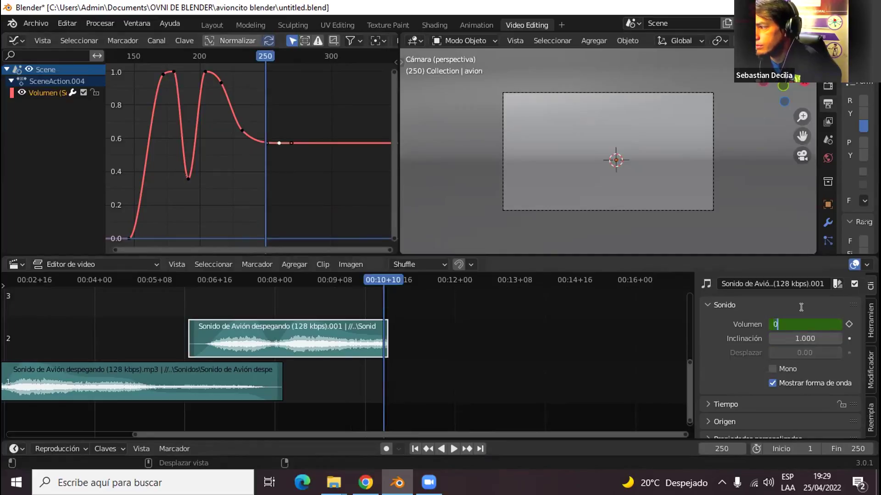
click(844, 323)
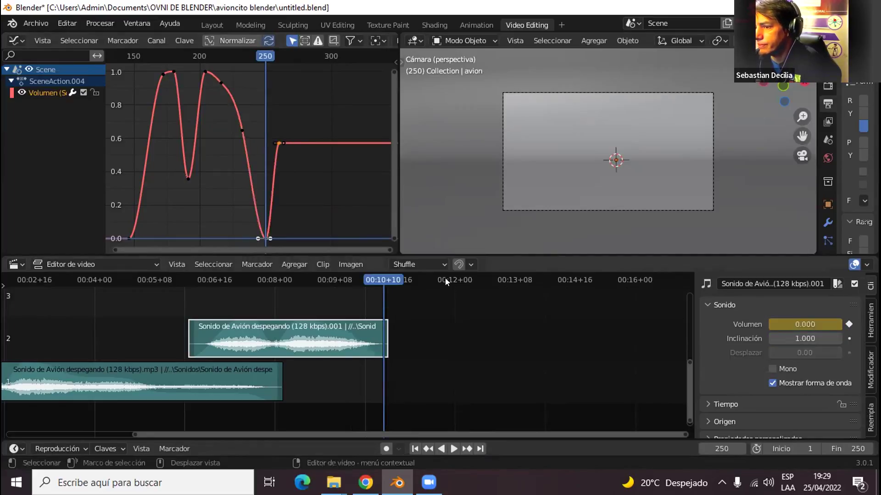
drag(285, 130, 270, 157)
key(Delete)
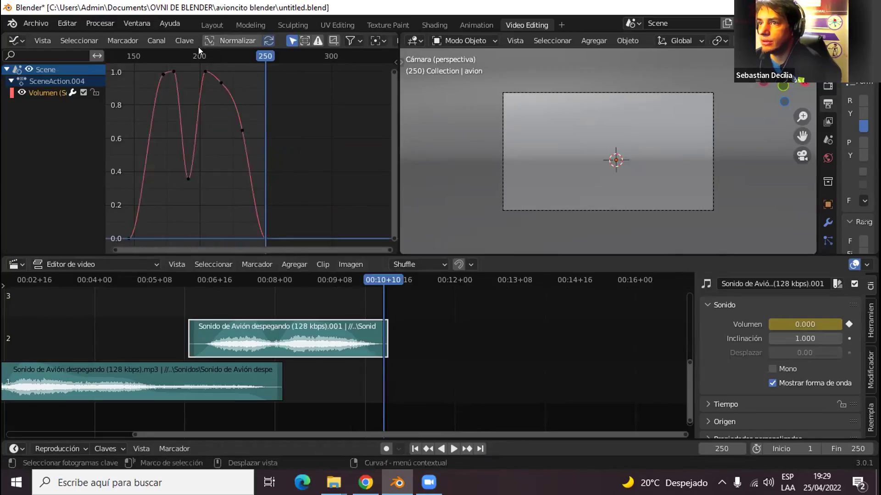
- Play the animation from about frame 200 to check the copied clip's fade-out, stopping at frame 226
click(199, 55)
key(space)
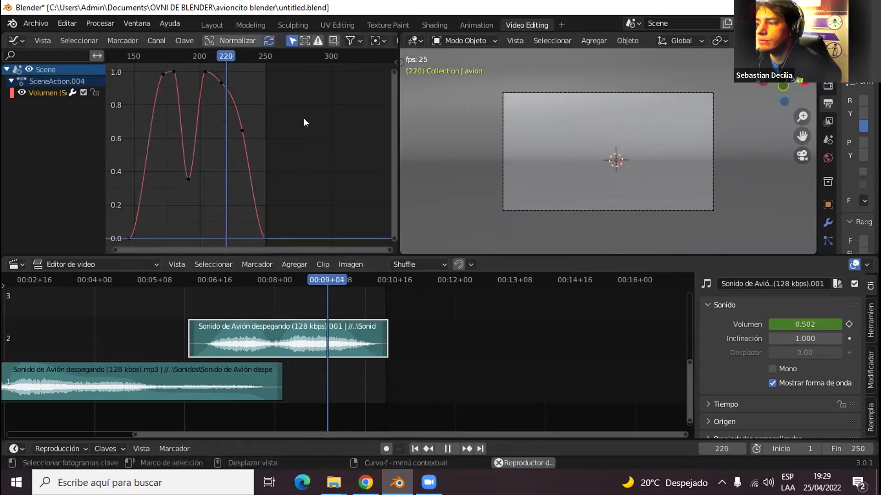
key(space)
middle_drag(280, 161, 340, 159)
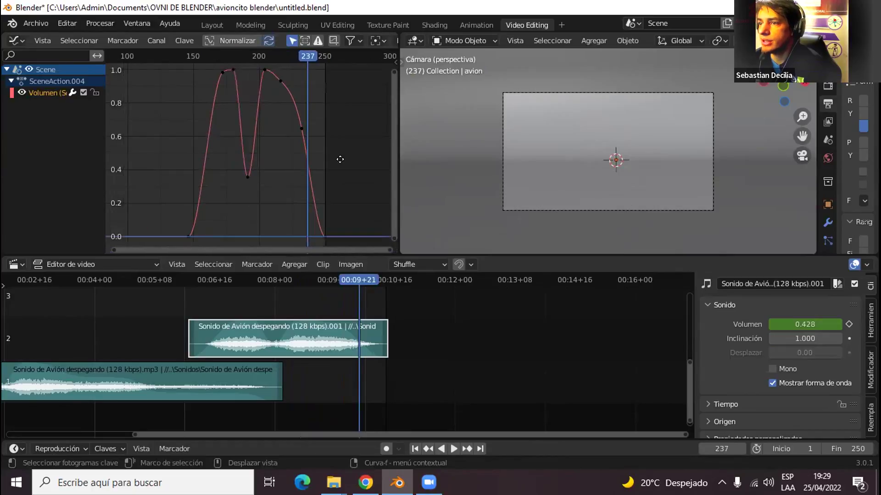
click(311, 278)
key(space)
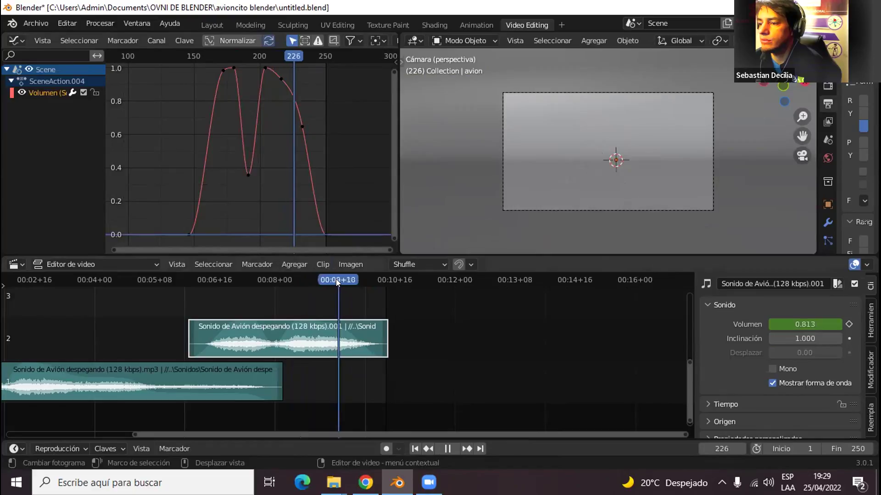
key(space)
- Keyframe the copied clip's volume at 0 on frame 226 and delete the volume keyframe near frame 232
click(805, 324)
text(0)
key(Return)
click(849, 325)
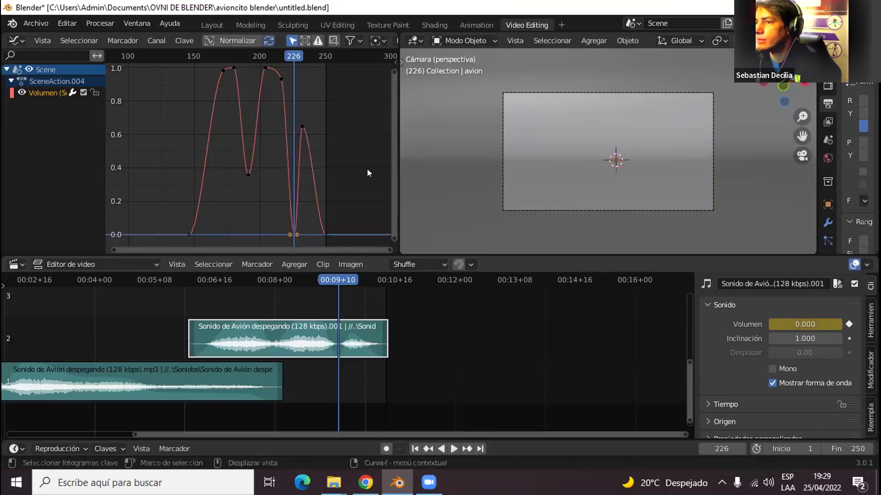
click(301, 126)
key(Delete)
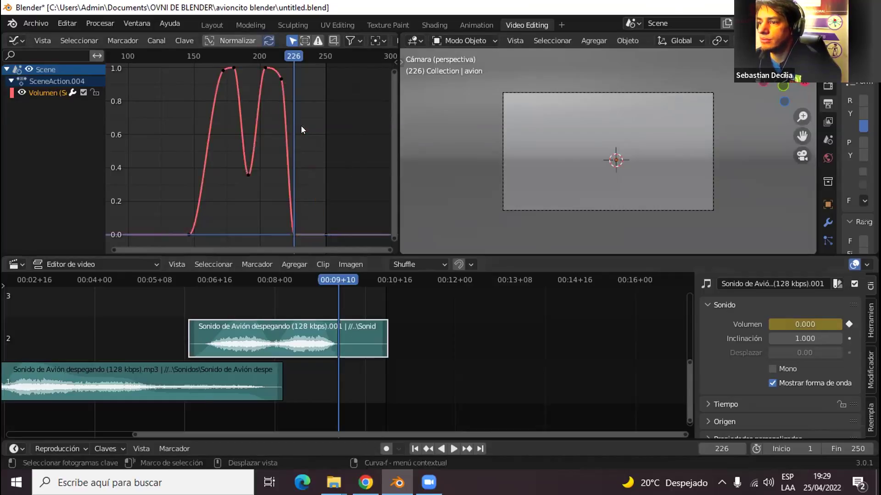
- Play the animation from about frame 192 to check the earlier fade-out
click(249, 56)
key(space)
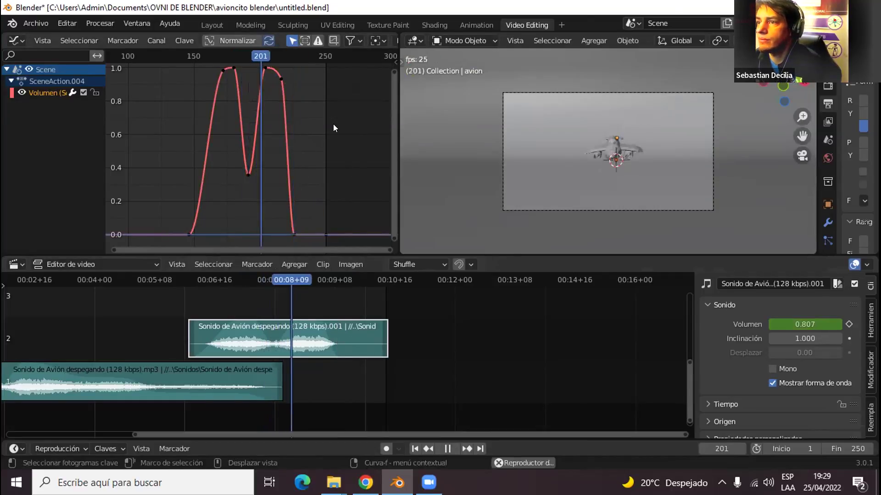
key(space)
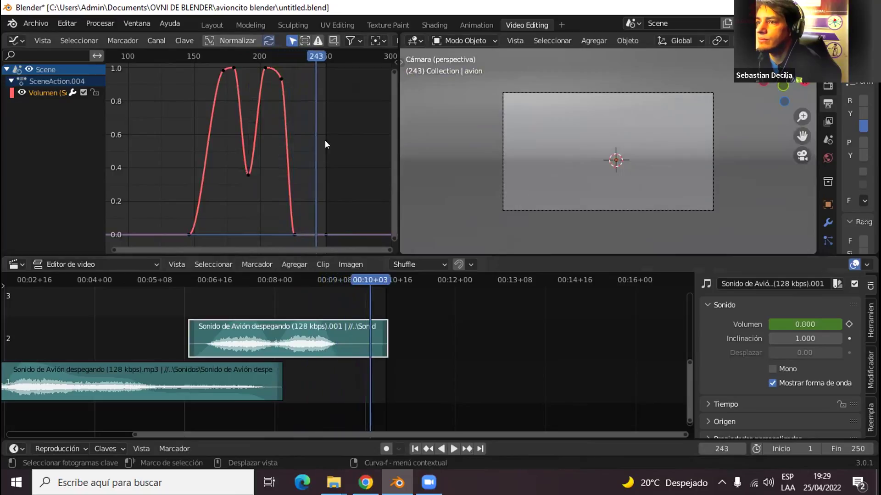
- Move the zero-volume keyframe at frame 226 13 frames later and delete the keyframe near frame 217 for a smoother fade-out
click(292, 231)
key(g)
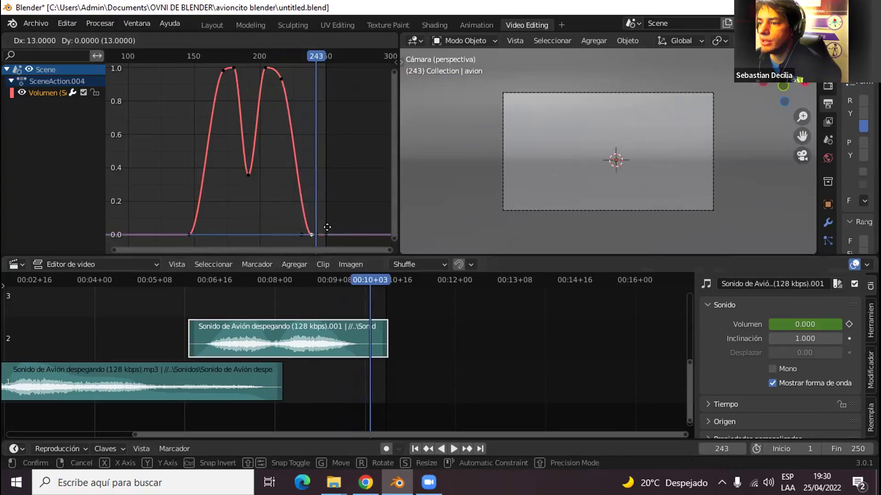
key(x)
click(327, 227)
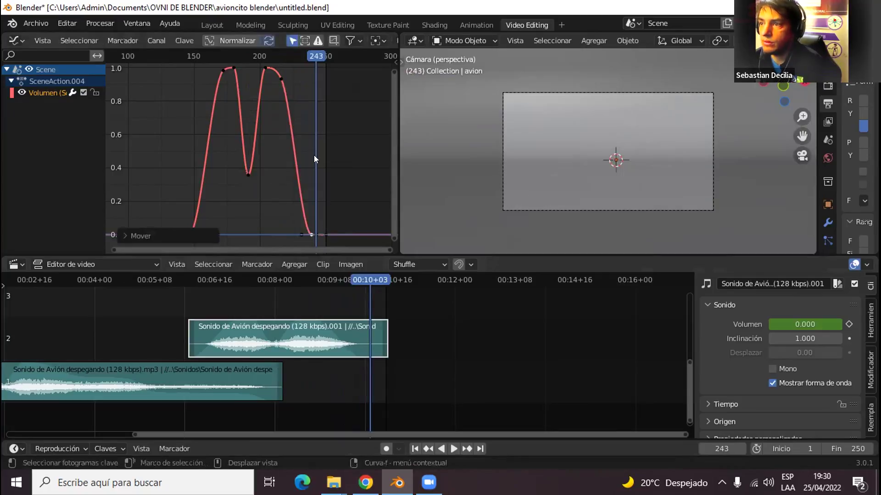
click(280, 75)
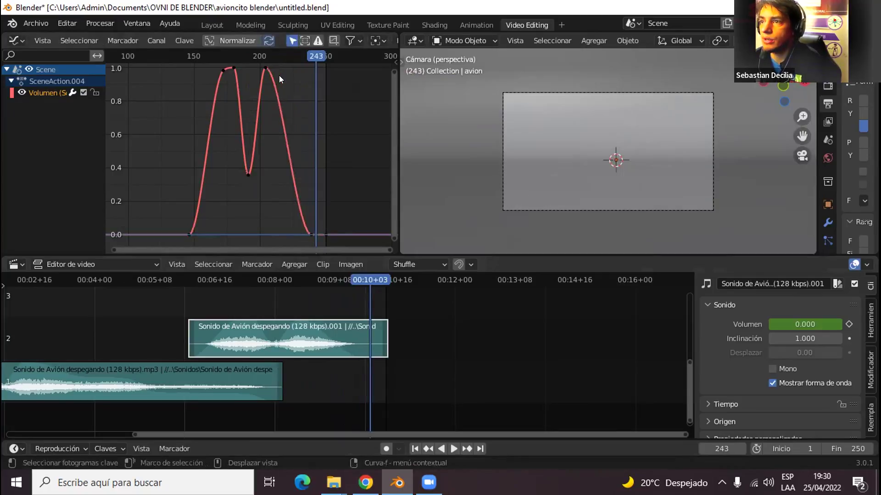
- Check playback from about frame 181 and raise the volume dip's keyframe near frame 191 to about 0.73
click(232, 53)
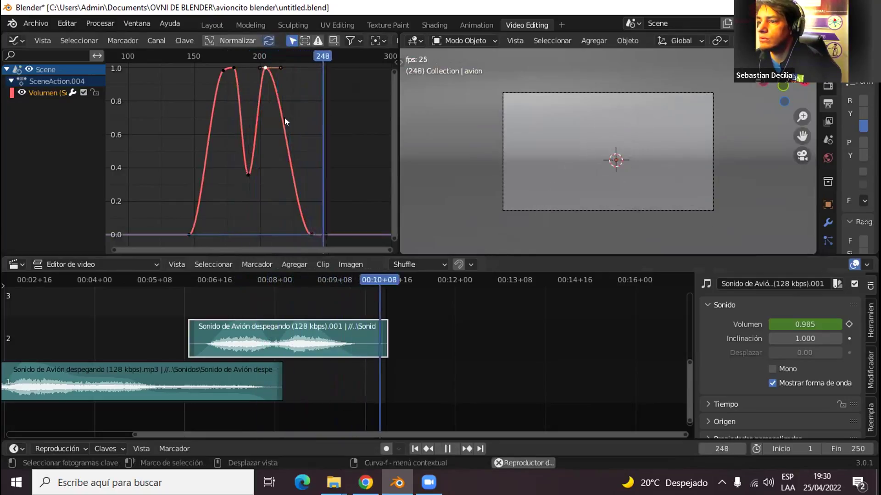
key(Escape)
click(250, 171)
key(g)
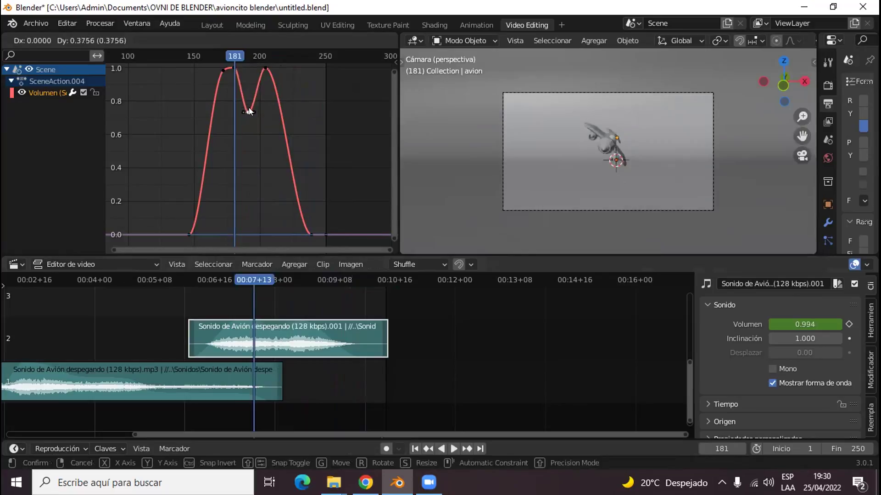
click(246, 109)
- Play the animation from frame 157 to check the shallower volume dip
click(202, 56)
key(space)
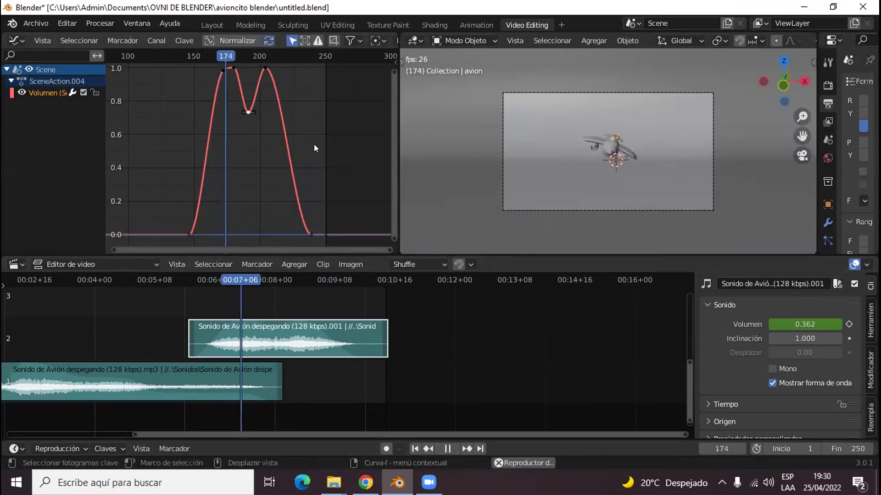
key(Escape)
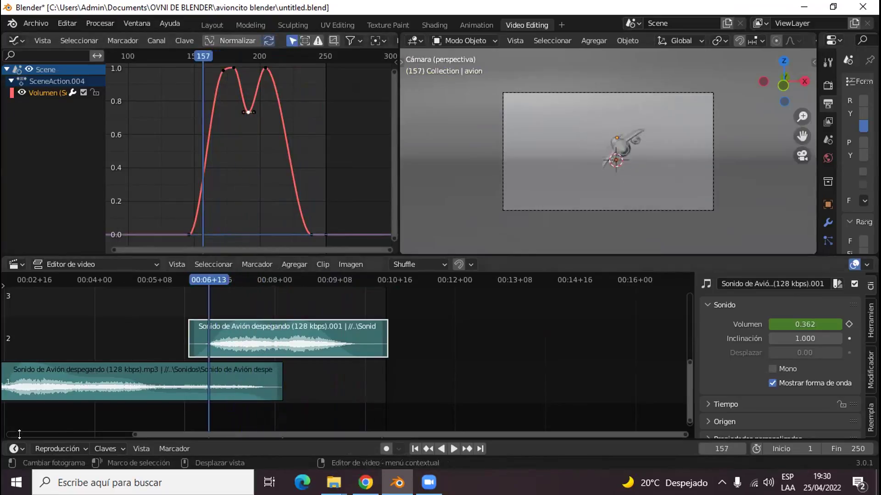
- Set the playback synchronisation mode to Omitir fotogramas
click(17, 449)
click(57, 448)
click(86, 209)
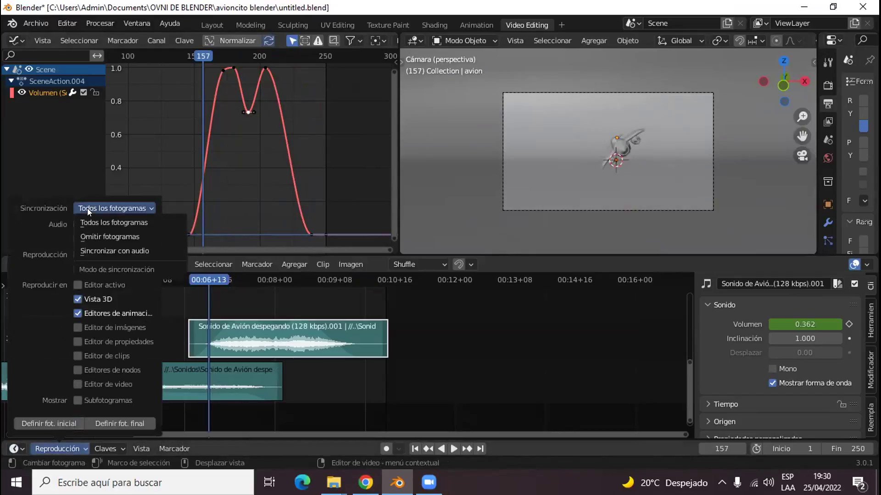
click(86, 234)
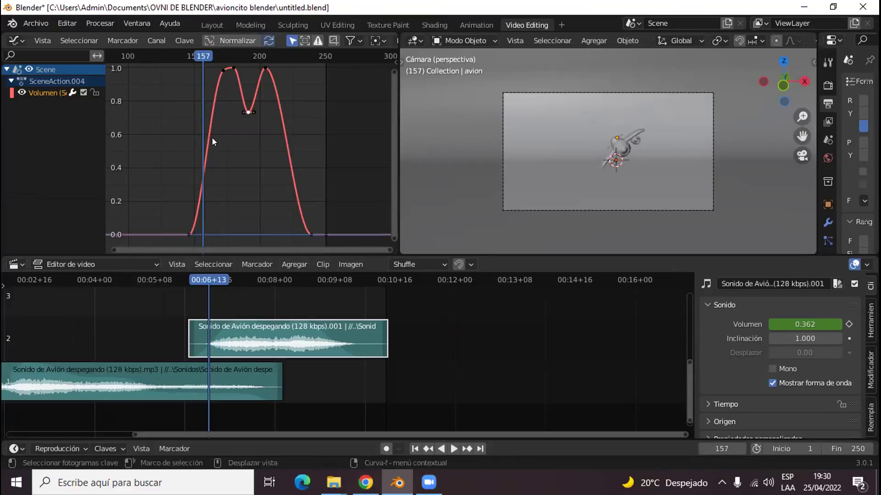
scroll(221, 166, down, 1)
middle_drag(221, 166, 290, 183)
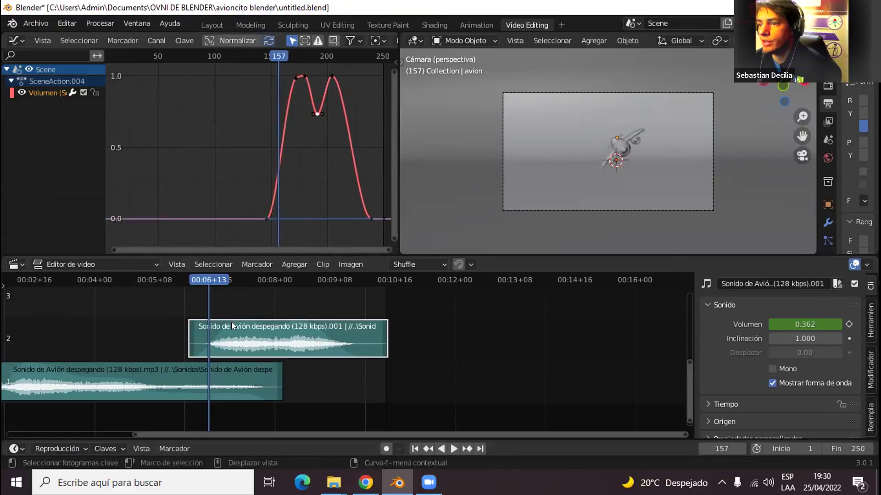
click(228, 367)
middle_drag(263, 196, 280, 199)
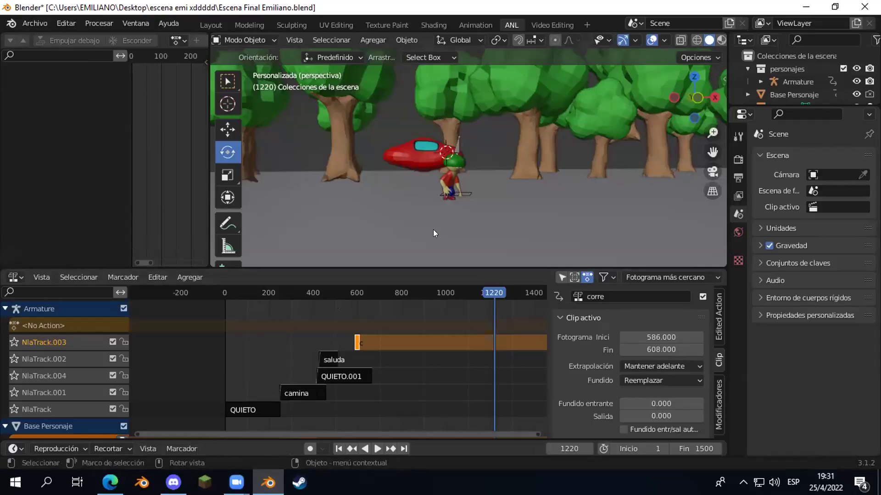
- Play back the armature's NLA animation from about frame 18 through the end of the corre strip
click(485, 302)
drag(488, 292, 227, 293)
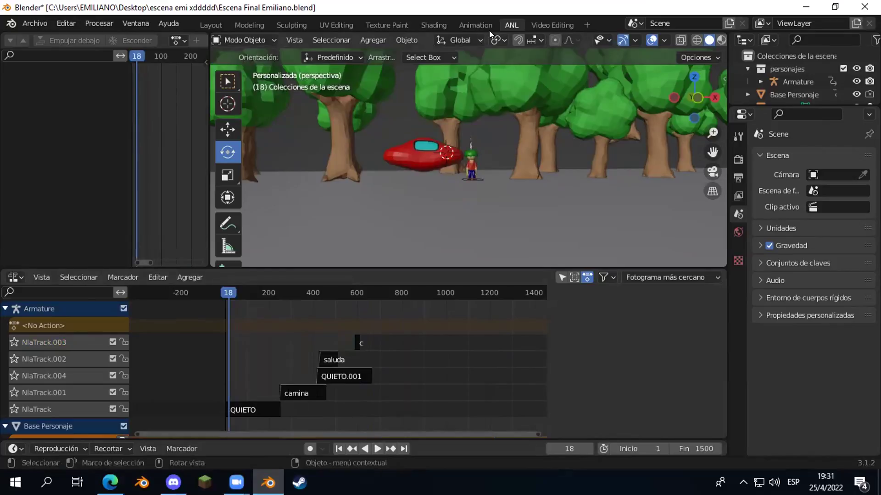
click(376, 448)
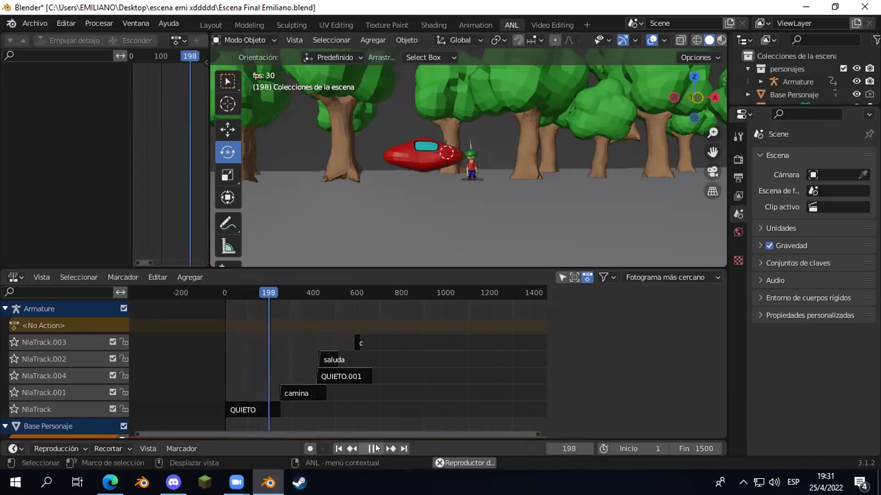
scroll(425, 387, up, 2)
scroll(424, 387, up, 4)
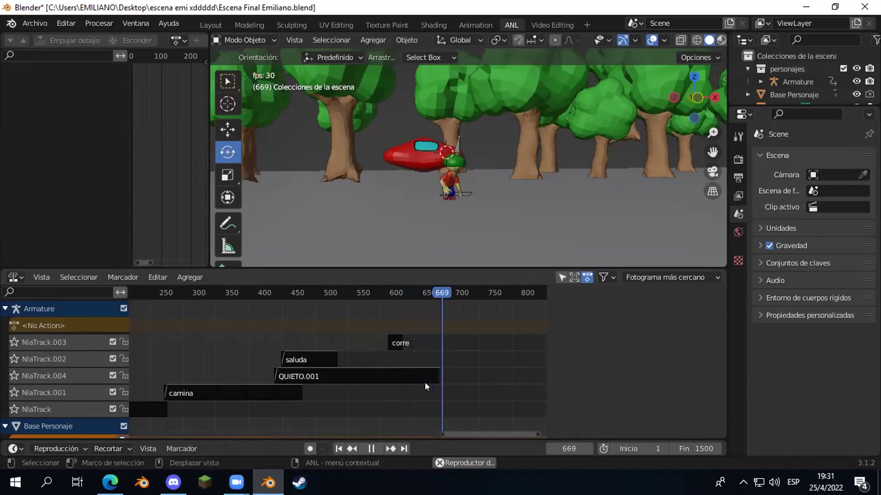
click(373, 449)
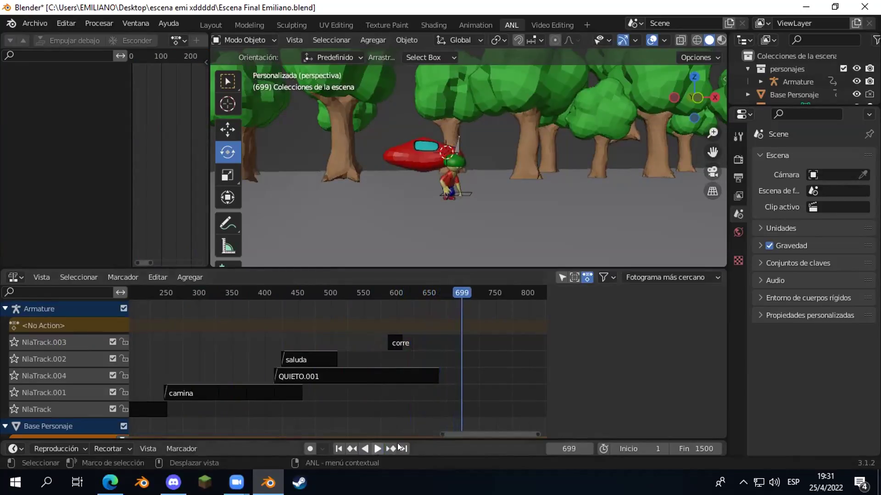
- Try moving the corre strip on NlaTrack.003 to start at frame 651, and undo the move
click(403, 350)
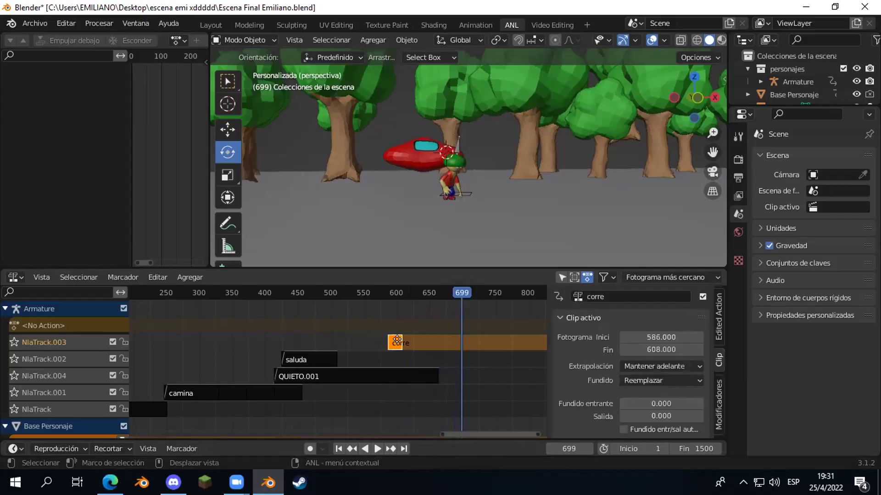
key(g)
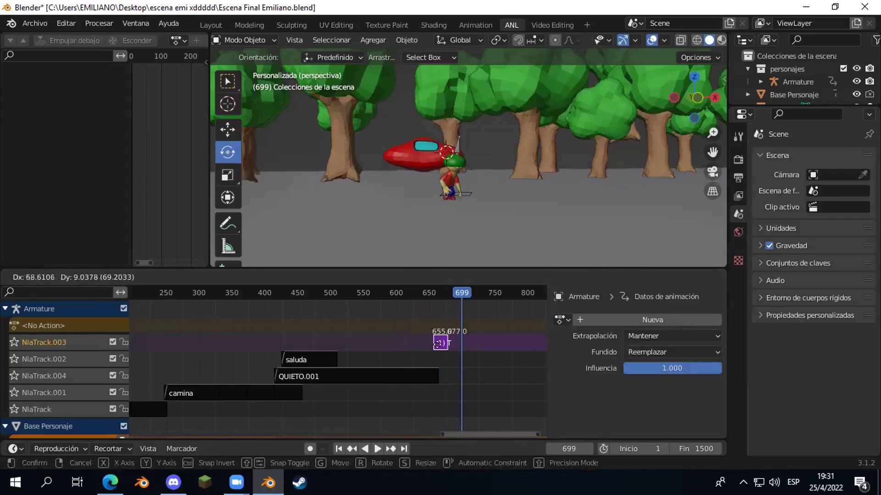
click(436, 343)
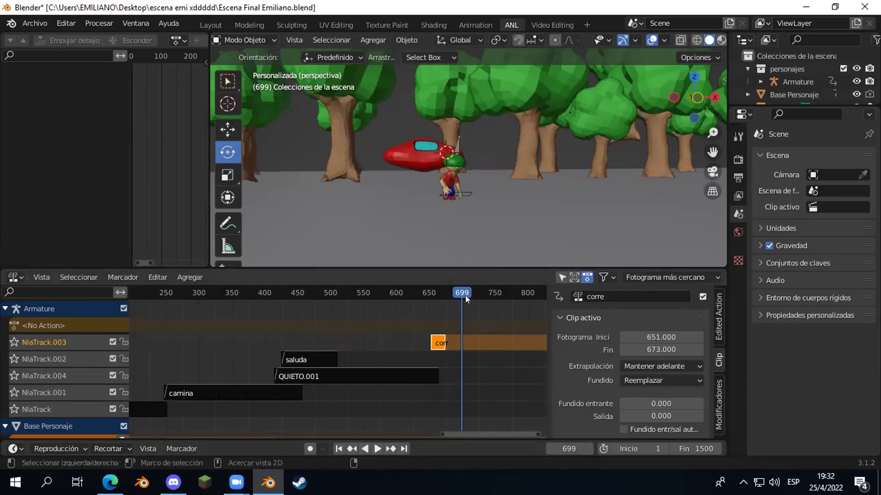
key(ctrl+z)
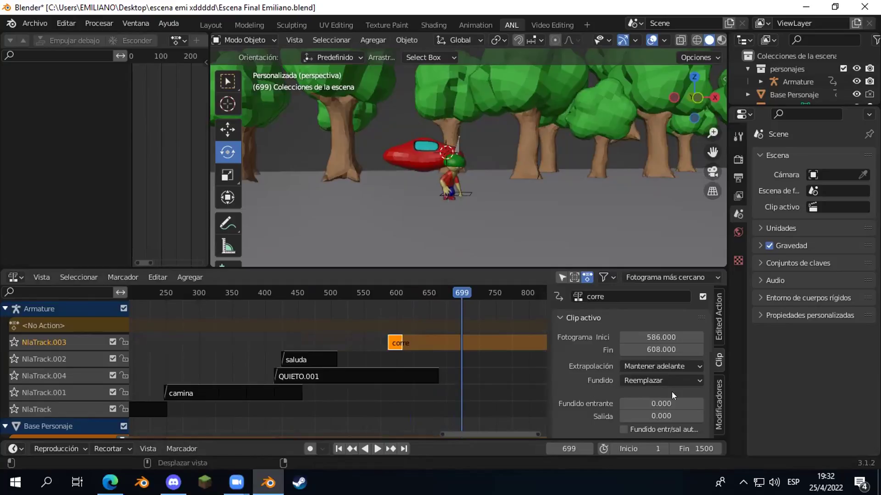
- Set the corre strip's action clip to repeat 5 times
scroll(671, 392, down, 10)
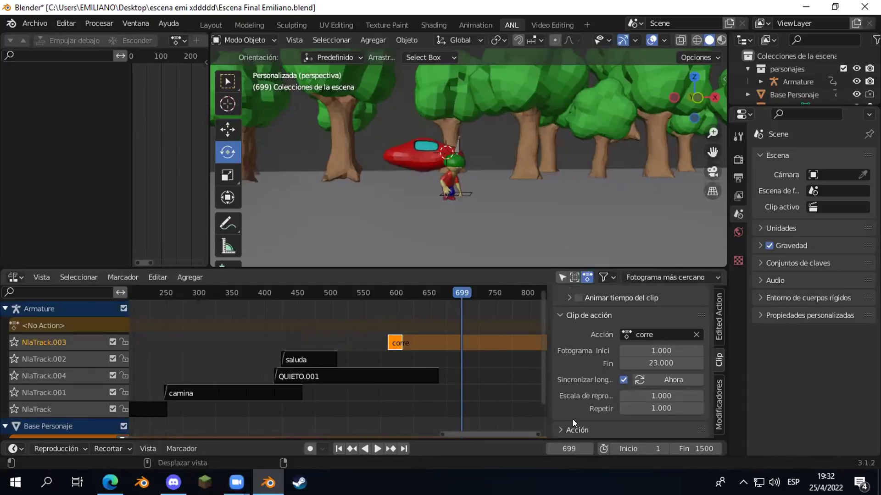
click(661, 408)
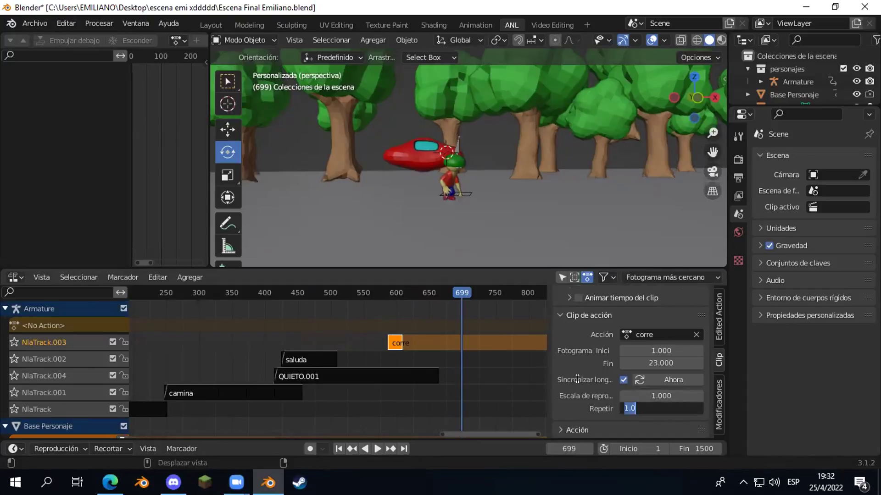
text(5)
key(Return)
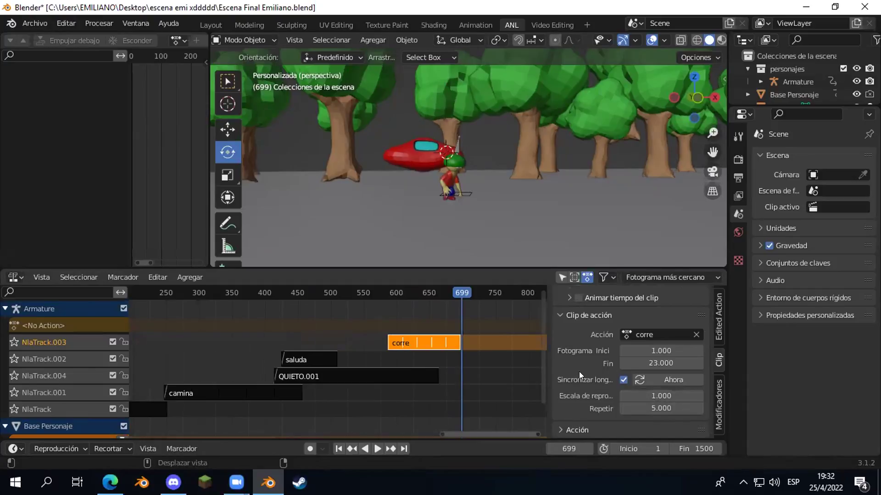
- Play back the repeated corre strip and check the character's run from another viewing angle
click(385, 293)
key(space)
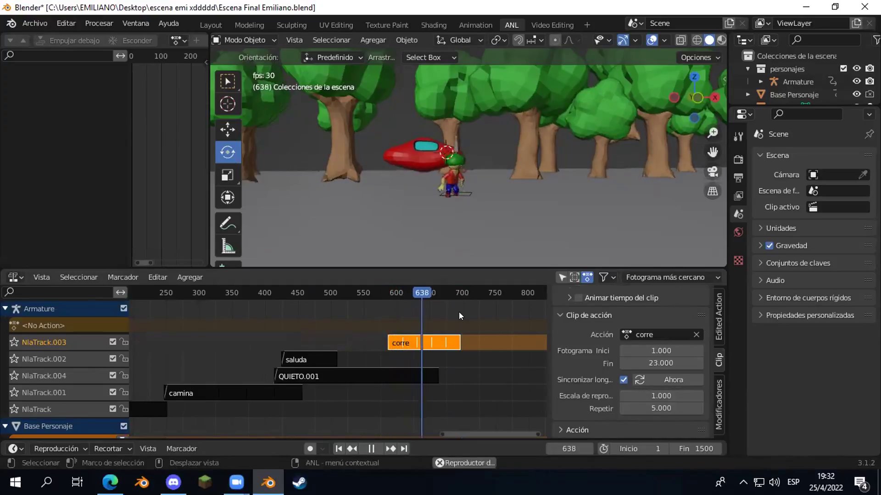
key(space)
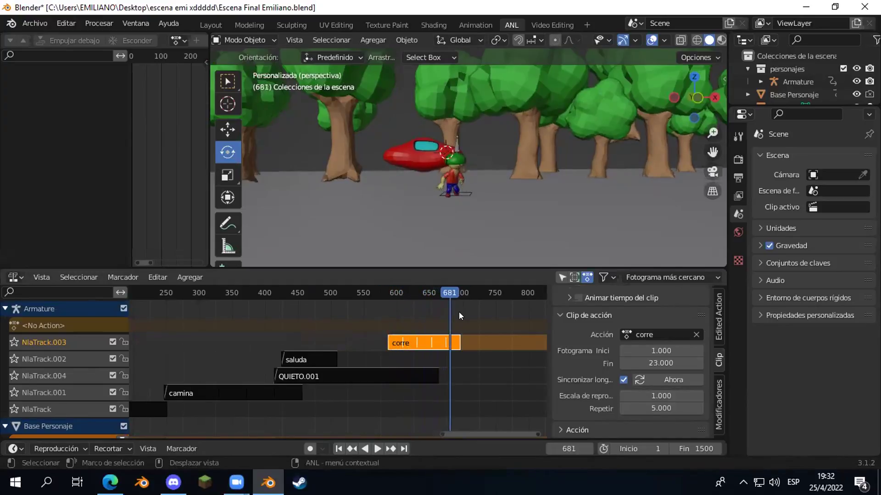
right_click(468, 239)
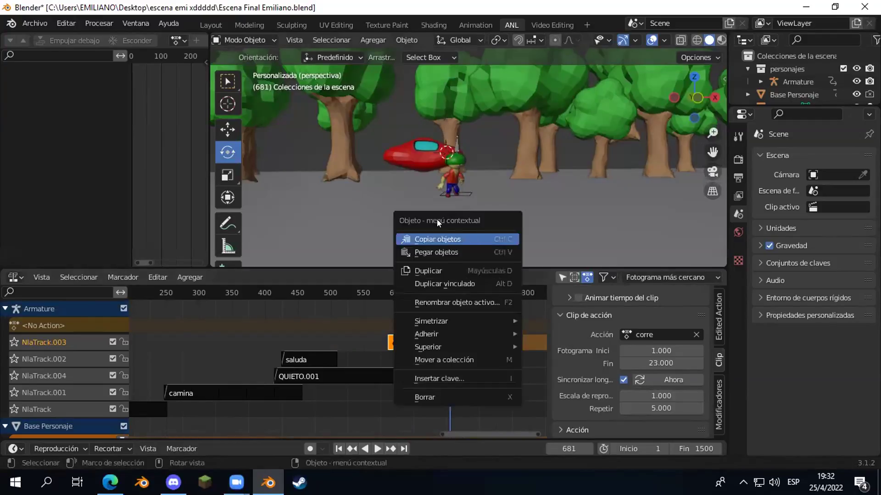
middle_drag(494, 206, 426, 234)
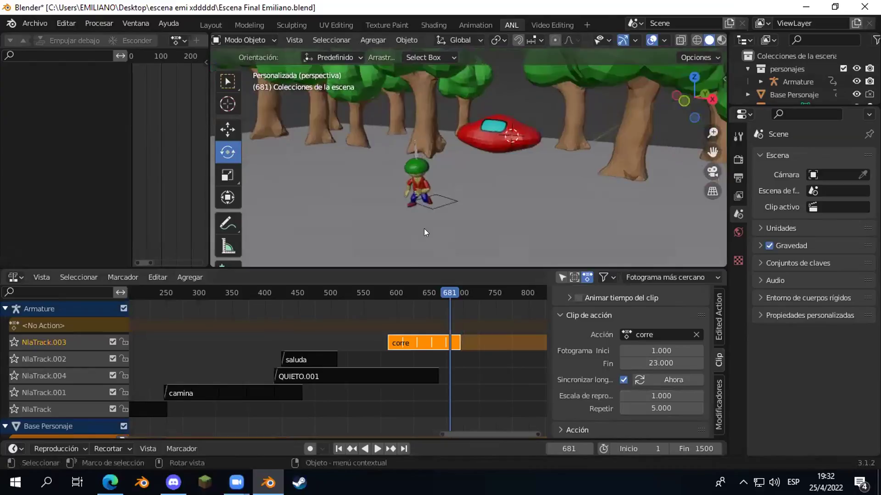
drag(391, 289, 384, 289)
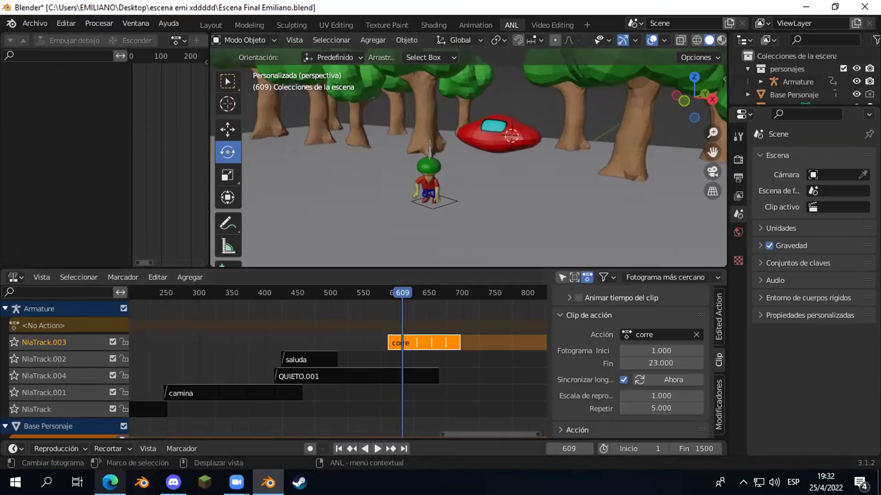
- Switch to the Edge browser and search the web for mixamo in a new tab
click(110, 482)
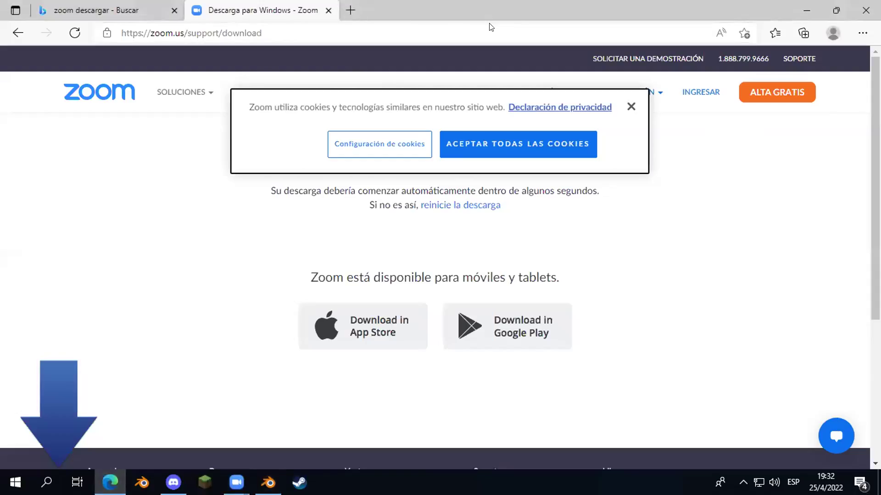
drag(226, 10, 72, 18)
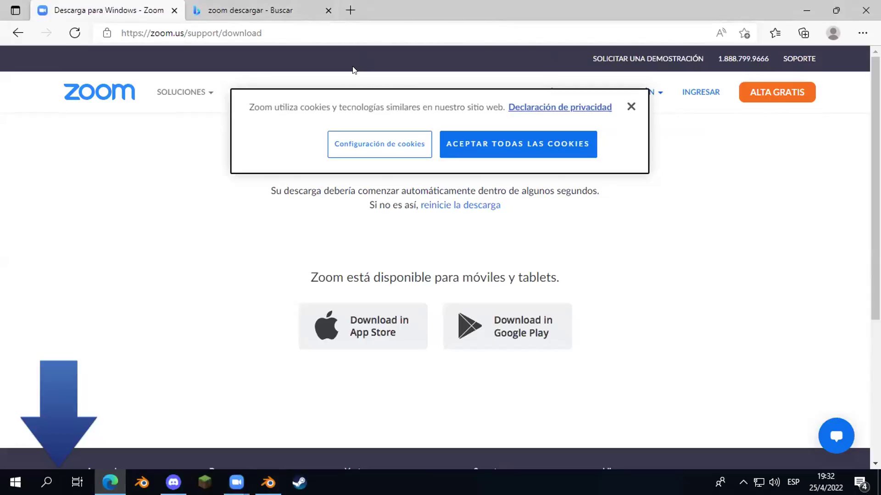
double_click(352, 22)
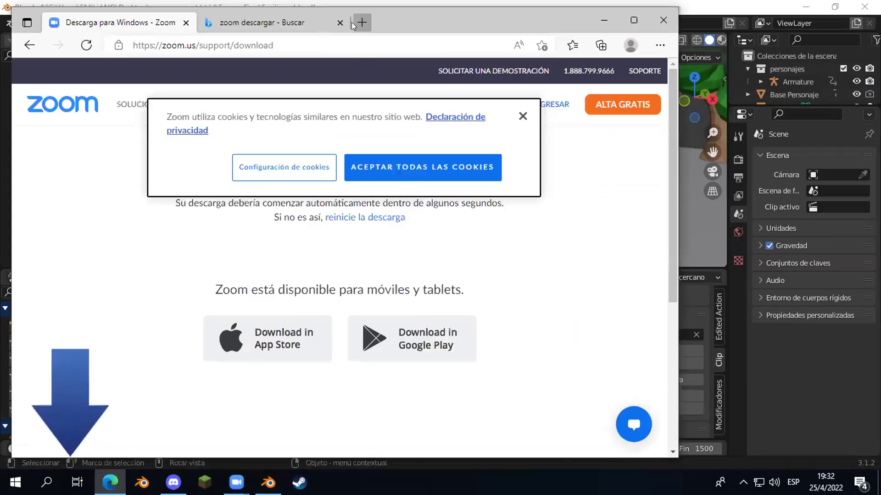
click(352, 22)
text(mixa)
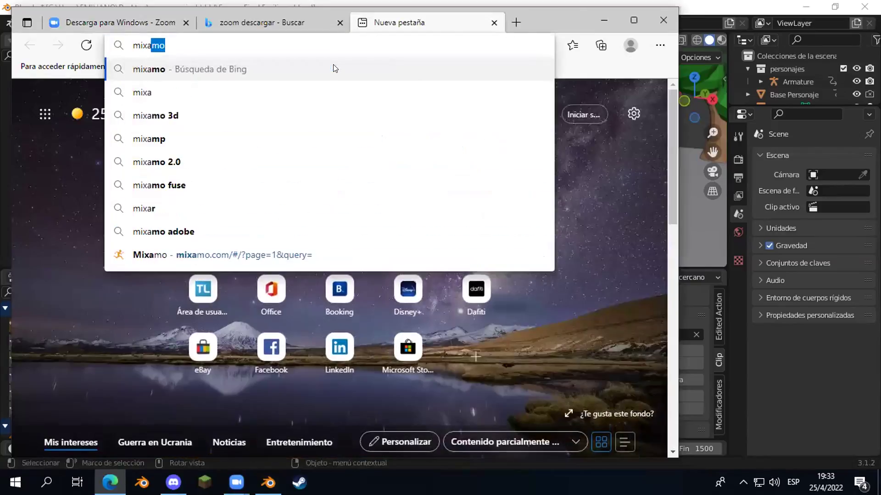
key(Return)
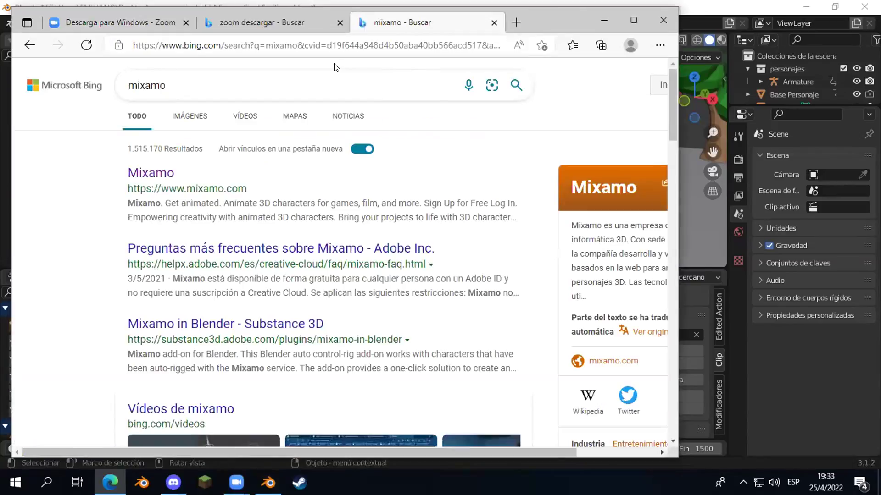
- Open the Mixamo website from the search results and sign in with the Google account
click(157, 210)
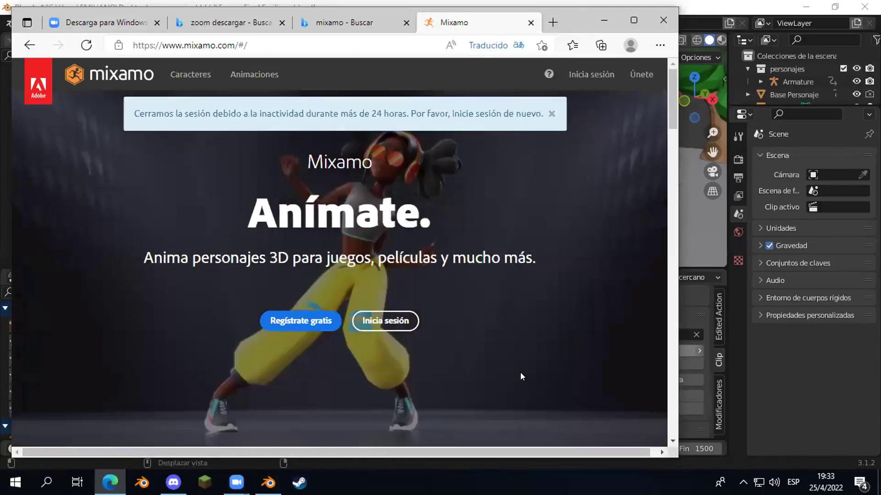
double_click(407, 317)
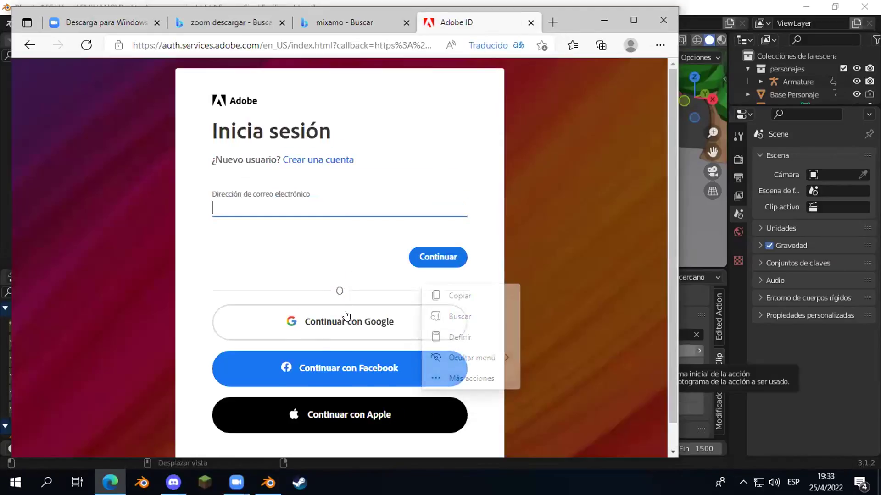
click(347, 316)
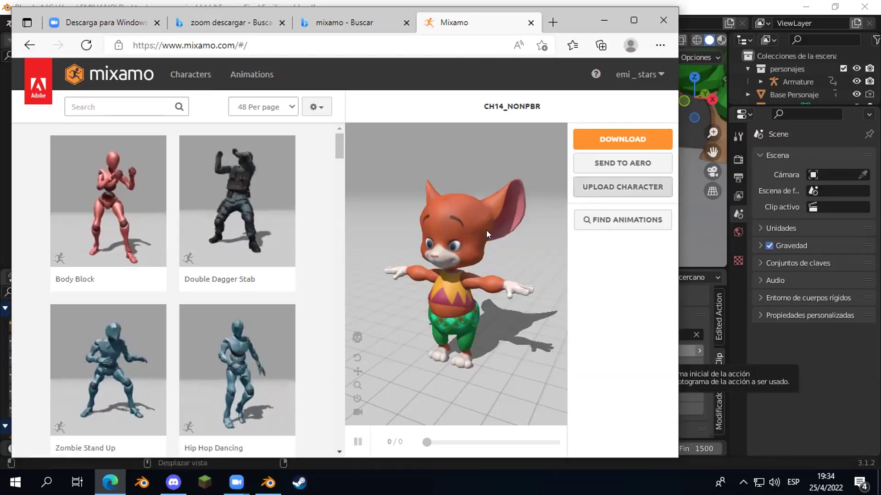
- Switch back to Blender and examine the character in front of the red spaceship up close
drag(417, 254, 434, 247)
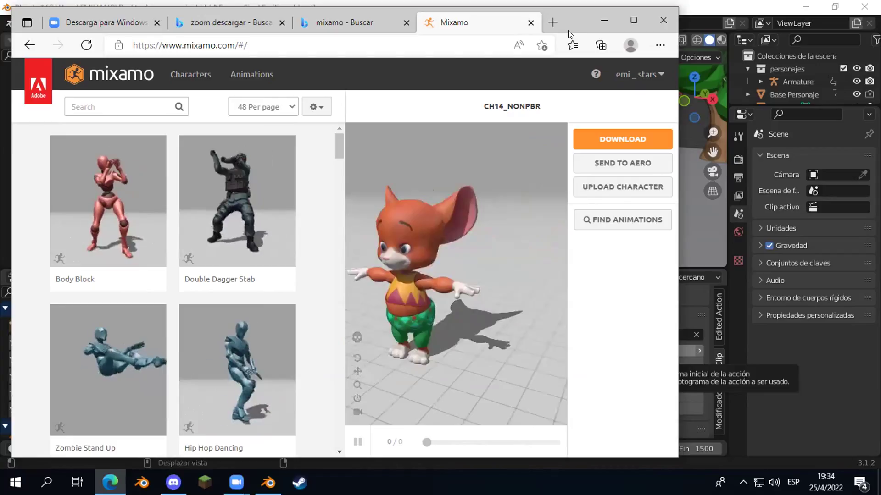
drag(588, 21, 407, 222)
click(480, 155)
scroll(504, 151, up, 2)
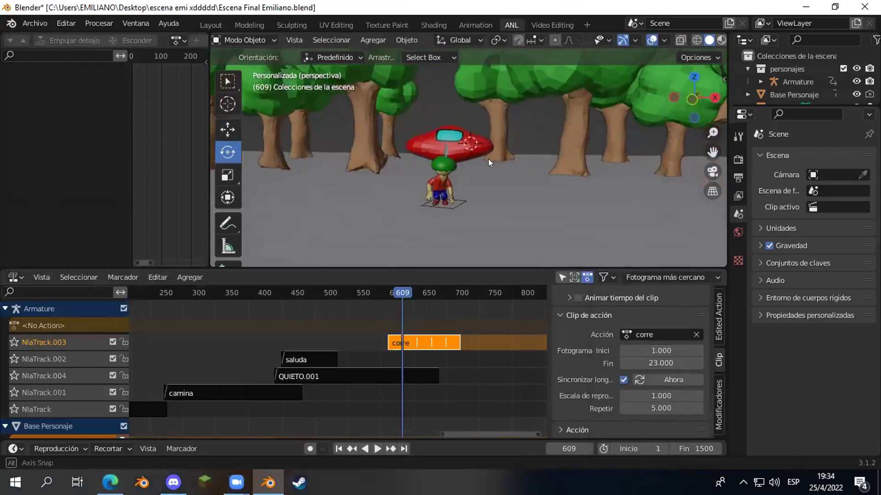
scroll(436, 171, up, 4)
scroll(427, 178, down, 3)
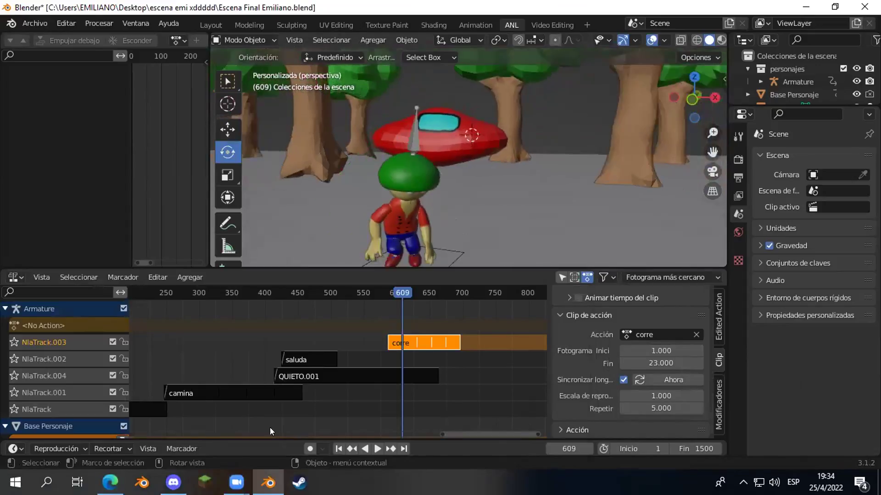
- Return to Mixamo in the browser and try to upload the Escena Final Blender file as the character
mouse_move(236, 483)
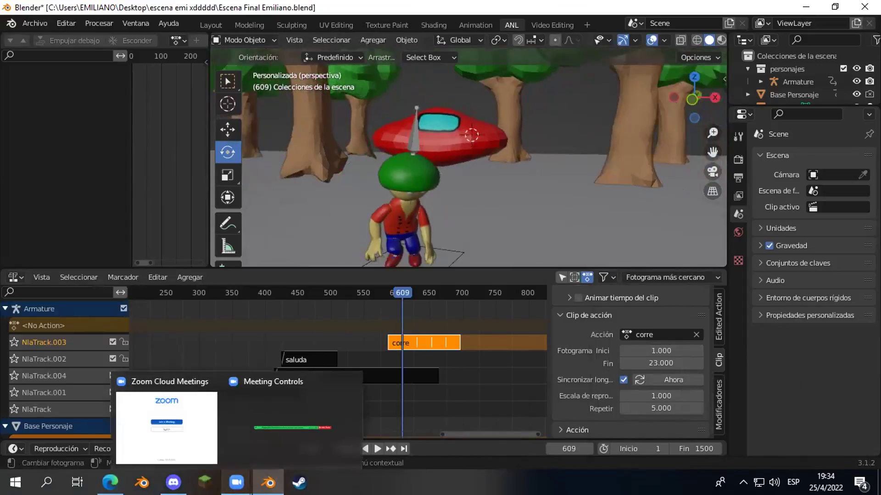
mouse_move(174, 483)
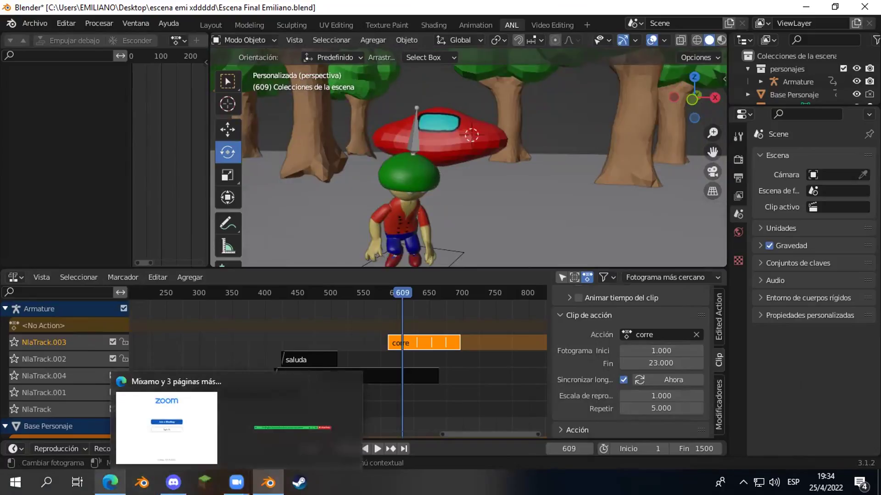
click(110, 483)
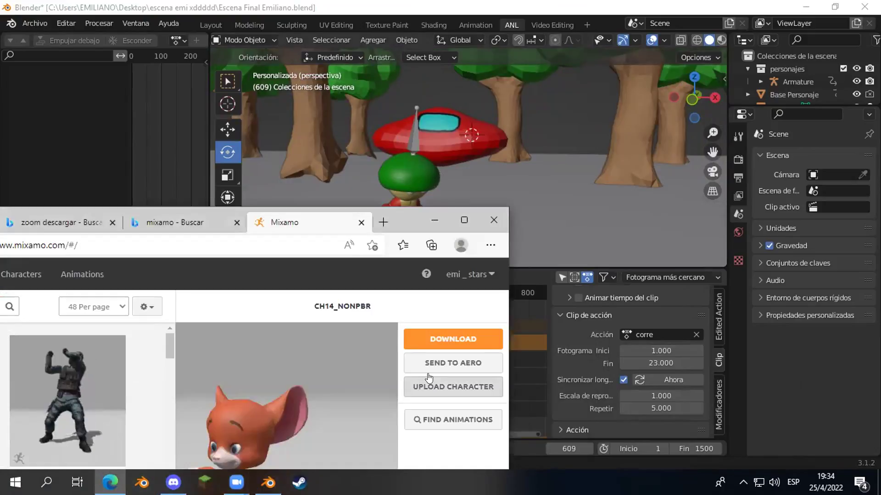
drag(501, 150, 576, 98)
click(624, 271)
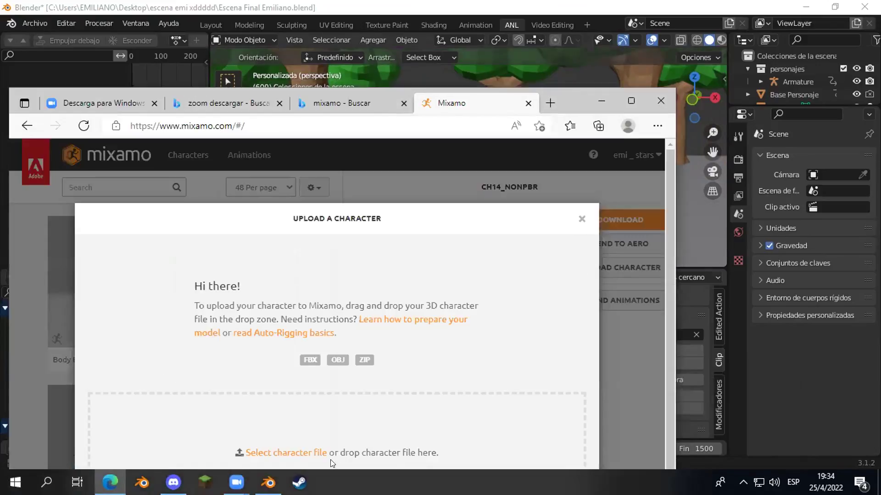
click(314, 451)
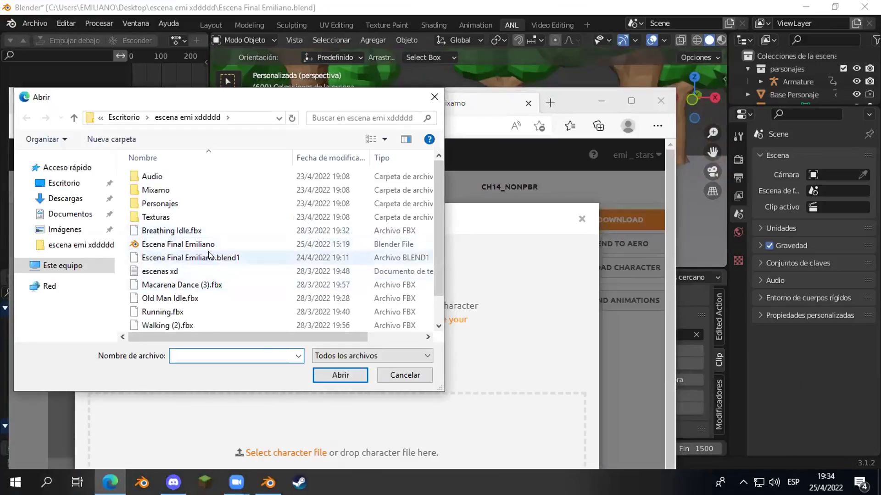
click(202, 244)
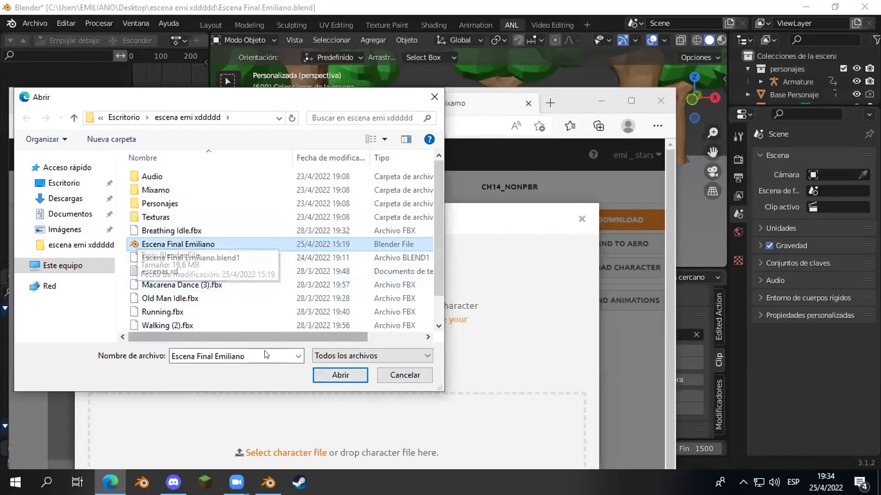
click(340, 374)
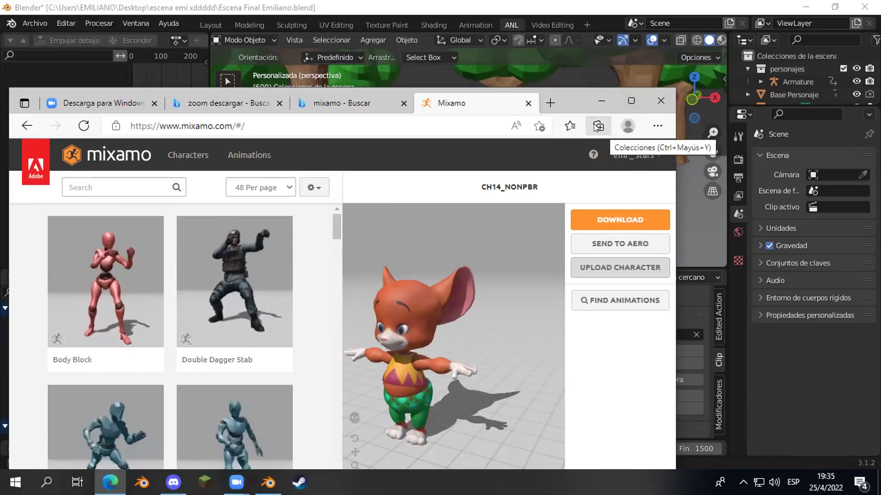
- Look through the scene folder for a character file to upload to Mixamo and delete the Escena Final .blend1 backup
click(628, 101)
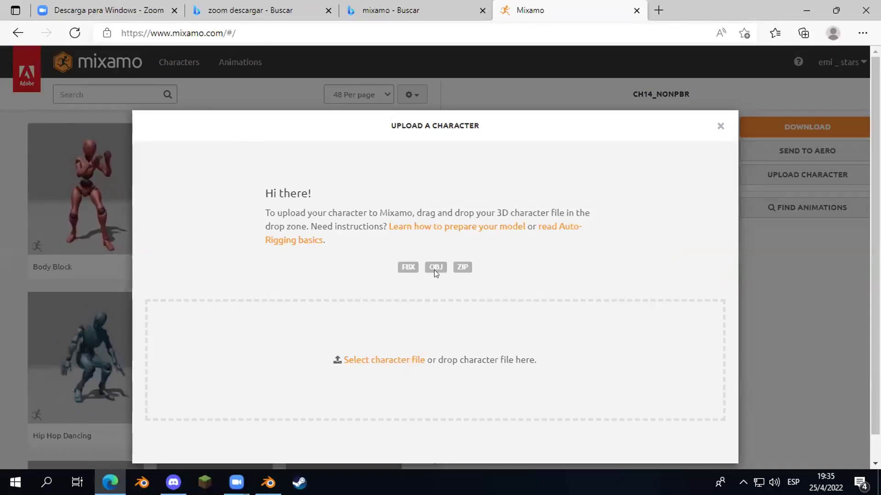
click(387, 360)
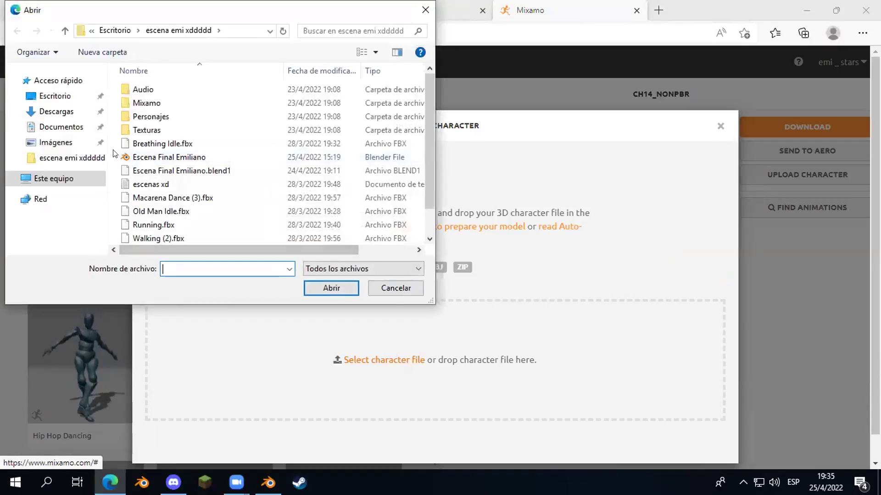
double_click(160, 116)
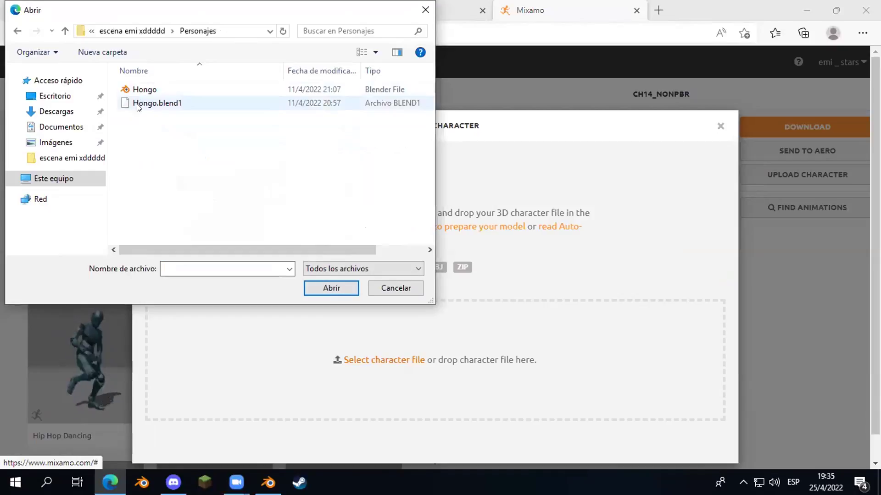
click(19, 32)
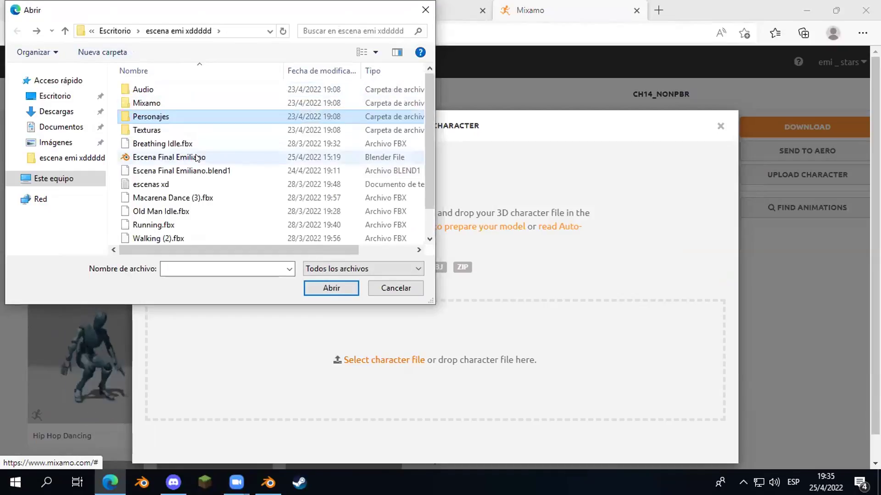
click(181, 144)
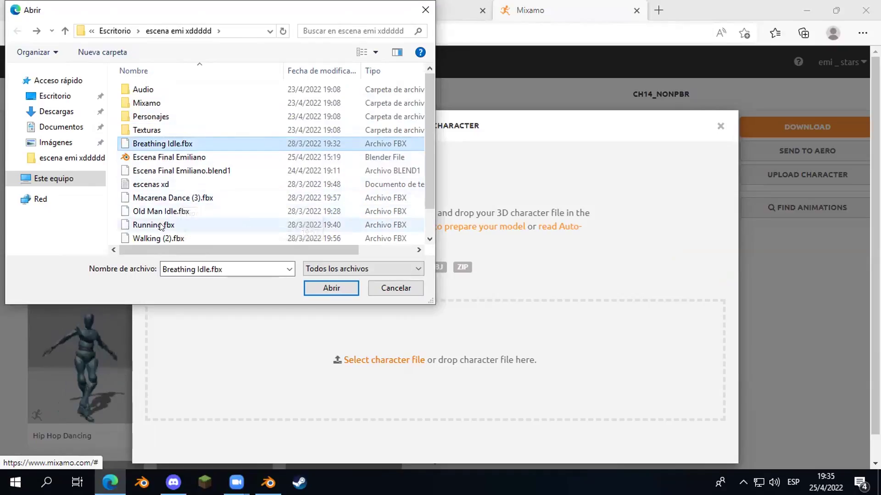
click(183, 225)
scroll(191, 218, down, 1)
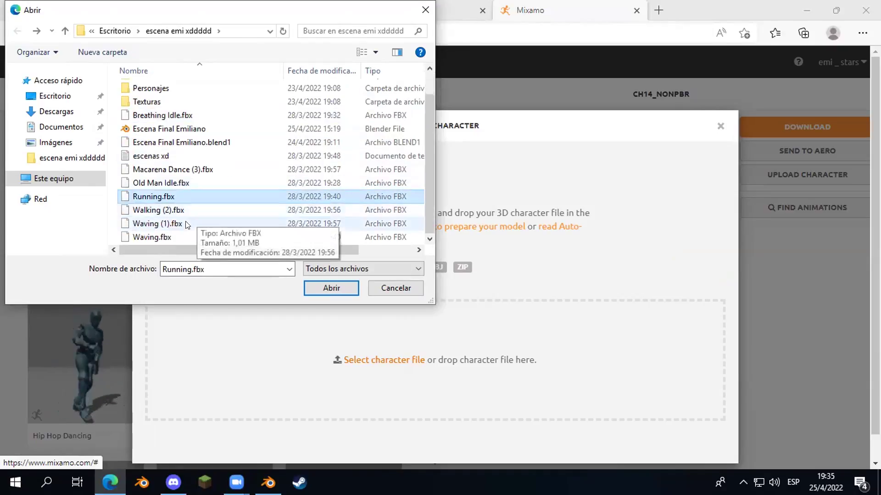
click(171, 144)
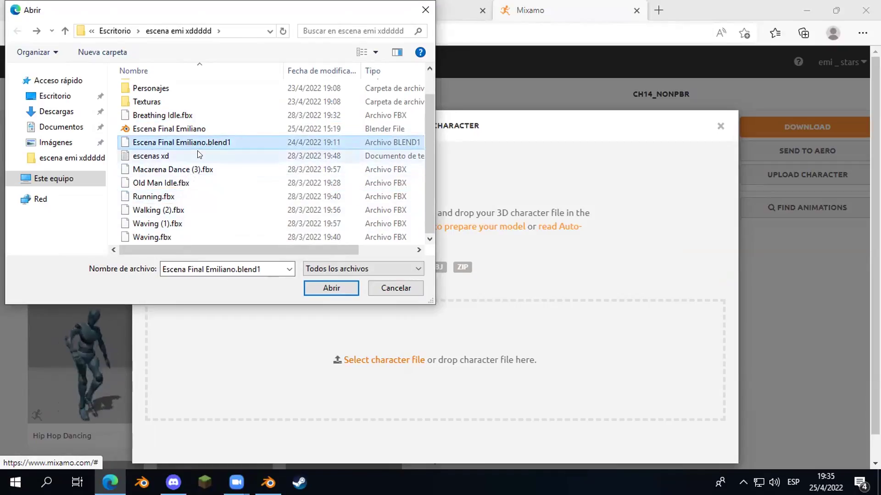
key(Delete)
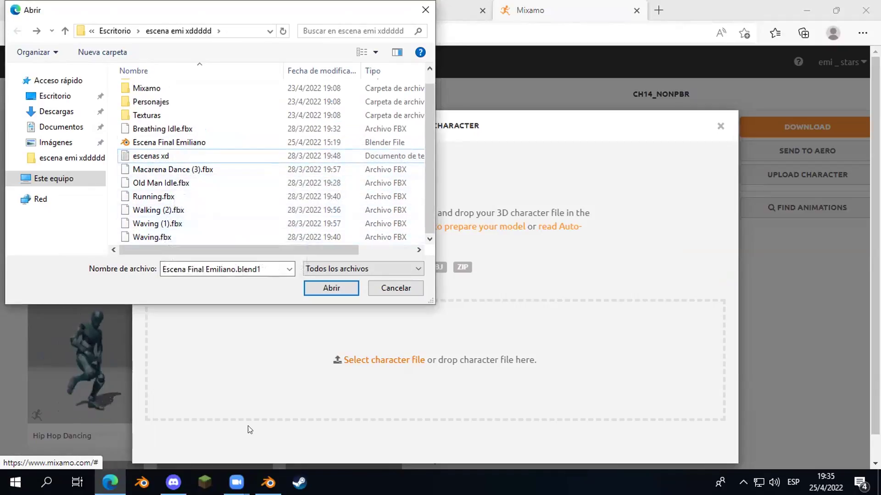
- Switch to Blender, put the character's armature in rest position (En reposo) and select the Hongo mesh
click(268, 481)
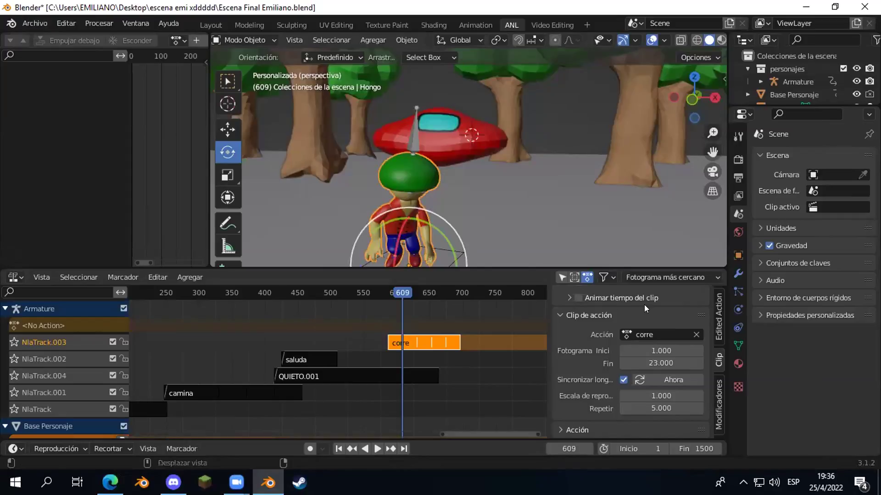
click(414, 141)
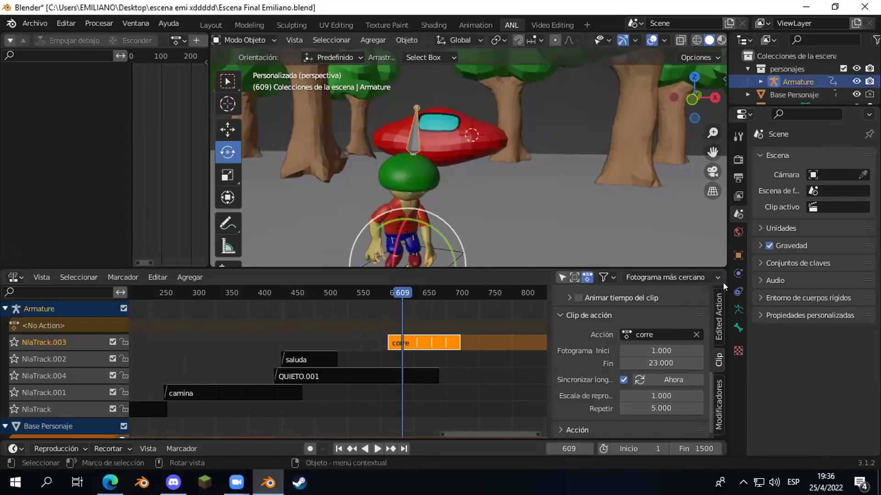
click(738, 309)
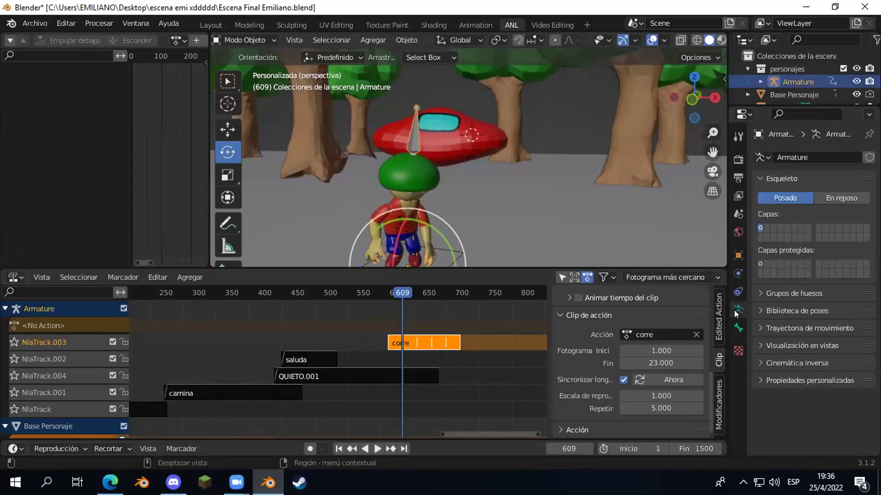
click(817, 197)
click(415, 156)
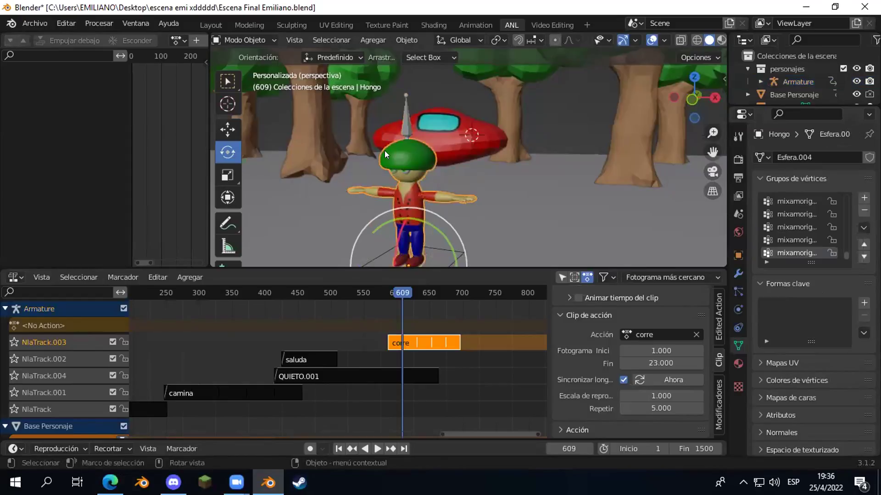
- Export the scene as an FBX file named Personaje Hongo.fbx into the Mixamo folder
click(31, 22)
mouse_move(74, 209)
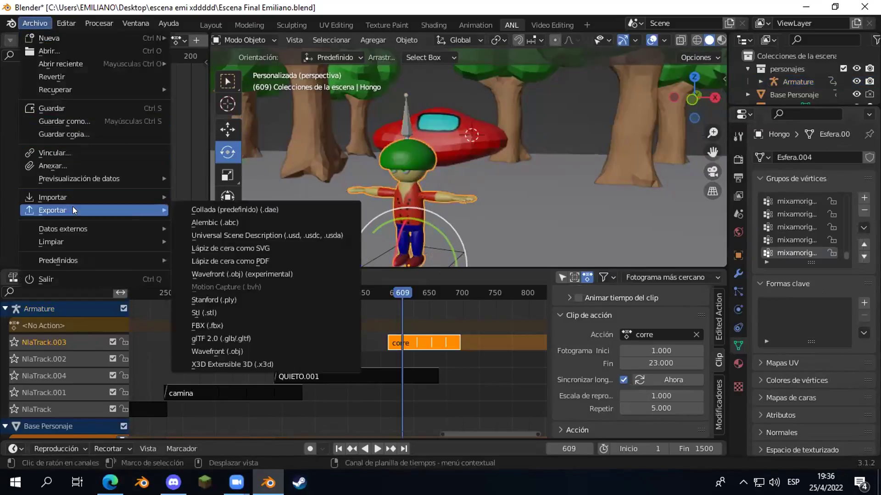
click(227, 323)
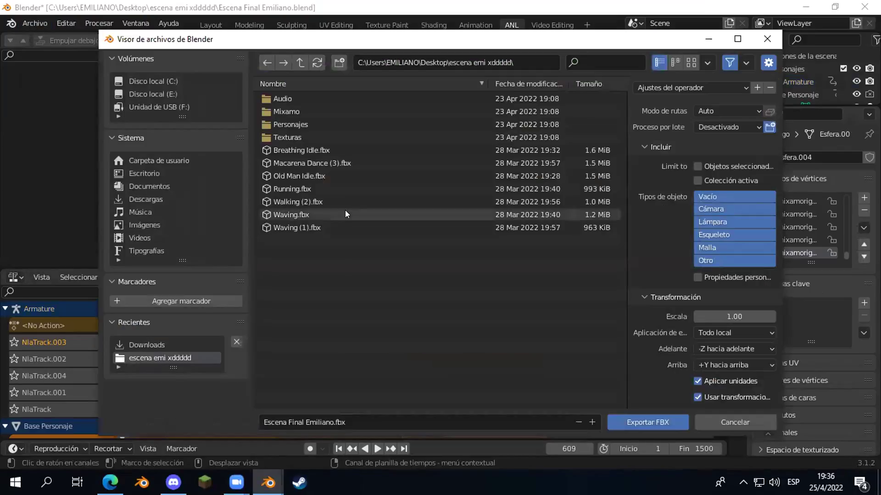
click(345, 421)
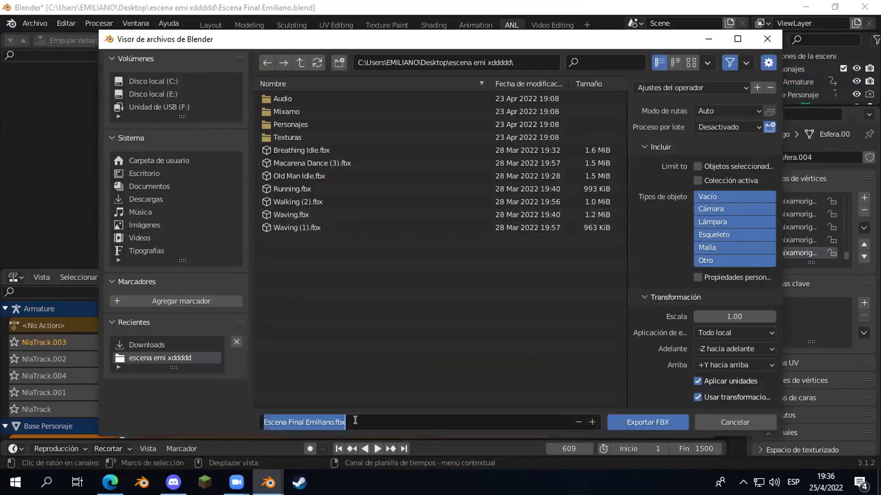
click(329, 421)
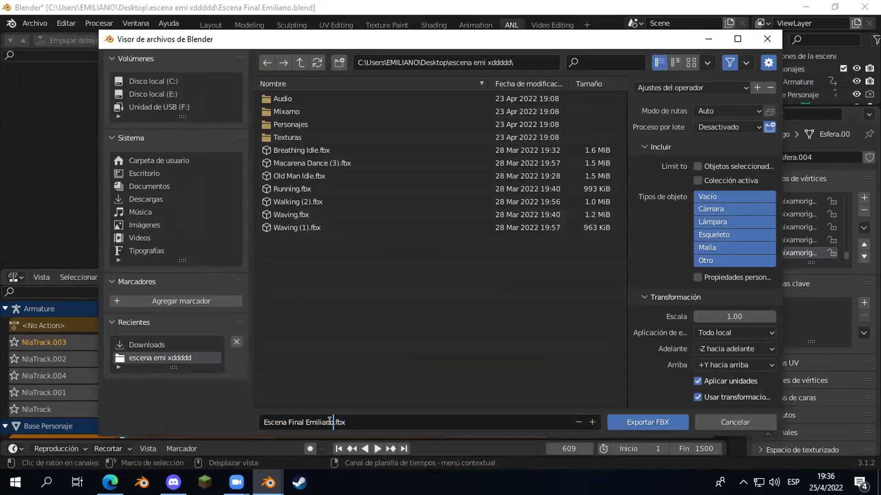
drag(329, 421, 243, 413)
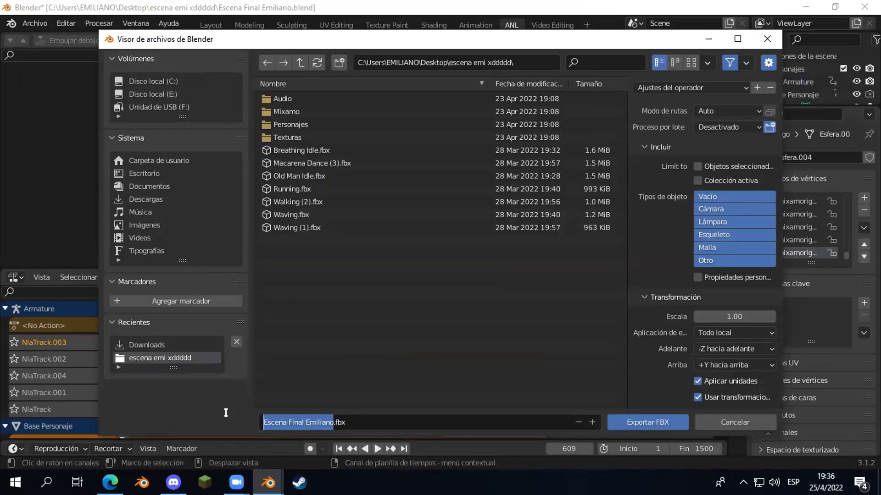
text(Personaje Hongo)
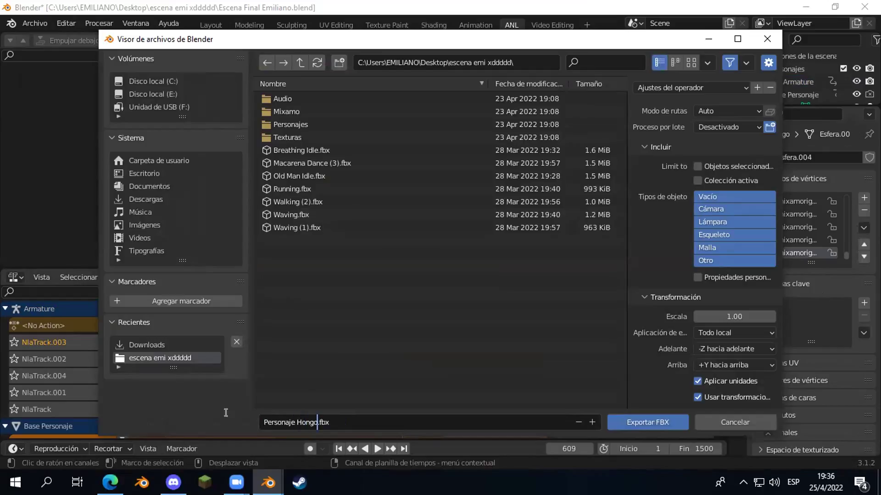
click(290, 112)
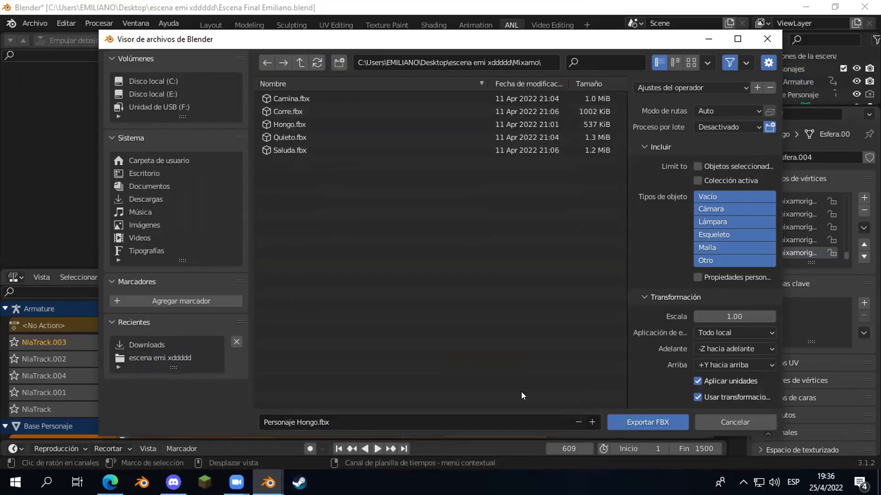
click(634, 422)
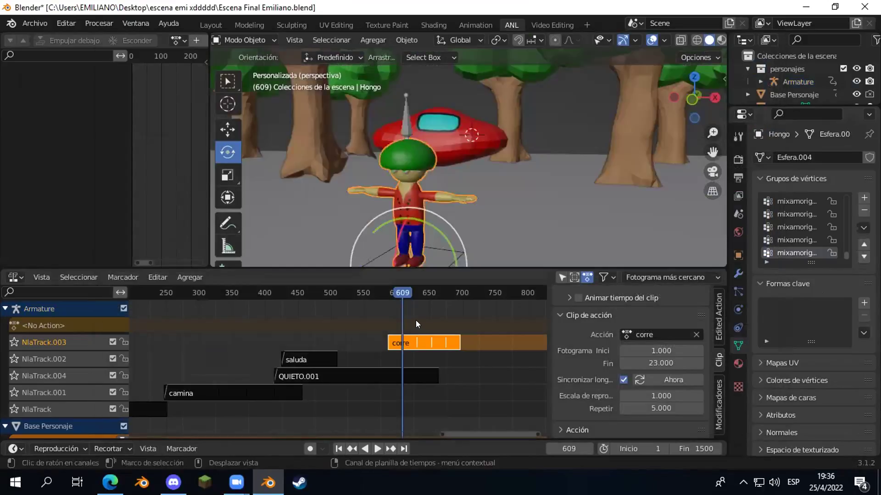
- Return to Mixamo in the browser and check the scene's Mixamo folder for the exported character file
mouse_move(173, 482)
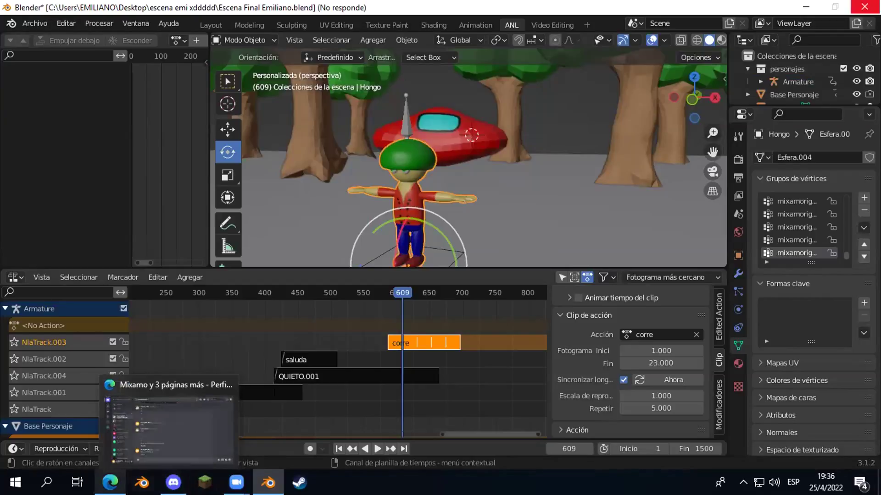
click(115, 460)
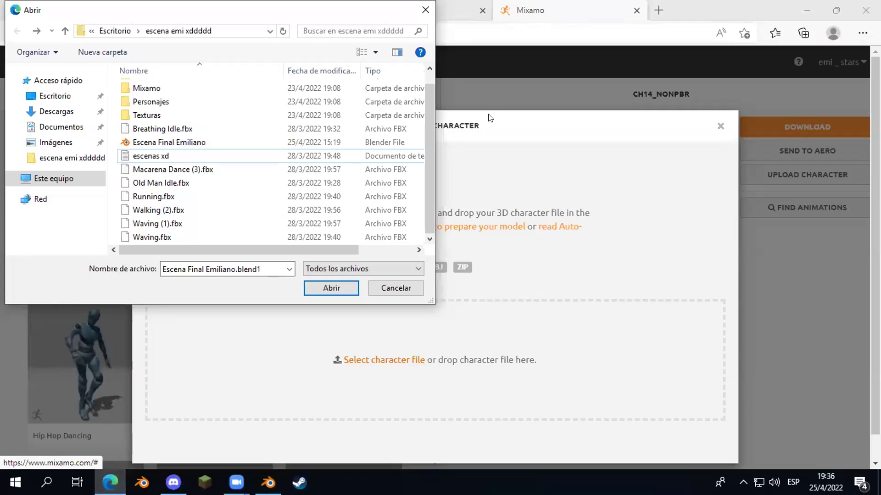
click(61, 96)
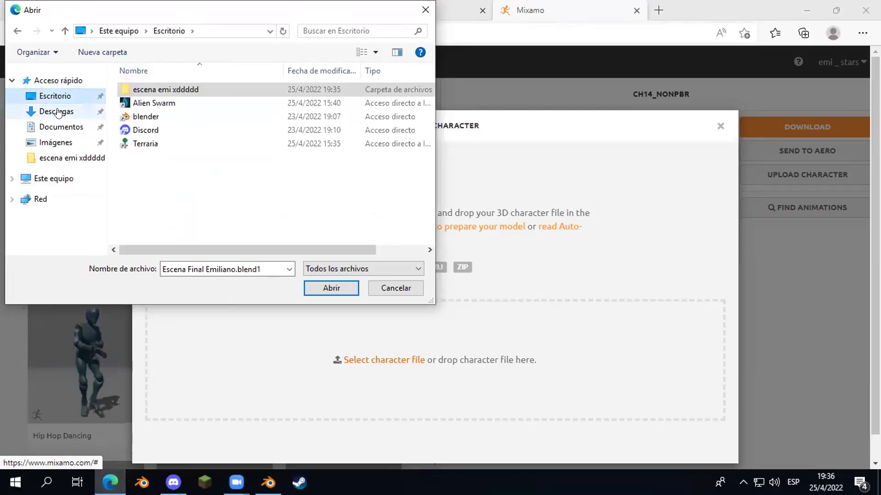
double_click(147, 90)
double_click(165, 109)
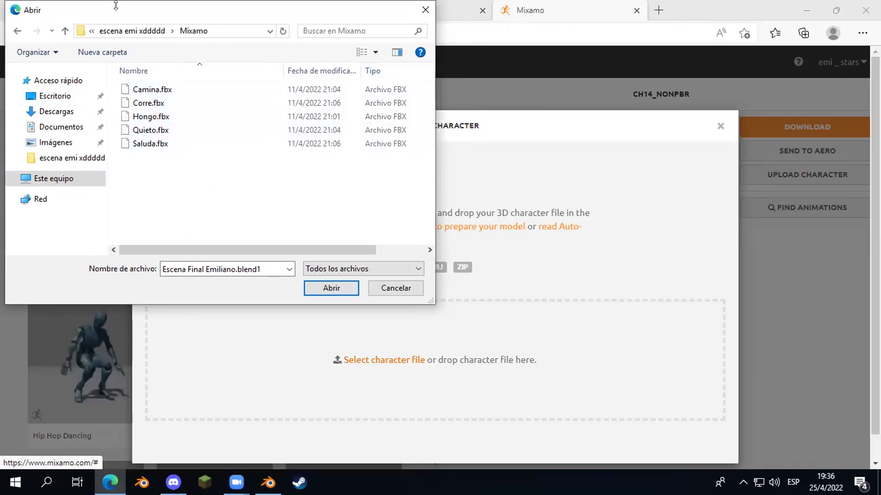
drag(115, 5, 116, 95)
click(424, 99)
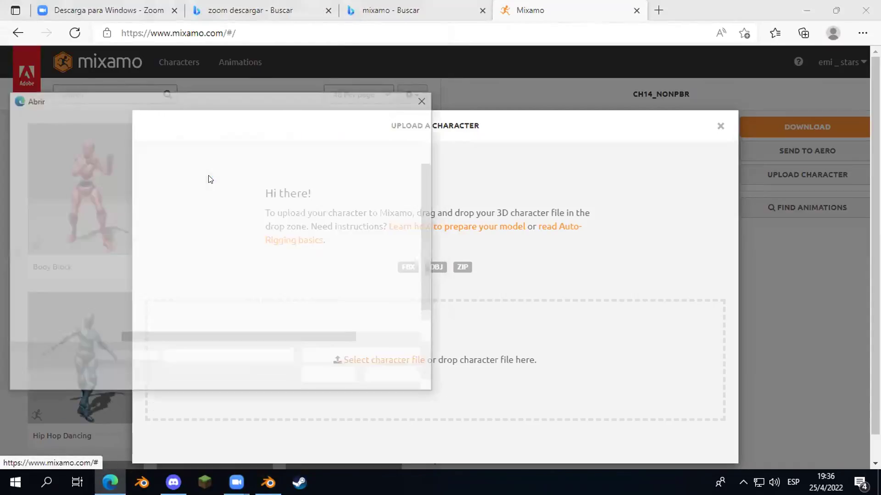
- Try to upload Personaje Hongo.fbx from the Mixamo folder as the character, and close the Auto-Rigger
double_click(146, 208)
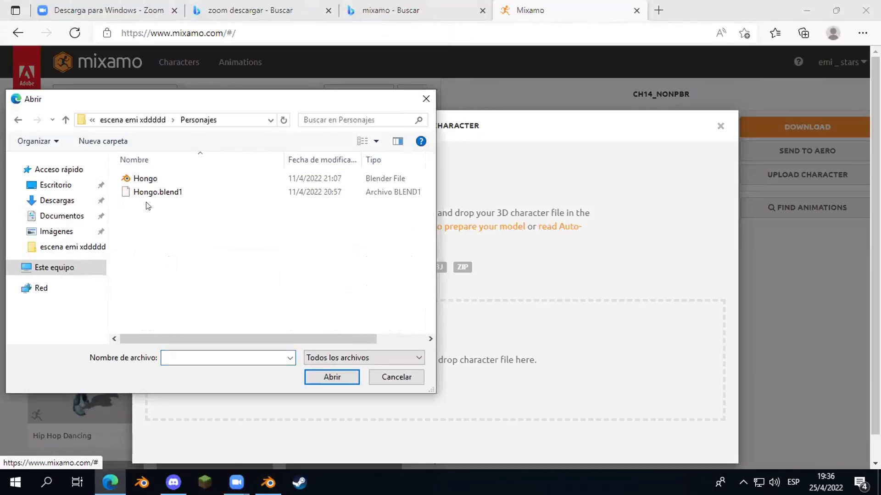
click(17, 120)
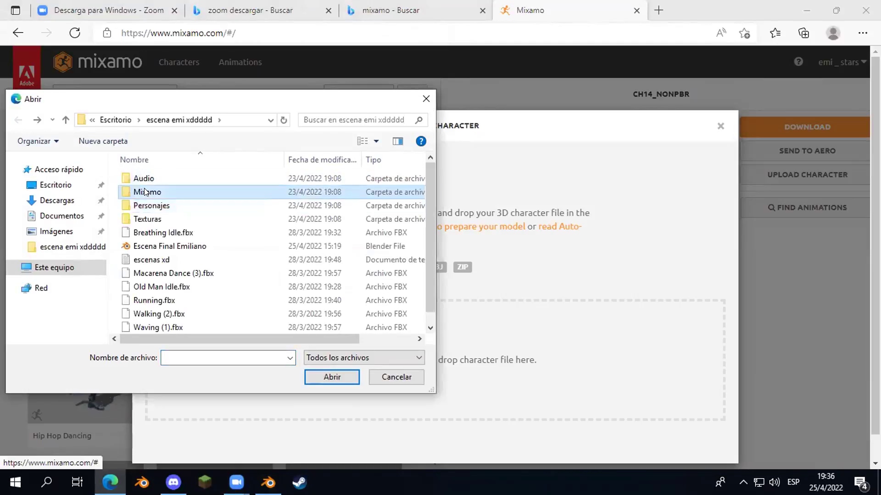
double_click(183, 188)
click(169, 220)
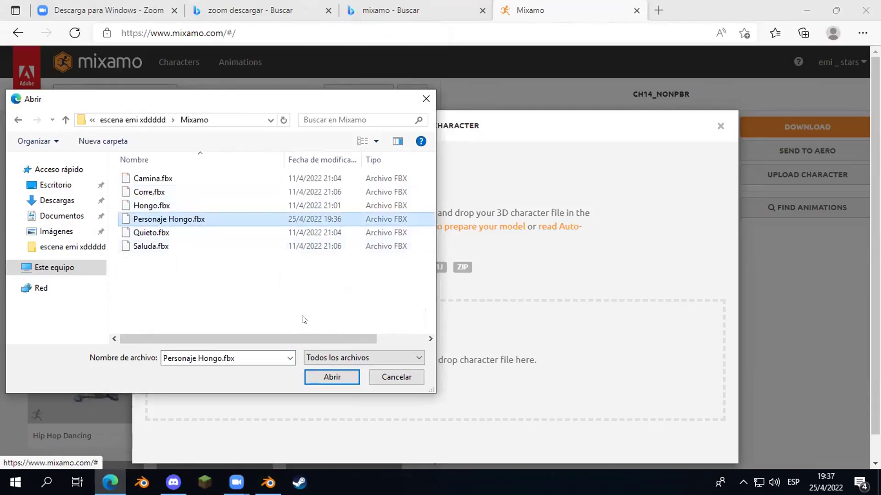
click(328, 378)
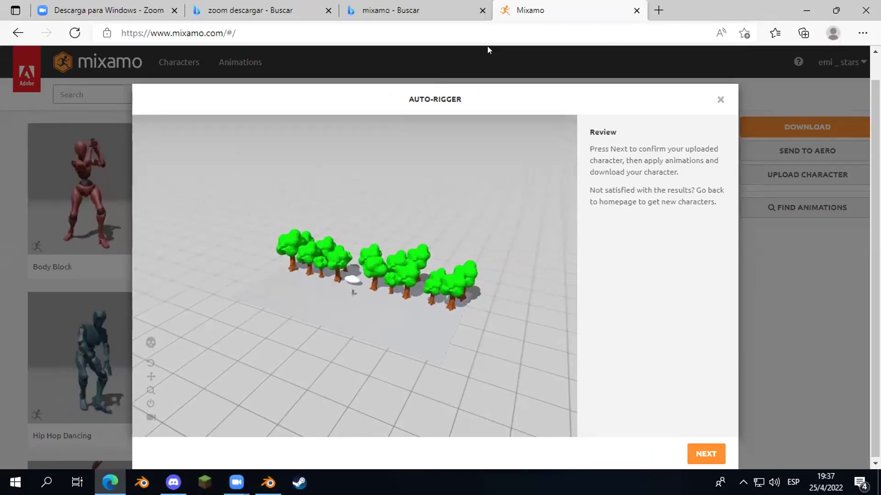
click(720, 100)
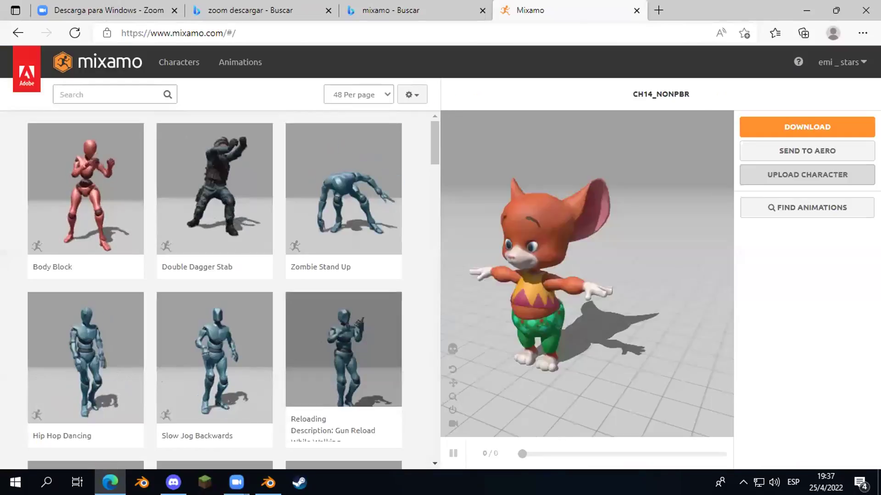
- Switch to Blender and re-export the Hongo mesh as FBX over Personaje Hongo.fbx, limited to selected objects (Objetos seleccionados)
key(alt+Tab)
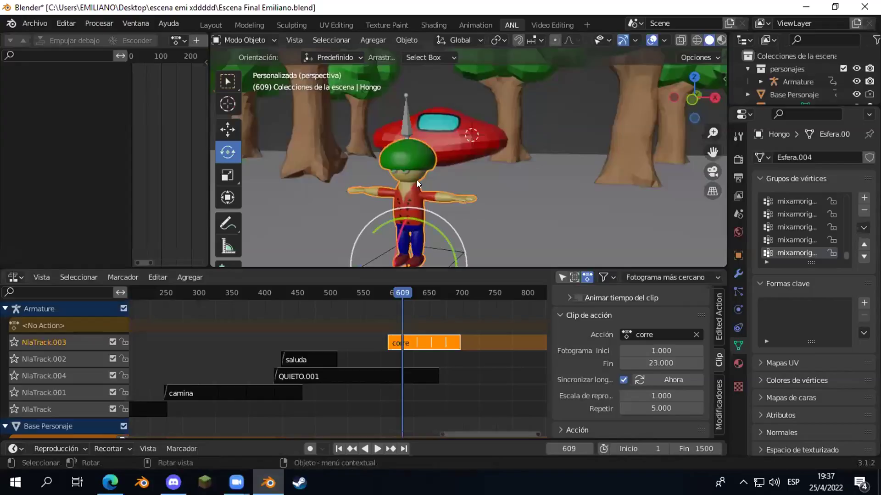
click(33, 21)
mouse_move(64, 208)
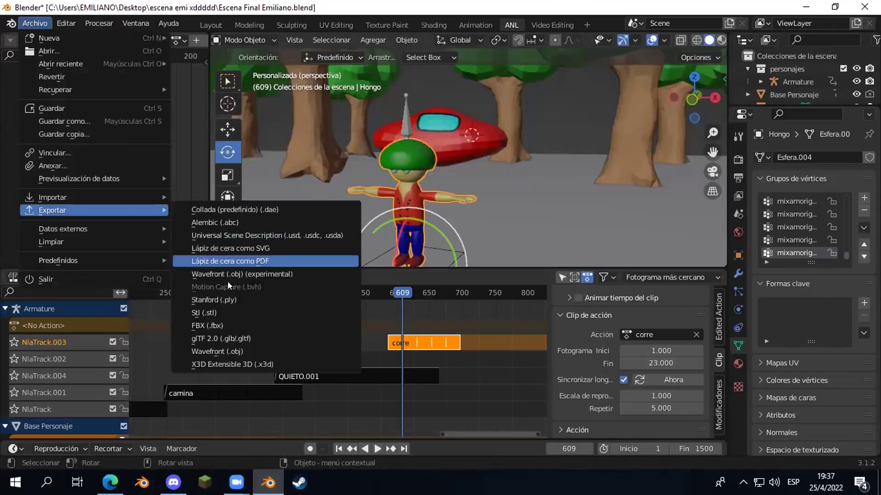
click(202, 326)
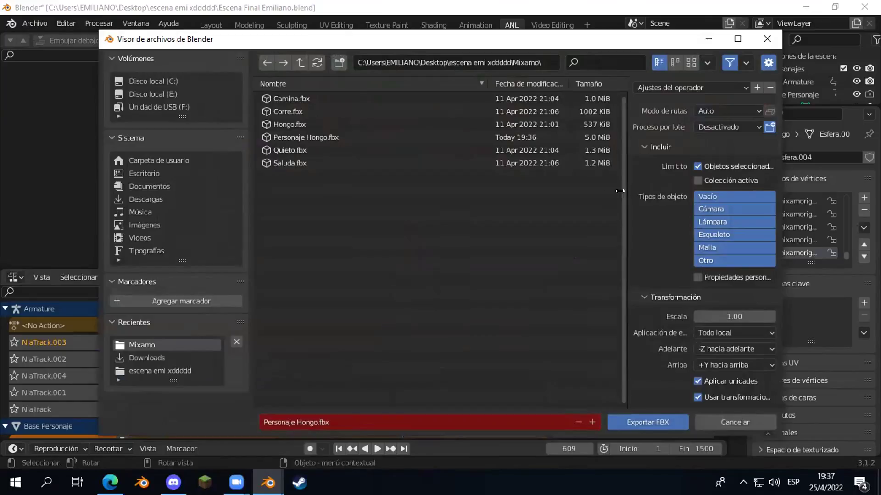
drag(625, 197, 596, 197)
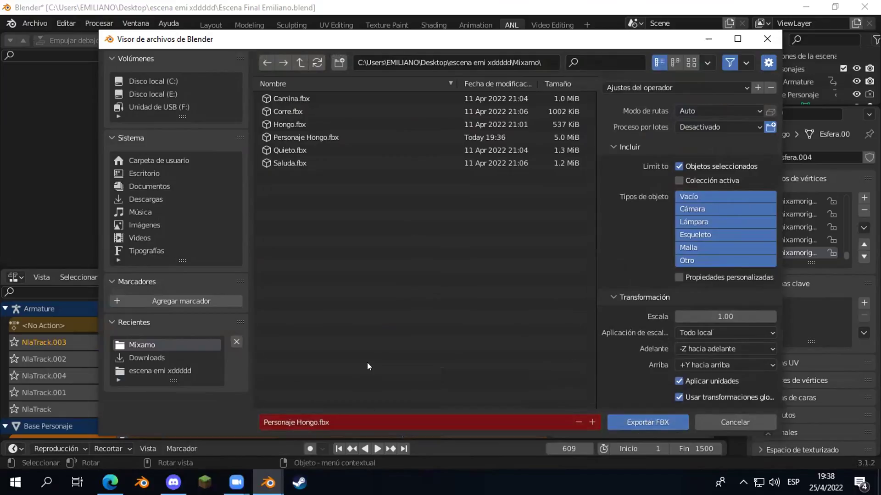
click(308, 138)
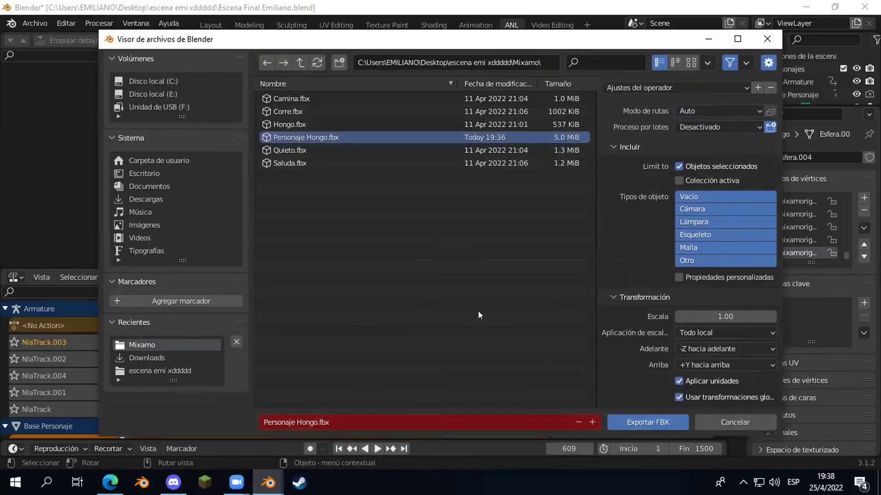
click(623, 419)
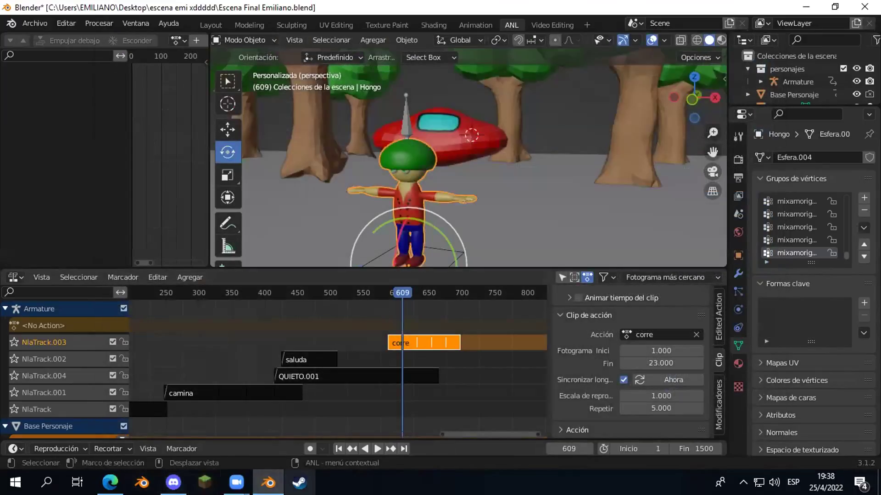
- Return to Mixamo in the browser, upload Personaje Hongo.fbx from the Mixamo folder and accept its orientation in the Auto-Rigger
click(110, 481)
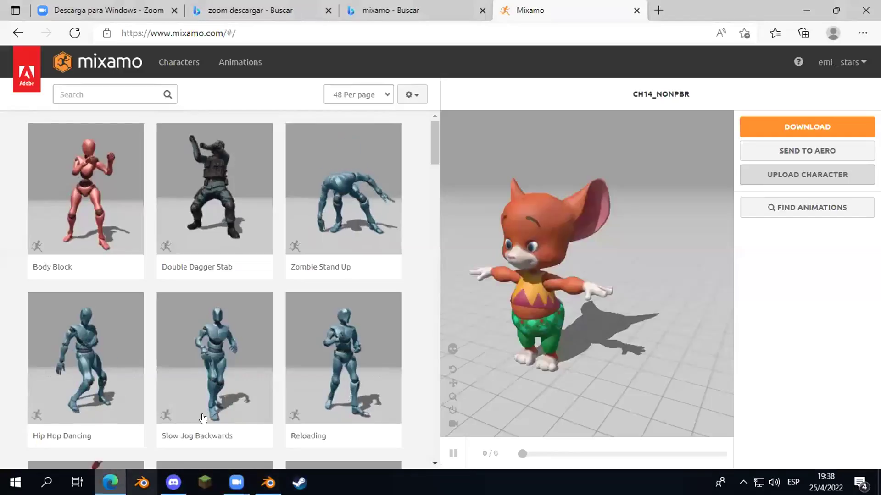
click(761, 174)
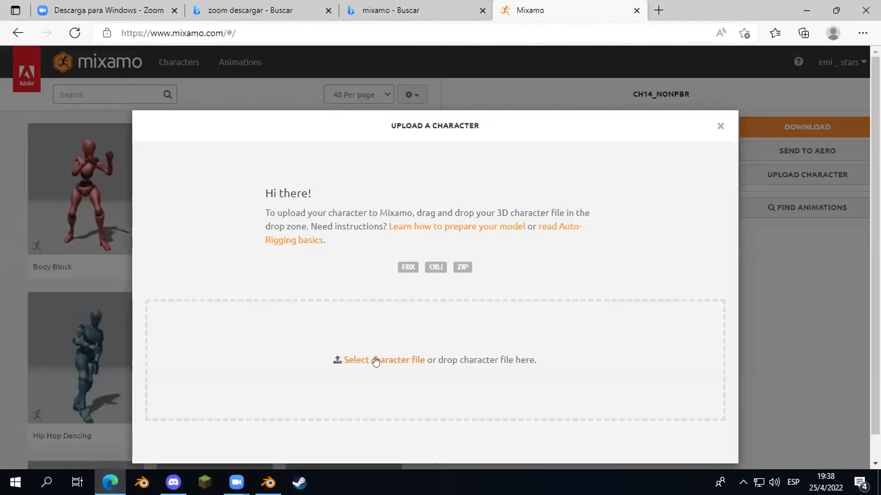
click(375, 360)
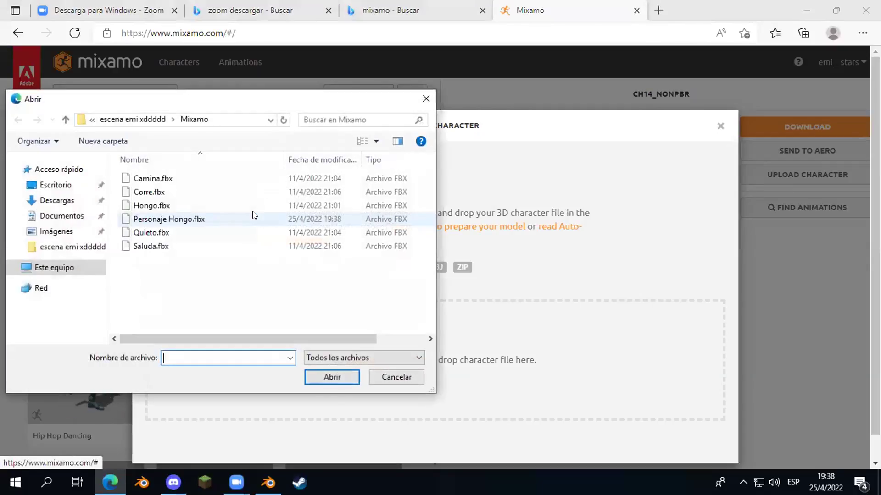
click(171, 222)
click(306, 377)
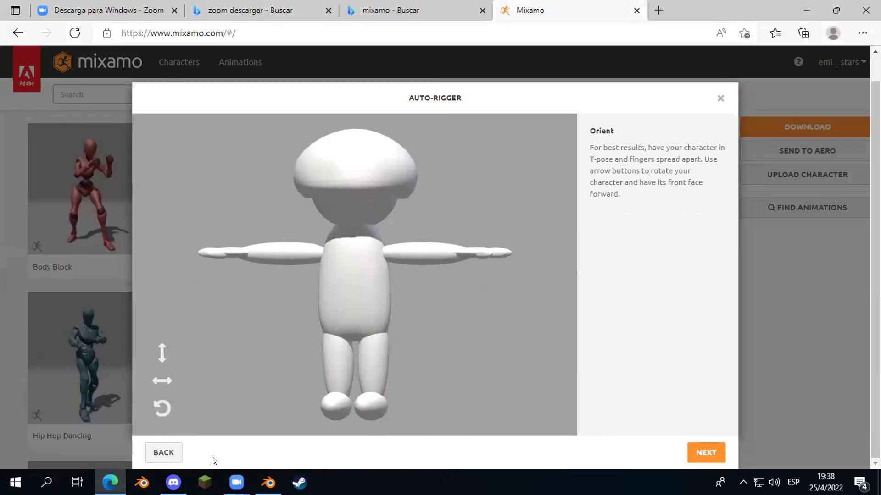
click(704, 453)
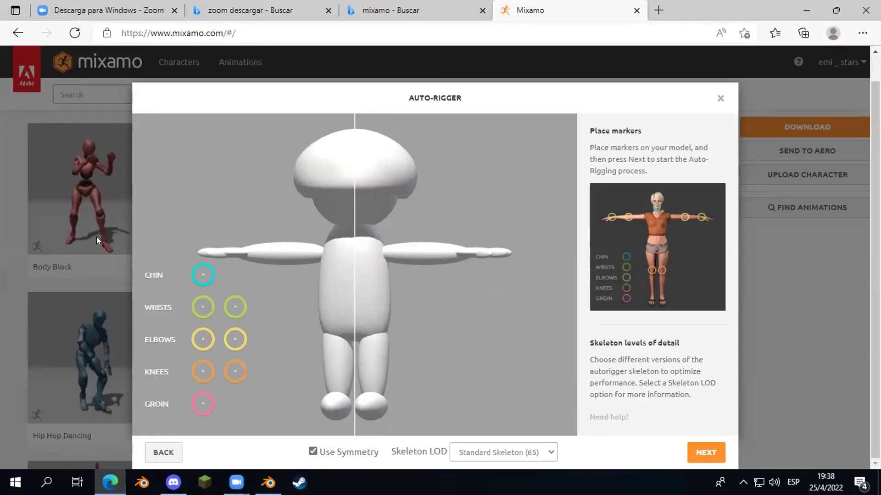
- Place the chin, wrist, elbow, knee and groin markers on the mushroom character with symmetry enabled
drag(203, 275, 266, 269)
drag(349, 226, 352, 226)
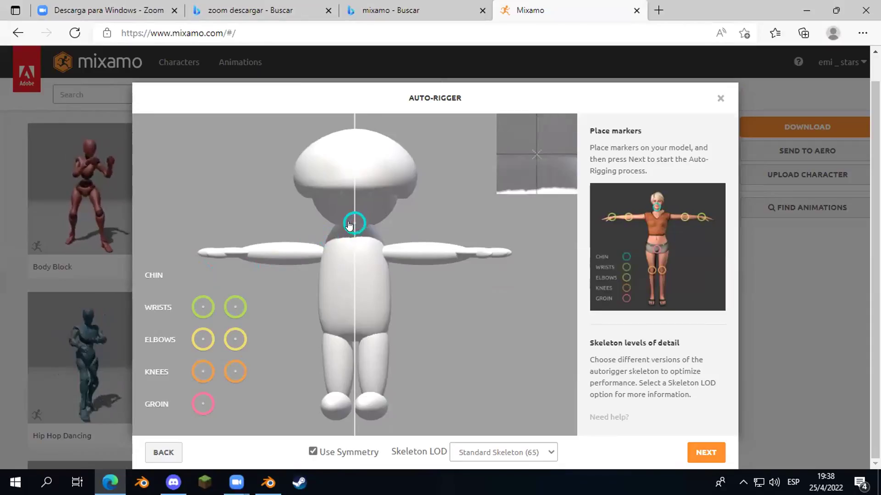
drag(235, 305, 252, 252)
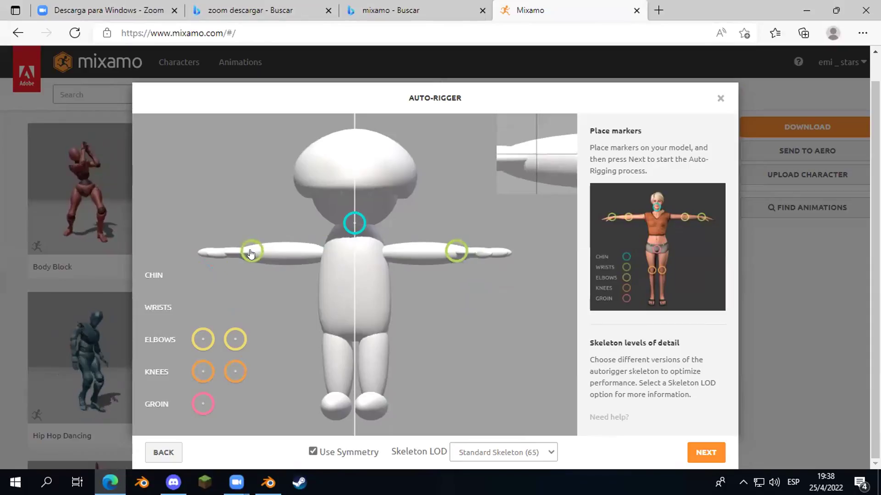
drag(203, 339, 282, 251)
mouse_move(202, 371)
mouse_down()
mouse_move(256, 356)
mouse_move(338, 367)
mouse_up()
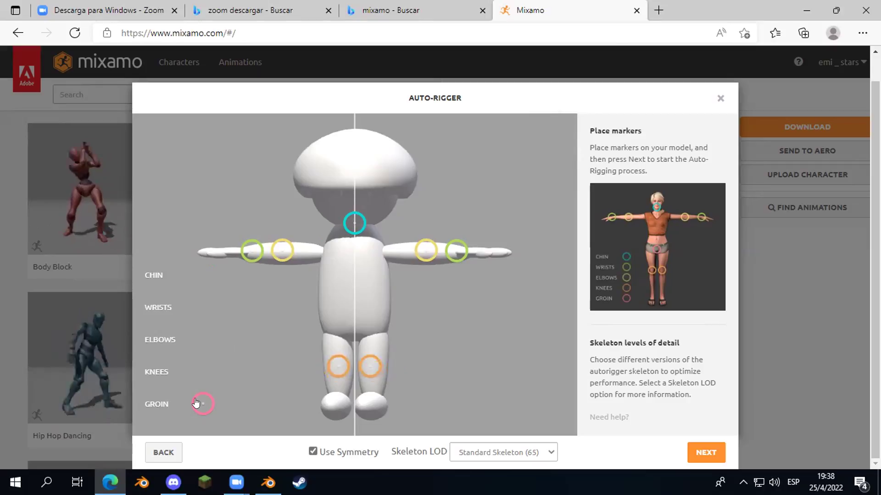
drag(203, 404, 284, 367)
mouse_move(343, 341)
mouse_down()
mouse_move(354, 338)
mouse_move(345, 326)
mouse_move(355, 318)
mouse_move(354, 326)
mouse_up()
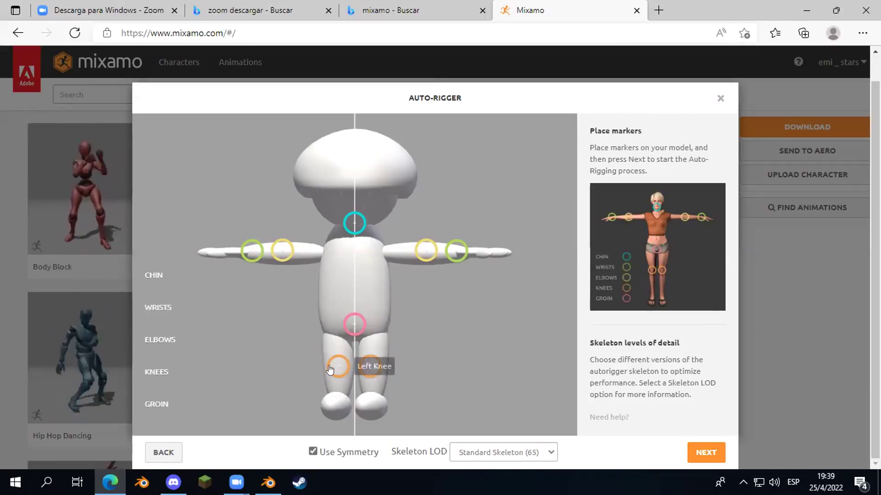
- Fine-tune the knee, wrist and elbow markers, centring the knees on the legs and moving the wrists closer to the hands
drag(335, 367, 333, 371)
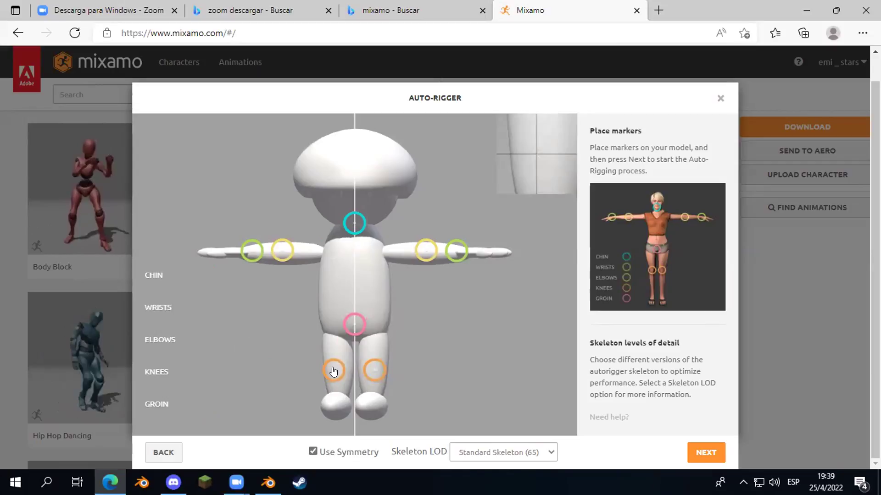
drag(335, 372, 336, 372)
mouse_move(252, 255)
mouse_down()
mouse_move(243, 254)
mouse_move(284, 253)
mouse_up()
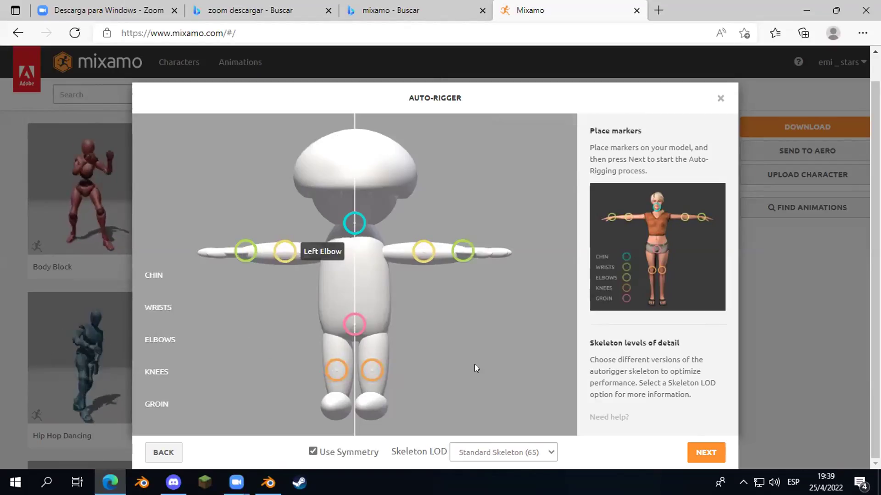
- Preview the 3 Chain Fingers (49) option for Skeleton LOD and set it back to Standard Skeleton (65)
click(522, 452)
click(522, 451)
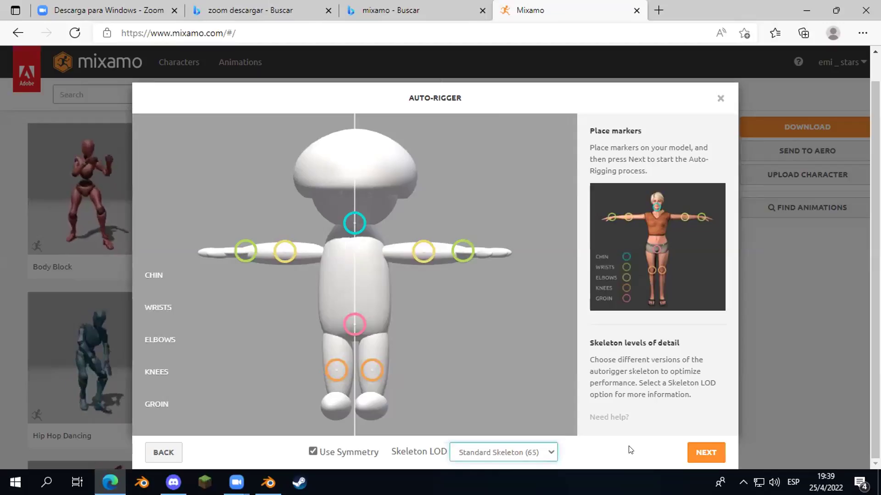
click(533, 453)
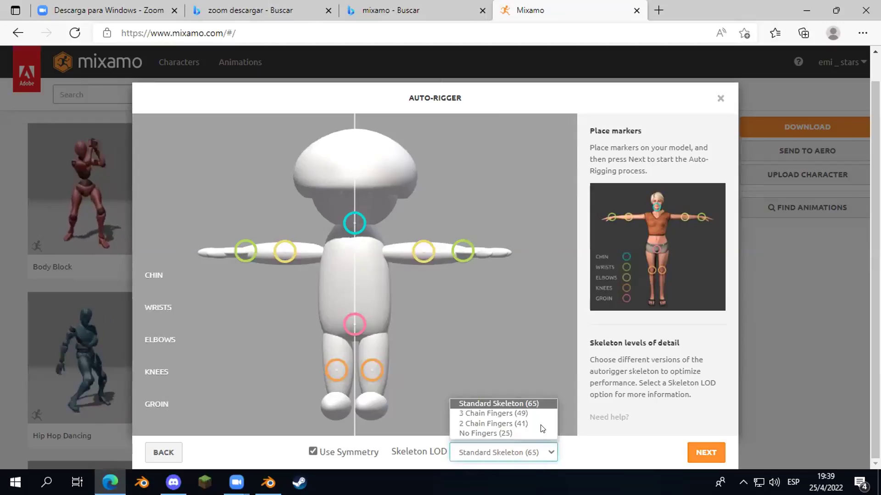
click(499, 412)
click(551, 452)
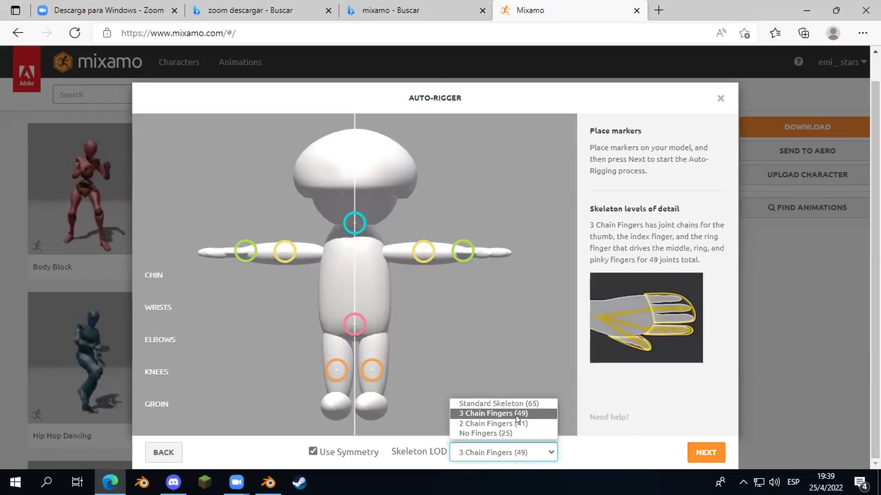
click(510, 402)
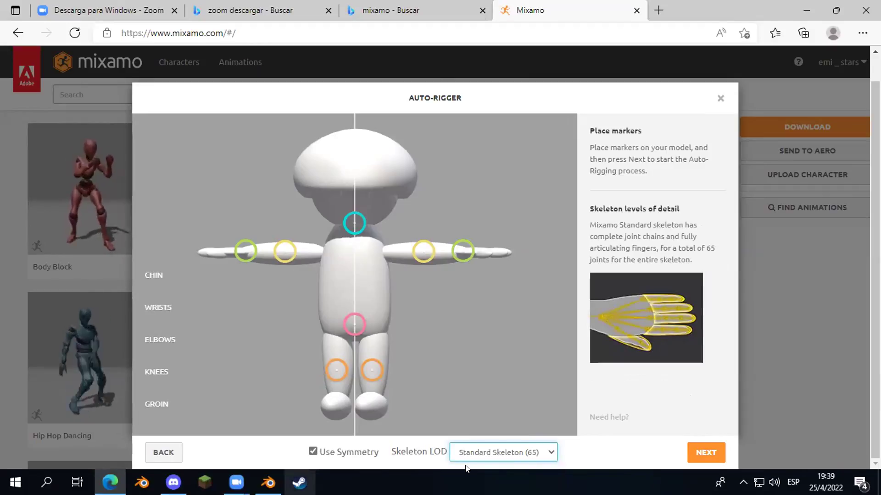
click(496, 446)
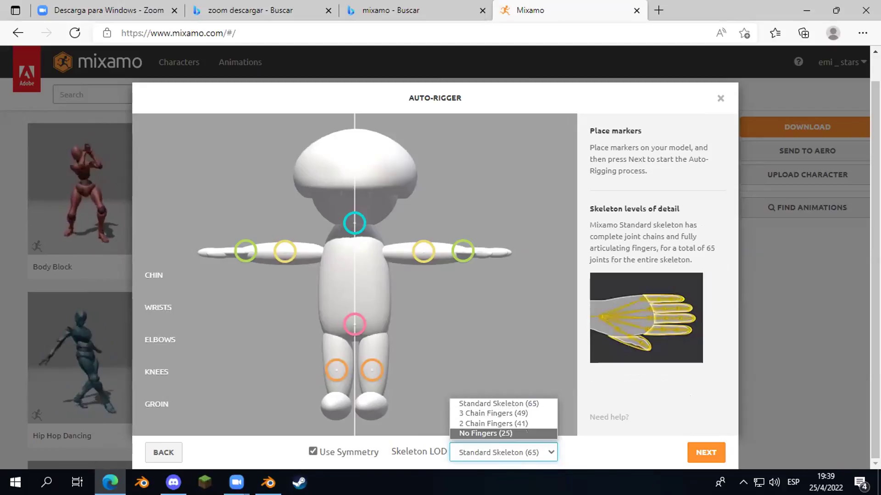
- Switch to Blender, select the character's armature and examine its finger bones from above with X-ray display enabled
key(alt+Tab)
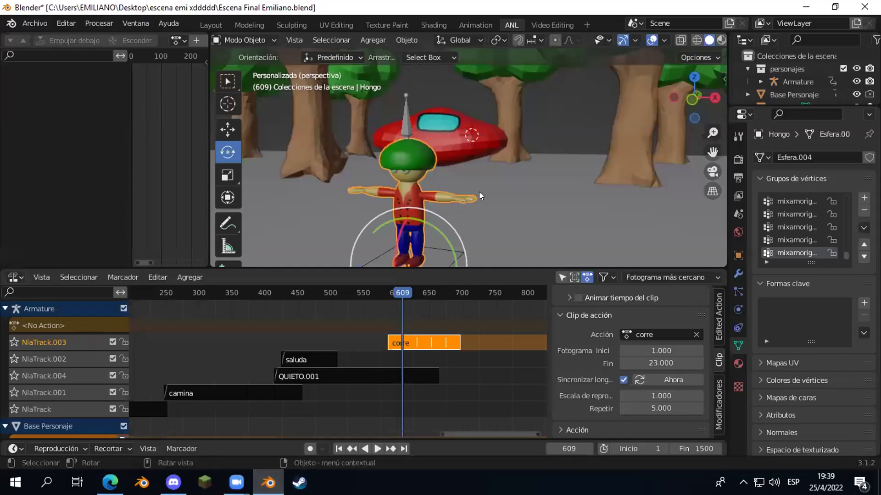
click(405, 124)
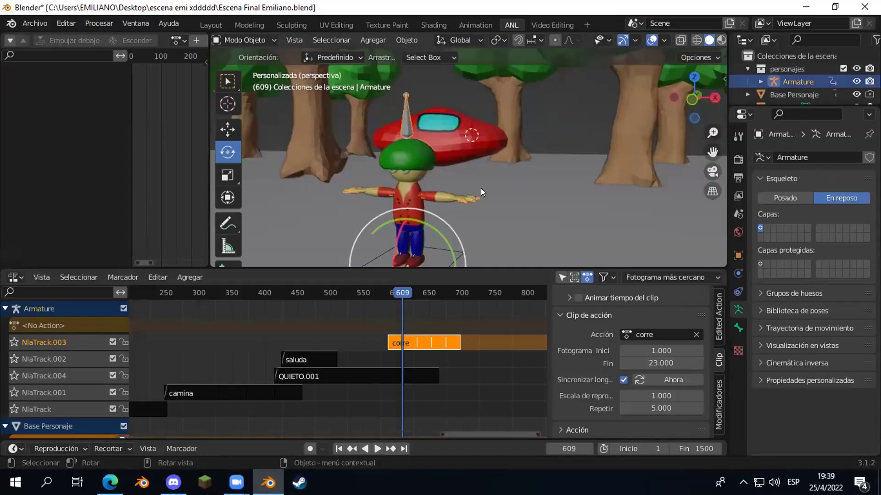
middle_drag(479, 199, 418, 213)
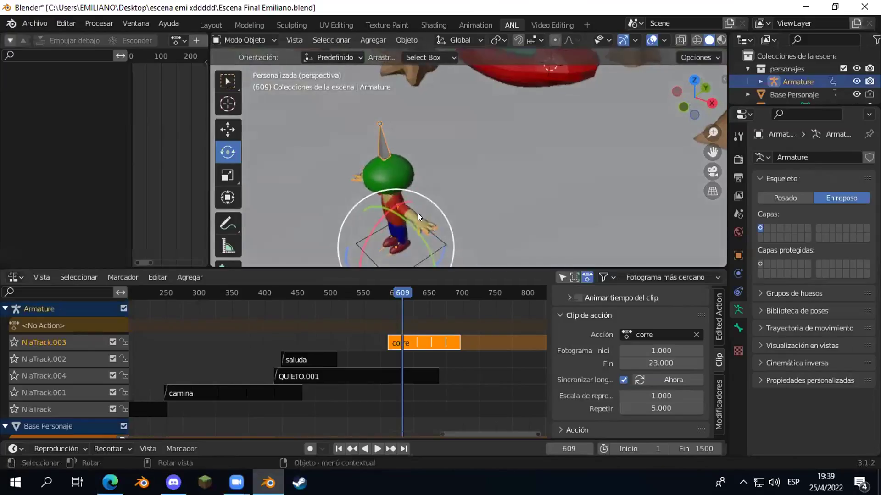
click(695, 79)
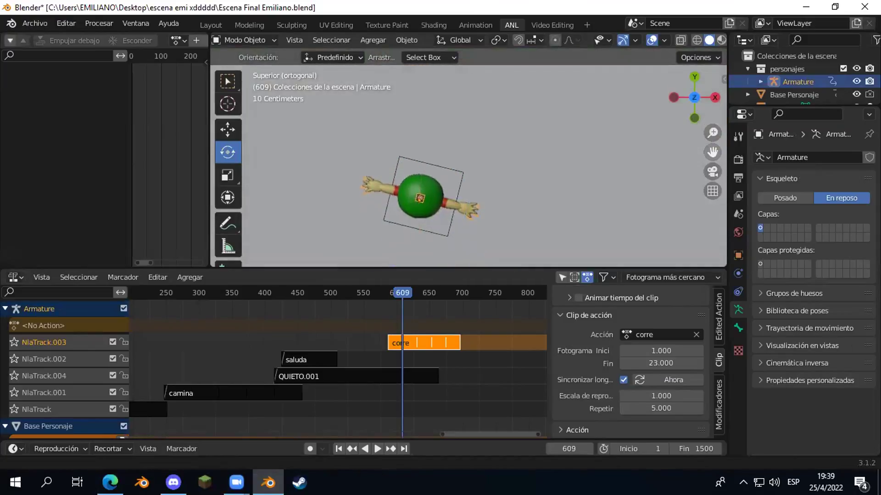
scroll(481, 199, up, 3)
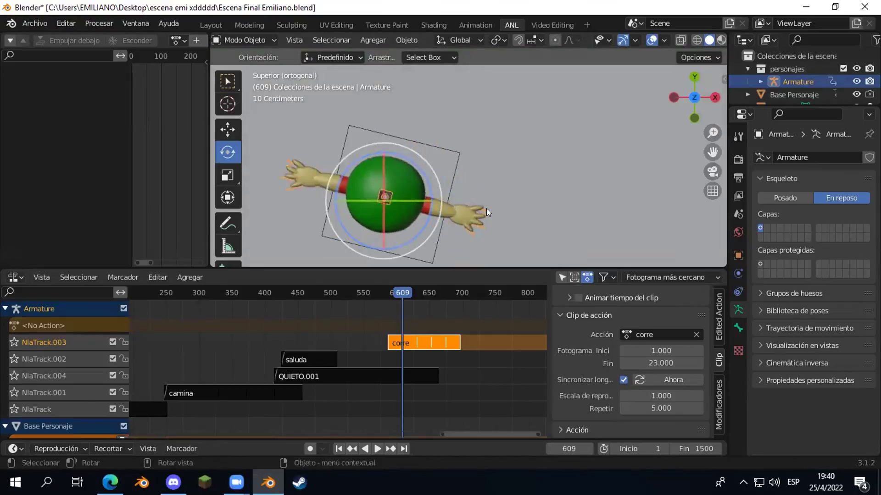
scroll(486, 210, up, 5)
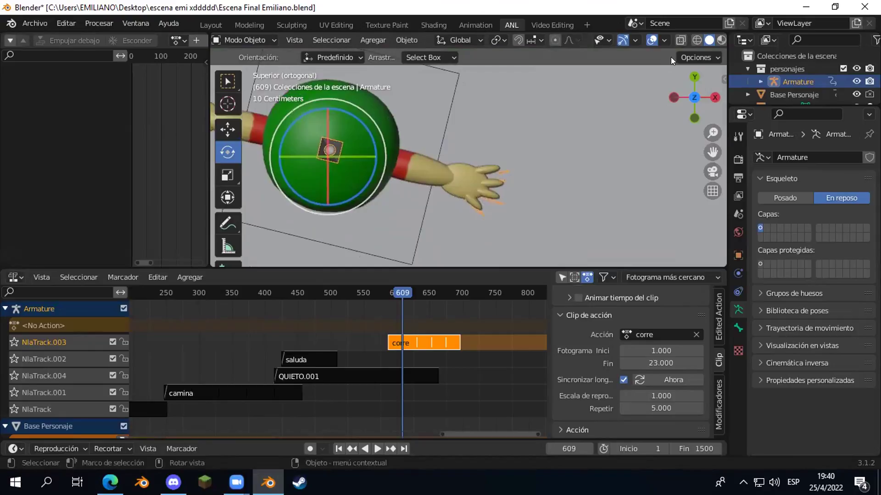
click(681, 40)
scroll(500, 192, up, 2)
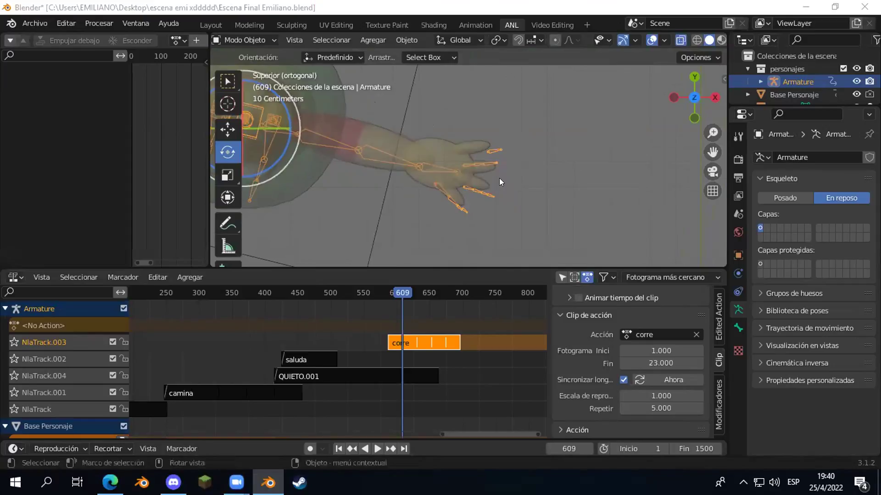
- Return to Mixamo, preview the 3 Chain Fingers (49) skeleton and set Skeleton LOD to 2 Chain Fingers (41)
key(alt+Tab)
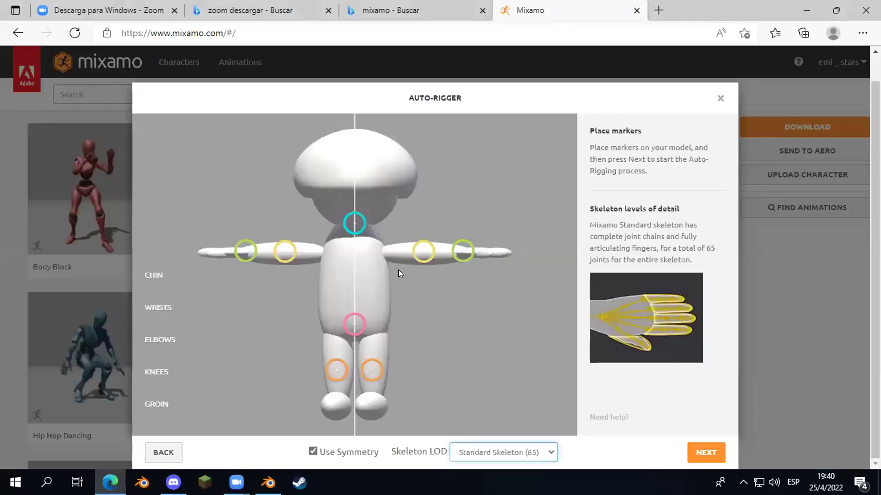
click(460, 445)
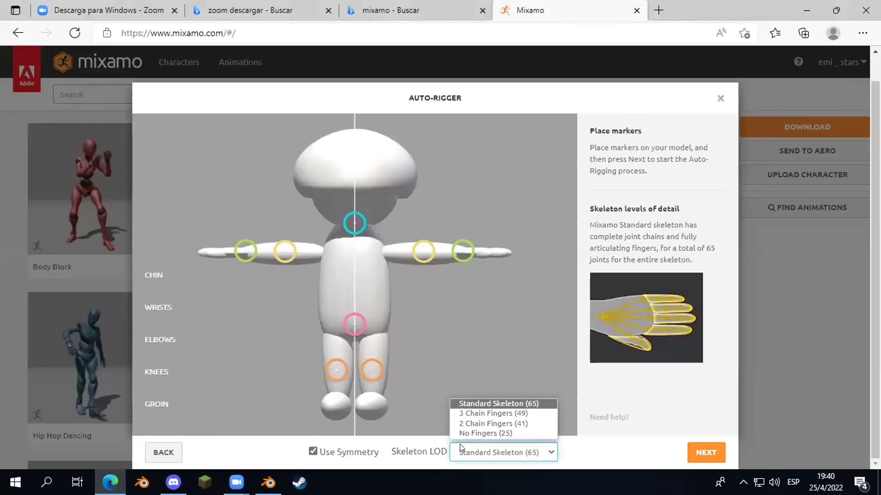
click(481, 413)
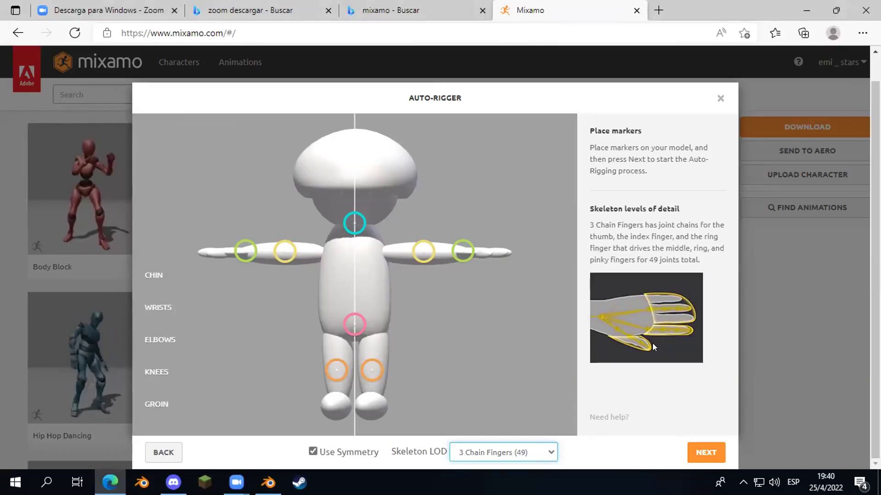
click(479, 449)
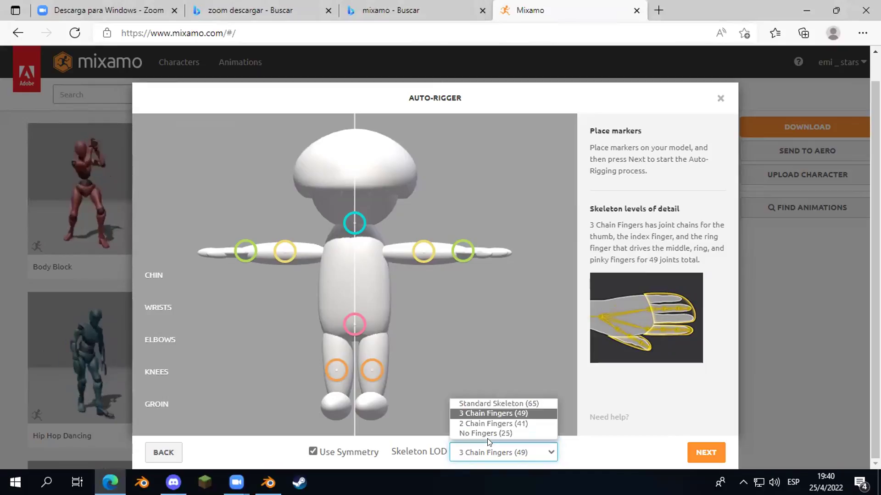
click(505, 418)
click(510, 447)
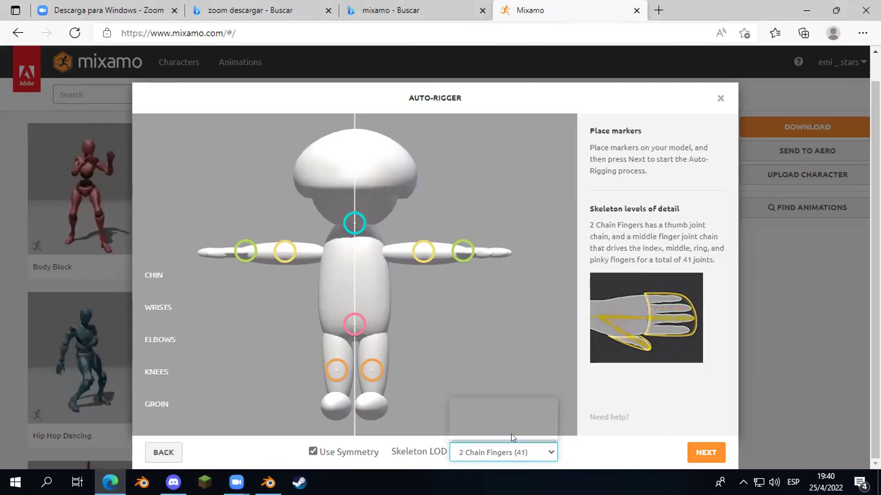
click(511, 413)
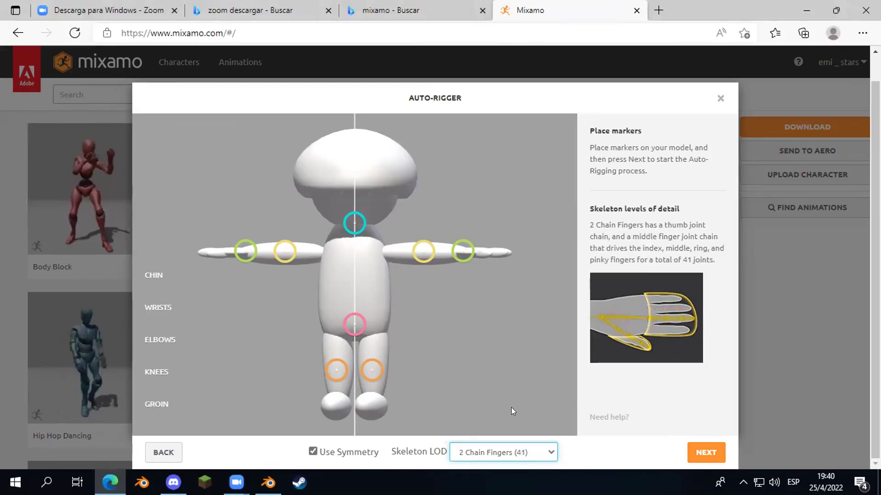
- Auto-rig the mushroom model with the placed markers and accept it as the new character
click(696, 452)
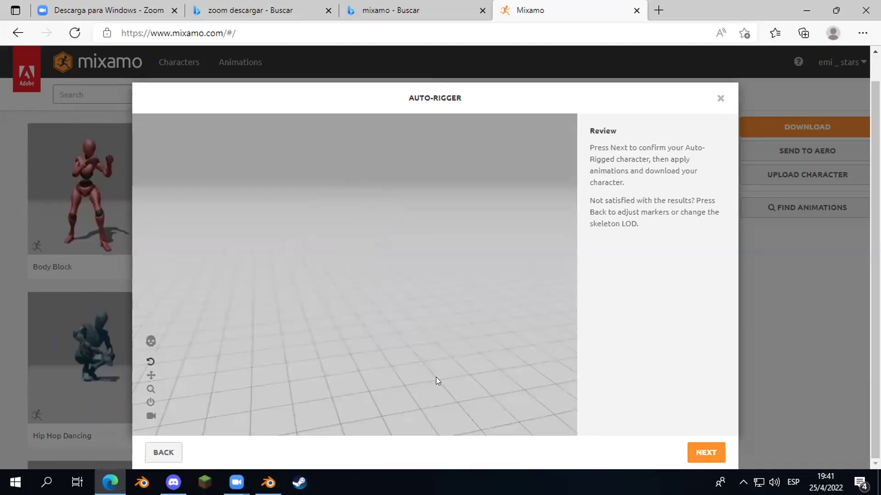
click(701, 453)
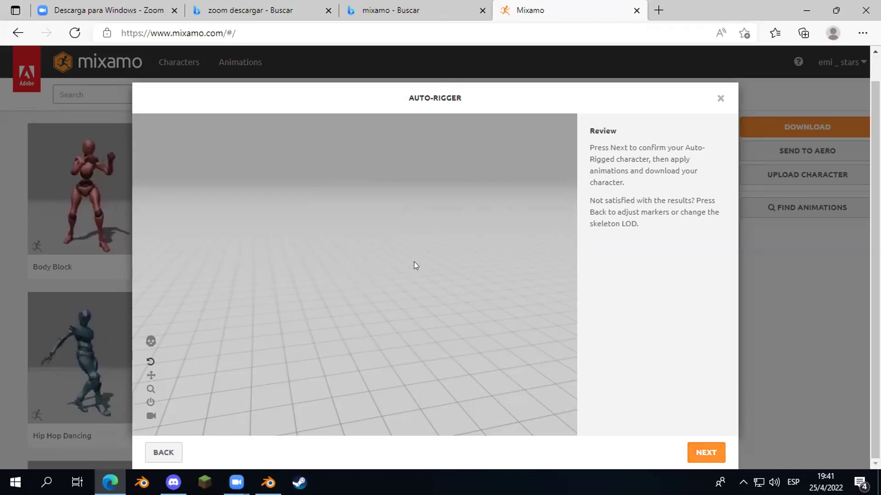
click(704, 454)
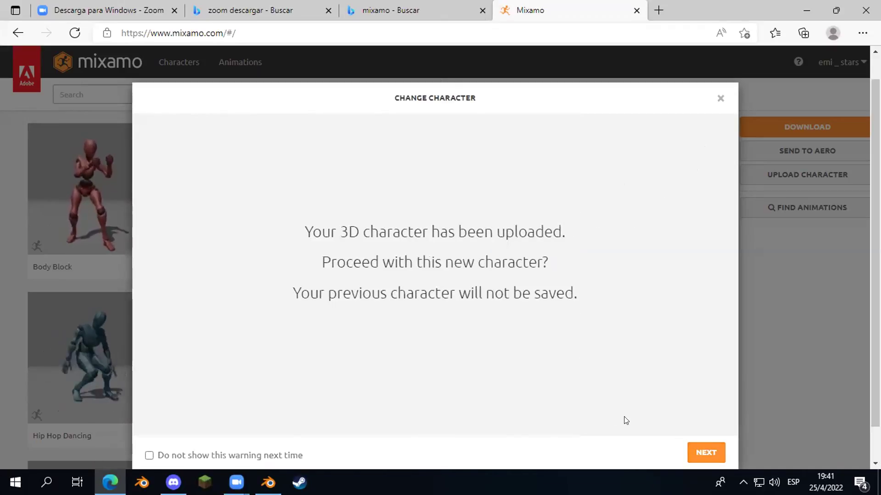
click(688, 457)
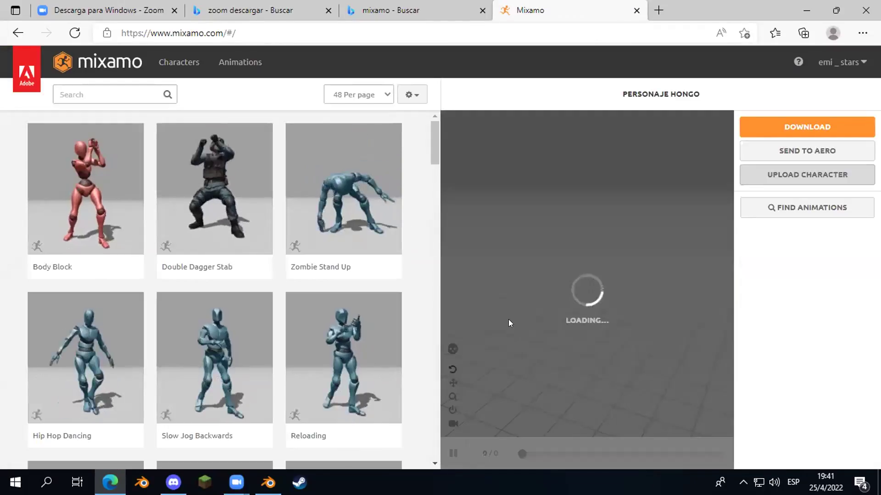
- Search the animations for "run" and apply the Running animation to the mushroom character
click(202, 92)
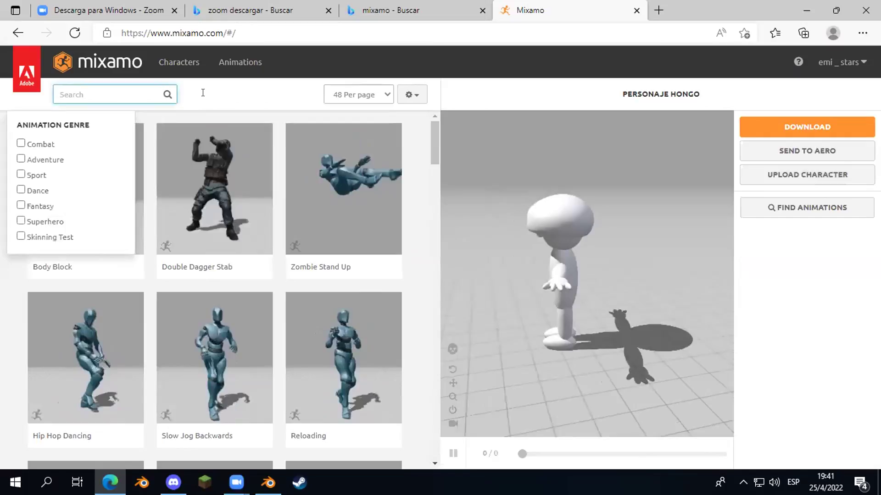
text(run)
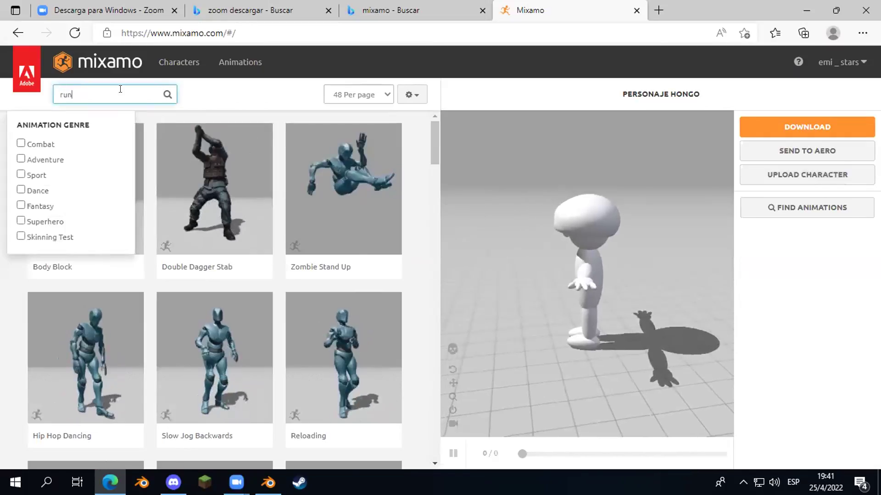
key(Return)
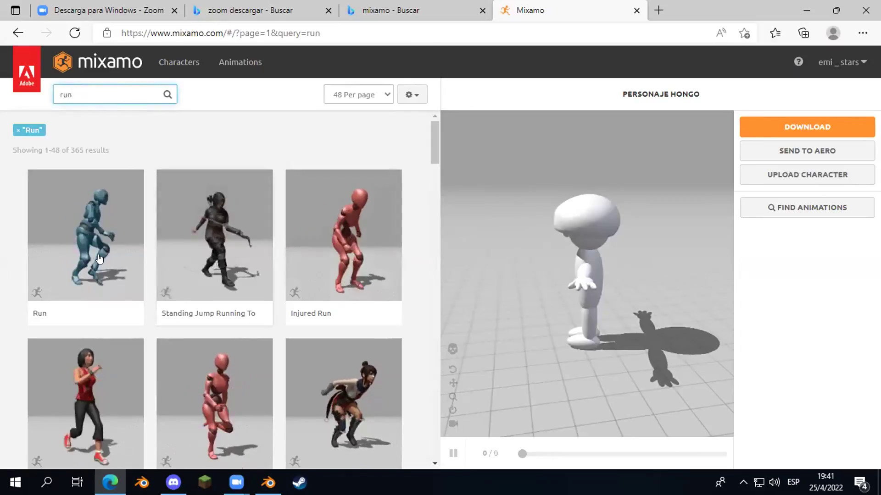
scroll(196, 307, down, 6)
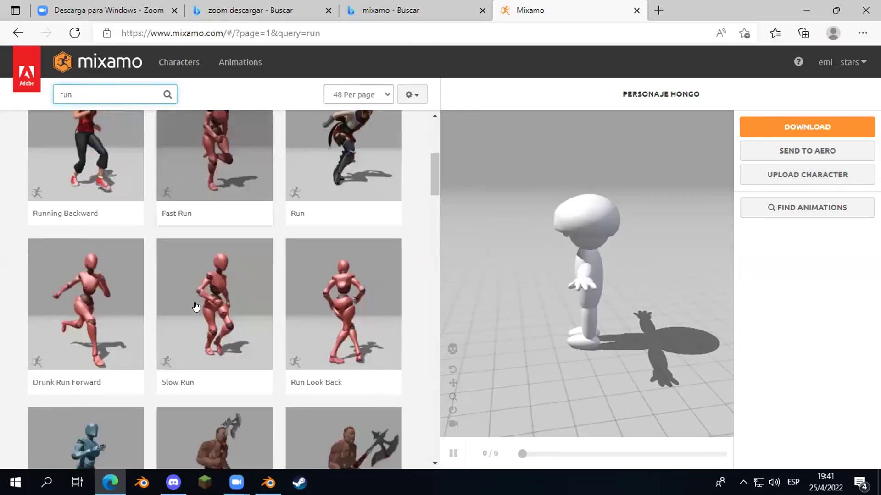
scroll(196, 306, down, 3)
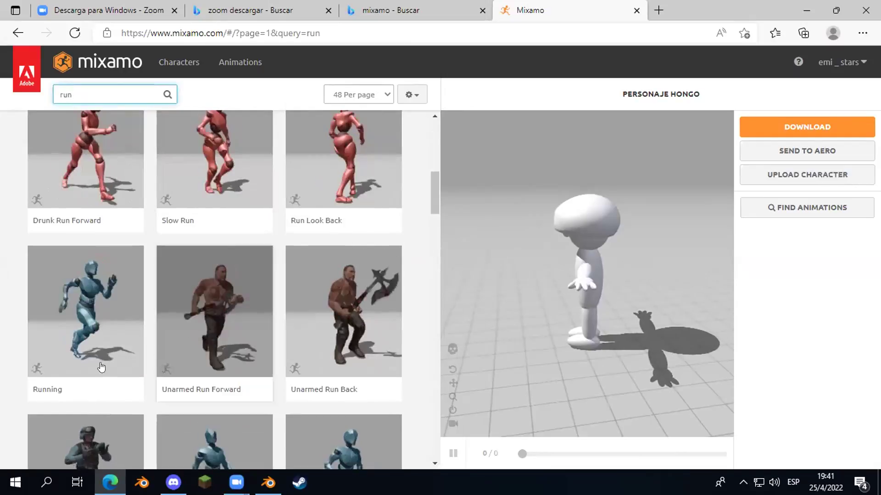
click(87, 312)
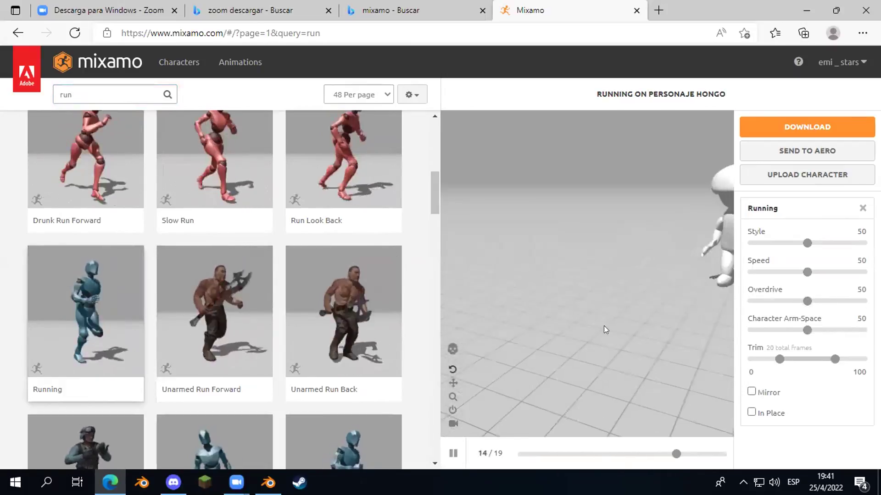
- Enable In Place for the Running animation and download it as FBX Binary (.fbx), With Skin, 30 frames per second, no keyframe reduction
click(751, 411)
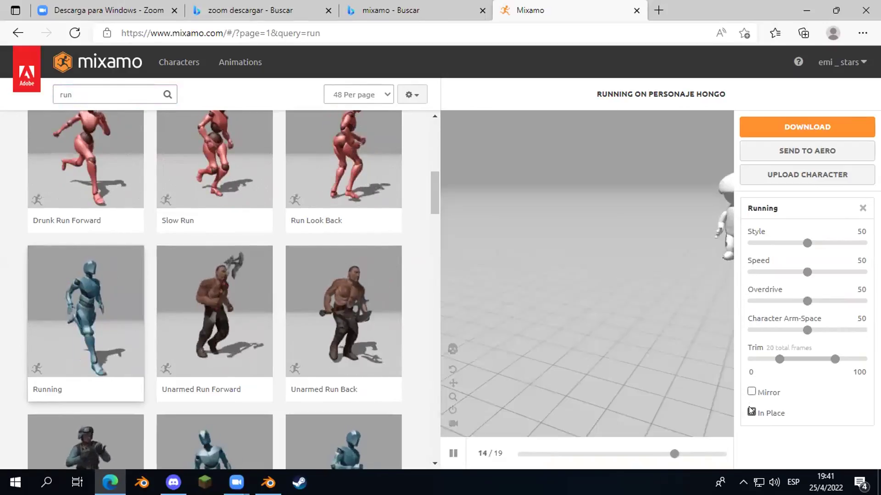
click(779, 131)
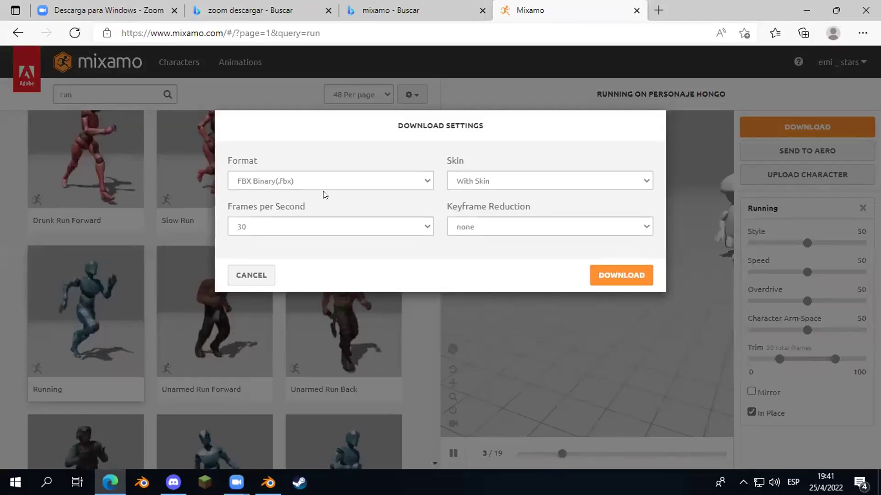
click(604, 278)
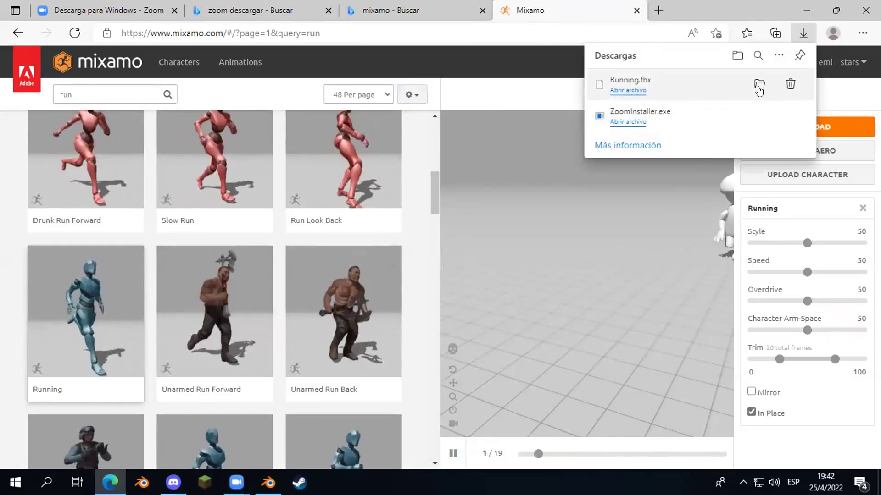
- Move the downloaded Running.fbx from Descargas into the Mixamo folder inside the scene's project folder
click(759, 86)
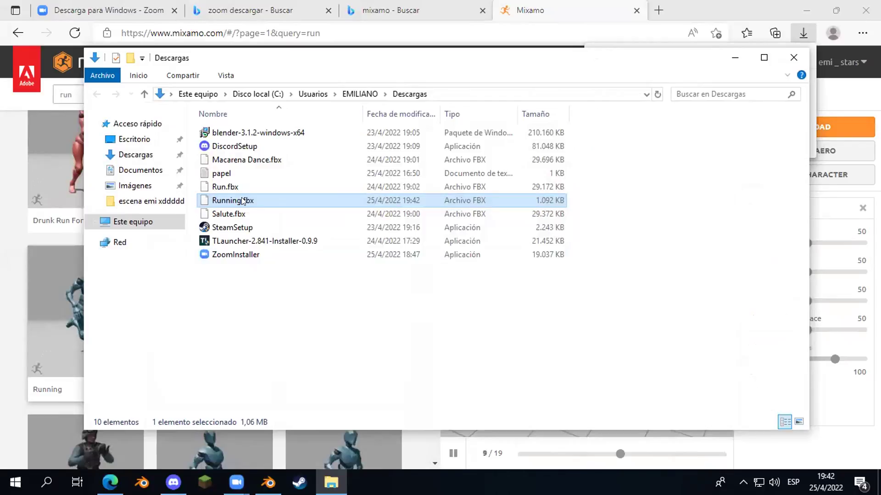
right_click(243, 202)
click(277, 379)
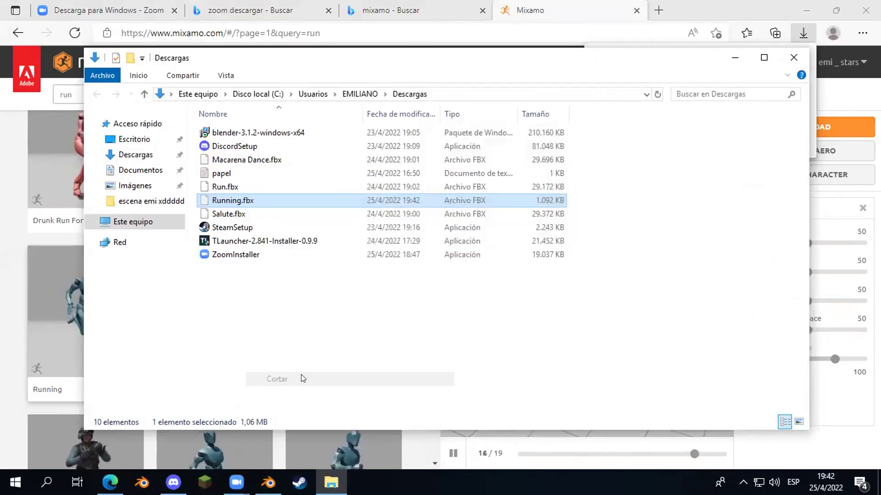
click(142, 202)
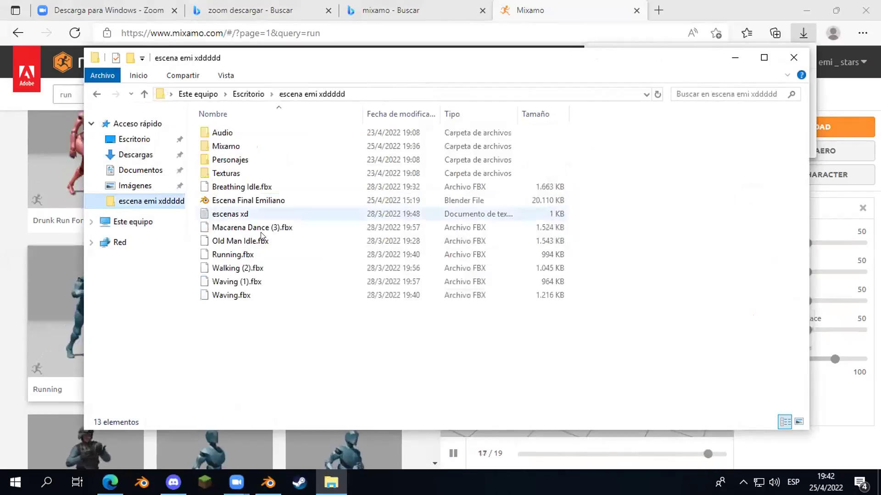
double_click(226, 146)
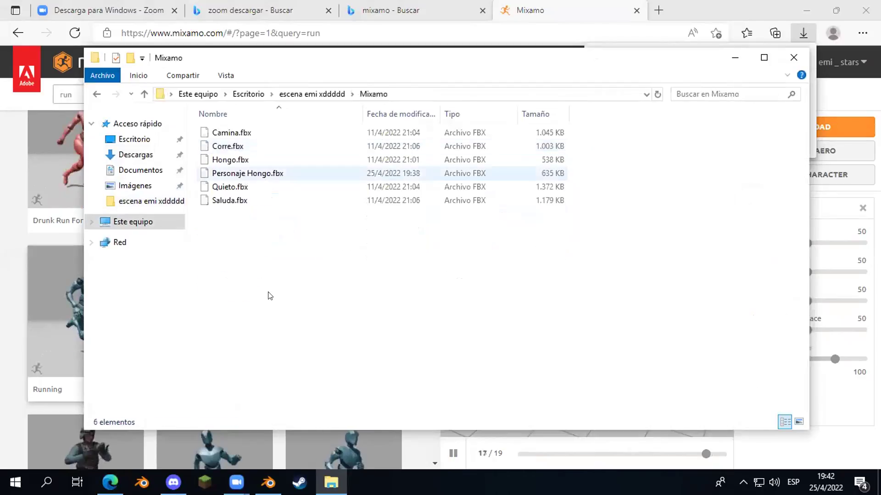
right_click(258, 271)
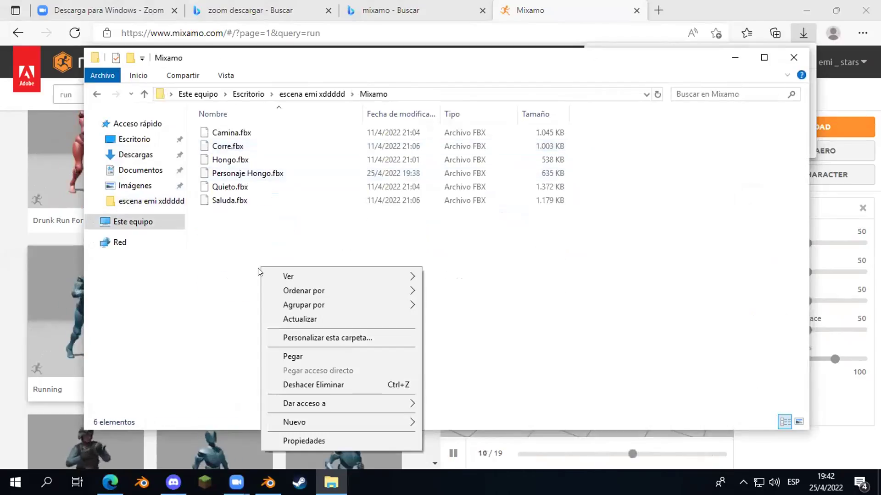
click(288, 356)
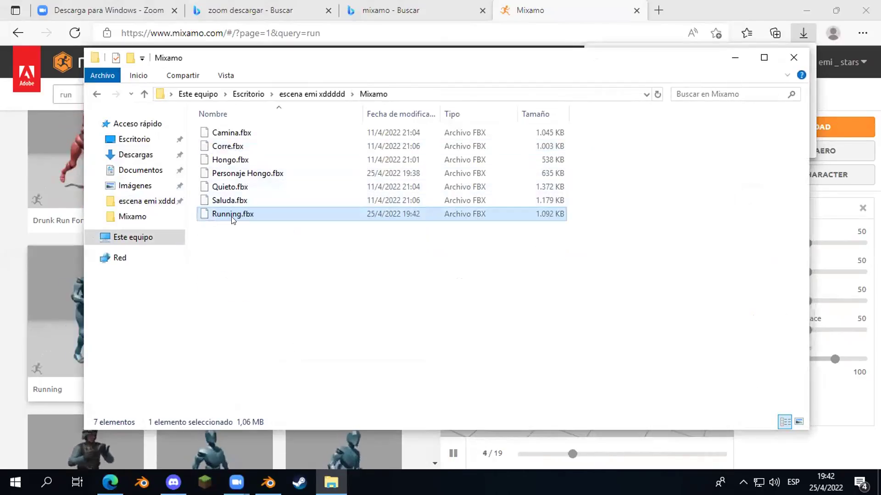
- Rename the moved Running.fbx file as Corre 2.fbx
click(232, 214)
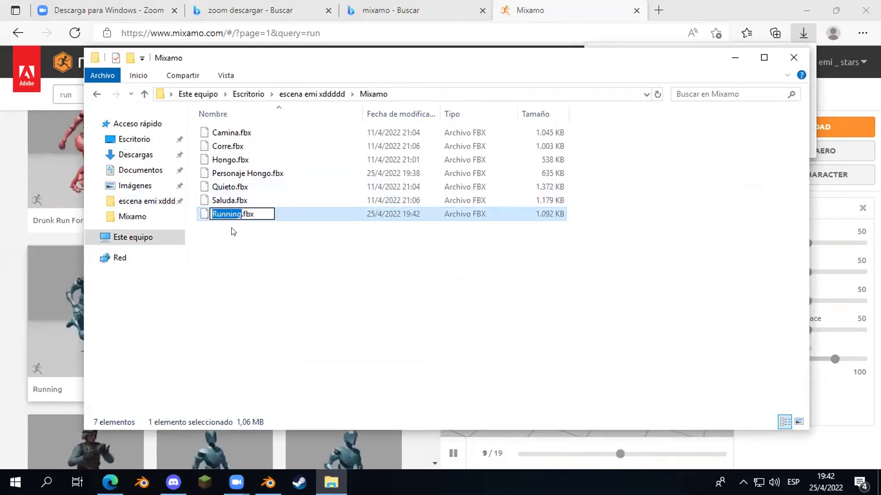
text(Corre 2)
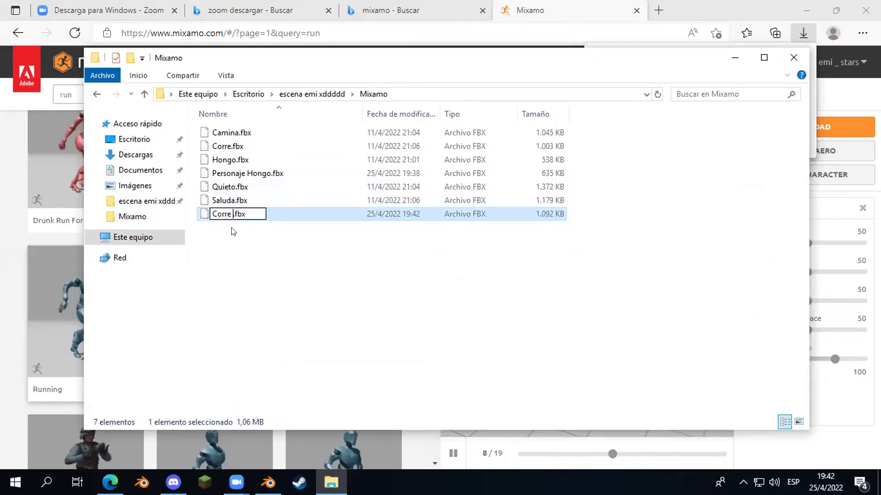
key(Return)
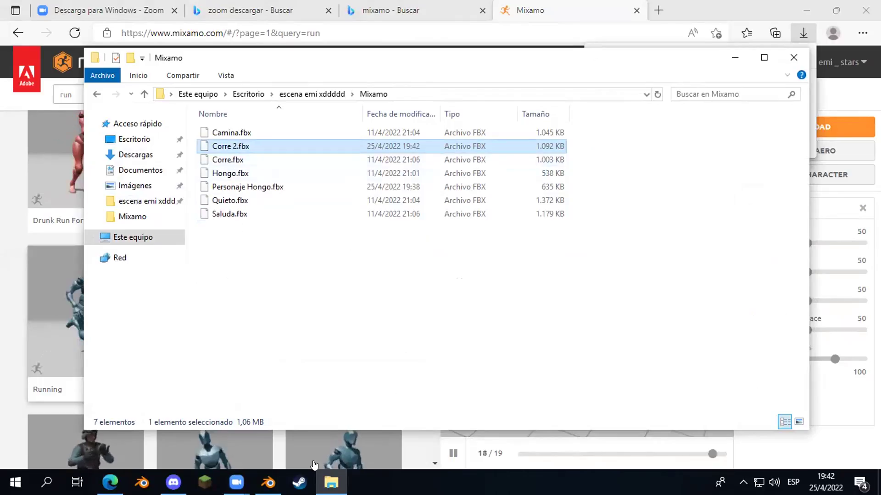
- Switch to Blender, delete the corre strip from the armature's NlaTrack.003 and set the skeleton to Posado
key(alt+Tab)
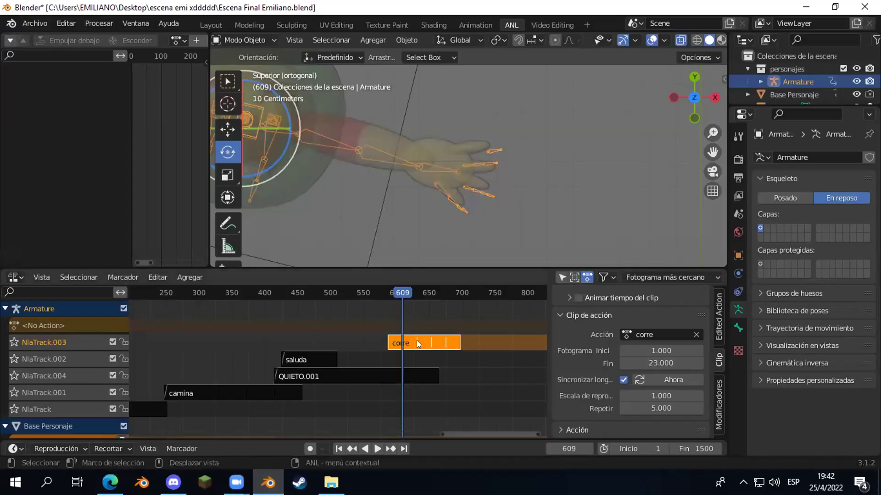
key(Delete)
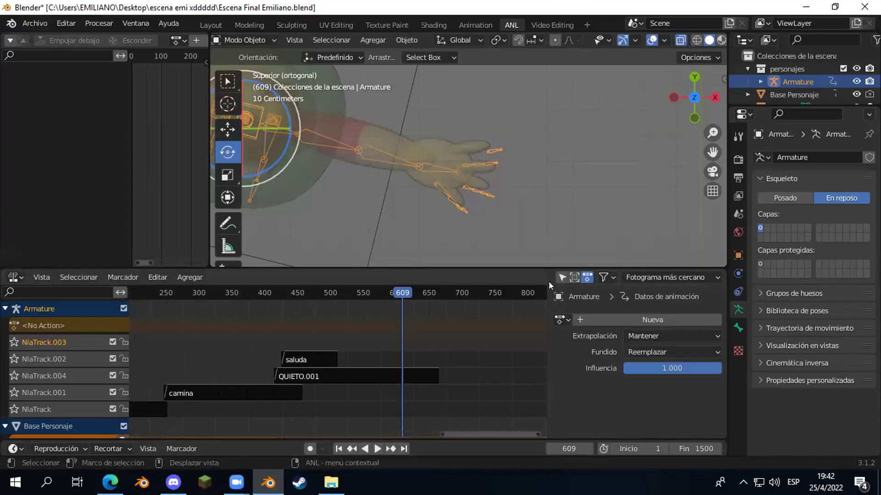
click(785, 198)
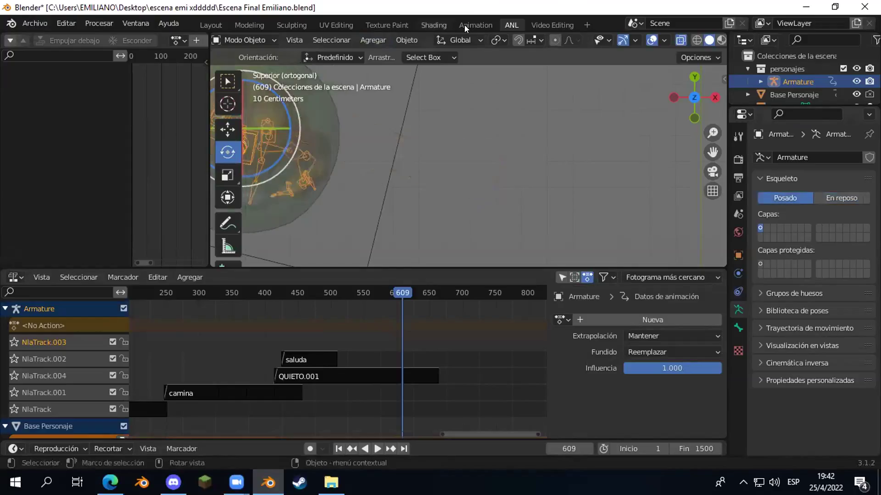
- Check the character in the Animation workspace, return to the ANL workspace and turn off X-ray display, viewing the character in perspective
key(ctrl+Page_Up)
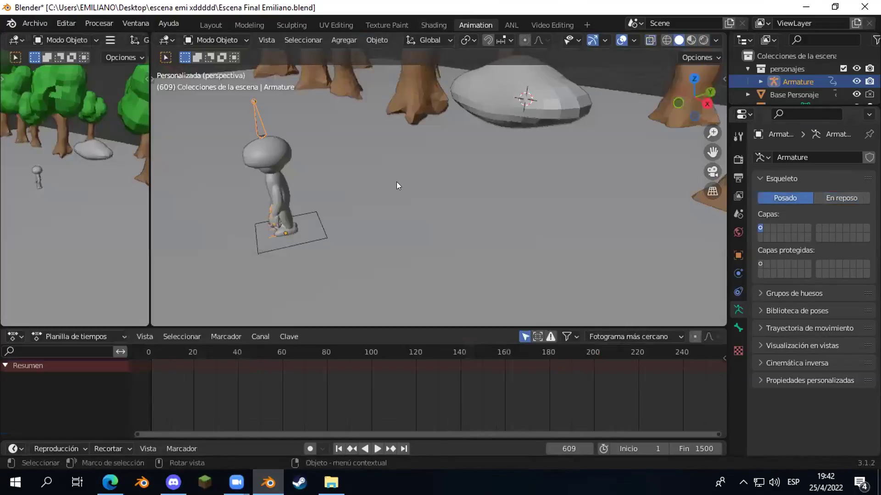
key(KP_Decimal)
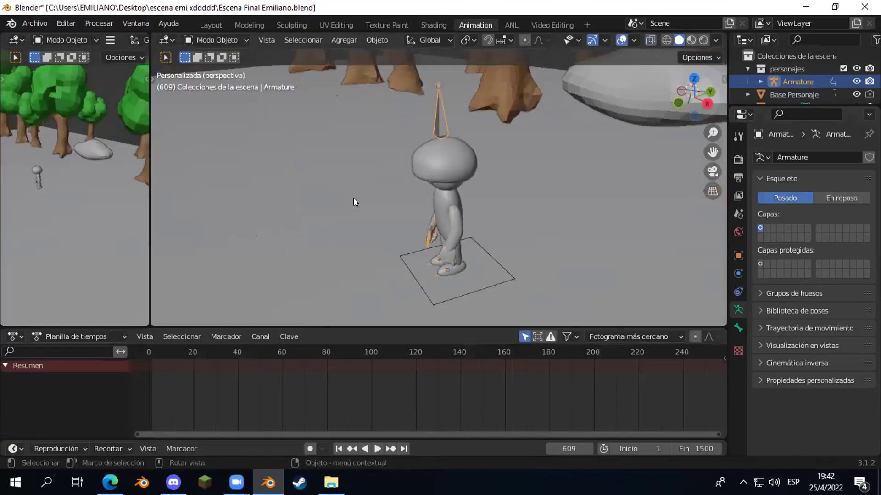
click(507, 23)
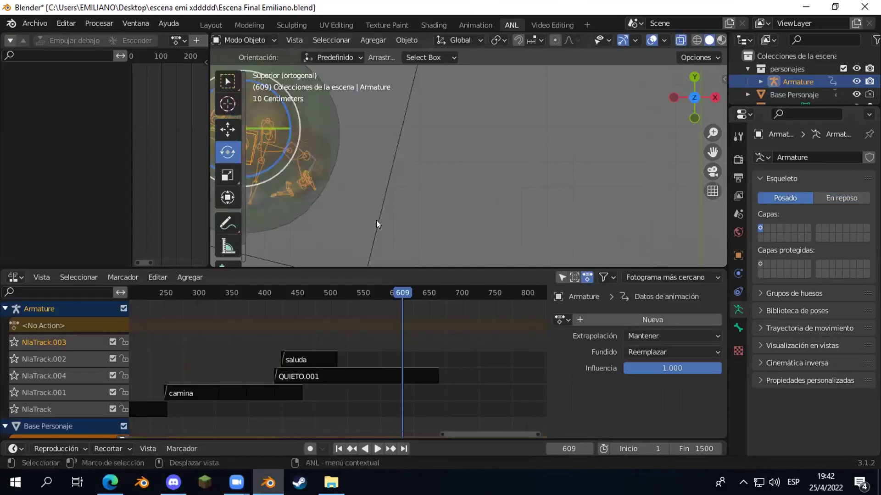
key(KP_Decimal)
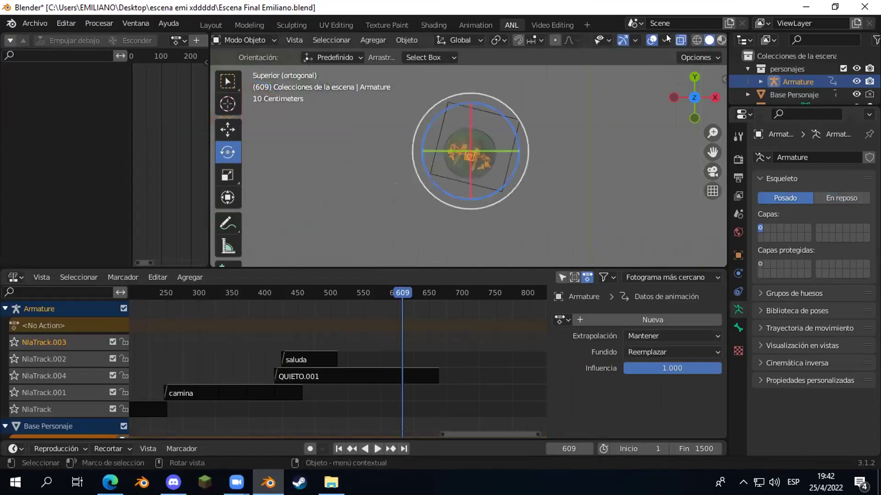
click(679, 41)
middle_drag(490, 208, 440, 85)
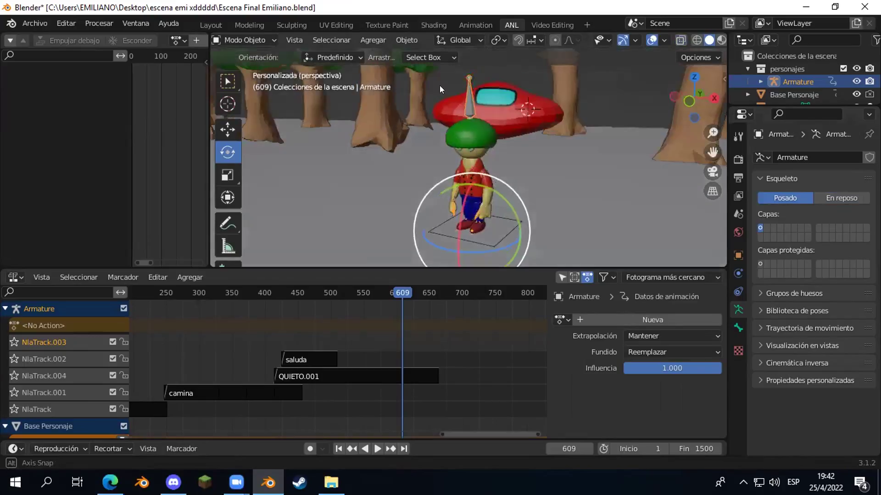
- Import the FBX file Corre 2.fbx from the project's Mixamo folder into the scene
click(34, 23)
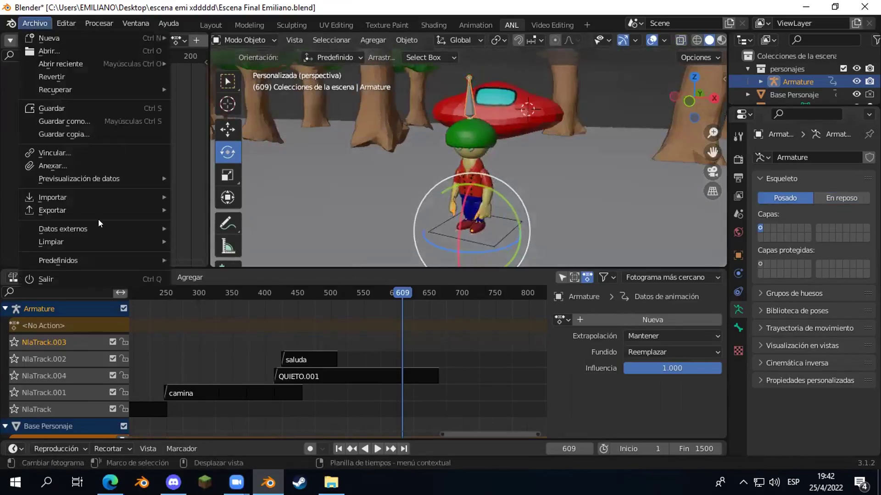
mouse_move(75, 195)
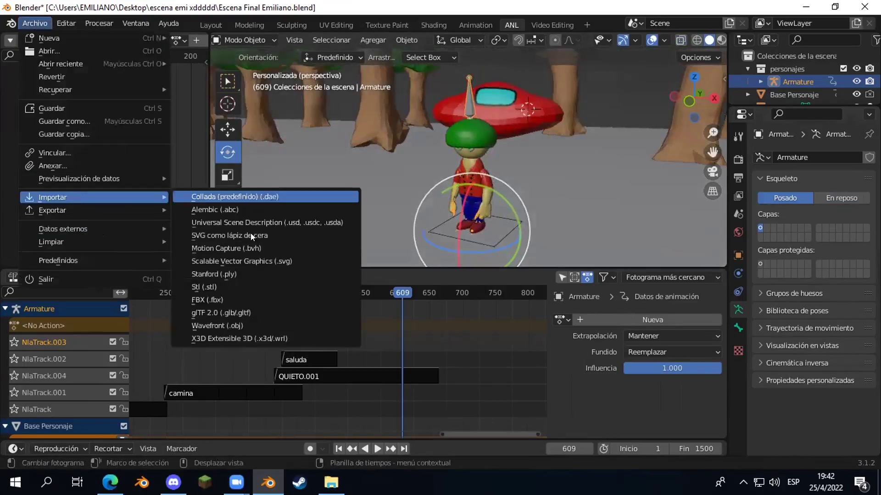
click(214, 300)
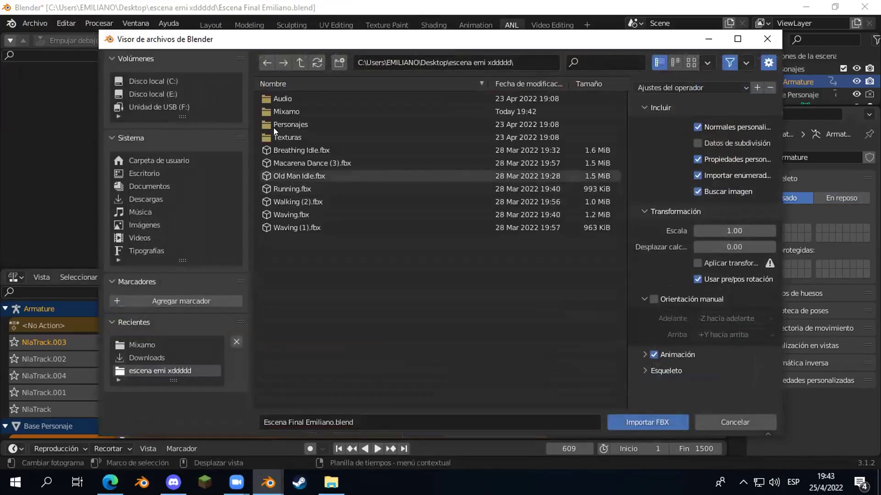
click(284, 110)
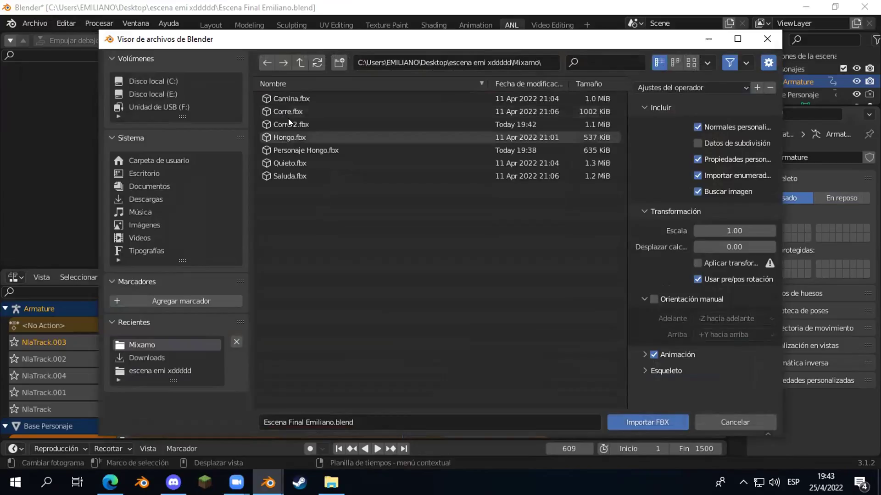
click(288, 121)
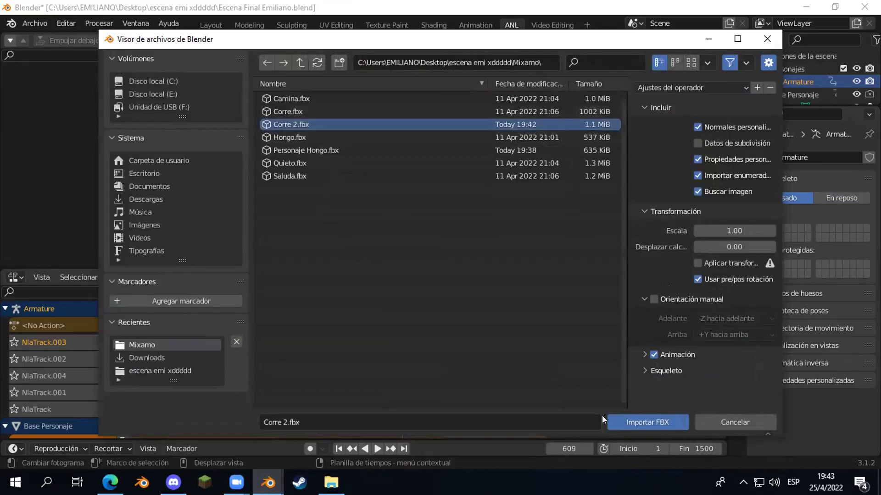
click(654, 419)
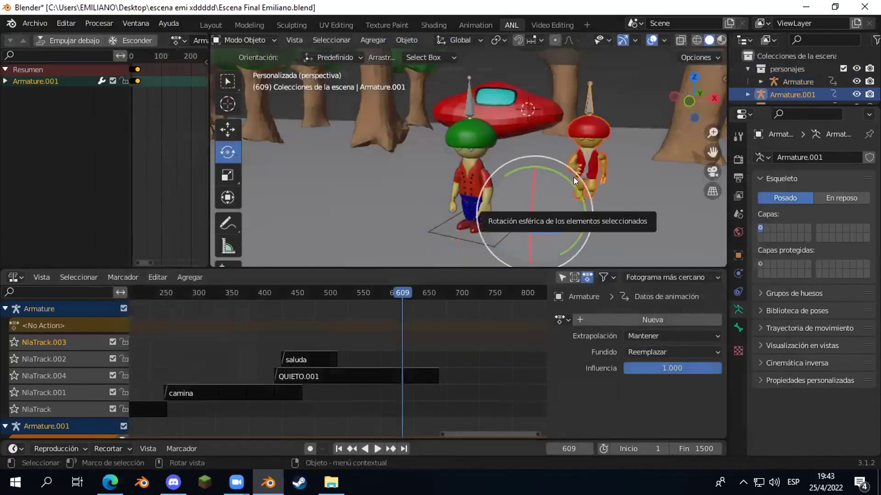
- Delete the imported red-capped mushroom mesh, leaving its armature in the scene
click(587, 135)
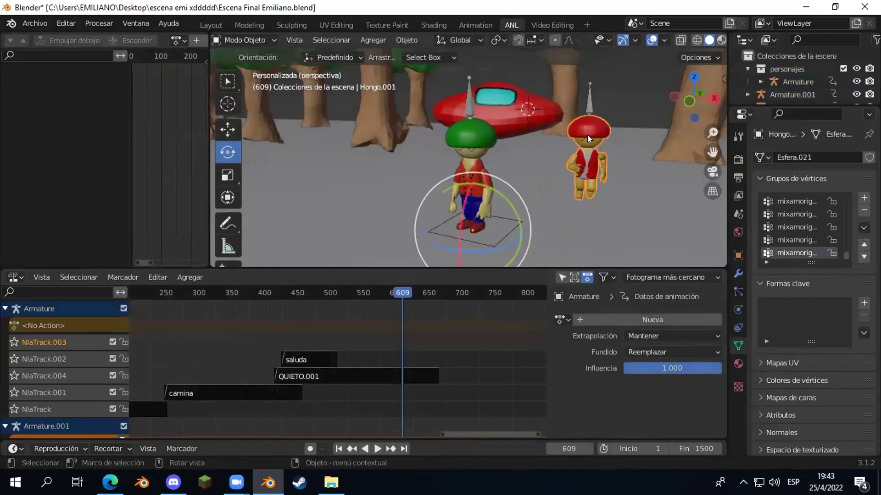
key(Delete)
- Rename the imported armature's mixamo.com action to Corre 2 in the NLA editor
click(589, 107)
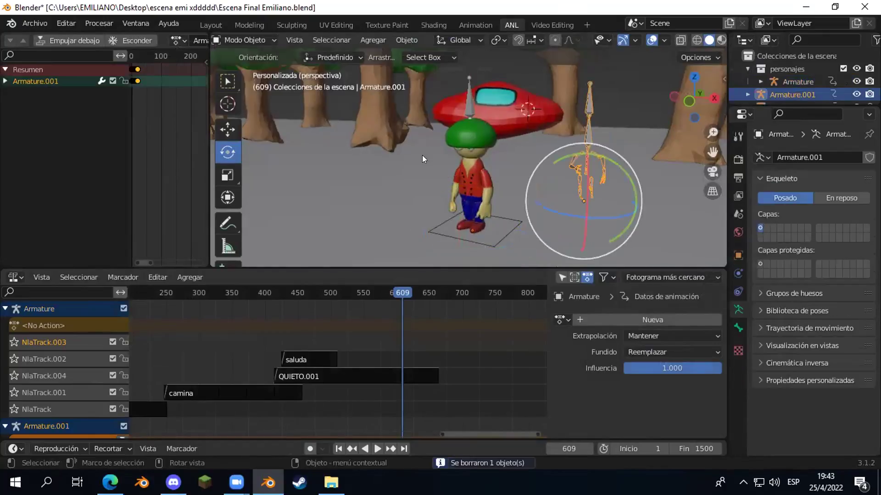
middle_drag(255, 407, 255, 338)
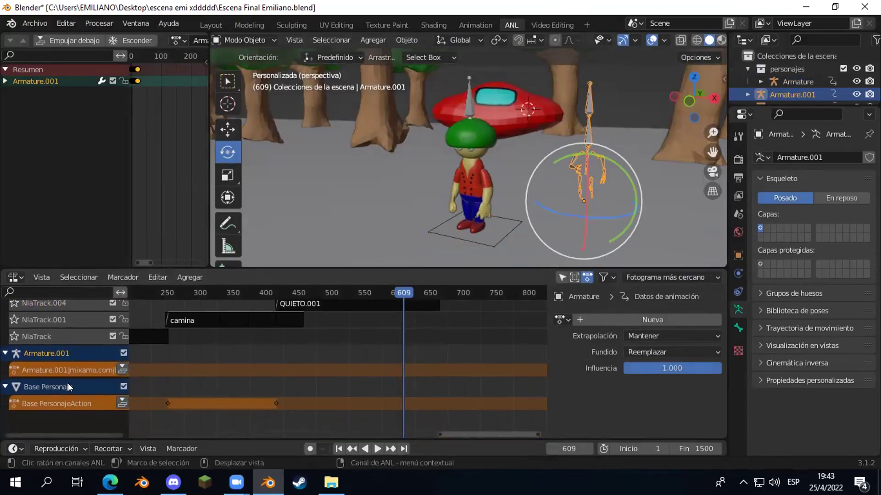
middle_drag(202, 365, 412, 375)
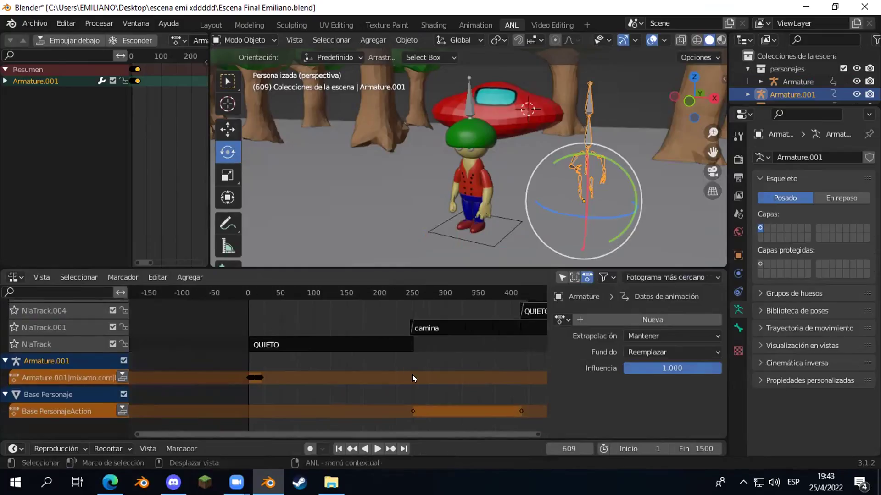
click(57, 375)
double_click(58, 375)
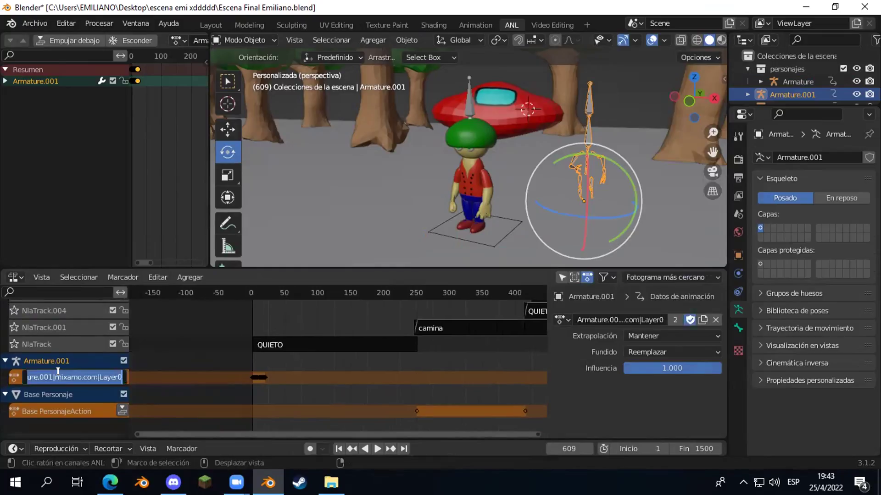
text(Corre)
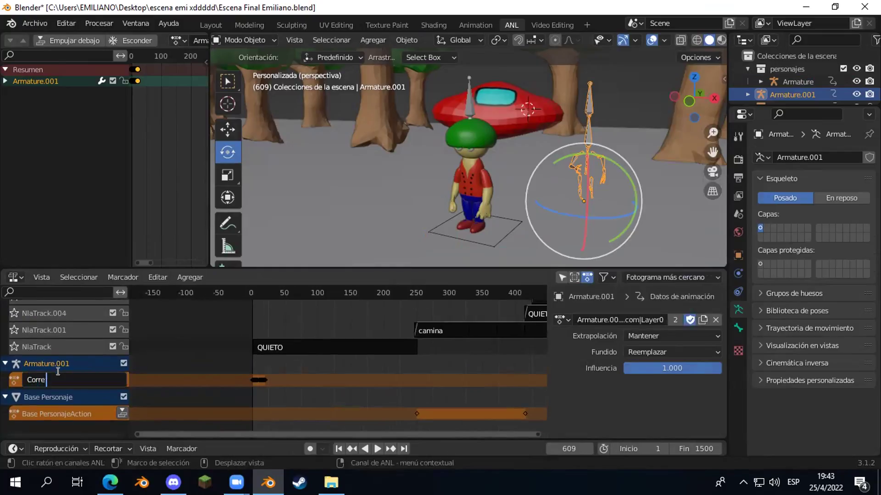
text(2)
key(Return)
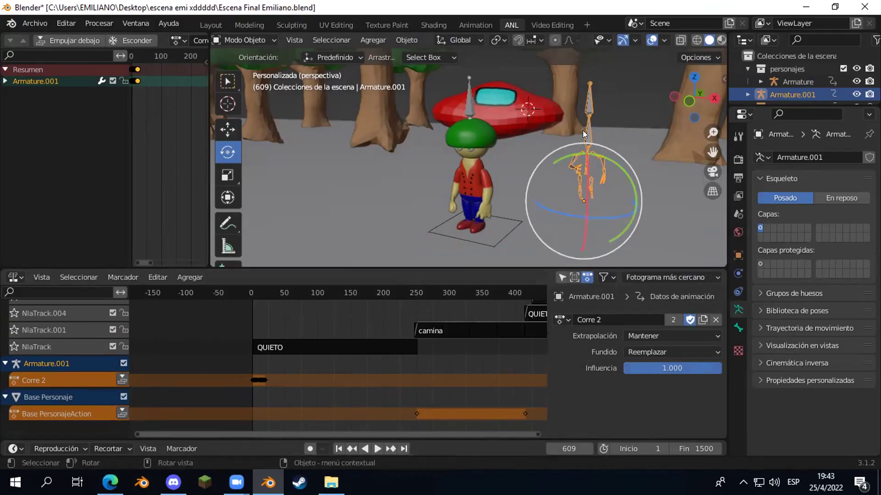
- Delete the imported armature and assign the Corre 2 action to the green-capped character's Armature
key(Delete)
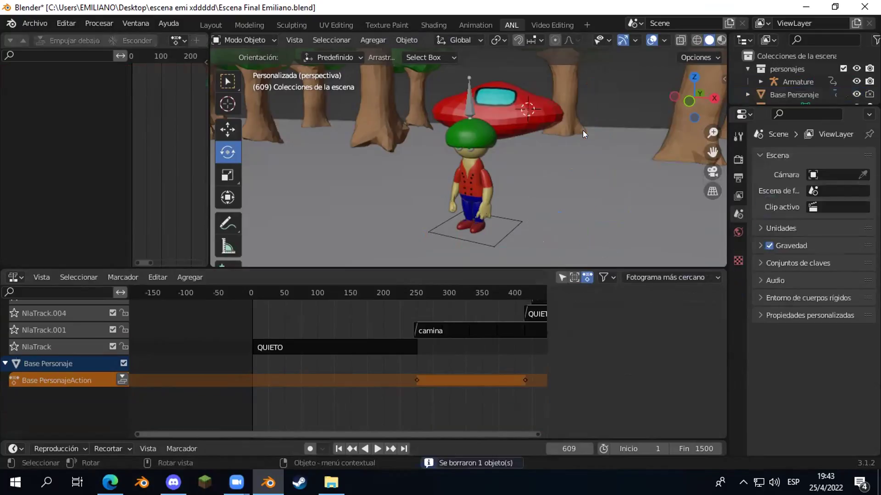
click(467, 103)
scroll(74, 41, down, 5)
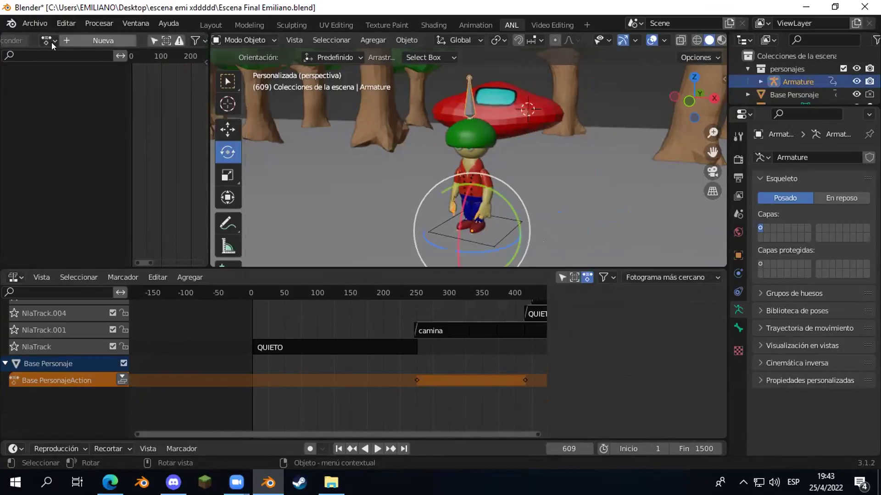
click(49, 40)
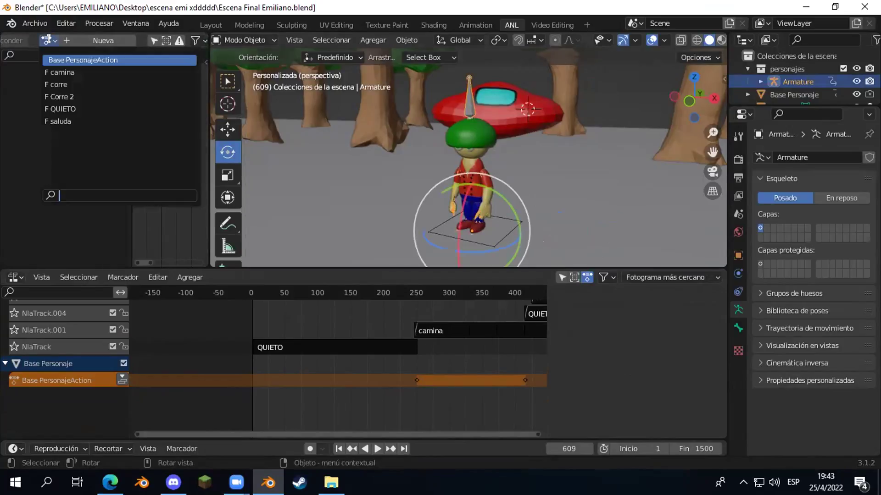
click(63, 97)
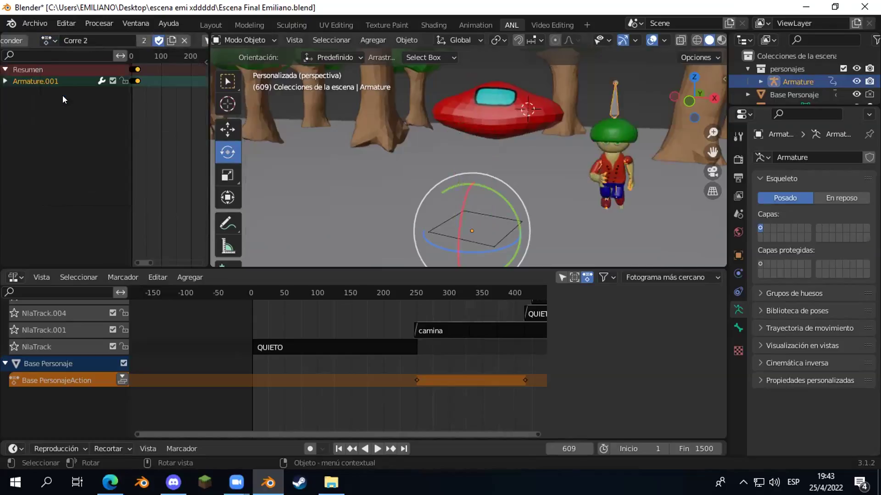
- Set the current frame to 0 and push the Corre 2 action down as a strip on NlaTrack.003
middle_drag(298, 382, 320, 429)
key(space)
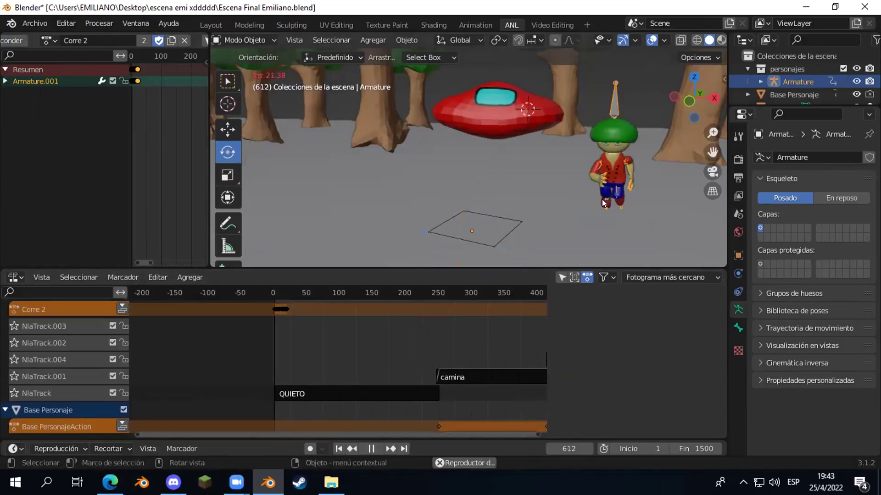
key(Escape)
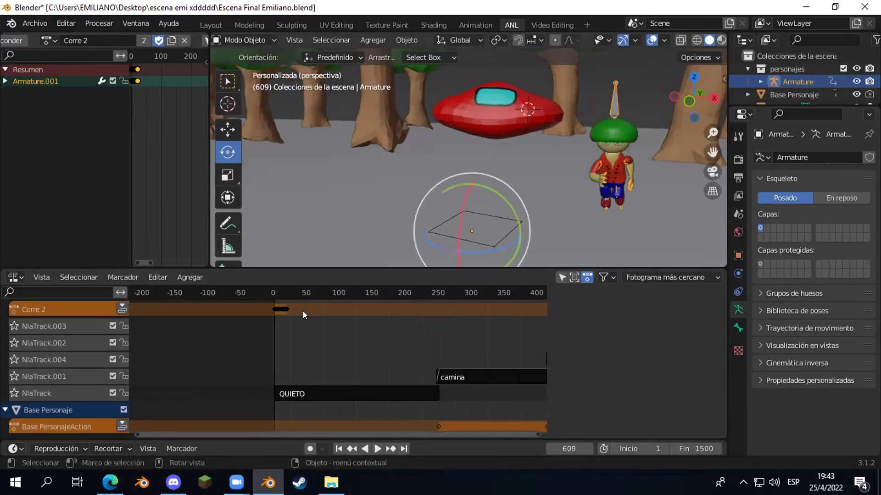
click(272, 293)
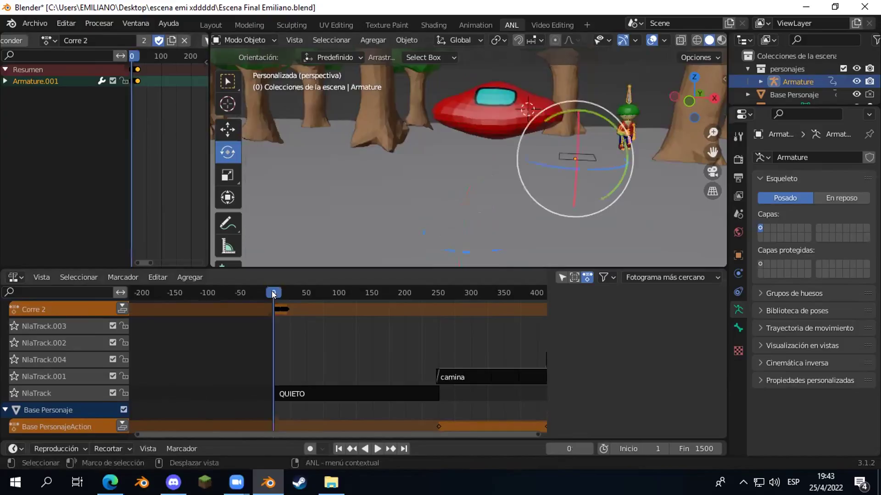
click(123, 307)
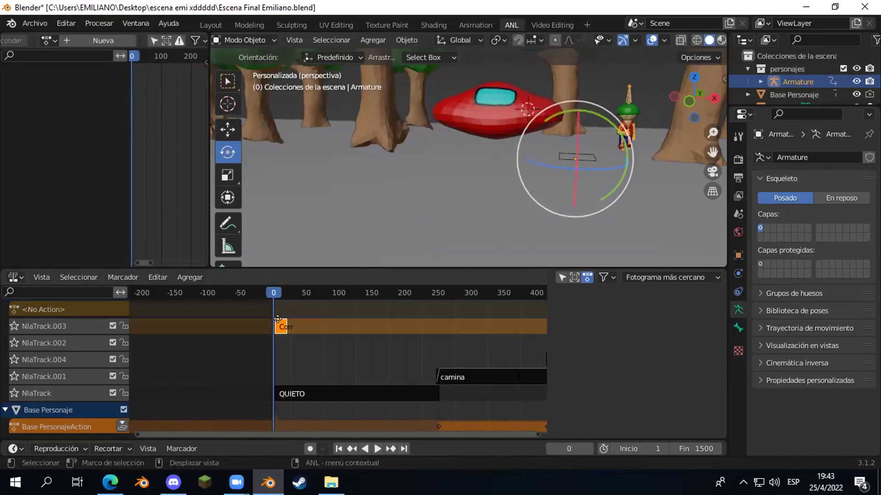
- Move the Corre 2 strip along NlaTrack.003 so it starts at about frame 578, past the saluda strip
key(g)
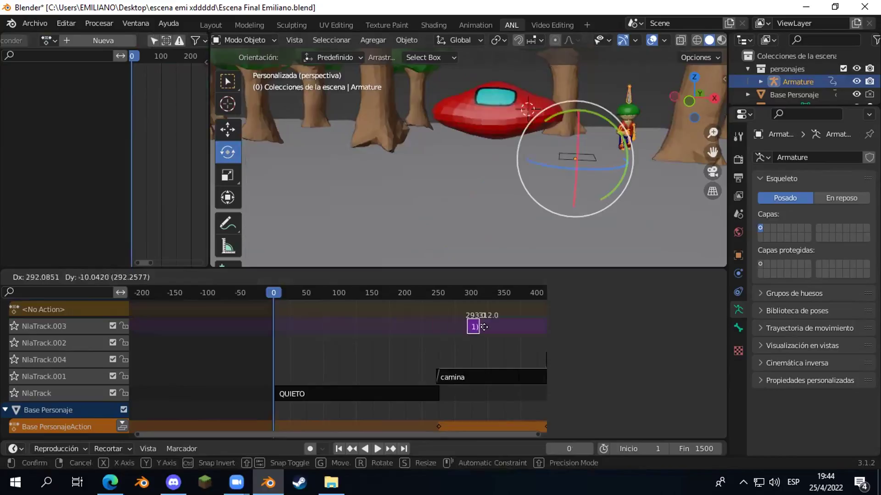
click(486, 332)
middle_drag(479, 346, 449, 347)
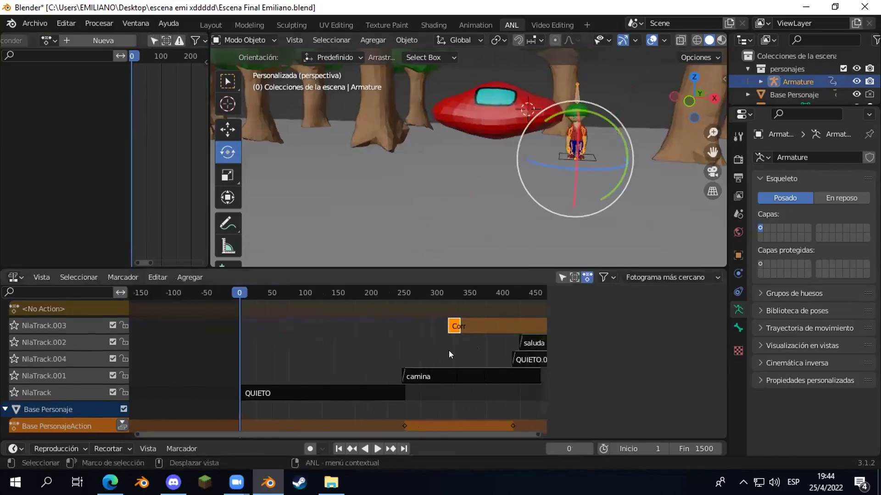
key(n)
middle_drag(531, 355, 258, 366)
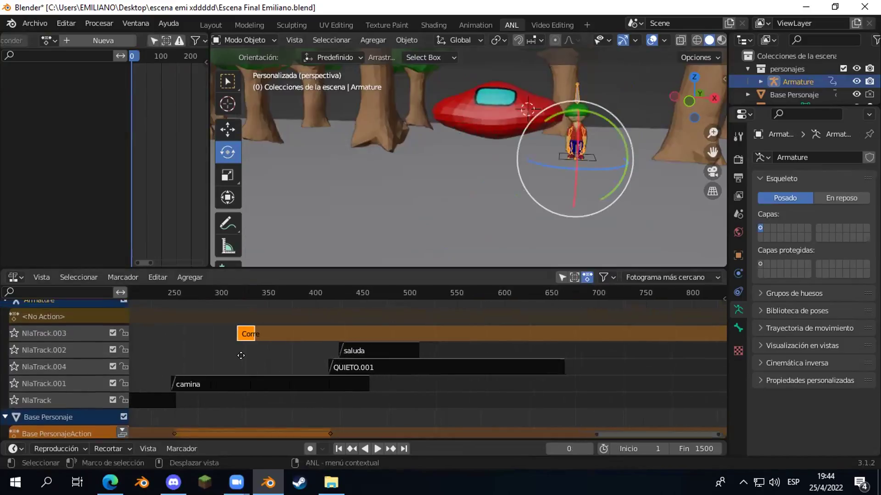
key(g)
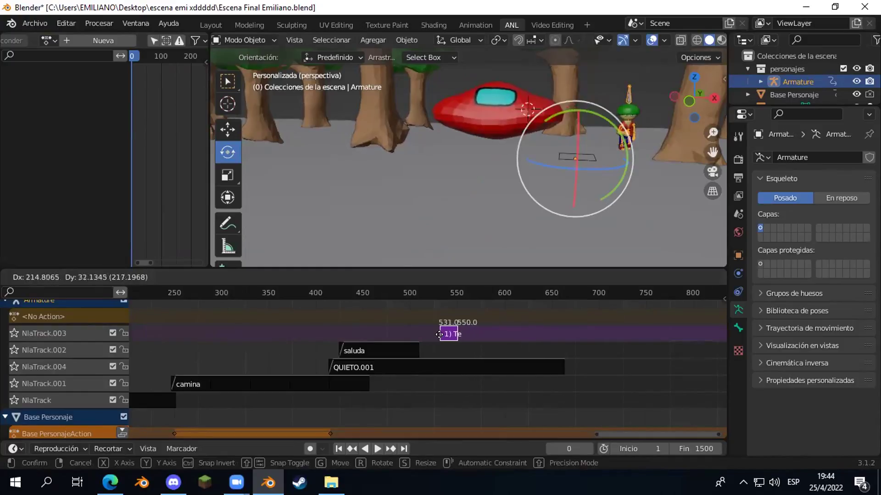
click(469, 336)
click(506, 345)
ctrl+scroll(453, 346, down, 1)
middle_drag(454, 347, 371, 356)
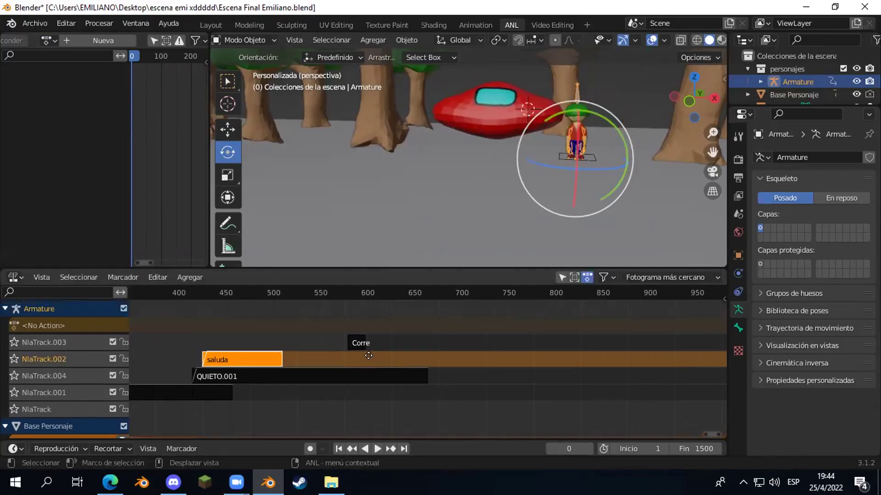
- Set the saluda strip's extrapolation to Nada in its active clip properties
click(312, 370)
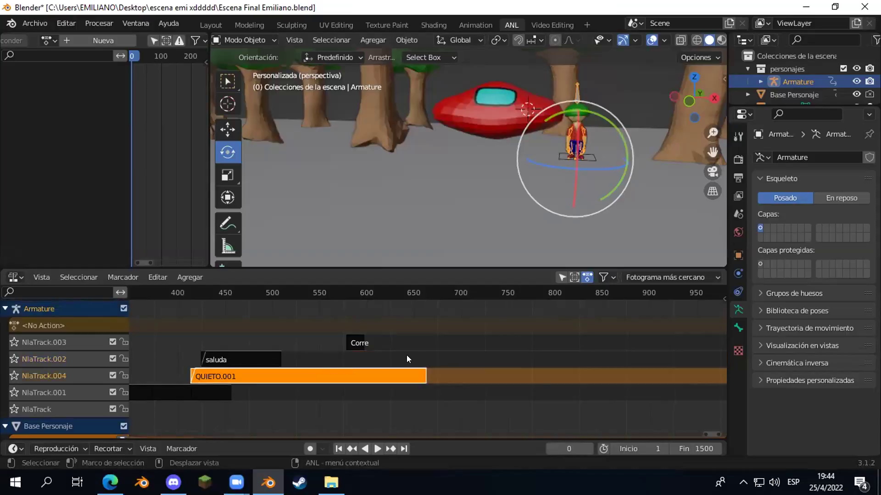
key(n)
click(212, 360)
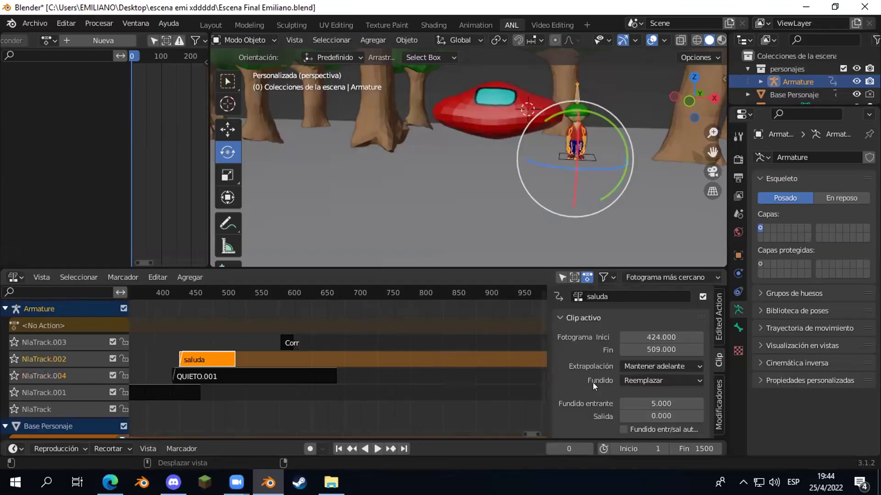
click(674, 365)
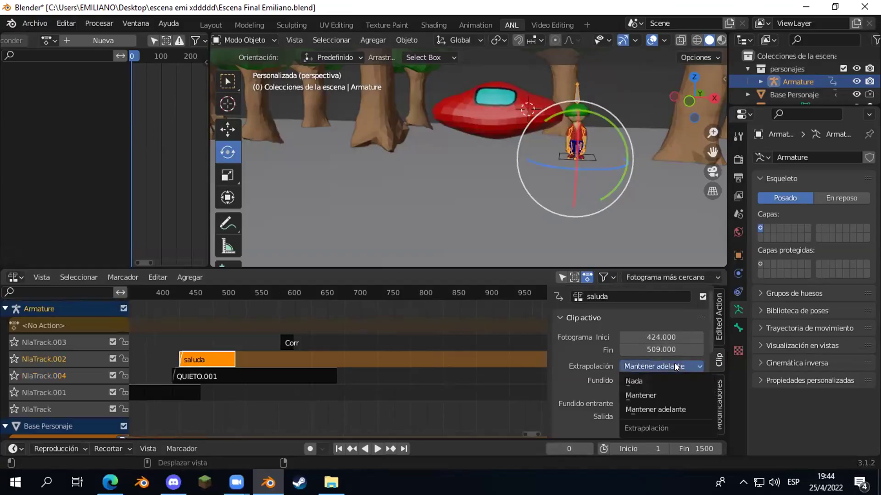
click(635, 380)
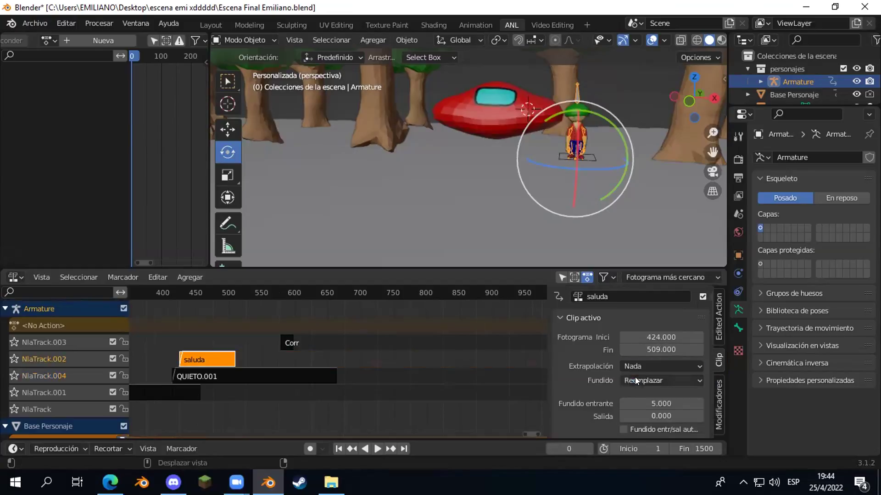
- Set the Corre 2 strip's action clip to repeat 5 times
click(290, 342)
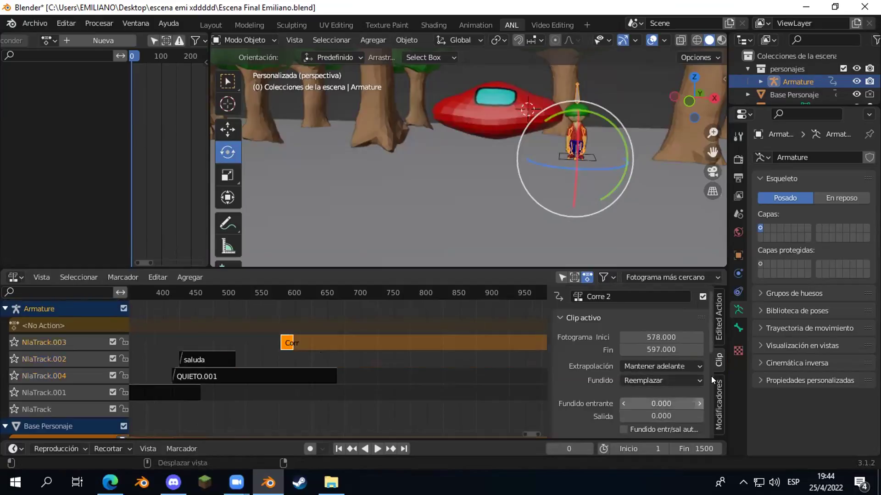
scroll(701, 361, down, 5)
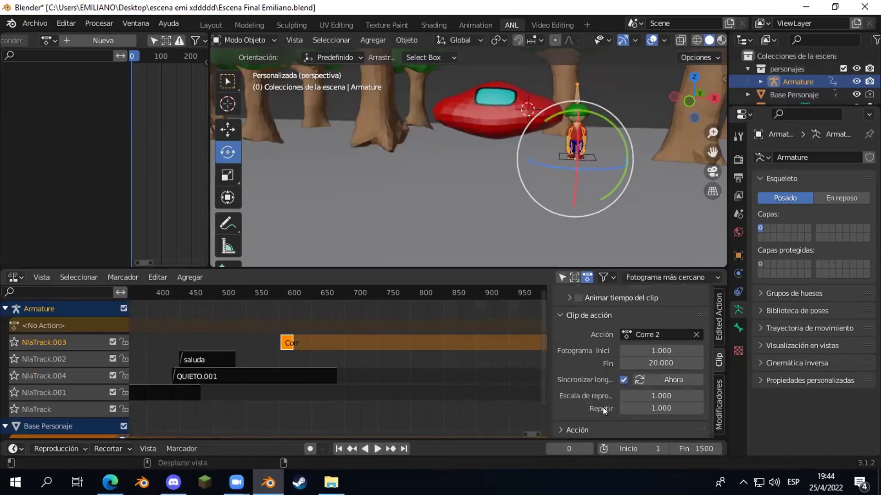
click(639, 405)
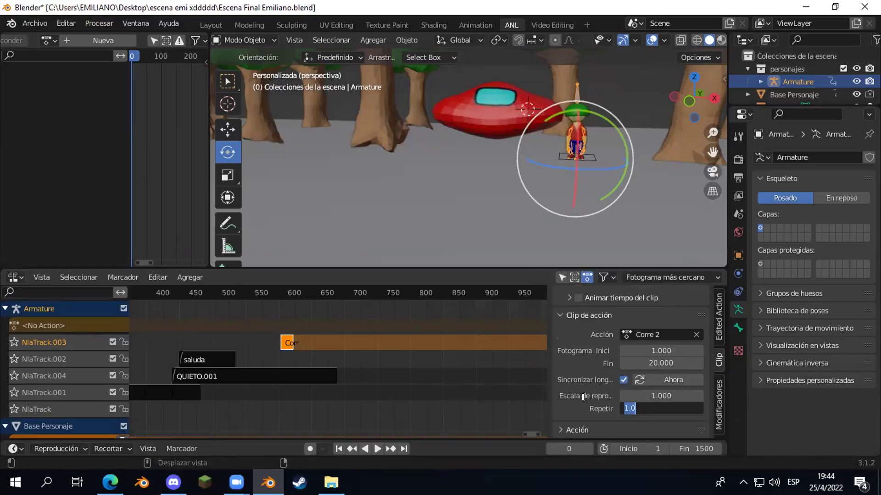
text(5)
key(Return)
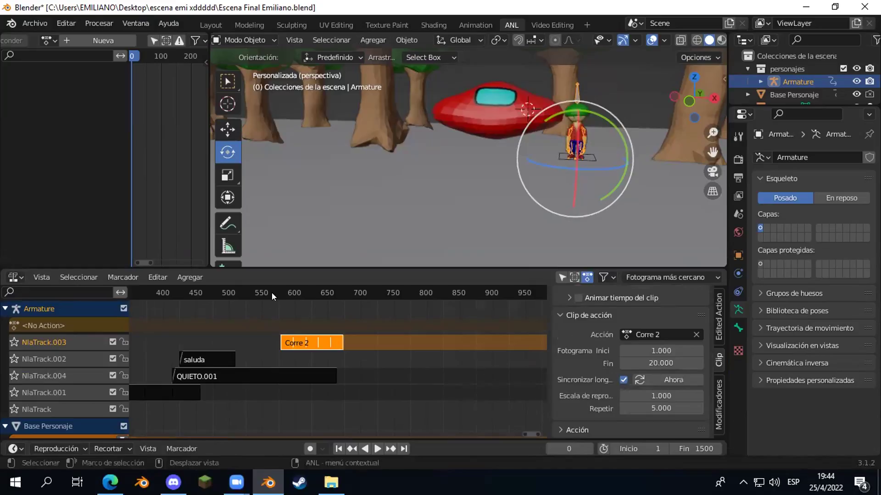
- Set the saluda strip's blend-out (Salida) to 5 and play the animation through the end of that strip
click(205, 351)
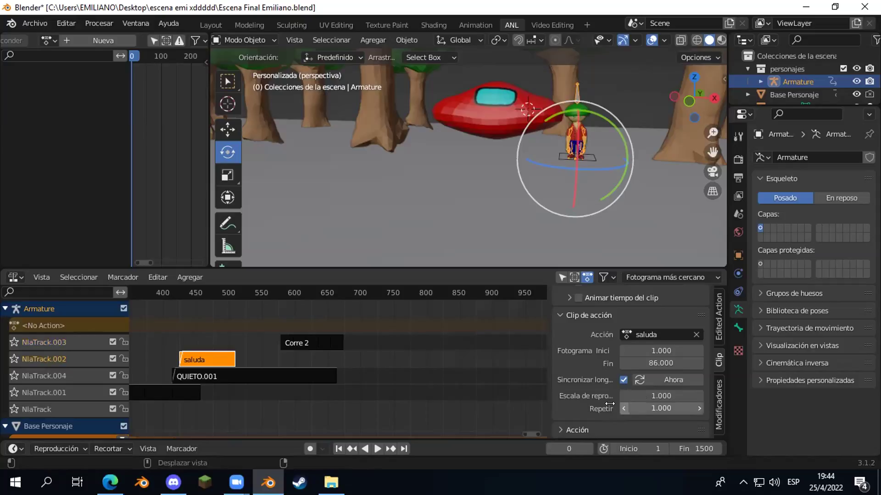
scroll(622, 386, up, 5)
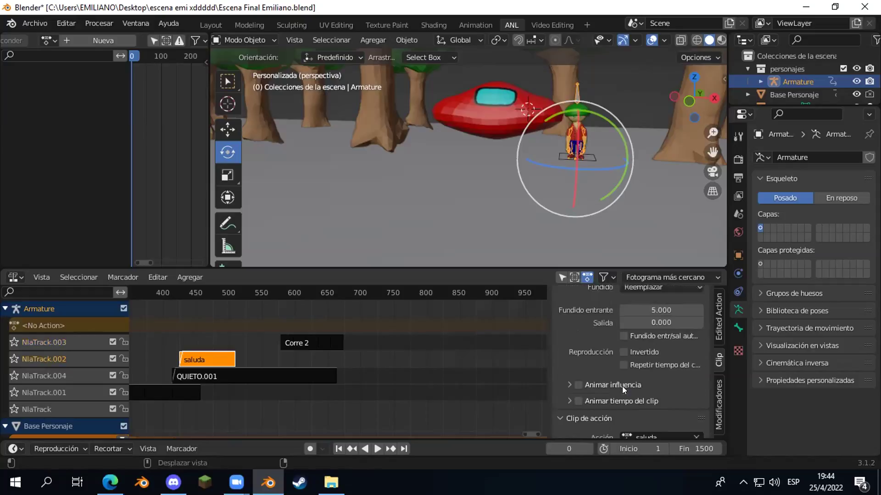
scroll(622, 386, up, 2)
click(642, 348)
text(5)
key(Return)
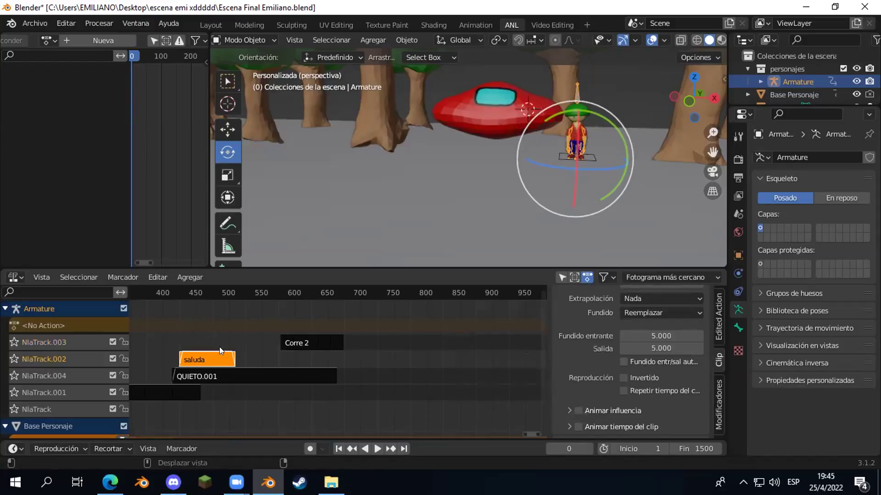
click(225, 292)
key(space)
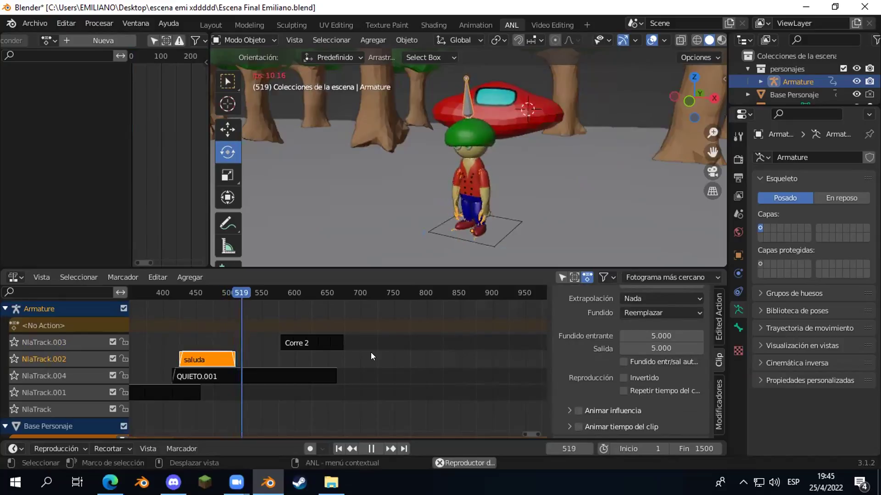
key(space)
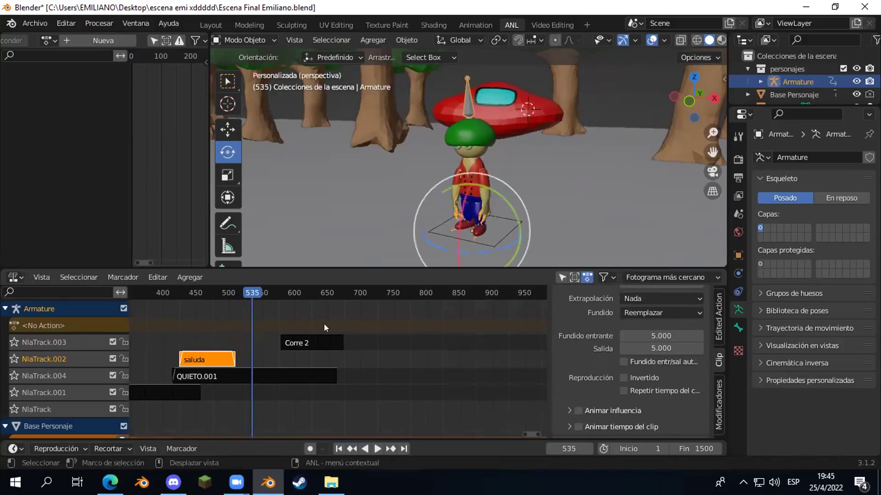
- Move the Corre 2 strip earlier along NlaTrack.003 so it starts at frame 530
click(305, 344)
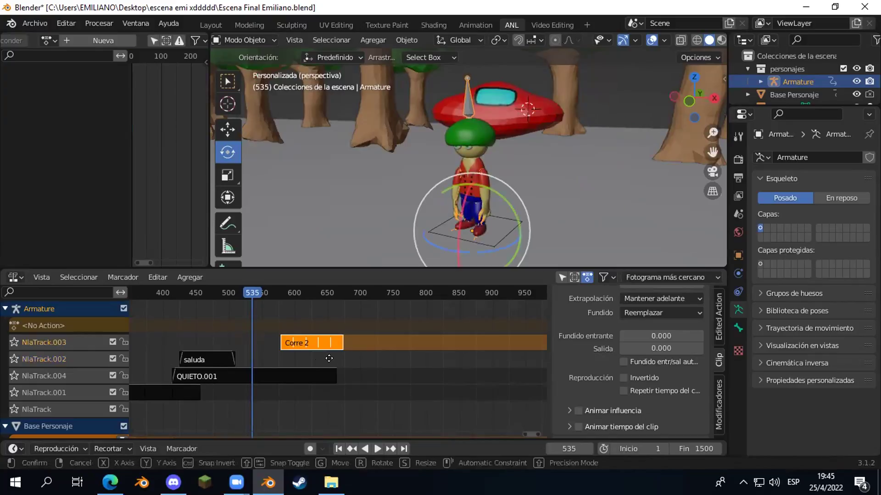
key(g)
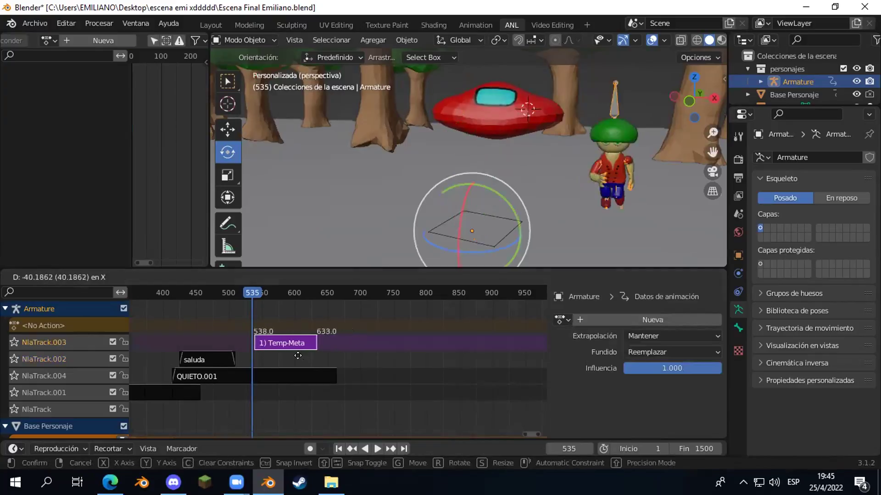
click(302, 357)
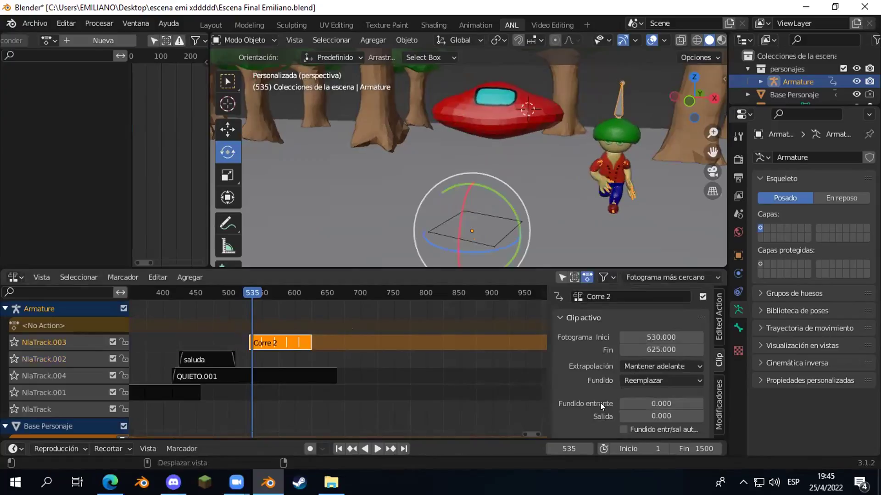
- Set the Corre 2 strip's blend-in (Fundido entrante) to 5 and play the transition into it from frame 517
click(649, 403)
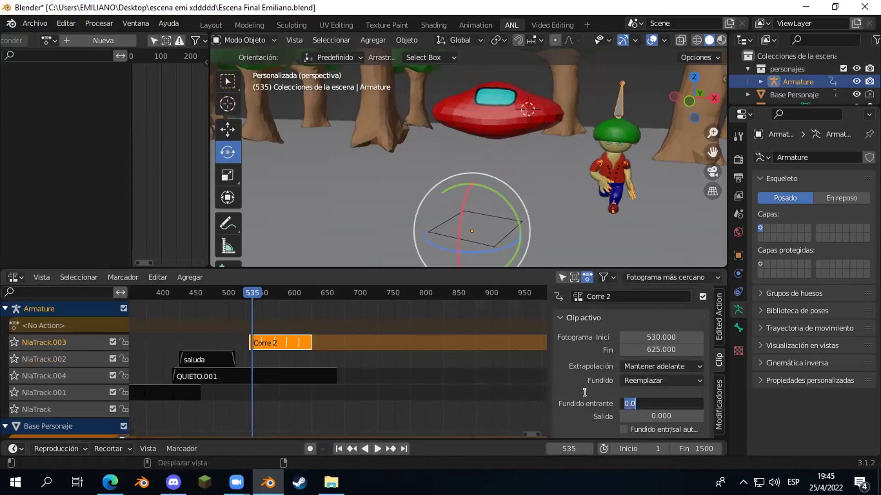
text(5)
key(Return)
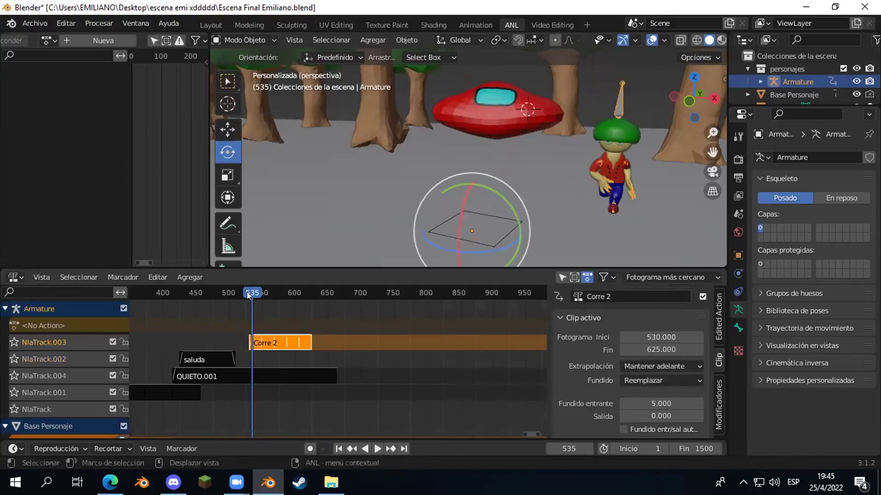
drag(242, 292, 238, 292)
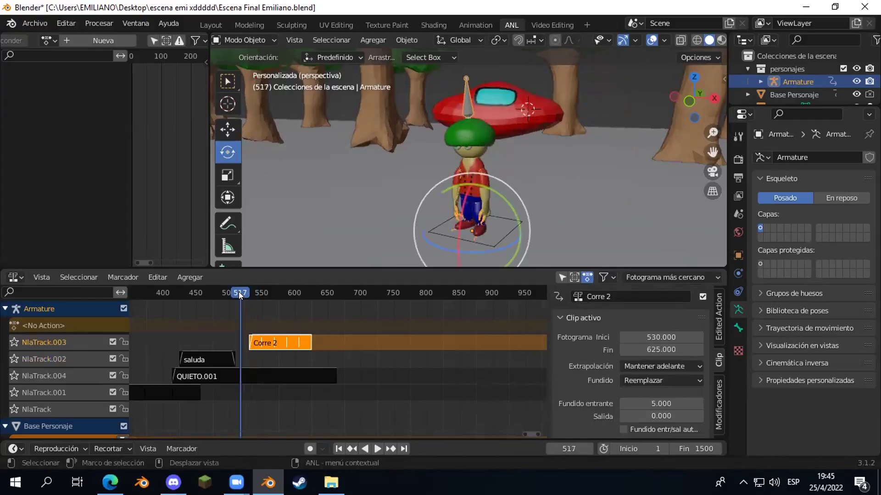
key(space)
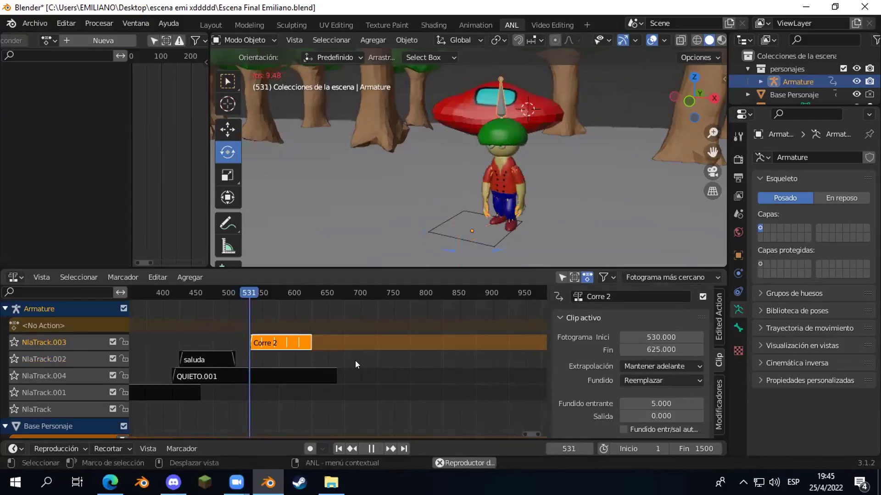
key(Escape)
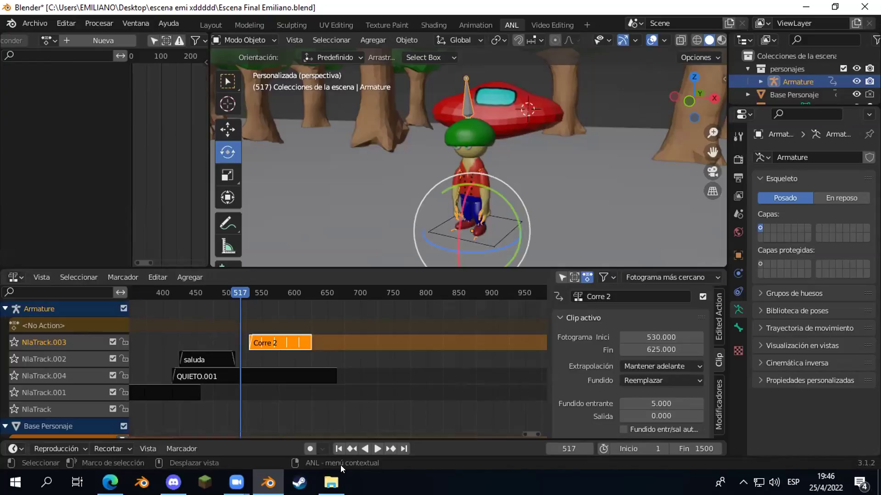
key(XF86AudioRaiseVolume)
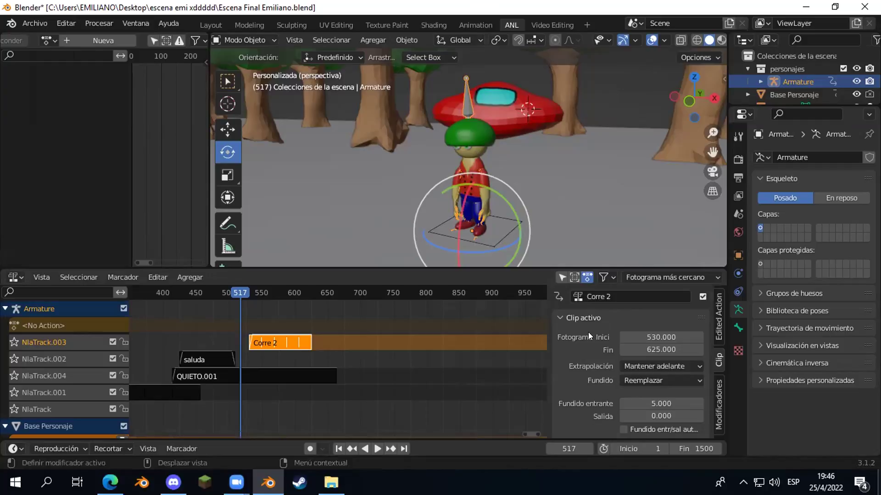
key(space)
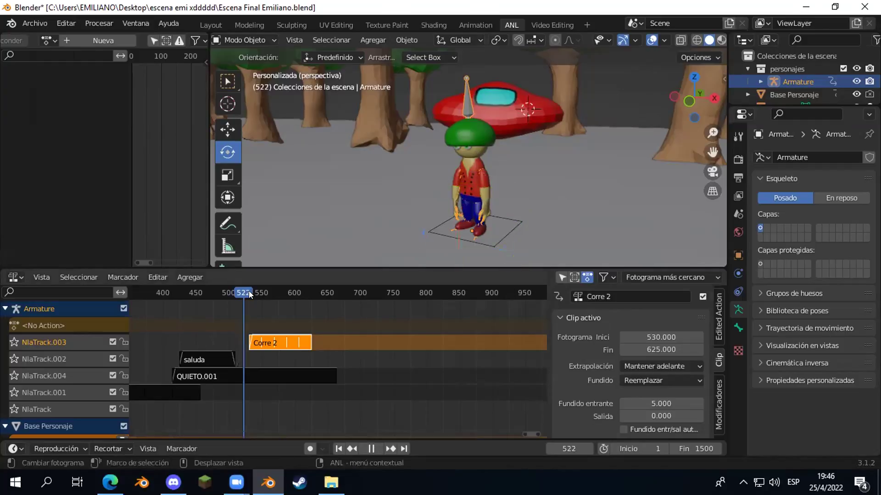
key(space)
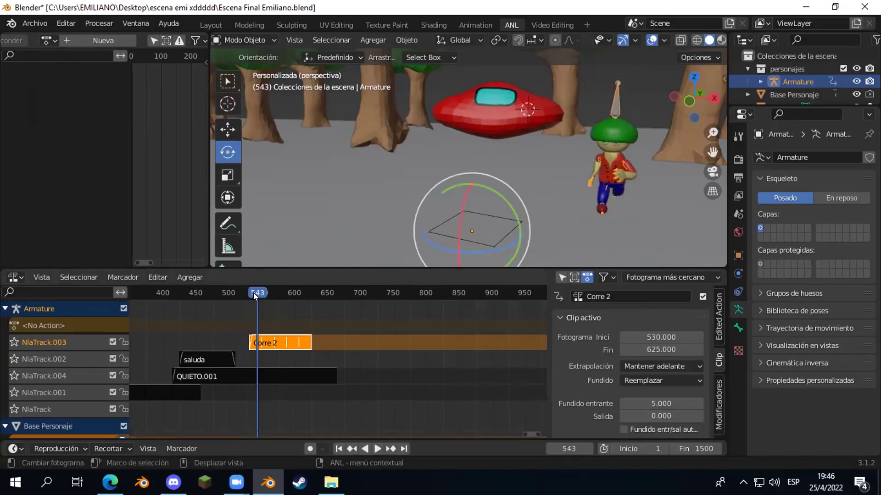
- Select the Base Personaje object under the character and show it in the orthographic top view
click(486, 242)
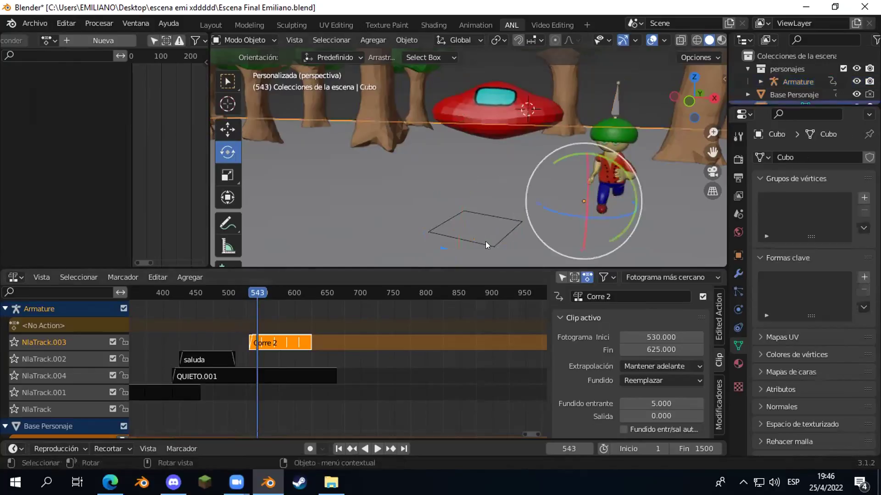
click(489, 243)
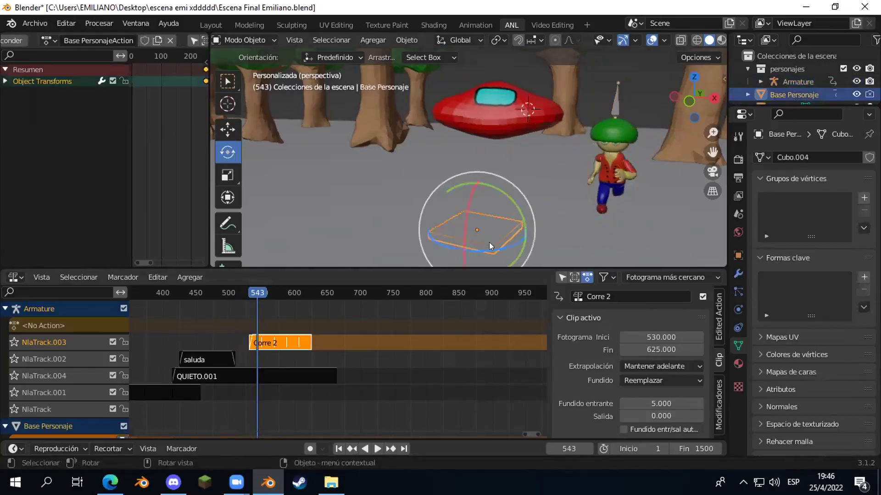
click(489, 242)
click(489, 243)
key(KP_7)
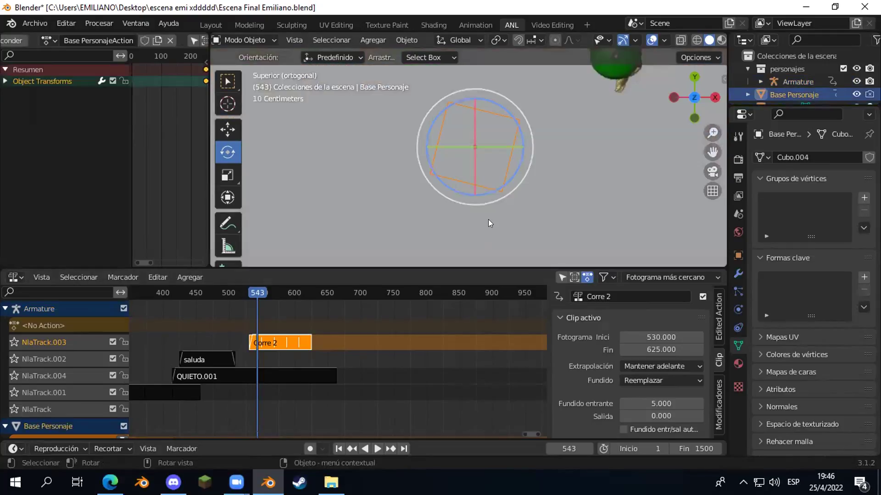
- Set the current frame to 531 and turn on automatic keyframing
key(space)
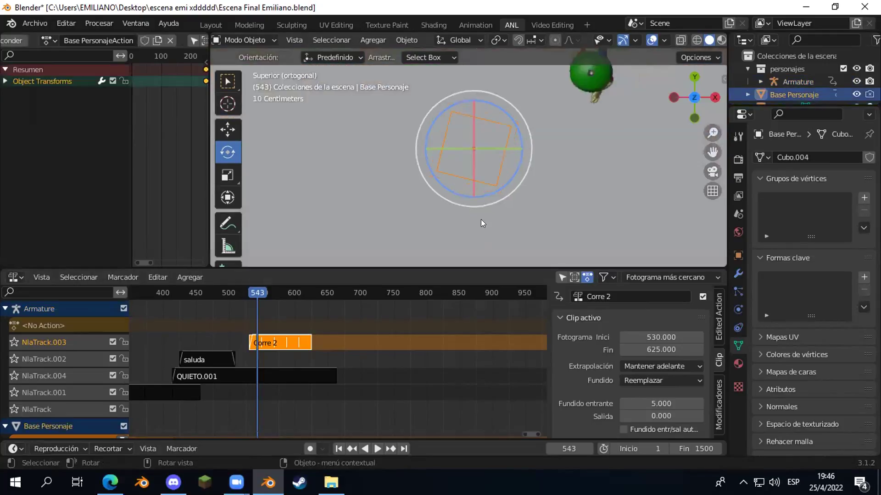
click(241, 284)
key(space)
click(310, 449)
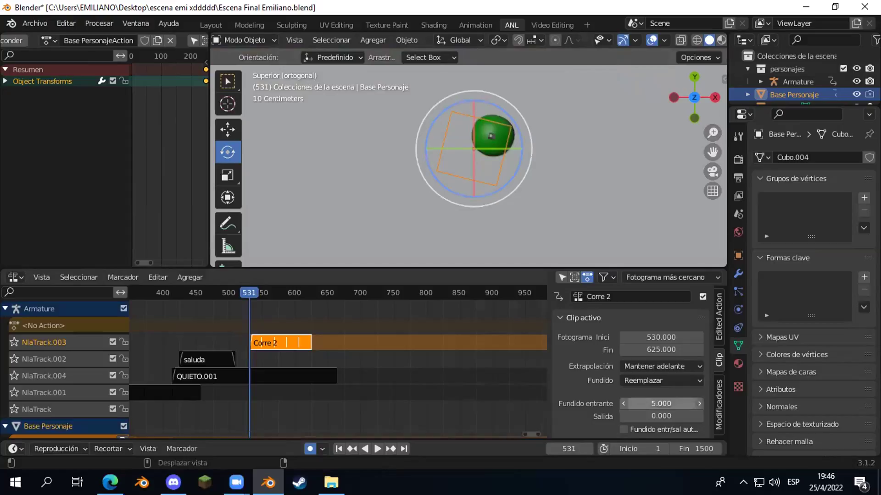
- Set the Corre 2 strip's blend-in (Fundido entrante) to 0
click(652, 404)
text(0)
key(Return)
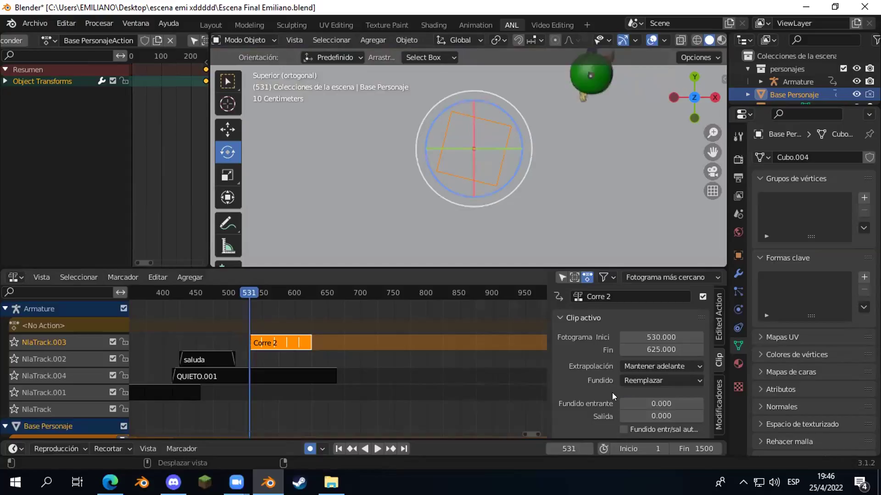
- Place the 3D cursor at the centre of Base Personaje as a reference mark and activate the Select Box tool
shift+right_click(469, 148)
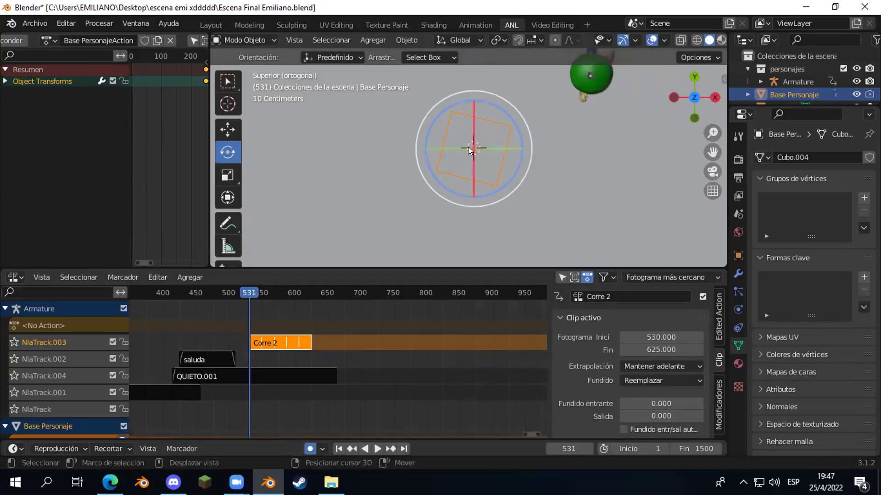
key(w)
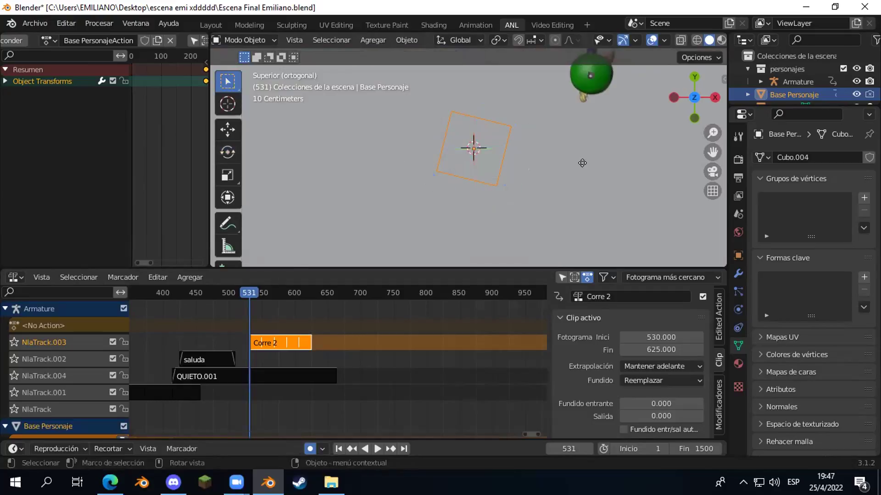
key(g)
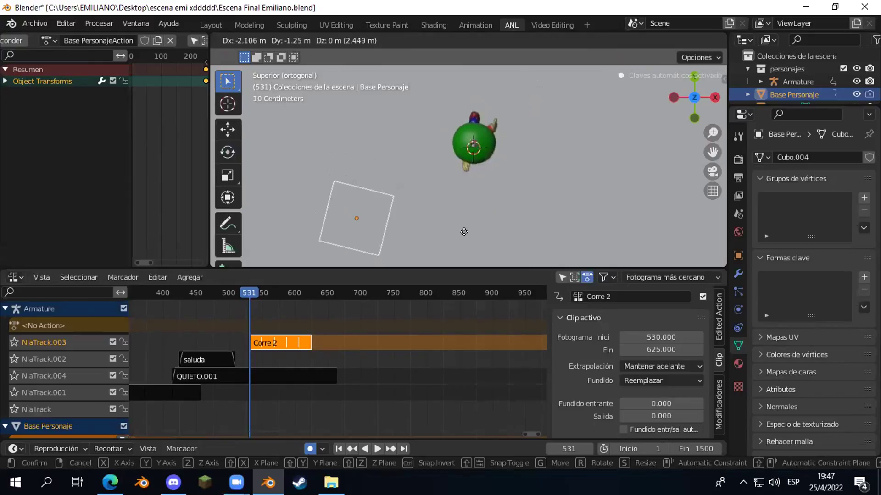
right_click(466, 231)
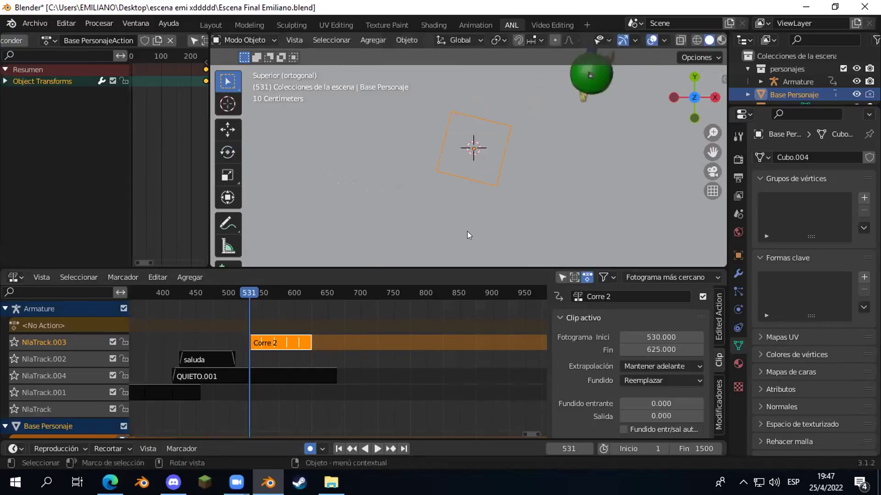
- Insert a Posición keyframe for Base Personaje at frame 530
key(Left)
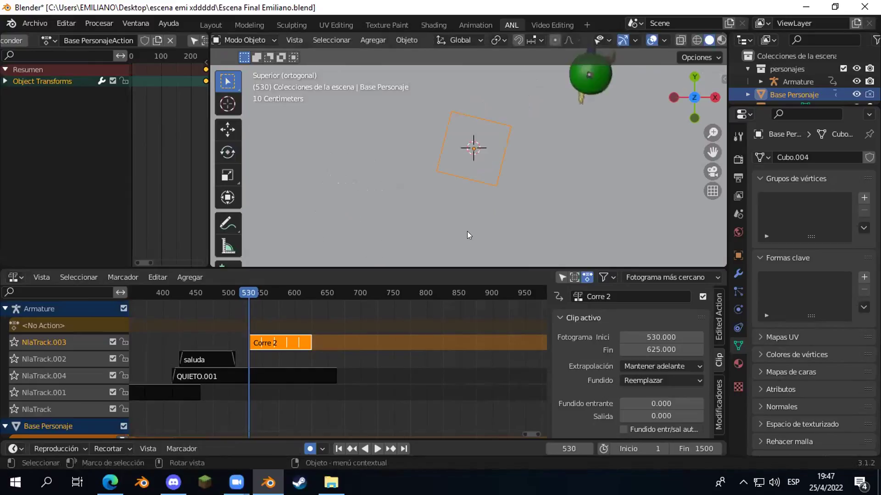
key(i)
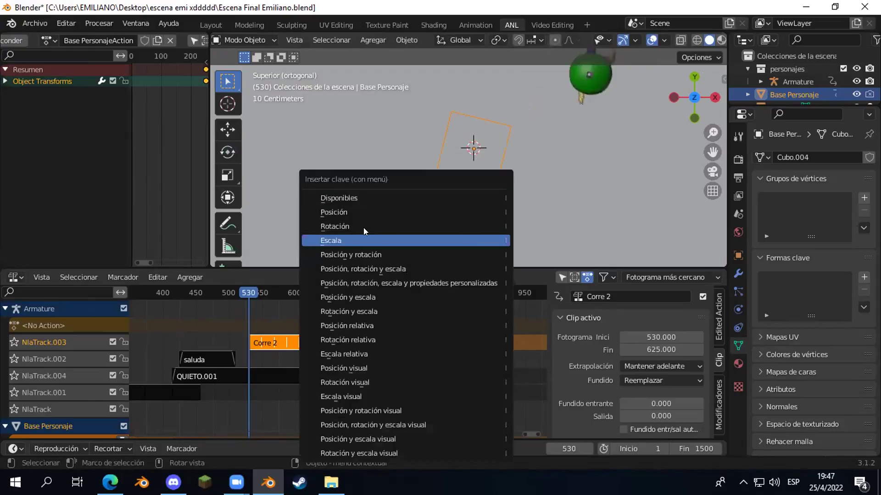
click(351, 212)
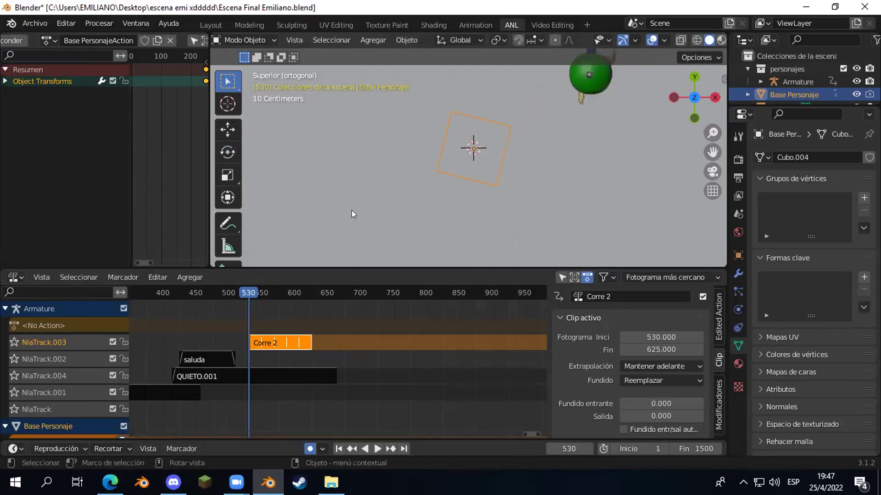
- At frame 531, move Base Personaje so the character lines up with the 3D cursor, with automatic keyframing on, then turn automatic keyframing off
key(Right)
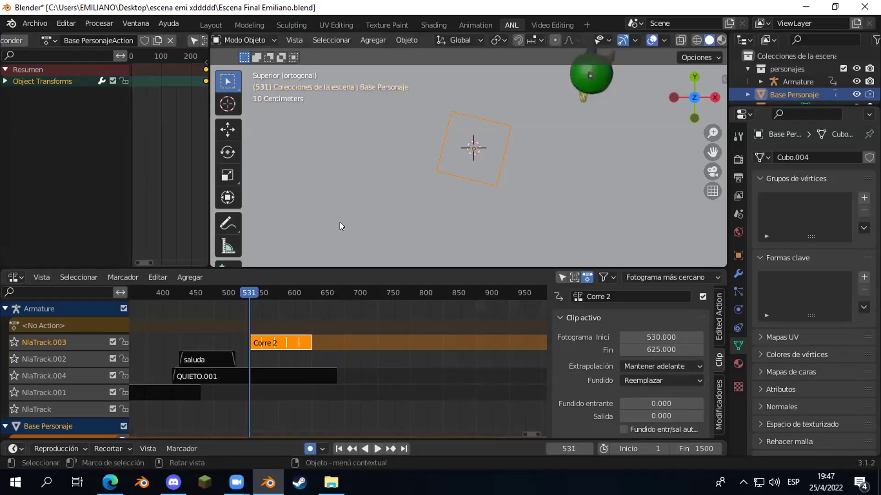
key(g)
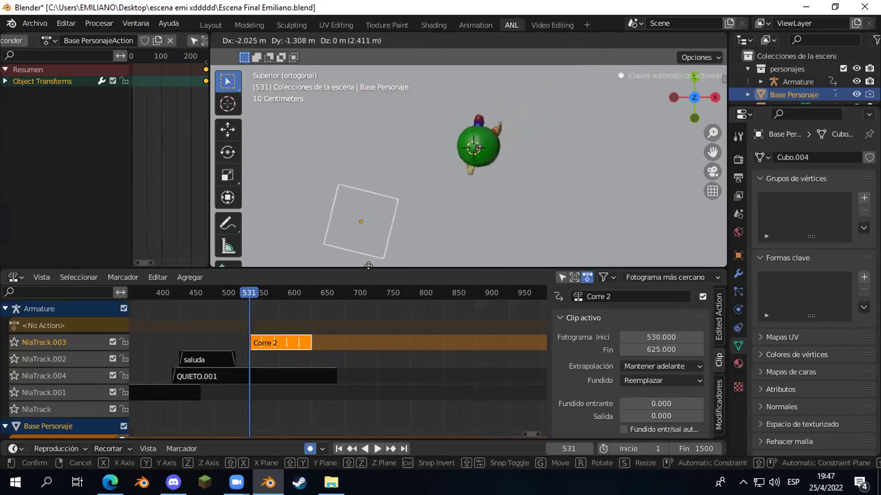
key(Escape)
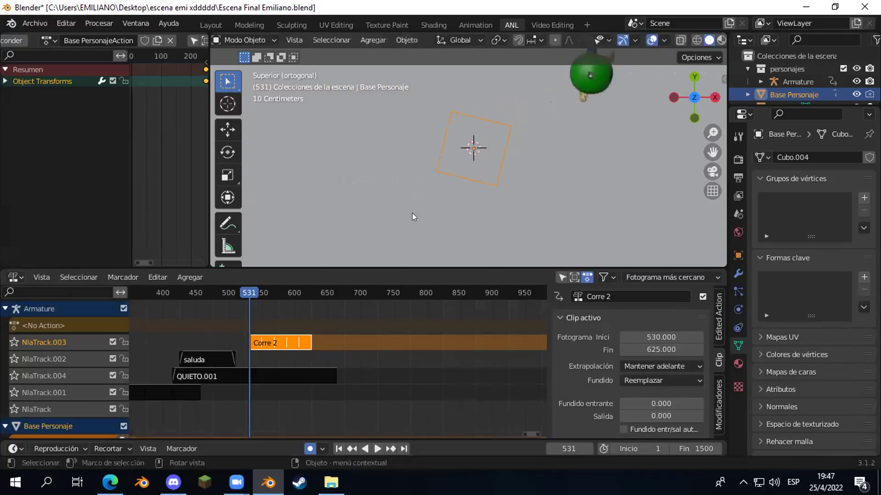
key(g)
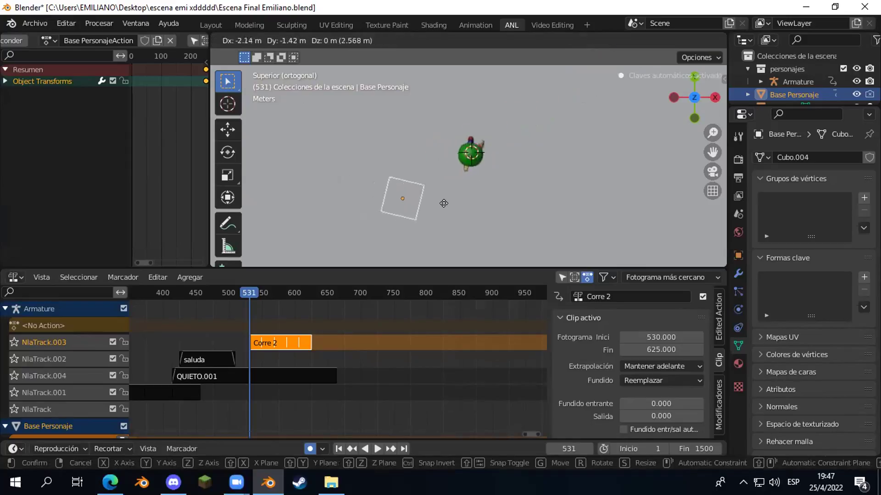
click(448, 205)
scroll(480, 170, up, 8)
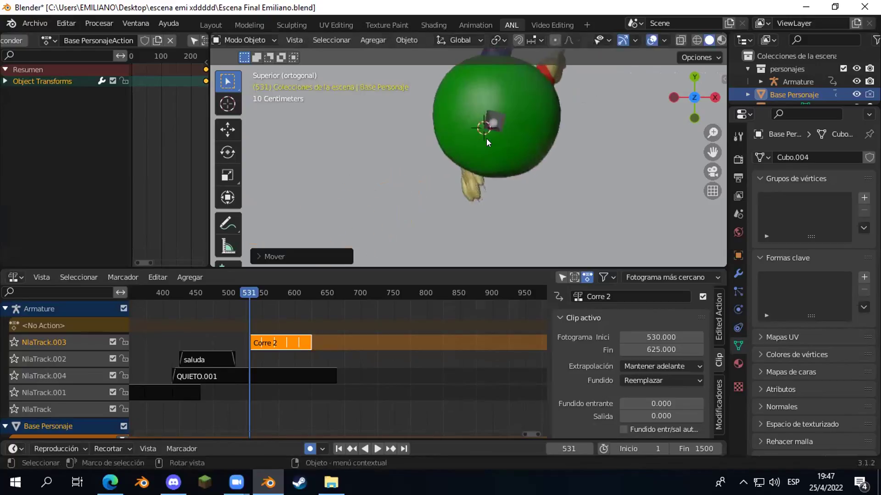
key(g)
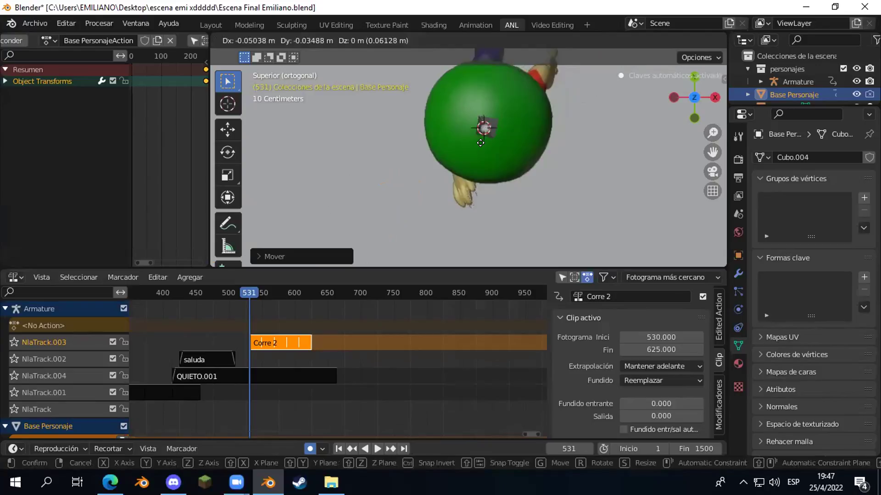
click(479, 147)
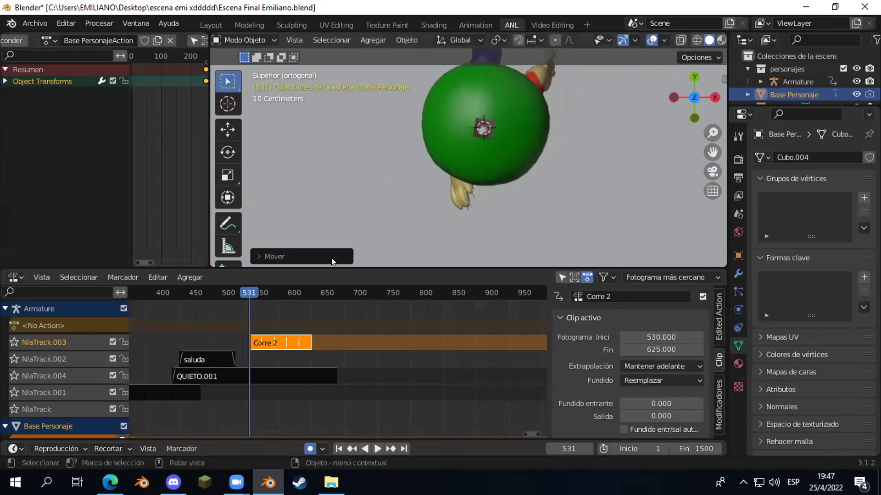
click(309, 447)
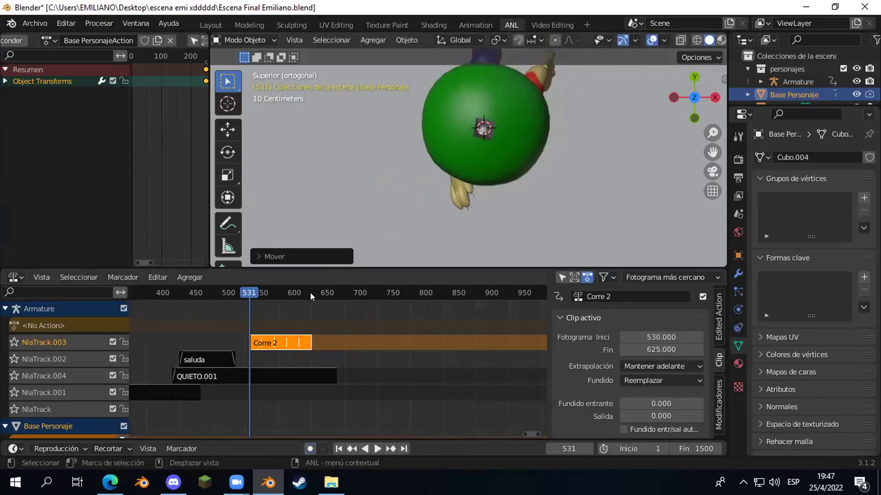
- Return to frame 530, widen the keyframe editor beside the 3D view and bring Base Personaje's latest keyframes into view
key(Left)
scroll(429, 196, down, 5)
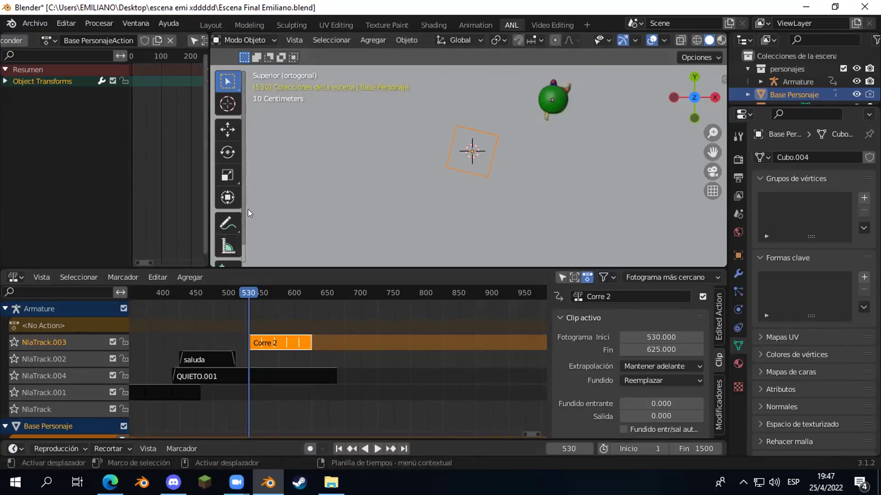
drag(204, 210, 291, 185)
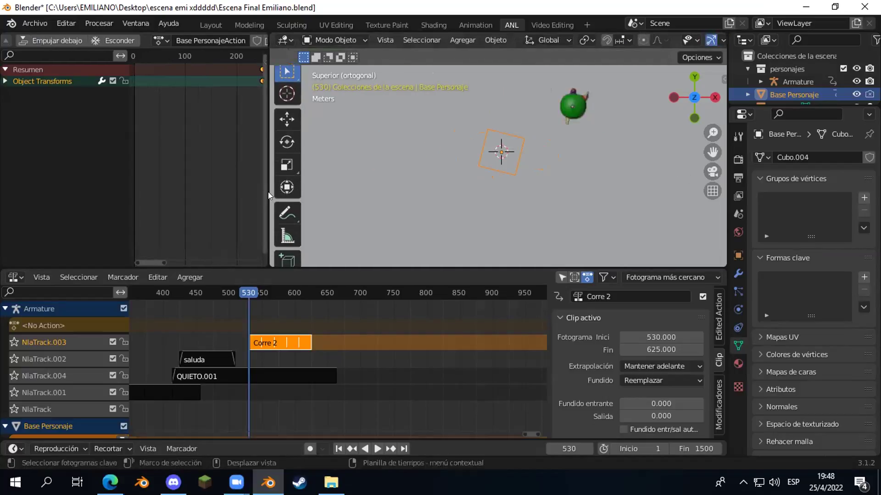
drag(265, 191, 360, 193)
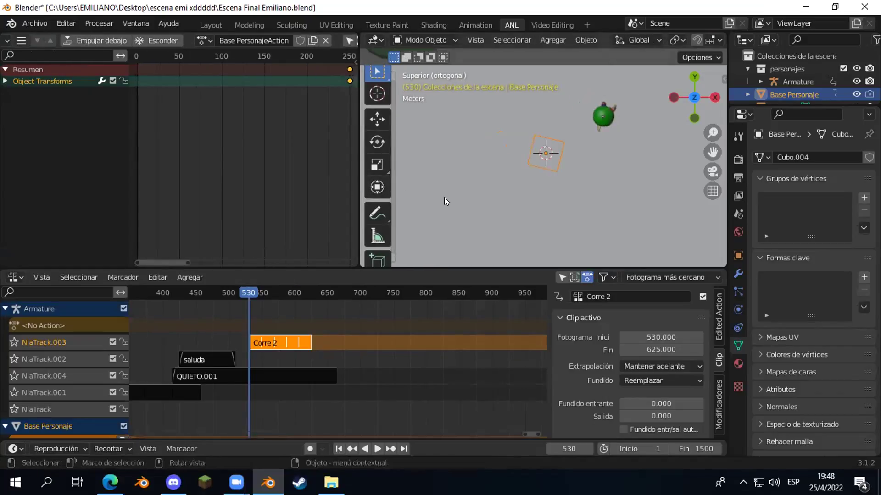
key(t)
middle_drag(261, 141, 97, 151)
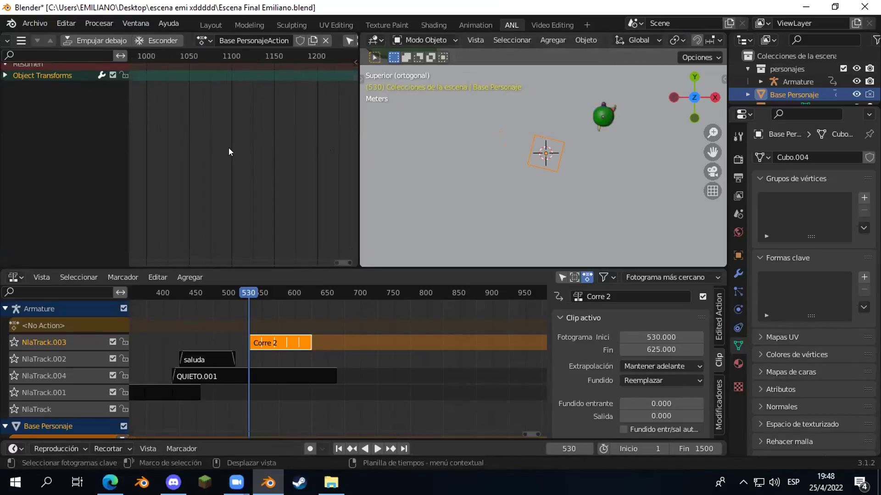
key(Home)
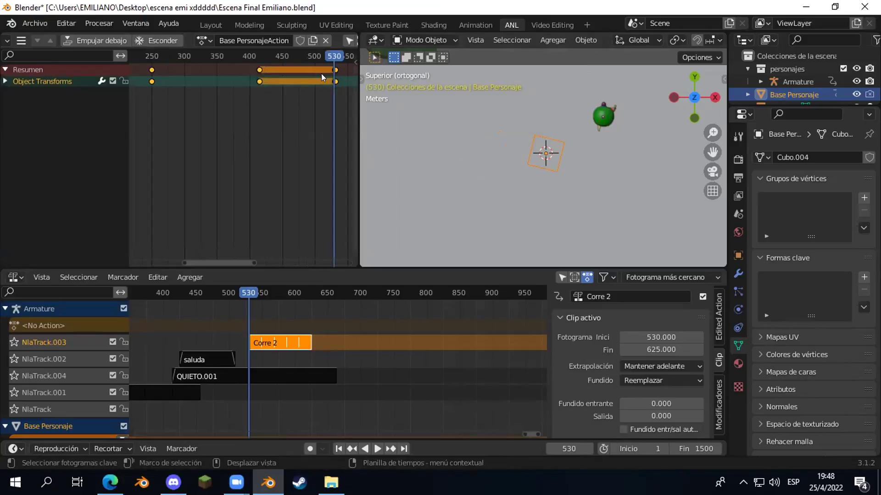
- Move Base Personaje's keyframes at frames 530 and 531 one frame earlier, to 529 and 530
drag(323, 90, 342, 64)
key(KP_Decimal)
scroll(269, 109, down, 8)
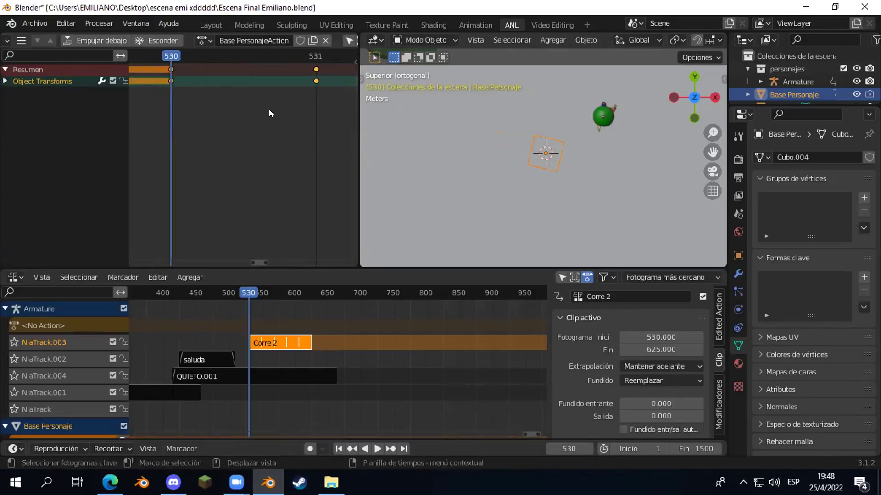
drag(207, 113, 281, 56)
key(g)
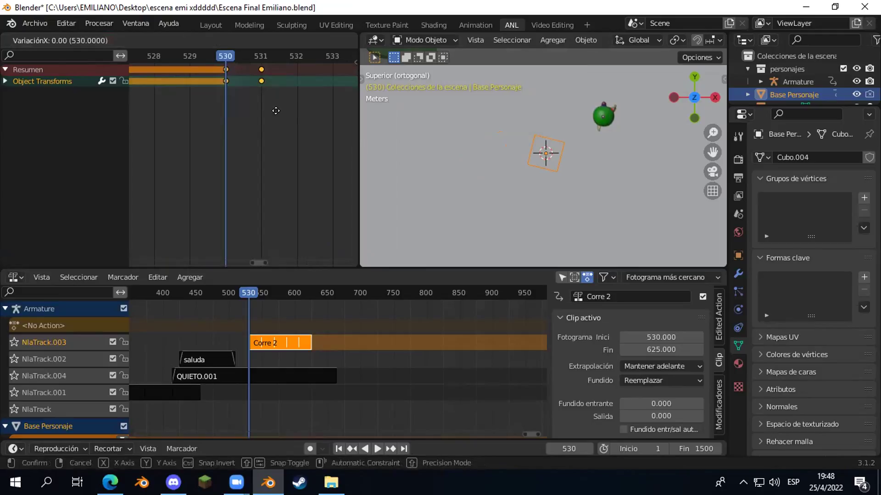
click(258, 107)
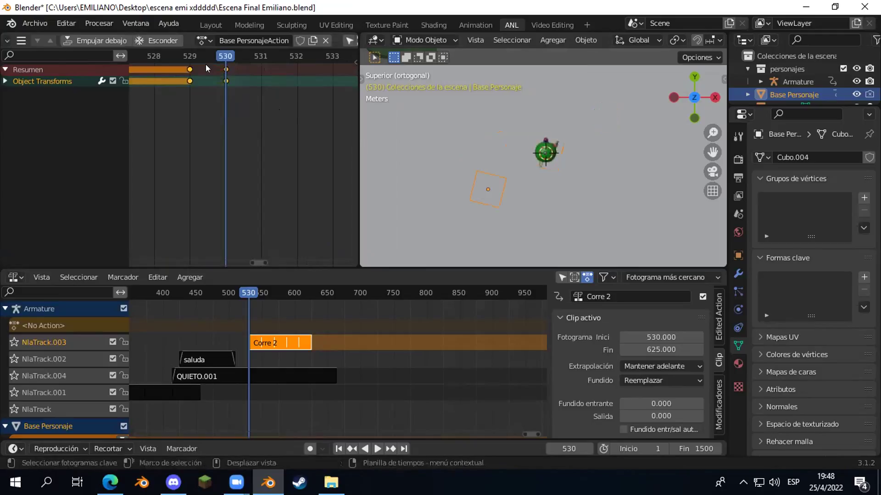
- Step between frames 529 and 530 and play the start of the run to check the character's position
click(186, 54)
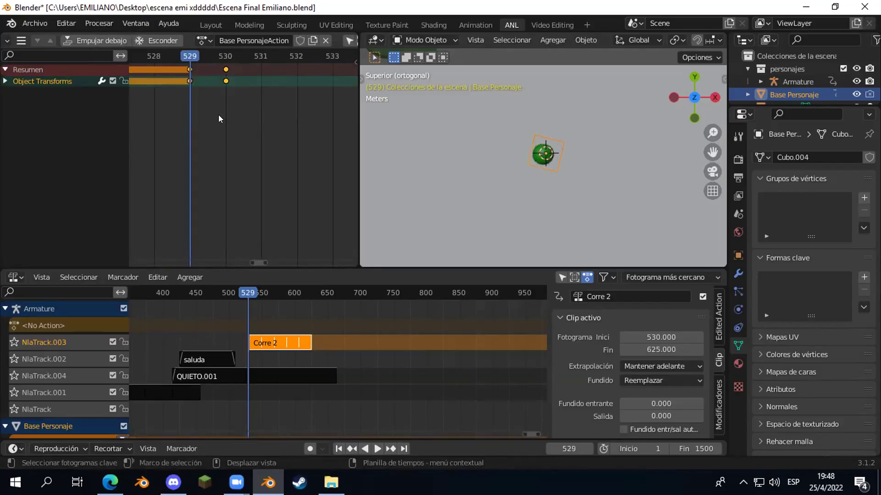
key(Right)
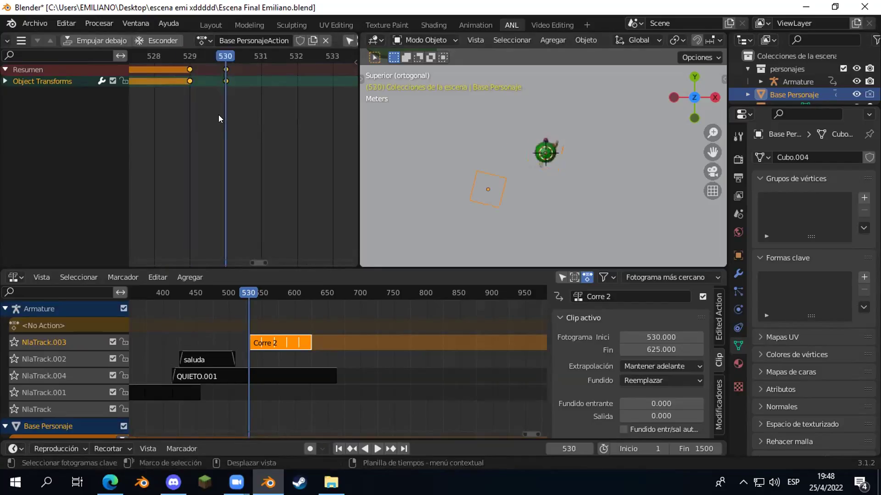
key(Left)
key(Right)
key(space)
key(space)
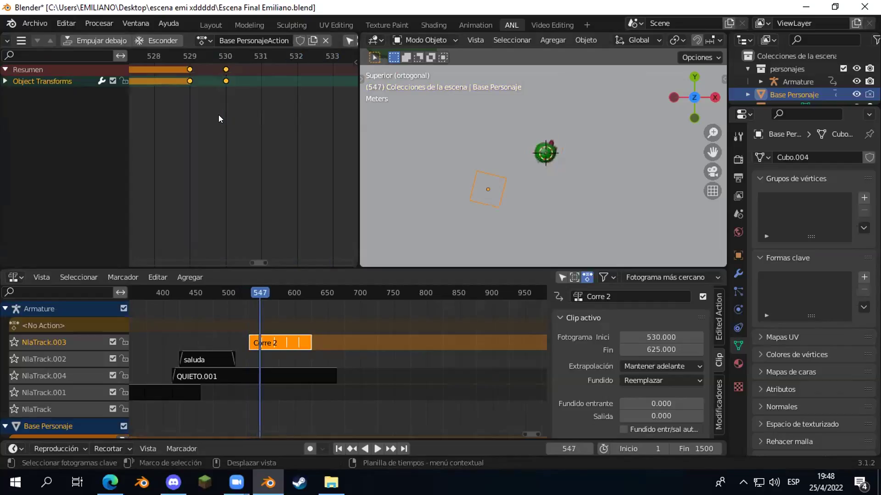
- Review the running animation toward the end of the Corre 2 strip, around frame 607
scroll(231, 118, down, 6)
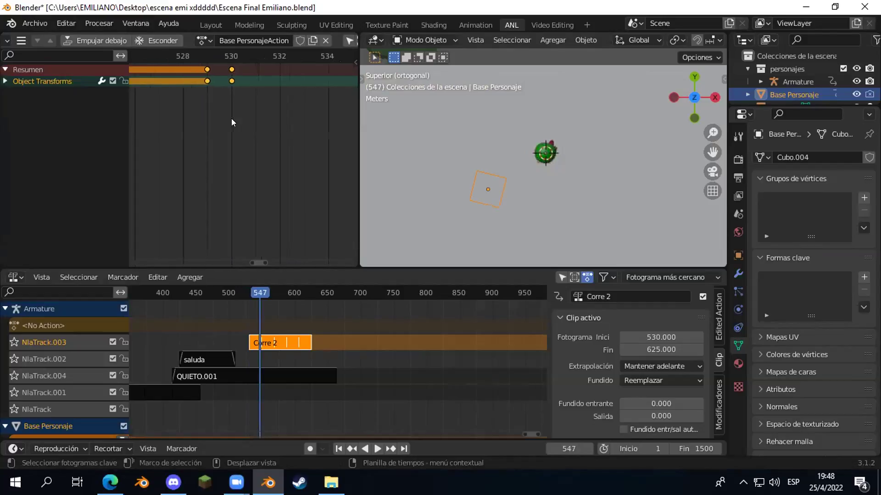
scroll(232, 118, down, 2)
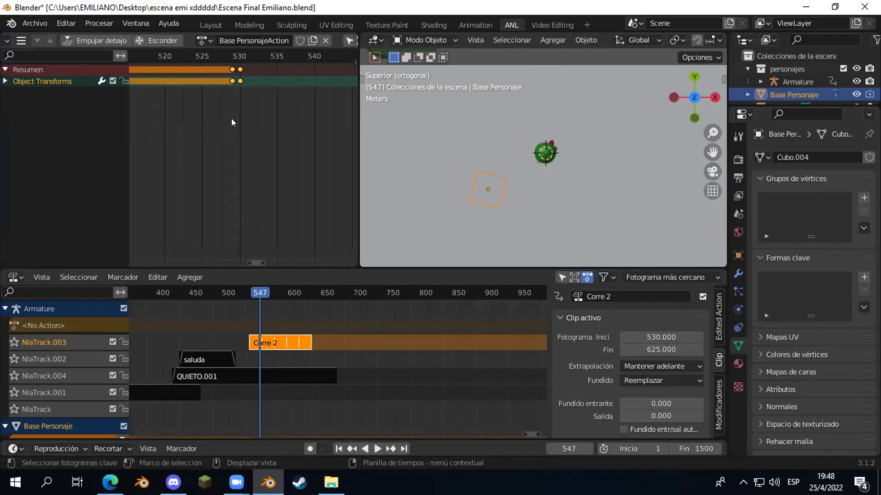
click(299, 291)
key(space)
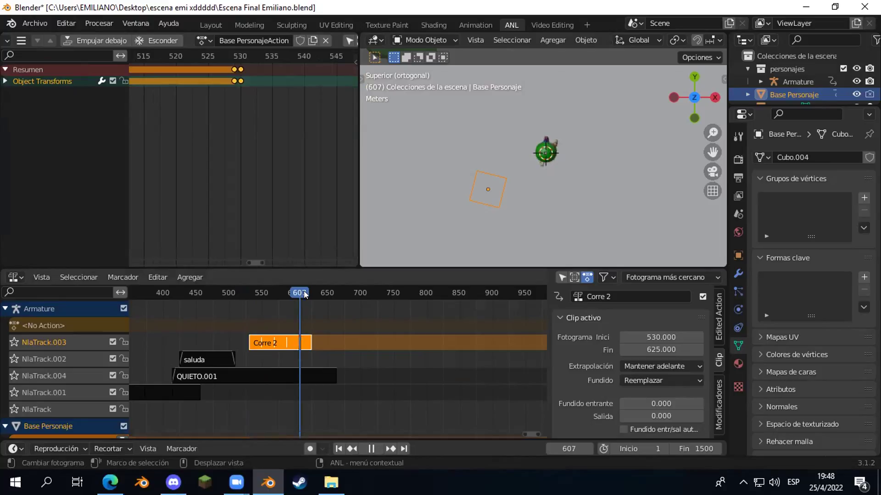
key(space)
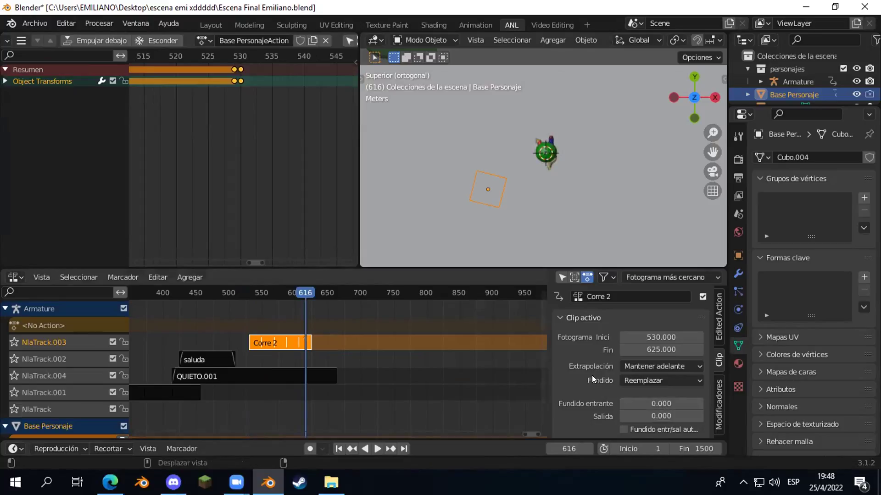
click(310, 376)
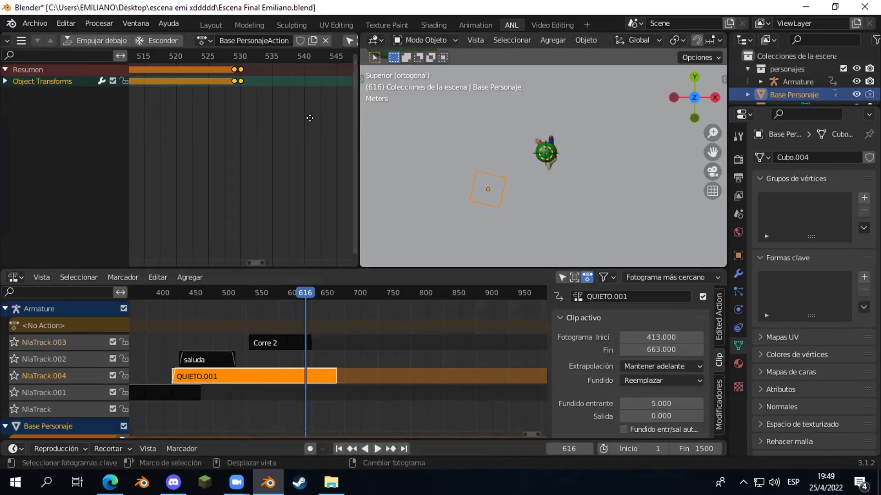
key(g)
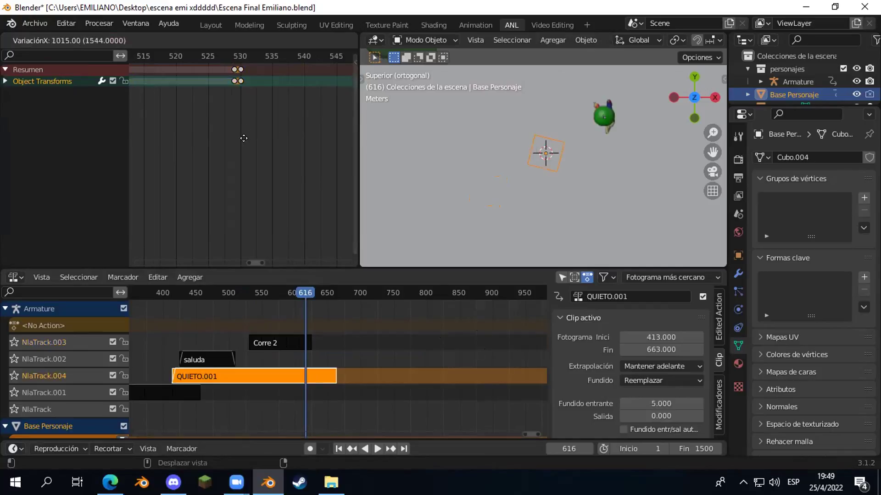
click(242, 140)
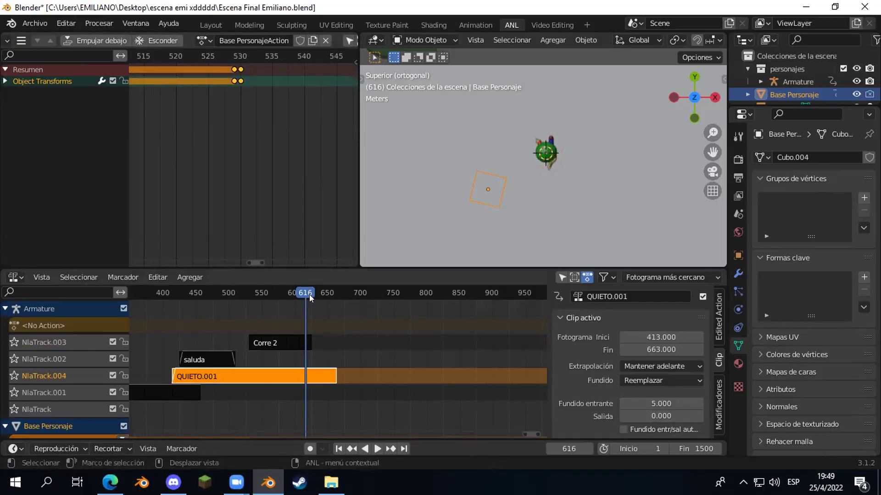
- At frame 623, move Base Personaje in top view away from the 3D cursor toward negative X and Y, and rotate it slightly clockwise
scroll(550, 192, down, 3)
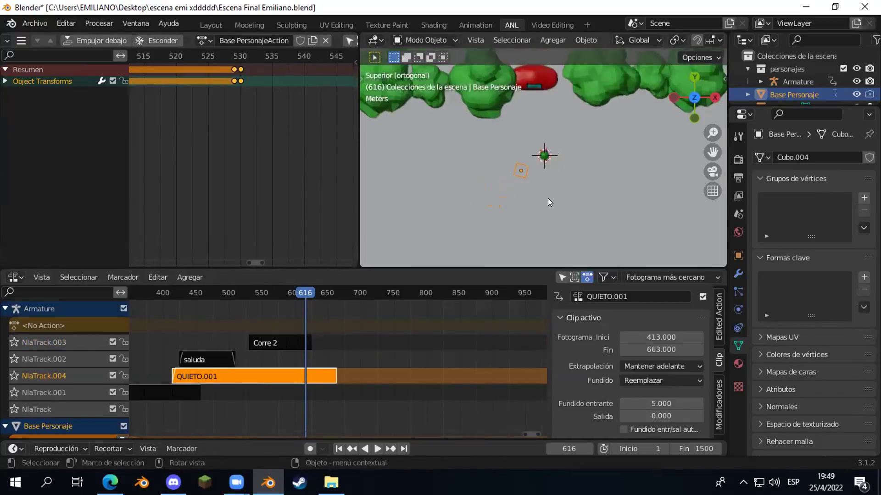
scroll(548, 198, up, 2)
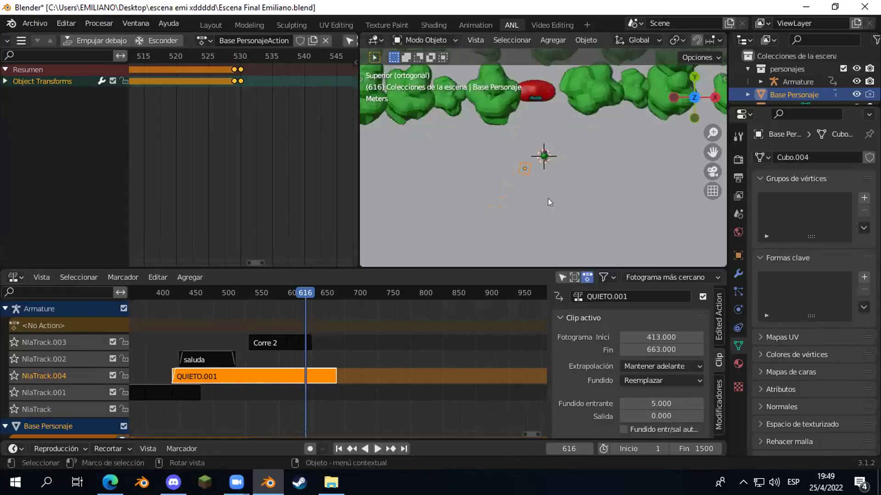
click(332, 290)
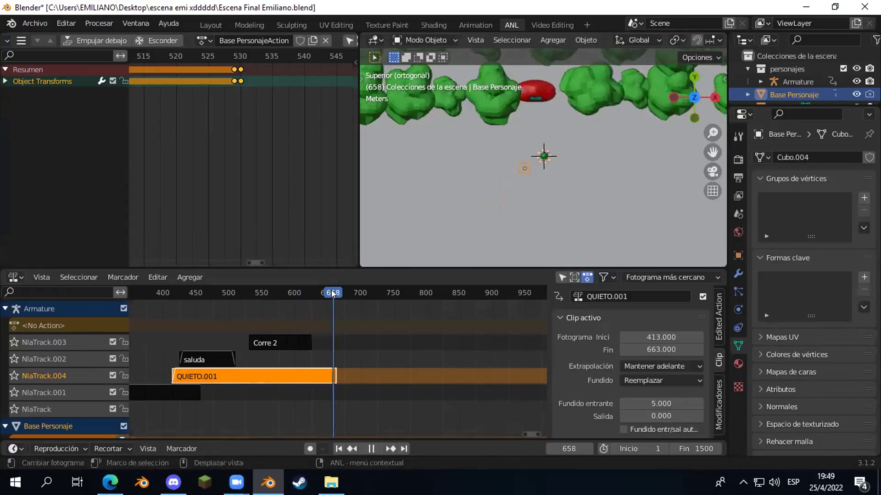
click(309, 290)
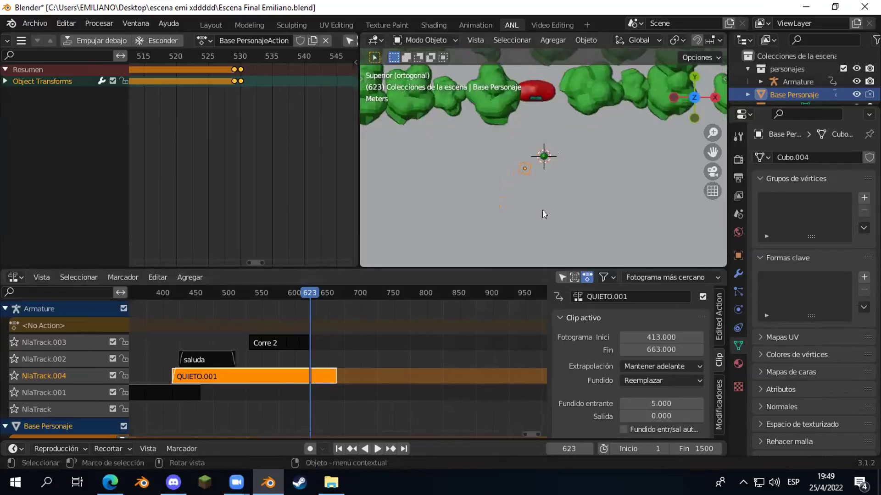
middle_drag(539, 218, 546, 190)
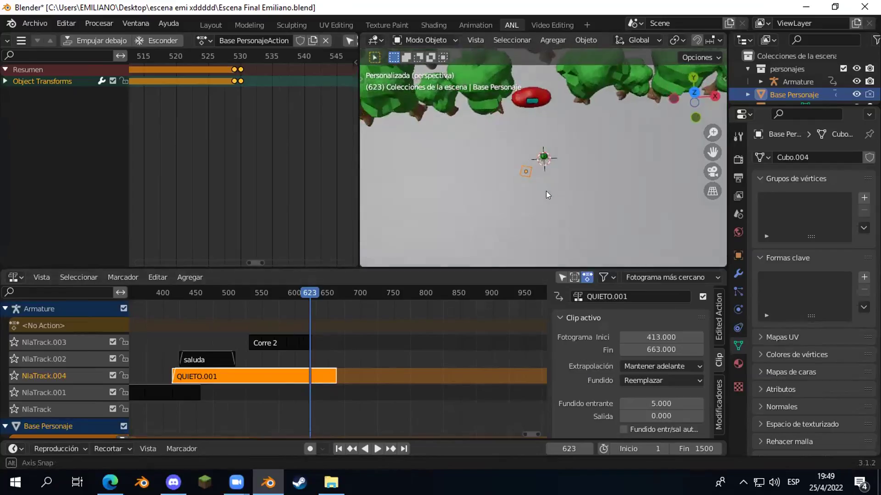
key(KP_7)
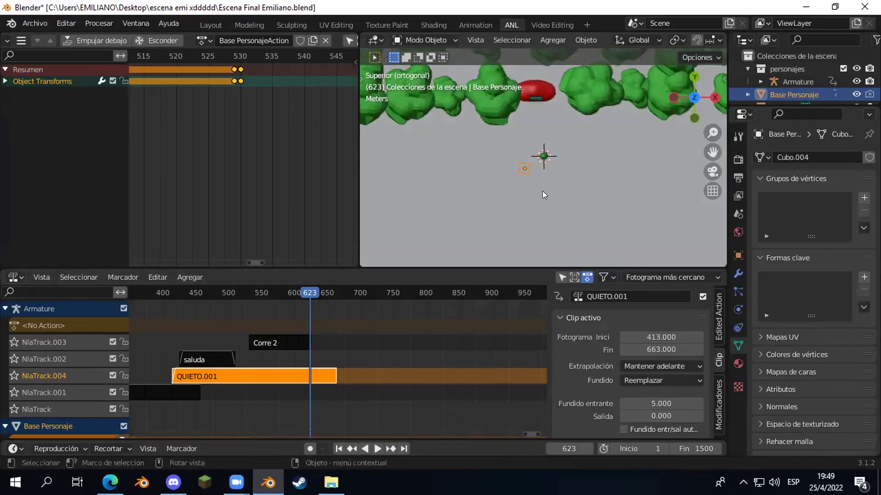
key(g)
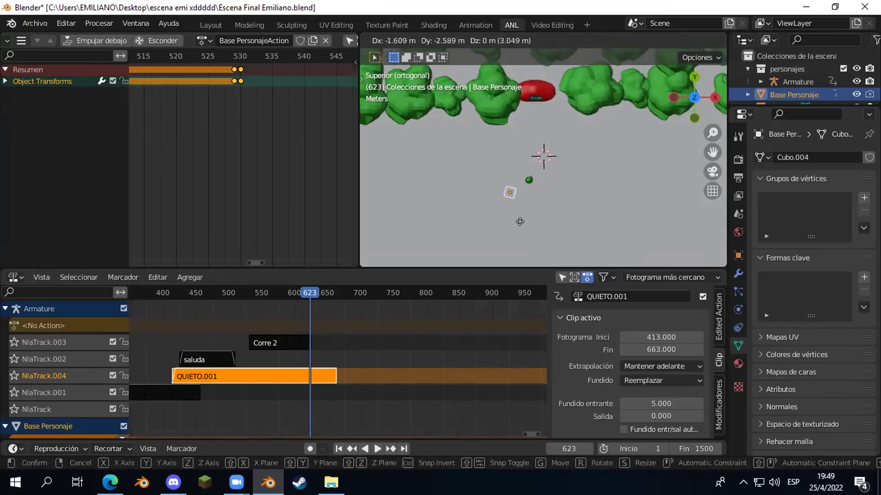
click(531, 218)
key(r)
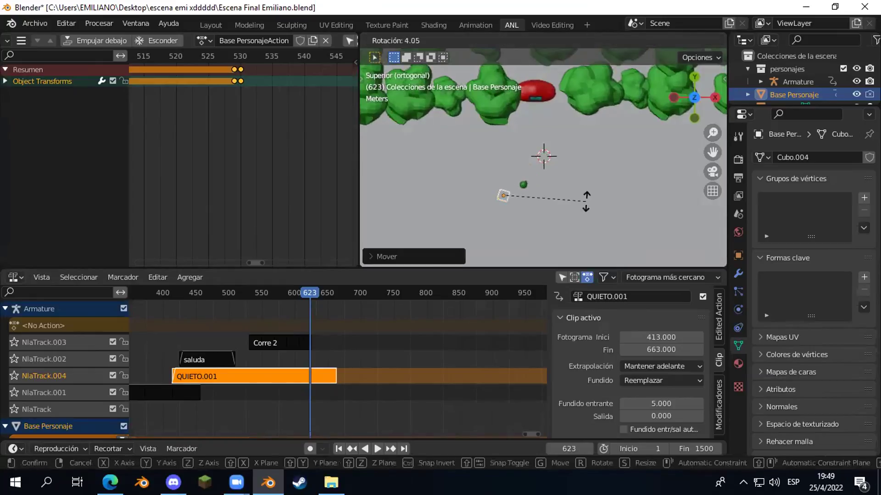
click(579, 210)
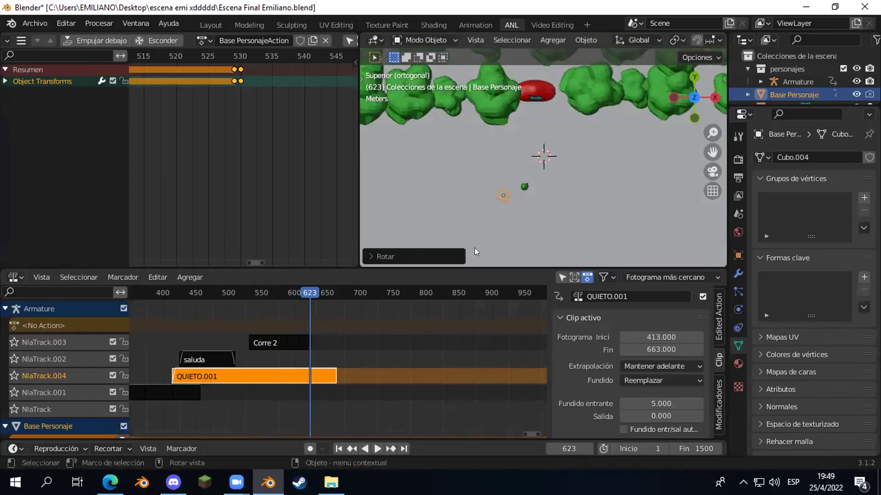
- Turn on automatic keyframing and nudge Base Personaje slightly to record its position at frame 623
click(310, 448)
key(g)
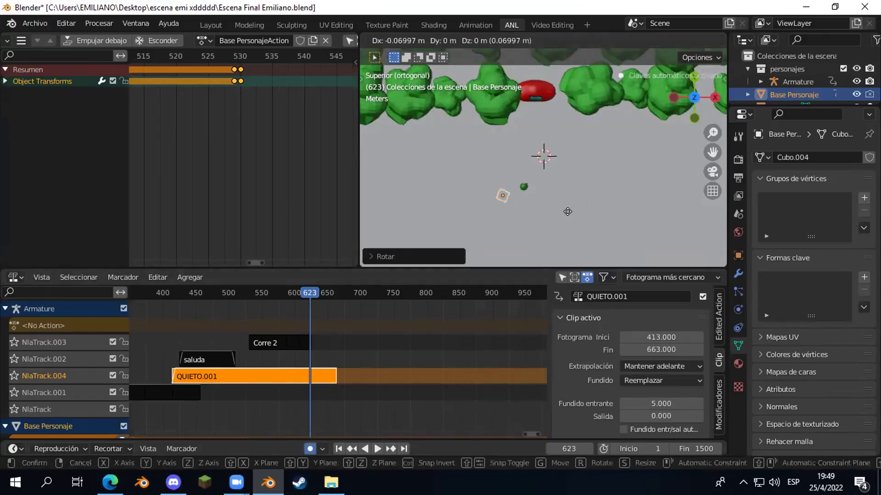
click(568, 213)
- Play the run from frame 529 in top view and again in a closer perspective view to check the character's travel
click(247, 292)
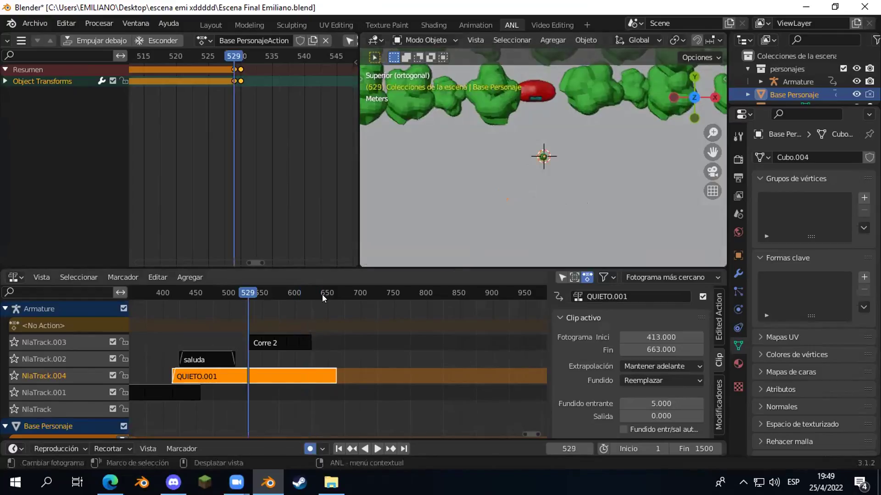
key(space)
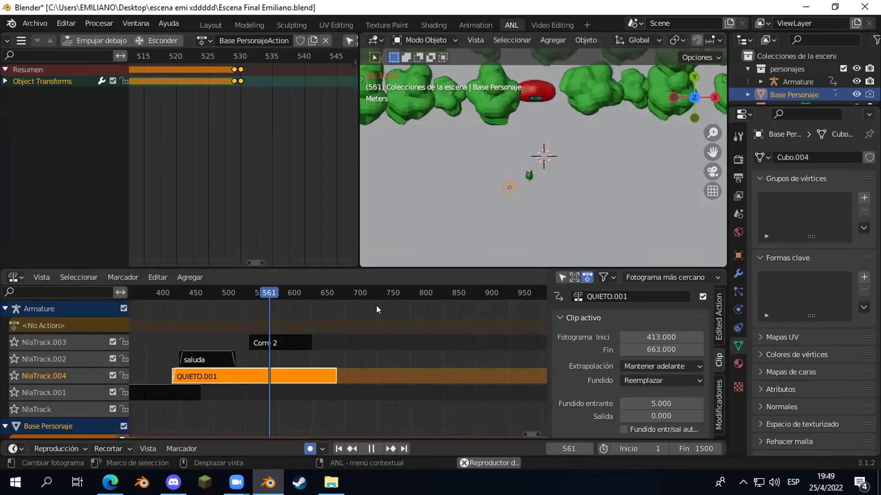
key(Escape)
right_click(526, 202)
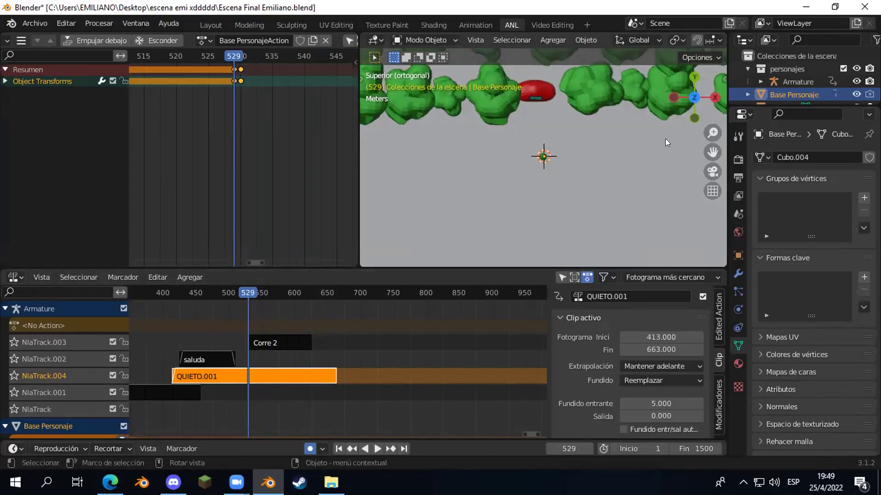
middle_drag(572, 189, 571, 89)
scroll(542, 160, up, 5)
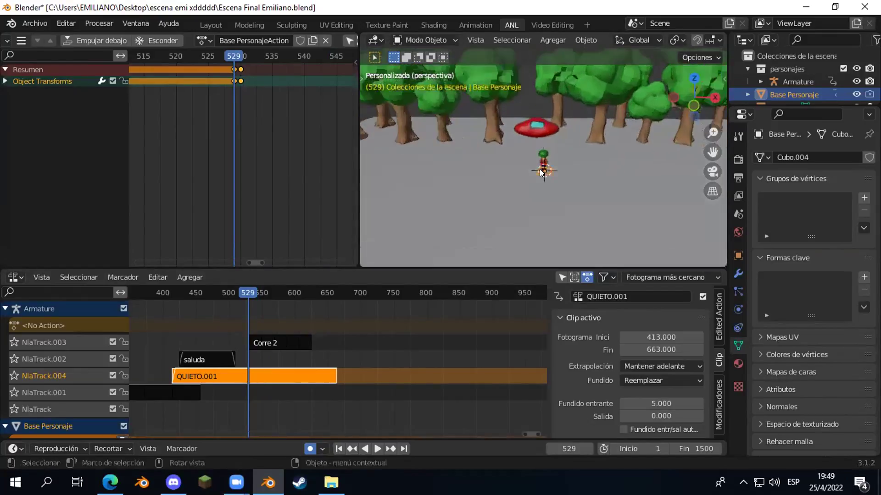
middle_drag(536, 188, 547, 154)
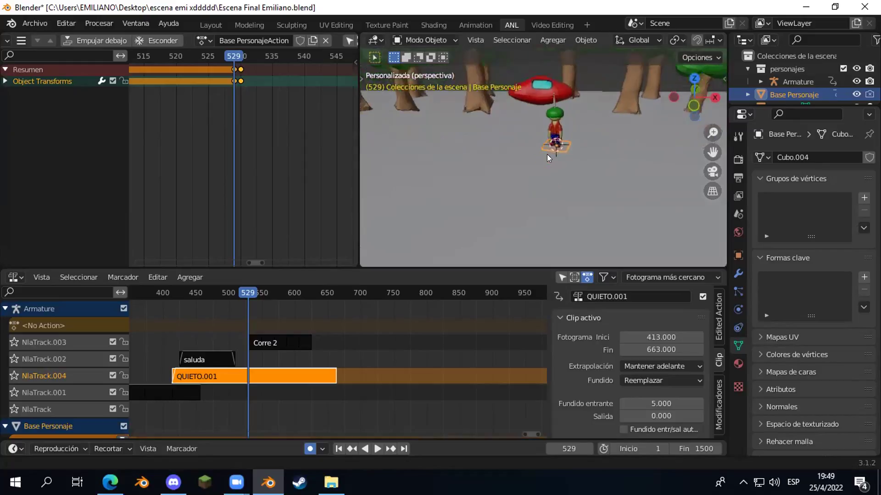
key(space)
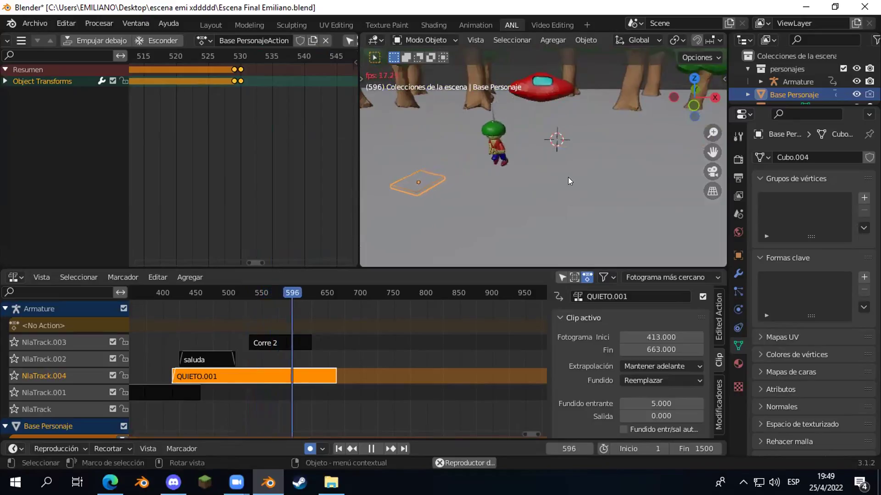
key(Escape)
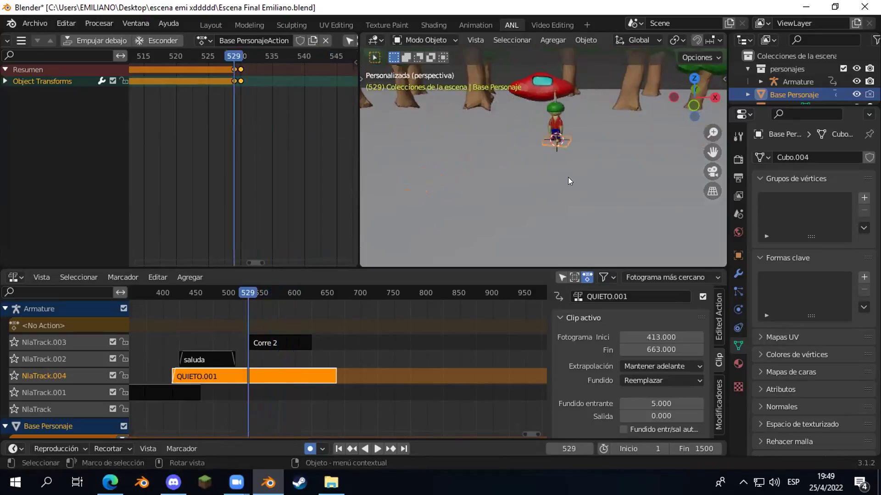
- Set the Corre 2 strip's repeat count to 3 and play the run from frame 529
click(292, 339)
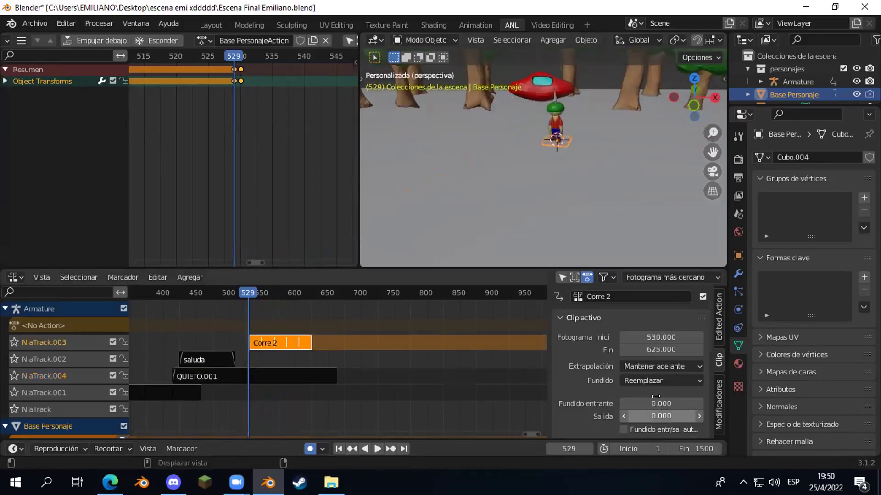
scroll(652, 404, down, 5)
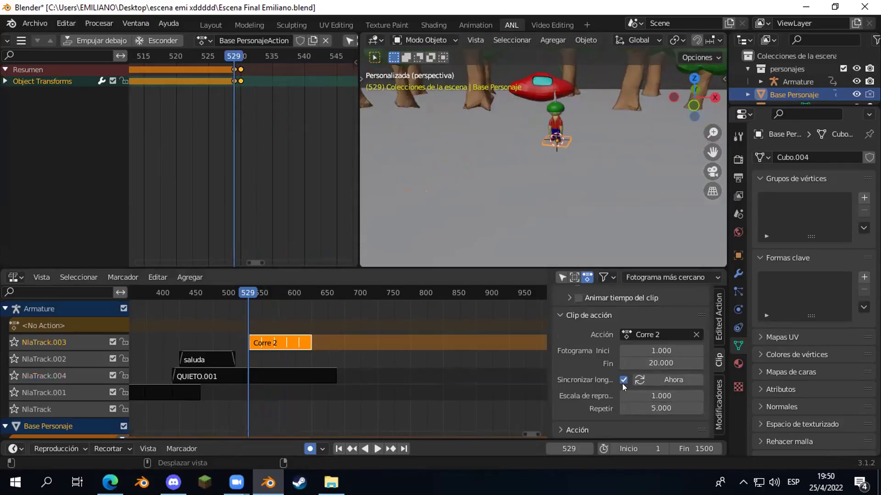
click(629, 408)
text(3)
key(Return)
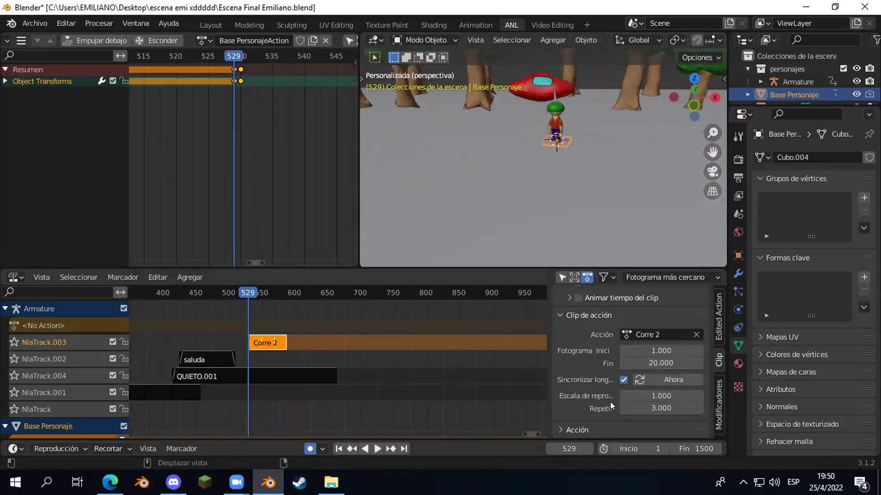
key(space)
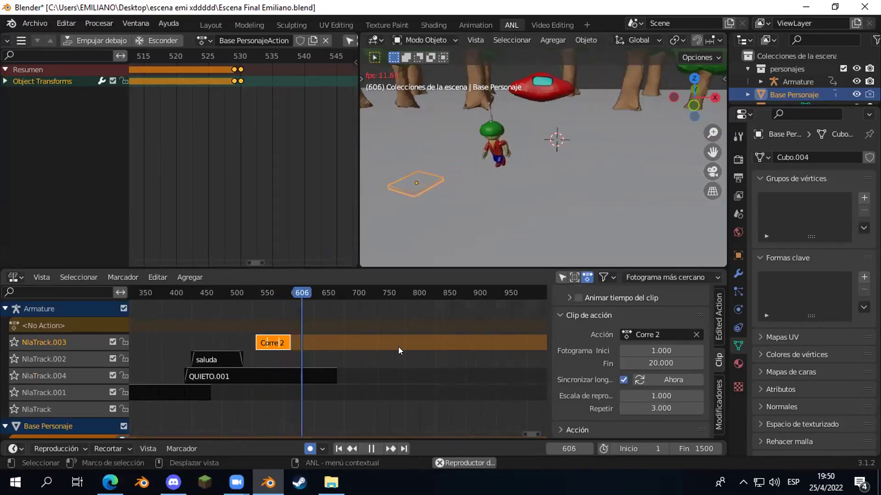
key(Escape)
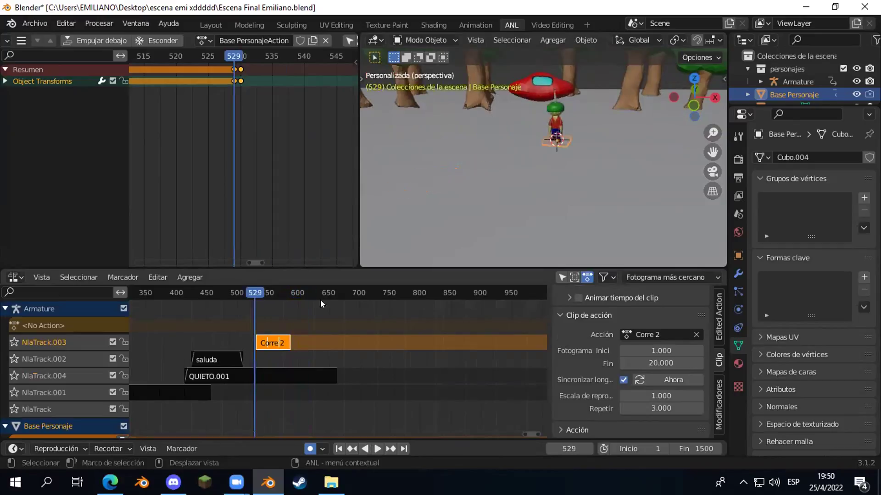
- Snap Base Personaje's last keyframe to frame 588, near the end of the Corre 2 strip
click(291, 293)
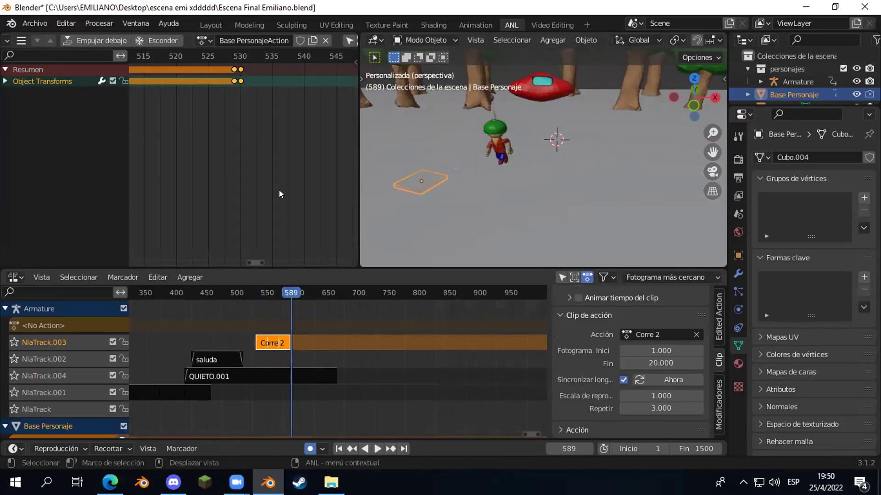
scroll(279, 192, down, 1)
middle_drag(289, 168, 167, 177)
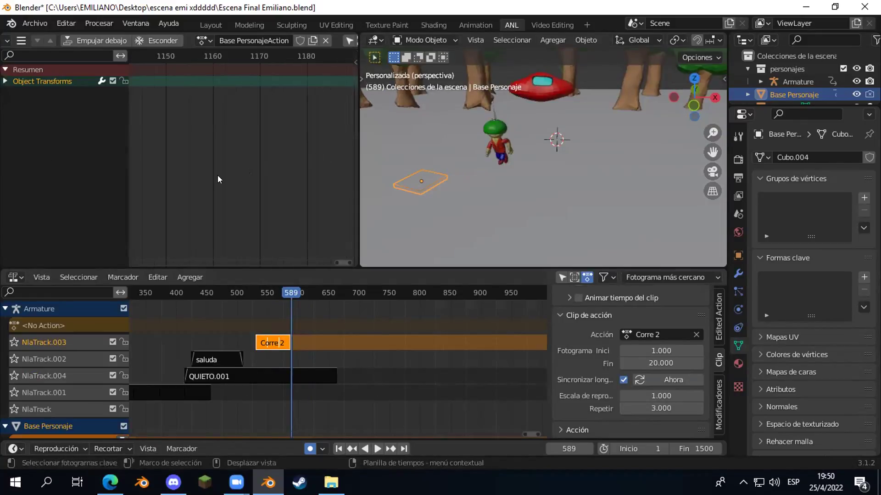
key(Home)
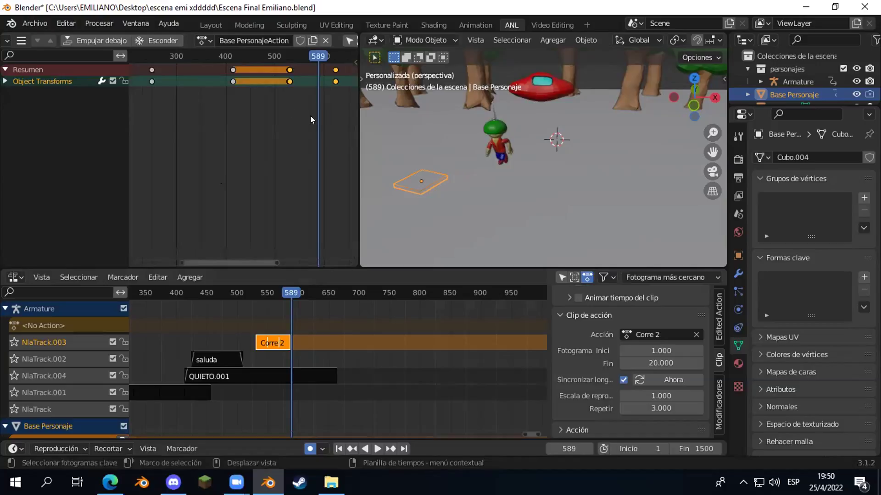
middle_drag(310, 115, 206, 121)
scroll(283, 148, down, 5)
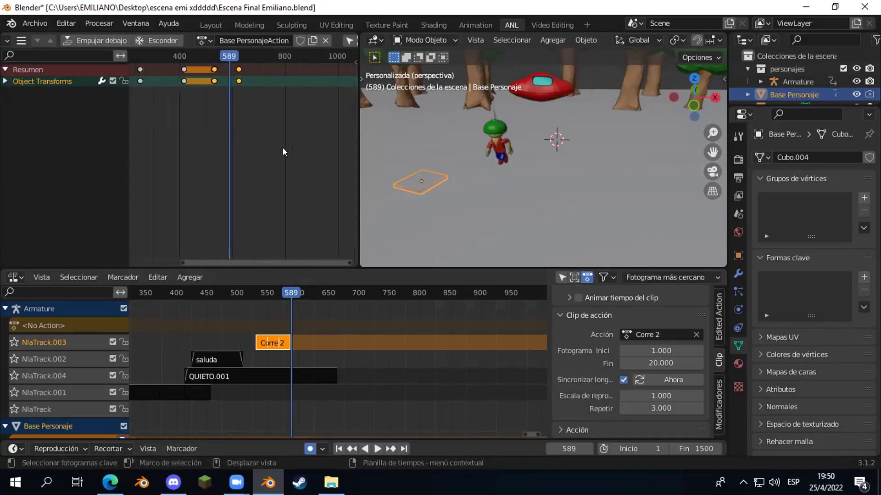
scroll(283, 148, down, 1)
middle_drag(309, 145, 248, 144)
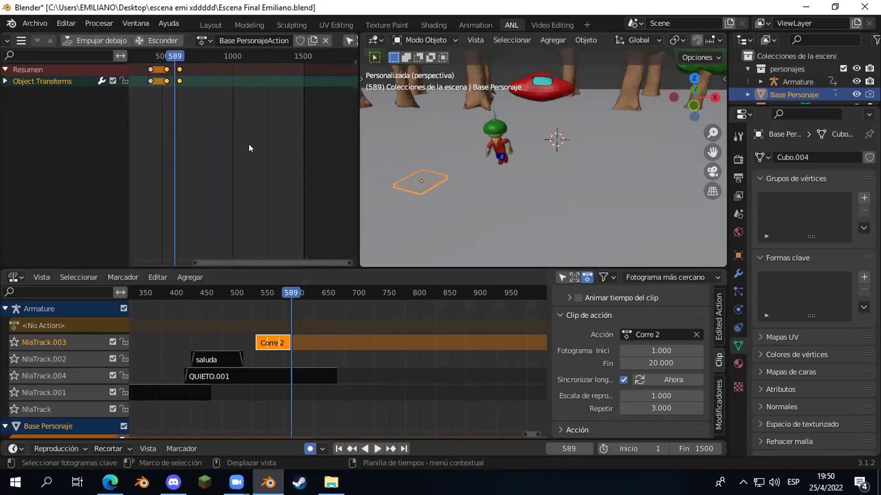
click(288, 289)
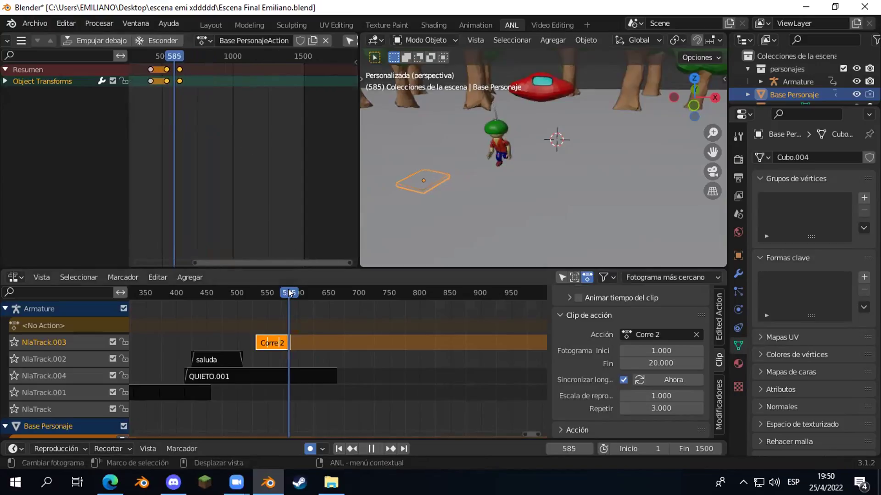
click(285, 289)
click(288, 291)
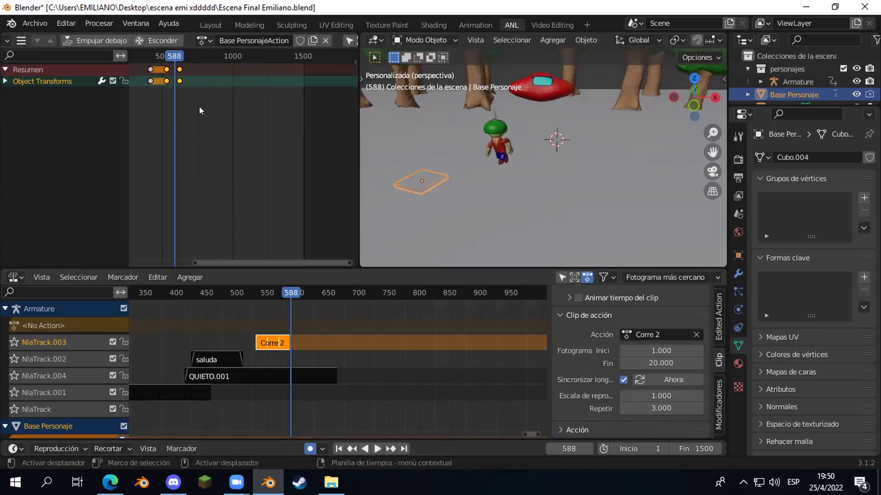
click(180, 70)
key(shift+s)
key(Escape)
key(shift+s)
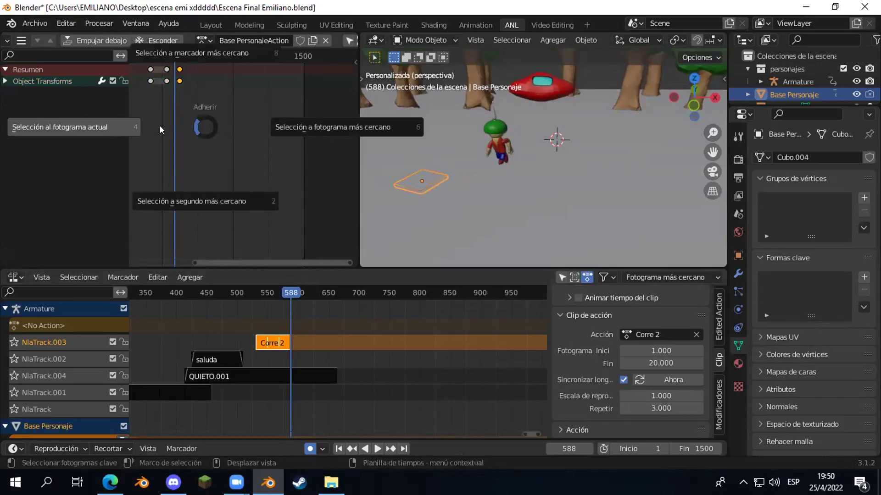
click(112, 127)
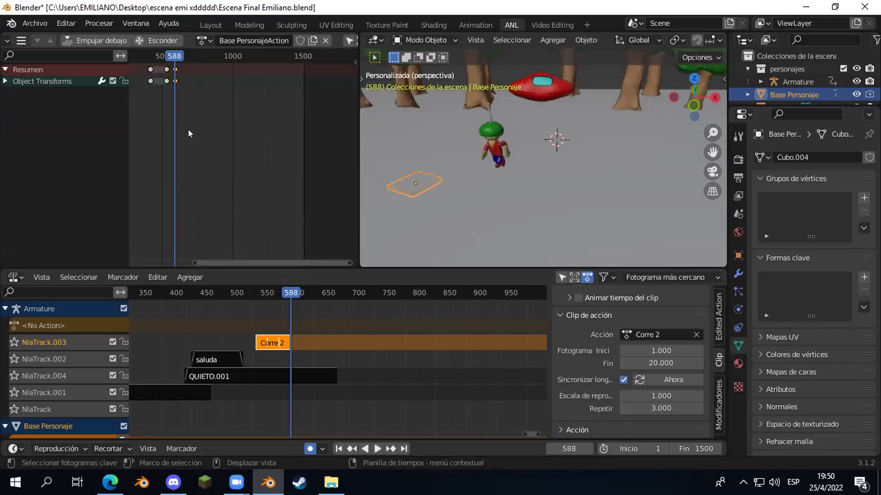
- Play the animation from frame 506 to check the timing of the character's run
click(159, 55)
key(space)
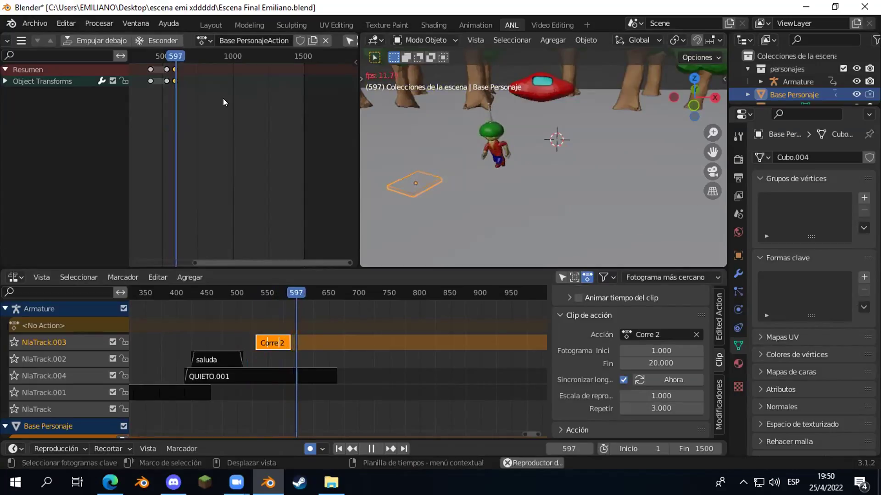
key(Escape)
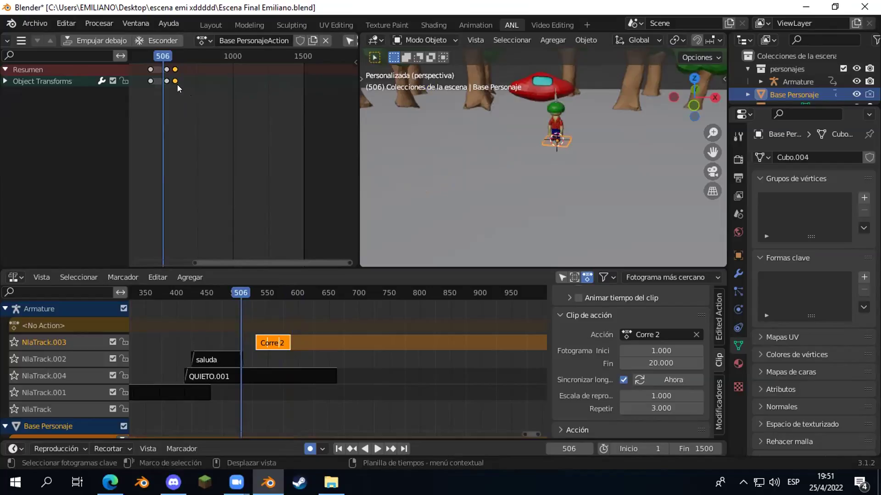
- Move Base Personaje's last keyframe five frames later, to frame 593, and replay the run
key(g)
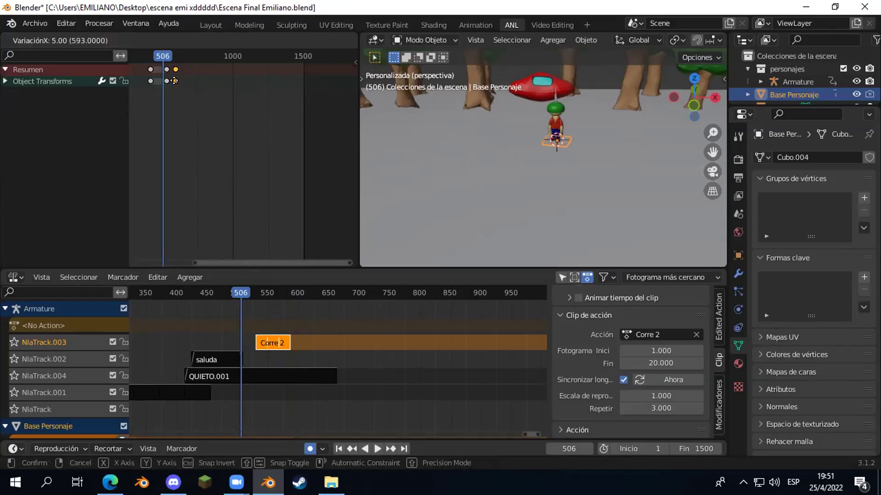
click(174, 81)
key(space)
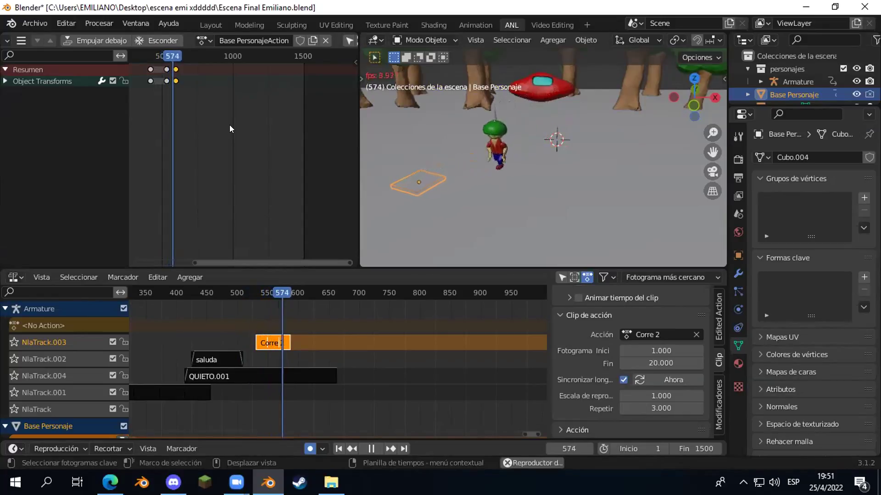
key(Escape)
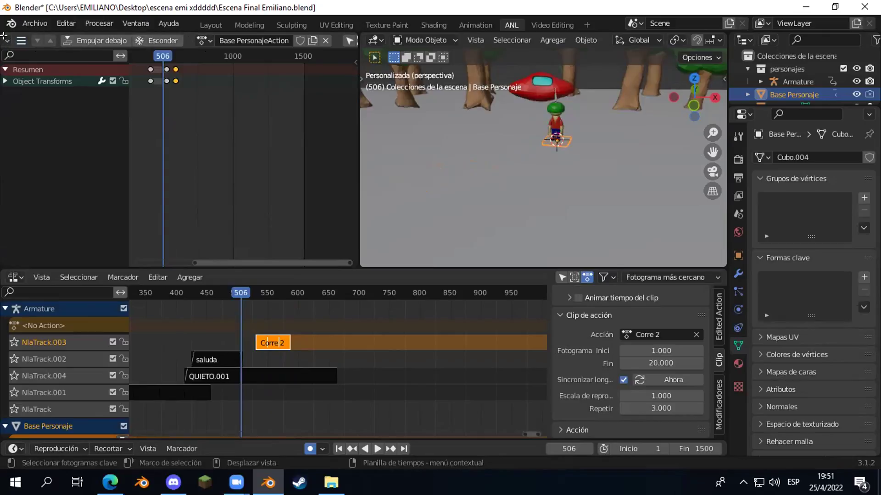
- Switch the action editor to the Graph Editor and examine Base Personaje's curves around the last keyframe
scroll(21, 41, up, 5)
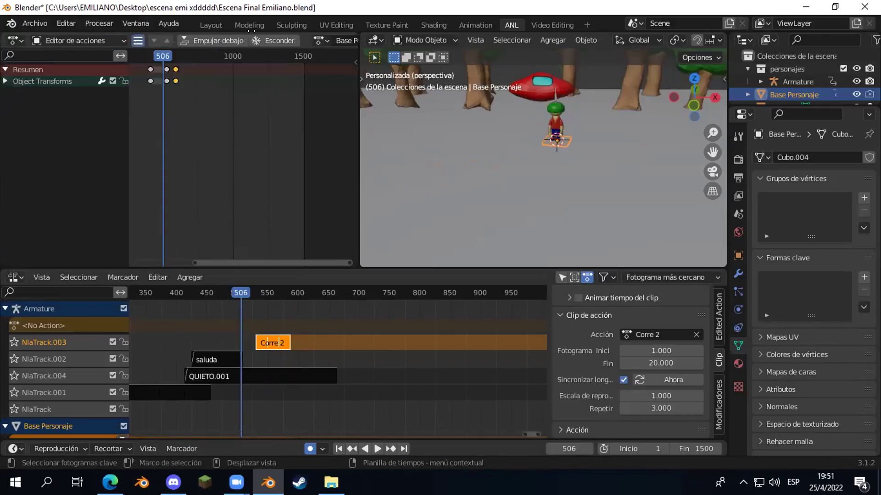
click(15, 41)
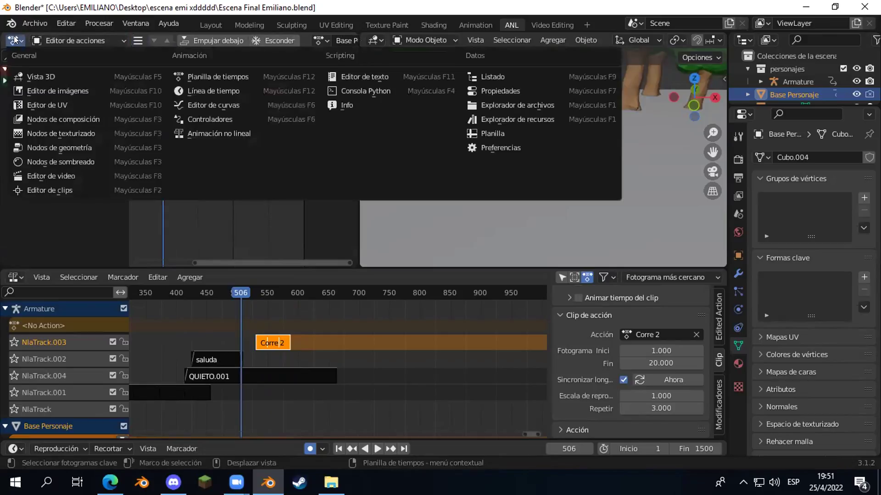
click(187, 105)
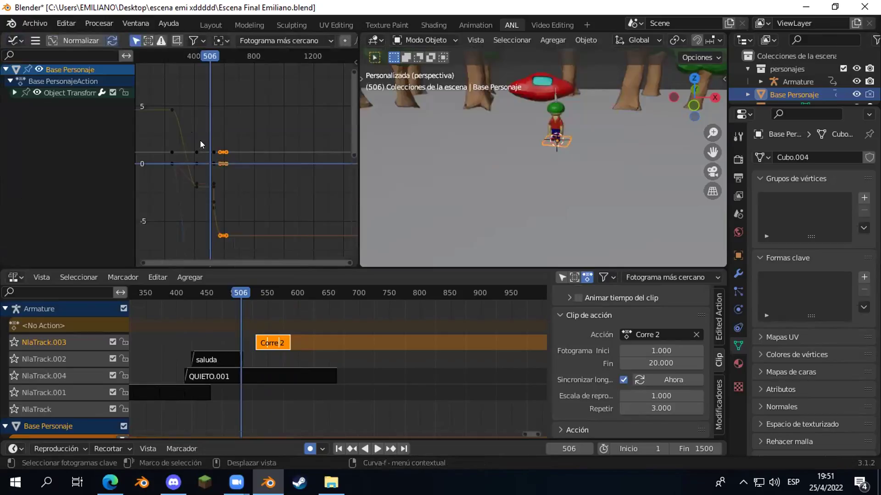
ctrl+middle_drag(219, 187, 231, 121)
scroll(210, 186, up, 2)
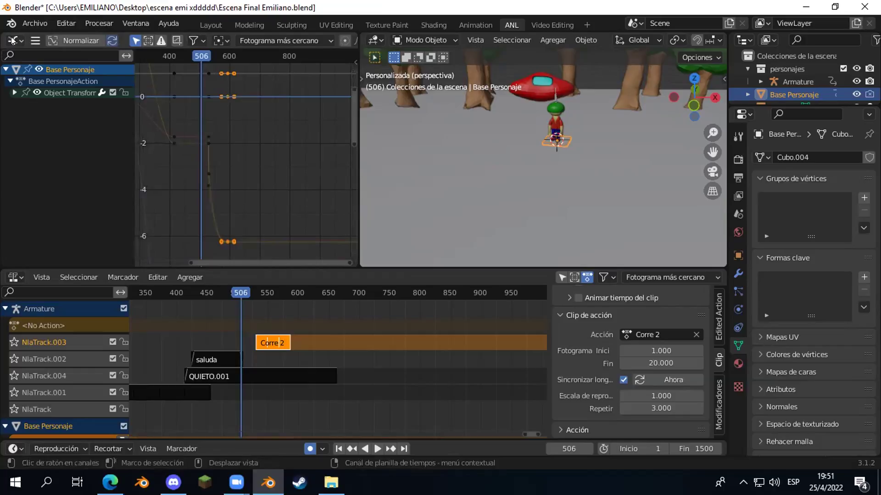
- Return to the action editor and set the handle type of Base Personaje's last keyframe to Vector
click(13, 40)
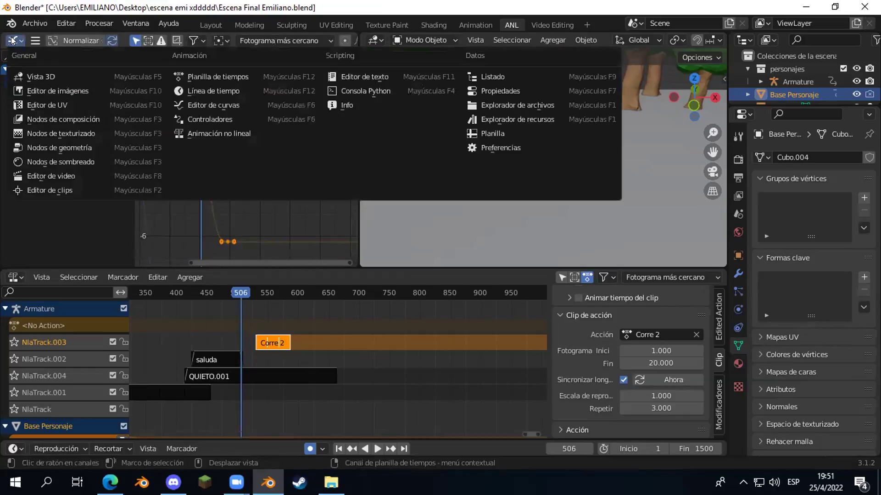
click(189, 76)
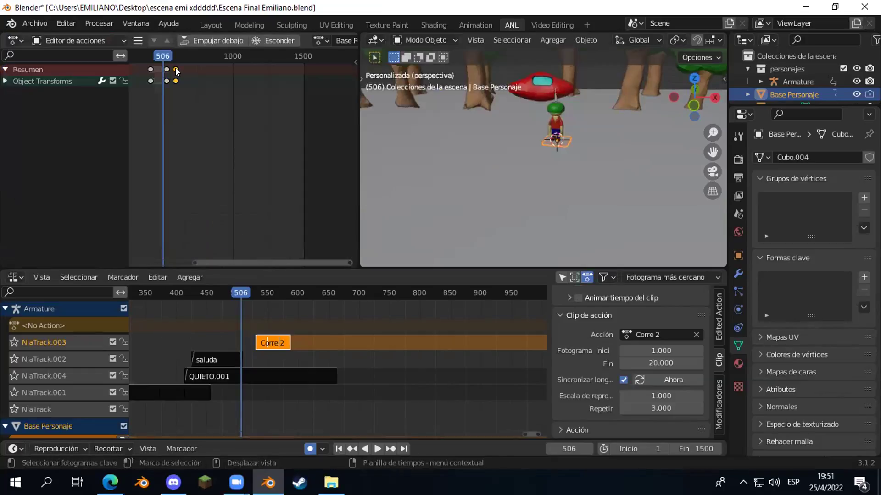
right_click(176, 69)
mouse_move(120, 130)
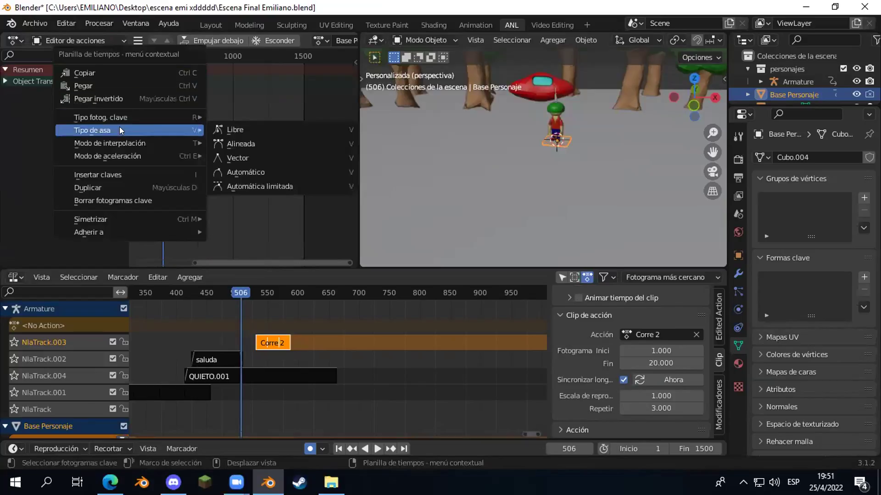
click(242, 157)
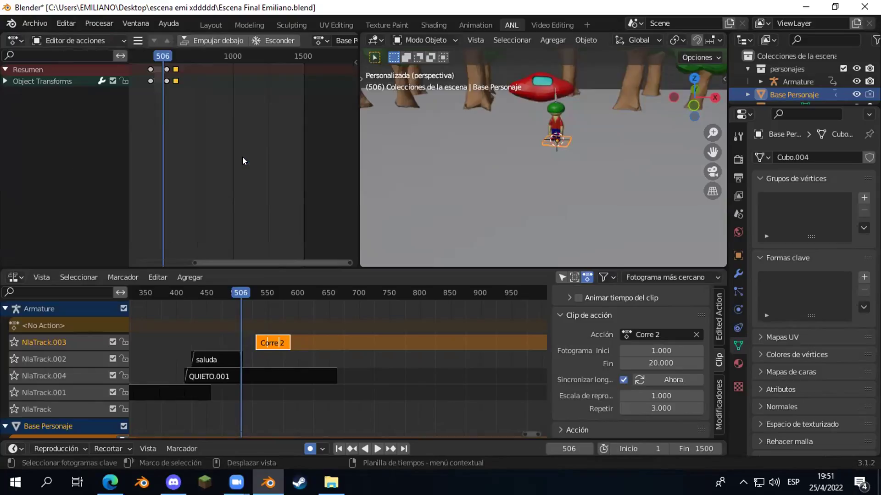
- Play the animation from frame 506 to check the character's movement through the whole run
key(space)
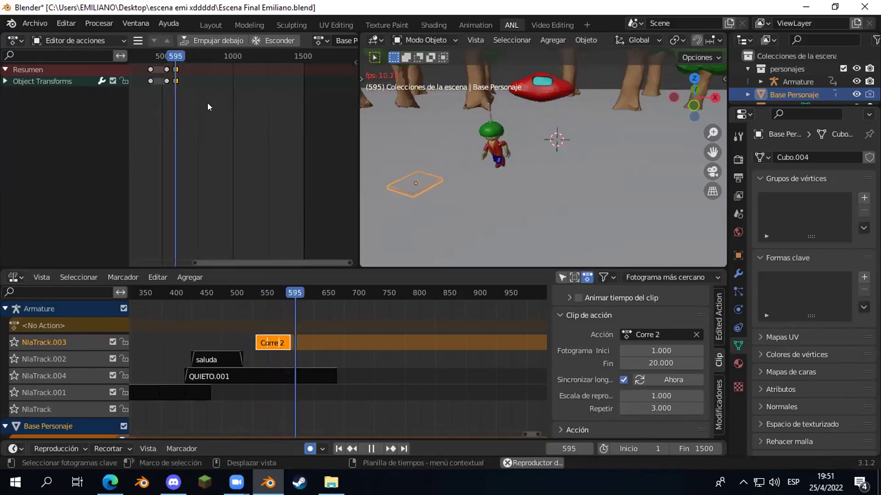
key(Escape)
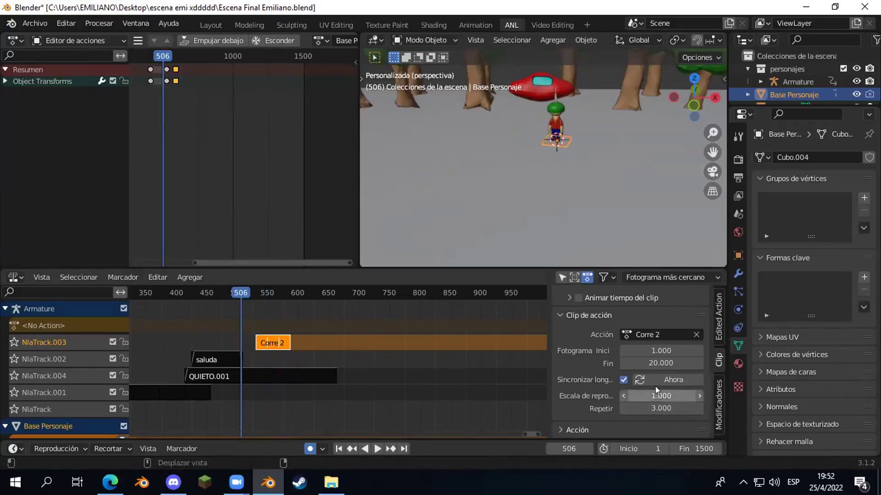
- Set the Corre 2 strip's blend-out (Salida) to 5
scroll(653, 385, up, 3)
scroll(653, 382, up, 10)
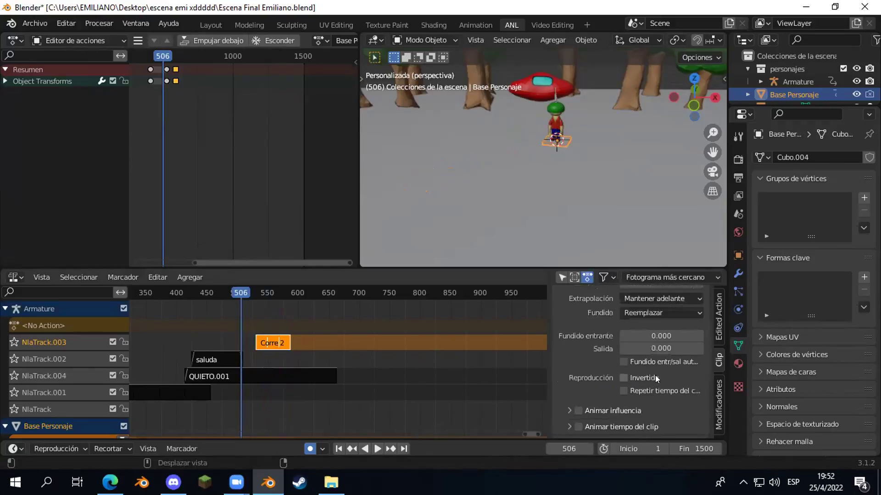
click(651, 397)
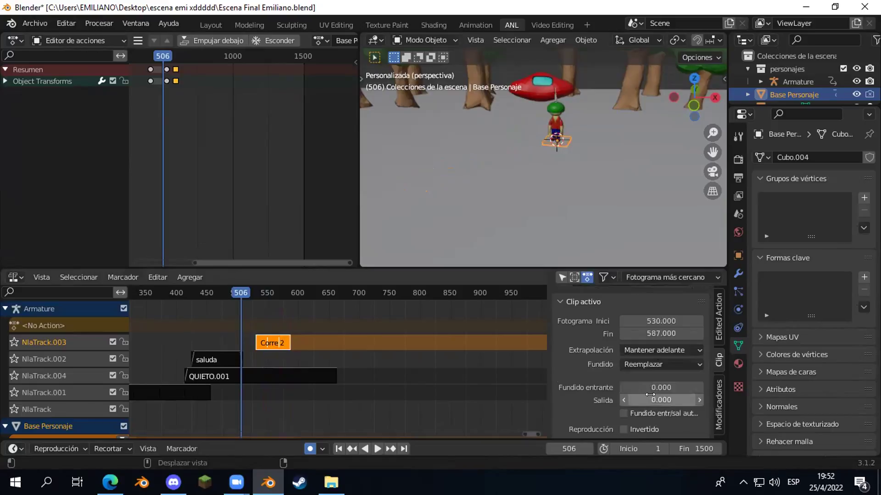
text(5)
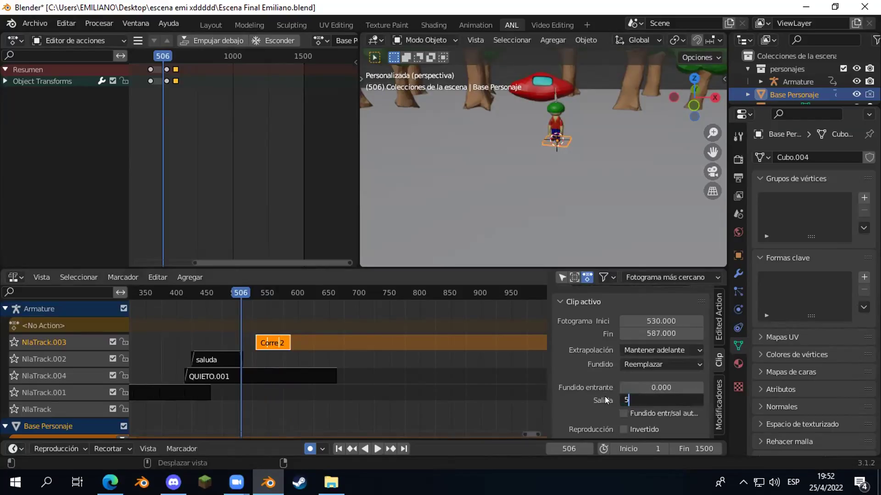
key(Return)
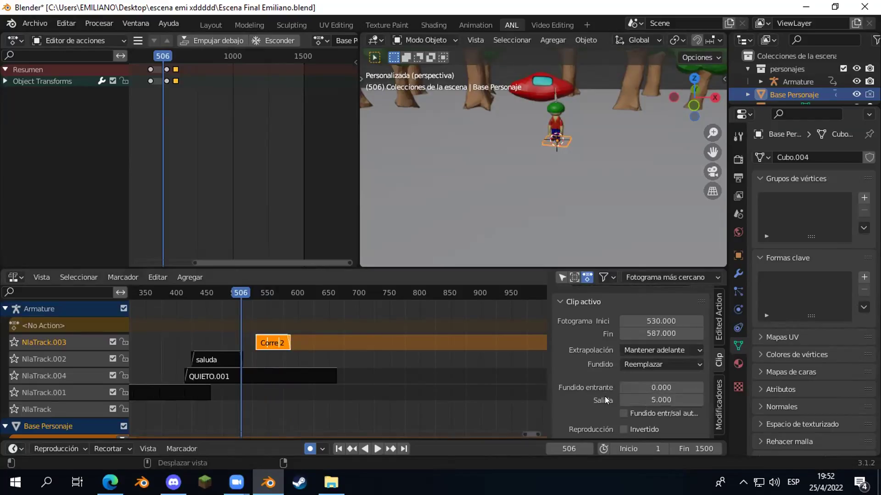
- Play the end of the Corre 2 strip, restarting from frame 575, to check how the blend-out affects the character
click(289, 293)
key(space)
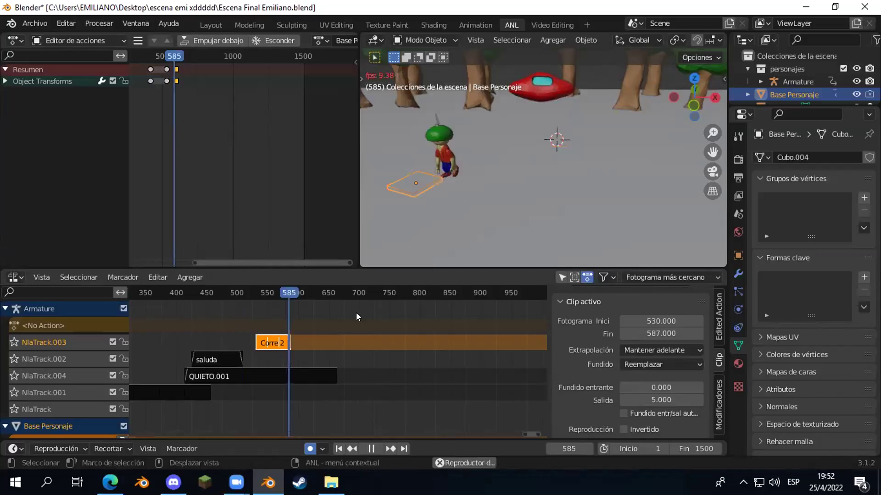
key(space)
click(282, 296)
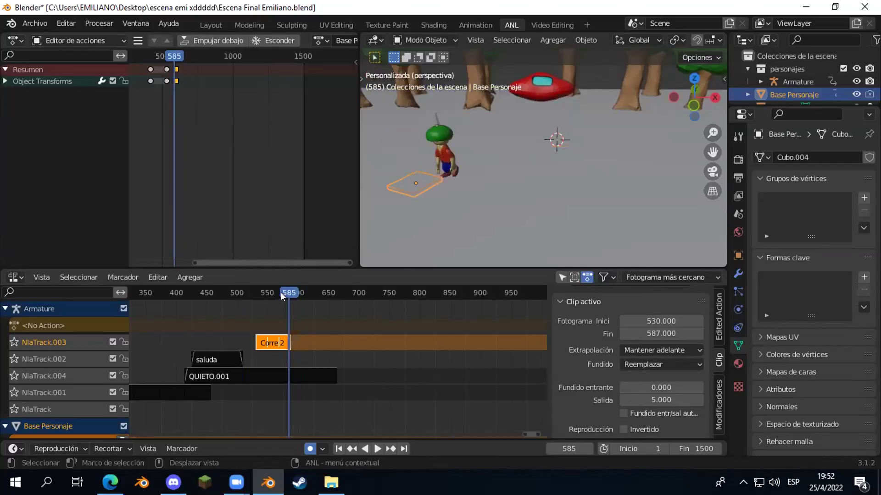
key(space)
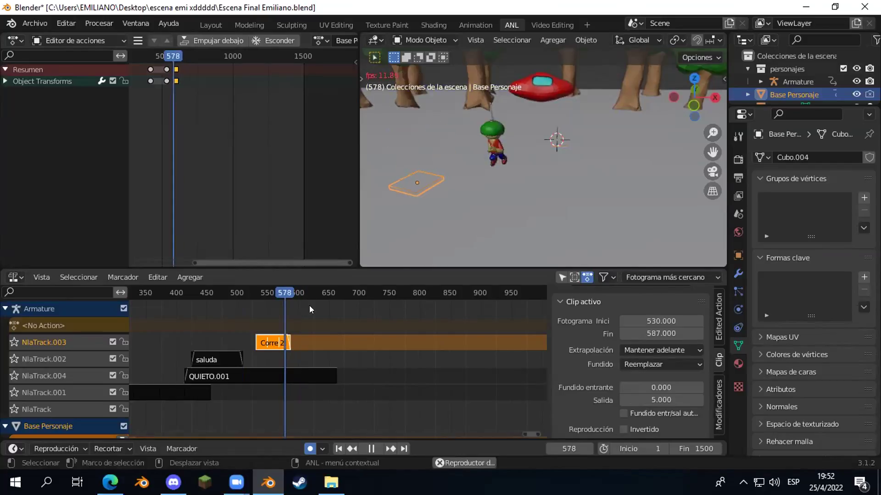
key(Escape)
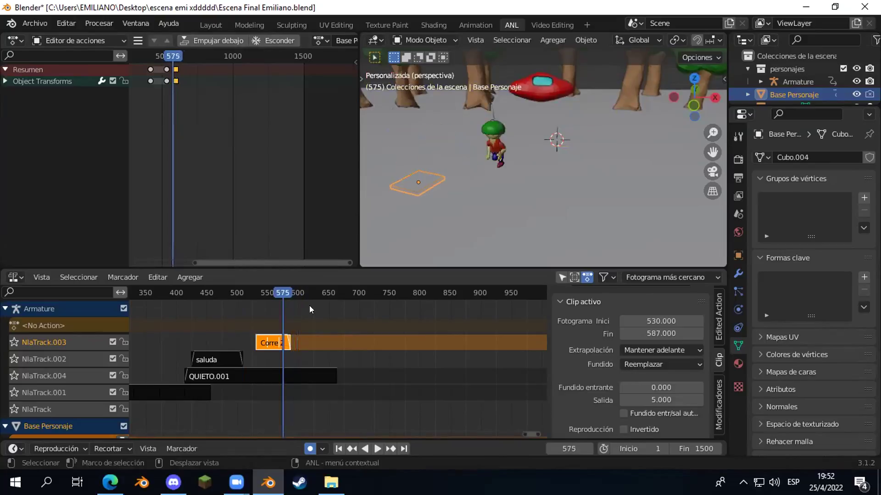
- Reset the Corre 2 strip's blend-out (Salida) to 0 and replay the end of the run
click(655, 398)
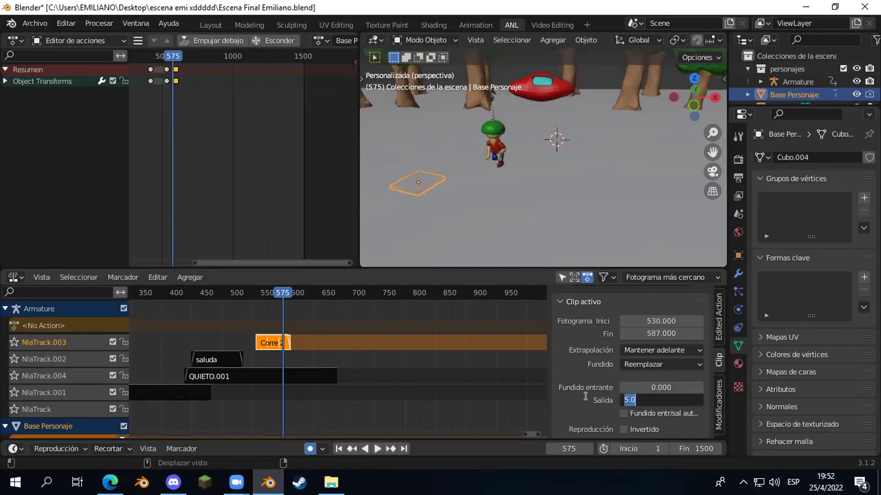
text(0)
key(Return)
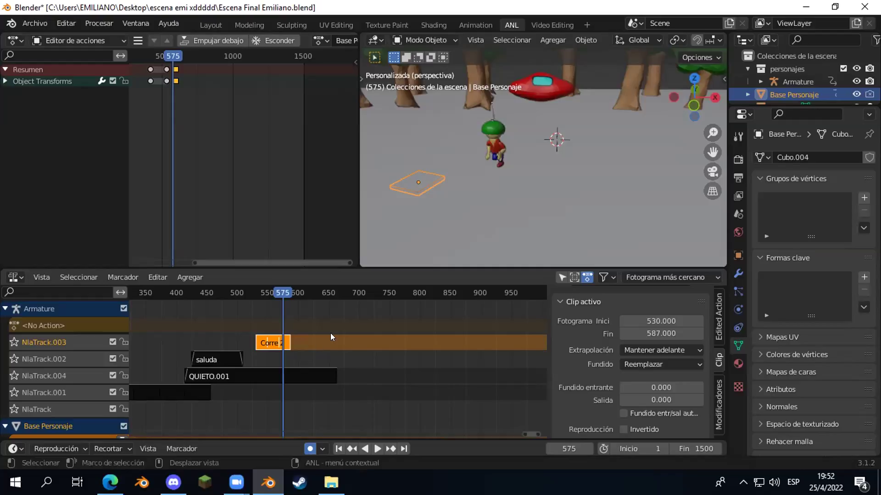
key(space)
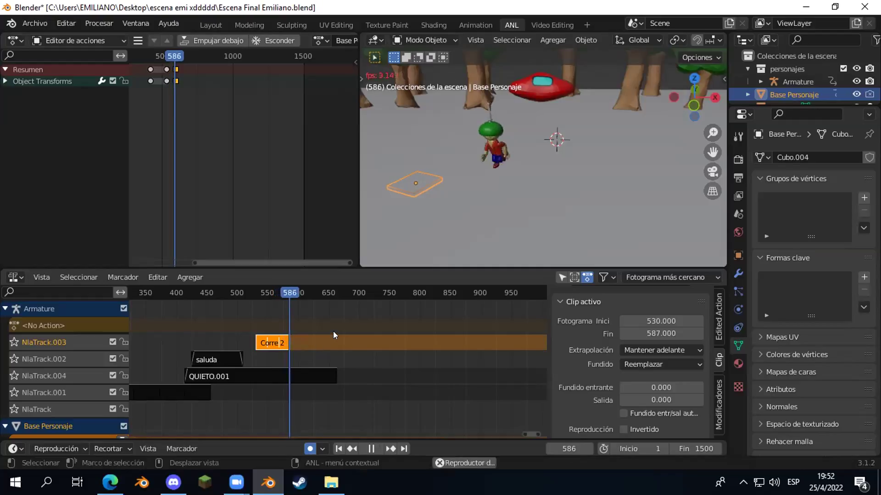
key(space)
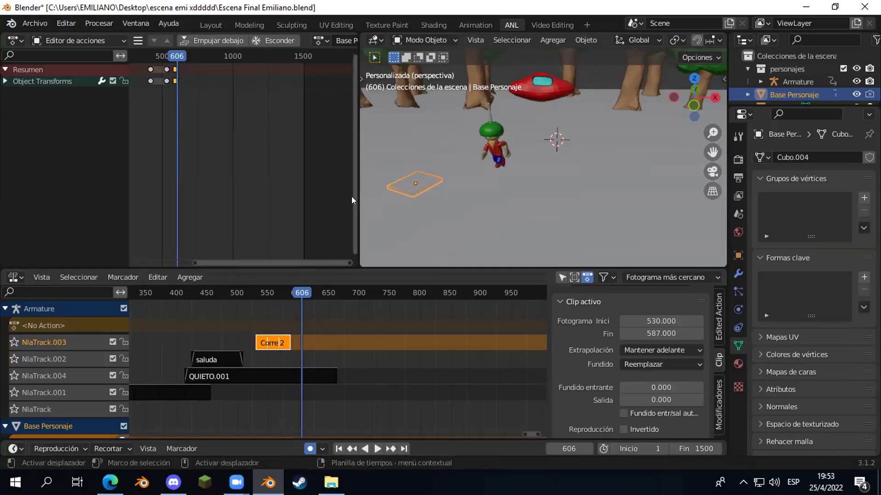
- Move the current frame to 556 and save the scene file
click(271, 292)
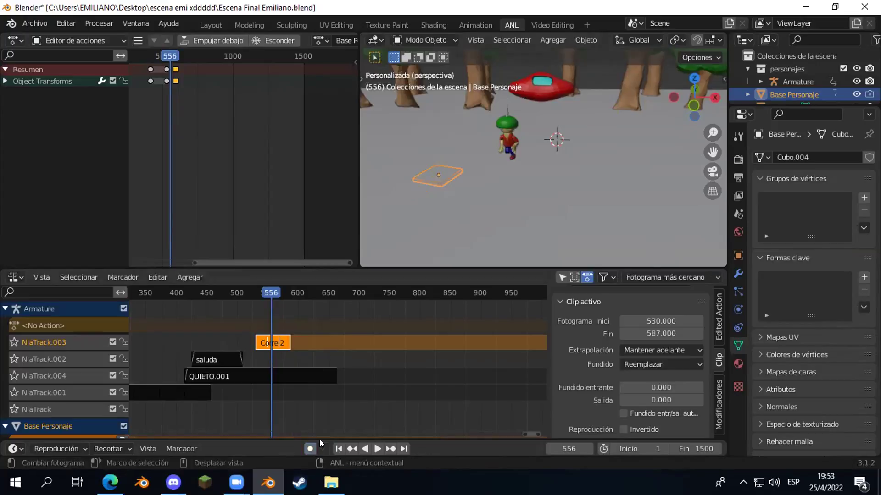
click(33, 22)
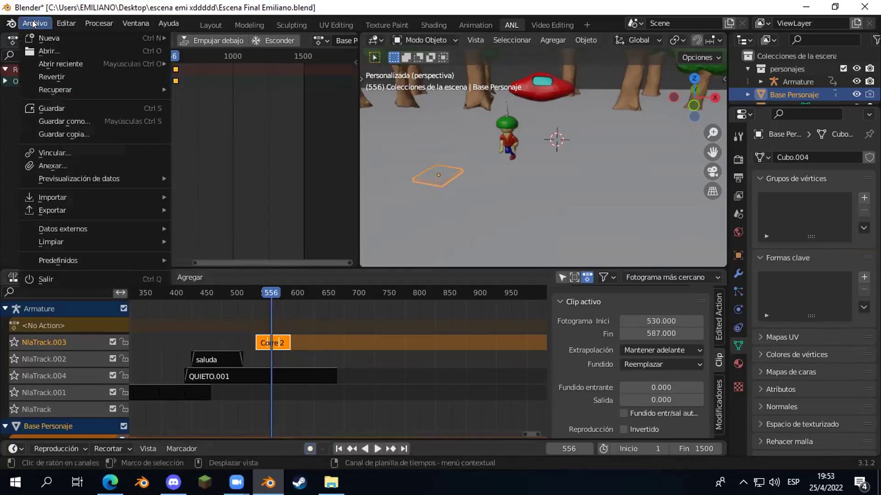
click(64, 108)
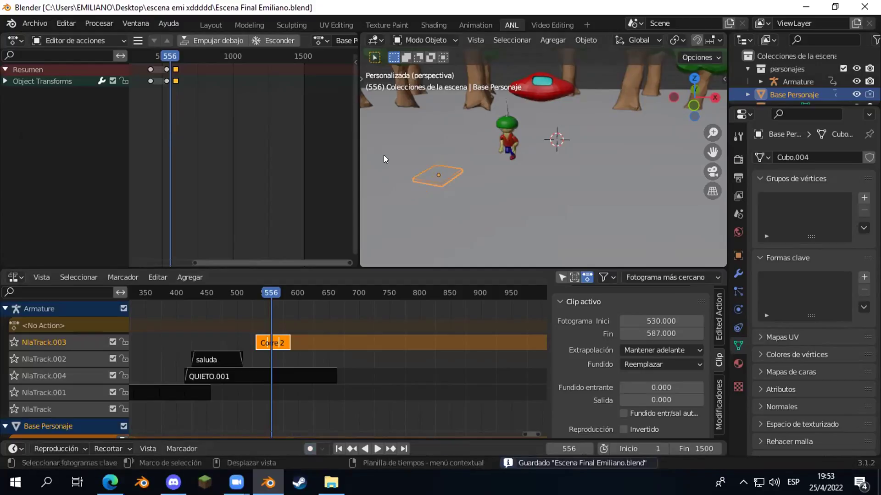
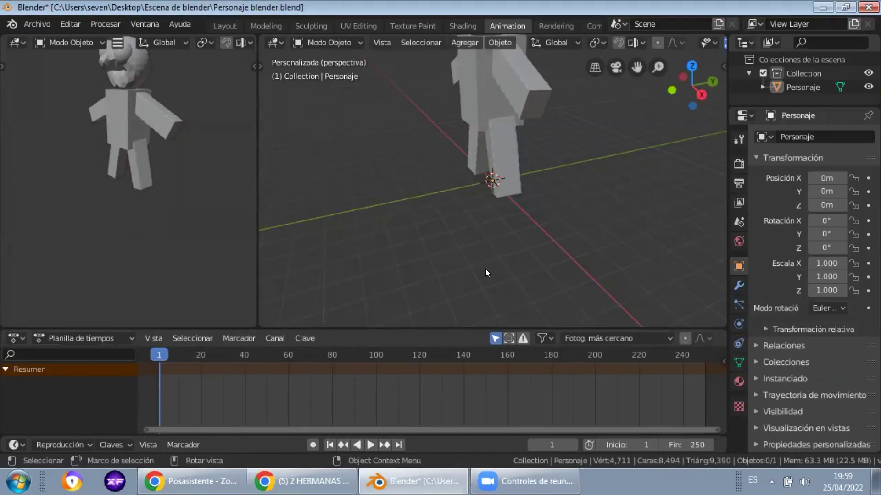
- Minimize Blender to reach the desktop and open the Mixamo folder inside the Escena de blender folder
click(413, 480)
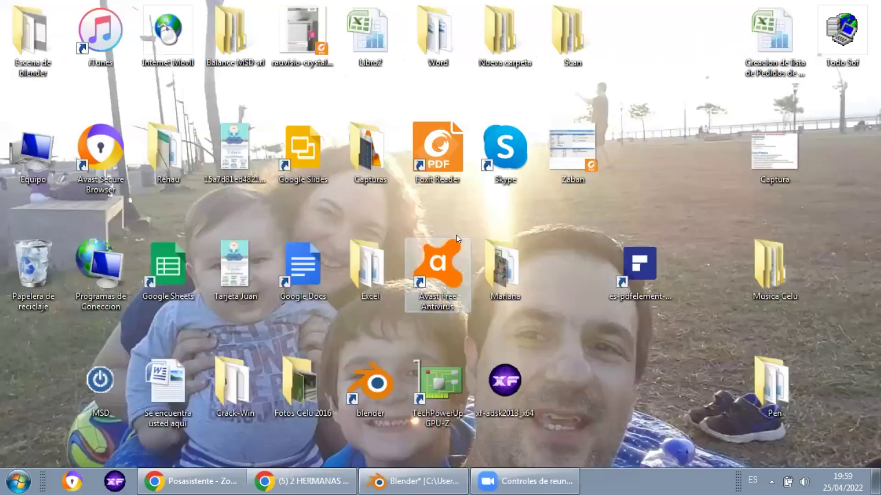
click(499, 59)
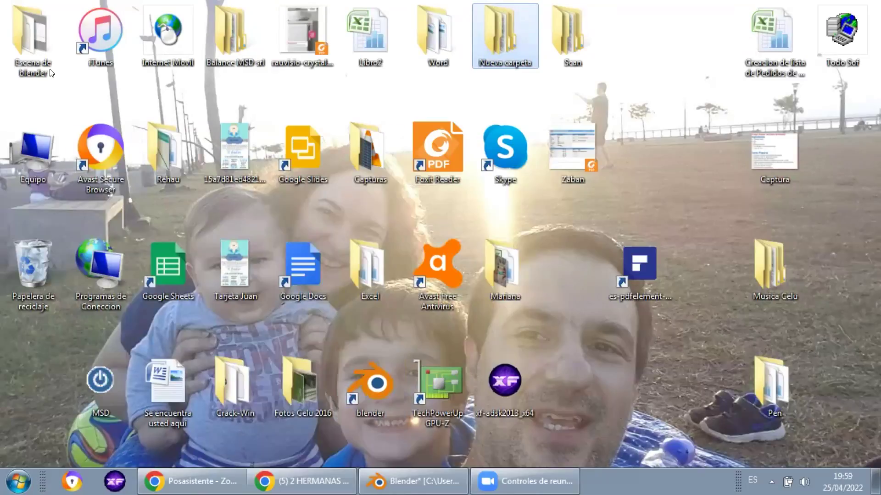
double_click(36, 49)
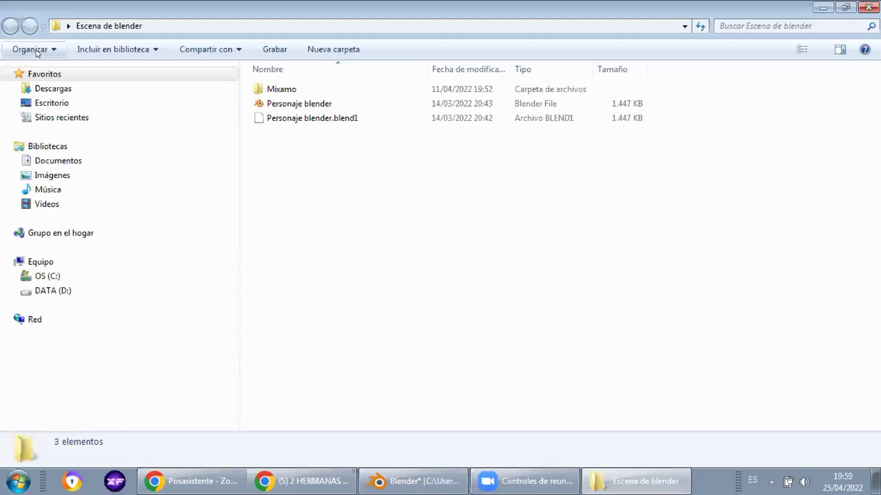
double_click(278, 90)
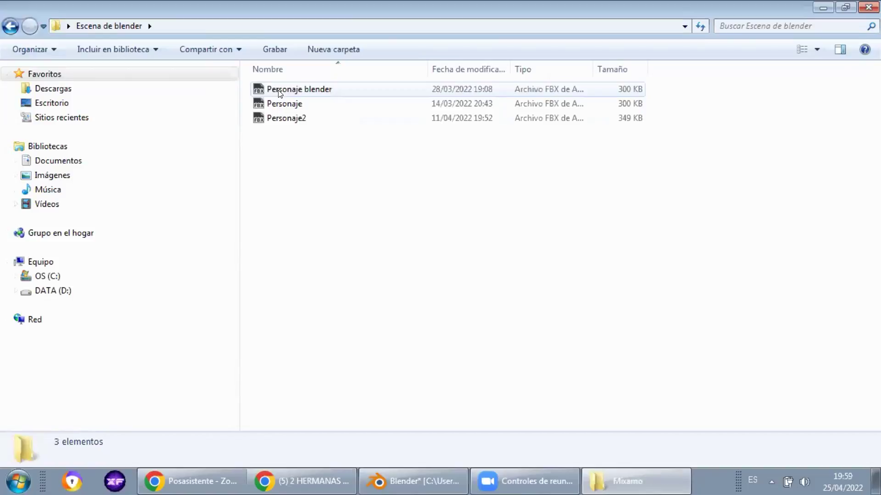
click(13, 29)
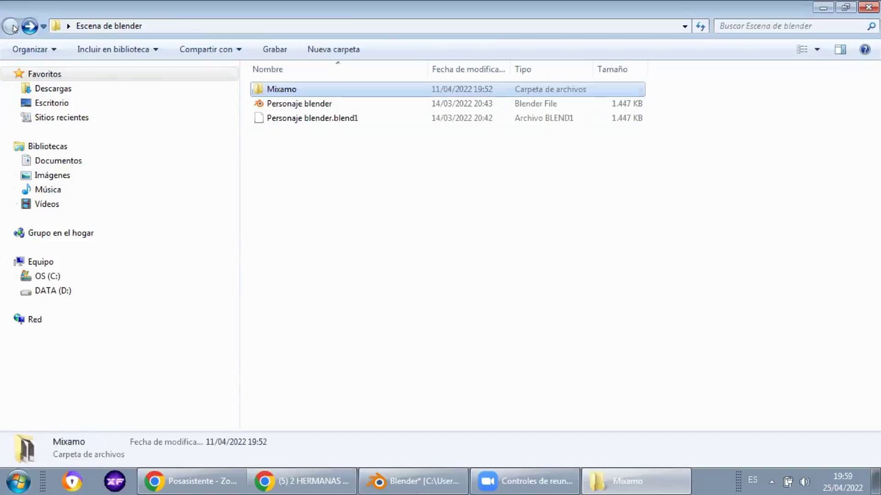
double_click(277, 90)
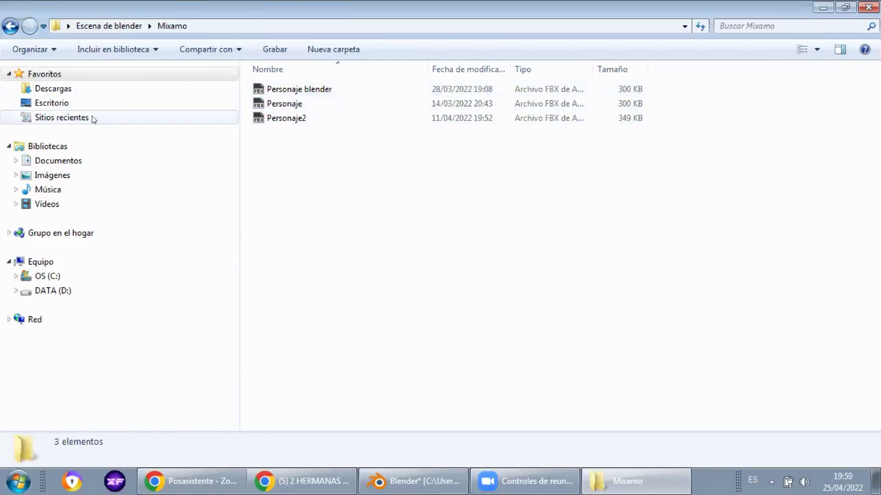
- Open the Descargas folder and display its files in the Lista view
click(48, 89)
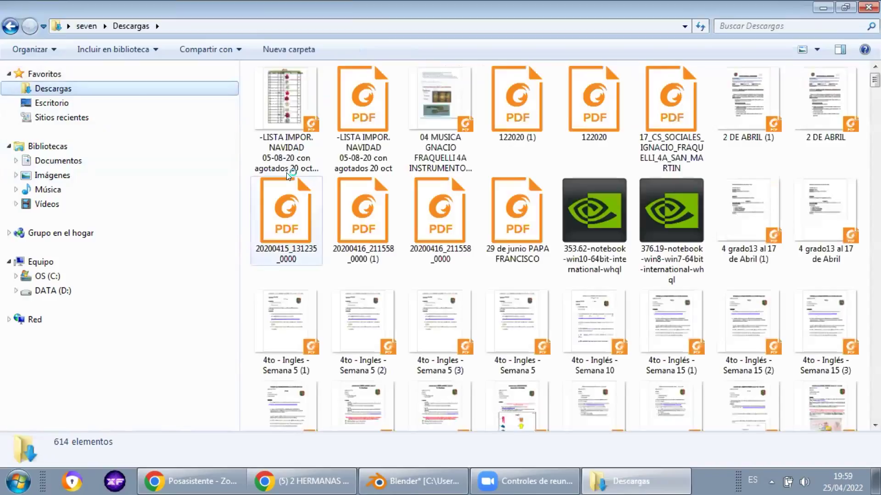
click(4, 27)
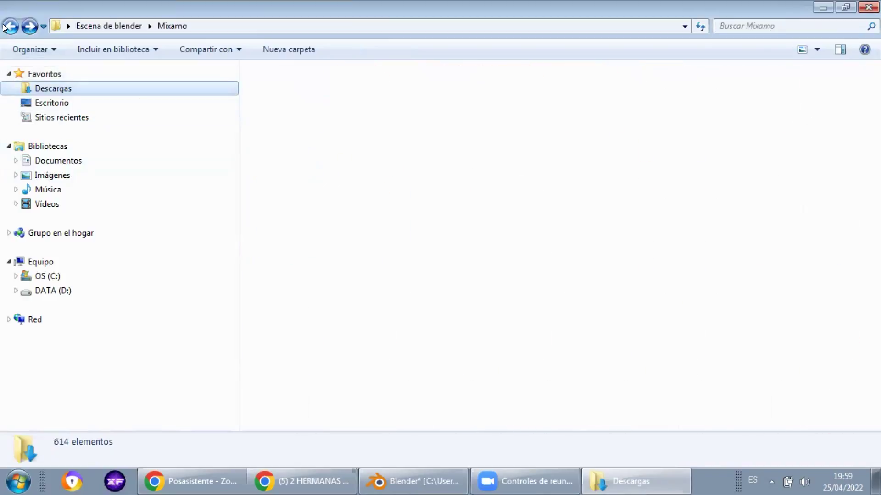
click(28, 27)
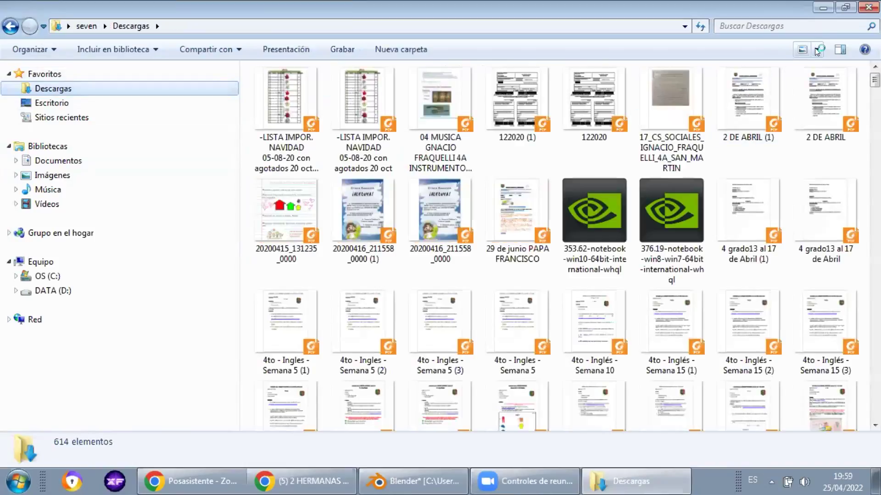
click(816, 50)
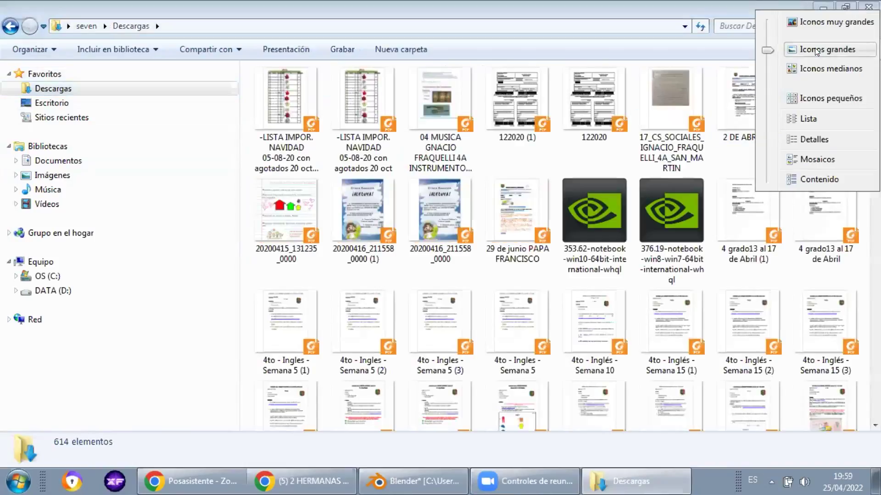
click(785, 119)
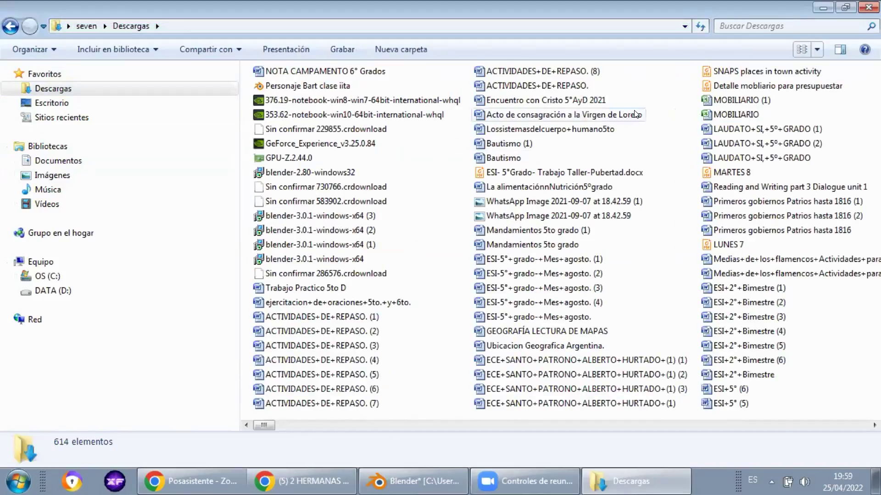
- Look through the downloads for the Personaje Bart clase iita file and return to the Mixamo folder
right_click(828, 393)
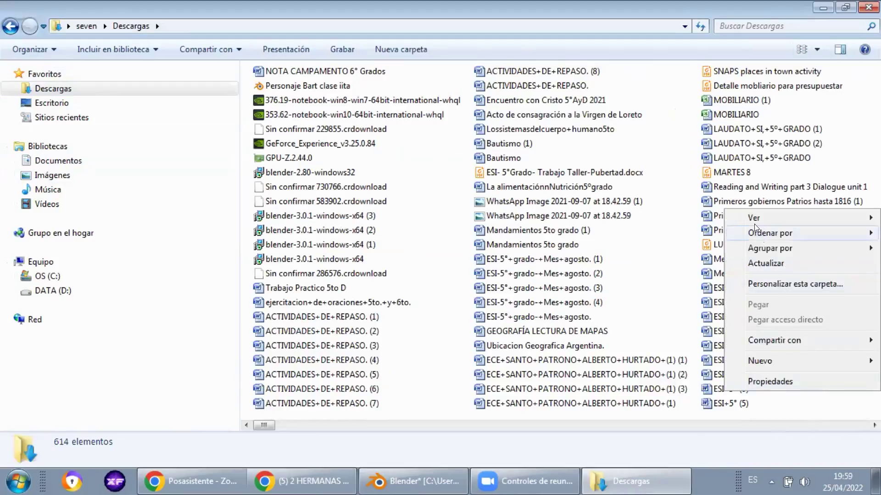
mouse_move(750, 214)
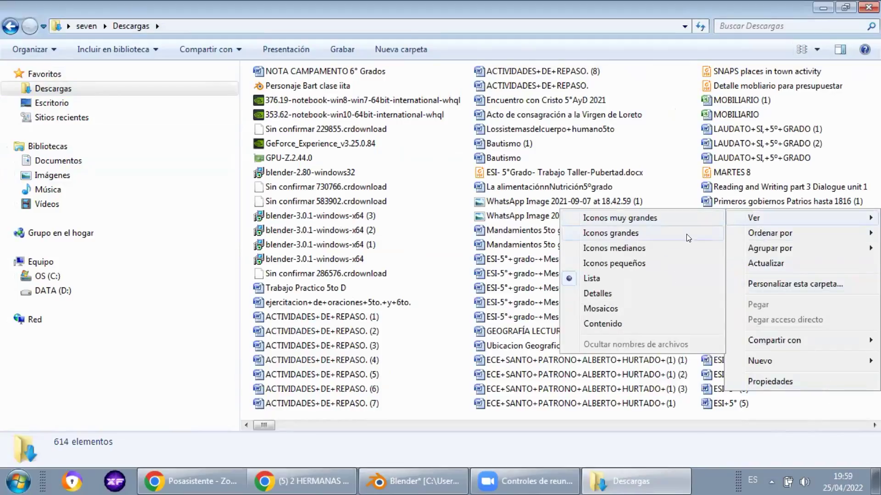
mouse_move(765, 237)
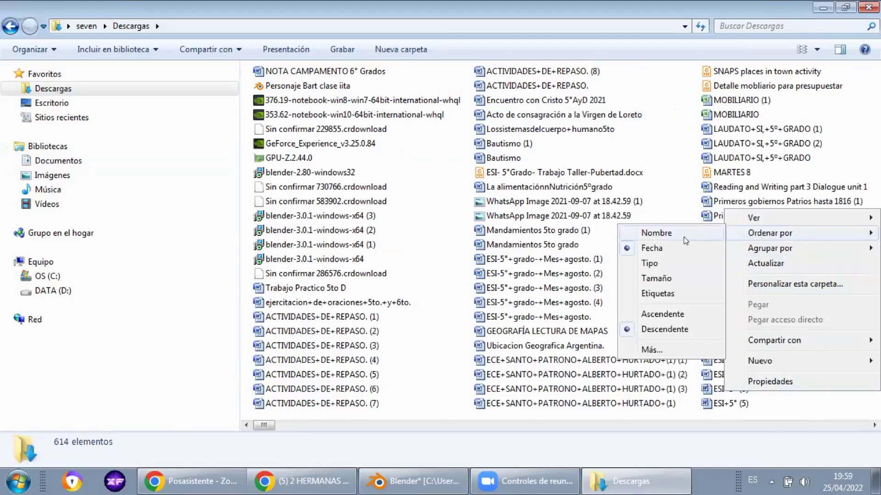
click(321, 194)
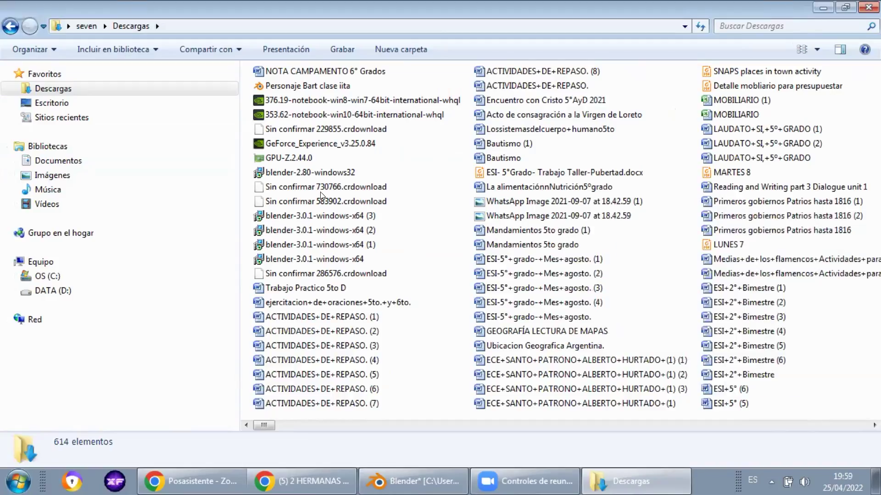
click(325, 84)
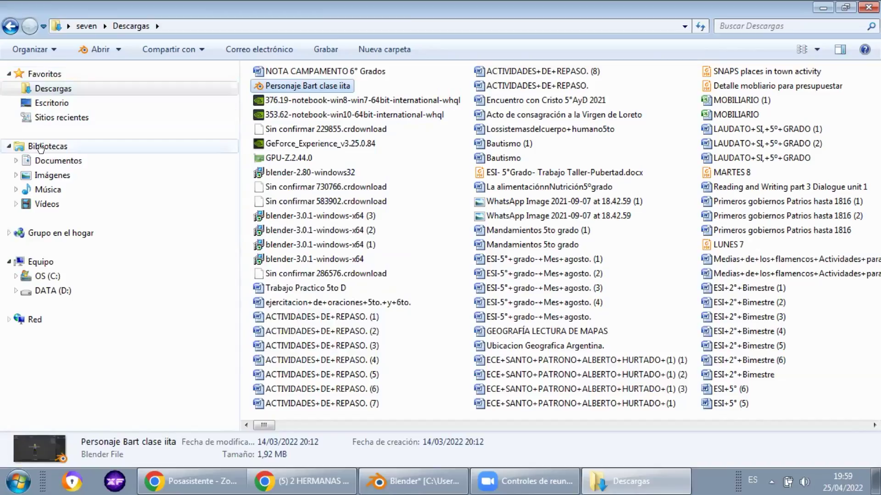
click(6, 27)
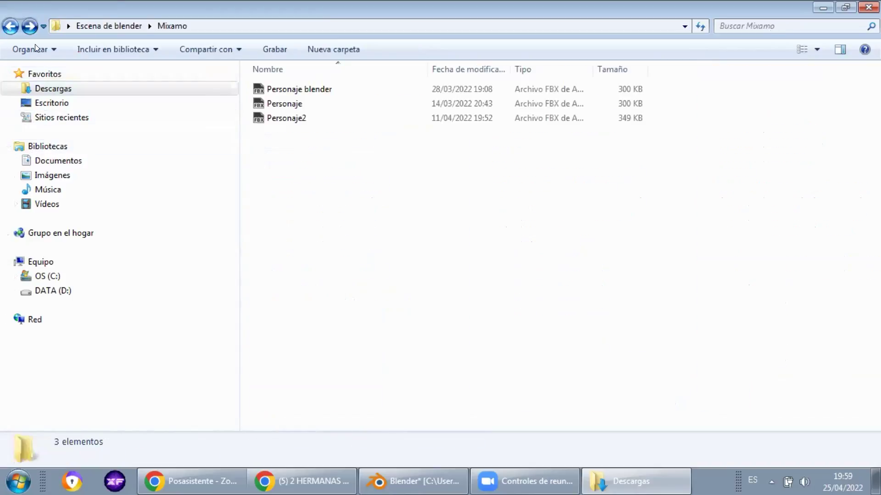
click(12, 28)
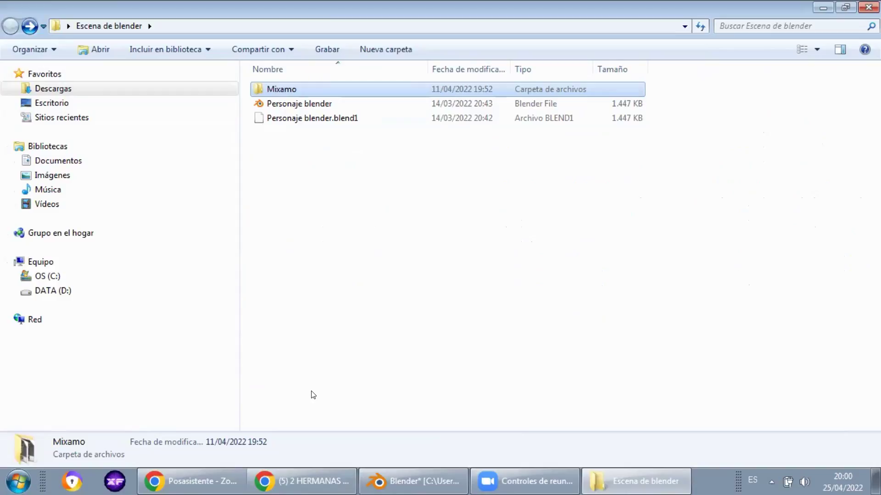
click(299, 480)
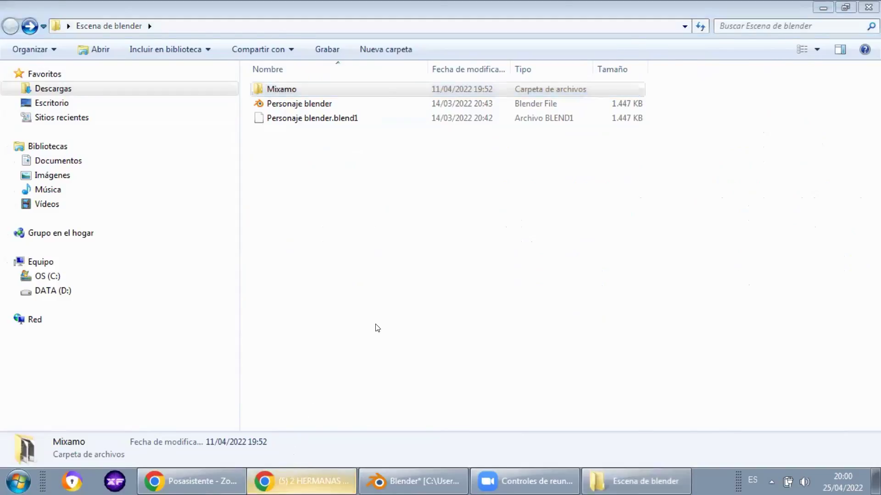
click(348, 12)
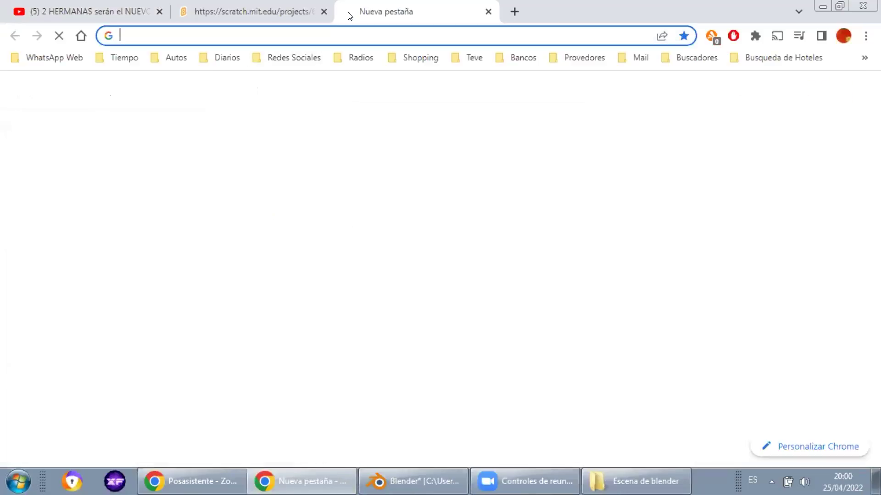
click(319, 32)
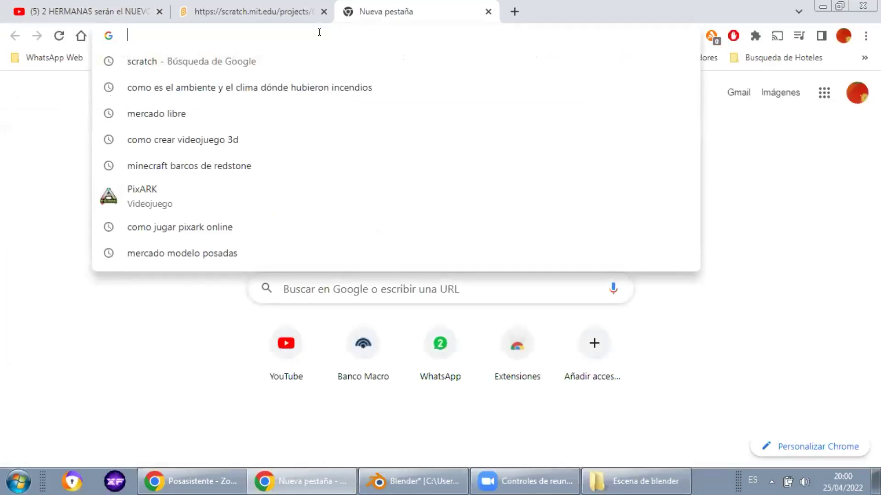
- Switch to the Chrome window with the Zoom page, open mixamo.com in its empty tab and proceed to log in
click(204, 476)
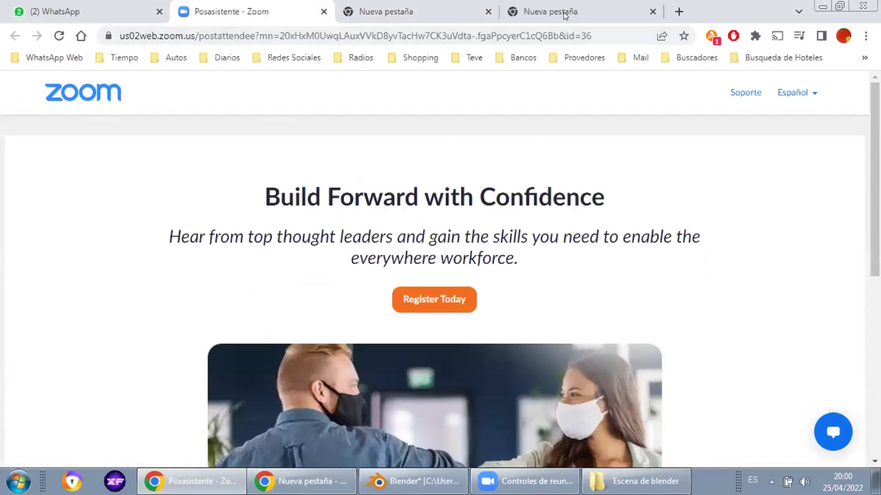
click(564, 15)
click(396, 31)
text(m)
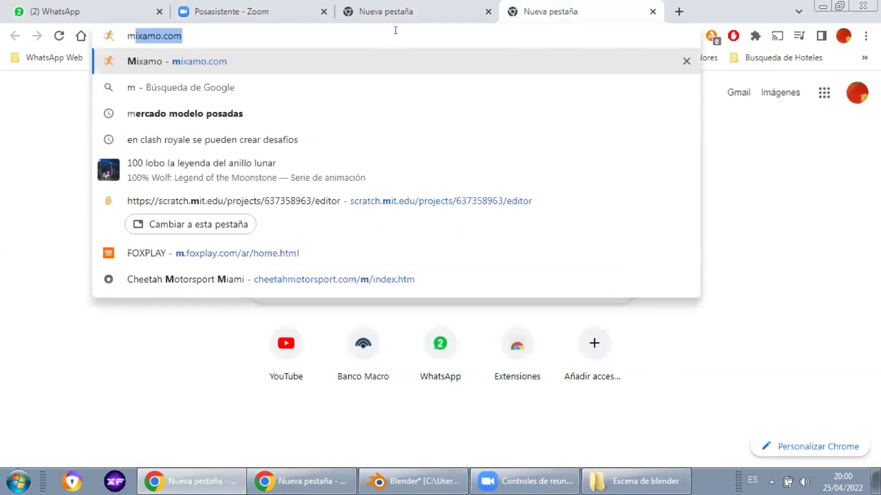
text(ixamo)
key(BackSpace)
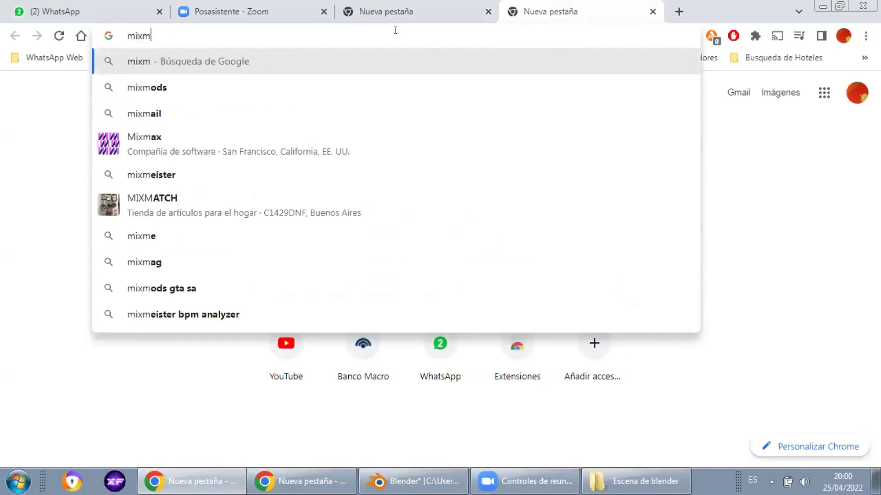
key(BackSpace)
text(amo.com)
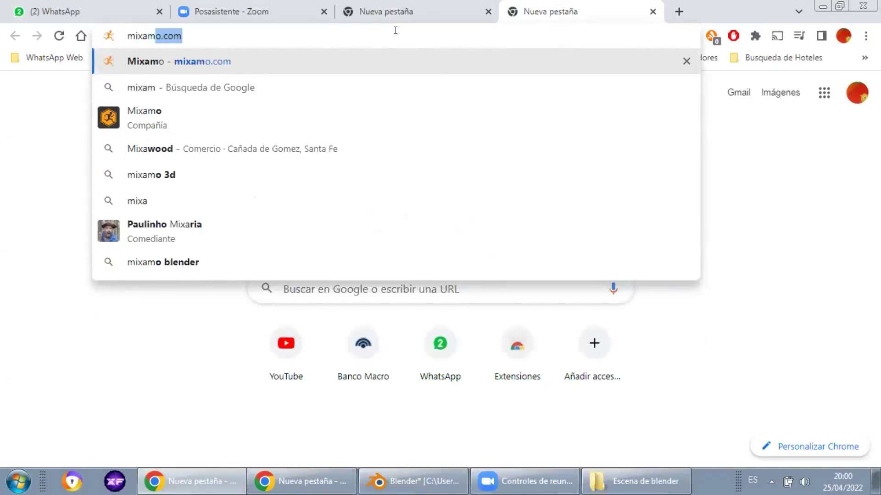
key(Return)
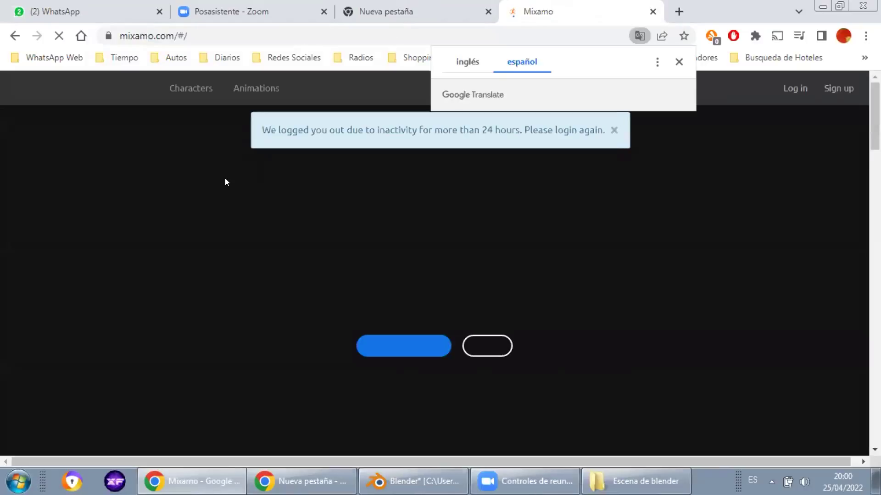
click(487, 348)
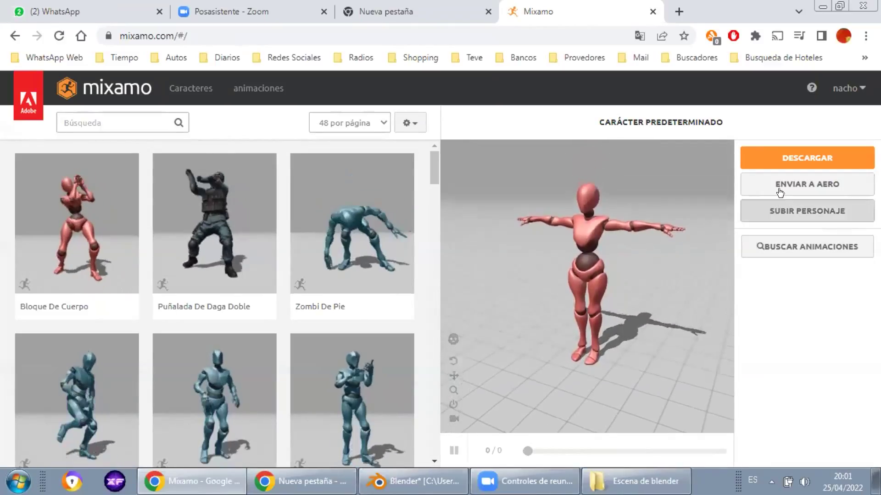
- Upload the Personaje2 FBX file from the Mixamo folder as a new character
click(763, 210)
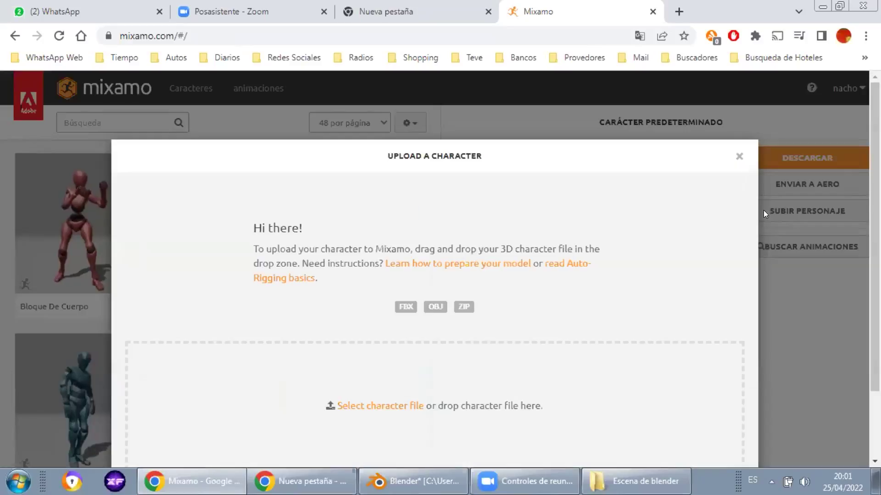
click(372, 407)
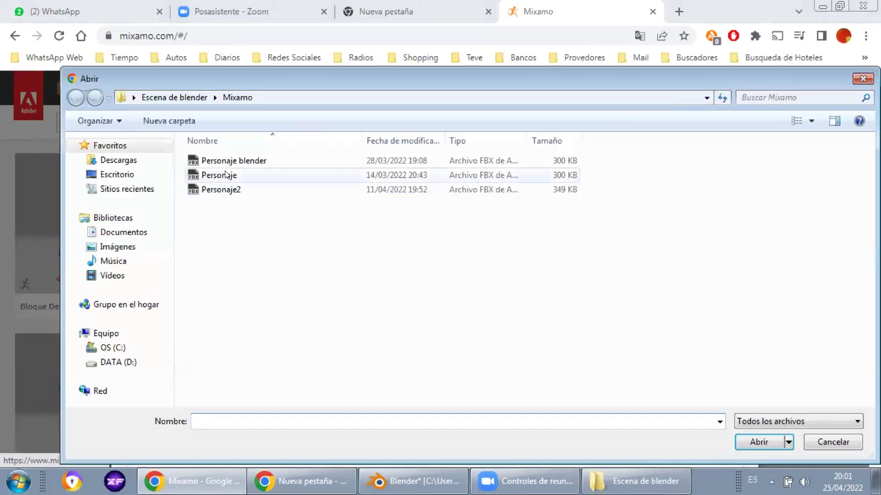
click(226, 175)
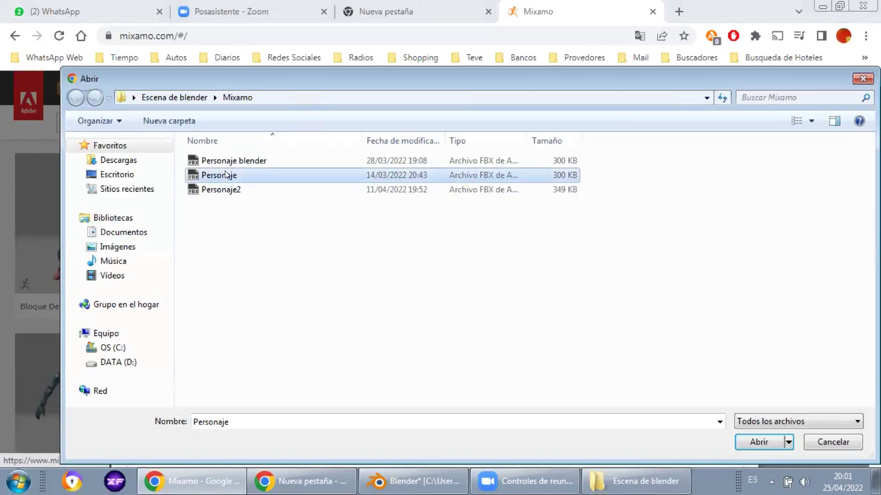
double_click(211, 189)
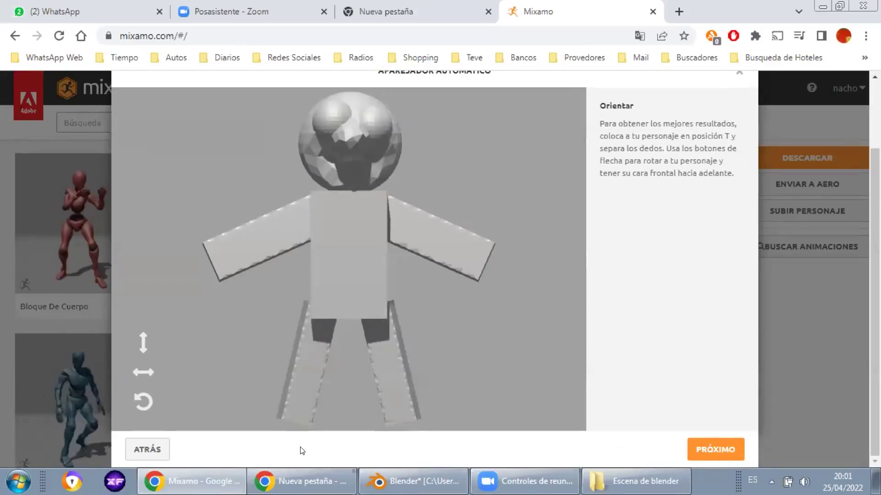
- Accept the character's orientation and place the chin, wrist, elbow, knee and groin markers on the model with symmetry on
click(703, 450)
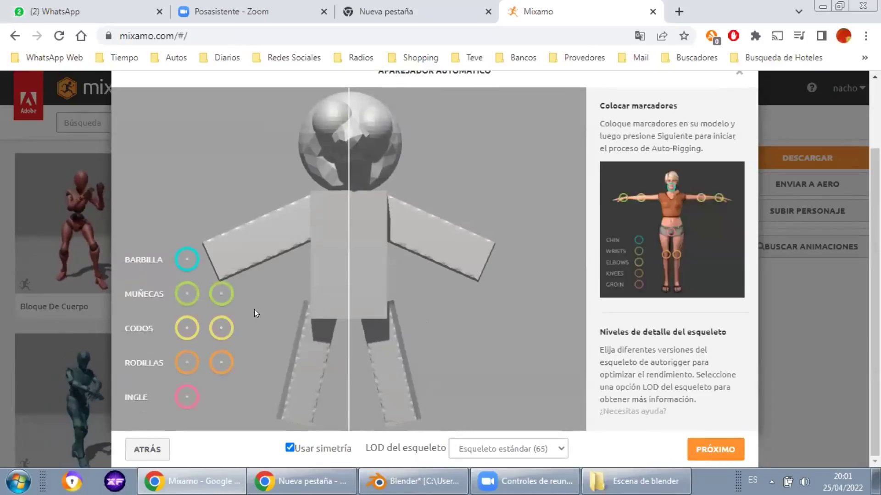
drag(190, 259, 349, 189)
drag(213, 296, 230, 253)
drag(186, 328, 269, 238)
mouse_move(187, 363)
mouse_down()
mouse_move(301, 327)
mouse_move(306, 369)
mouse_up()
drag(187, 397, 350, 307)
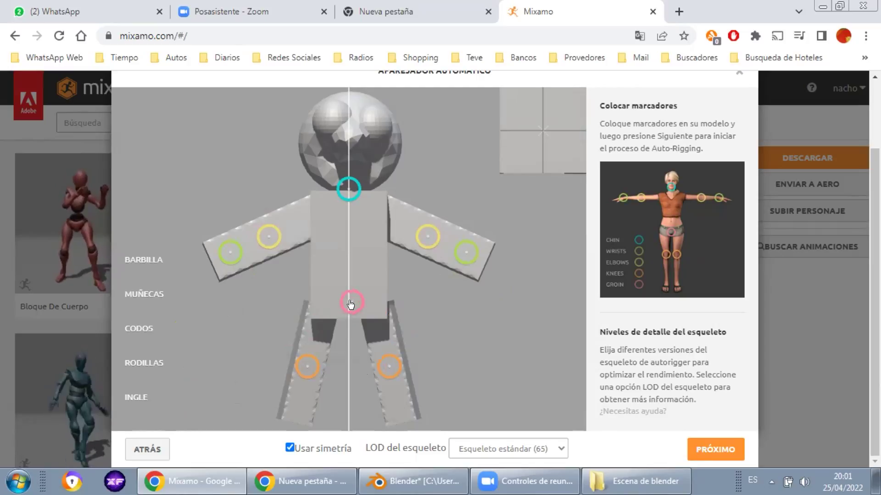
drag(348, 304, 349, 304)
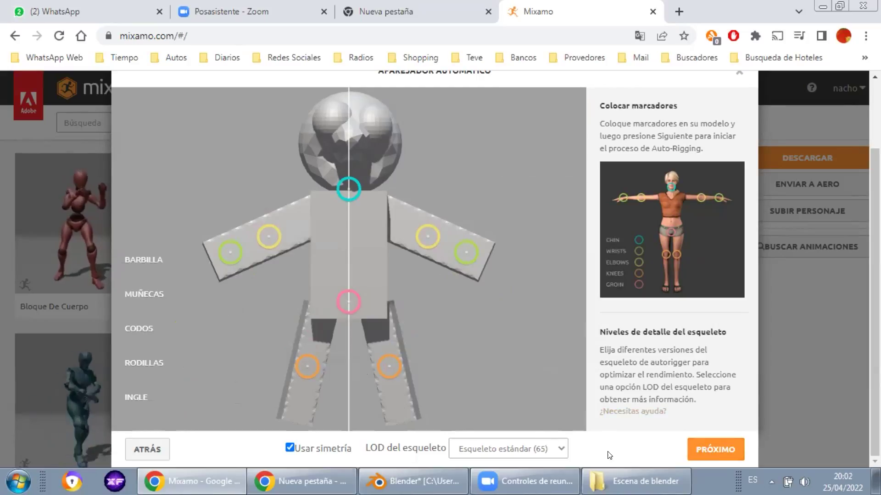
- Set the skeleton LOD to Sin dedos (25), run the auto-rigger and accept the rigged character
click(536, 449)
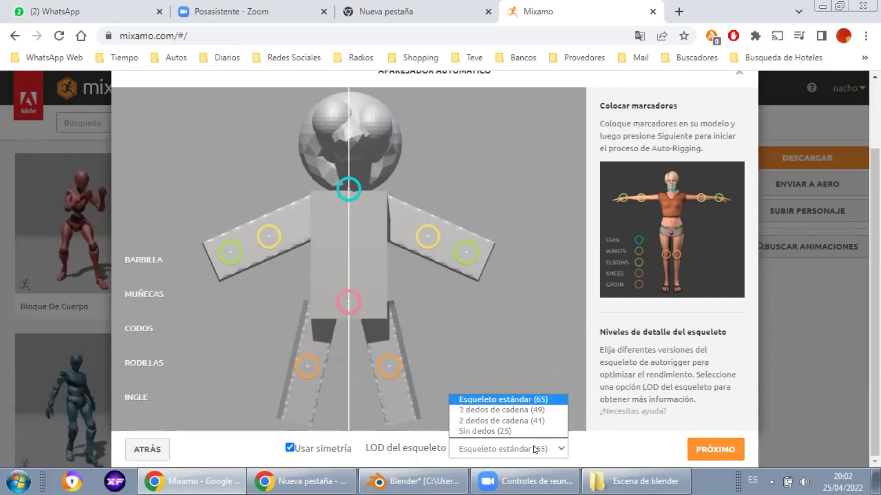
click(497, 430)
click(709, 449)
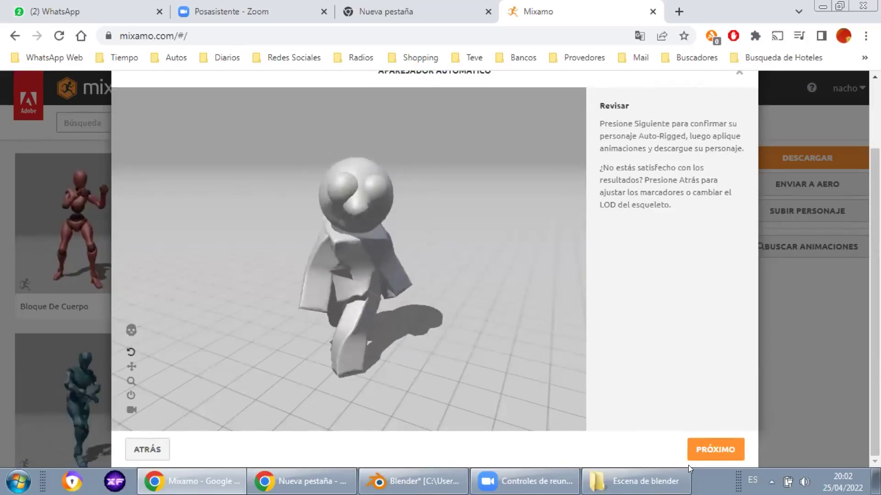
click(718, 454)
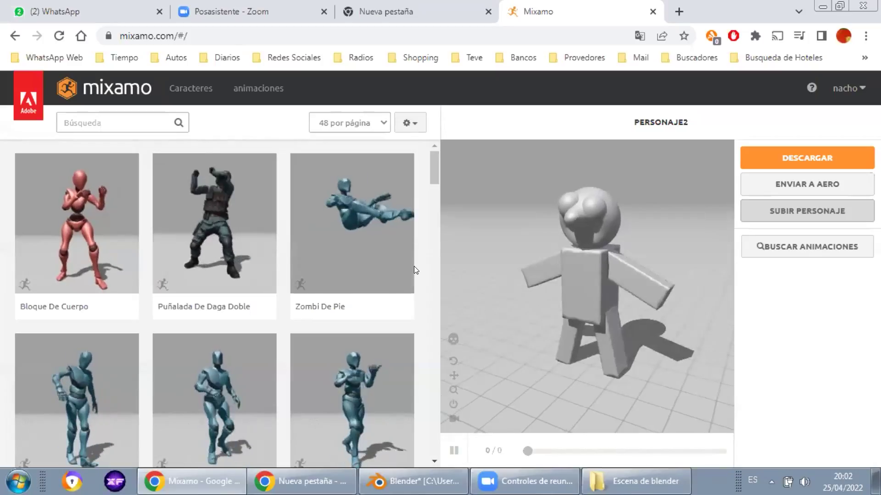
- Filter the animations by the Combate genre and browse through them
click(131, 118)
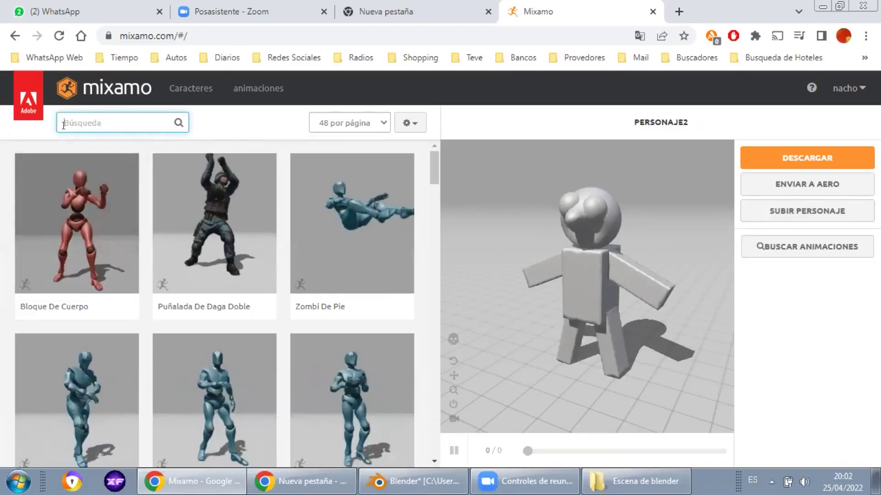
click(22, 174)
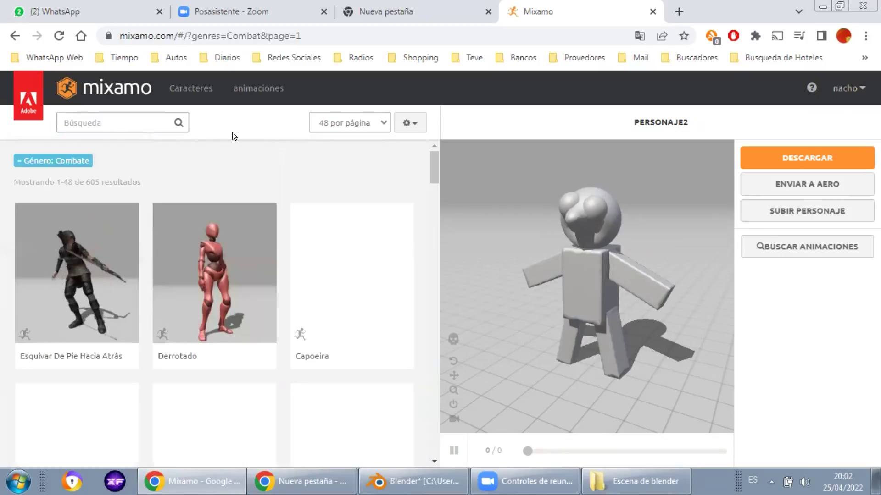
scroll(145, 270, down, 4)
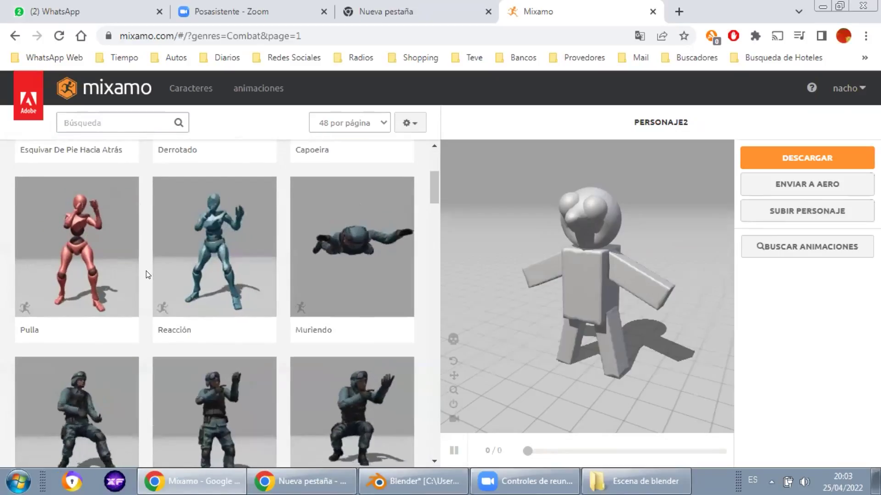
scroll(146, 274, down, 5)
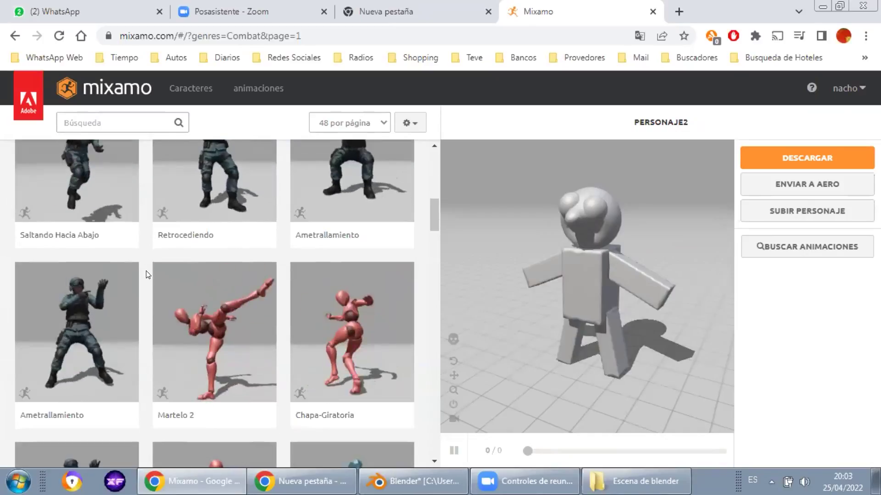
scroll(147, 271, down, 1)
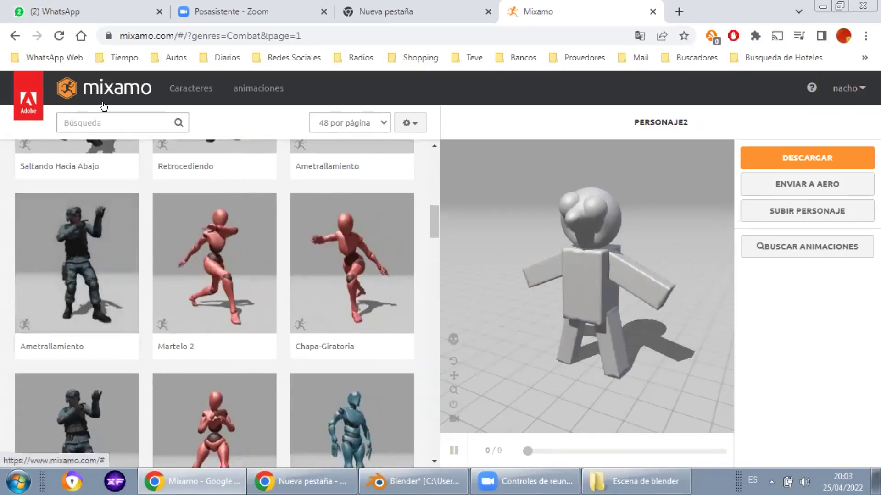
- Enter idle as the animation search term and remove the Combate genre filter
click(109, 116)
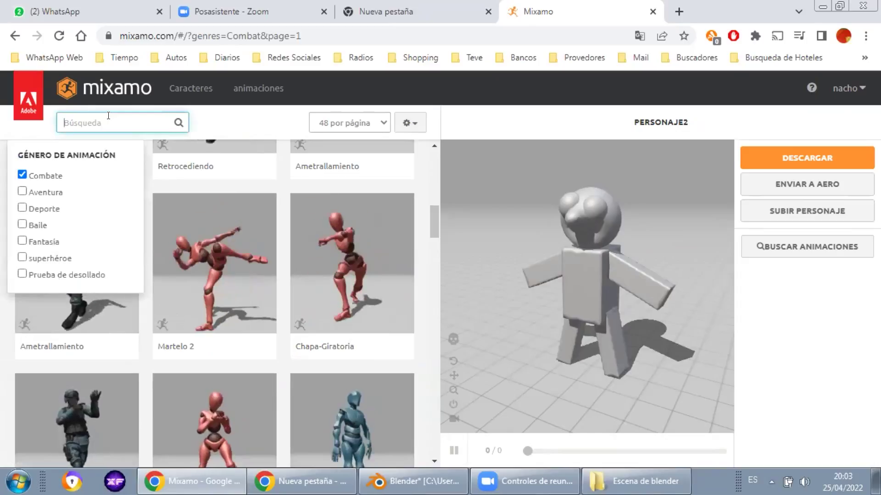
text(idle)
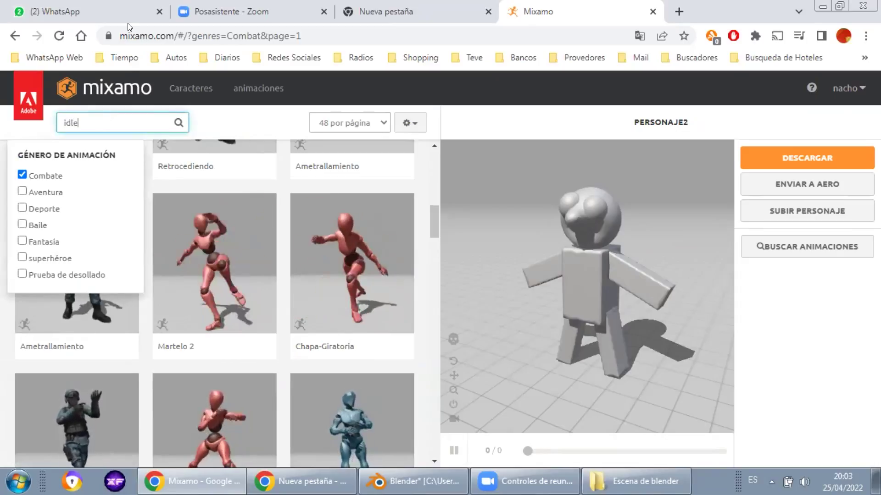
click(178, 124)
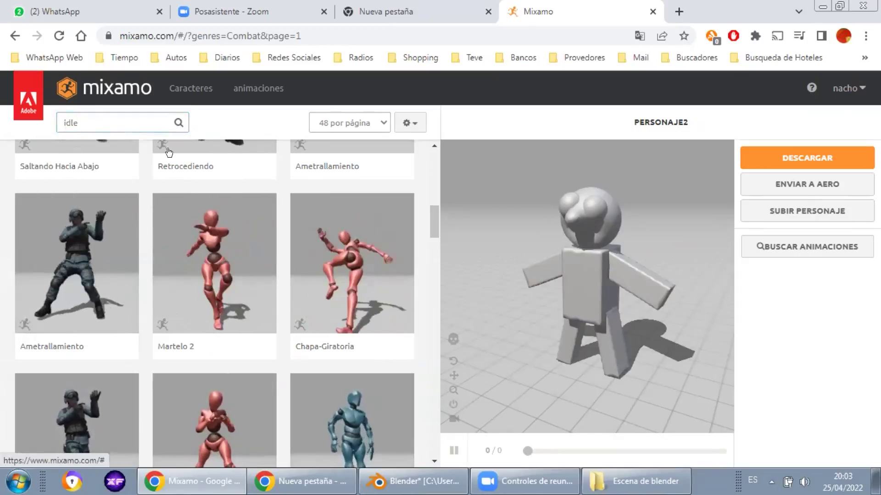
scroll(181, 299, up, 12)
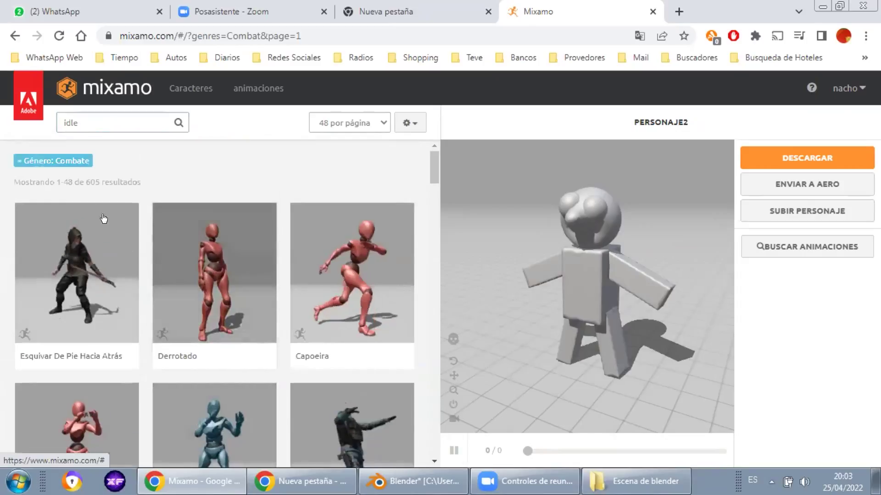
click(85, 127)
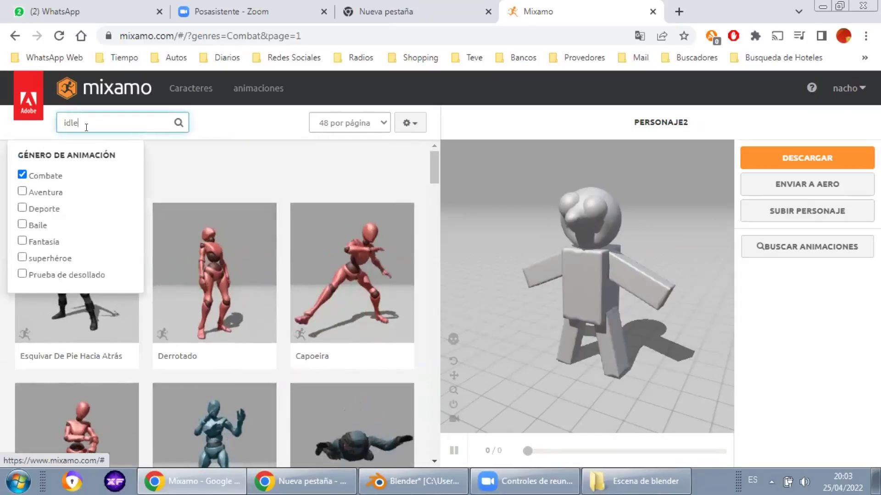
click(22, 173)
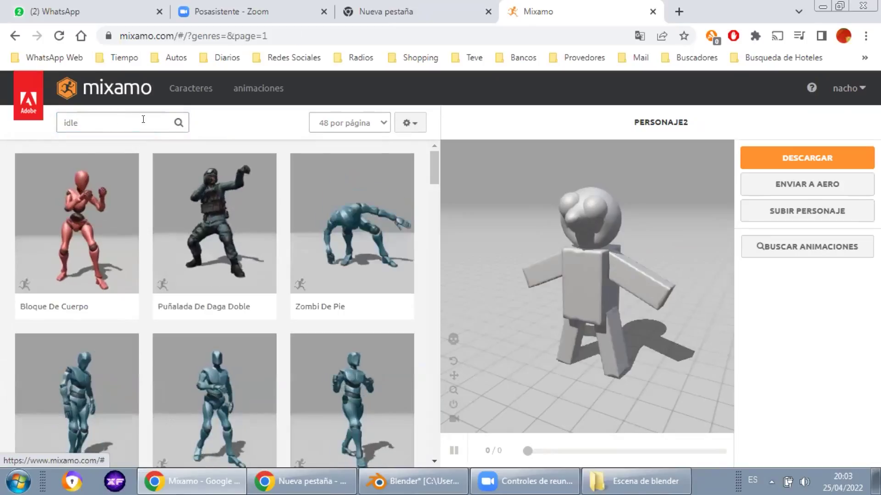
- Run the animation search for idle without any genre filter
click(143, 120)
double_click(143, 119)
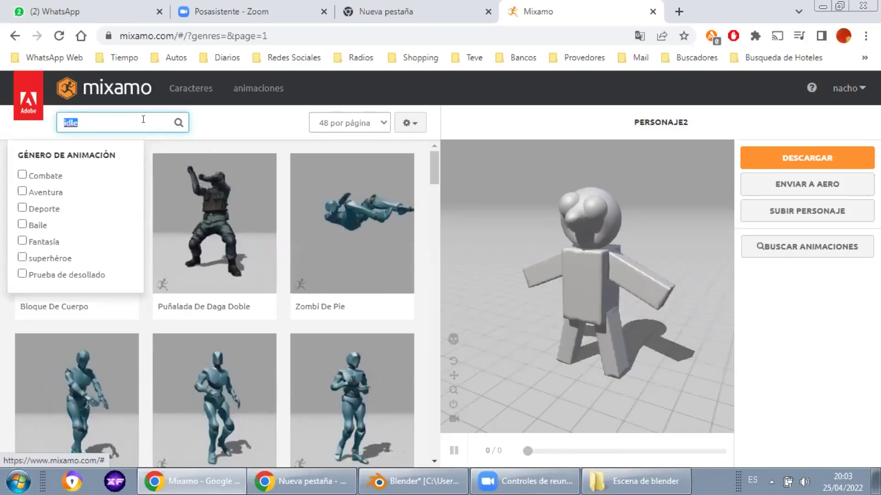
click(144, 120)
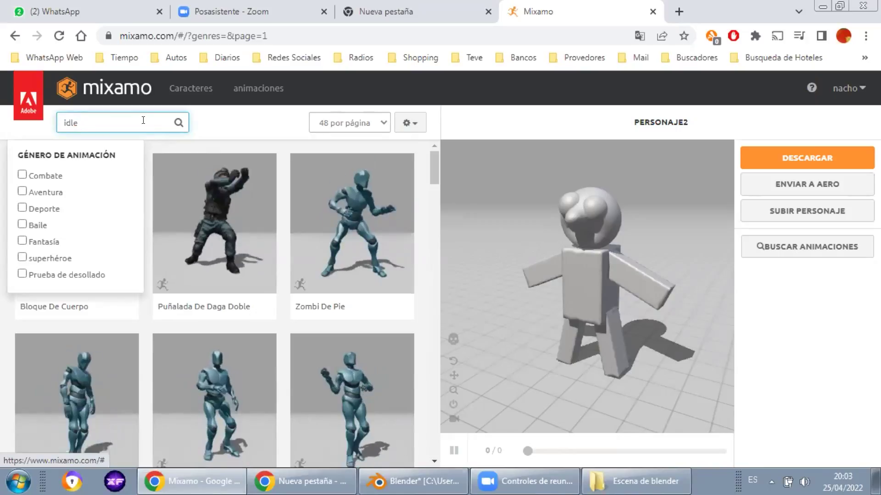
key(Return)
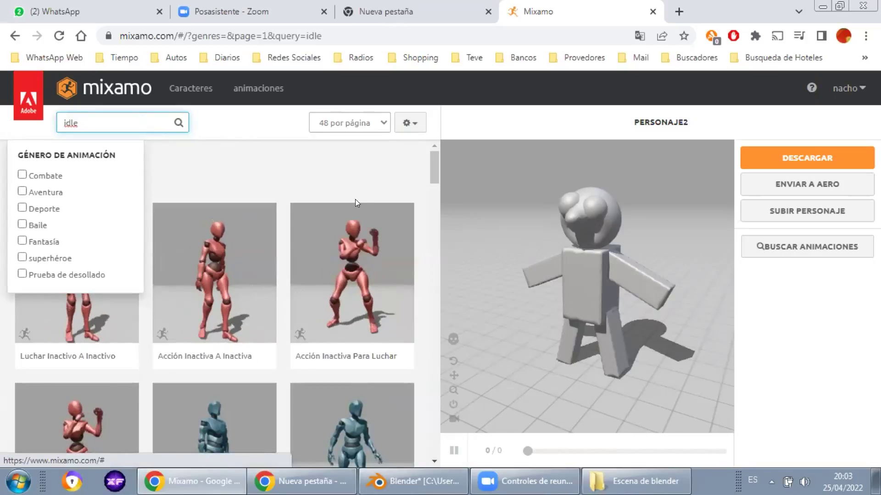
- Find the Gran Espada Inactiva animation among the idle results and apply it to the character
click(431, 176)
scroll(432, 183, down, 4)
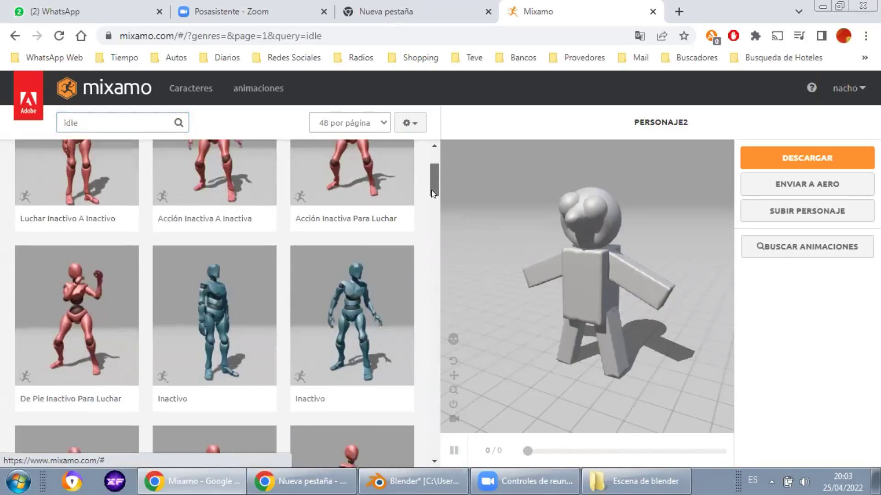
scroll(423, 252, down, 6)
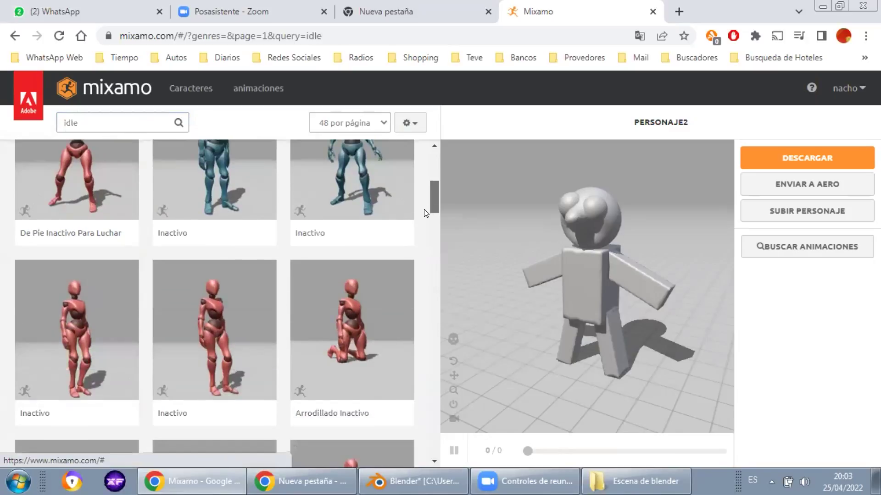
scroll(423, 252, down, 10)
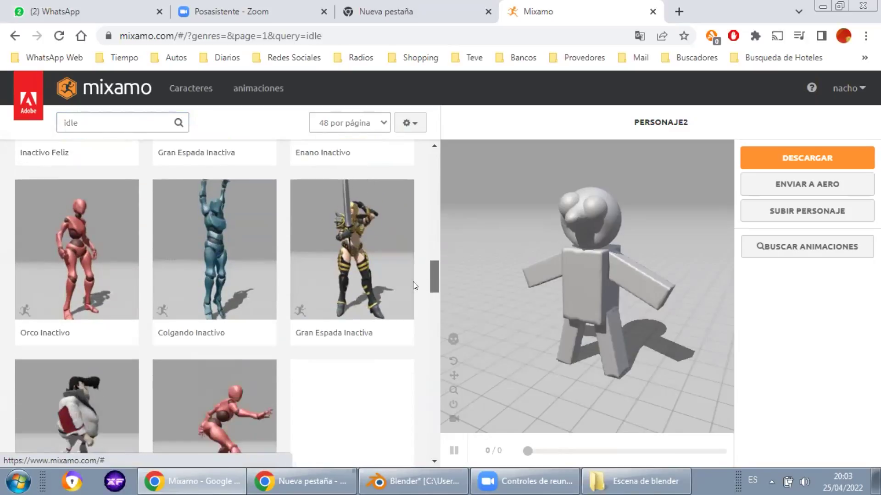
scroll(422, 273, up, 5)
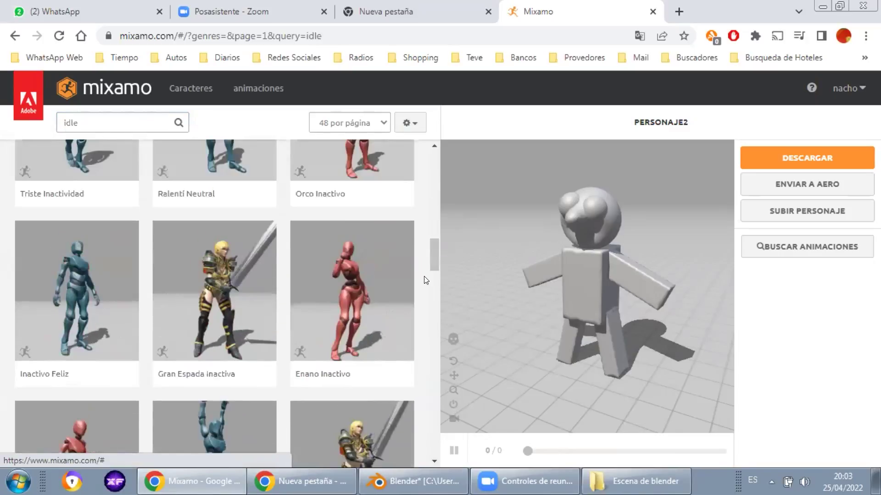
click(226, 273)
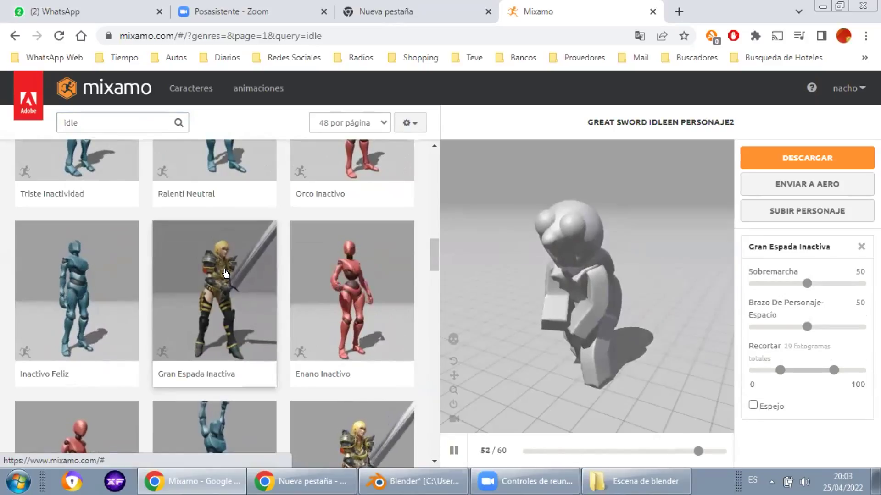
- Download the animated character as FBX Binary(.fbx), With Skin and with keyframe reduction set to none
scroll(226, 274, up, 3)
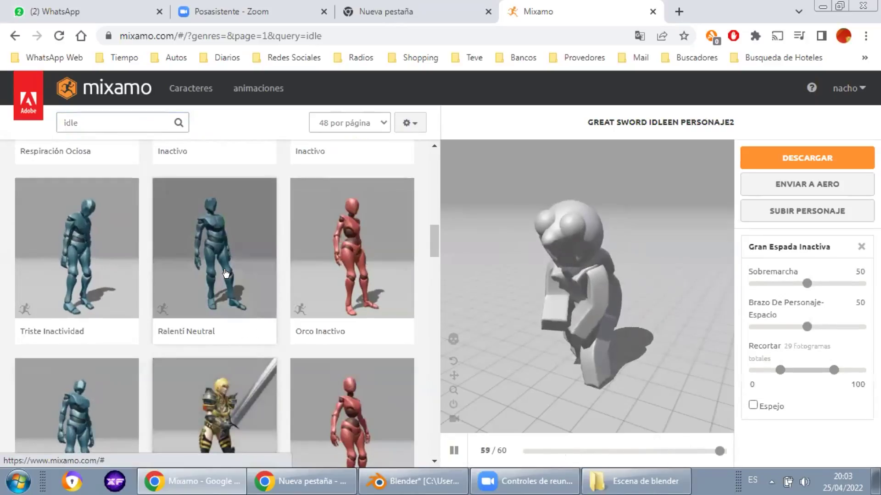
scroll(226, 273, down, 2)
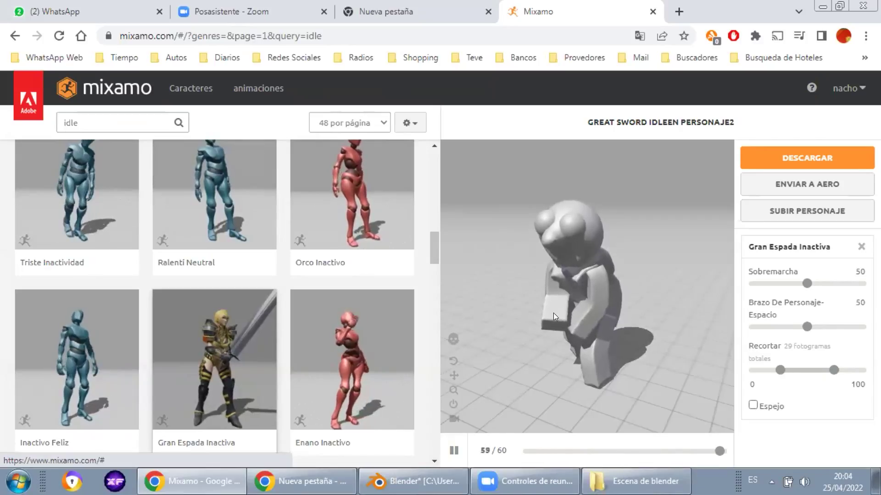
click(804, 147)
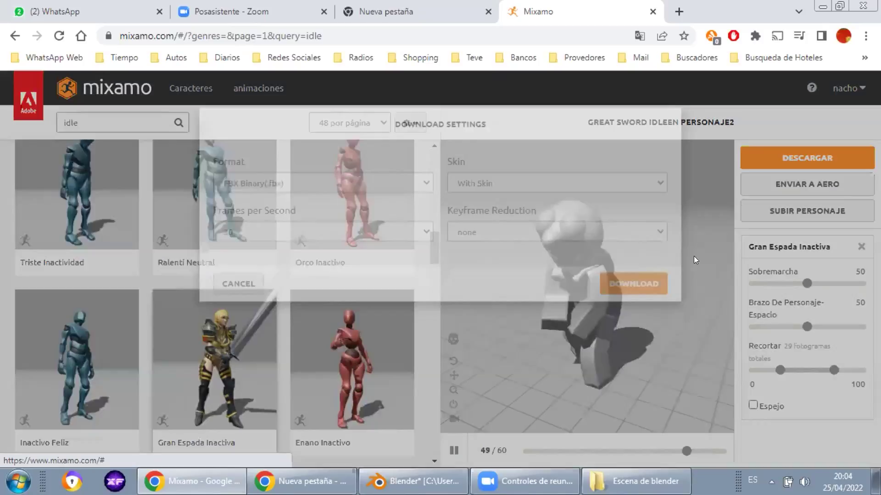
click(619, 319)
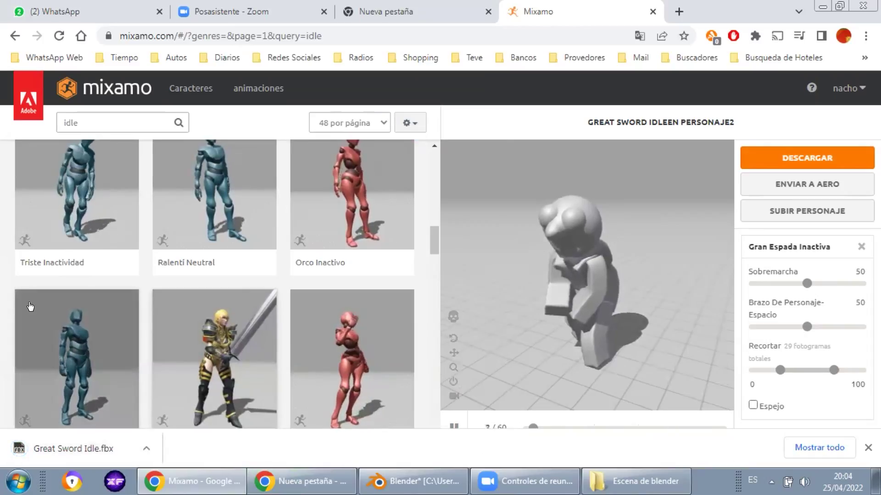
- Show the downloaded Great Sword Idle.fbx file in its folder
click(146, 448)
click(146, 448)
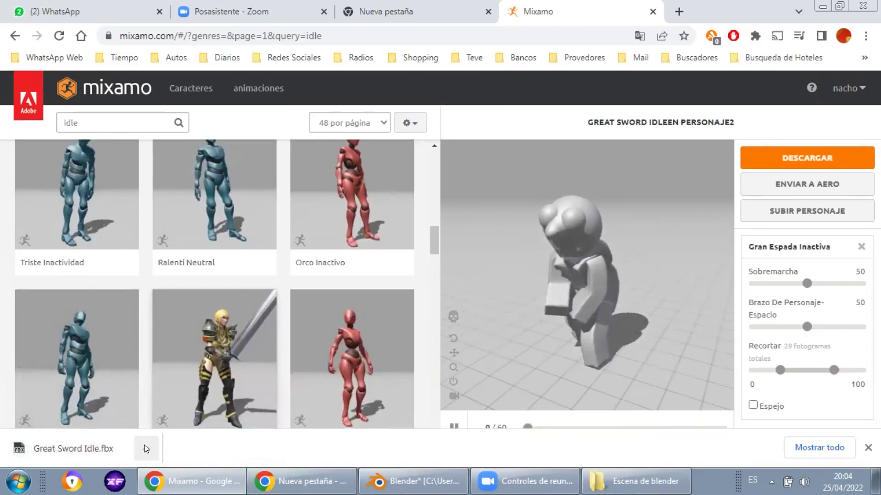
click(145, 445)
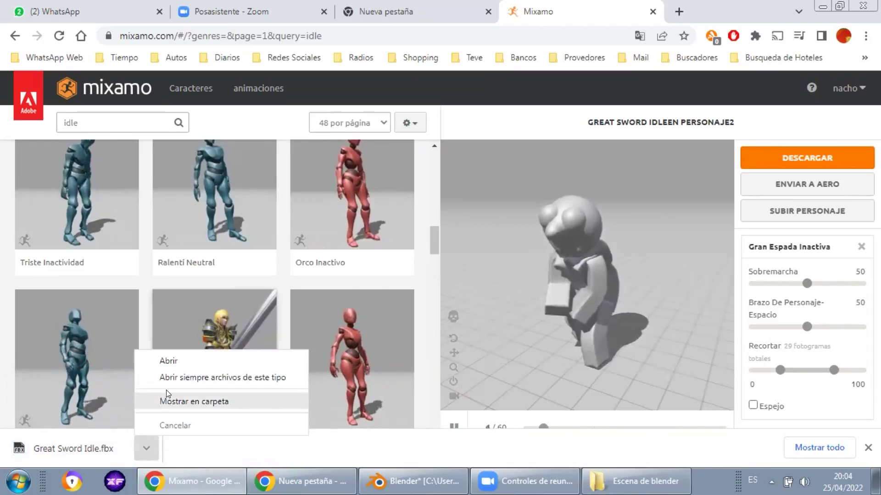
click(194, 402)
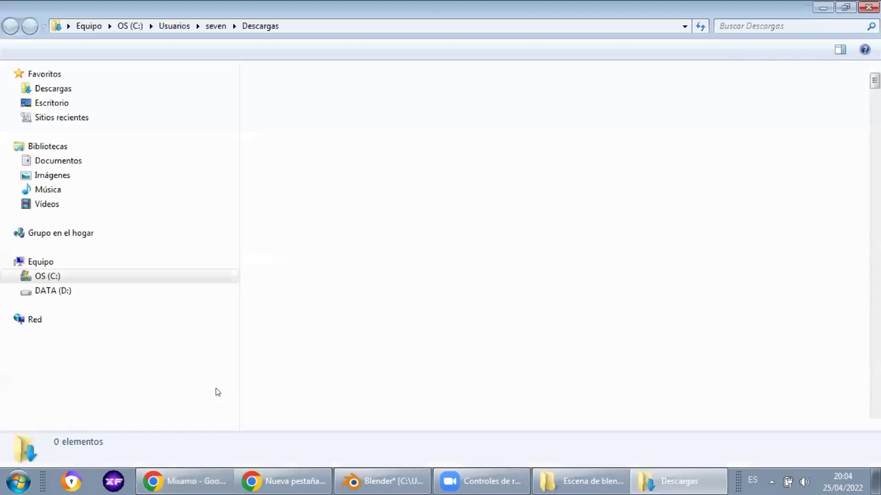
- Locate the Great Sword Idle file in the Descargas folder and cut it for moving
scroll(348, 175, up, 10)
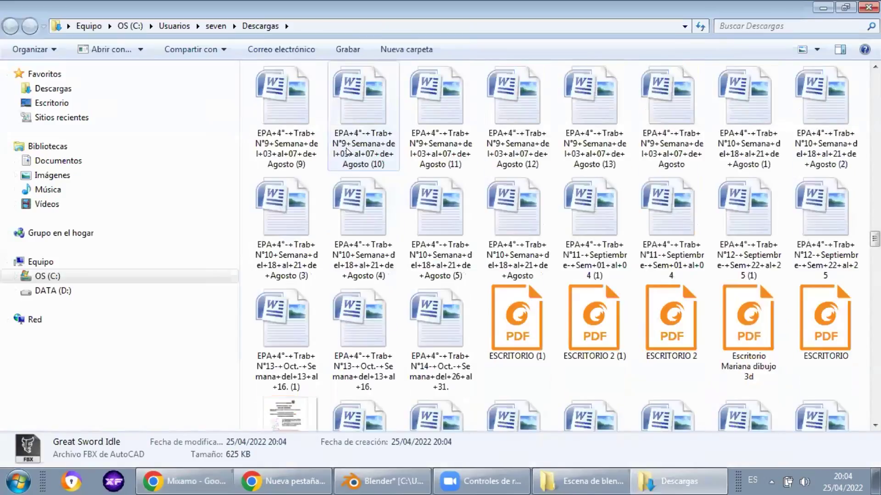
scroll(333, 148, up, 15)
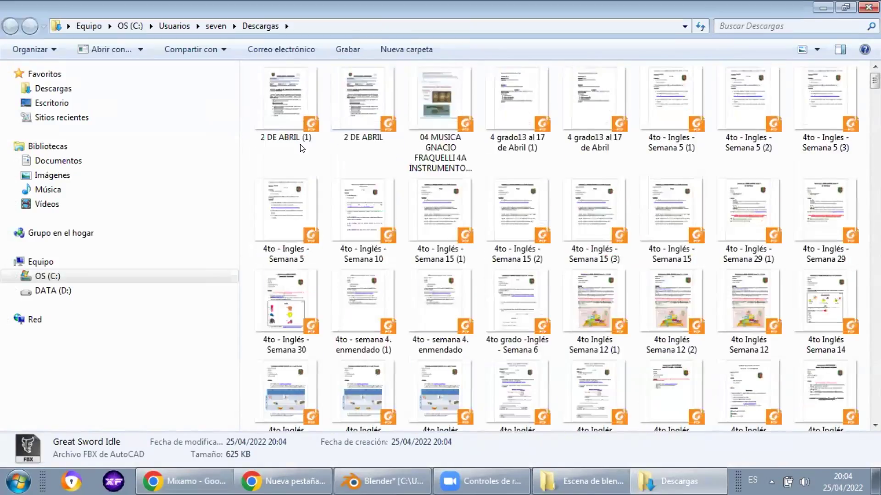
click(110, 89)
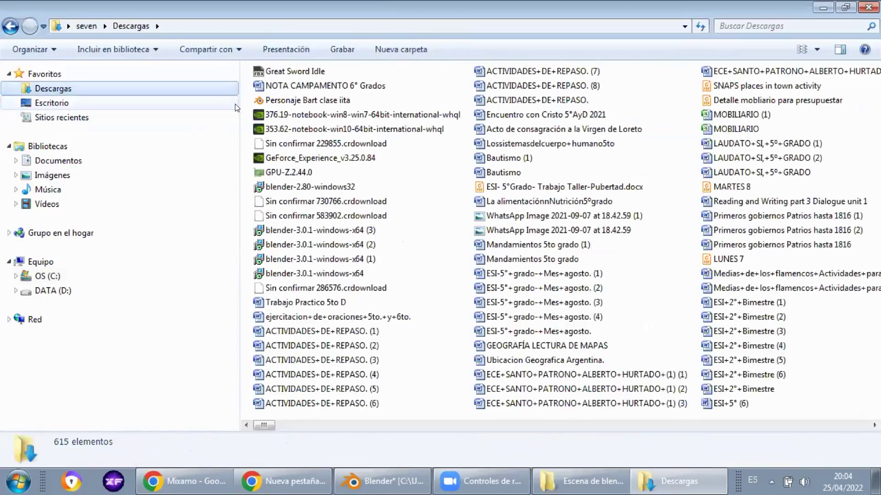
key(alt+Left)
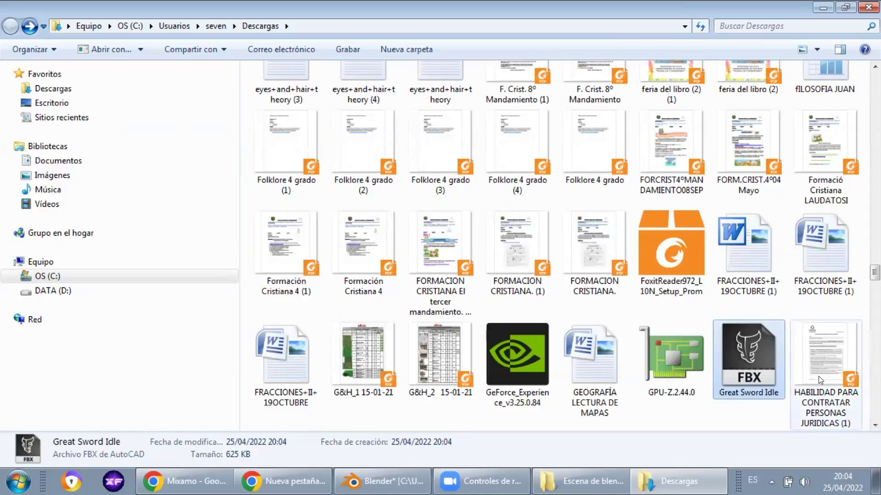
right_click(749, 359)
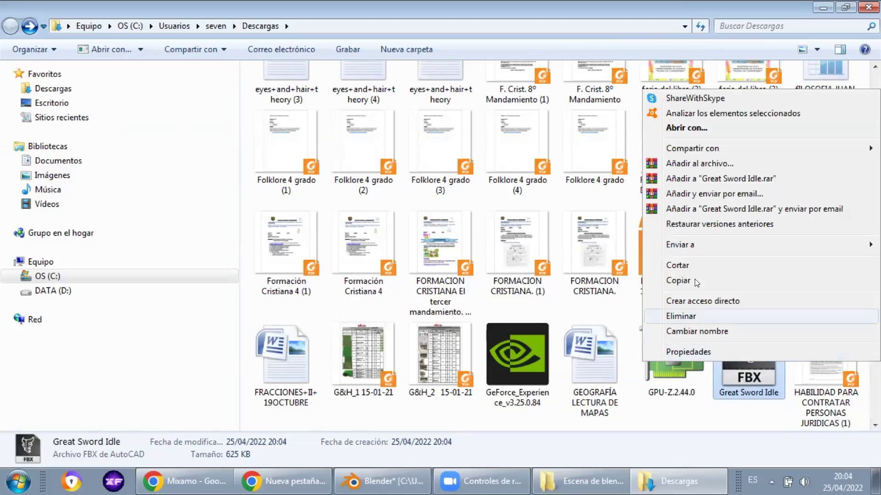
click(678, 266)
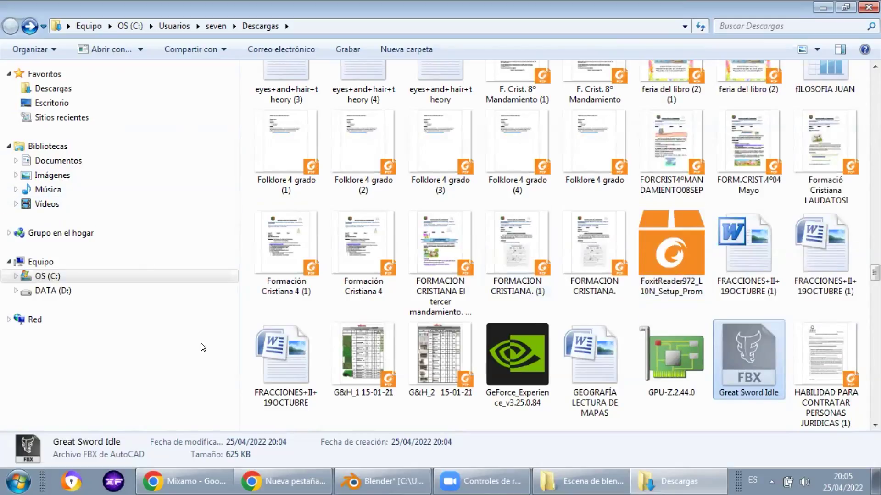
- Paste the file into the Mixamo folder inside Escena de blender and rename it Quieto
click(586, 479)
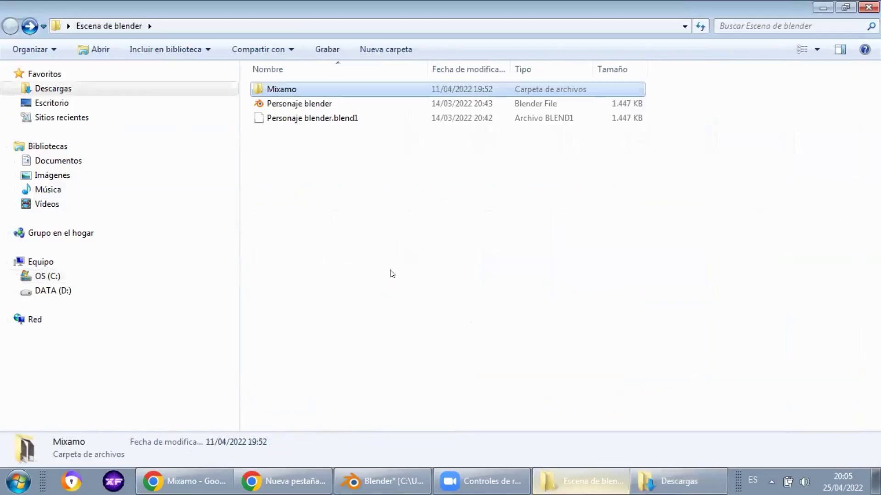
double_click(290, 91)
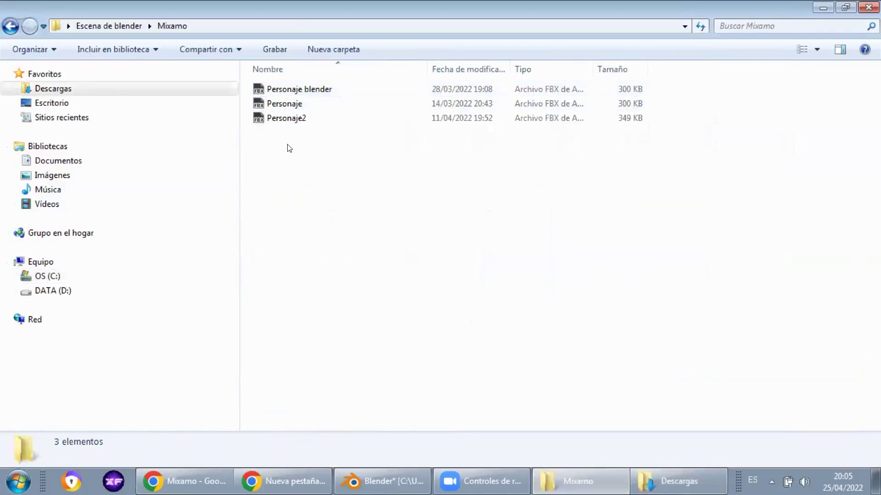
right_click(301, 226)
click(334, 319)
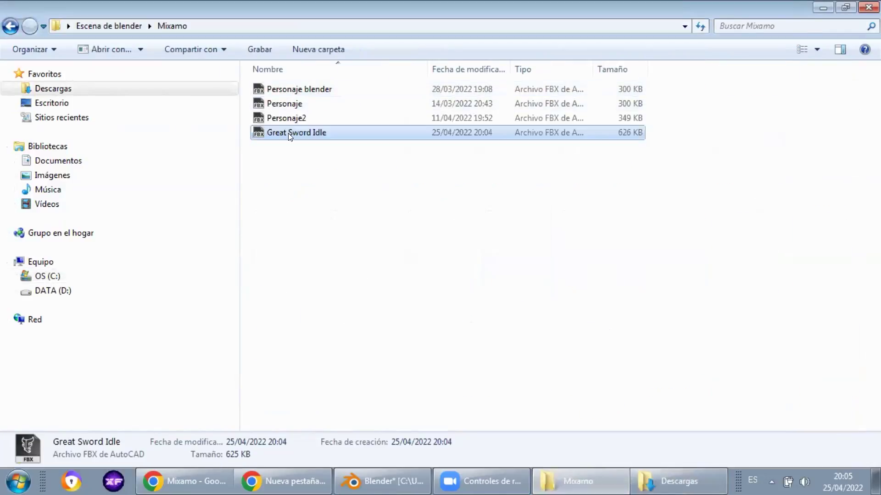
click(281, 131)
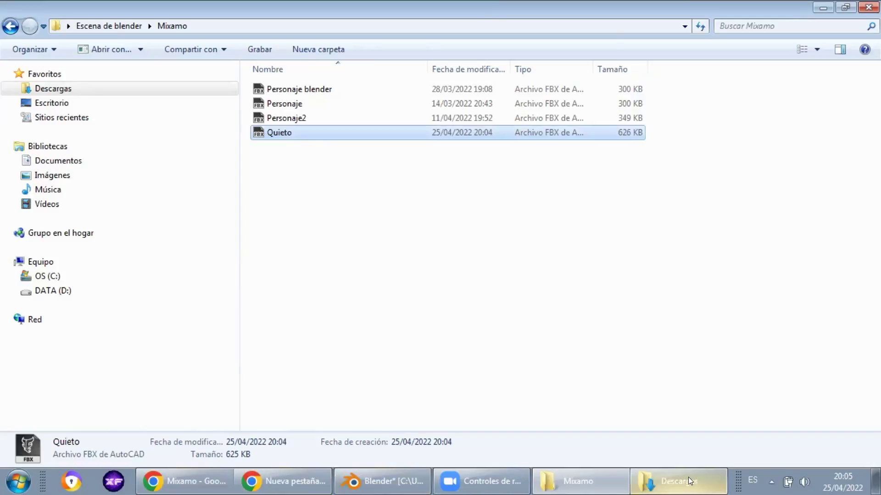
- Switch back to Mixamo in Chrome, replace the animation search term with run and browse the results
right_click(316, 479)
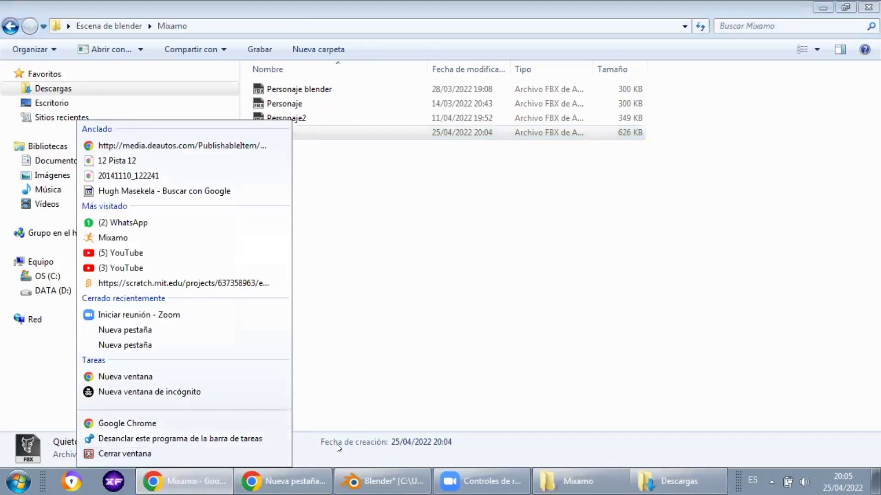
click(339, 414)
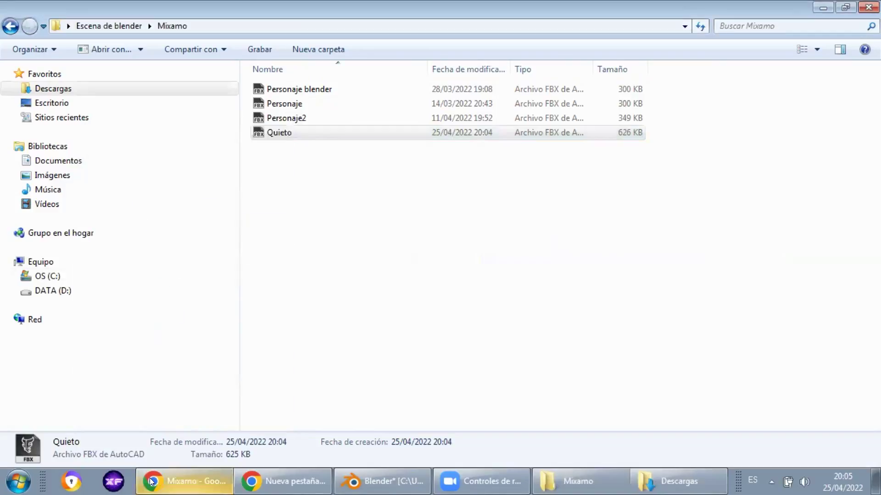
click(203, 480)
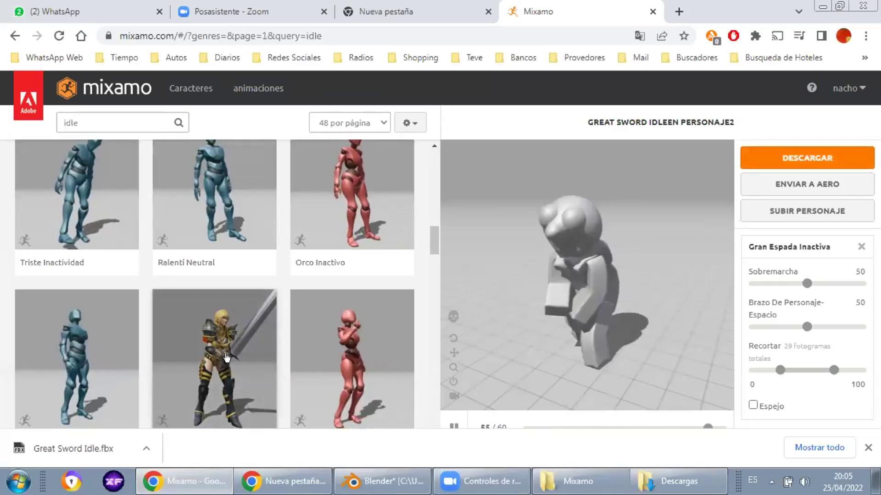
click(95, 117)
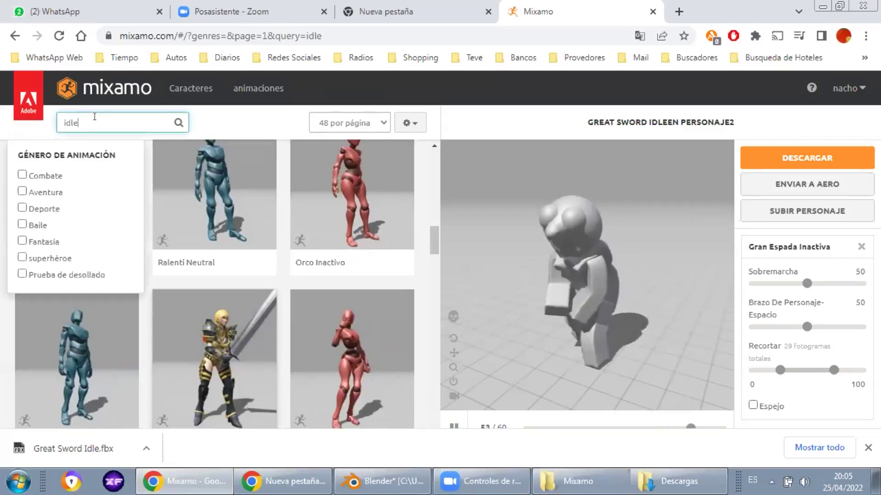
key(BackSpace)
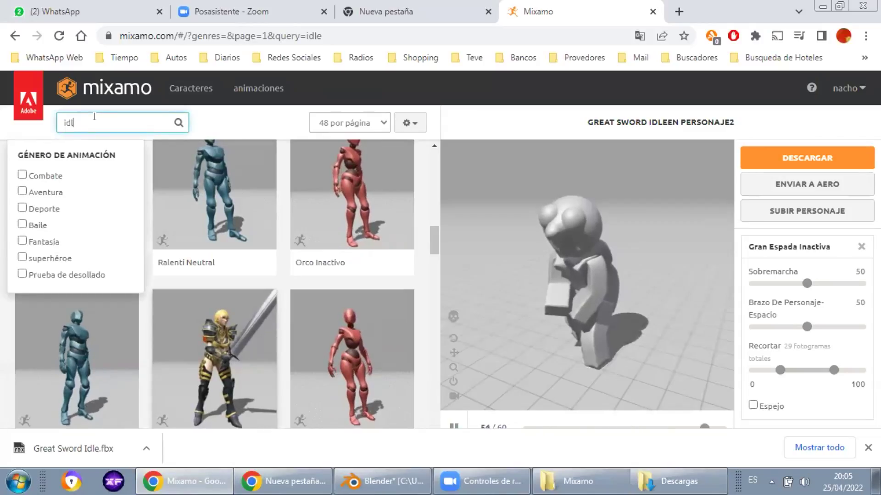
key(BackSpace)
key(BackSpace)
key(BackSpace)
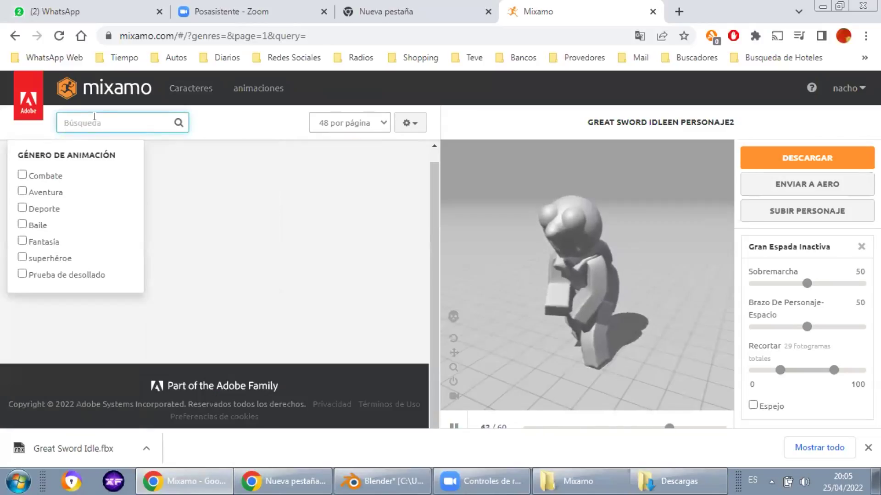
text(run)
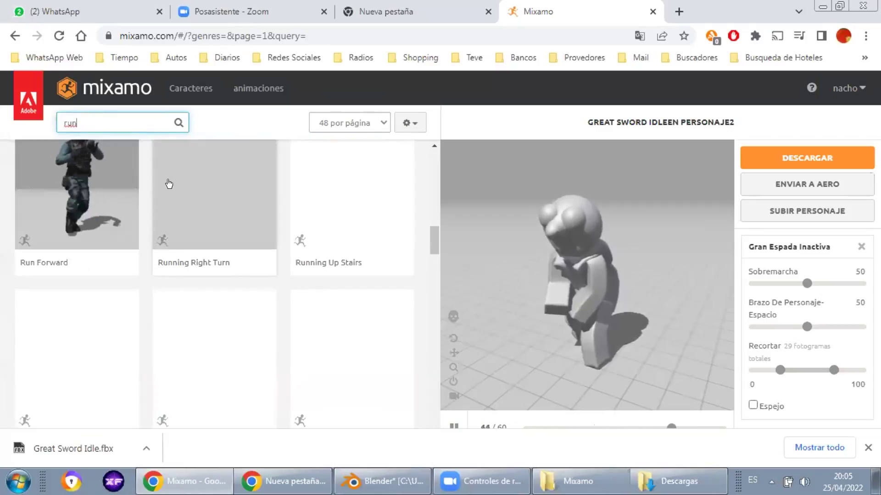
scroll(149, 262, up, 2)
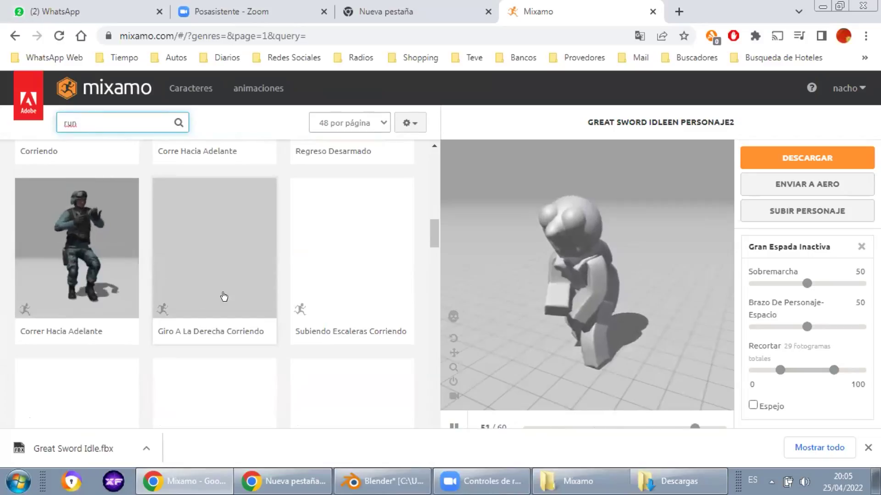
scroll(228, 290, down, 4)
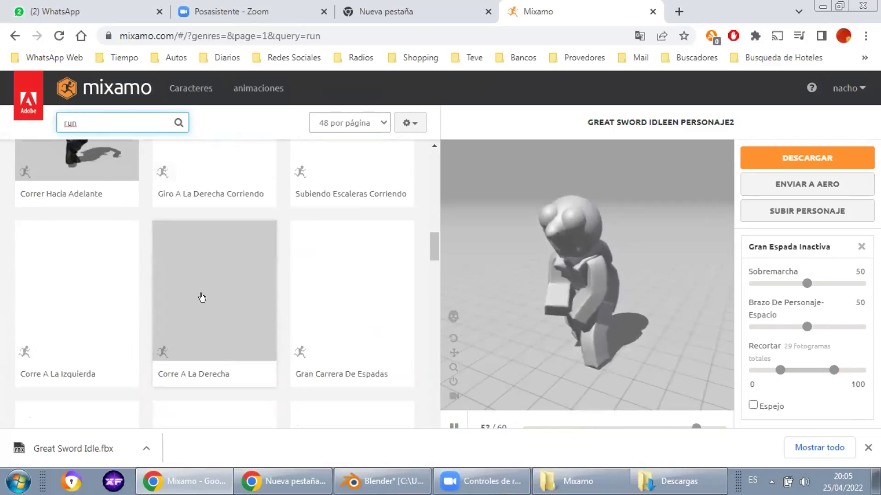
scroll(90, 304, up, 4)
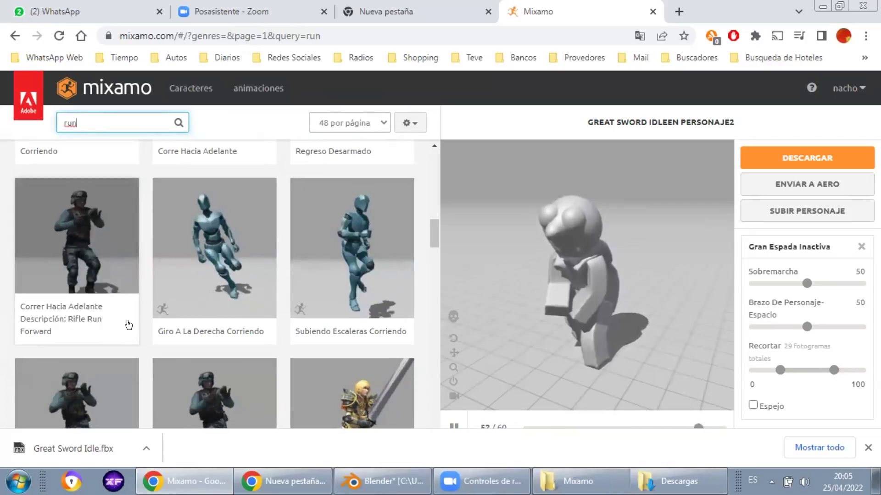
- Preview the Gran Carrera De Espadas, Correr De Pie A La Izquierda and Carrera De Pistola animations on the character
scroll(181, 312, down, 3)
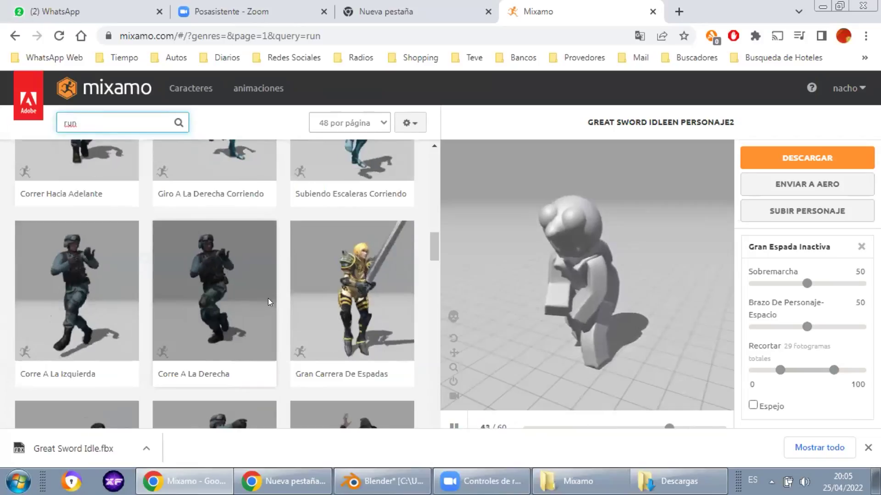
click(312, 310)
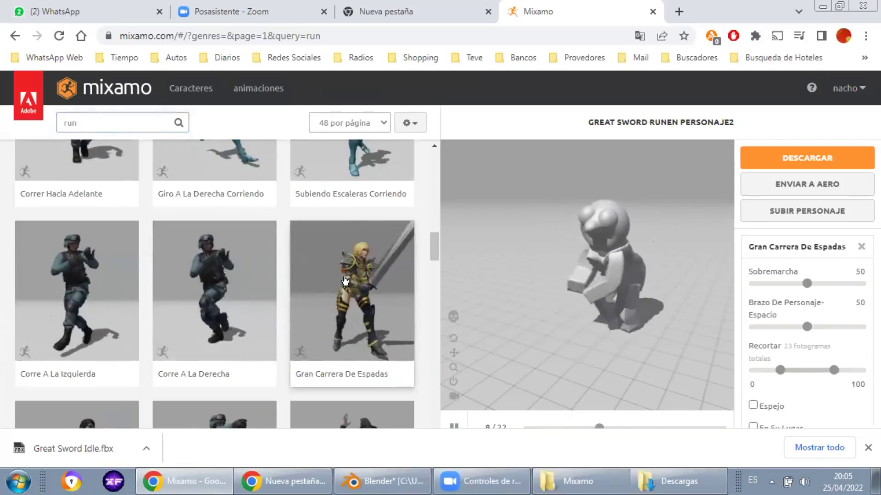
scroll(321, 275, down, 3)
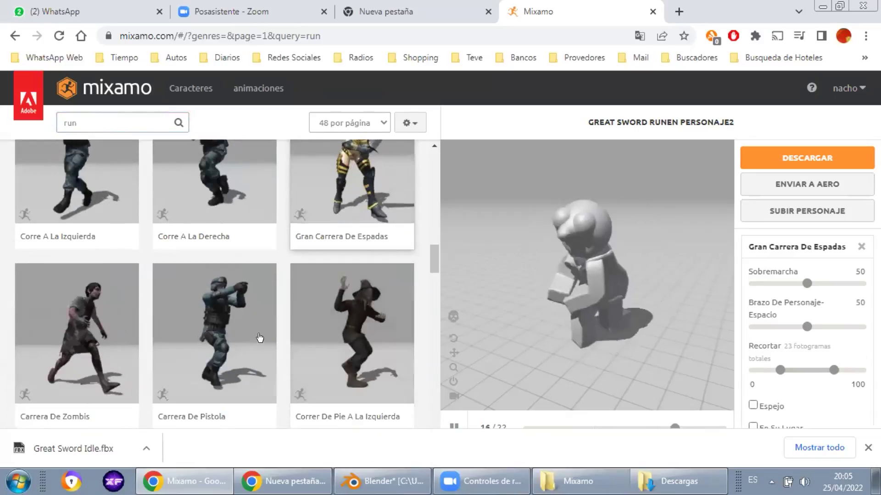
click(361, 353)
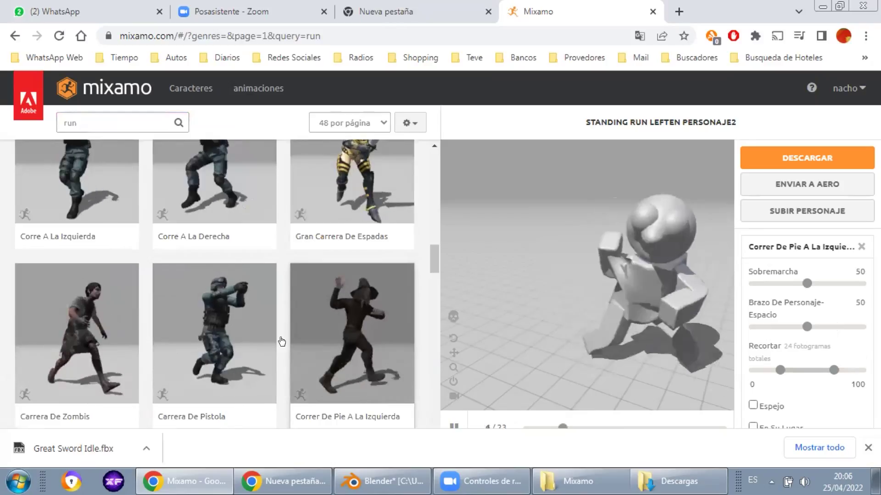
click(229, 315)
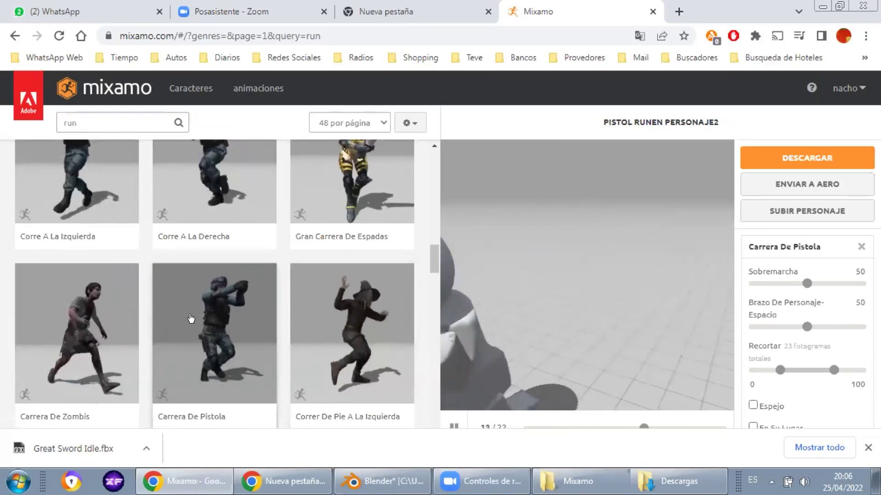
scroll(191, 318, down, 5)
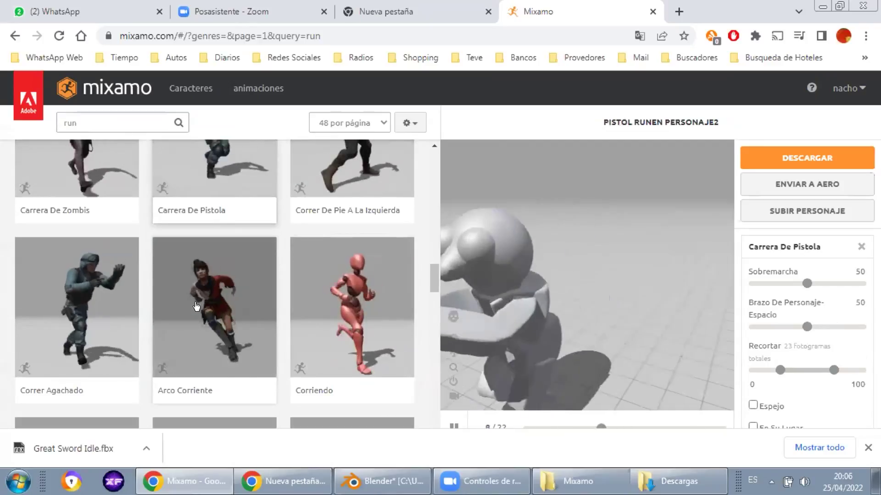
scroll(196, 306, down, 2)
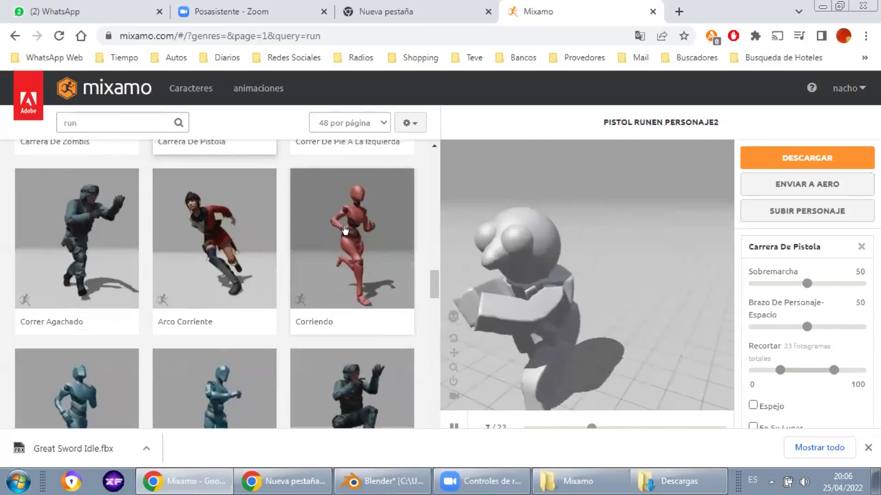
- Apply the Corriendo animation shown with the red figure to the character
click(345, 230)
scroll(340, 262, down, 3)
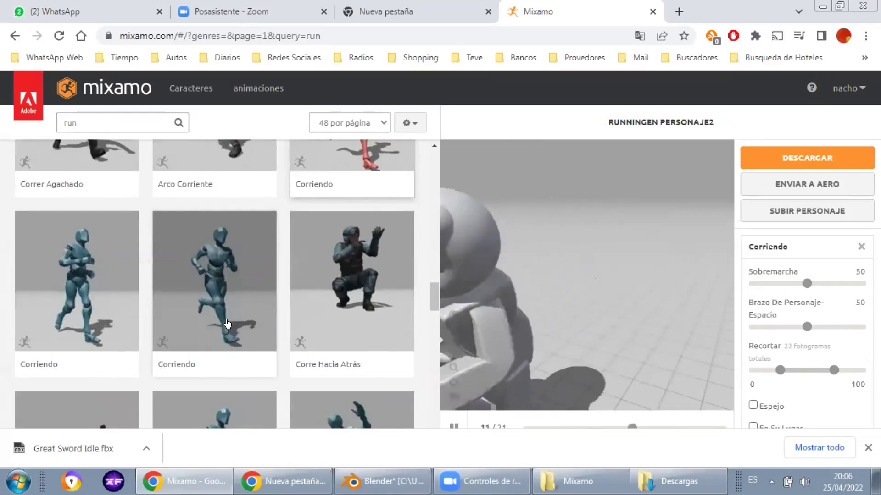
scroll(227, 324, up, 3)
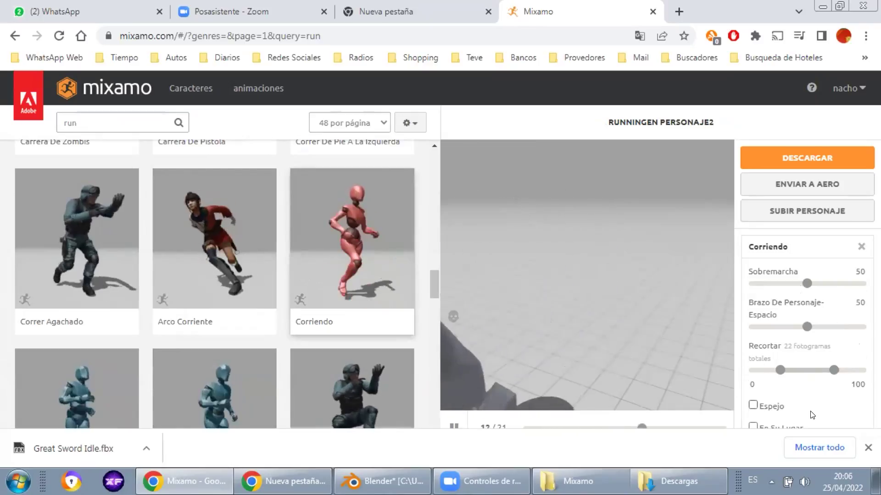
- Enable En Su Lugar for the running animation and download it as binary FBX with skin at 30 frames per second
click(867, 449)
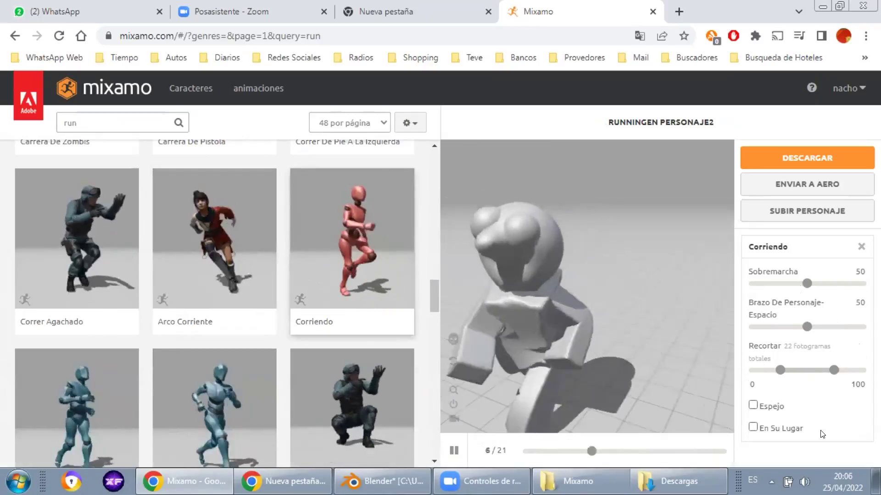
click(754, 427)
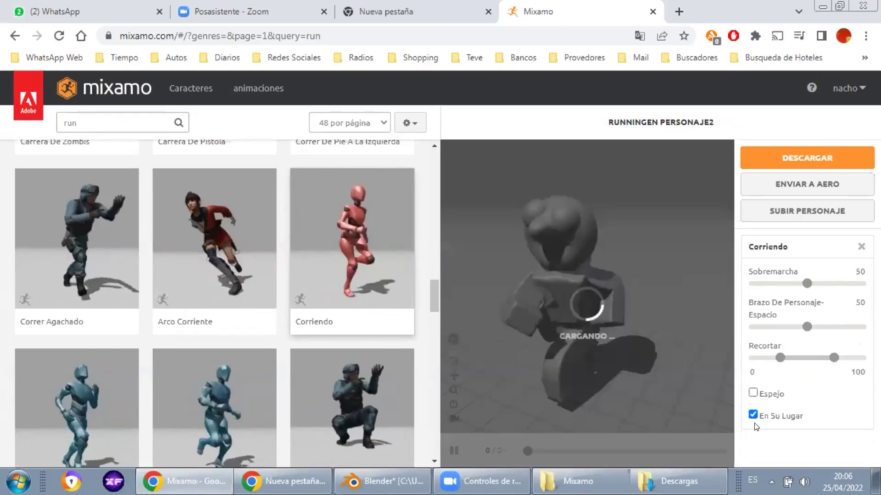
click(780, 156)
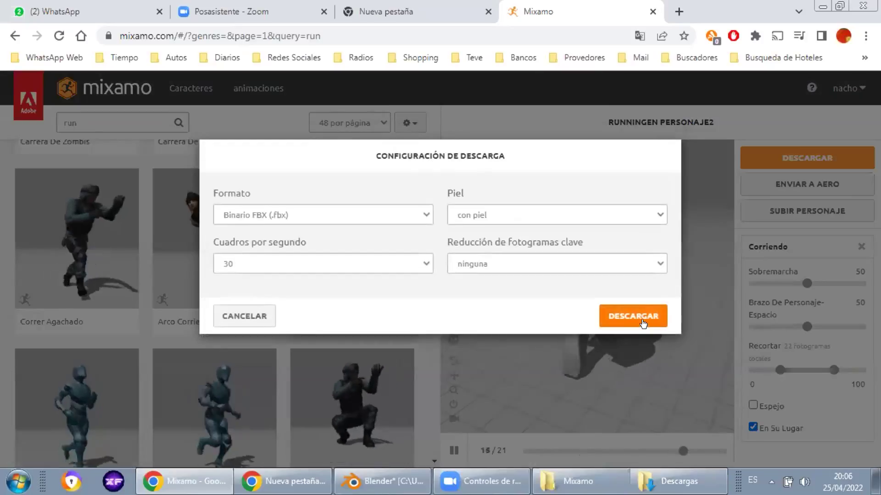
click(642, 319)
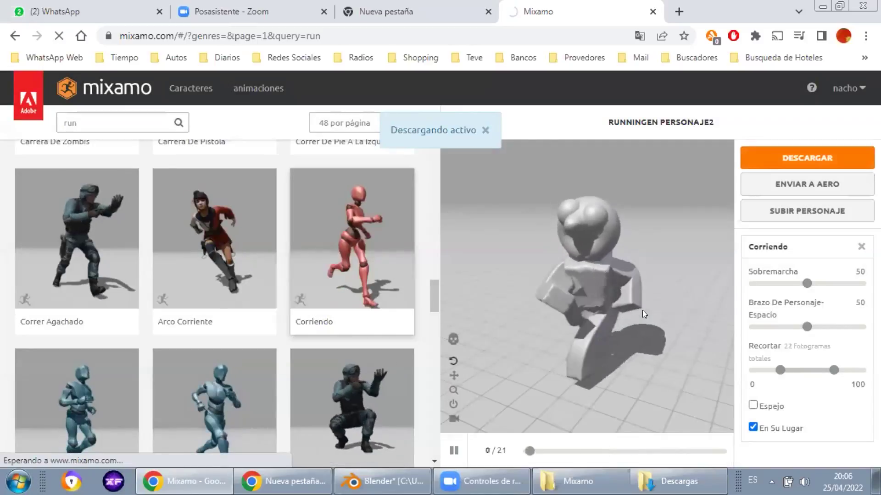
click(705, 478)
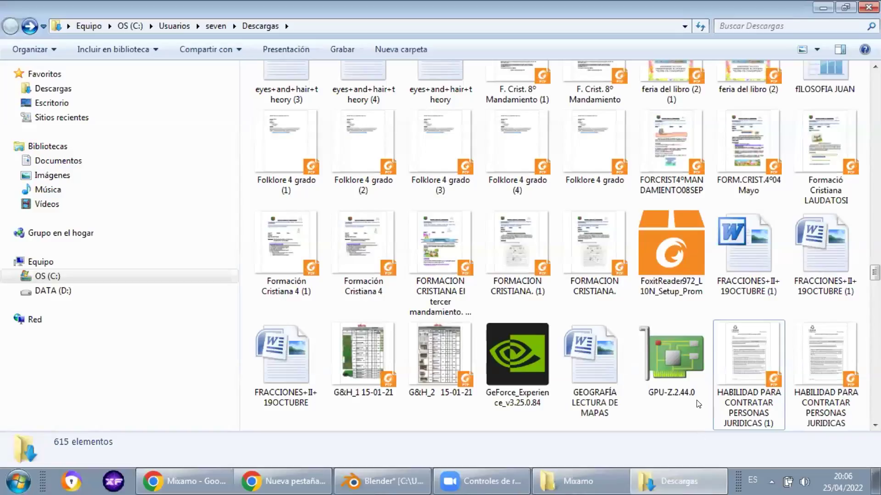
click(579, 481)
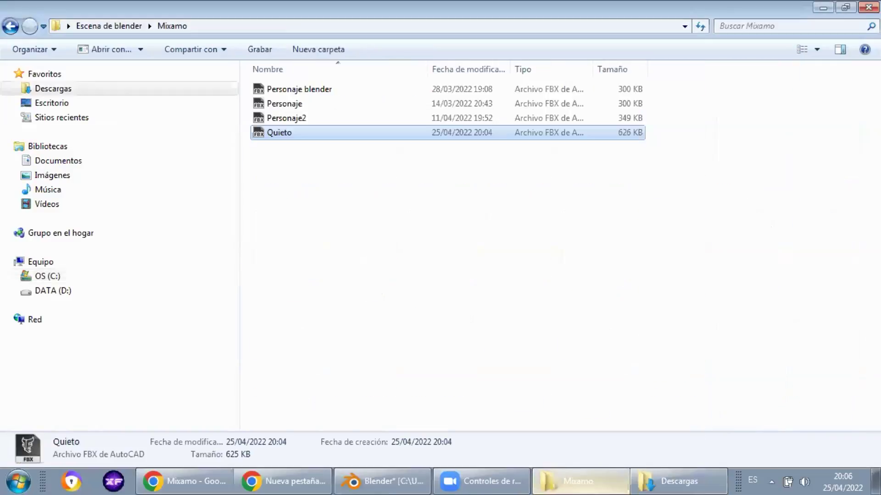
click(579, 481)
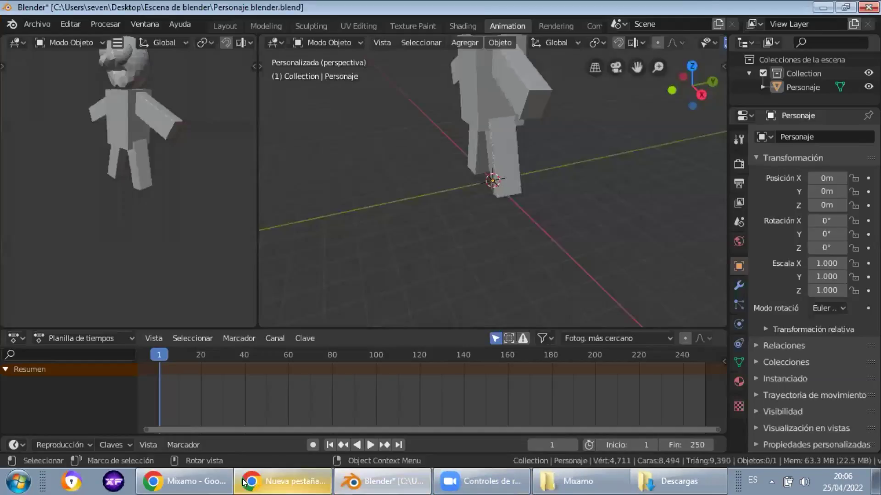
- Show the downloaded Running.fbx in its folder and cut the file
click(165, 479)
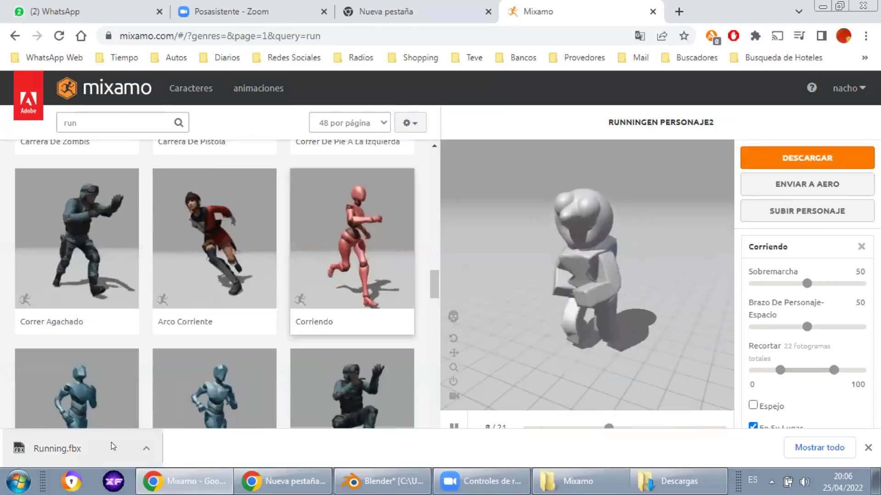
click(146, 448)
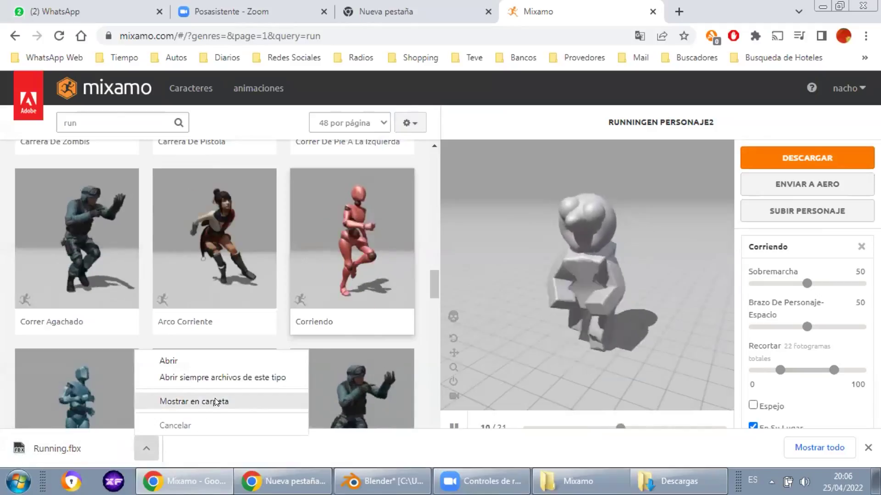
click(194, 402)
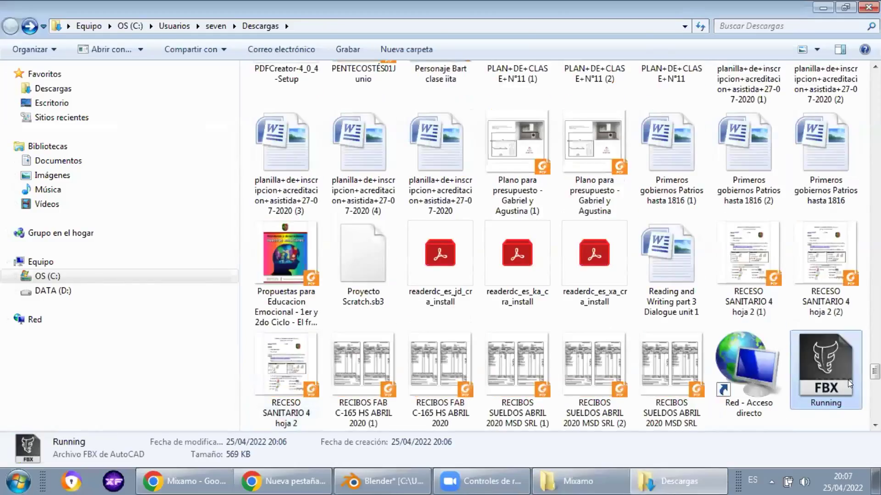
right_click(831, 358)
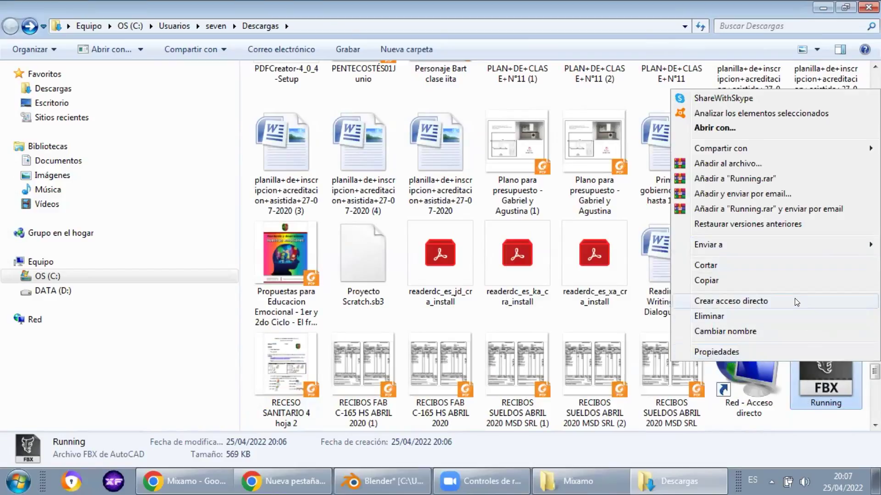
click(743, 266)
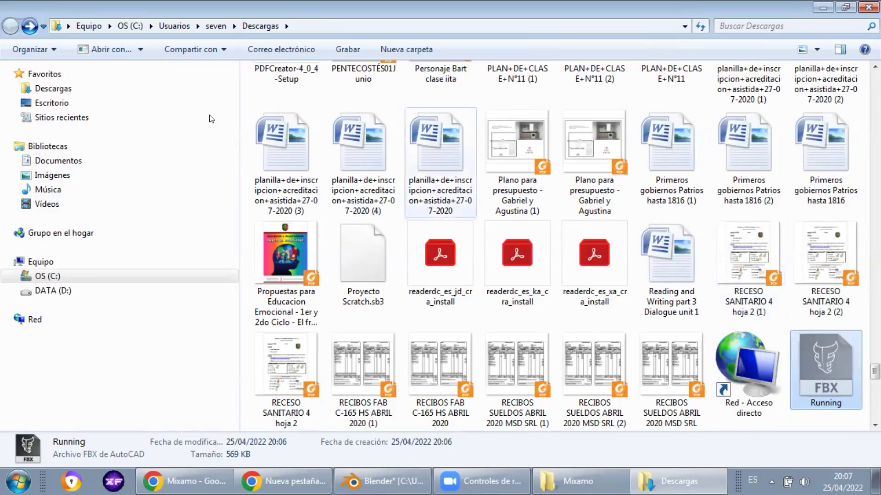
click(118, 117)
click(117, 106)
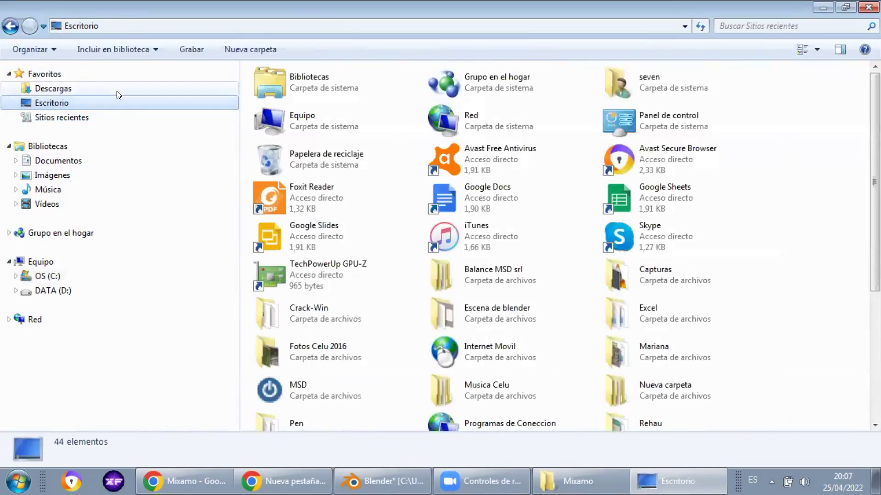
click(117, 89)
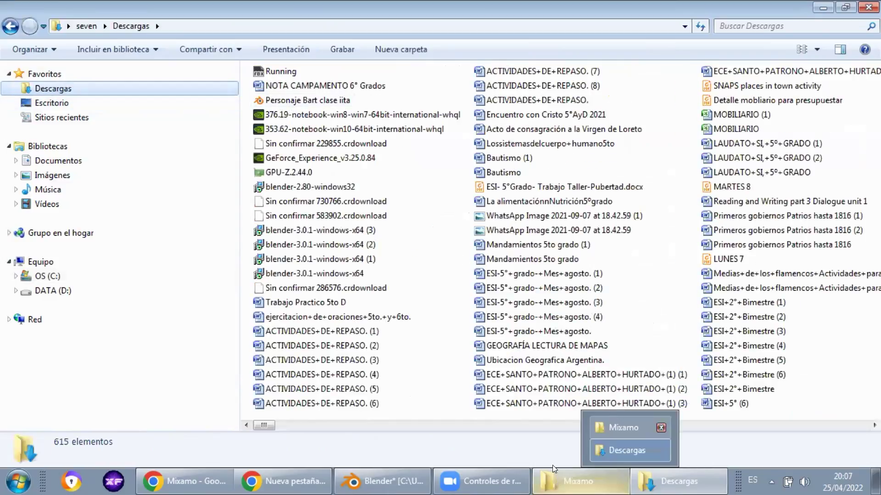
- Paste the cut Running file into the Mixamo folder inside Escena de blender
right_click(579, 482)
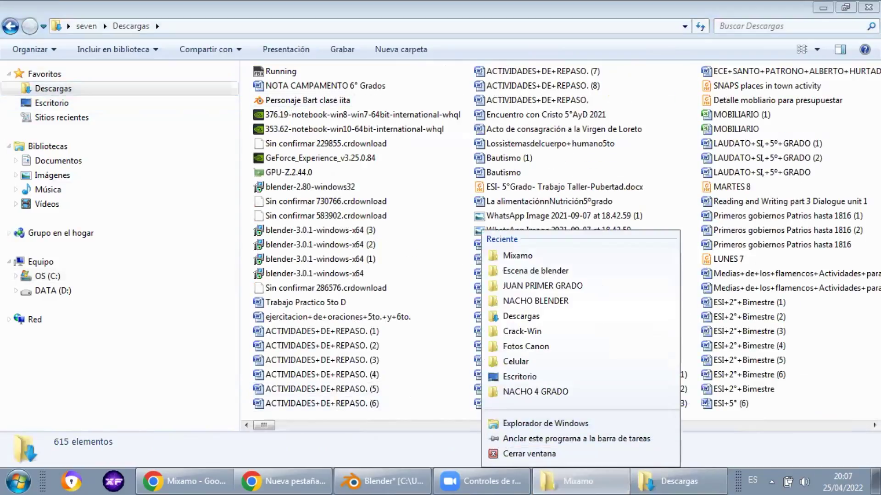
click(579, 483)
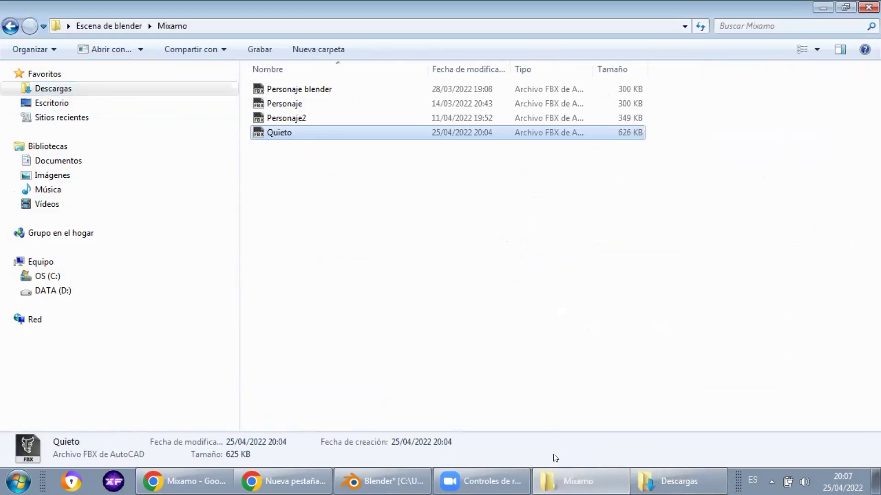
click(429, 271)
right_click(428, 269)
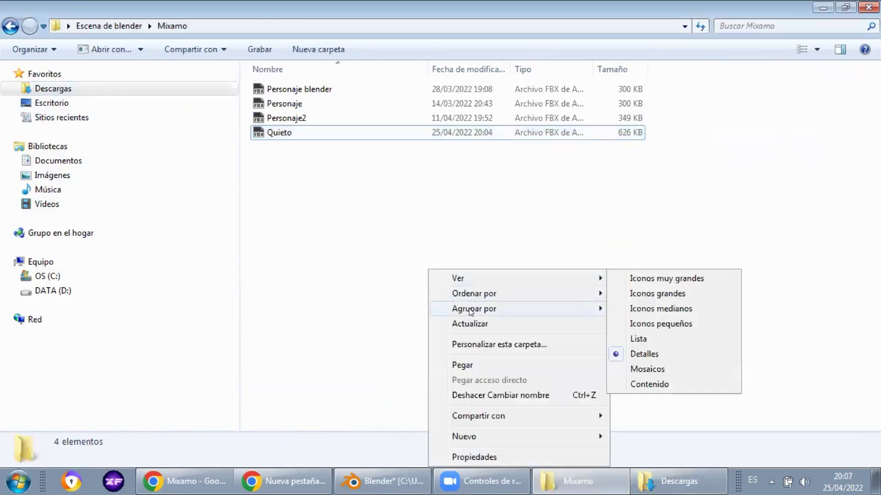
click(468, 365)
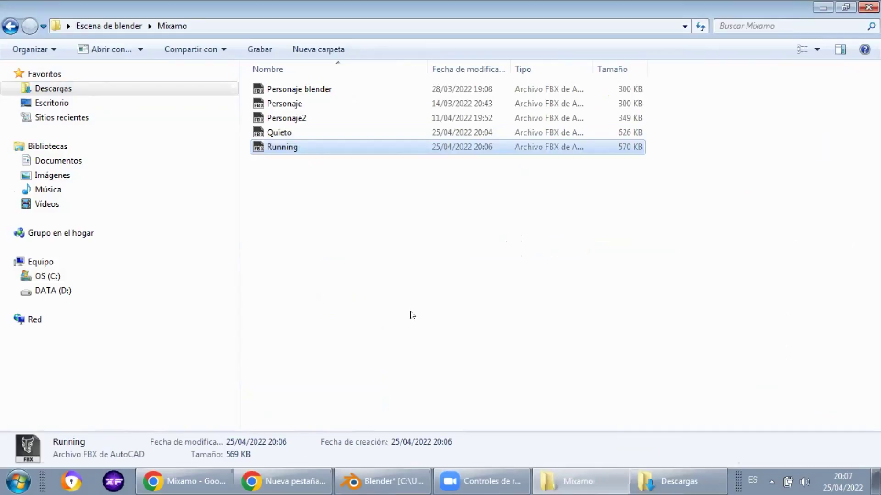
- Rename the Running file in the Mixamo folder as correr
right_click(300, 147)
click(269, 169)
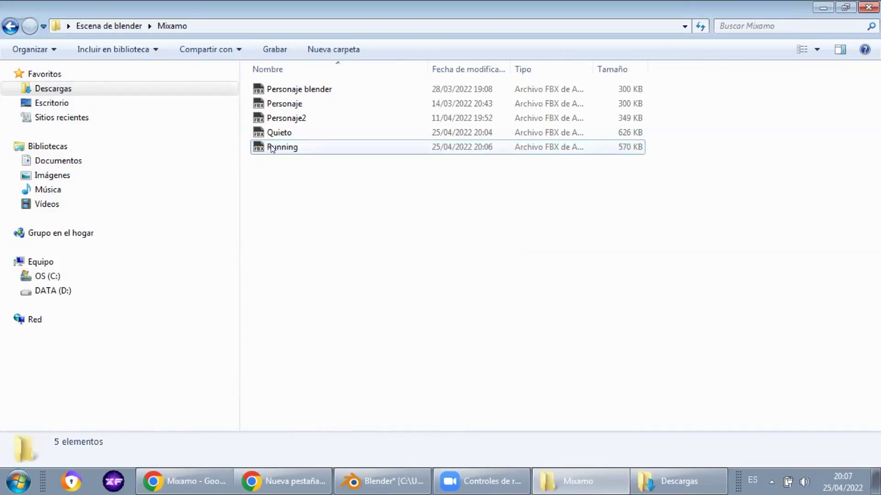
right_click(270, 145)
click(244, 182)
click(277, 143)
right_click(276, 148)
click(257, 181)
right_click(284, 153)
click(287, 147)
right_click(287, 146)
click(270, 145)
click(271, 145)
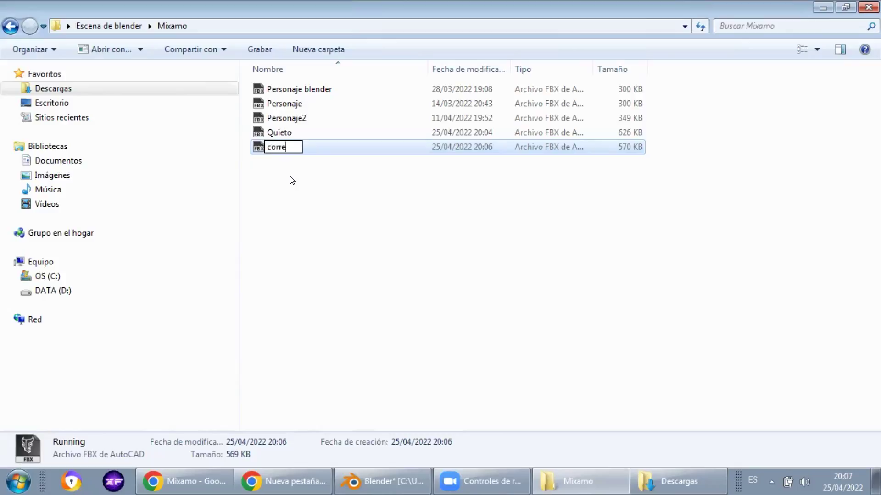
click(302, 183)
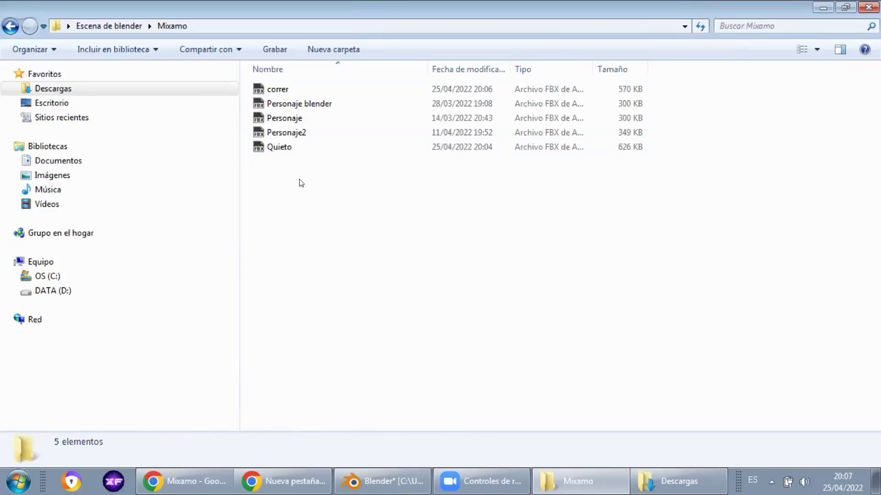
right_click(303, 84)
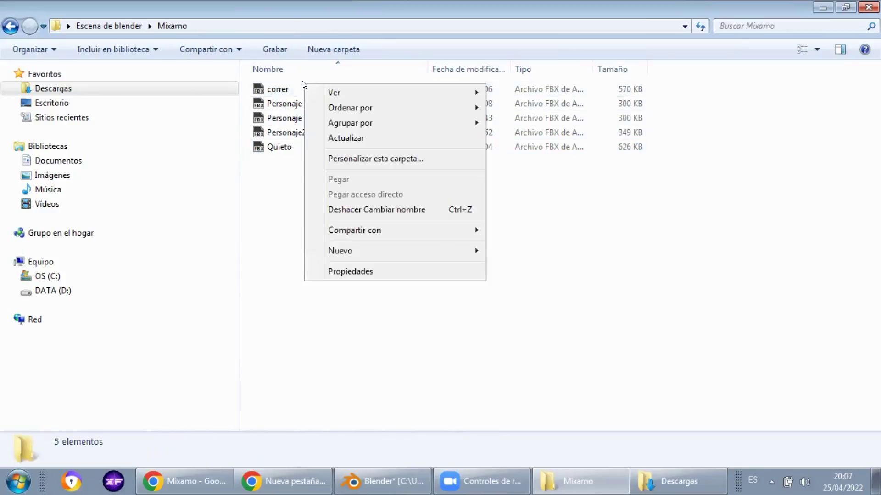
mouse_move(322, 97)
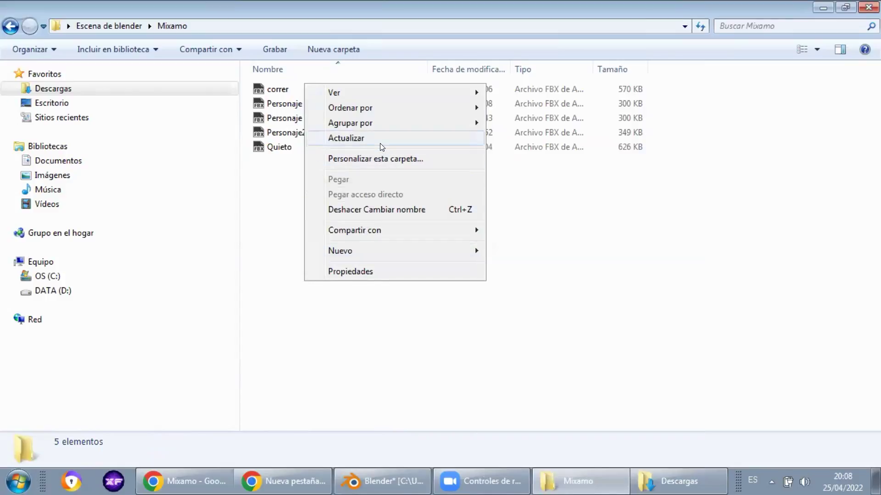
click(289, 200)
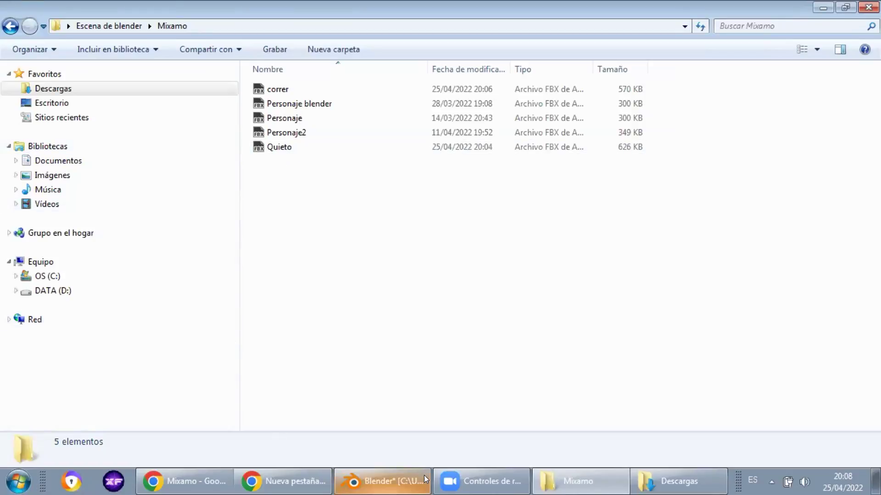
- Switch back to Mixamo in the browser and search the animations for golpe
click(183, 481)
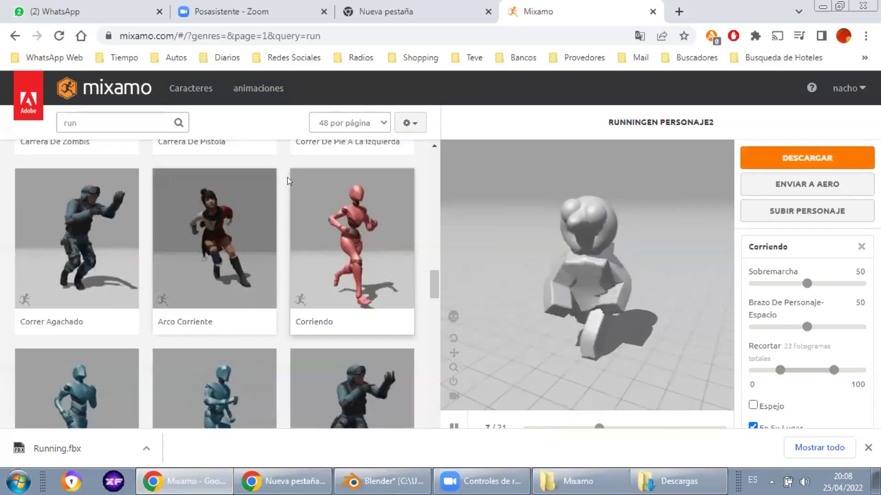
click(129, 122)
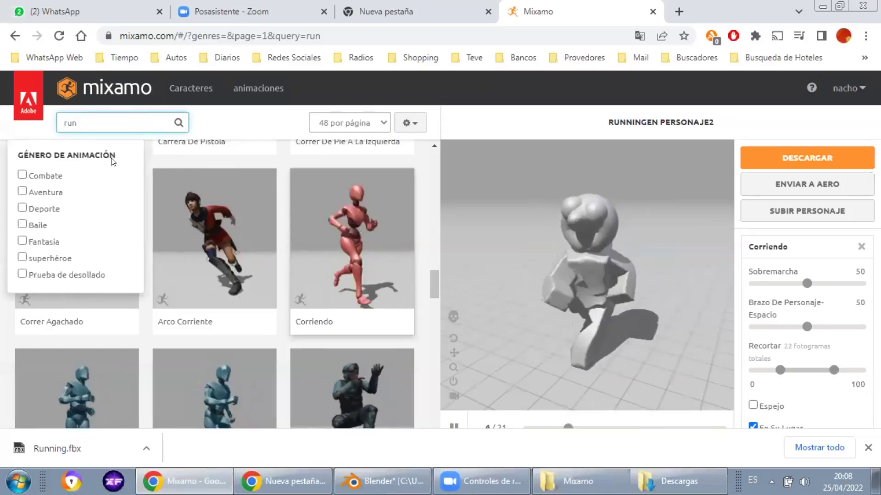
key(BackSpace)
key(BackSpace)
key(BackSpace)
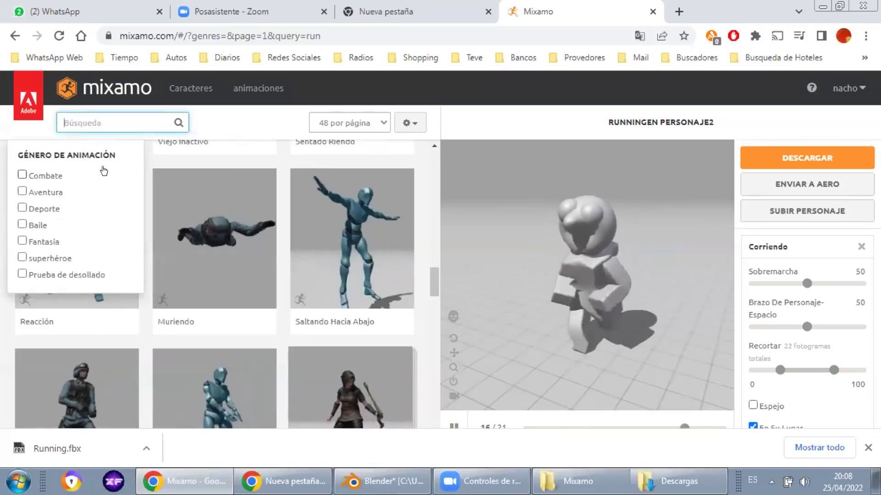
text(go)
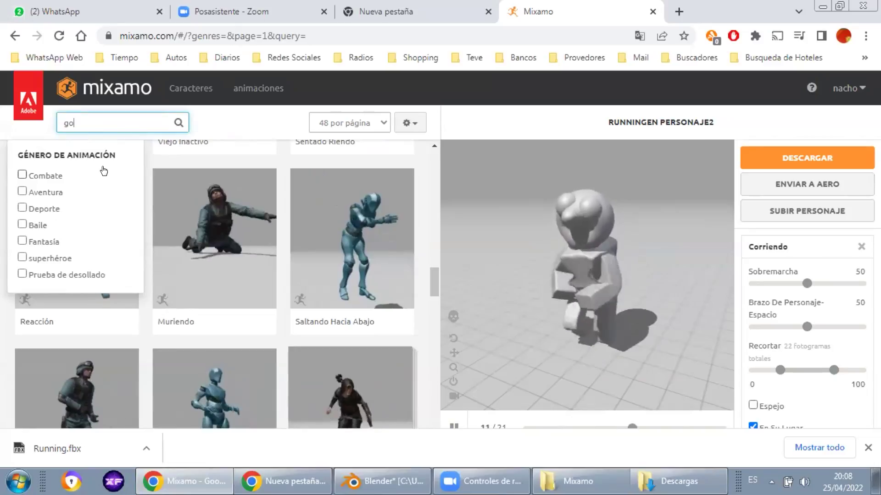
text(lpe)
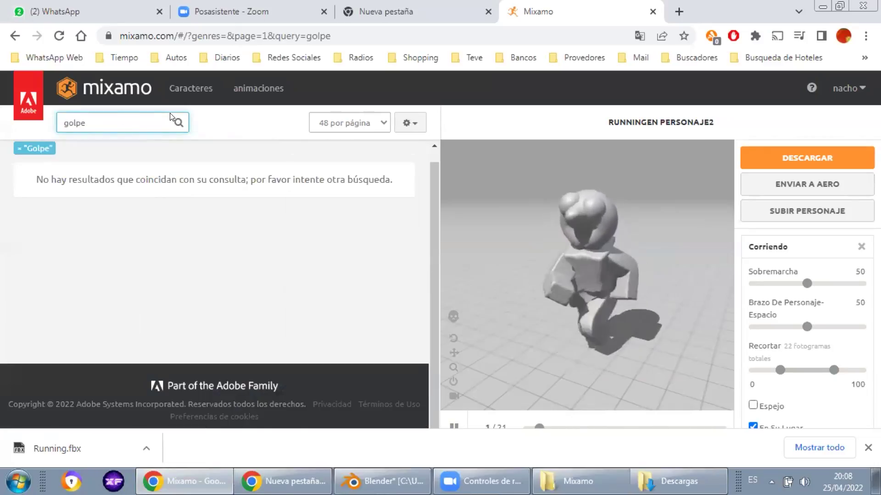
- Replace the animation search term with punch
click(130, 120)
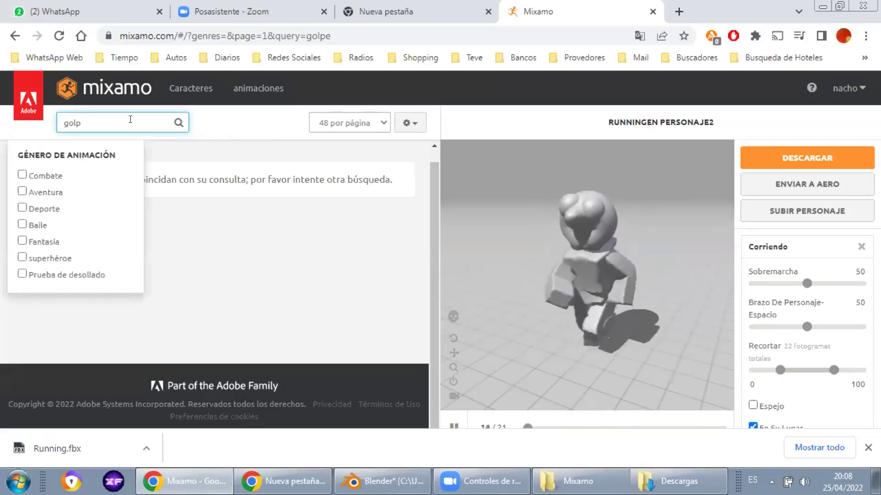
key(BackSpace)
key(BackSpace)
key(BackSpace)
key(BackSpace)
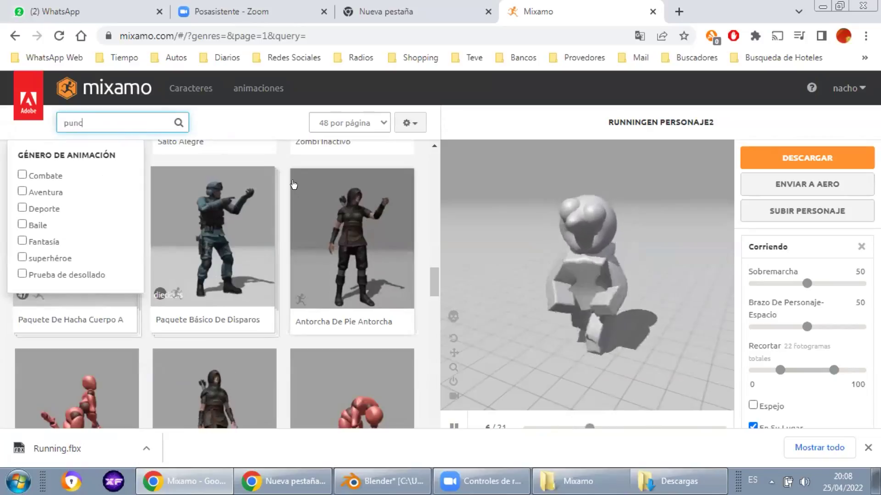
text(ch)
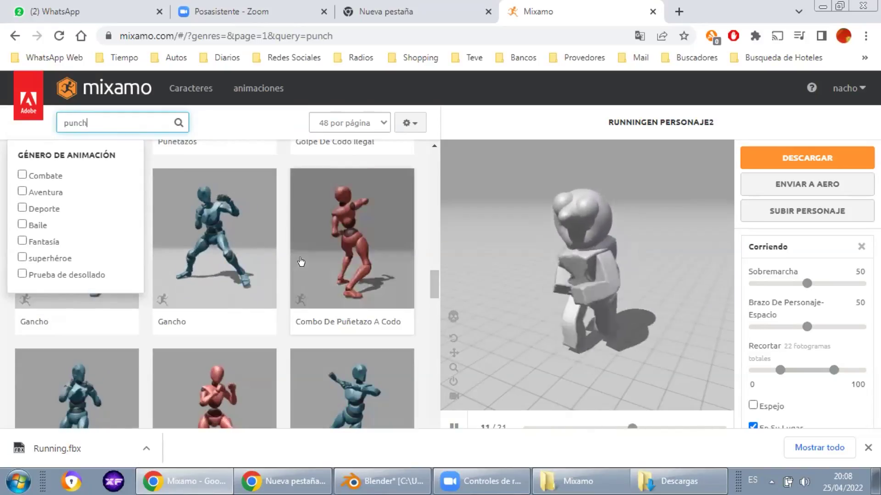
- Look through the punch animations across the whole first results page, then leave Mixamo for the empty browser tab
drag(431, 285, 422, 311)
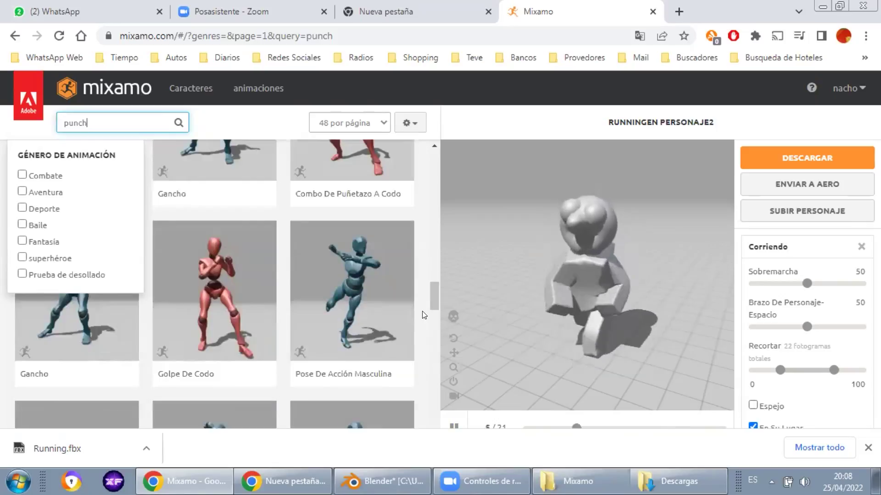
scroll(301, 303, up, 9)
scroll(301, 306, up, 5)
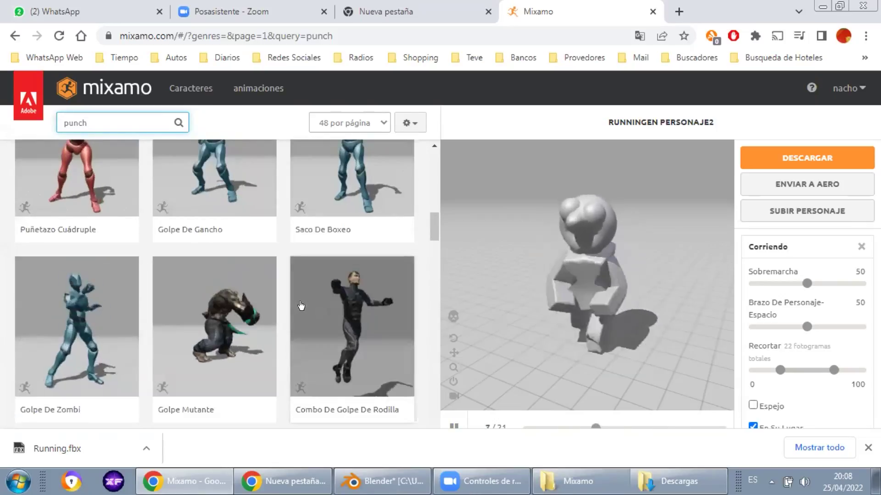
scroll(301, 306, up, 8)
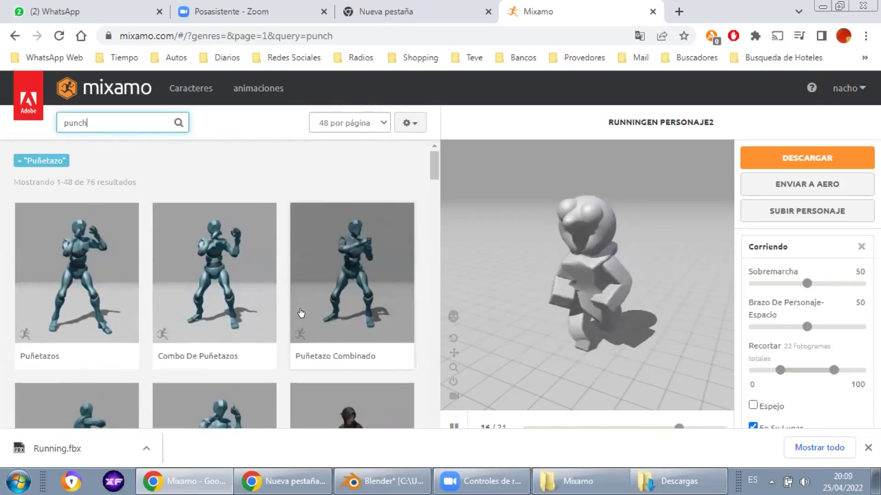
scroll(301, 313, down, 15)
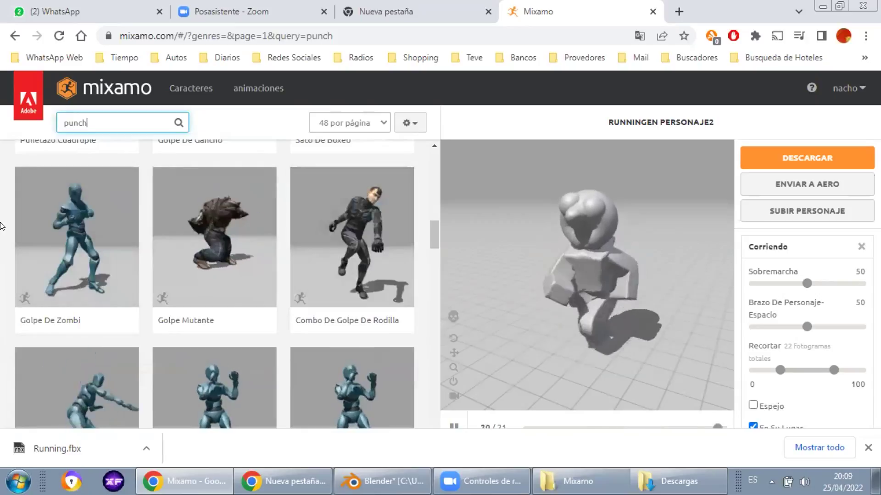
scroll(115, 272, down, 3)
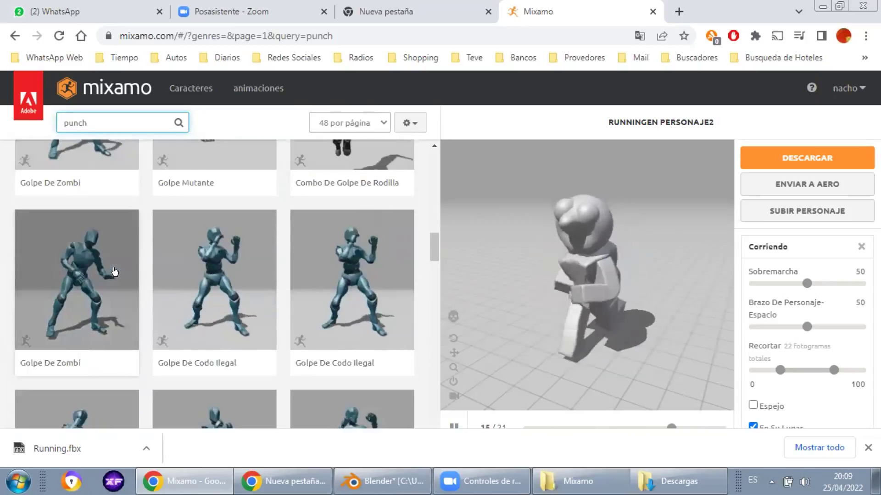
scroll(115, 273, down, 12)
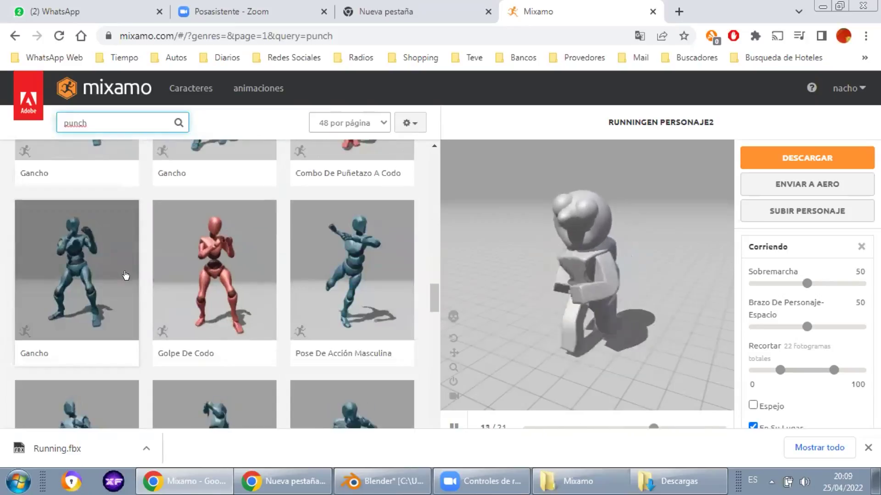
scroll(126, 275, down, 15)
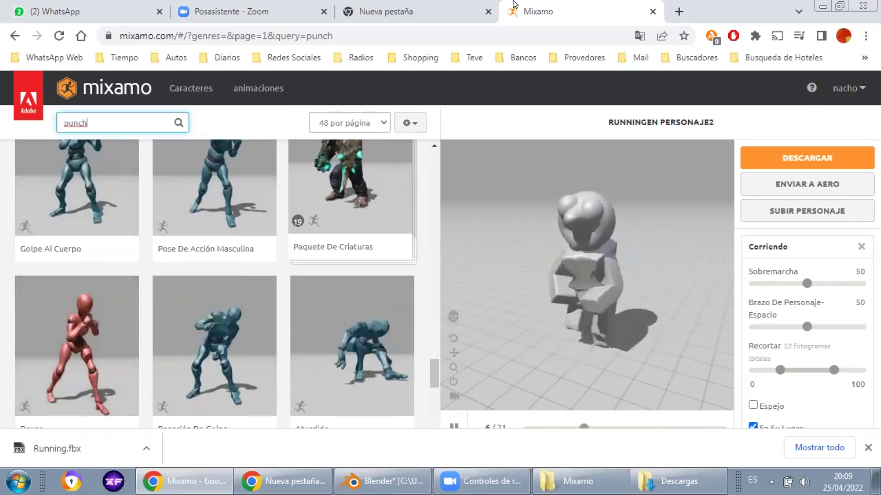
scroll(180, 301, down, 6)
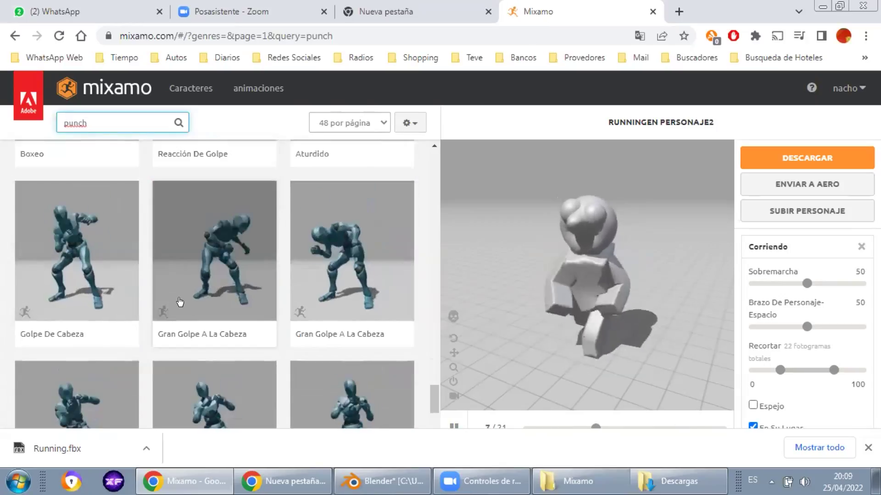
scroll(180, 302, down, 5)
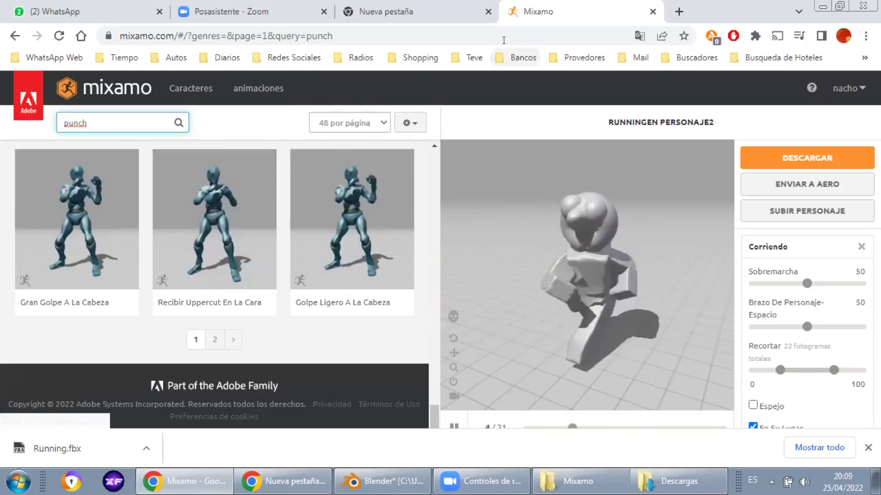
click(400, 6)
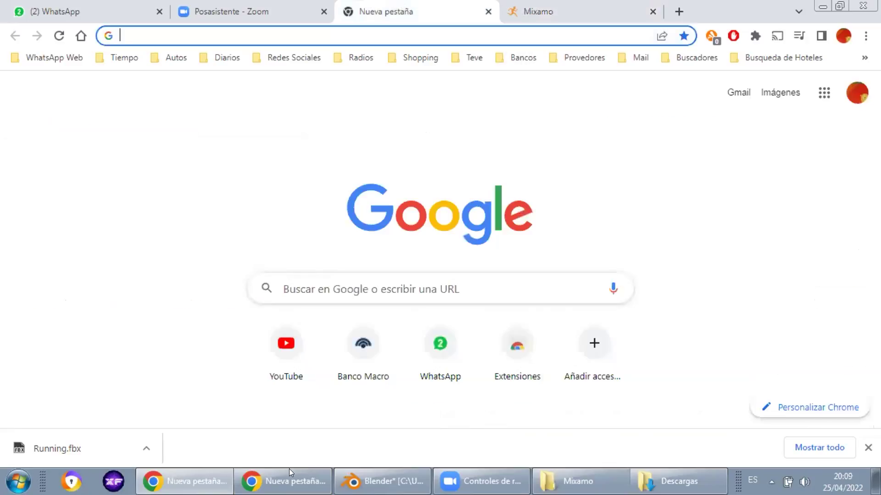
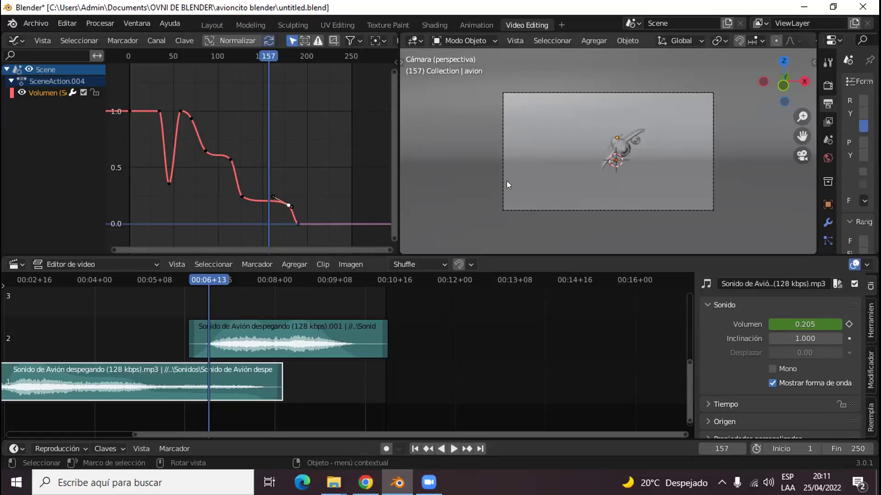
- In Blender's Layout workspace, display the scene's render properties and undo the last action
click(220, 24)
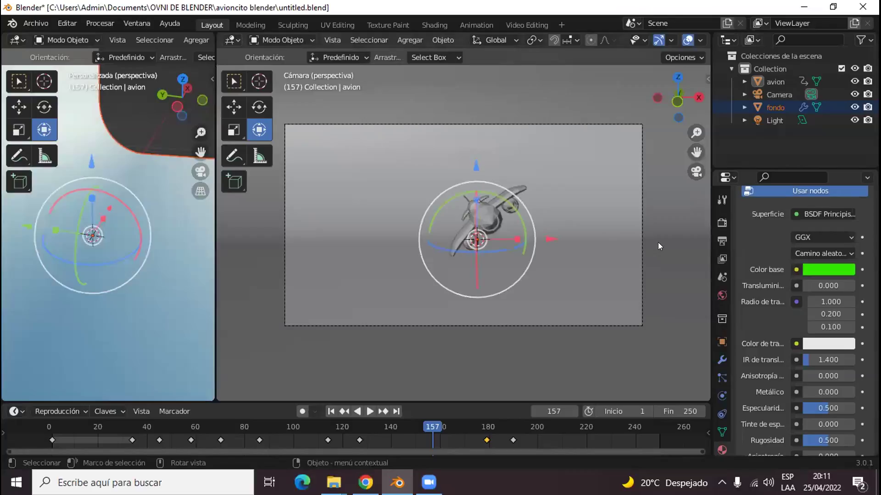
click(721, 200)
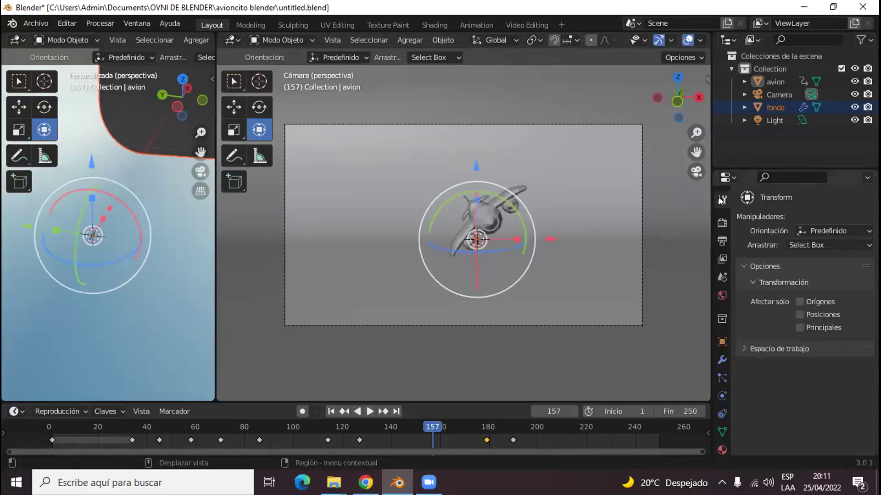
click(721, 224)
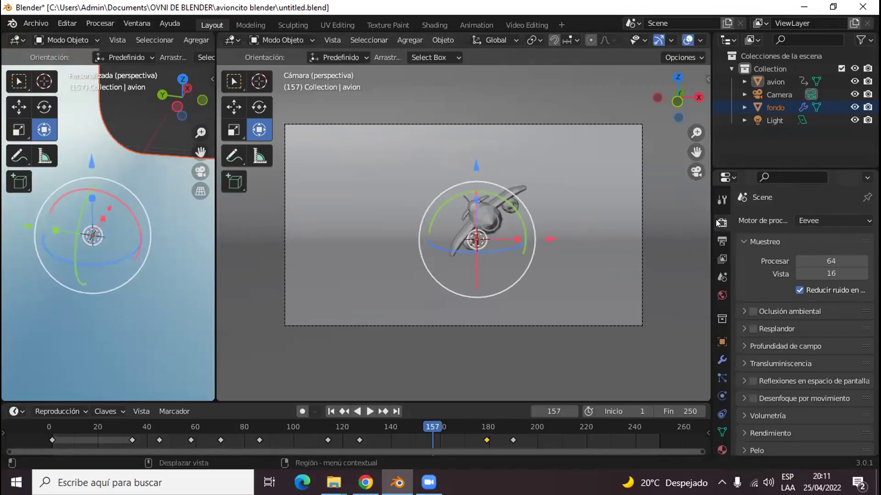
key(ctrl+z)
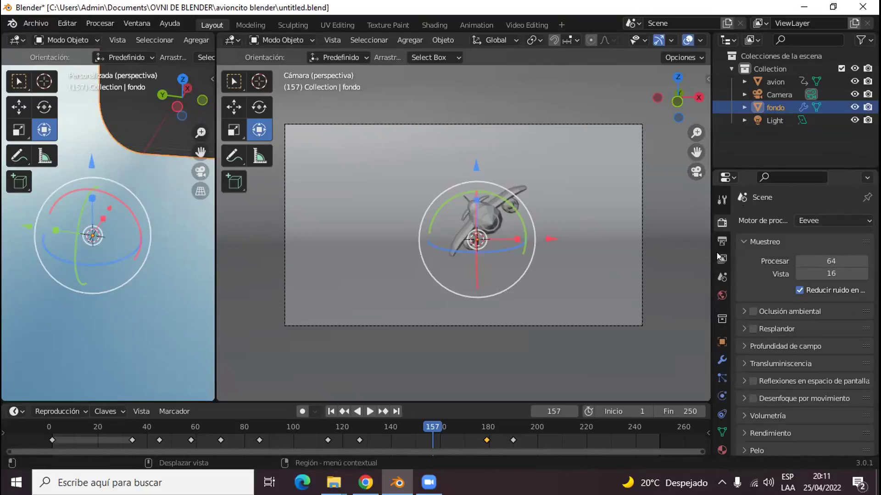
- Show the camera viewport in Rendered shading and activate the Select Box tool to hide the transform gizmo
scroll(417, 46, down, 5)
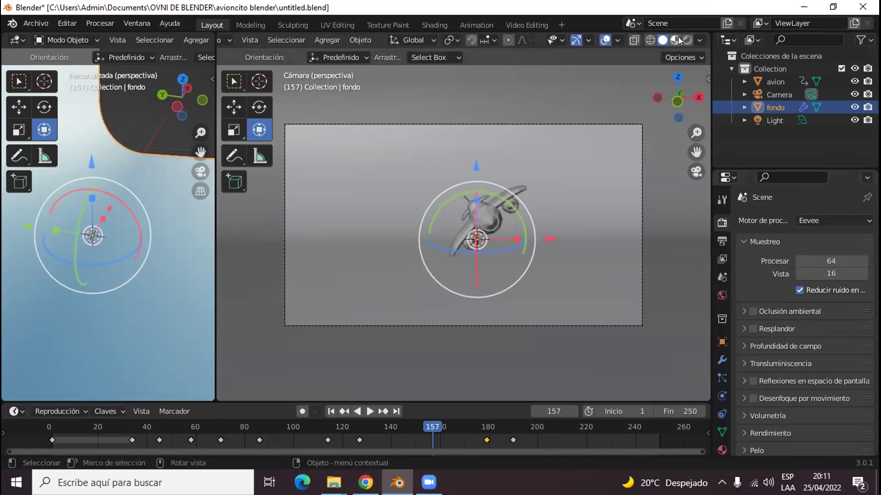
click(687, 40)
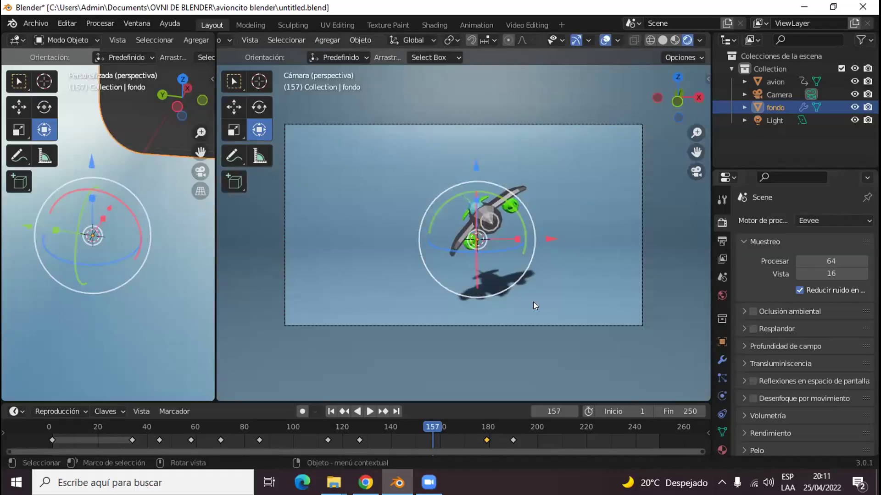
click(233, 82)
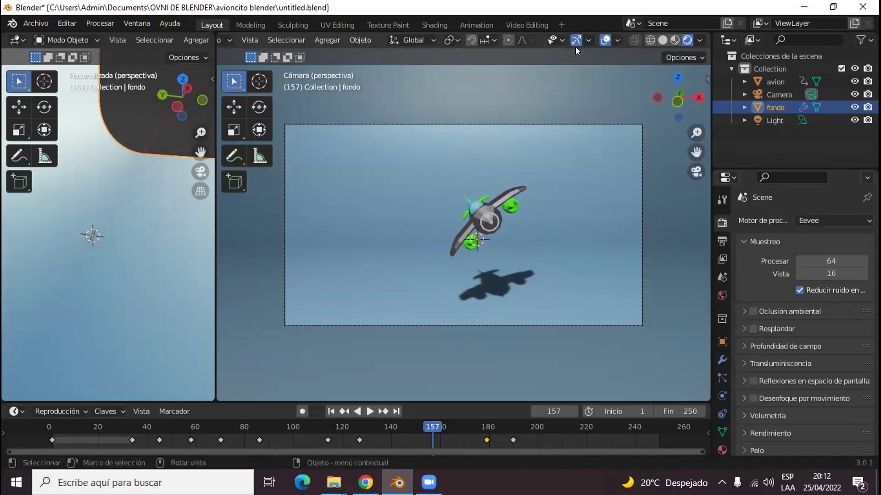
scroll(615, 231, down, 3)
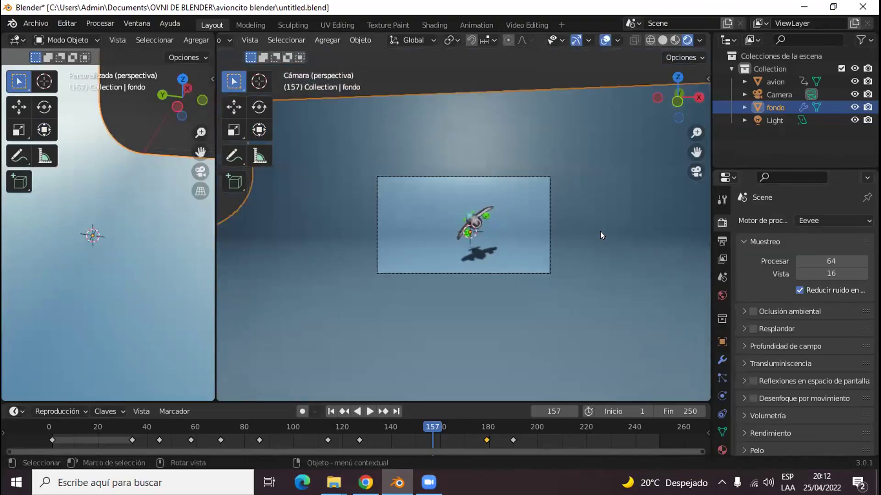
scroll(600, 233, up, 4)
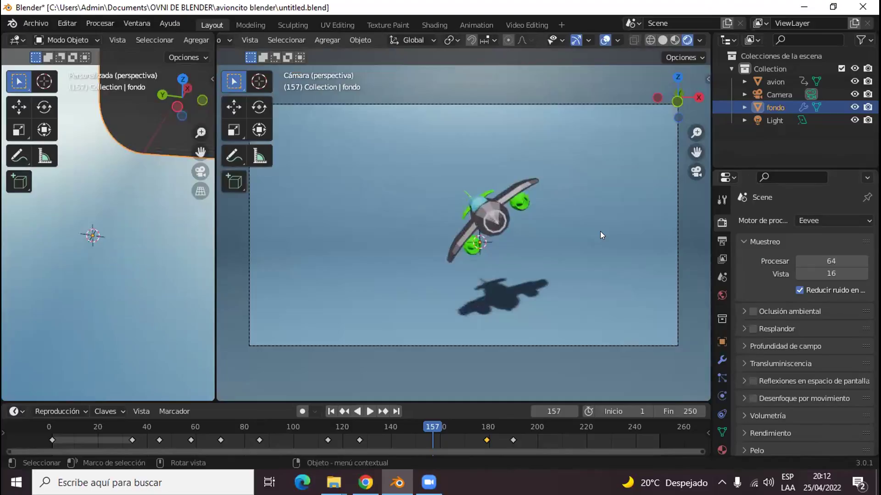
scroll(599, 235, up, 1)
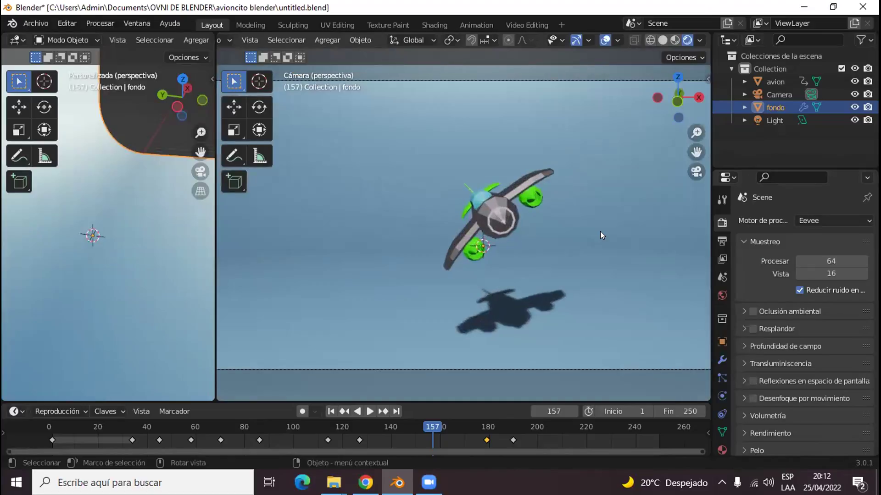
- Preview the airplane animation from frame 126 onward and stop the timeline at frame 138
click(356, 424)
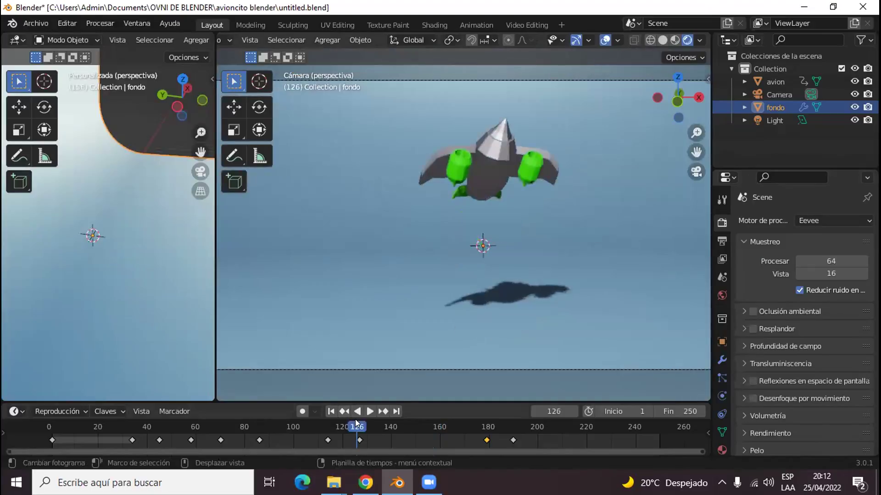
key(space)
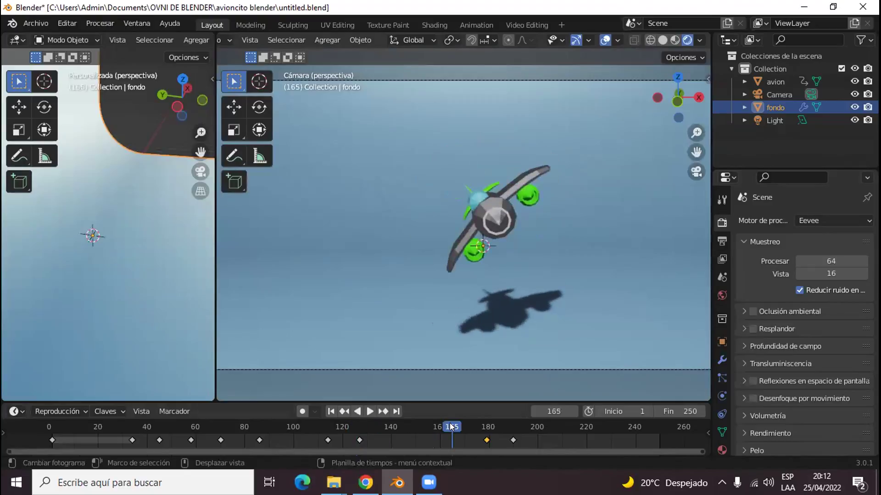
drag(491, 425, 384, 433)
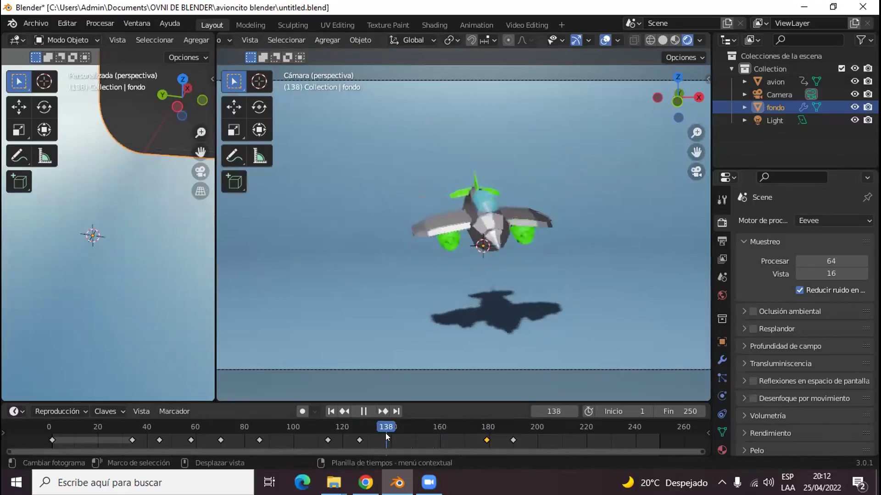
drag(385, 433, 385, 433)
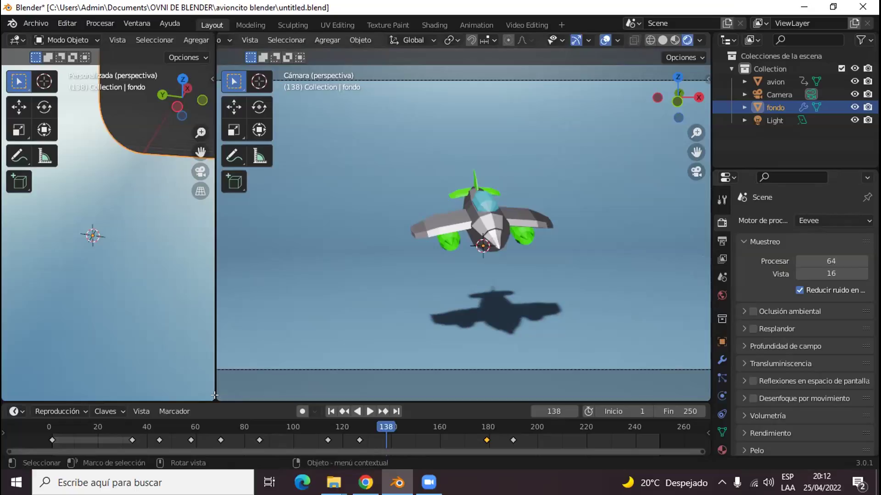
- Join the two 3D viewports into one large camera view and hide its tool shelf
drag(215, 395, 193, 390)
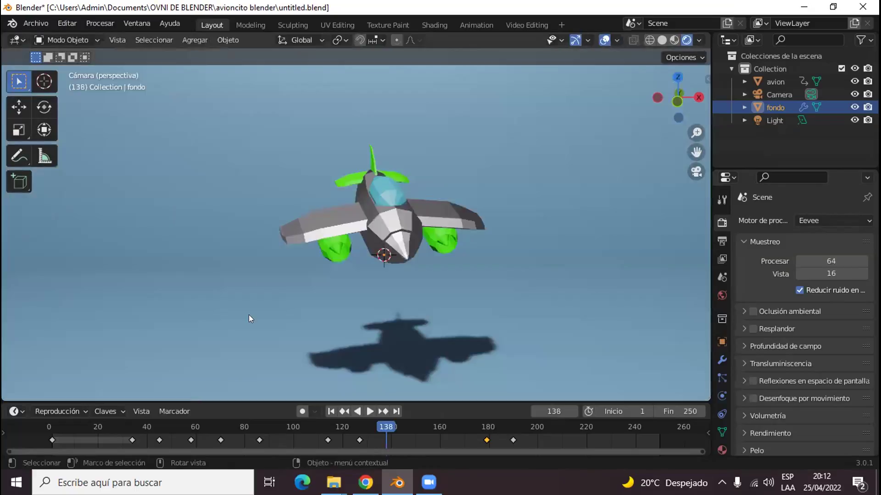
key(t)
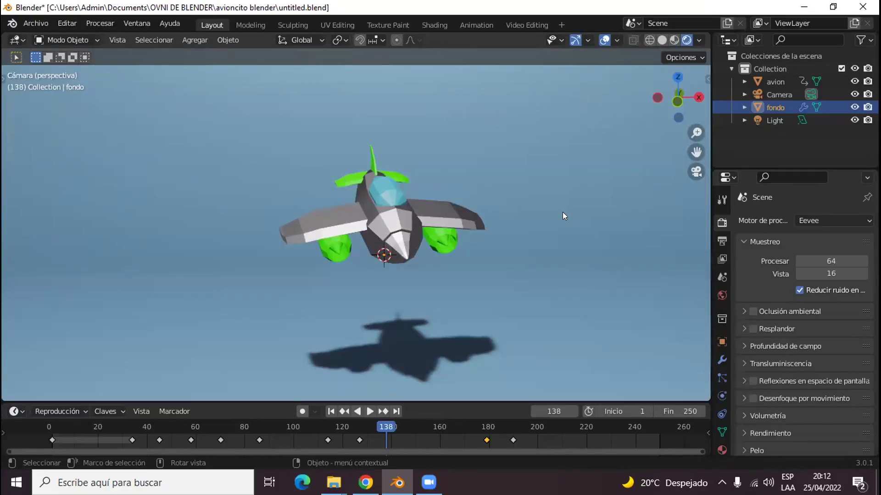
- Enable ambient occlusion for the scene and set its factor to 3
scroll(563, 212, down, 2)
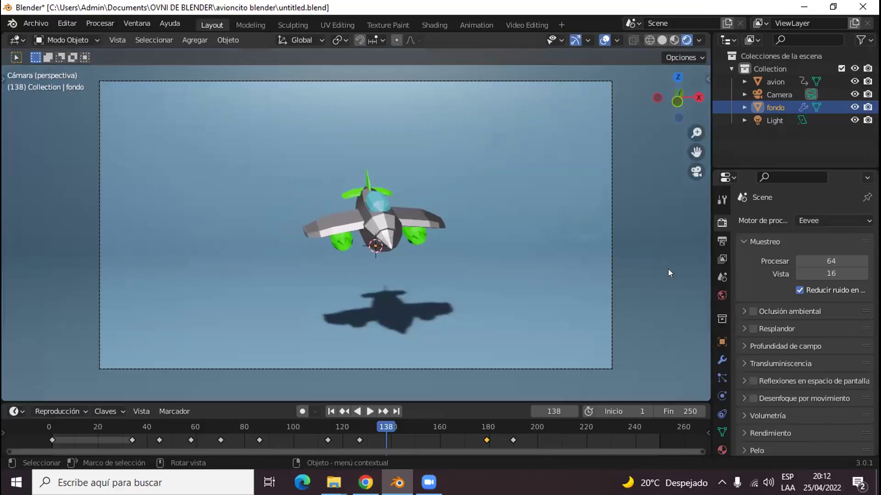
click(748, 311)
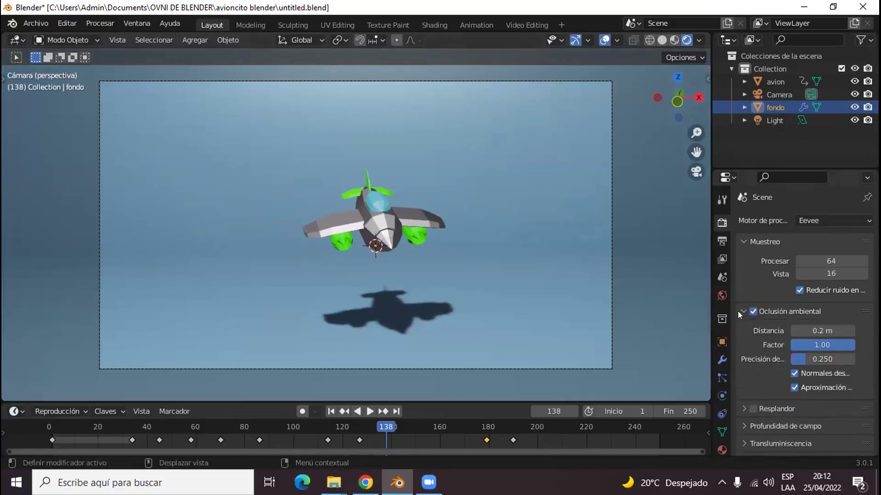
click(808, 350)
text(3)
key(Return)
- Try ambient occlusion distances of 3 m and about 98.4 m, toggling the effect off and on to compare
click(807, 331)
text(3)
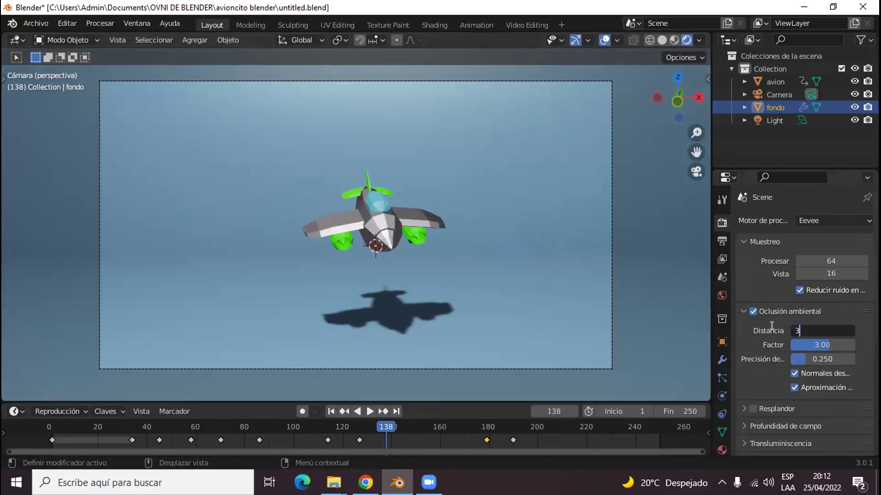
key(Return)
drag(808, 330, 858, 331)
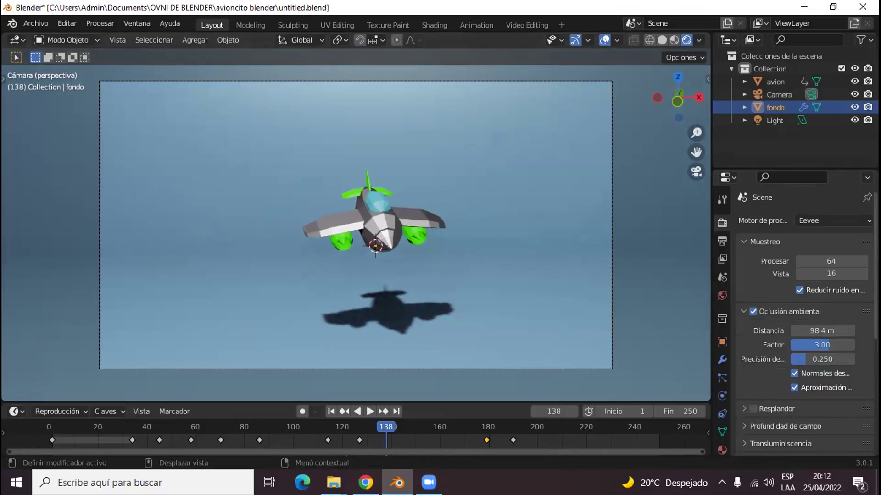
click(754, 311)
click(754, 311)
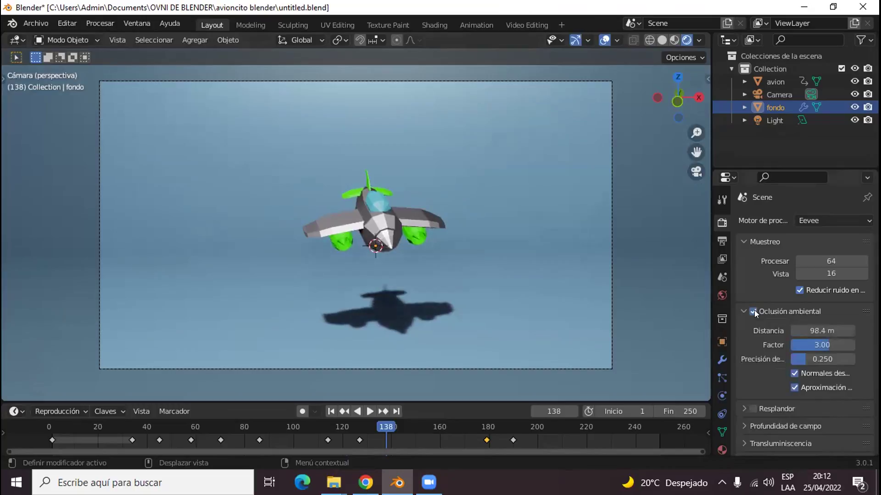
- Set the ambient occlusion distance to 10 m and its factor to 1, and collapse its settings
click(798, 331)
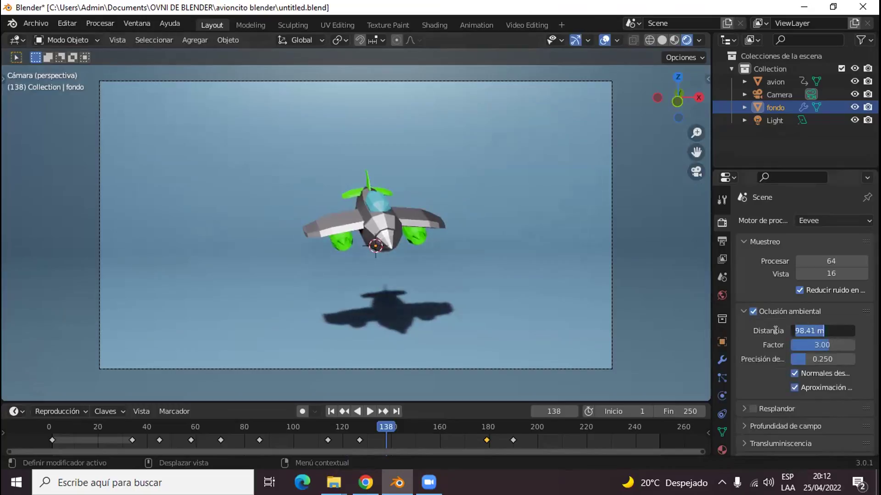
text(10)
key(Tab)
text(1)
key(Return)
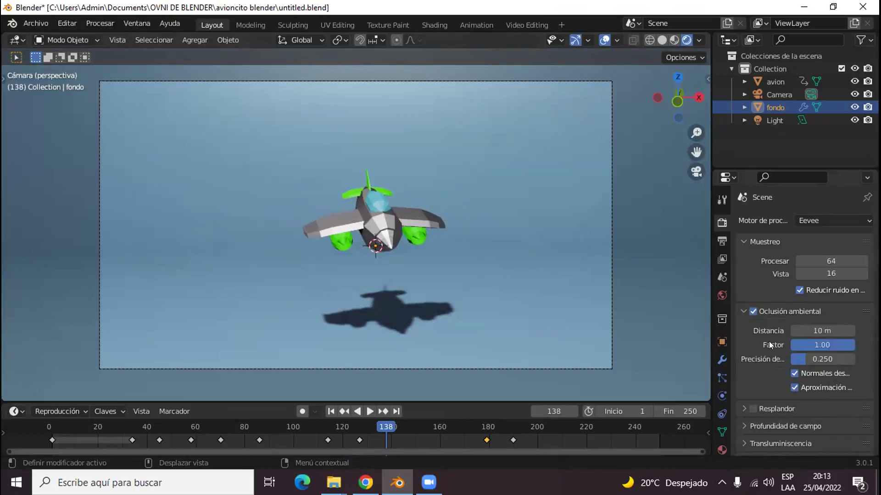
click(744, 311)
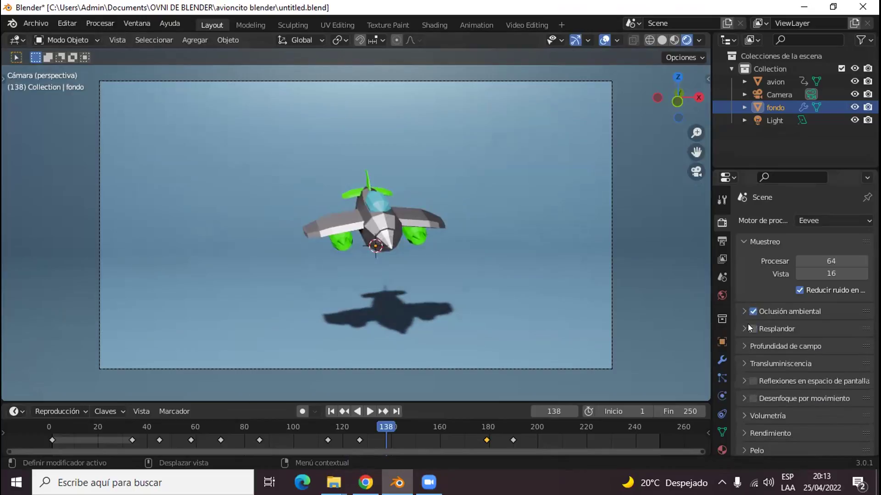
- Enable bloom with an intensity of 0.1 and move the timeline to frame 135 to view the glow
click(751, 328)
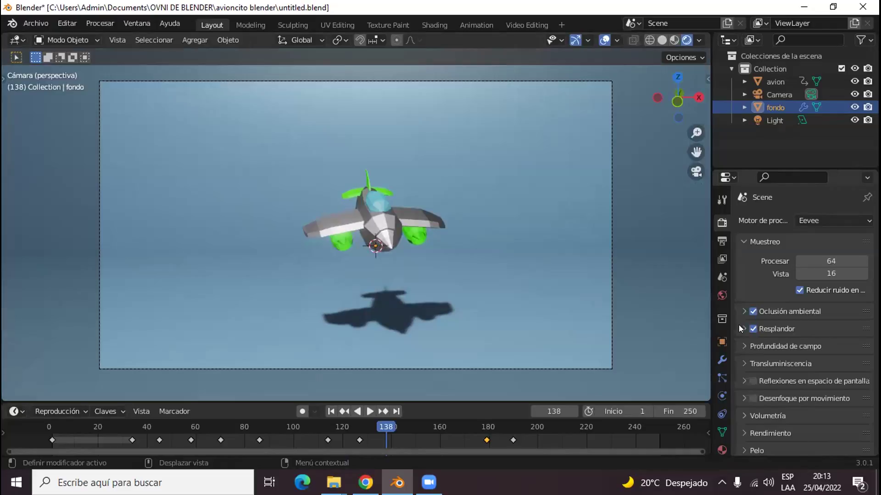
click(740, 328)
drag(796, 407, 835, 406)
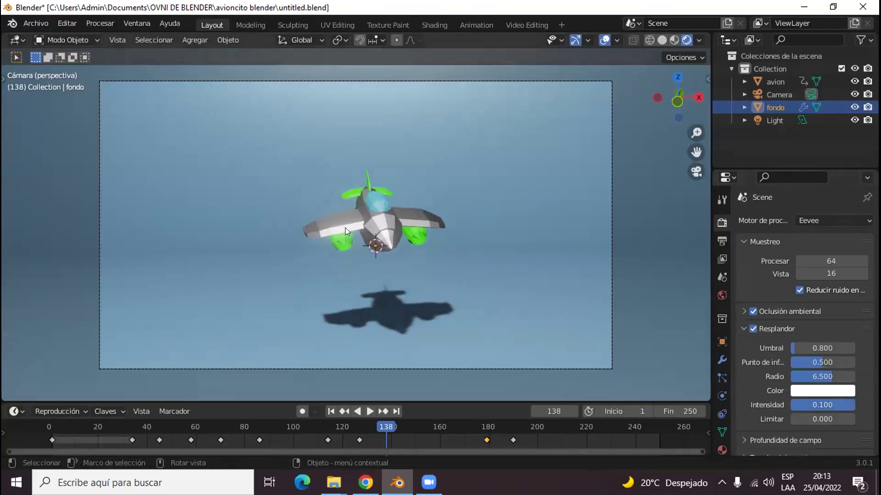
drag(364, 426, 379, 426)
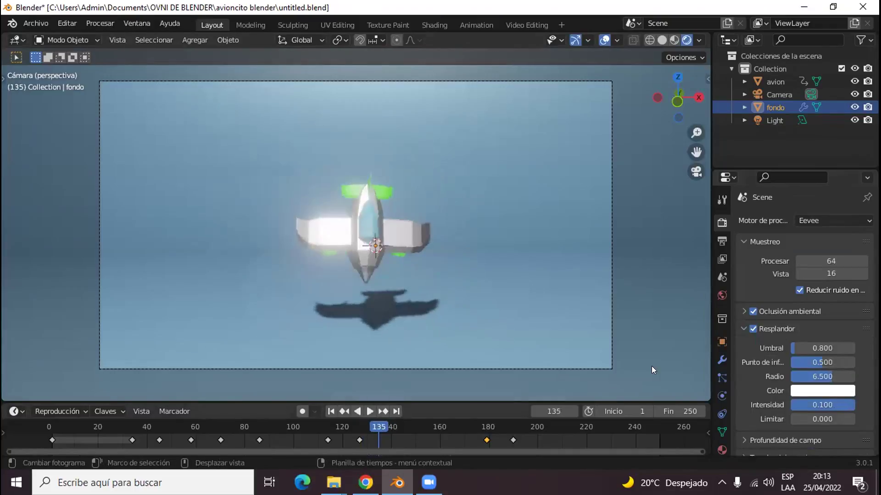
- Compare the airplane's look with bloom off and on, leaving the effect enabled
click(749, 326)
click(750, 325)
click(749, 326)
click(749, 327)
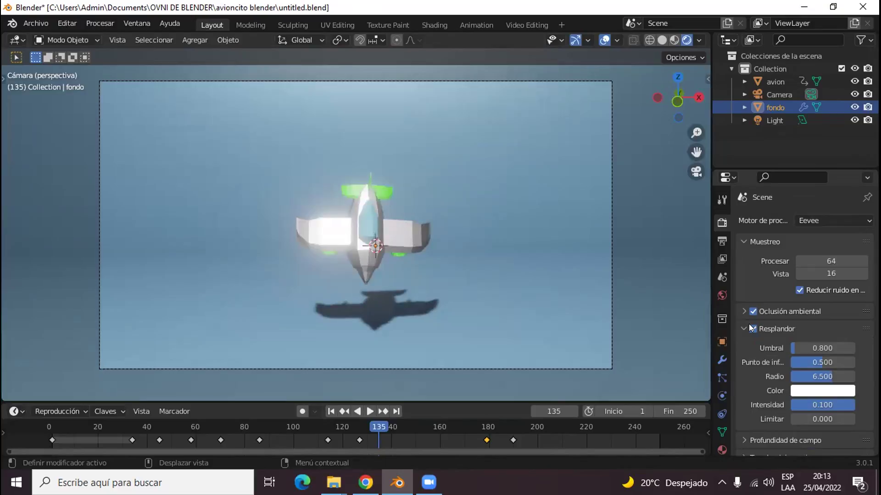
click(751, 327)
click(750, 327)
- Try a bloom intensity of 0.5
click(829, 405)
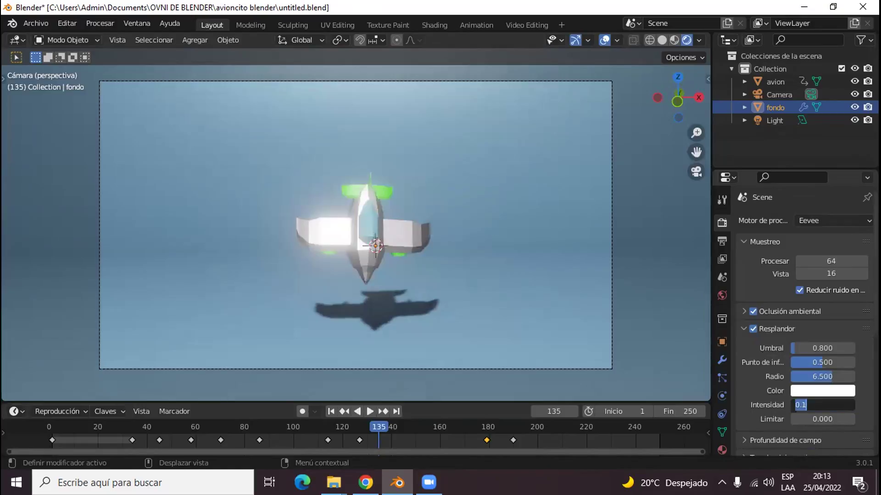
text(0.5)
key(Return)
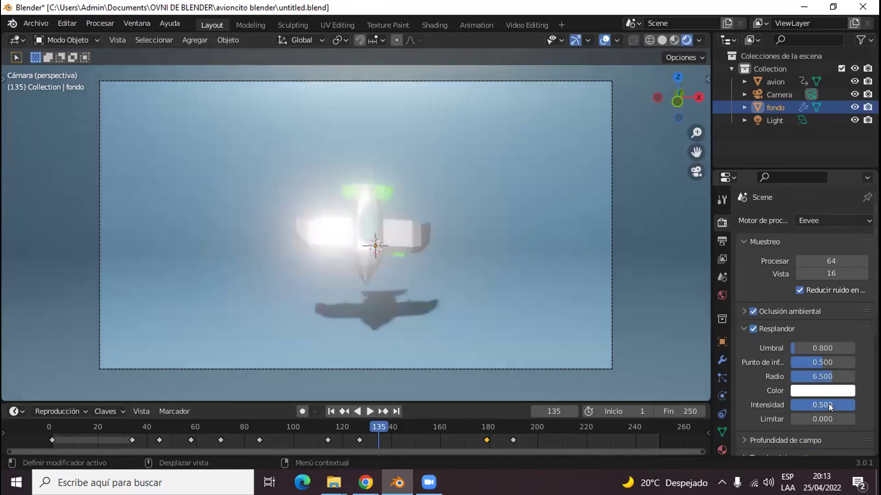
- Set the bloom intensity to 0.05 and collapse the bloom settings
click(827, 403)
key(BackSpace)
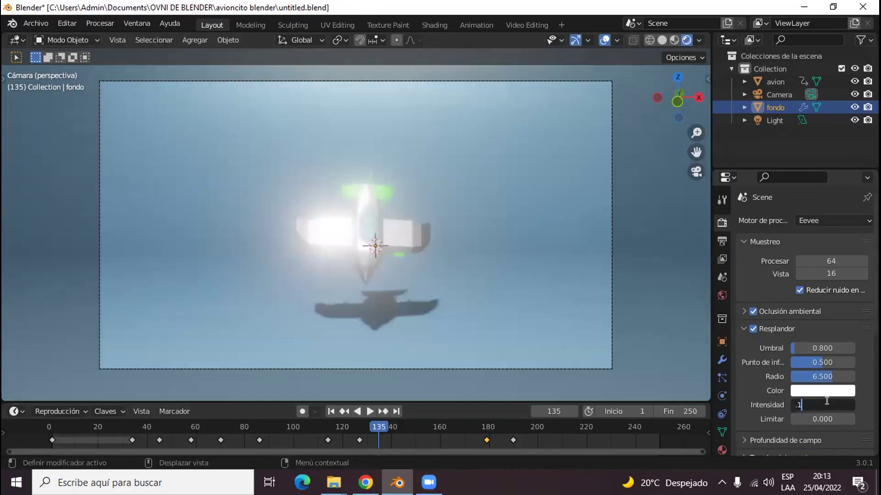
text(0.05)
key(Return)
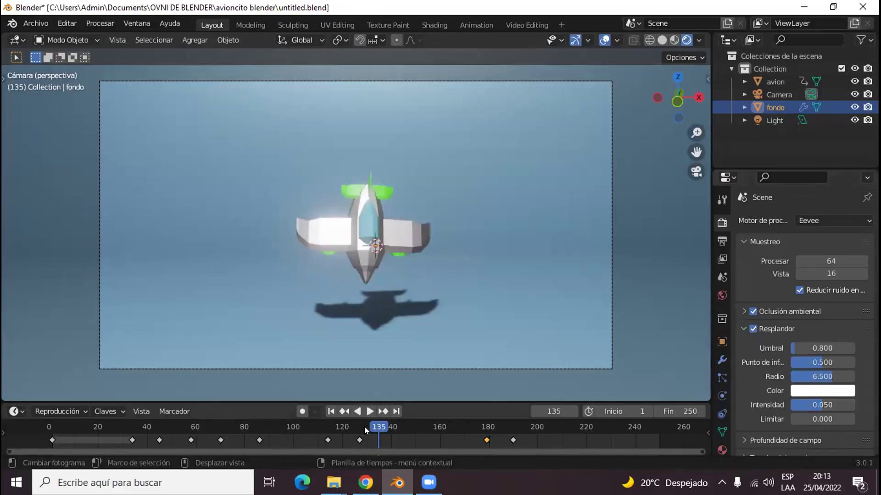
click(739, 325)
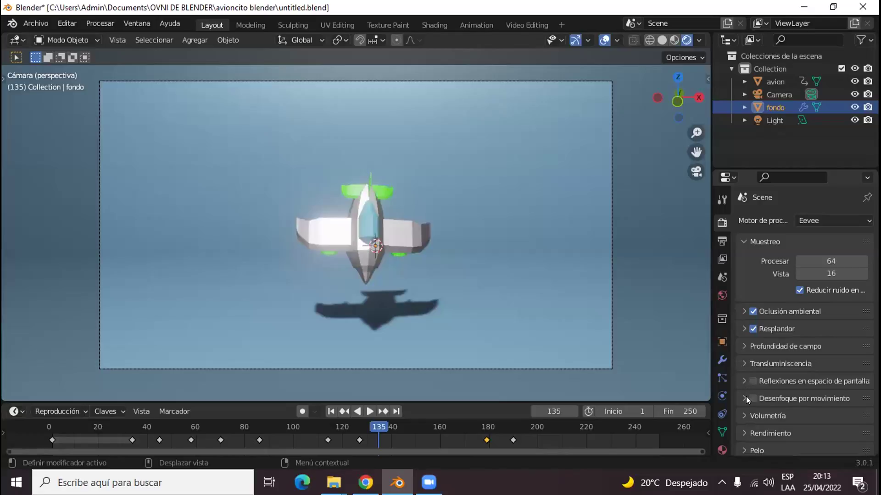
- Display the scene's output properties with the resolution format settings, keeping the resolution at 1920 × 1080 px
scroll(740, 433, down, 5)
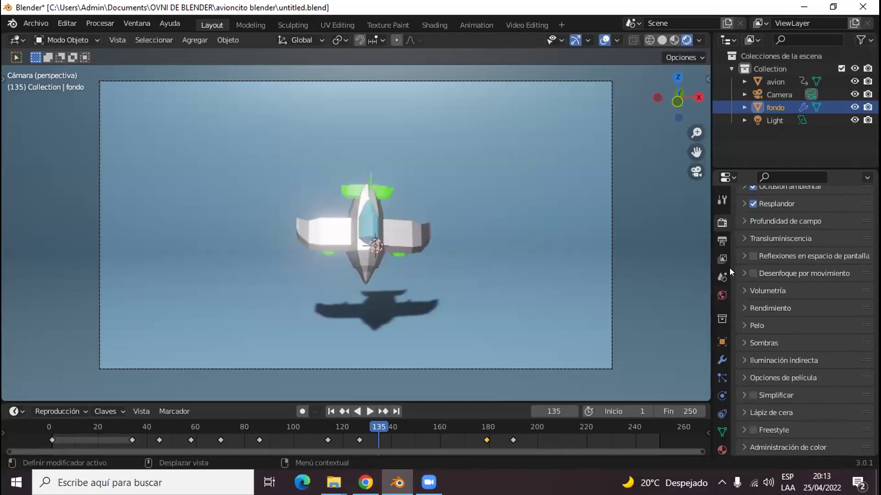
click(718, 241)
scroll(780, 292, up, 5)
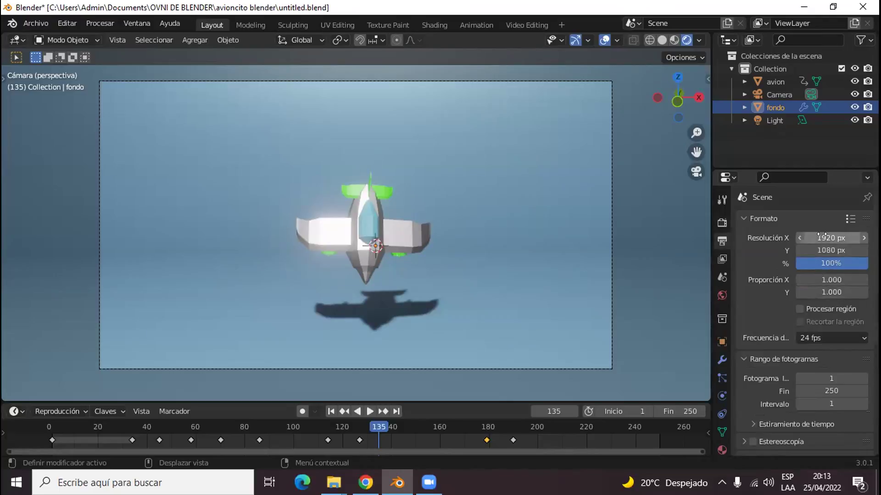
drag(823, 250, 865, 250)
key(Escape)
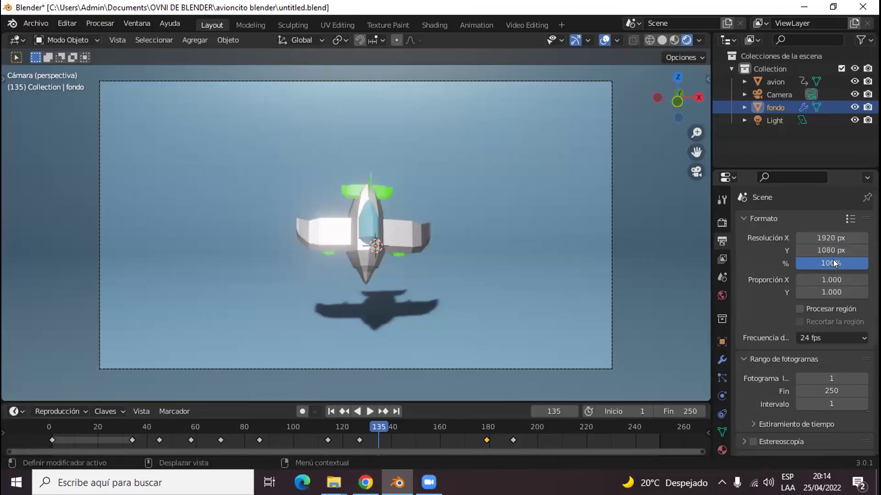
- Set the output resolution scale to 50%, render the current frame and close the render window
drag(832, 261, 802, 261)
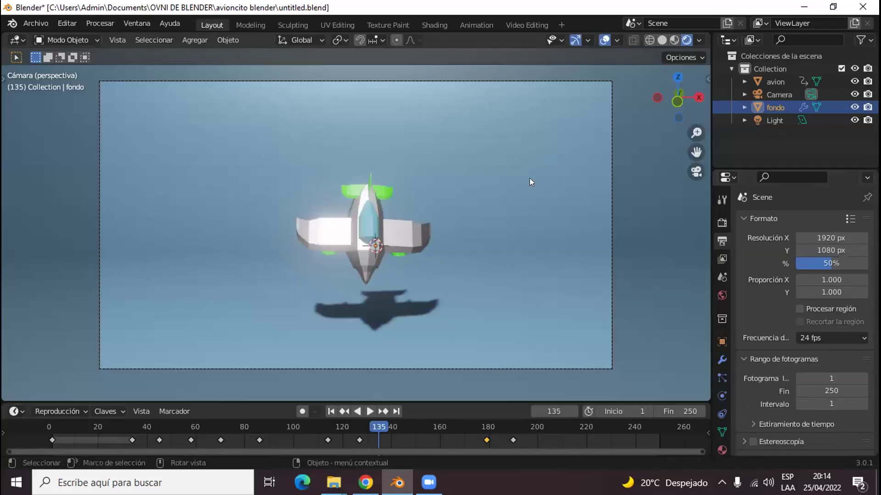
click(98, 24)
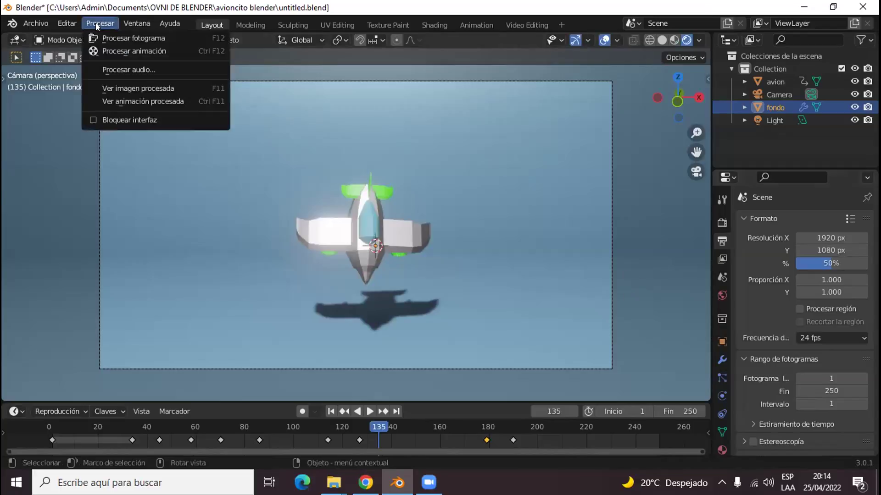
click(147, 37)
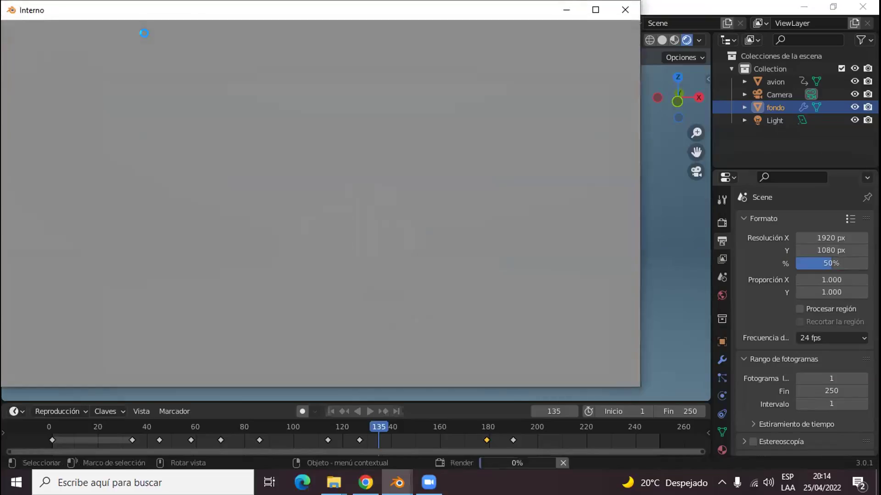
click(625, 10)
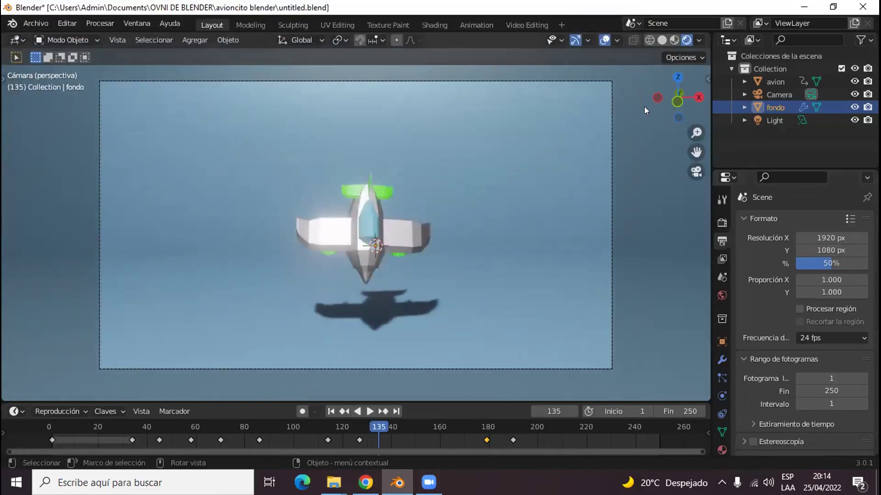
- Lower the output resolution scale to 20%, render the frame again and close the small render window
drag(829, 263, 807, 261)
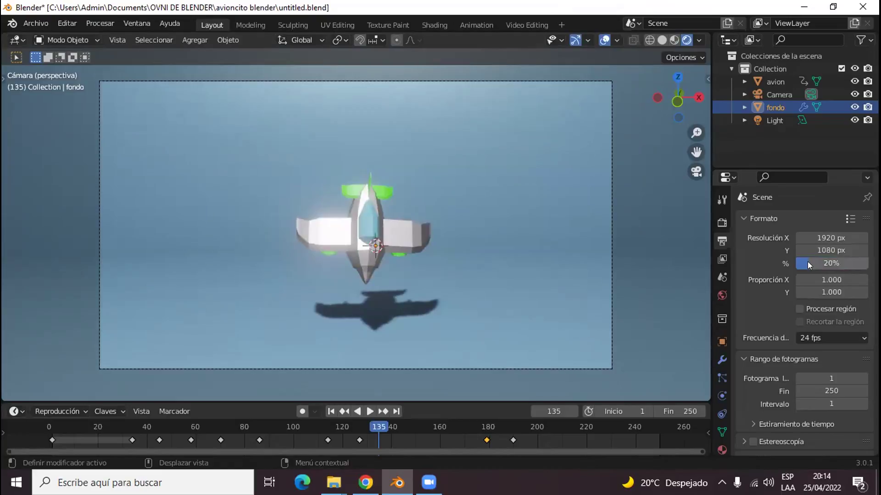
click(90, 25)
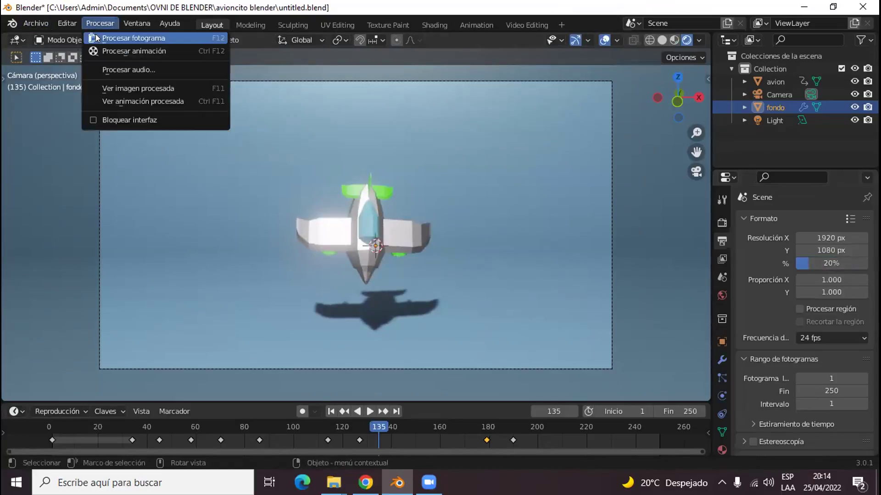
click(98, 36)
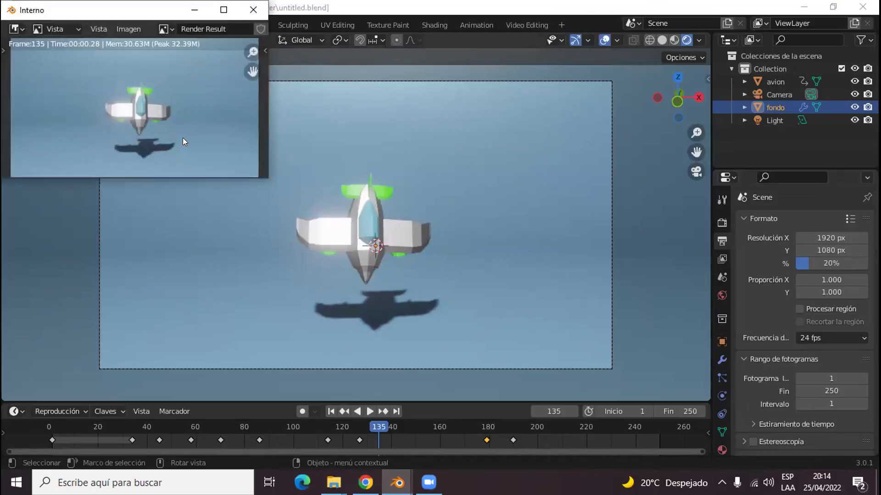
click(256, 8)
- Set the output resolution scale to 70%, render frame 135 and close the resulting image
click(832, 263)
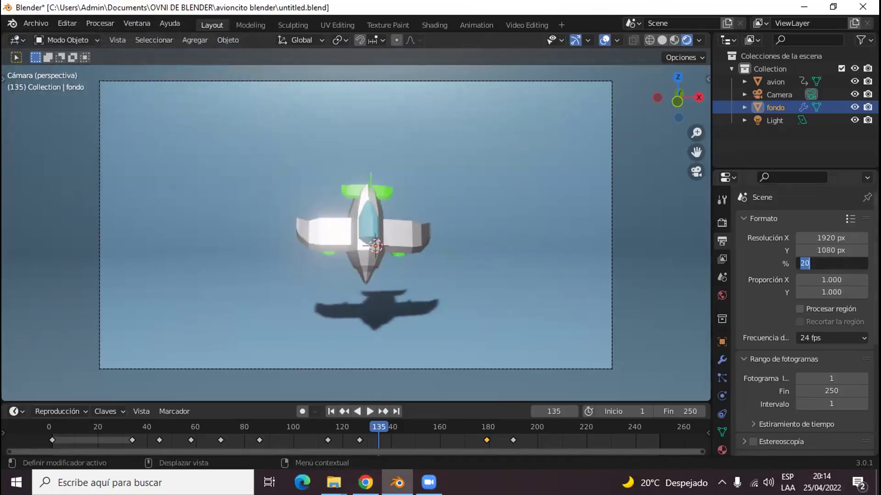
key(BackSpace)
text(70)
key(Return)
click(98, 23)
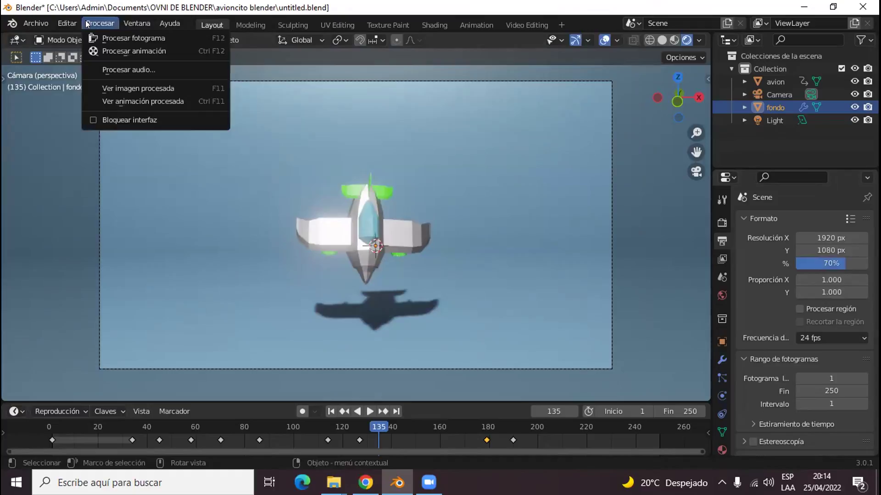
click(93, 34)
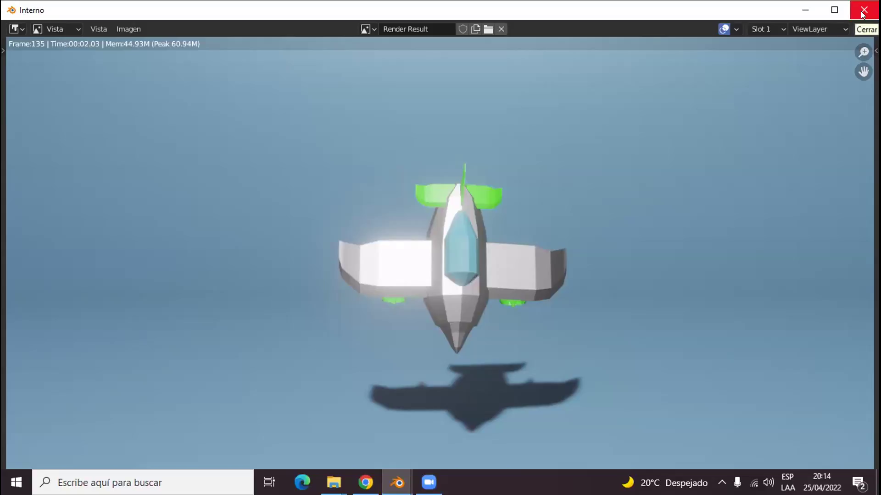
click(863, 11)
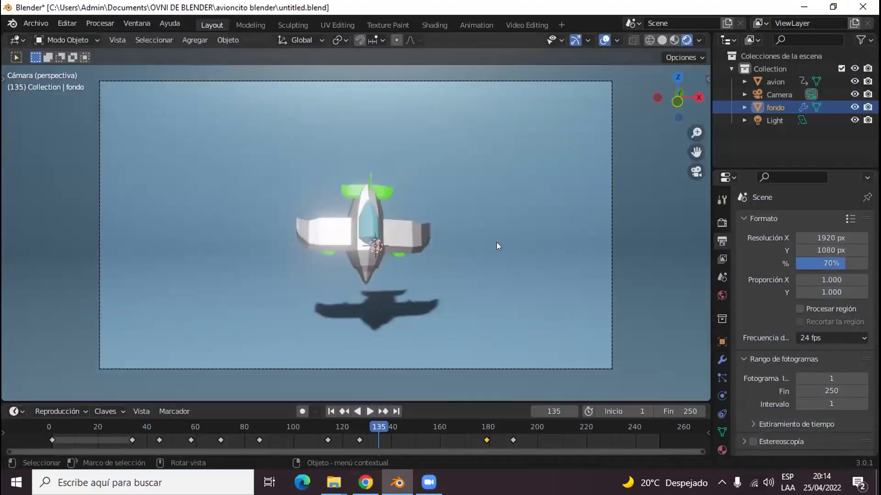
- Review the frame range and output file settings, collapsing the frame range section to reach the output path and format
scroll(767, 315, down, 3)
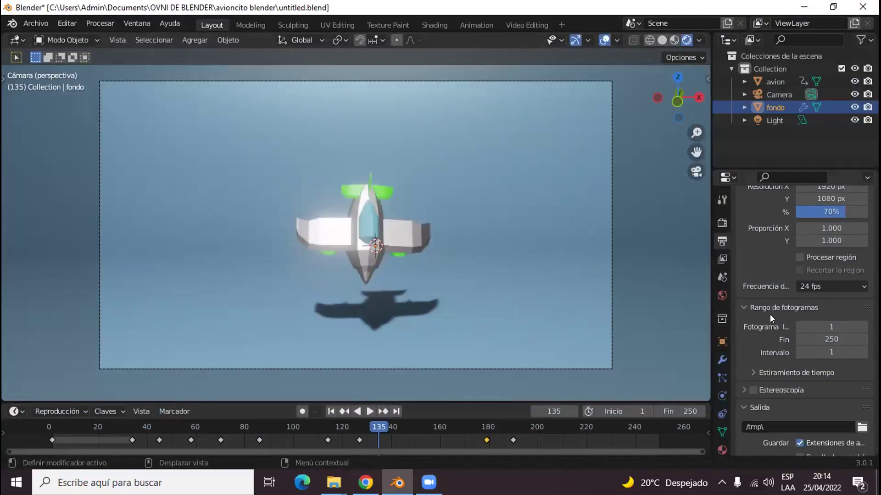
scroll(769, 315, down, 3)
scroll(769, 314, down, 5)
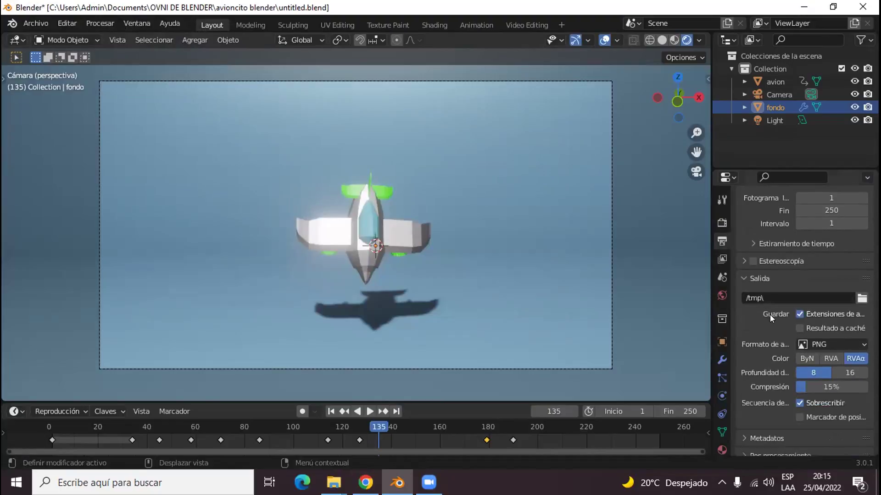
scroll(770, 315, up, 10)
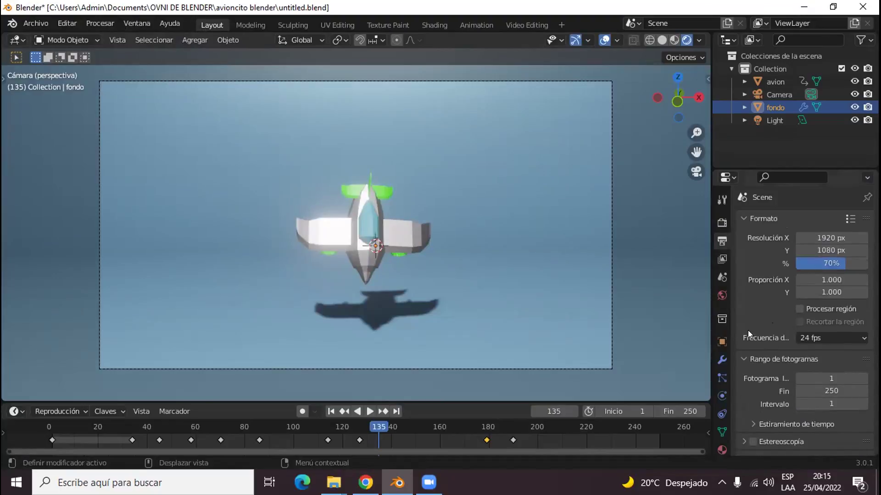
click(740, 356)
scroll(771, 342, down, 3)
scroll(772, 339, down, 3)
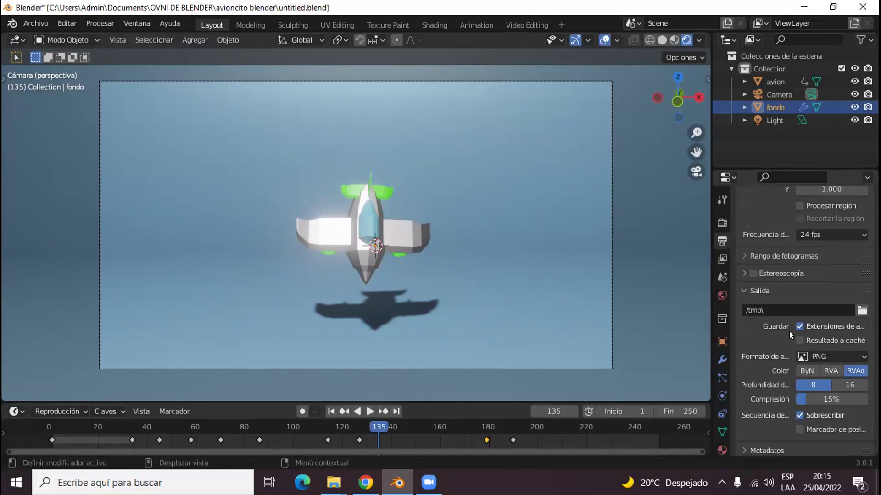
- Create a folder named Render inside OVNI DE BLENDER and choose it as the render output location
click(856, 310)
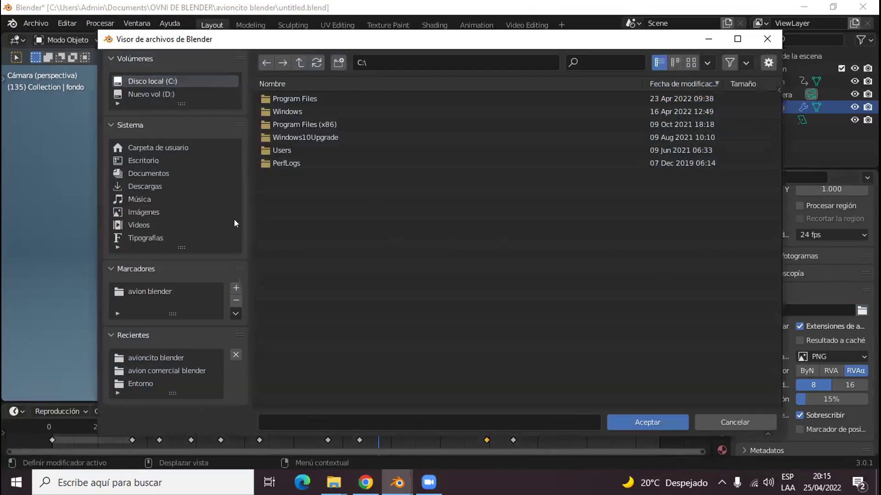
click(151, 357)
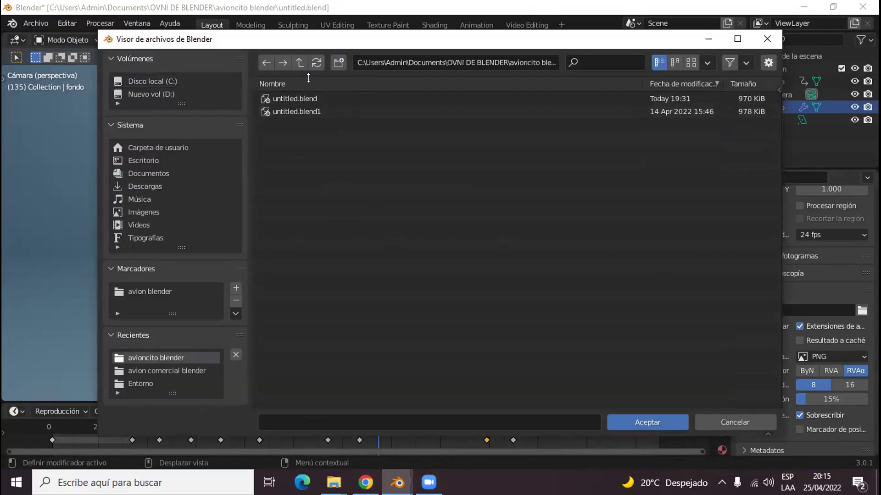
click(299, 63)
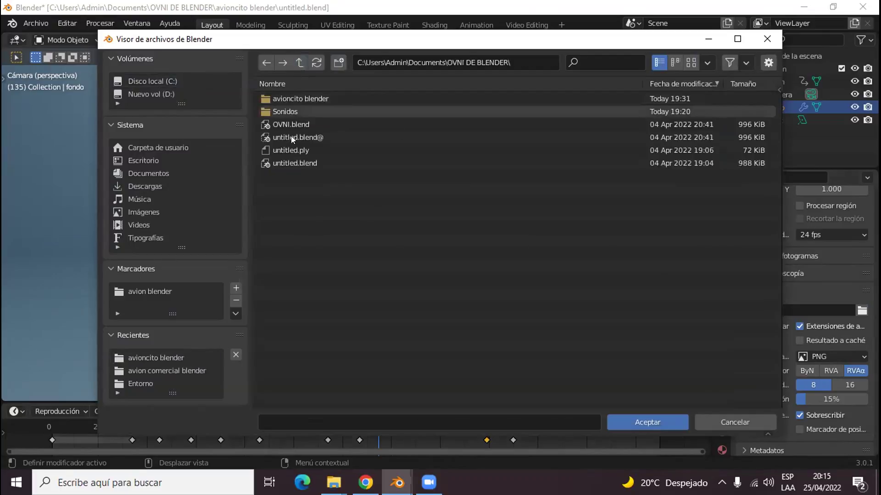
click(334, 62)
text(Render)
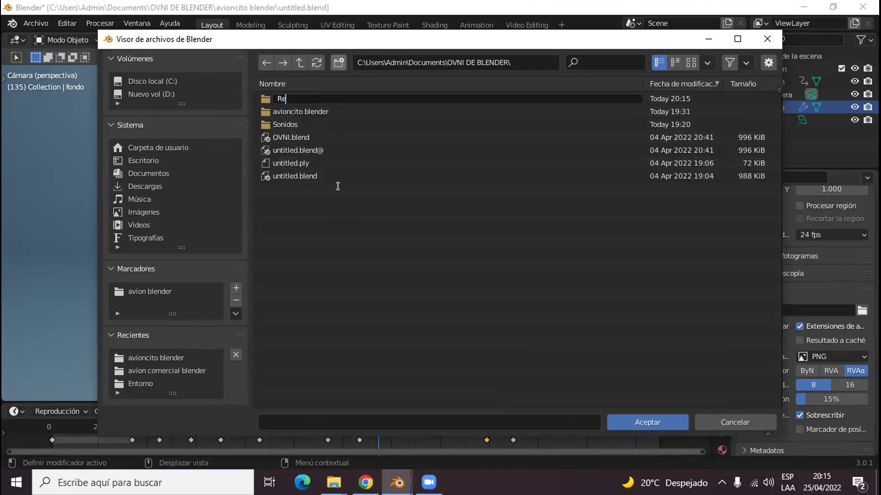
key(Return)
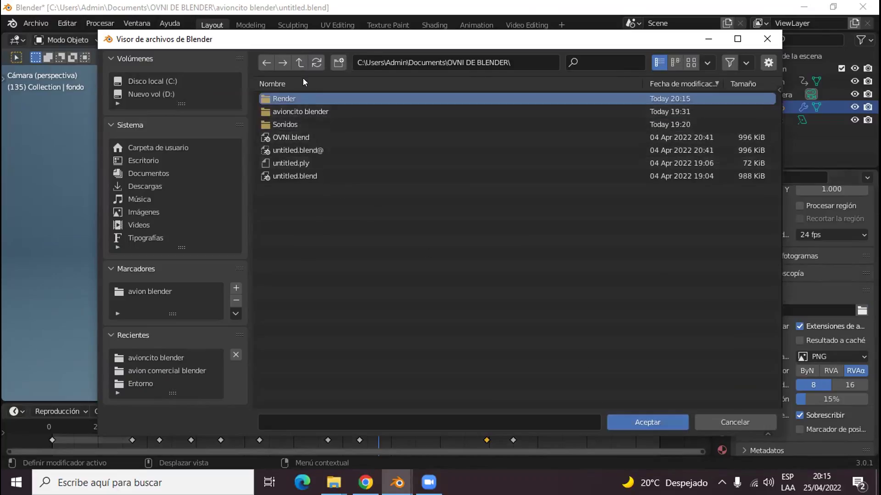
double_click(292, 97)
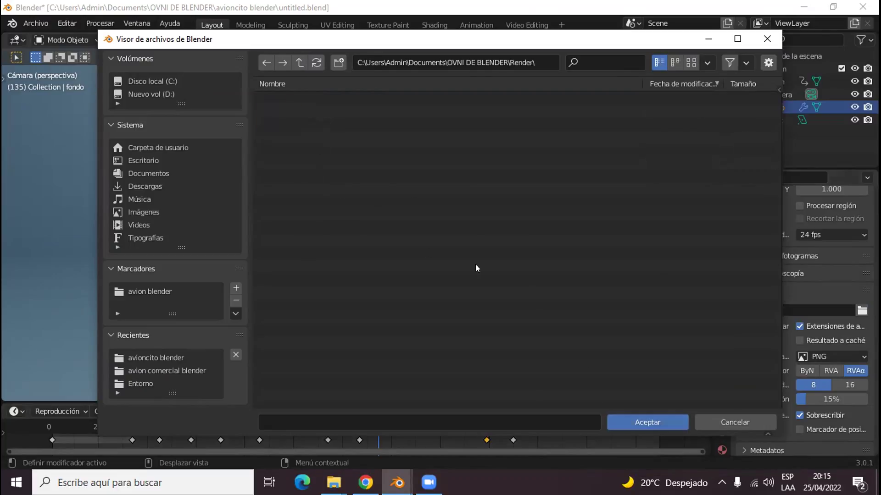
click(633, 423)
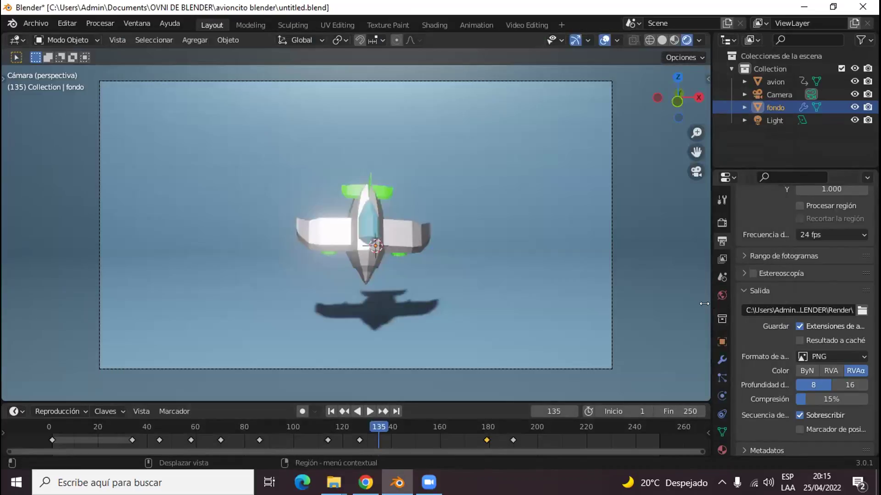
- Widen the properties area and set the output file format to Video FFmpeg
drag(704, 303, 617, 297)
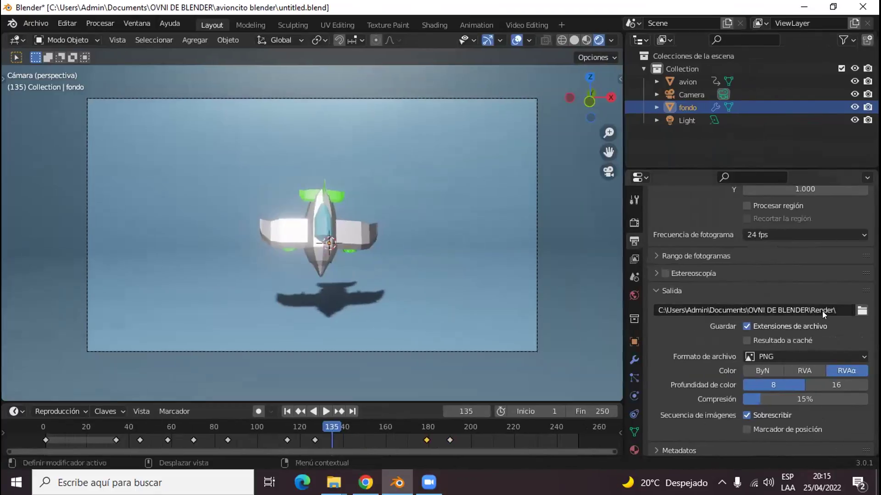
scroll(705, 341, down, 1)
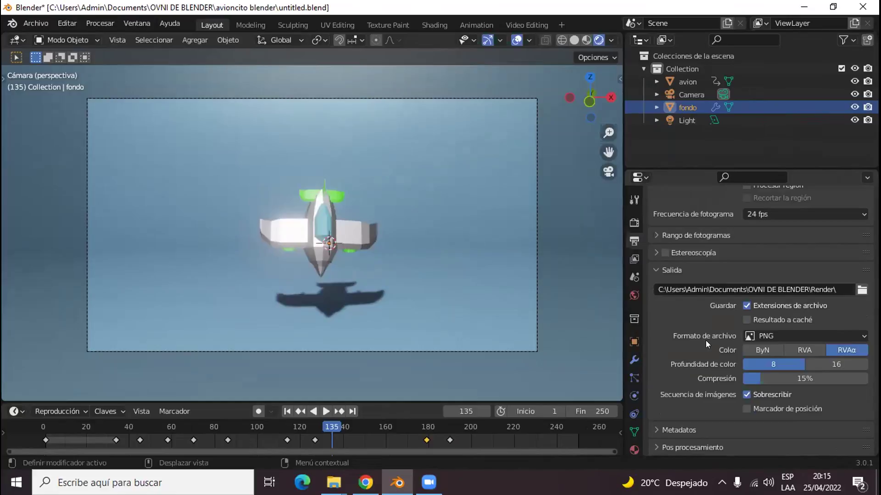
click(756, 334)
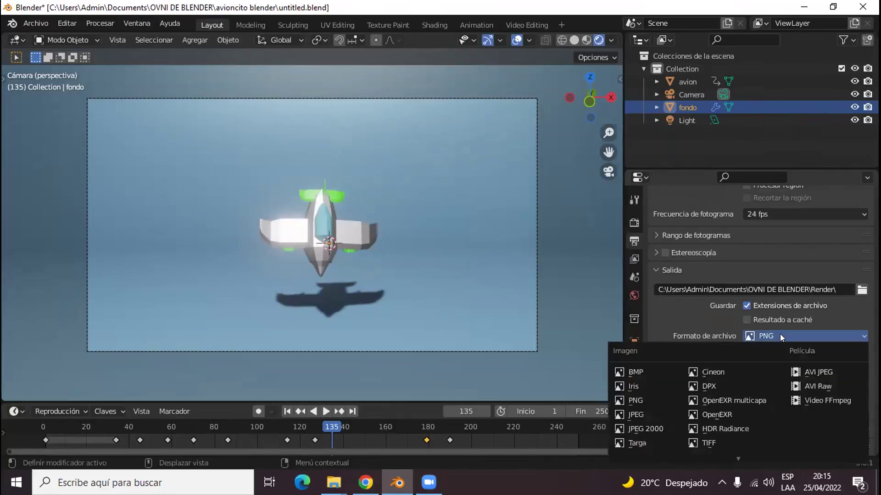
click(814, 401)
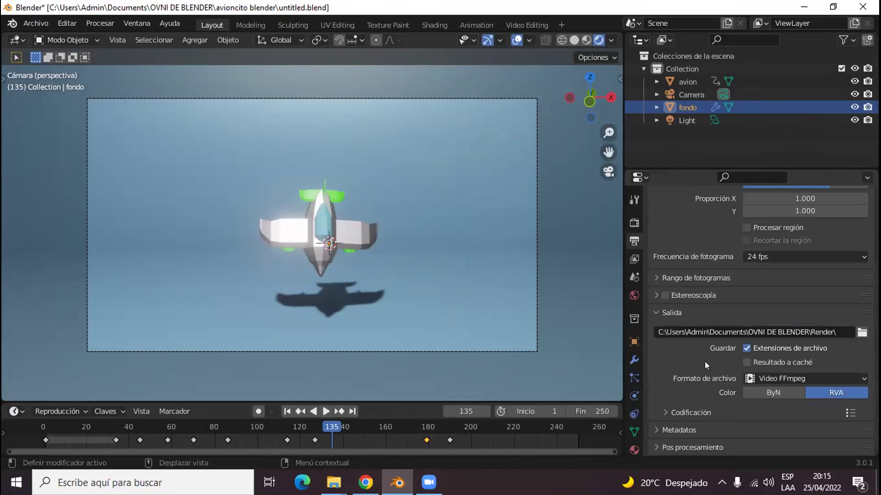
- Set the output color to ByN and, in the encoding settings, choose MPEG-4 as the video container
click(666, 408)
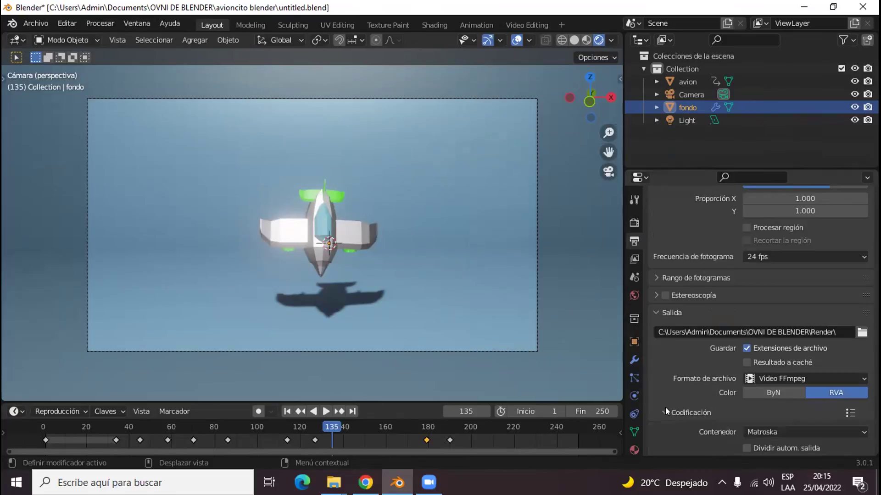
scroll(665, 407, down, 5)
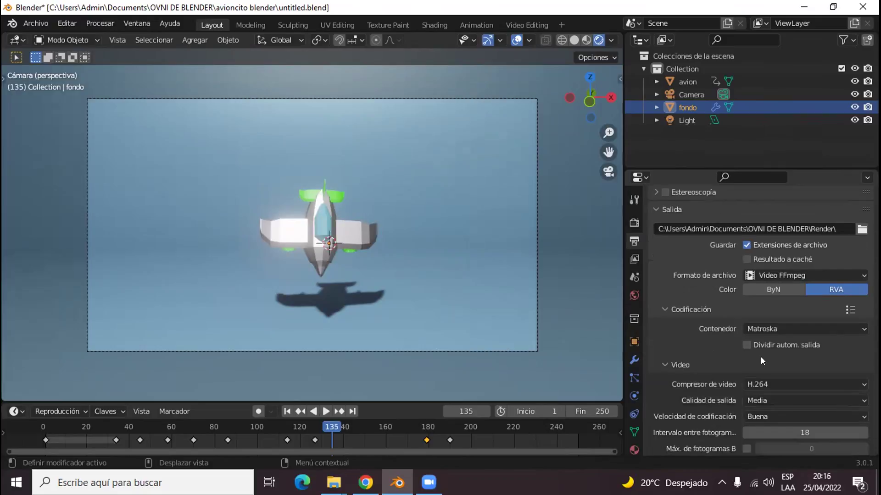
click(772, 332)
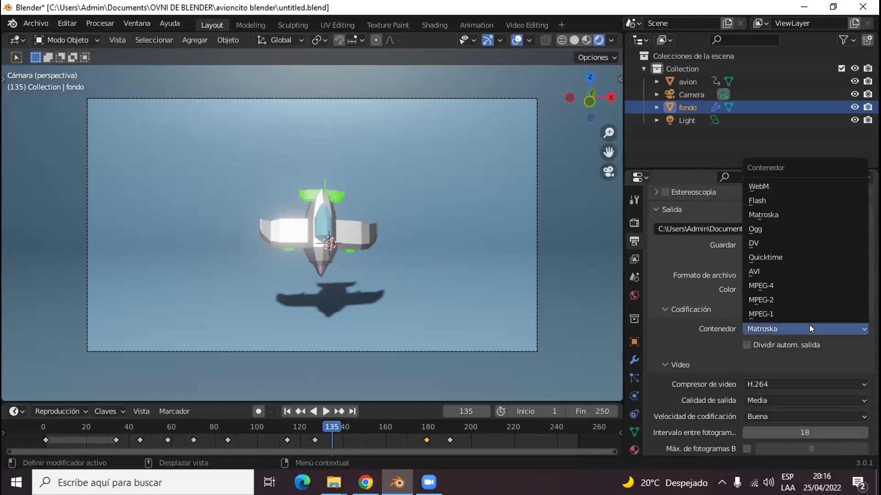
click(664, 336)
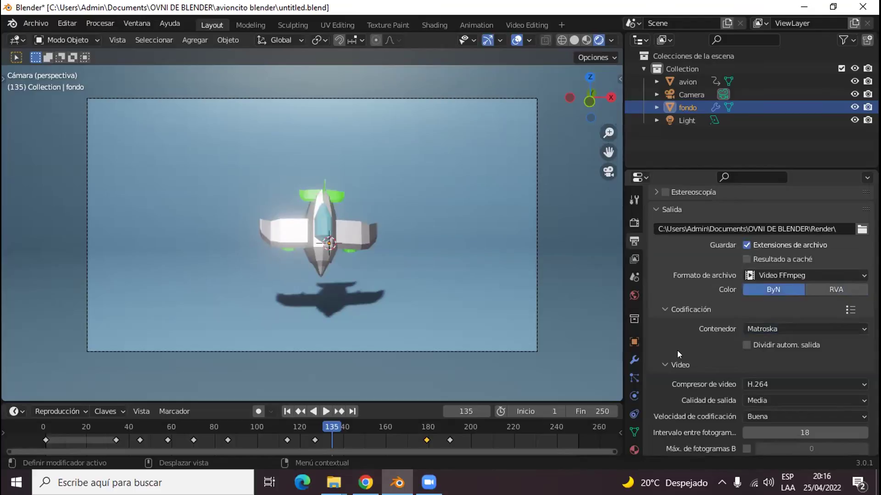
click(749, 325)
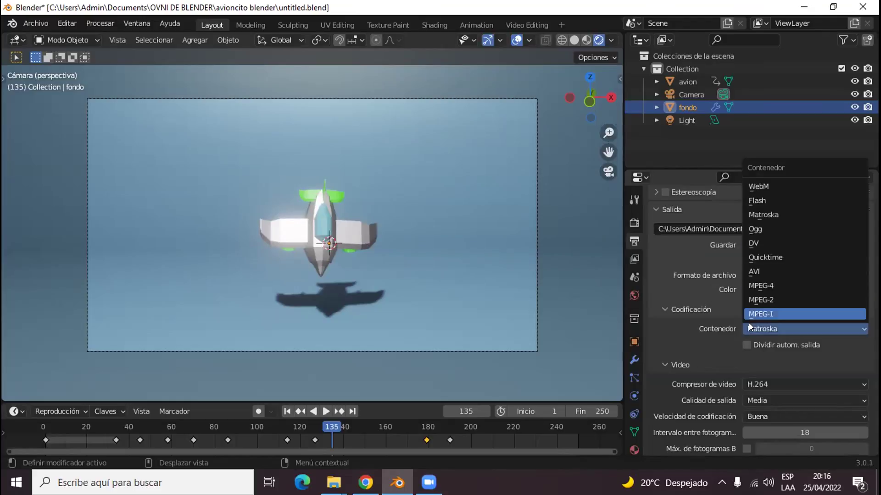
click(729, 313)
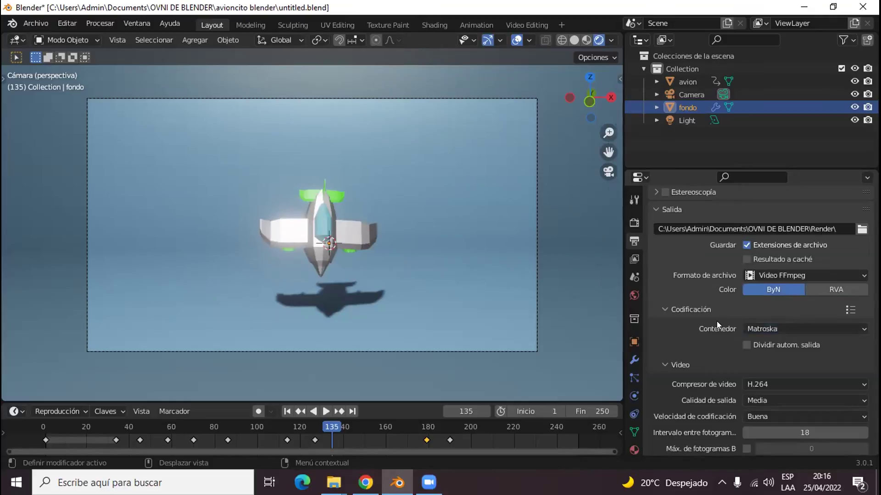
click(760, 330)
click(779, 284)
- Expand the metadata and post-processing sections and set the video's audio codec to AAC
scroll(693, 250, down, 1)
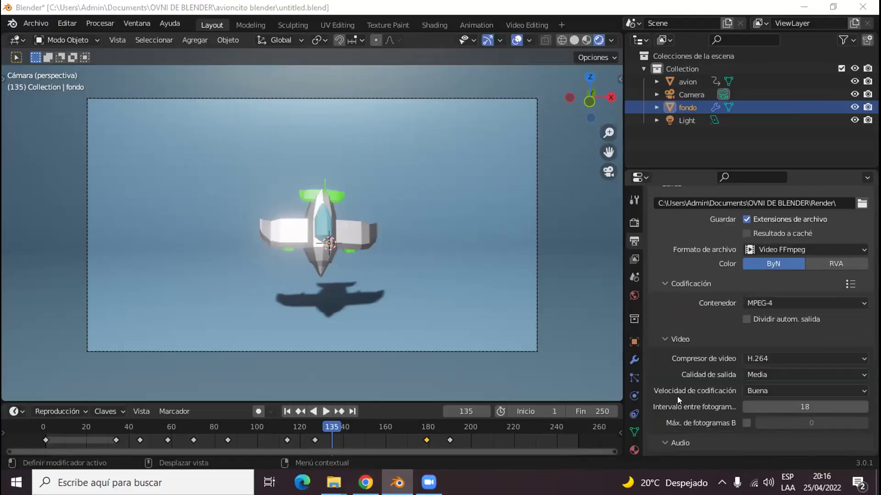
scroll(677, 396, down, 5)
click(683, 378)
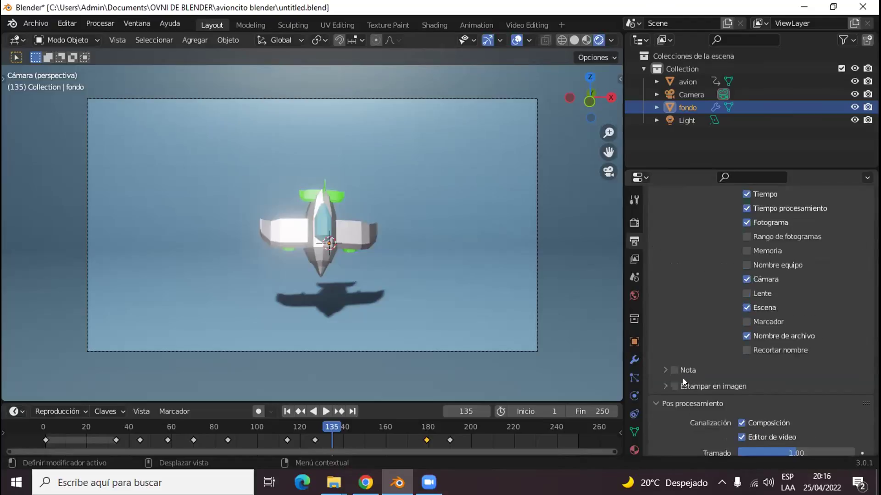
scroll(682, 376, up, 10)
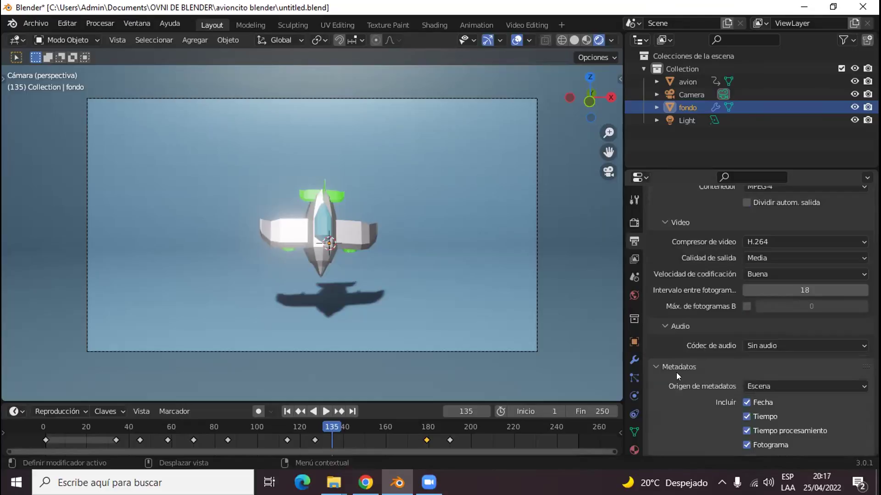
scroll(676, 361, up, 1)
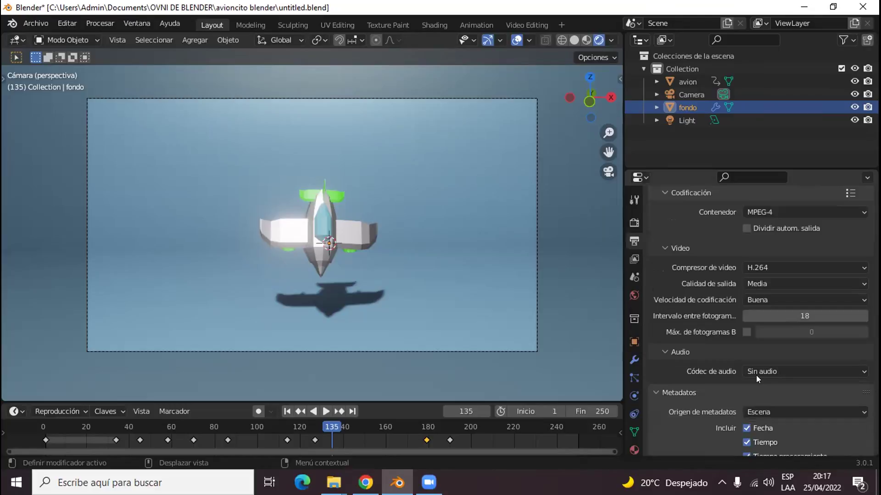
scroll(753, 385, down, 10)
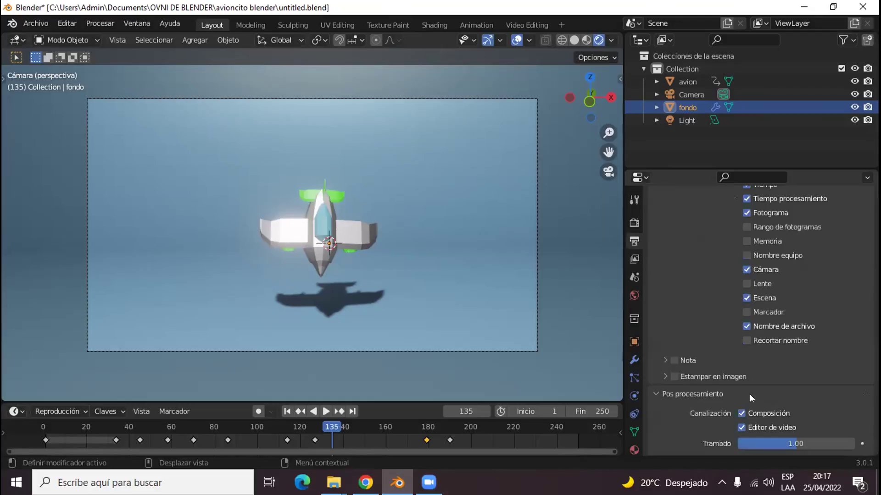
scroll(787, 334, up, 9)
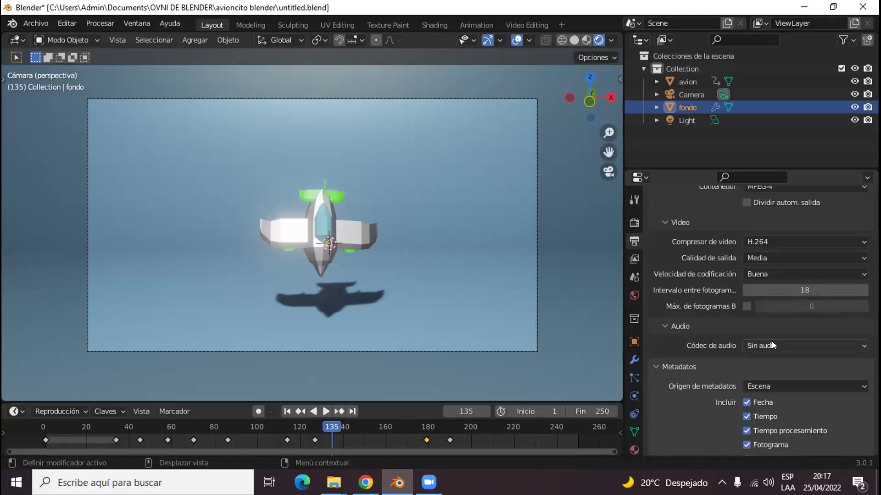
ctrl+scroll(772, 345, up, 2)
click(771, 345)
scroll(771, 342, up, 2)
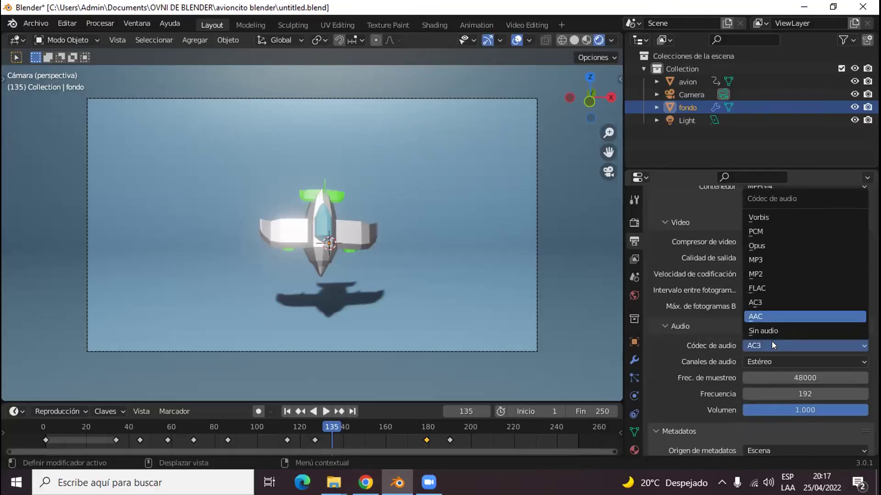
click(772, 318)
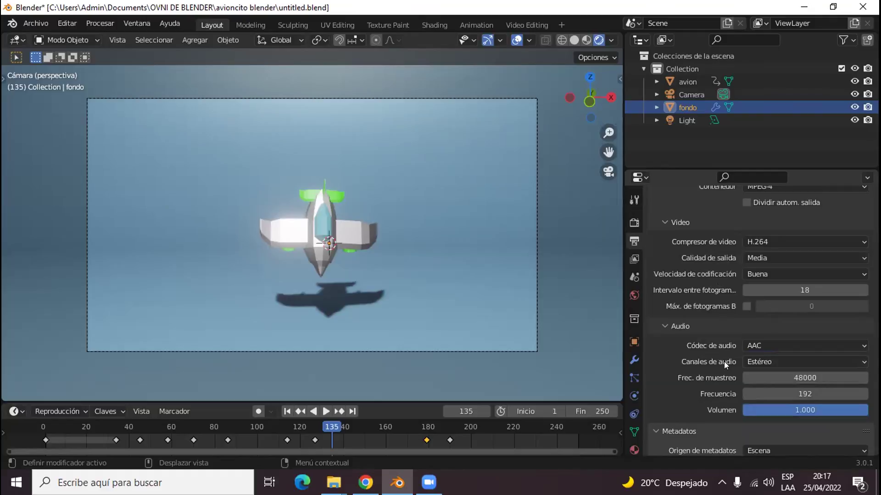
- Check the encoding and metadata settings and start rendering the full animation
scroll(724, 361, down, 5)
scroll(725, 387, down, 4)
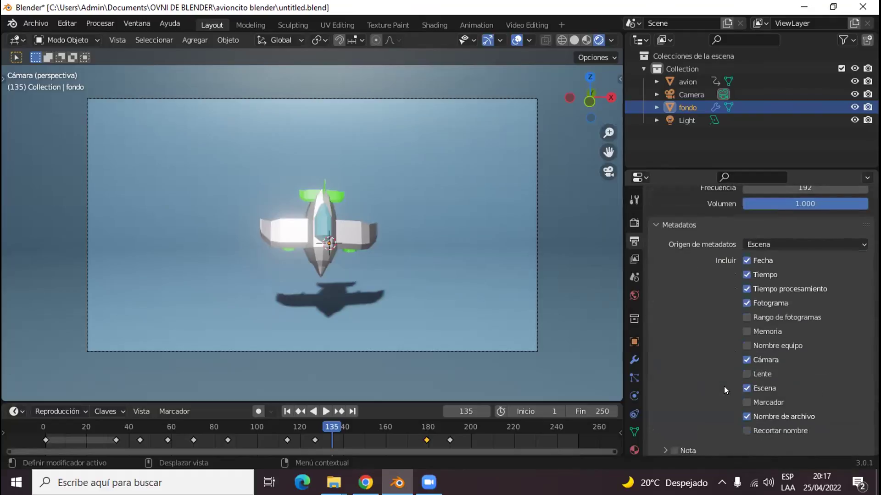
scroll(725, 388, down, 4)
scroll(725, 388, up, 6)
scroll(724, 389, up, 6)
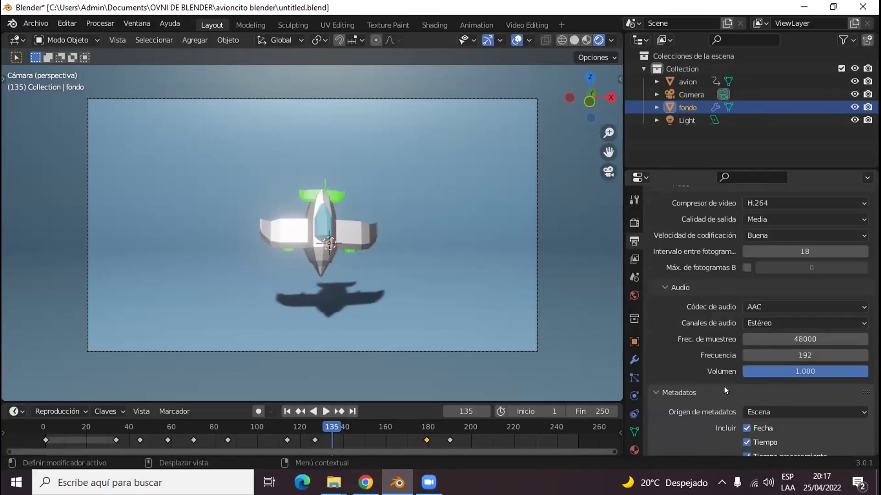
scroll(723, 387, up, 10)
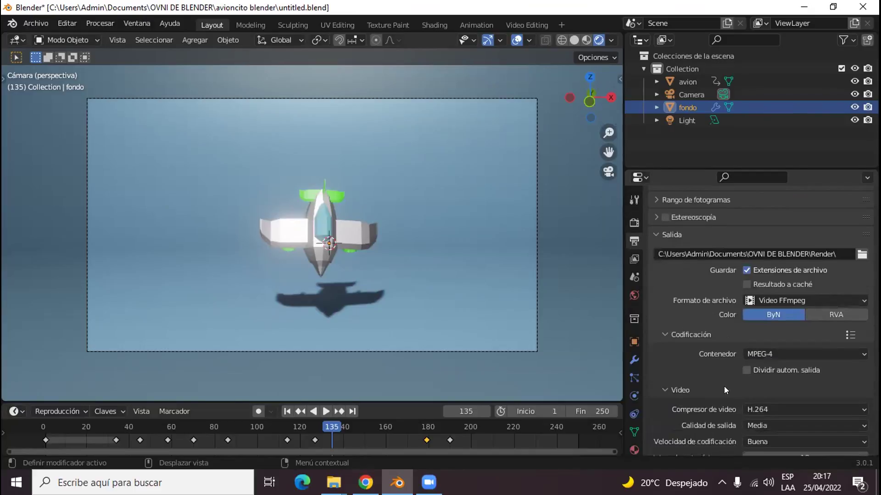
scroll(724, 387, down, 4)
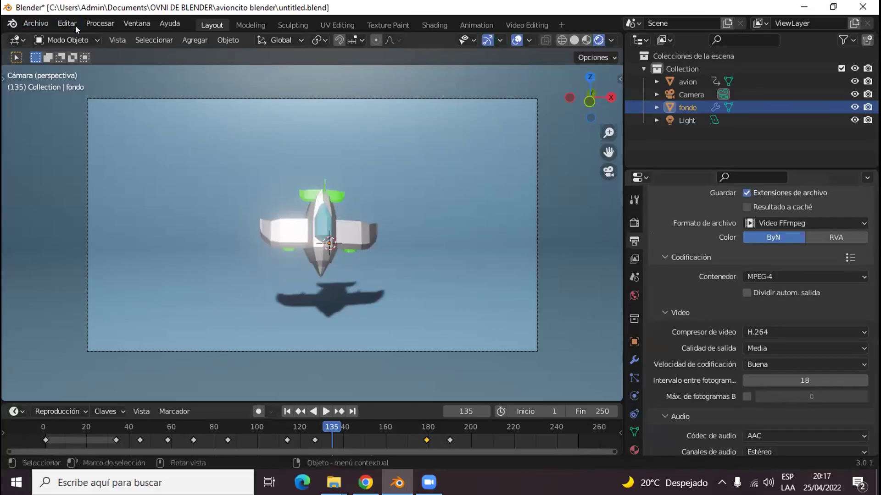
click(95, 26)
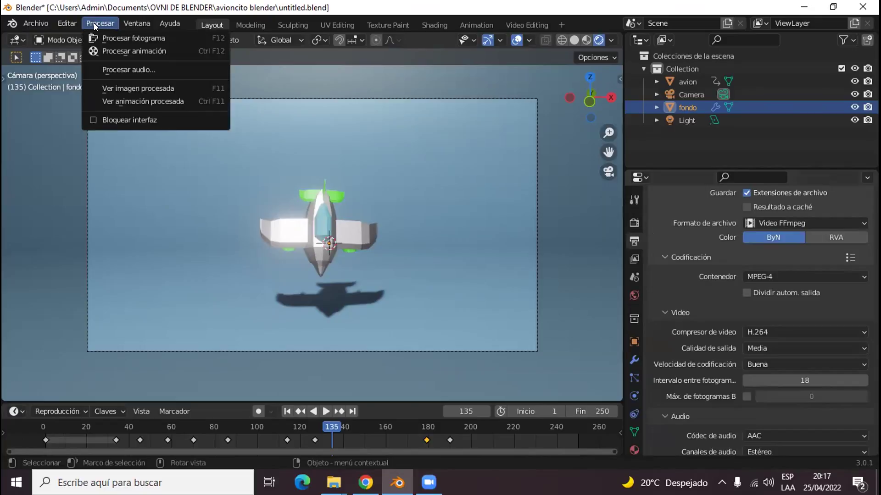
click(108, 51)
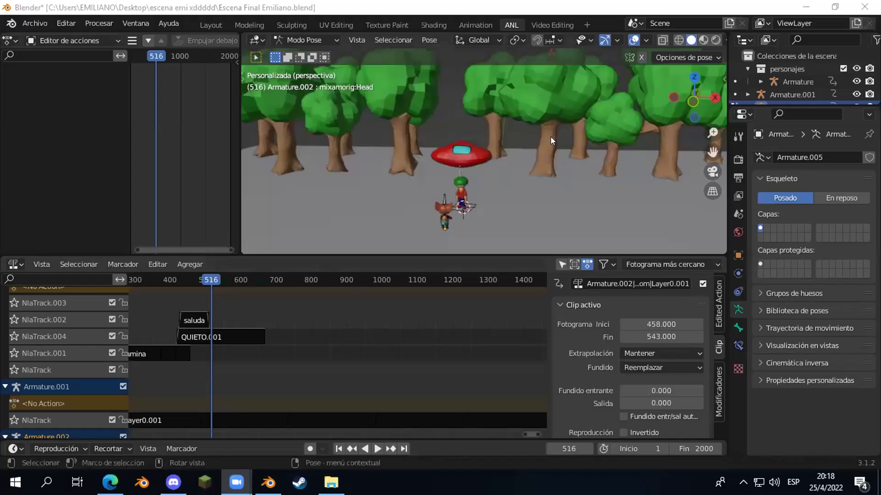
middle_drag(550, 137, 541, 137)
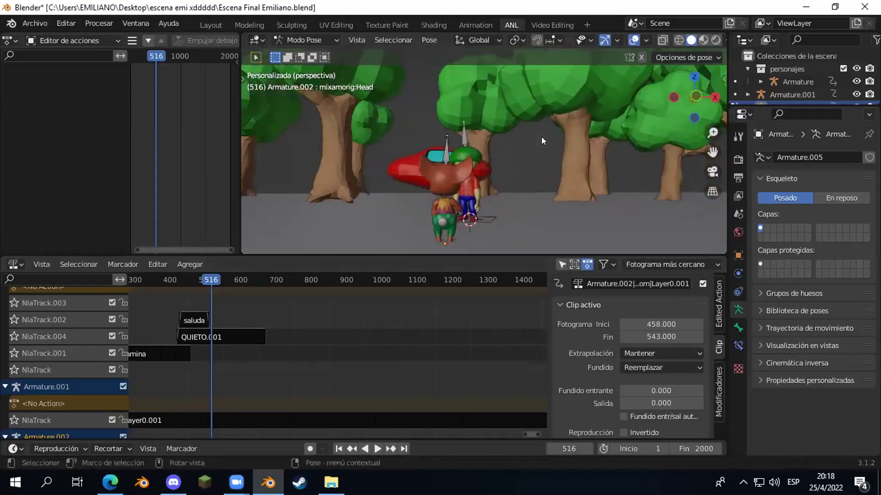
scroll(541, 137, down, 2)
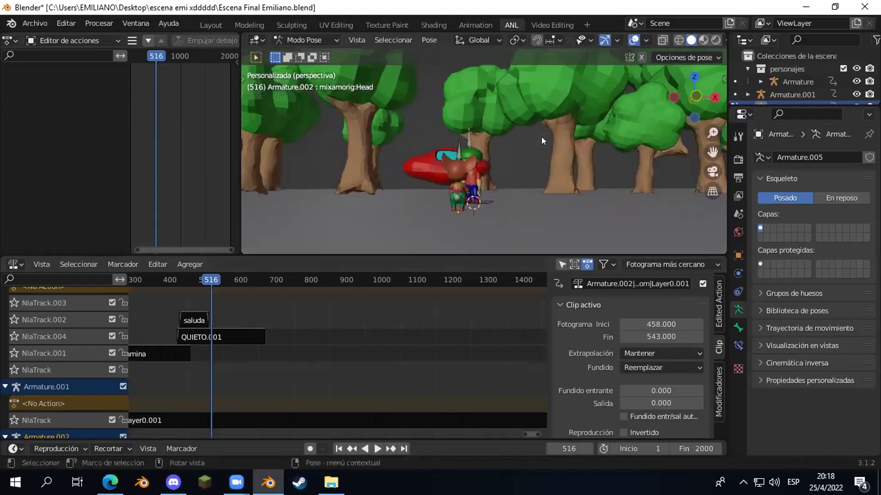
scroll(541, 136, down, 3)
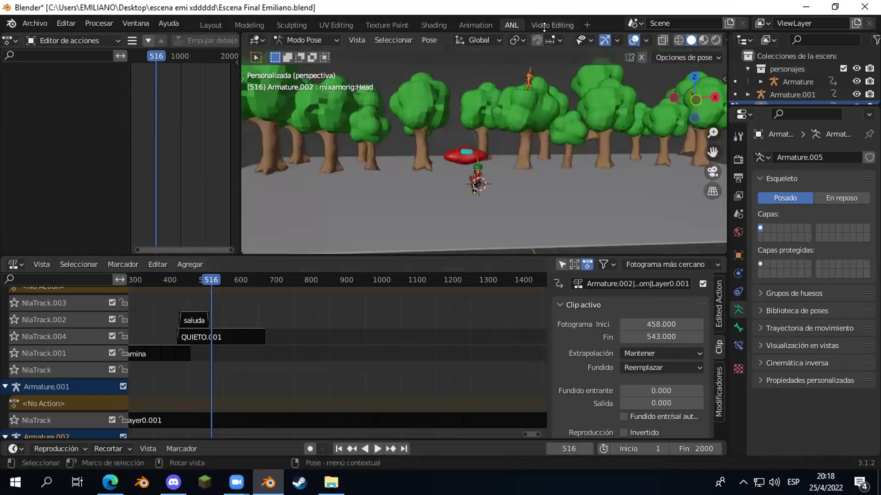
middle_drag(552, 226, 420, 400)
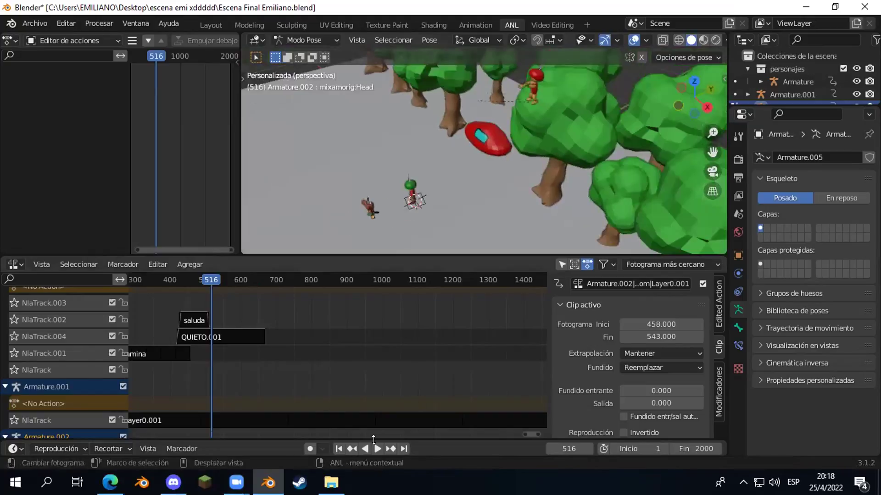
- Play the forest animation up to frame 540 and view the whole scene from the front at a distance
key(space)
click(371, 448)
middle_drag(482, 161, 366, 233)
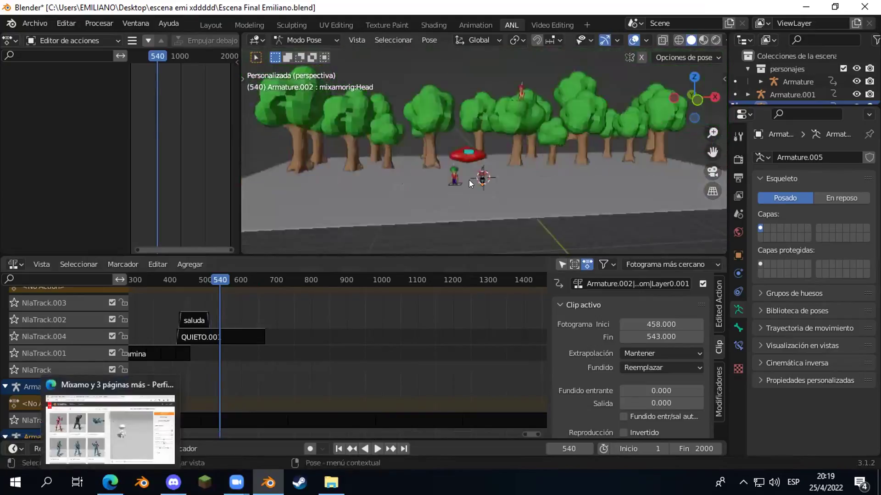
scroll(468, 182, down, 5)
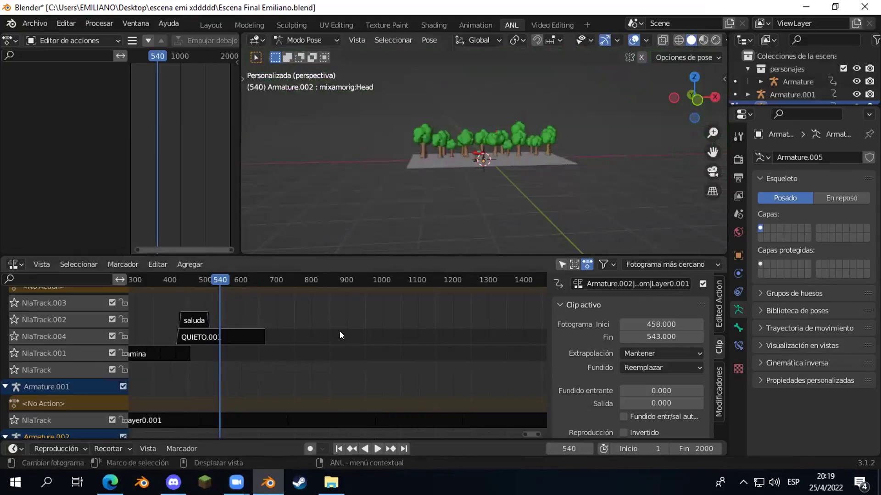
- In the Layout workspace, brighten the world background color and change it to teal
click(221, 22)
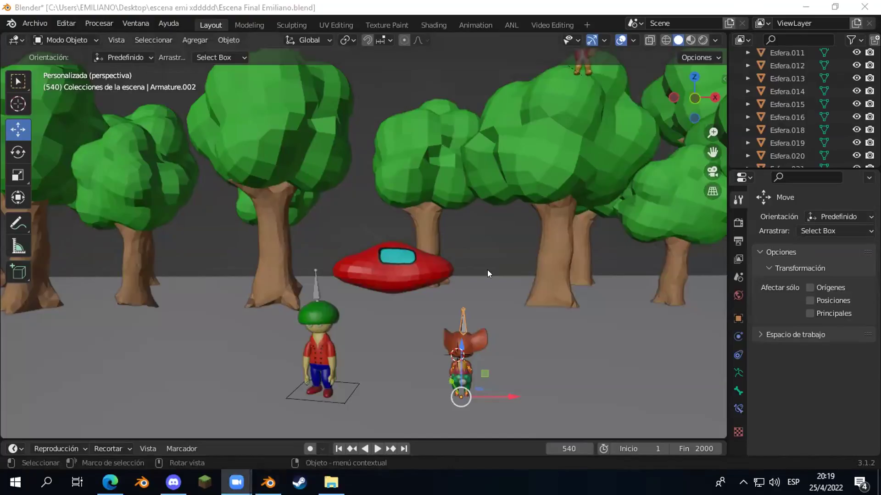
click(737, 295)
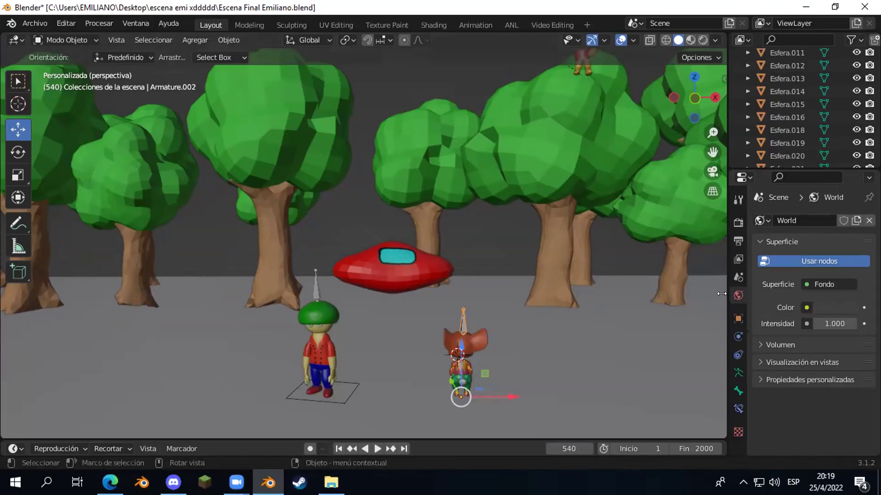
drag(702, 286, 691, 285)
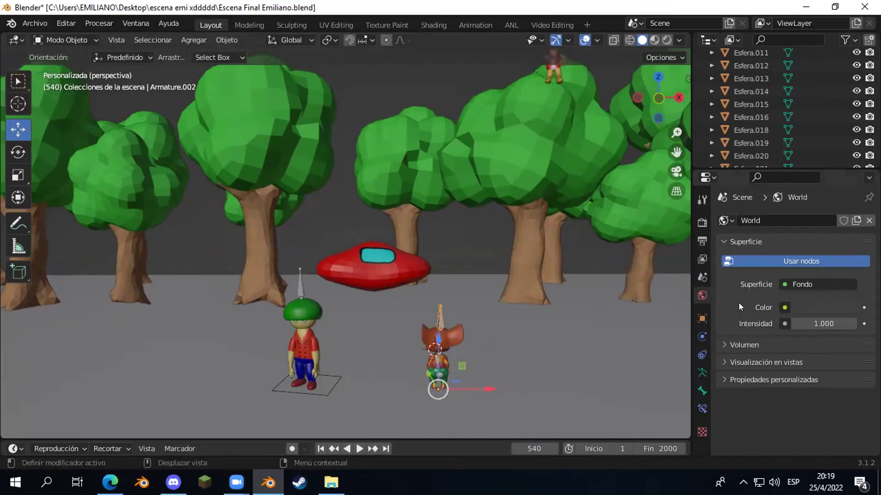
click(820, 306)
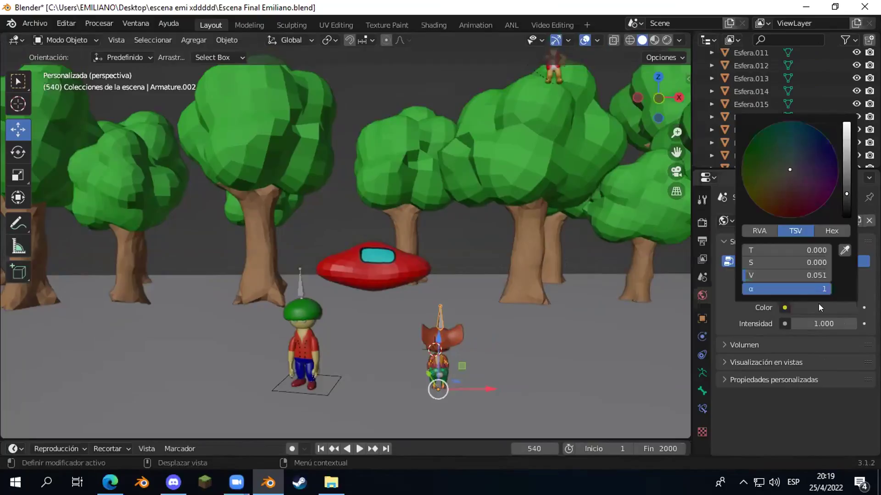
drag(847, 194, 845, 158)
click(796, 140)
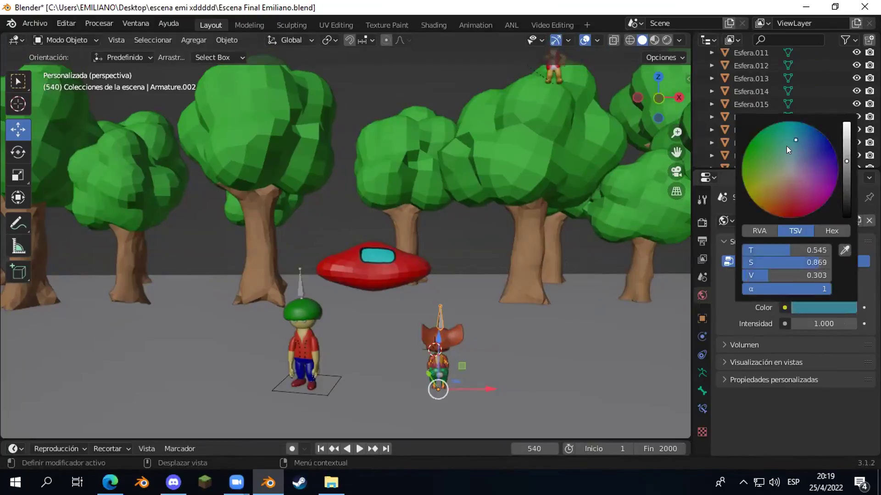
click(786, 145)
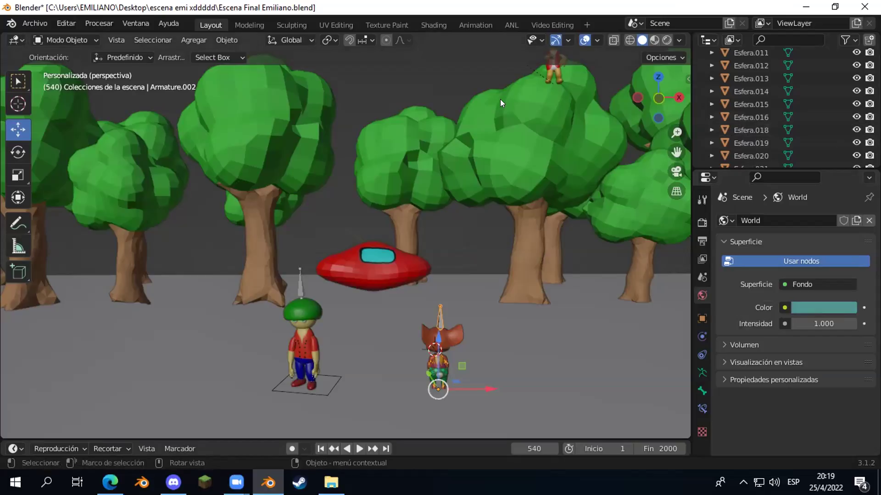
- Deselect all objects, with the viewport in rendered shading, and save the scene file
key(alt+a)
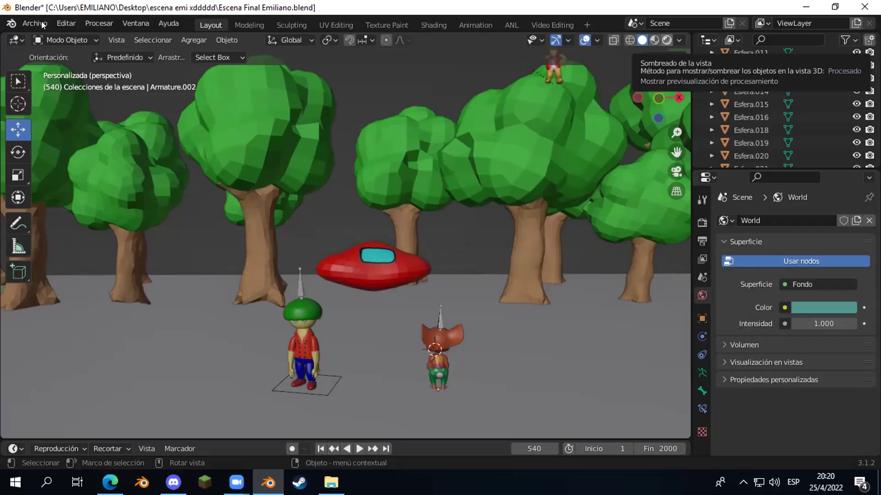
click(41, 21)
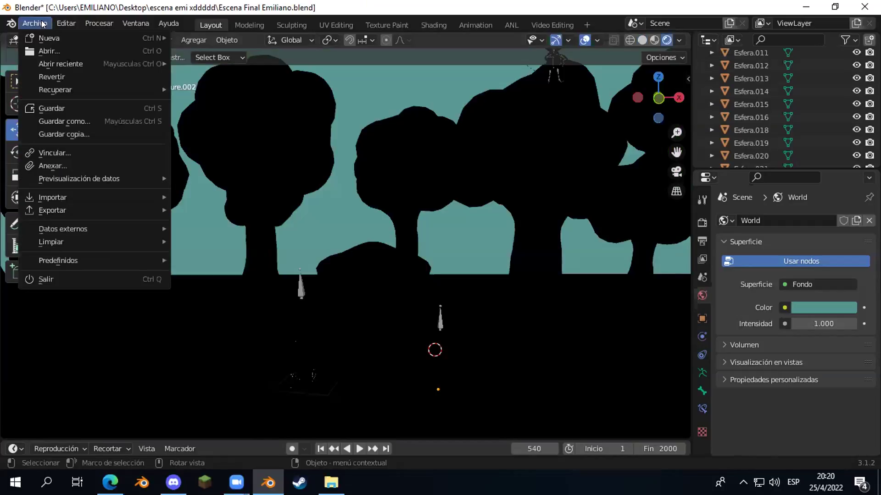
click(42, 24)
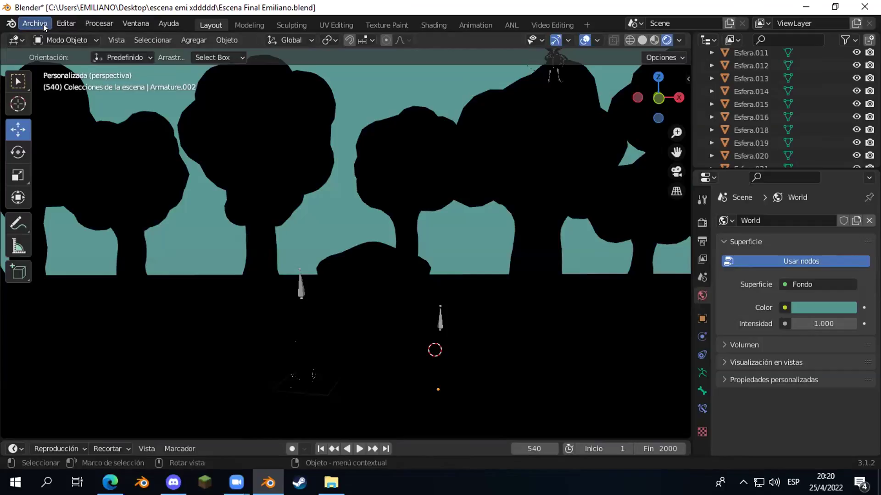
click(43, 24)
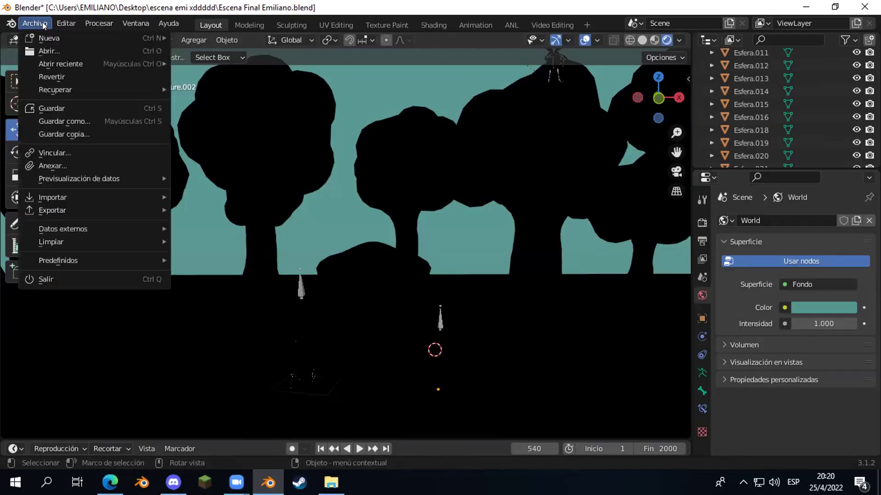
click(42, 109)
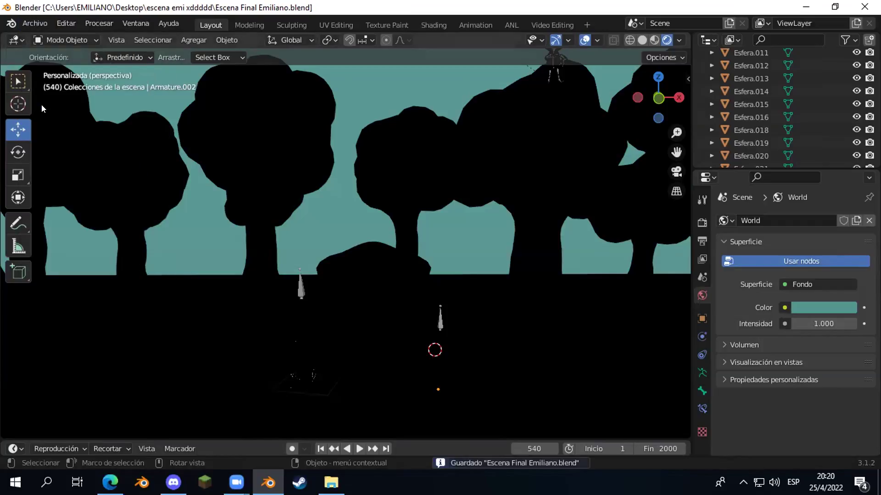
- Return the viewport to solid shading by way of the material preview
click(654, 40)
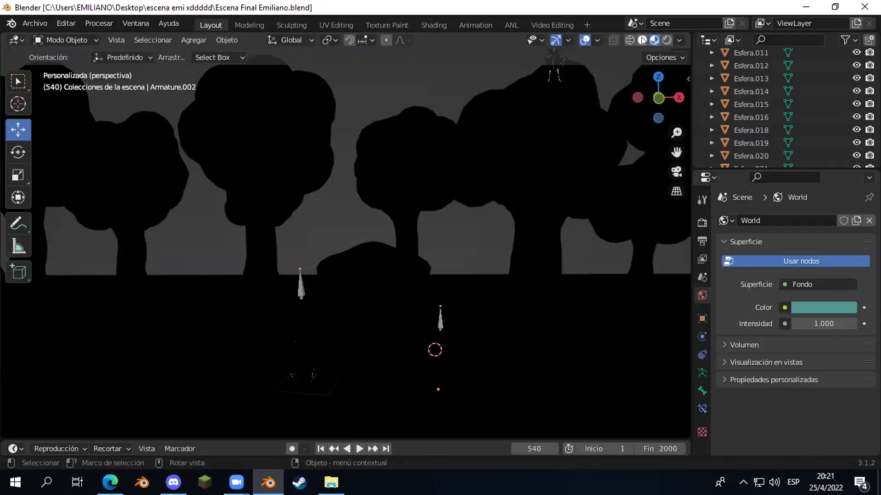
click(643, 40)
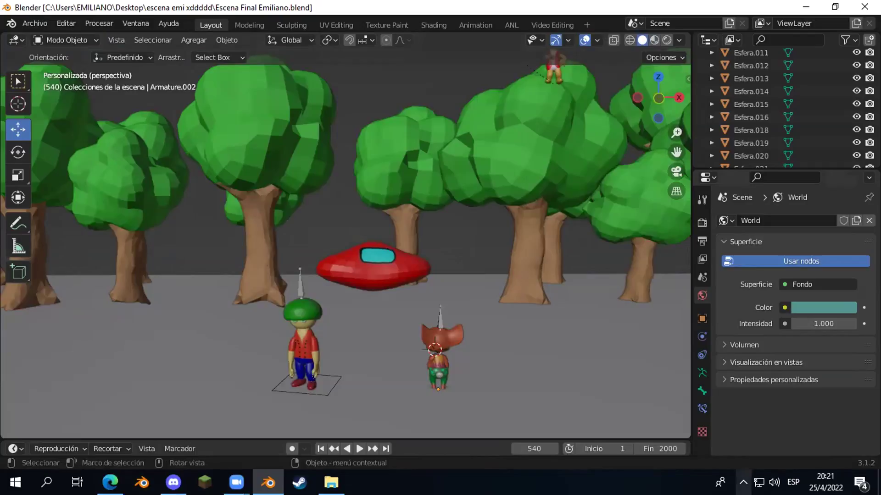
click(743, 481)
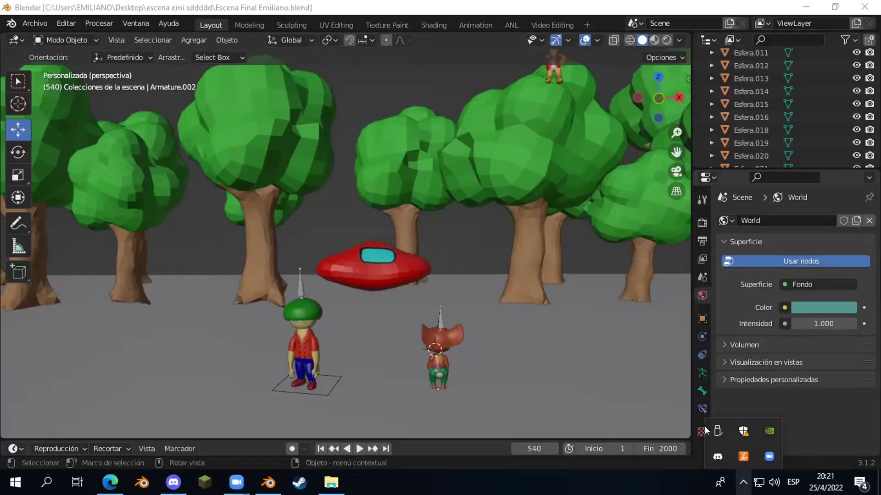
- Try CUDA and OptiX as the Cycles render device in the system preferences, and set it back to Ninguno
click(56, 22)
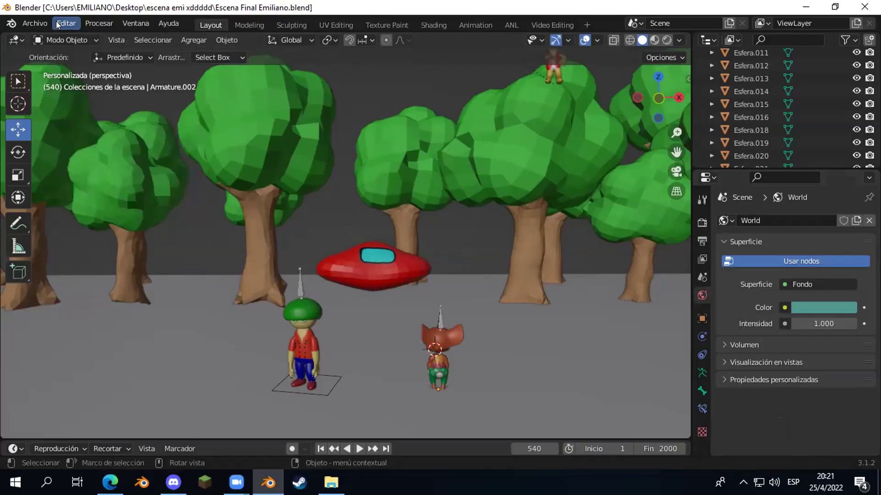
click(57, 22)
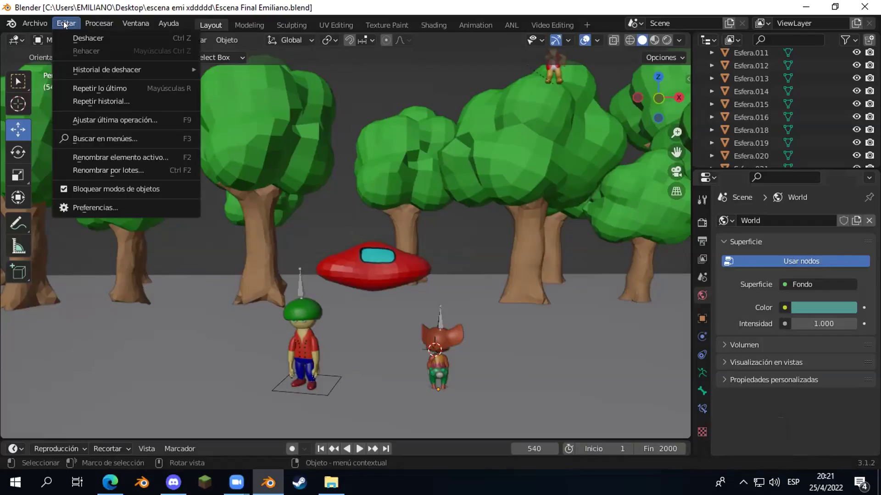
click(64, 21)
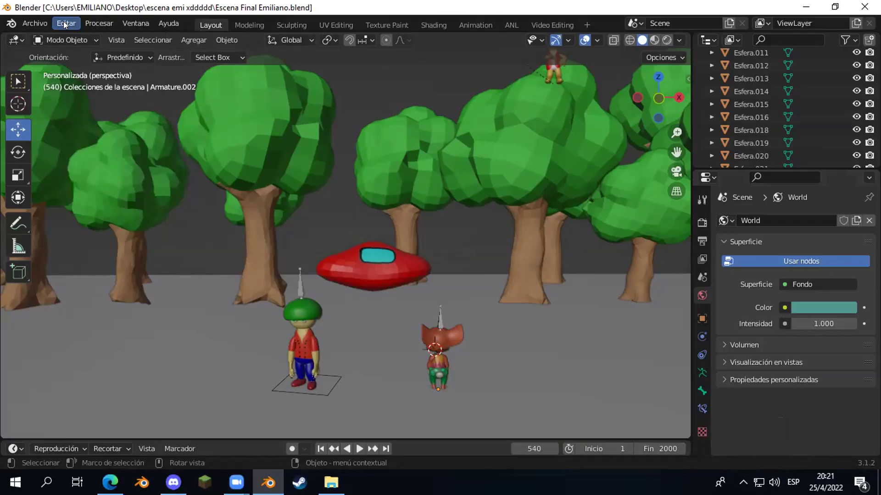
click(63, 21)
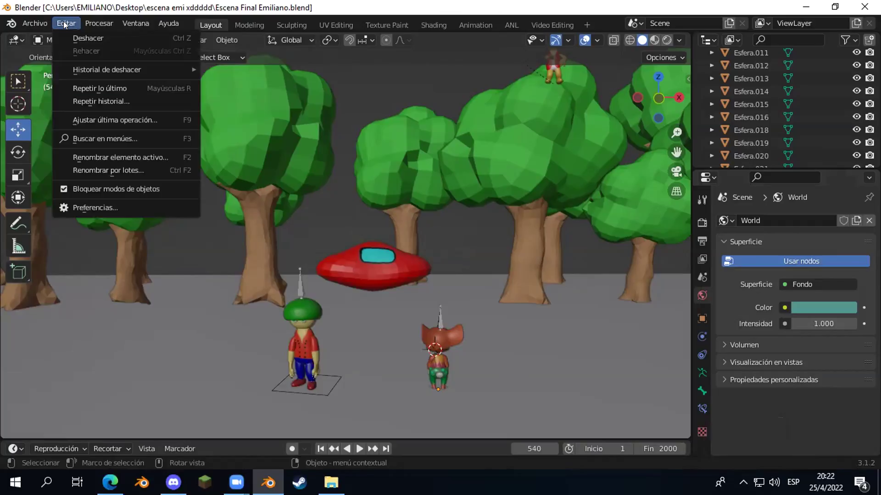
click(85, 207)
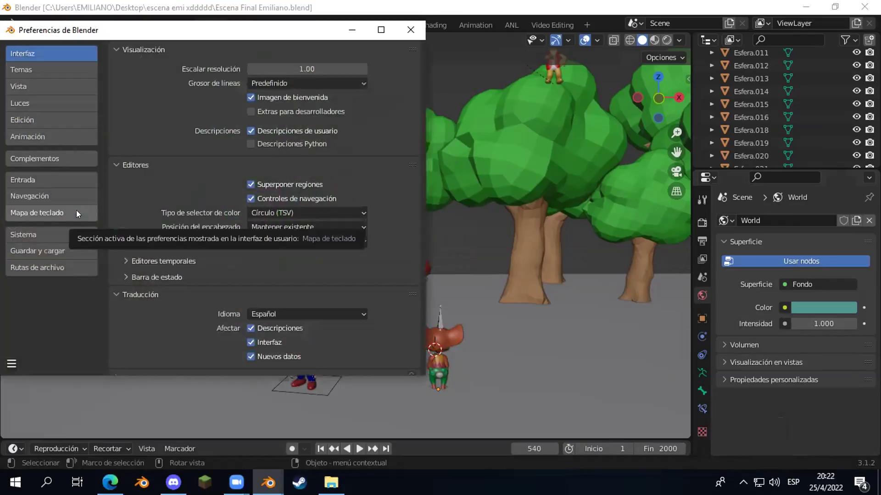
click(26, 231)
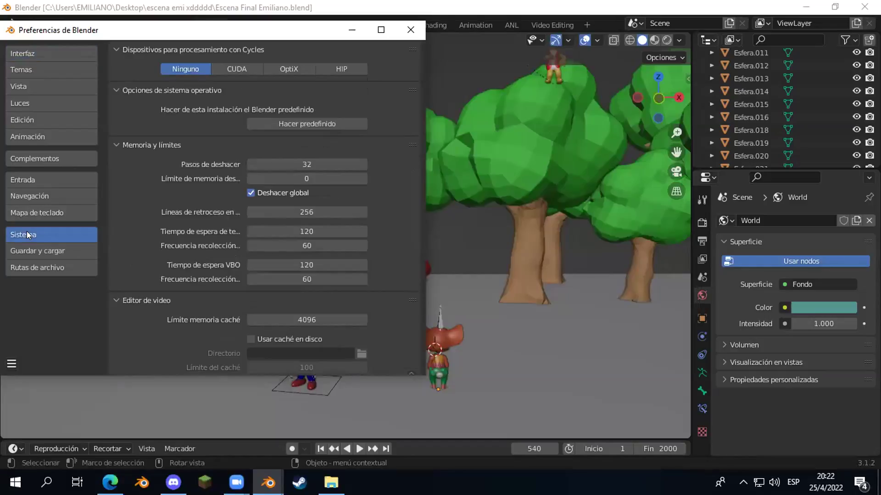
click(250, 66)
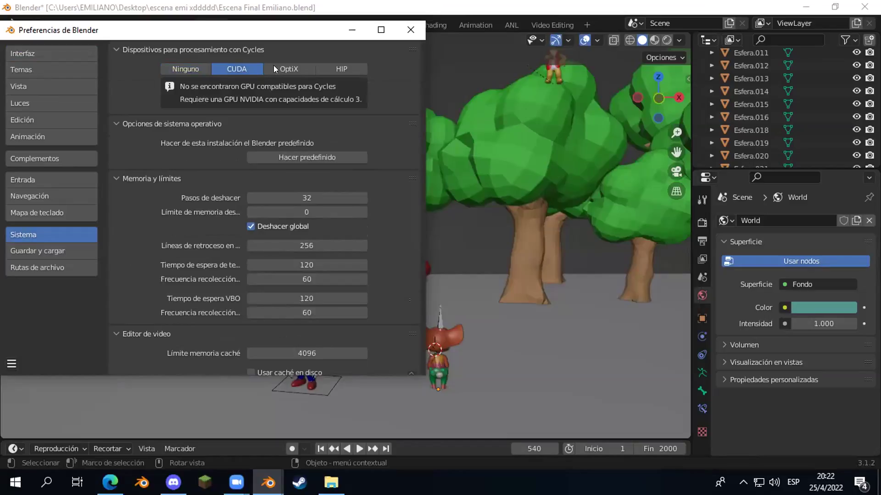
click(268, 68)
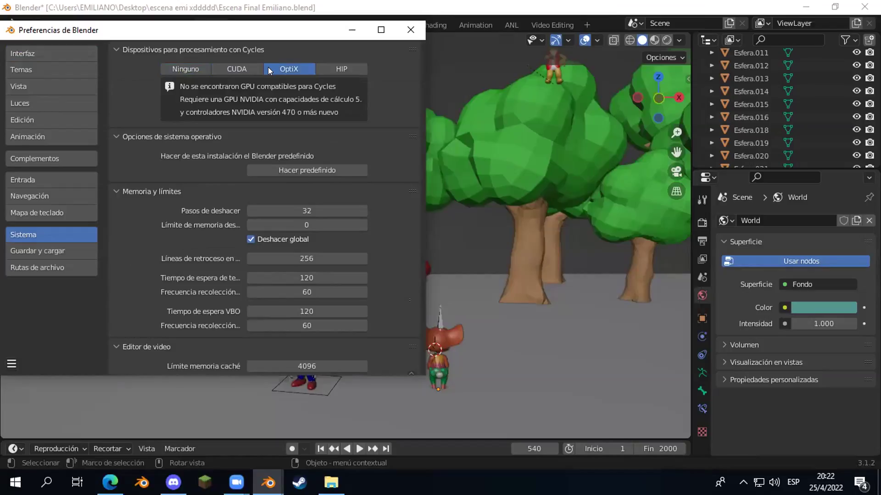
click(179, 66)
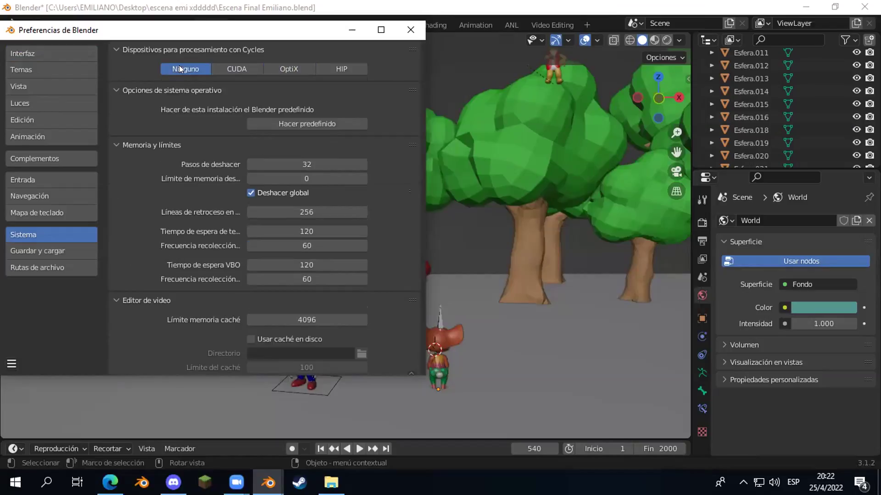
click(404, 29)
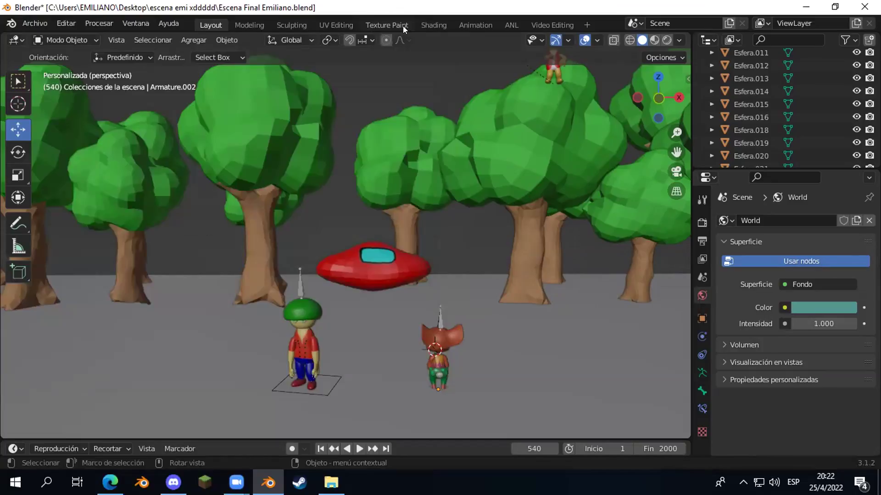
- Check the scene's render engine and sampling settings and return to the world background settings
click(700, 222)
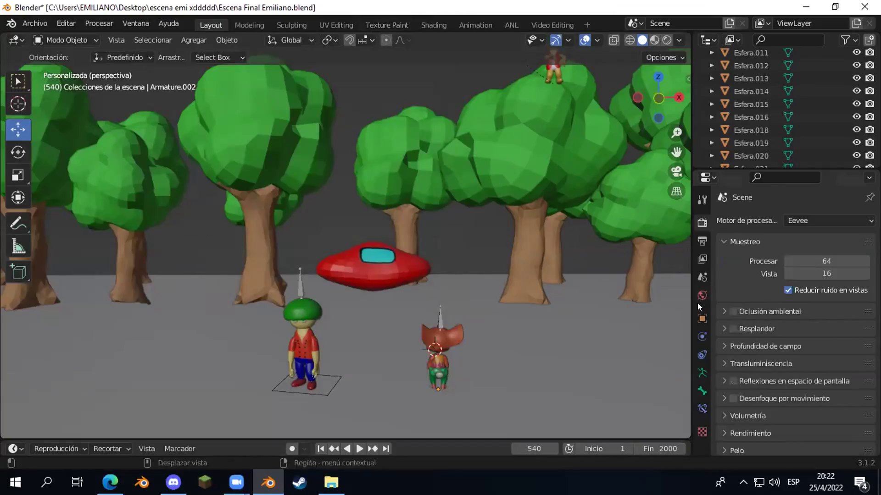
click(700, 296)
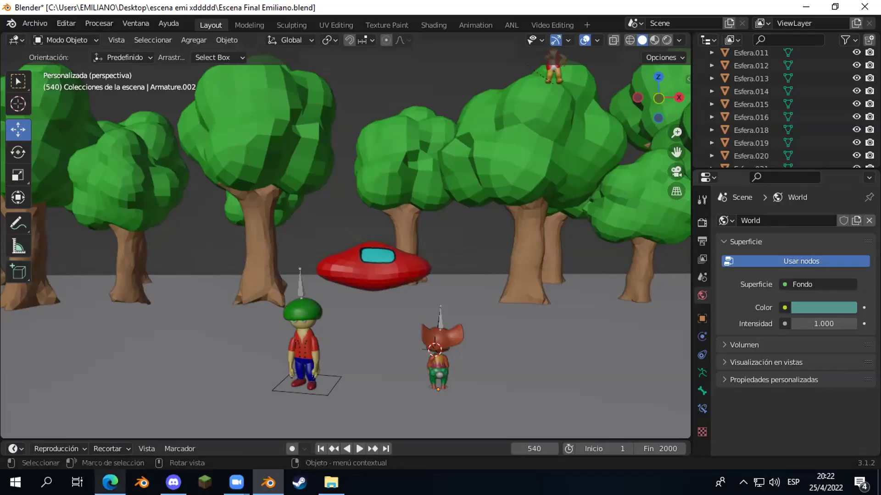
- Switch to the web browser and enter the address polygevem.com in a new tab
click(110, 482)
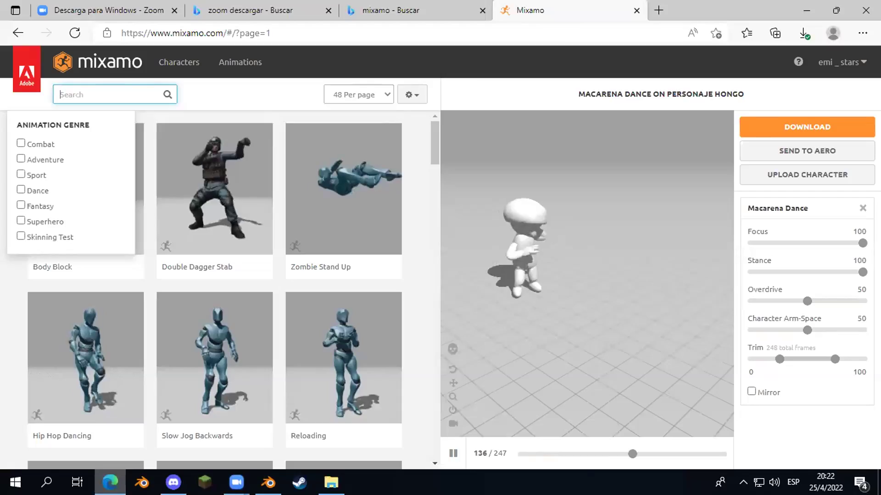
key(alt+Tab)
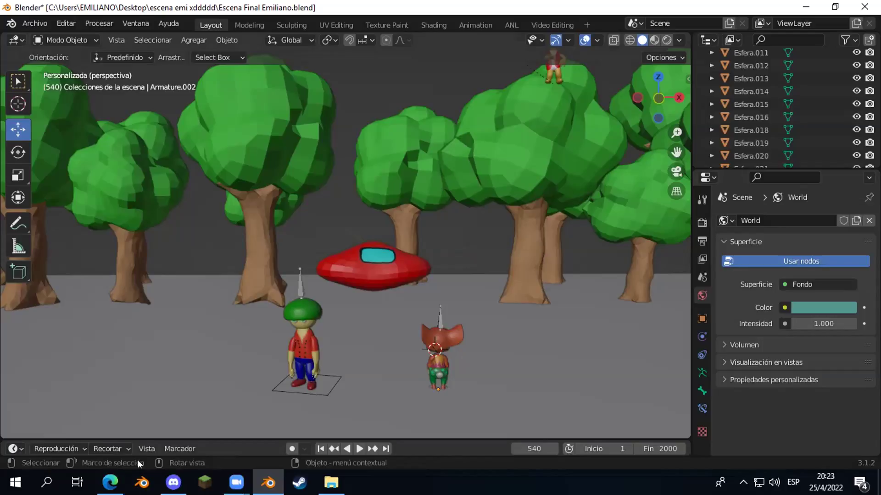
click(110, 482)
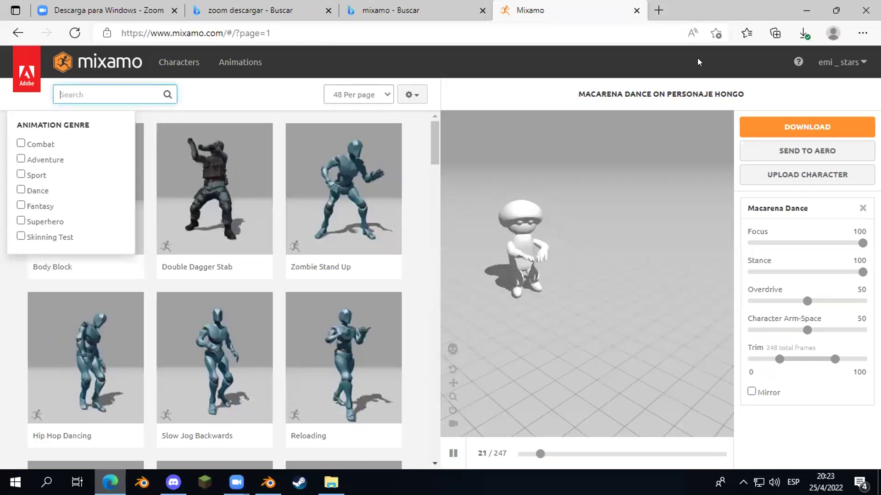
click(658, 10)
text(poligevem)
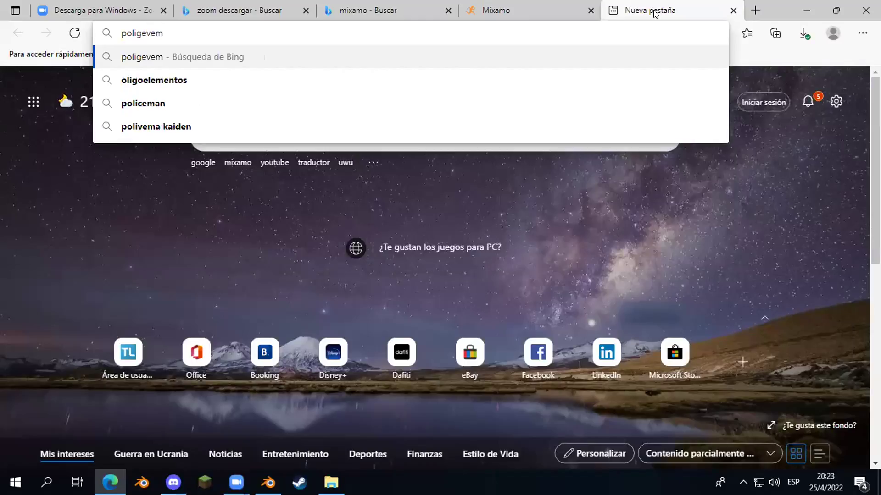
text(.co)
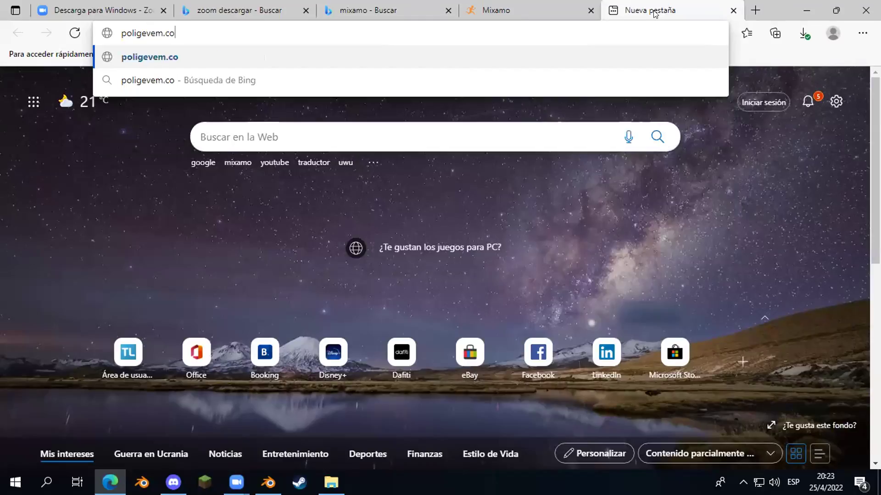
text(m)
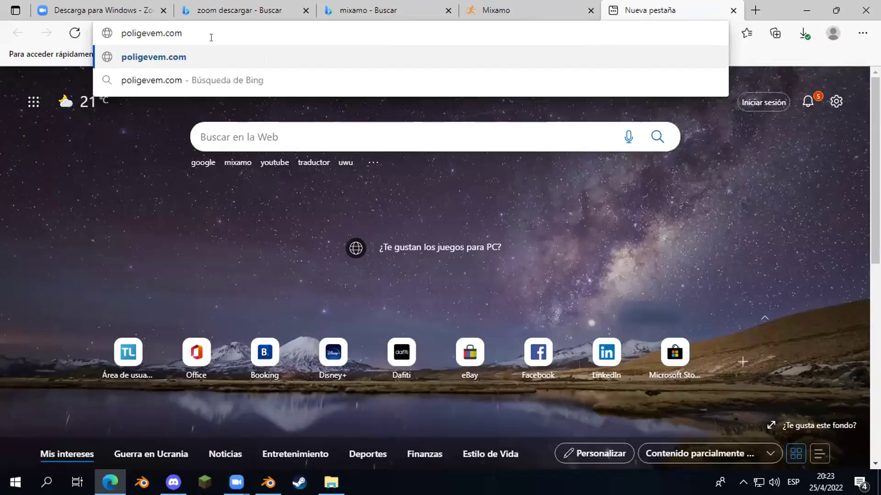
key(BackSpace)
text(y)
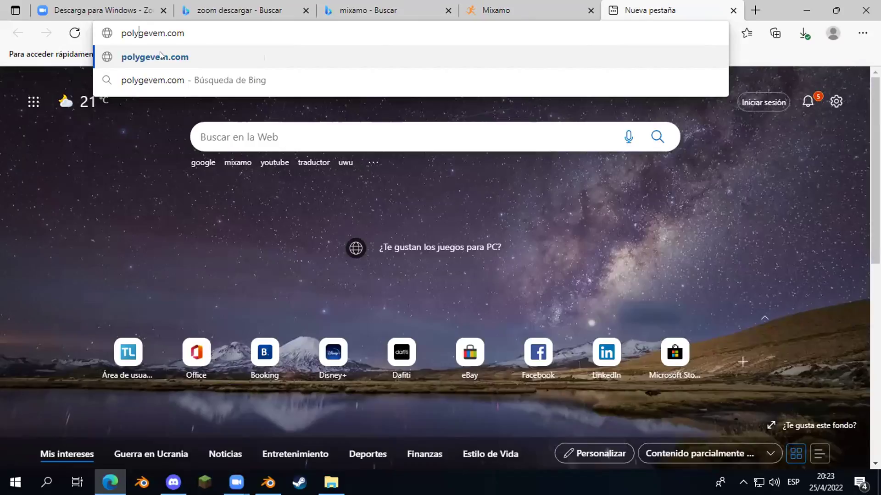
- Correct the address entry to polyhaven and run it as a web search
double_click(181, 32)
key(BackSpace)
key(BackSpace)
key(BackSpace)
key(BackSpace)
key(BackSpace)
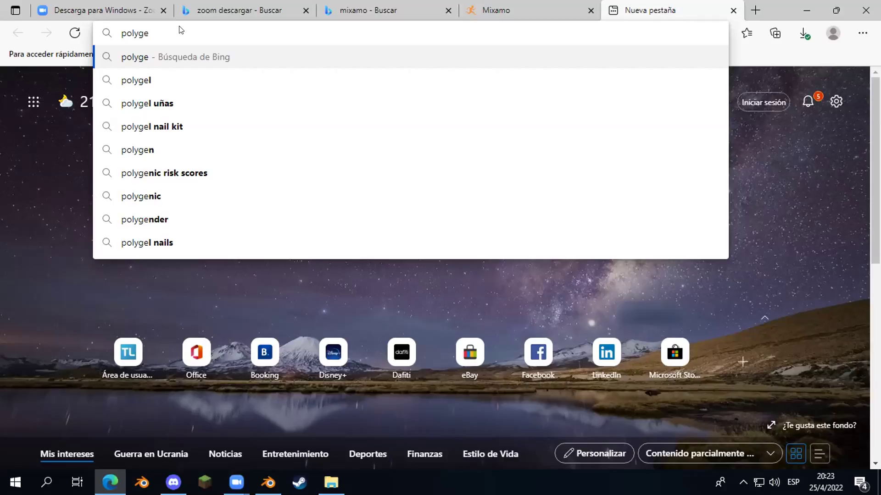
key(BackSpace)
key(BackSpace)
text(haven)
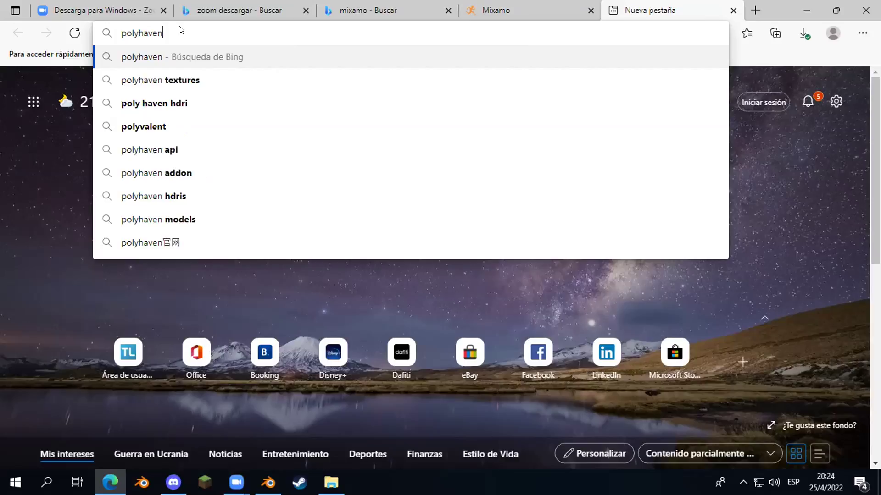
key(Return)
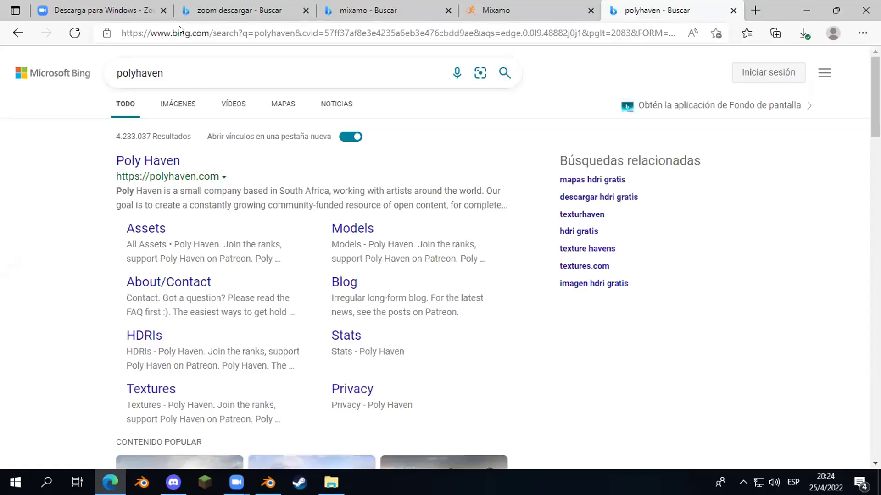
- Open Poly Haven's HDRIs page from the search results and browse the list of environments
click(142, 336)
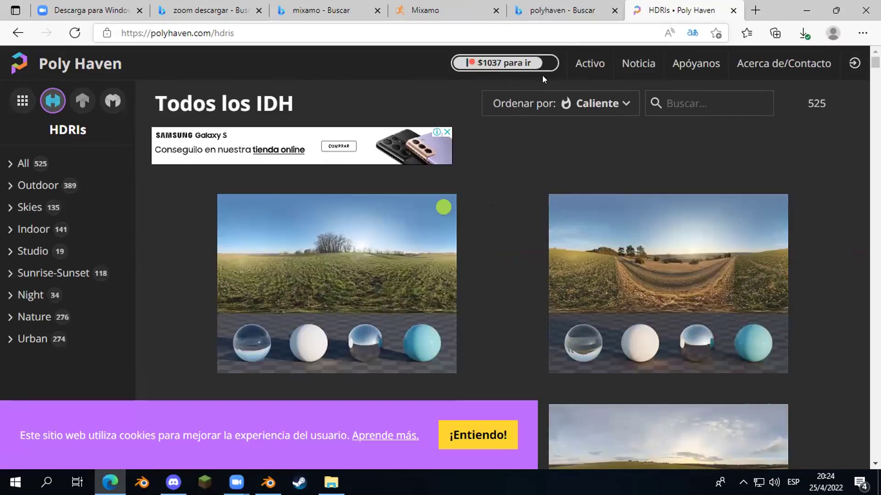
scroll(560, 126, down, 3)
scroll(560, 127, down, 3)
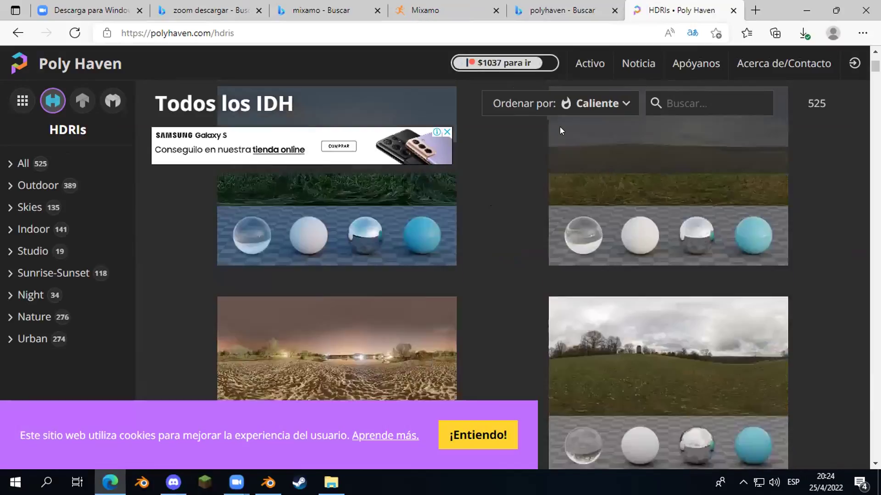
scroll(562, 46, down, 3)
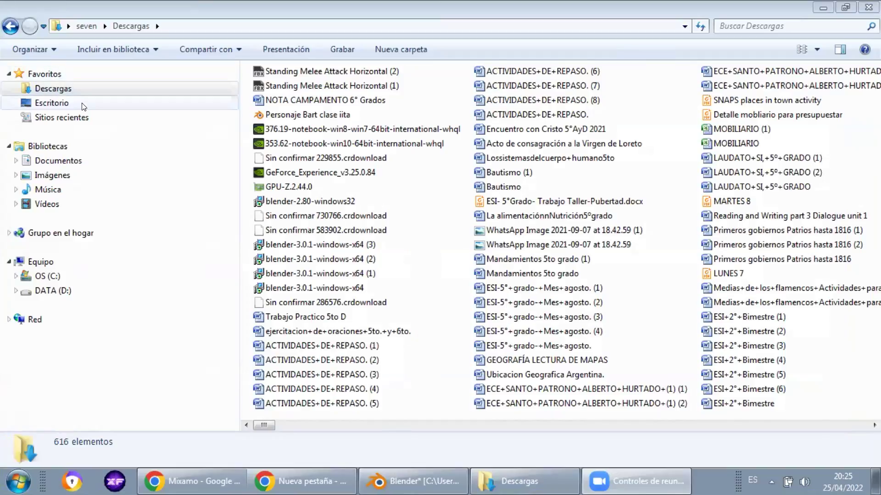
- Cut the file Standing Melee Attack Horizontal (1) from the Descargas folder
click(292, 87)
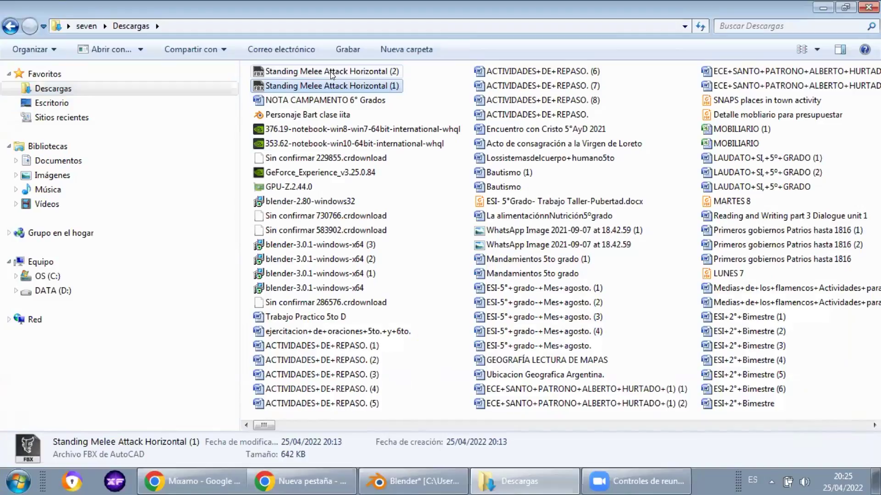
right_click(311, 85)
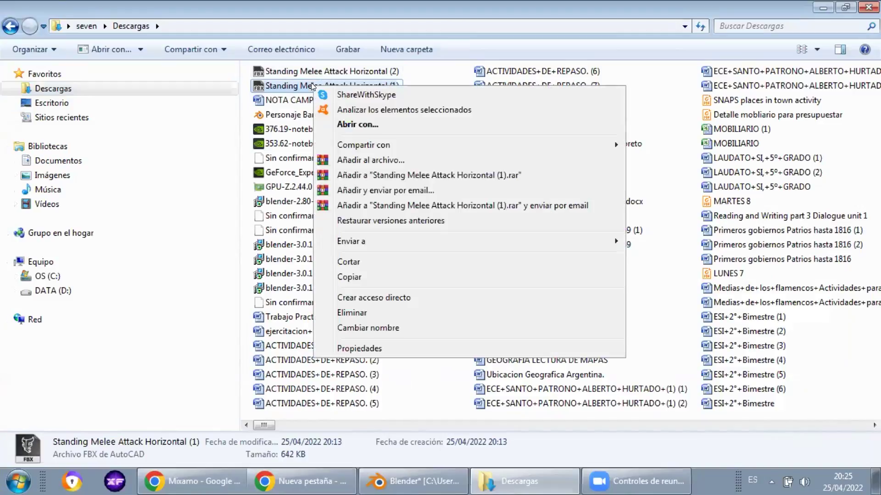
click(354, 262)
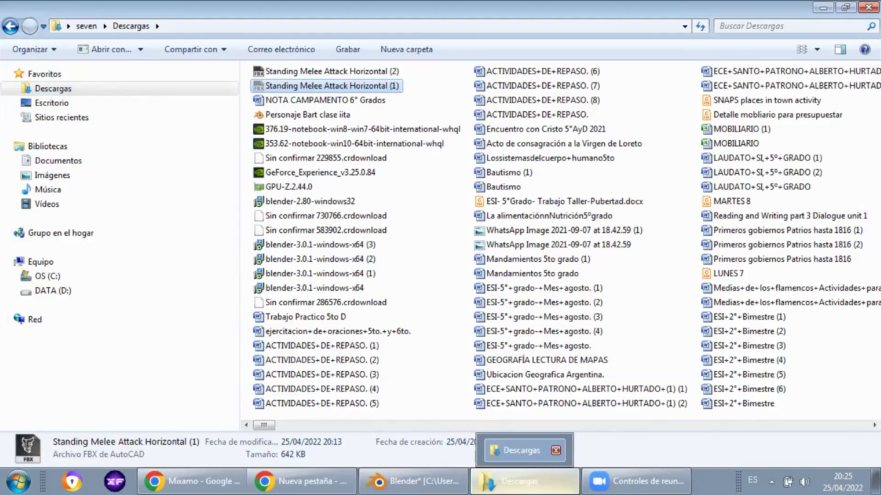
- Minimize the open windows, open the Mixamo folder inside Escena de blender on the desktop, and select the Standing Melee Attack Horizontal file
click(507, 479)
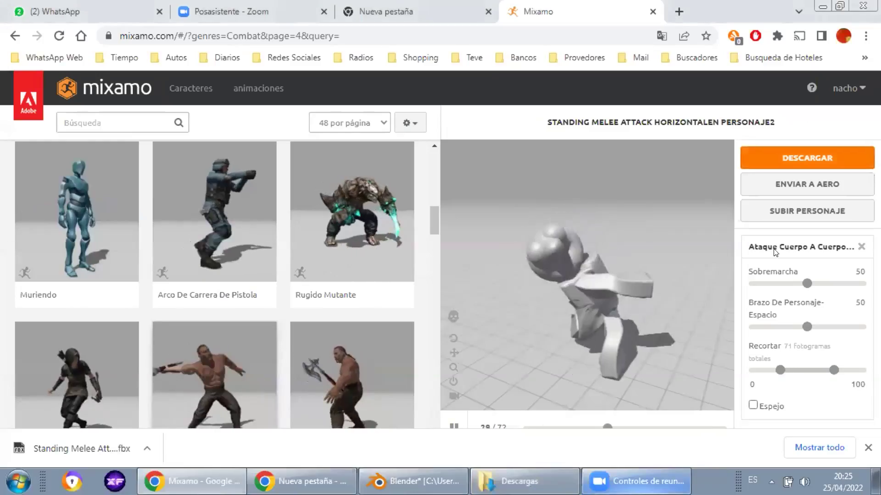
click(822, 7)
click(821, 7)
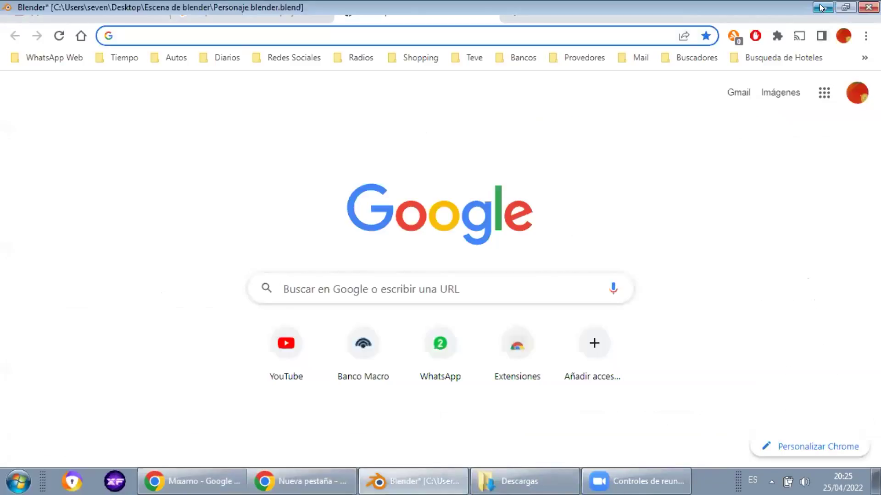
click(821, 7)
double_click(24, 48)
double_click(281, 89)
right_click(301, 198)
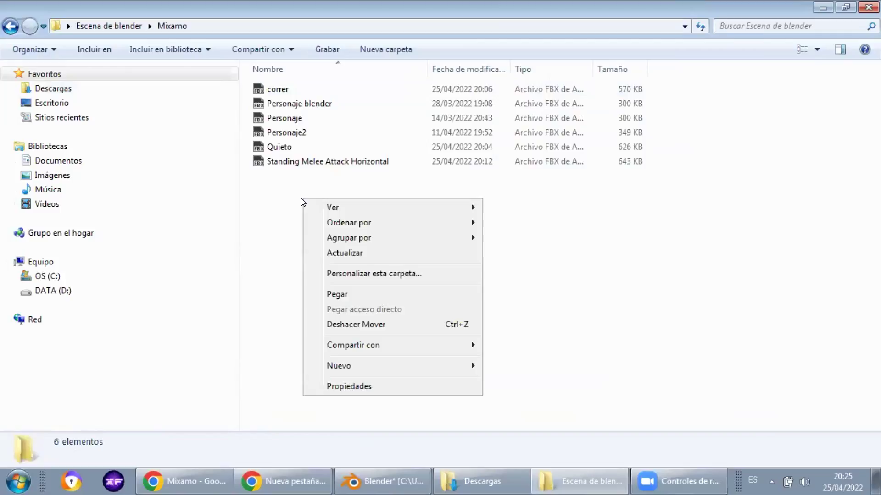
click(331, 160)
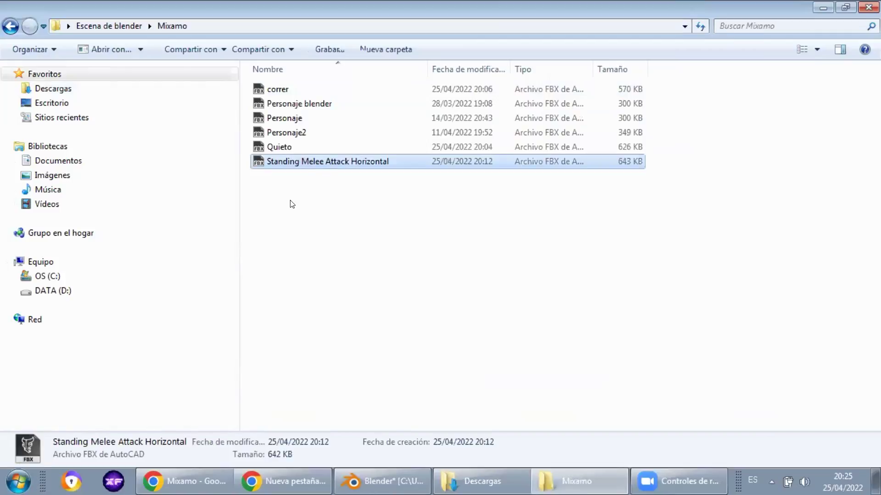
- Close the folder window and reopen the Mixamo folder from Escena de blender on the desktop
click(868, 7)
click(17, 40)
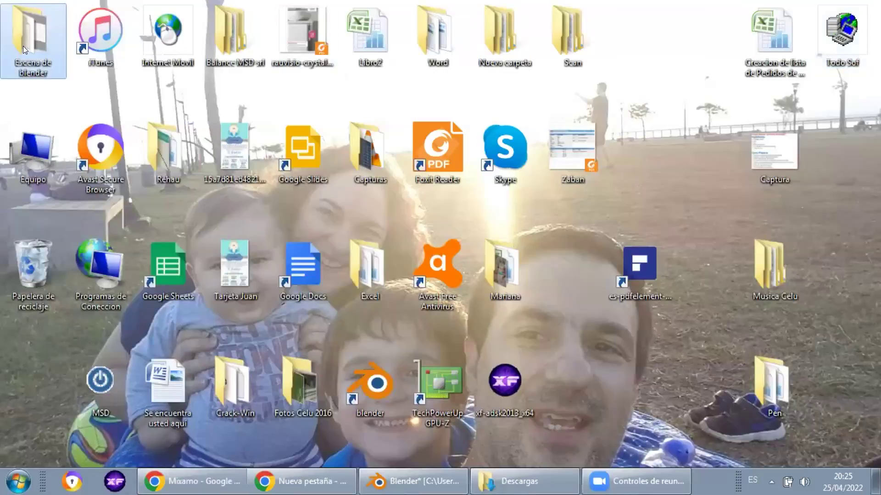
double_click(23, 45)
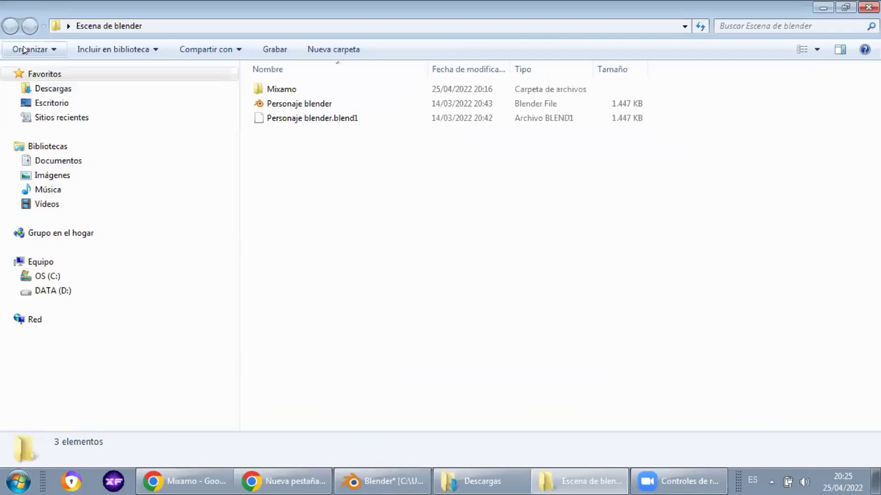
double_click(282, 90)
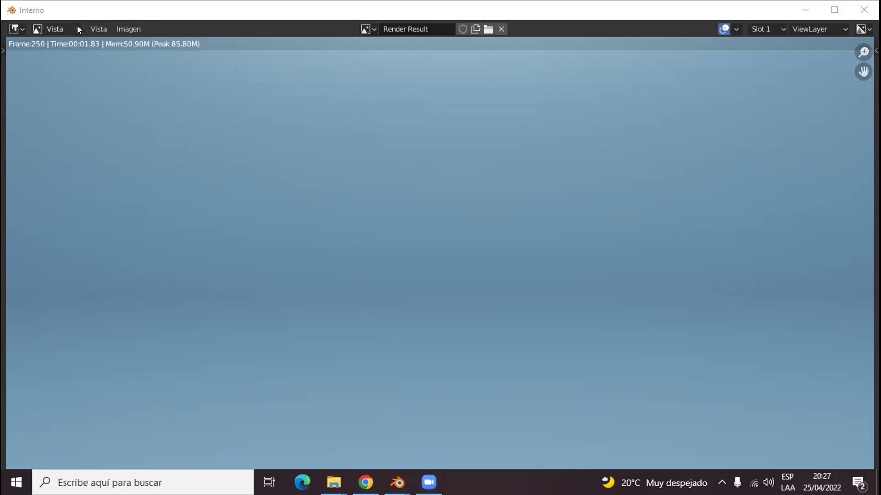
- Close the render result, play back the rendered airplane animation, and close the playback window
click(866, 10)
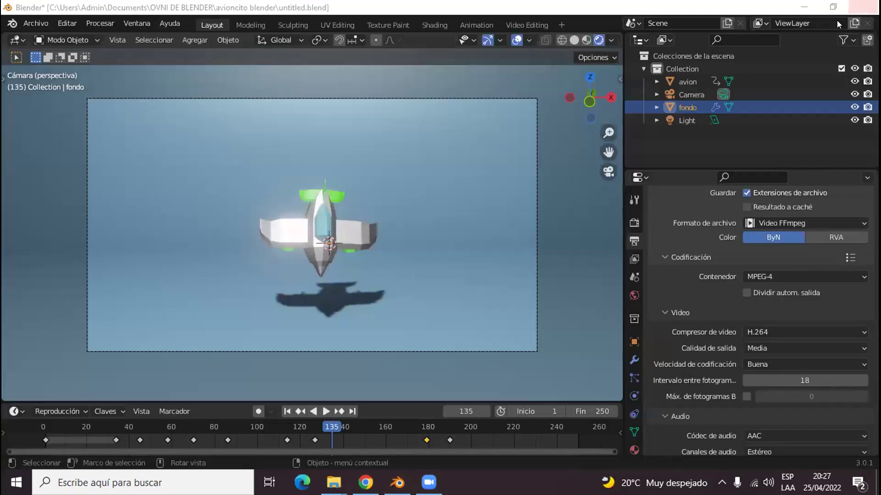
click(101, 23)
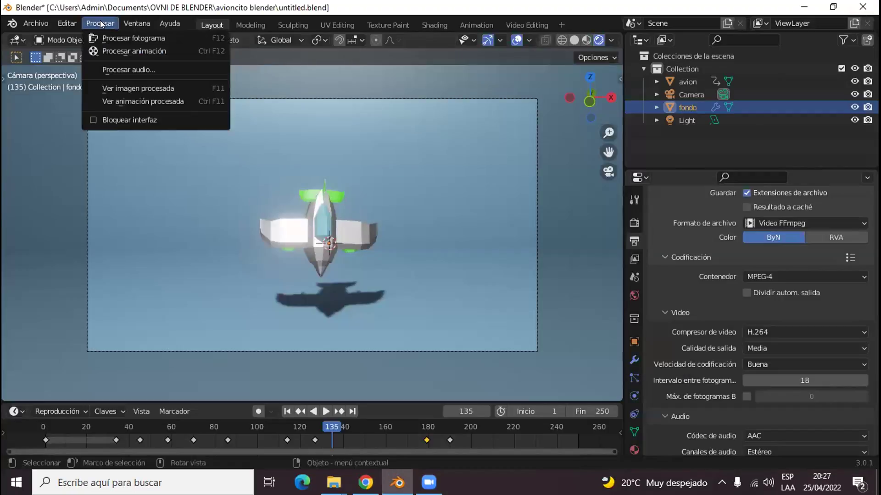
click(149, 99)
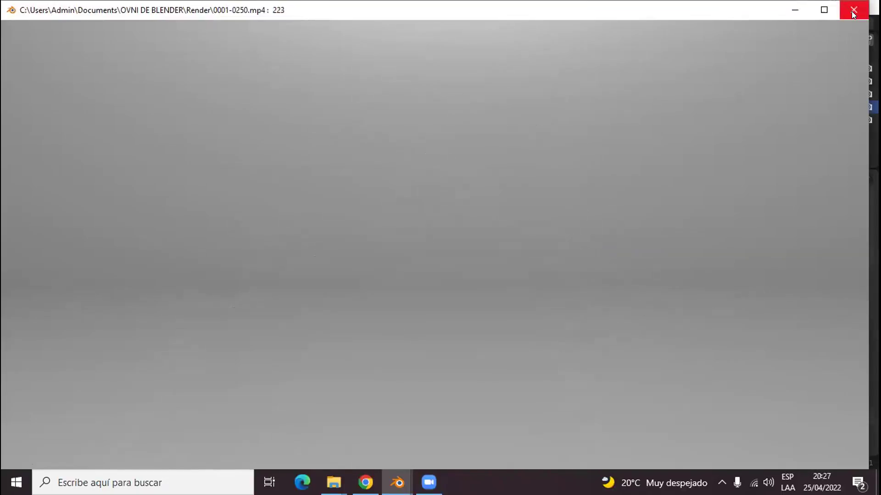
click(851, 11)
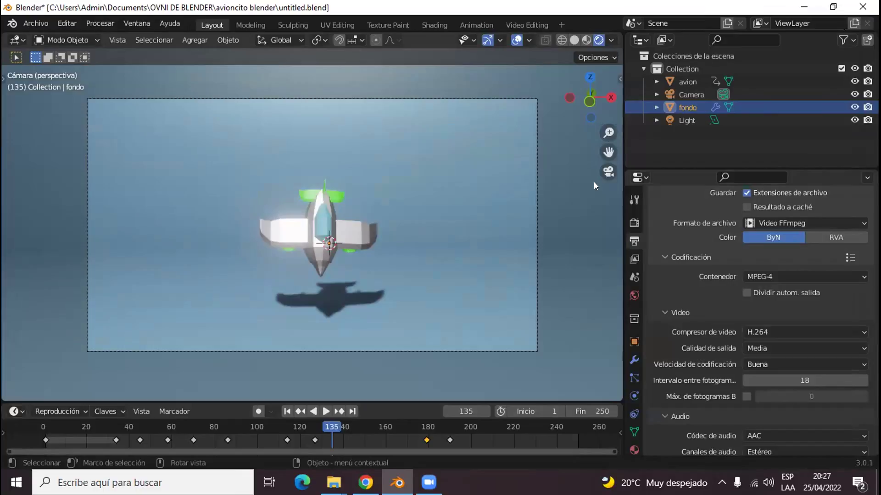
- Set the output color mode of the FFmpeg video to RVA
click(818, 235)
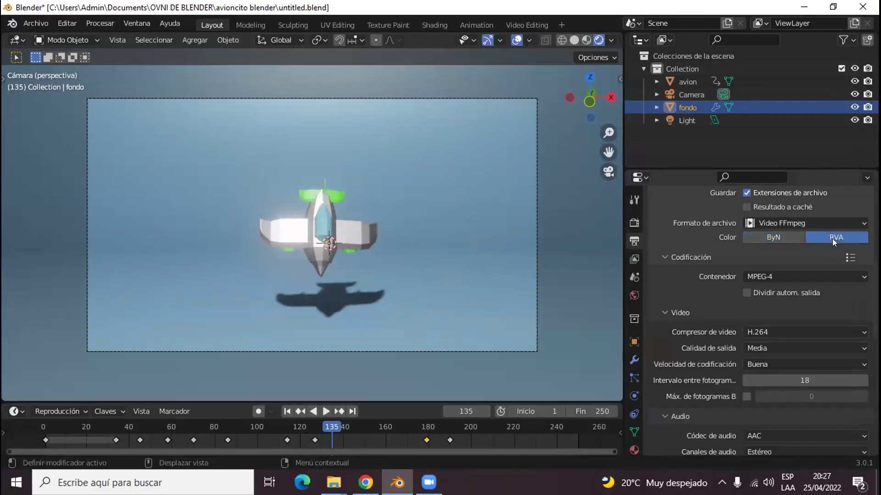
click(789, 239)
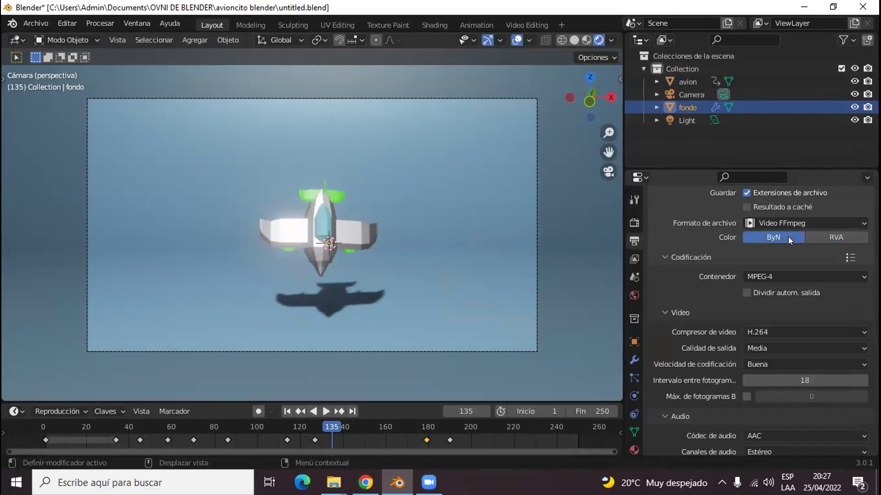
click(826, 236)
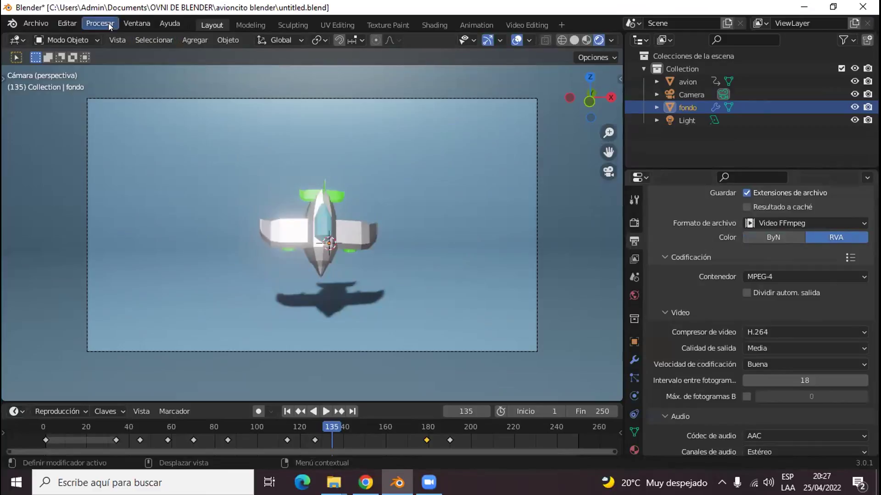
- Switch to the Sonidos window in File Explorer and open the Render folder inside OVNI DE BLENDER
mouse_move(333, 482)
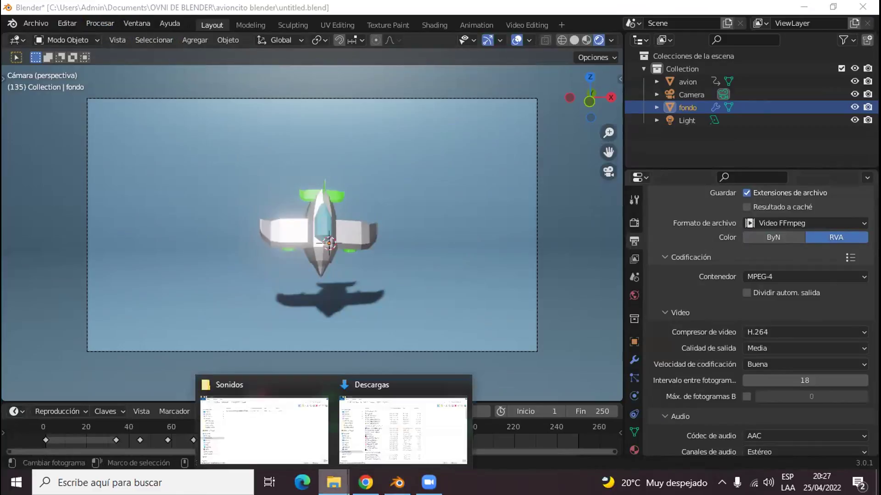
click(316, 437)
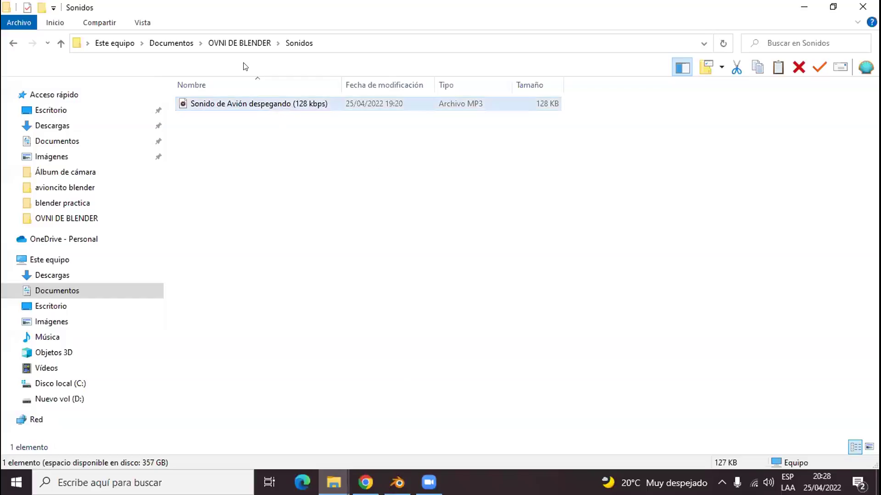
click(220, 44)
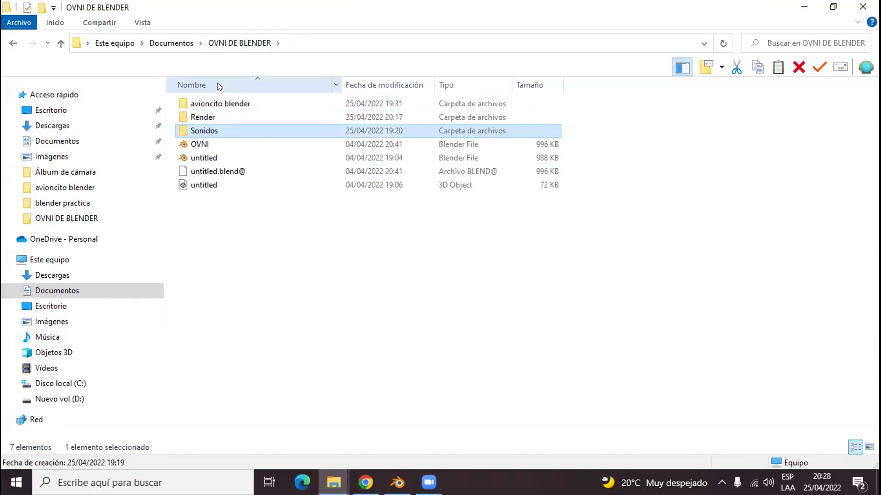
double_click(202, 116)
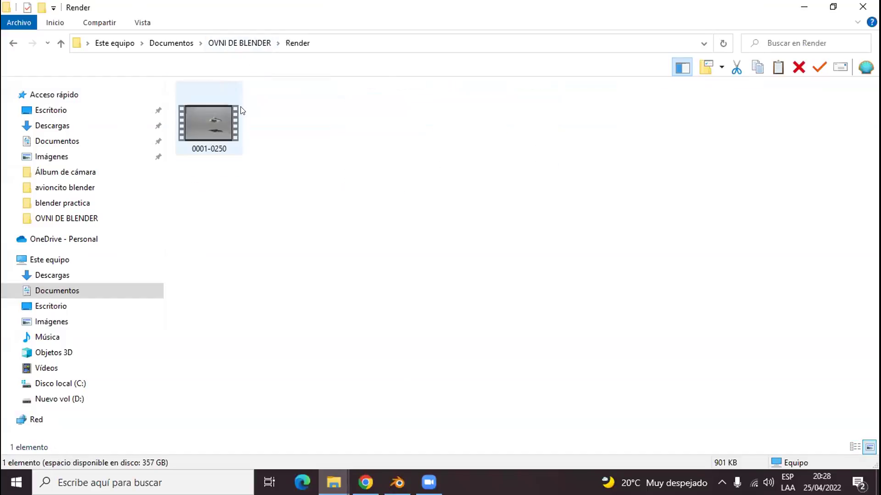
- Rename the rendered video 0001-0250 as Animacion avion Blanco y negro
click(209, 148)
click(222, 145)
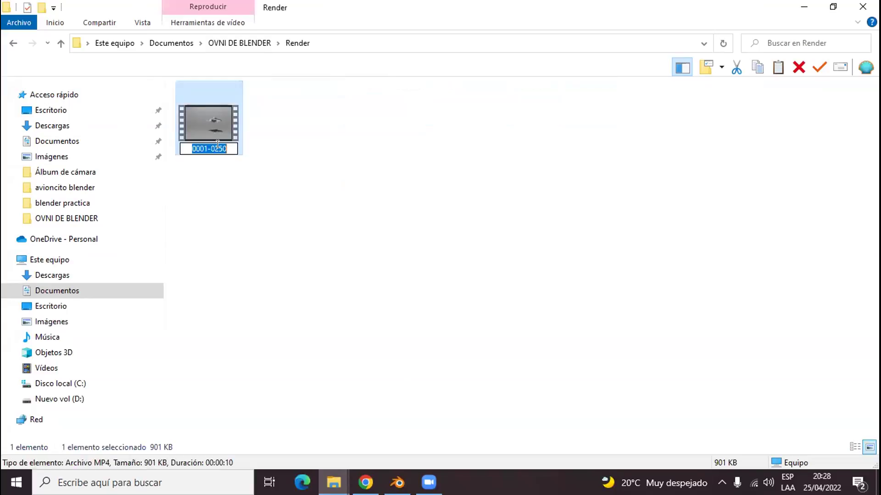
text(Ani)
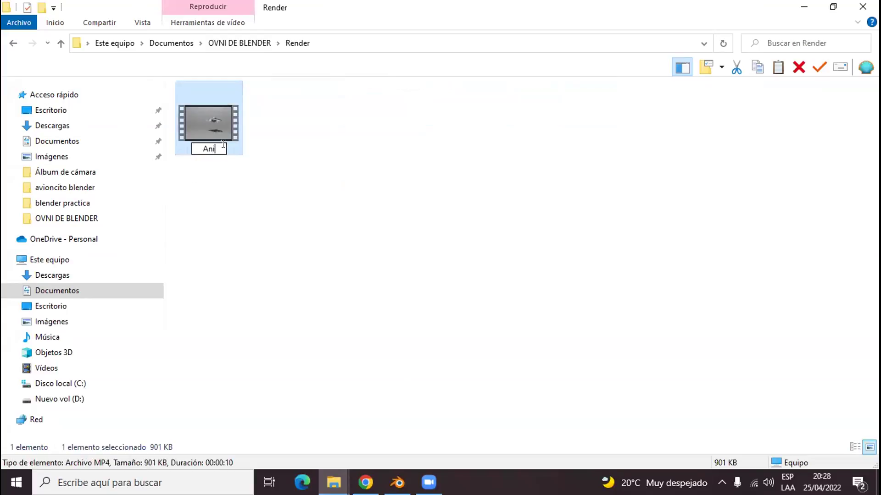
text(macion avio)
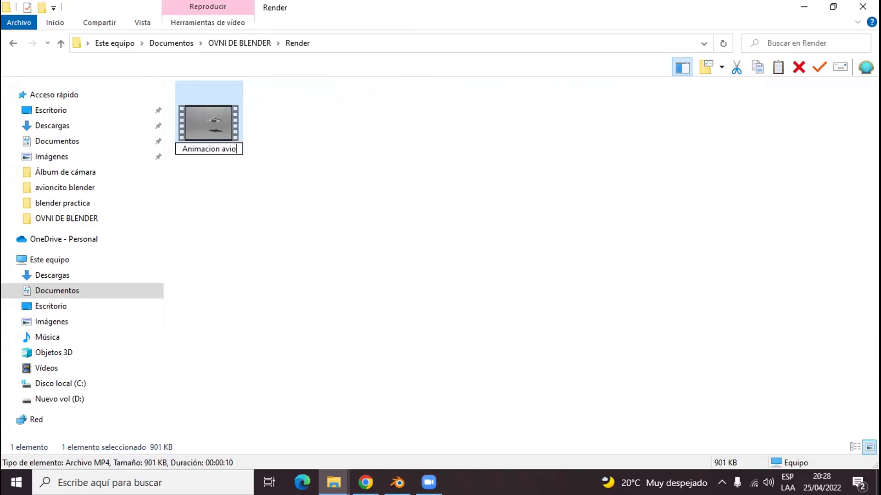
text(n Blanco )
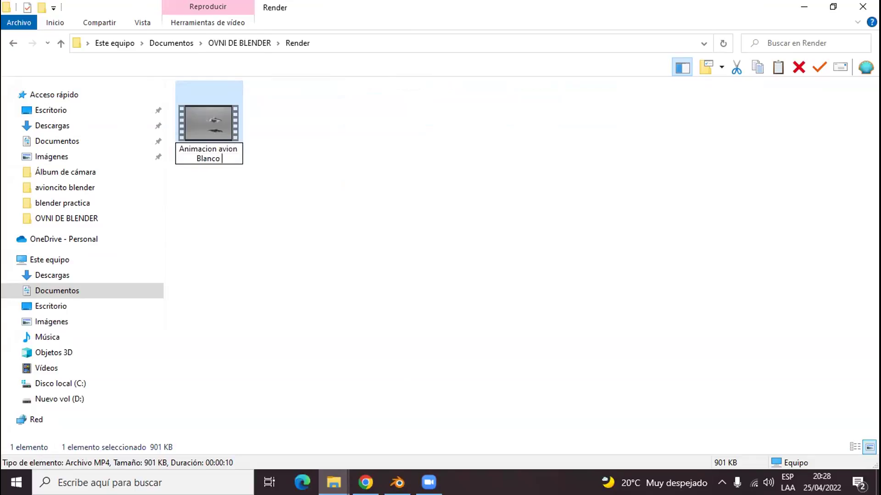
text(y negro)
key(Return)
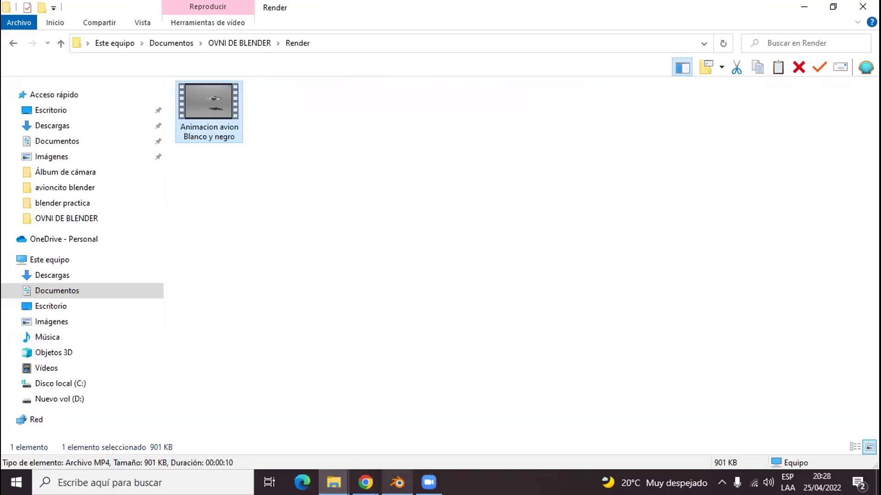
- Return to Blender and start rendering the airplane animation
click(398, 482)
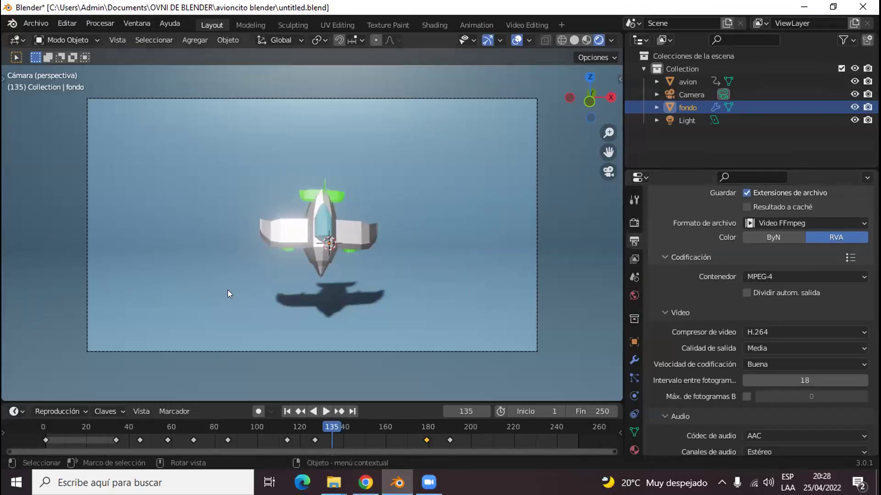
click(67, 23)
mouse_move(100, 23)
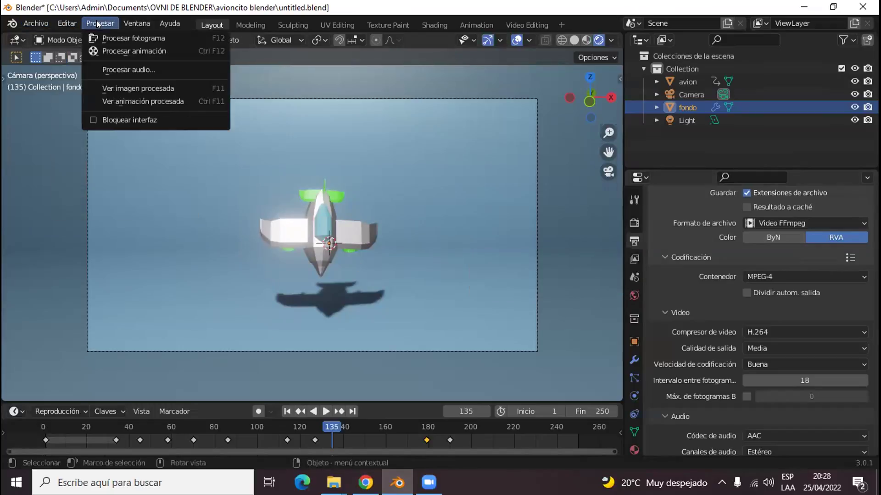
click(109, 51)
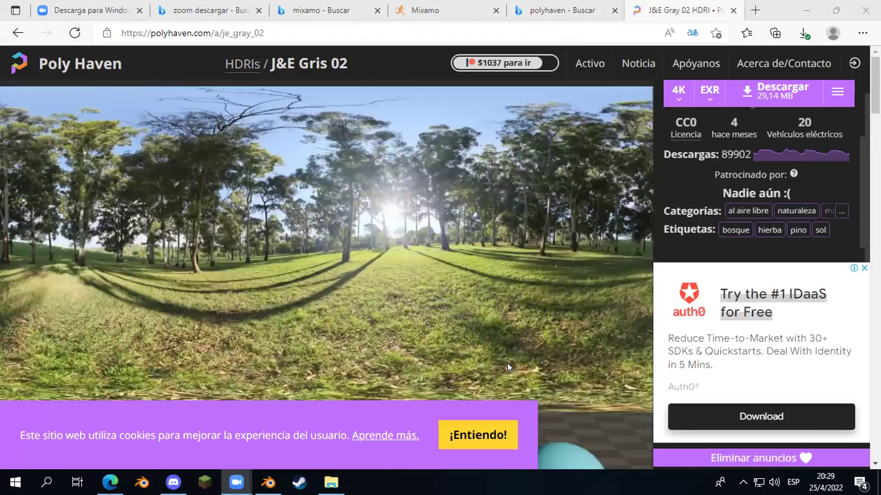
- Try to change the download resolution on the J&E Gray 02 HDRI page, and close that page
click(678, 91)
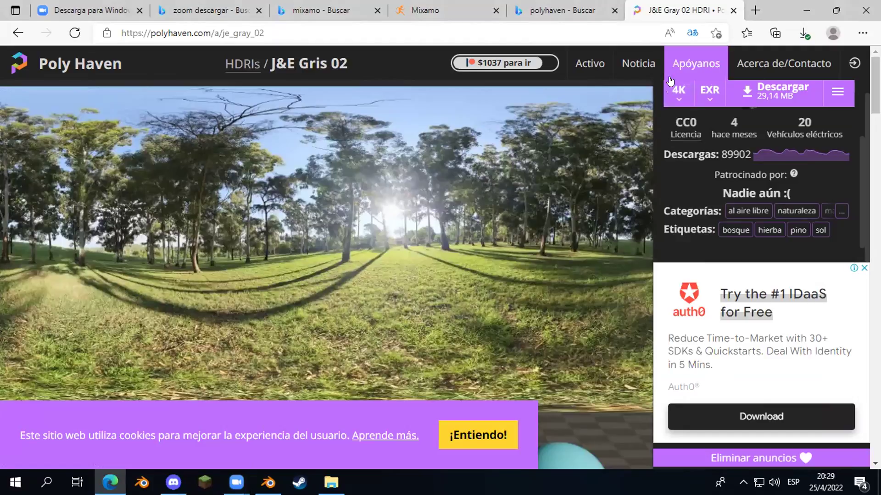
click(678, 90)
click(678, 146)
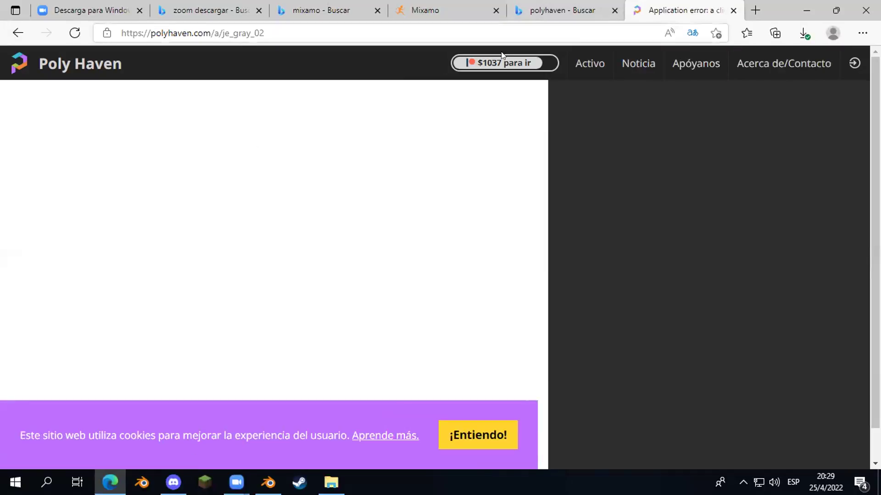
click(733, 11)
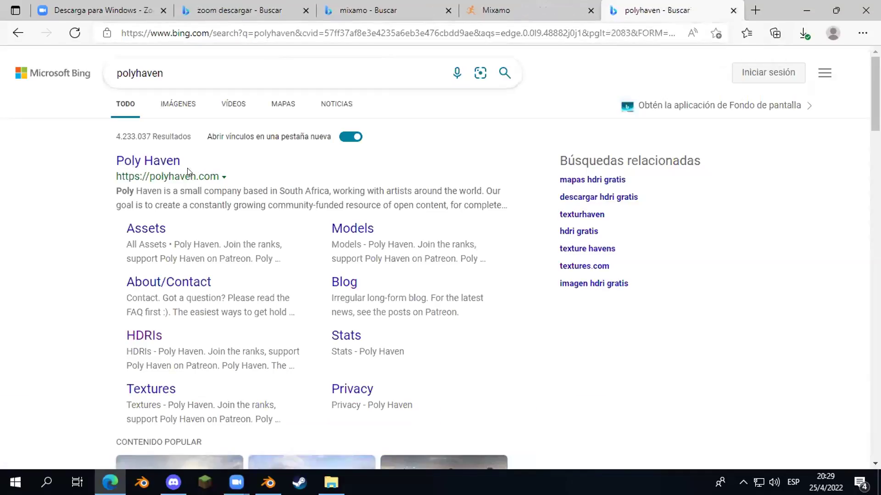
- Open Poly Haven from the search results and go to its HDRIs collection
click(146, 162)
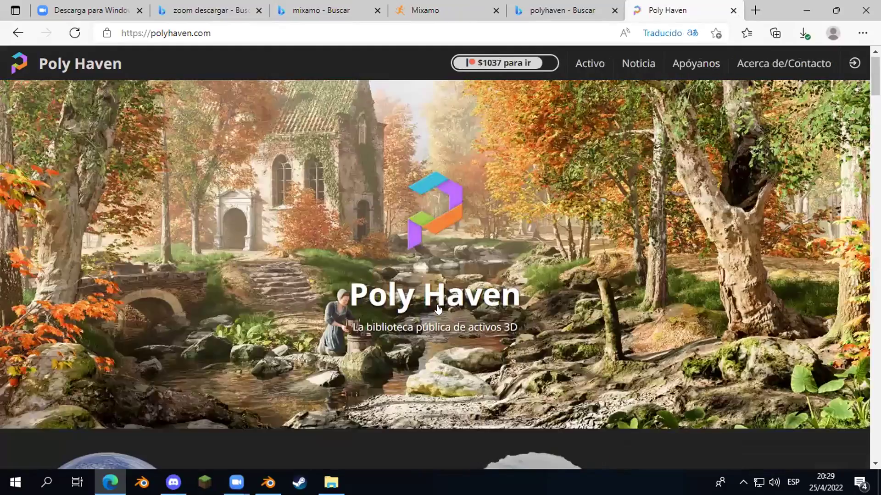
scroll(288, 273, down, 6)
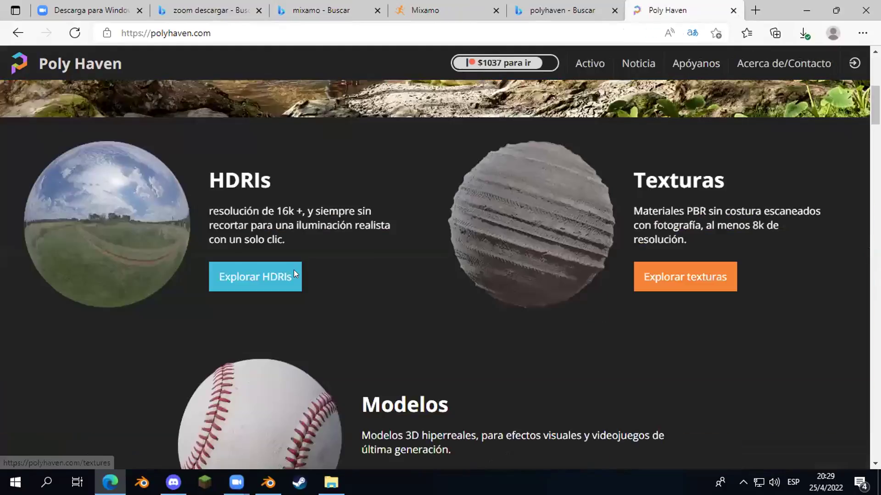
click(293, 275)
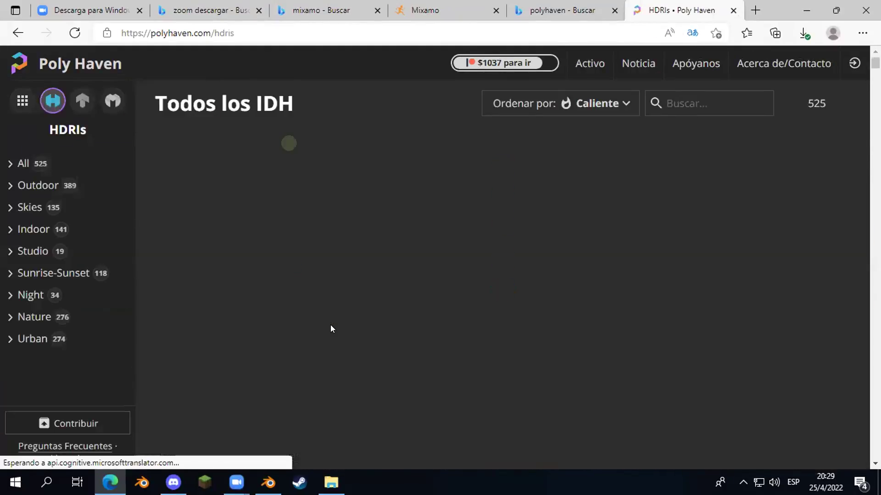
- Find the J&E Gray 02 forest HDRI in the collection and download it as a 2K EXR file
scroll(329, 329, down, 10)
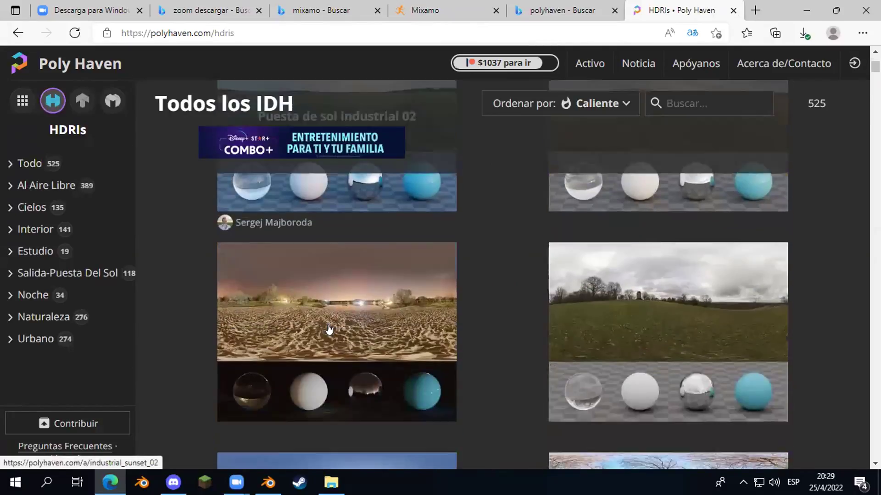
scroll(329, 330, down, 4)
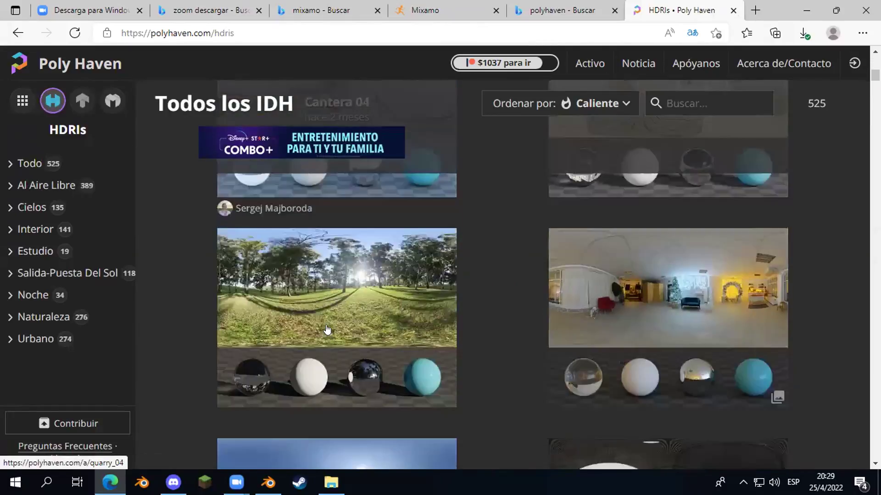
click(329, 330)
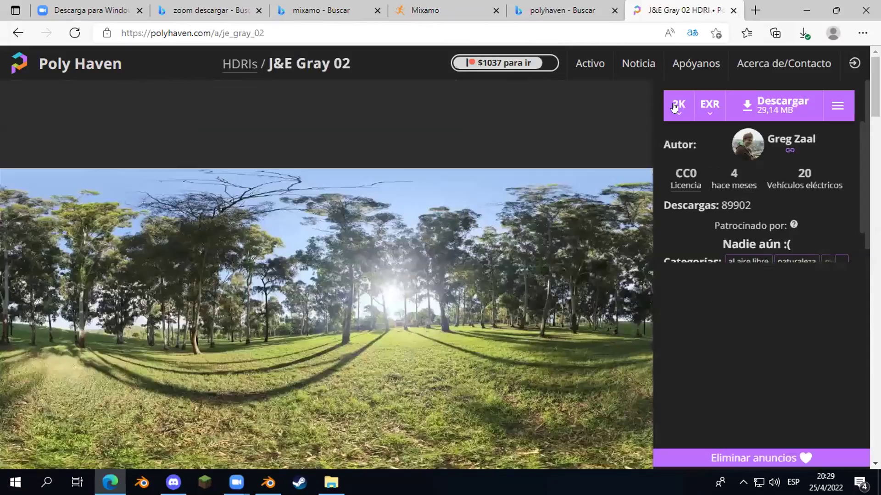
click(679, 104)
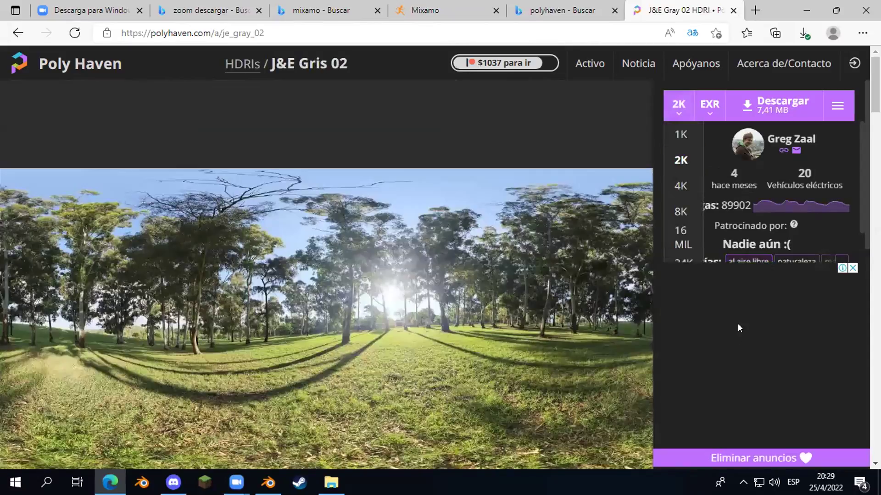
click(768, 97)
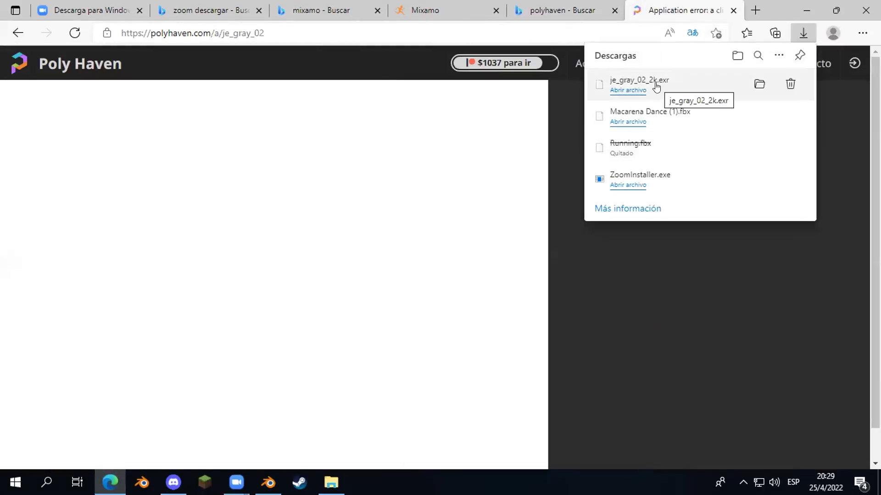
- Try to open the downloaded je_gray_02_2k.exr from the browser's downloads, and dismiss the app chooser
click(657, 88)
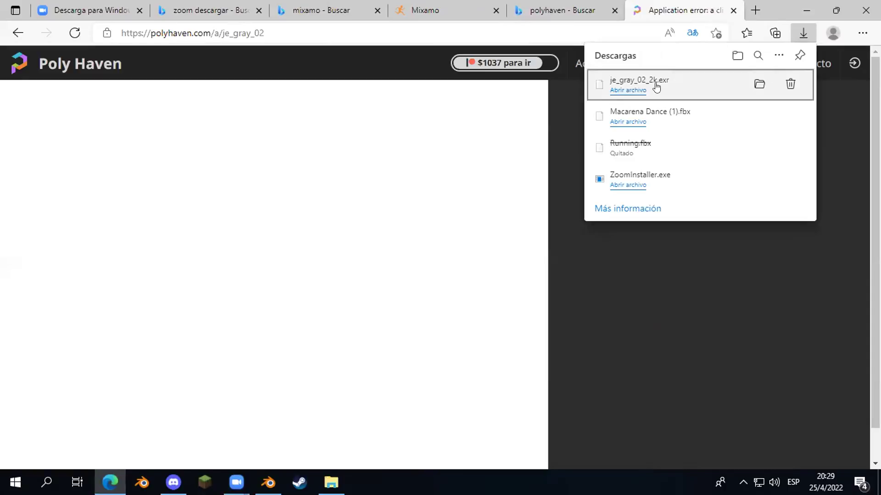
click(629, 90)
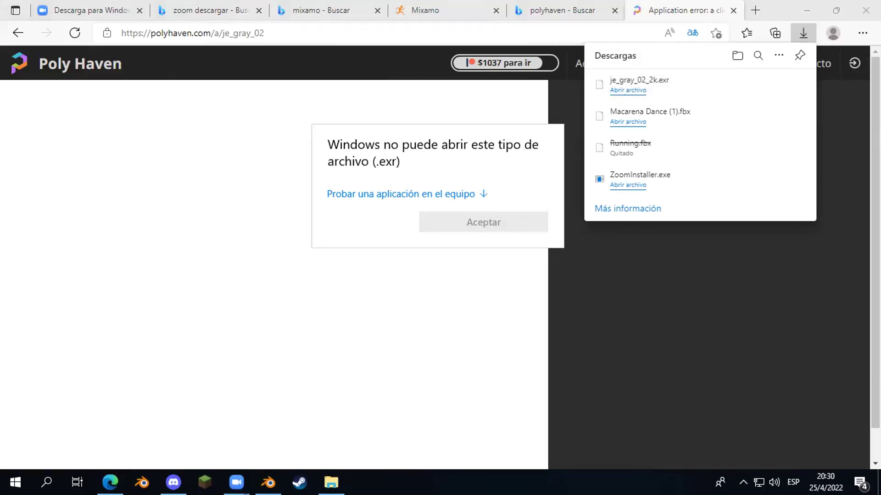
click(395, 347)
- Show the Descargas folder in File Explorer and try to open je_gray_02_2k.exr
click(331, 483)
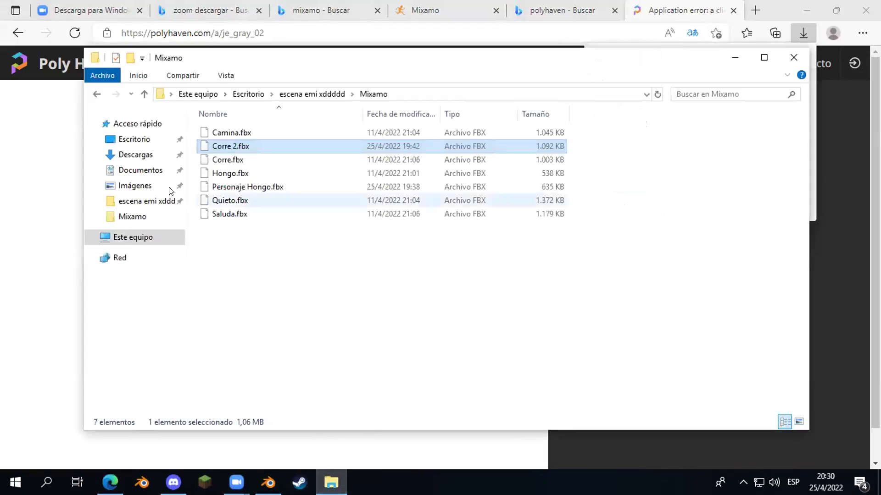
click(138, 156)
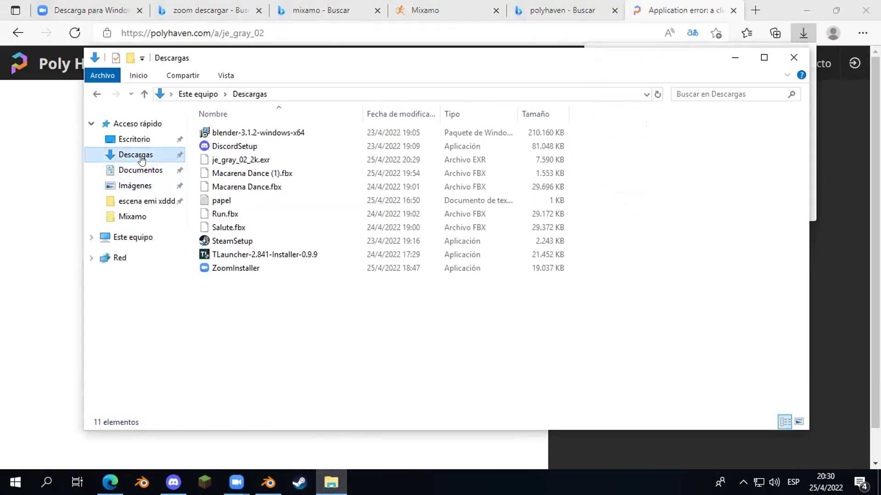
double_click(288, 160)
key(Escape)
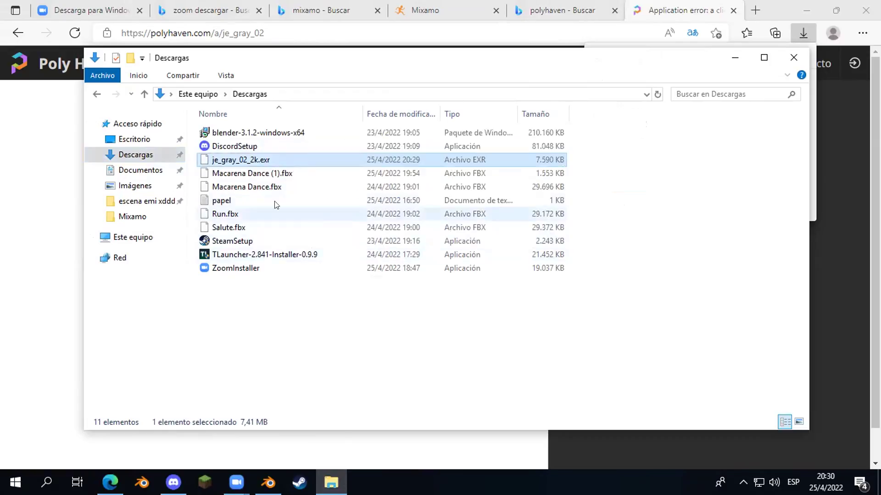
right_click(246, 162)
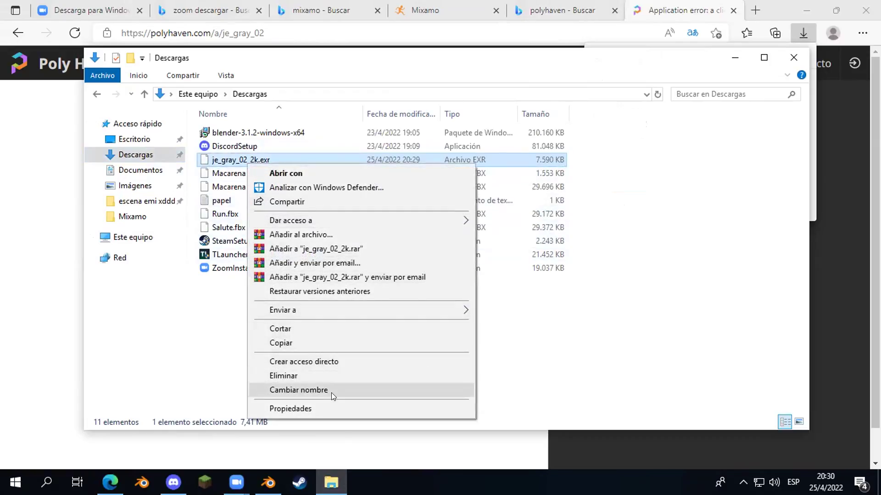
click(281, 213)
click(260, 162)
right_click(260, 162)
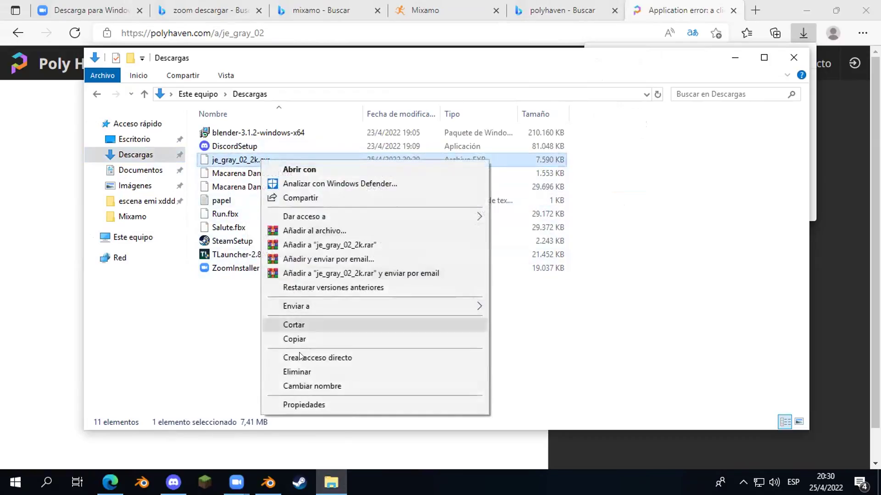
click(298, 387)
ctrl+click(233, 145)
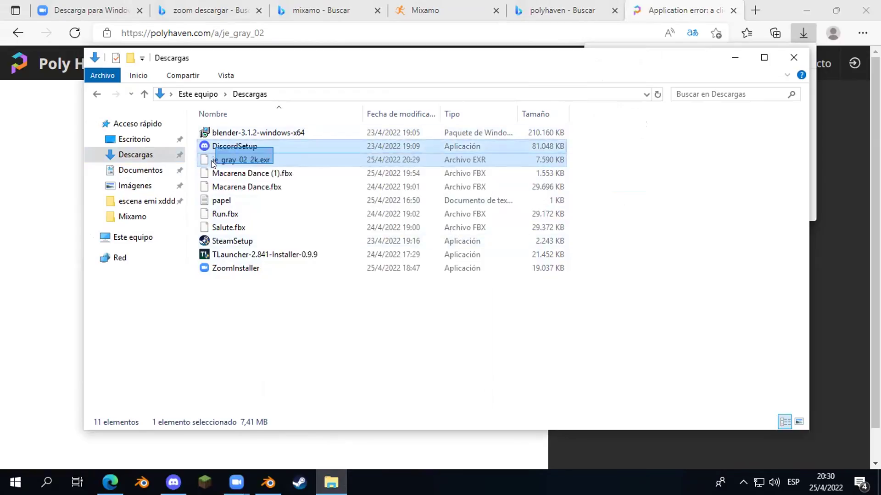
right_click(257, 160)
click(266, 389)
- Rename je_gray_02_2k.exr as fondo.exr and move it from Descargas to the pinned scene folder
click(240, 161)
right_click(240, 161)
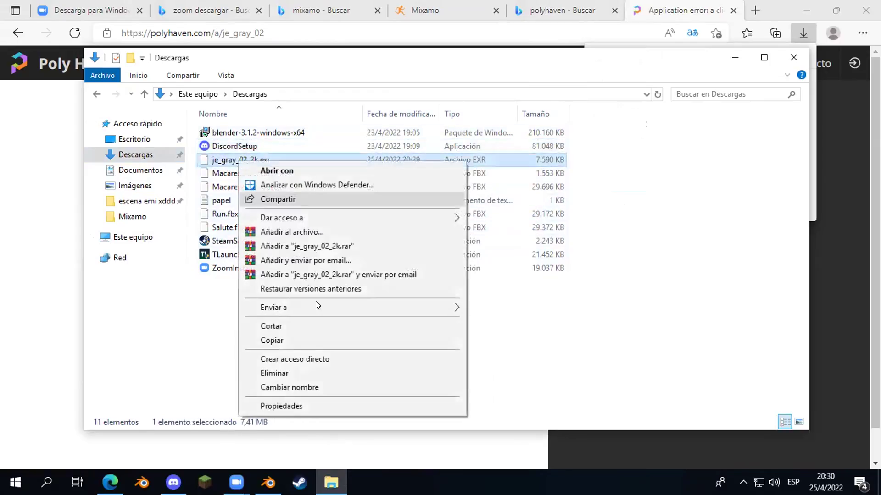
click(313, 387)
text(fondo.exr)
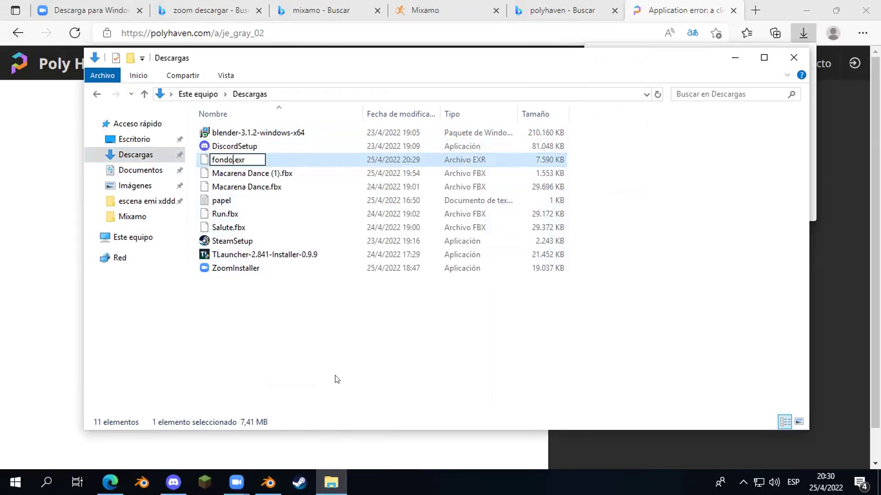
key(Return)
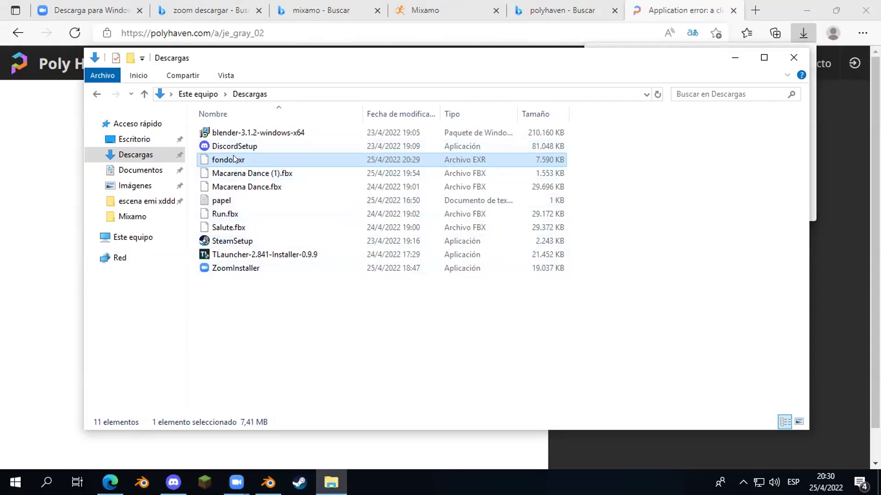
drag(232, 163, 158, 202)
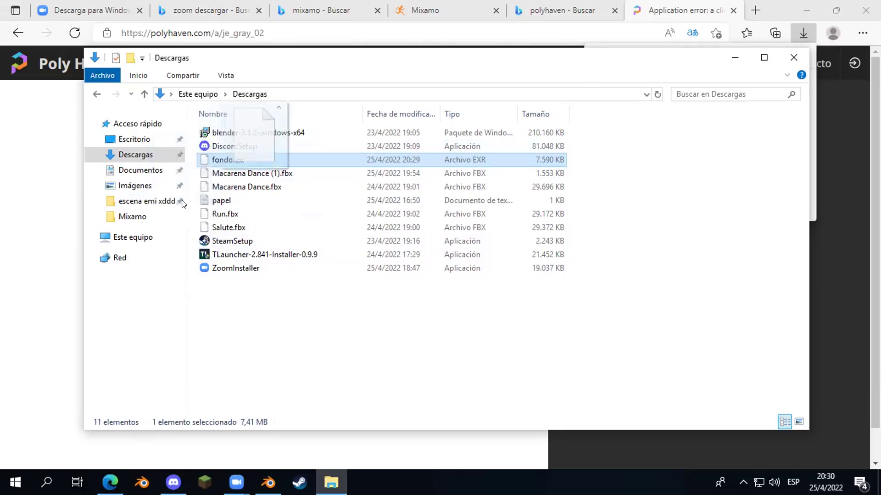
- Check the escena emi xddddd and Descargas folders to locate fondo.exr
click(160, 203)
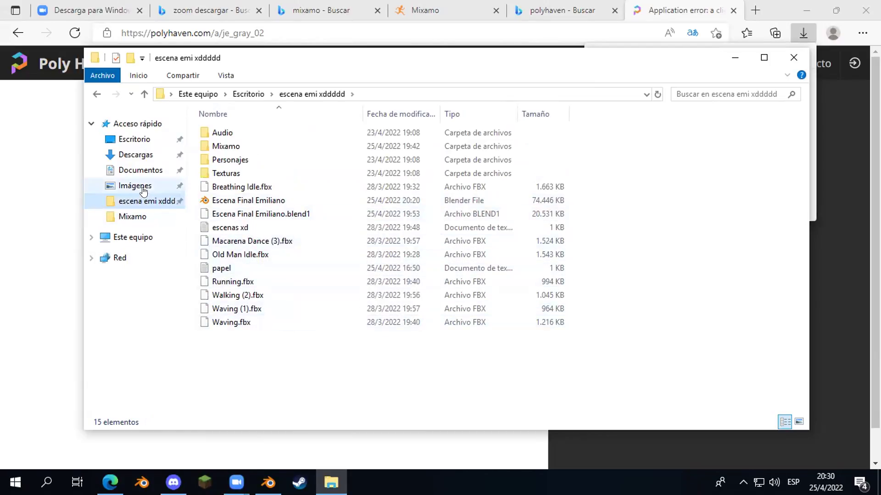
click(151, 155)
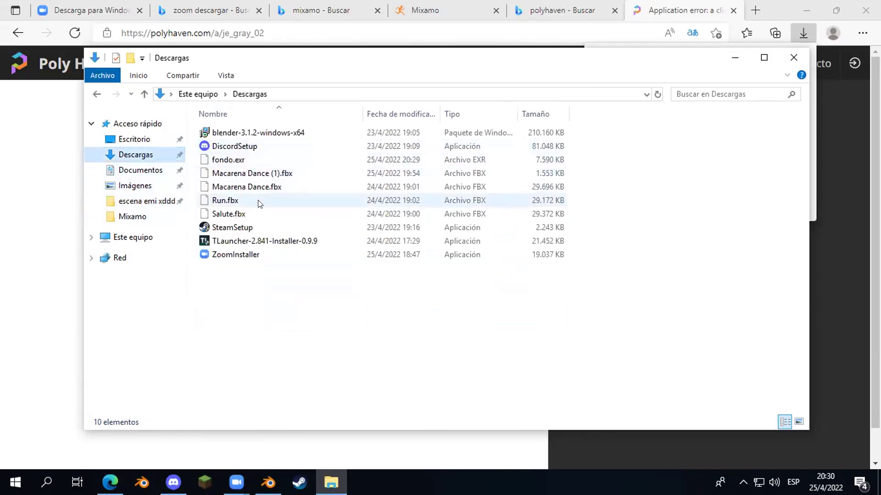
click(163, 201)
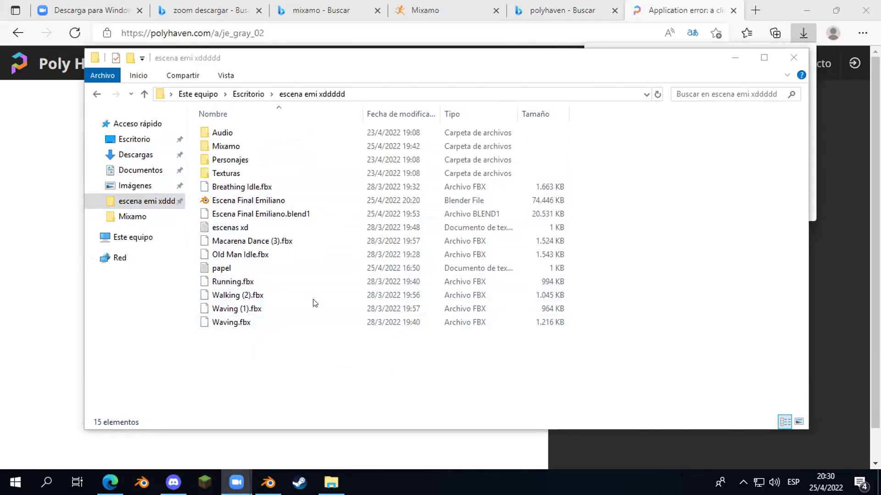
click(492, 269)
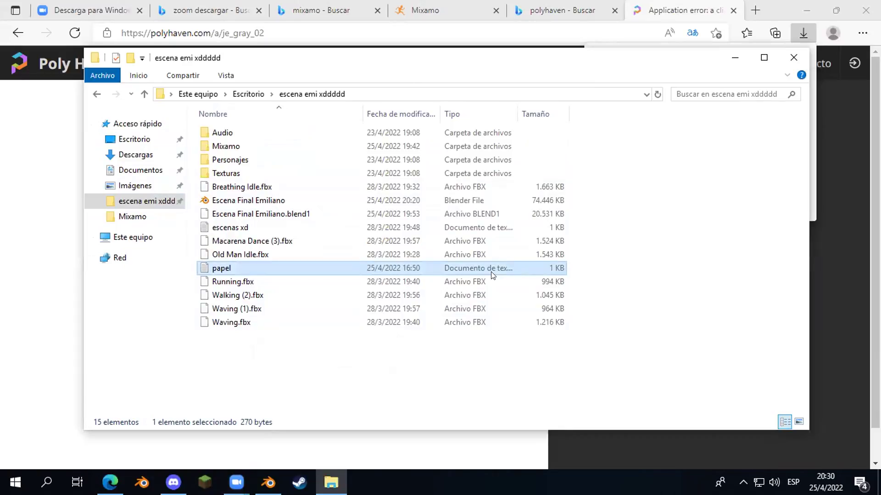
click(95, 93)
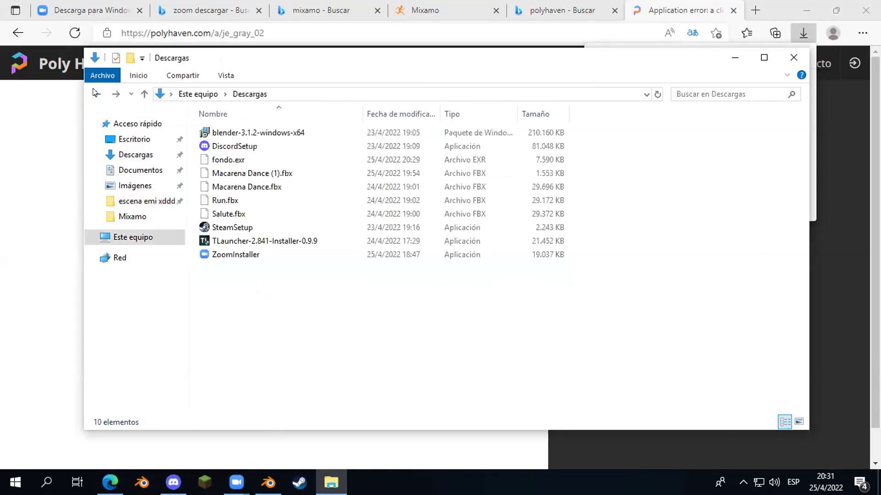
- Transfer fondo.exr from Descargas into the Texturas folder inside escena emi xddddd
click(232, 162)
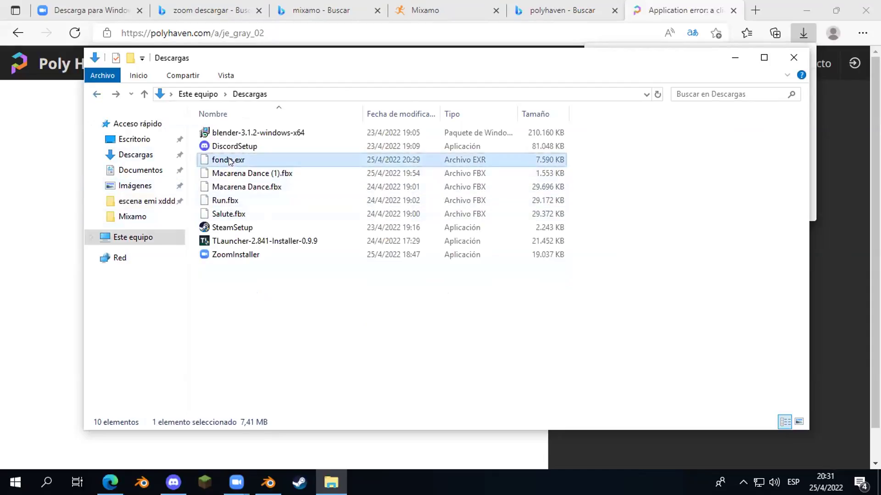
right_click(230, 161)
click(244, 323)
click(131, 218)
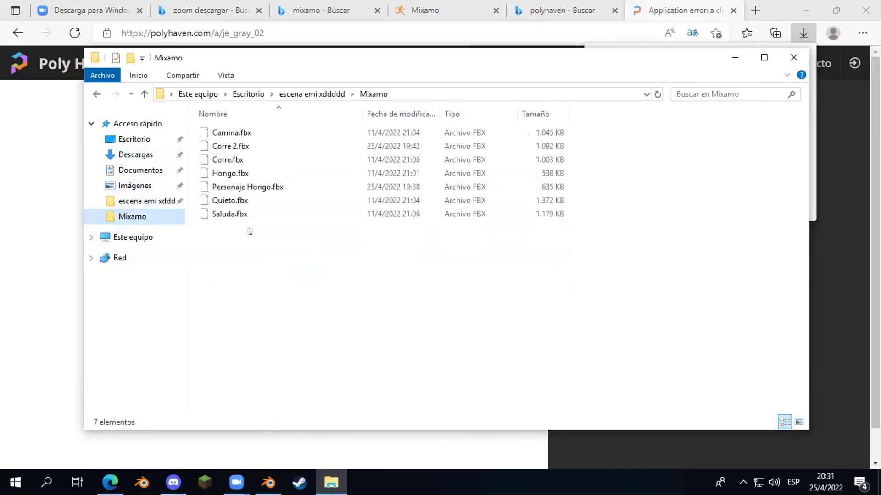
click(312, 95)
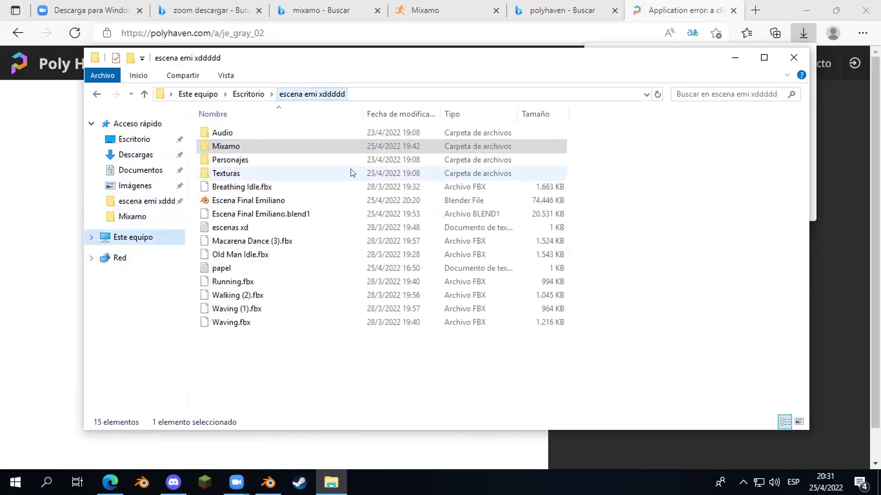
double_click(231, 173)
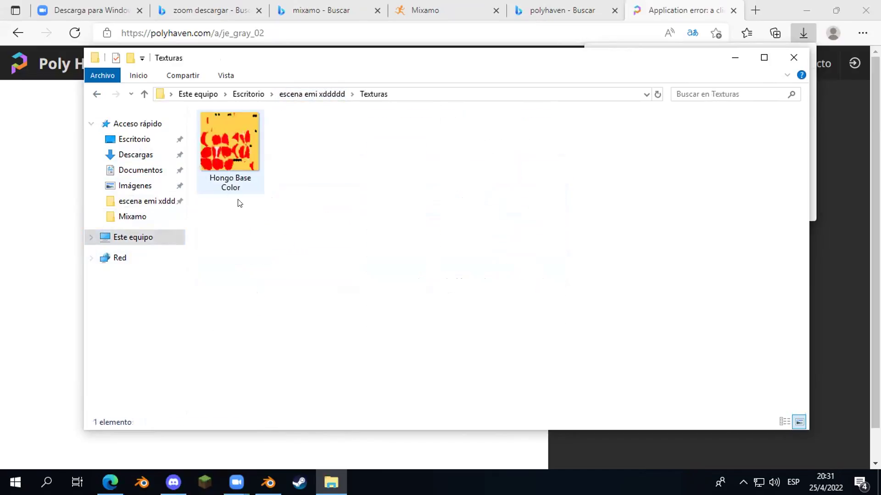
right_click(263, 224)
click(297, 310)
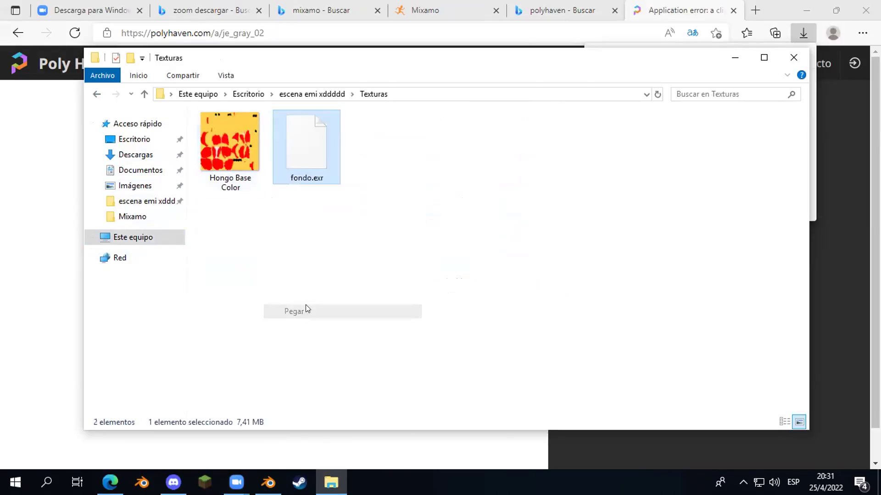
- Switch to Blender and set the world surface color source to an environment texture (Imagen de entorno)
click(735, 57)
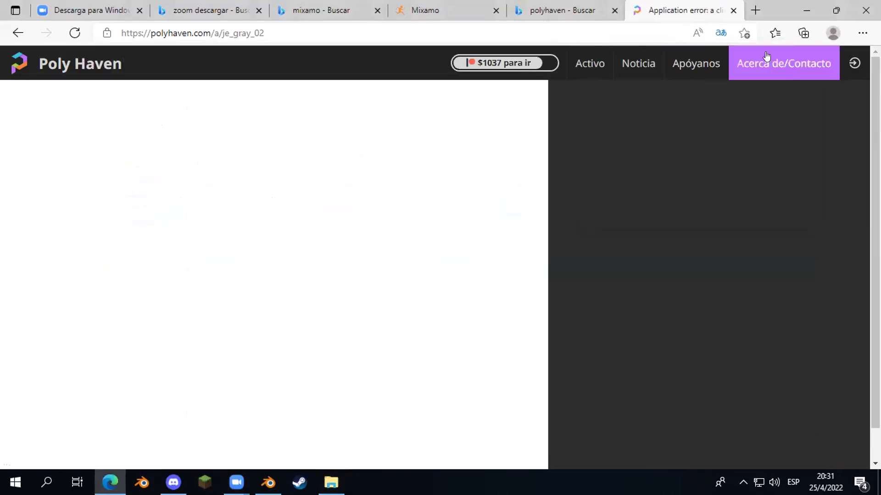
click(805, 6)
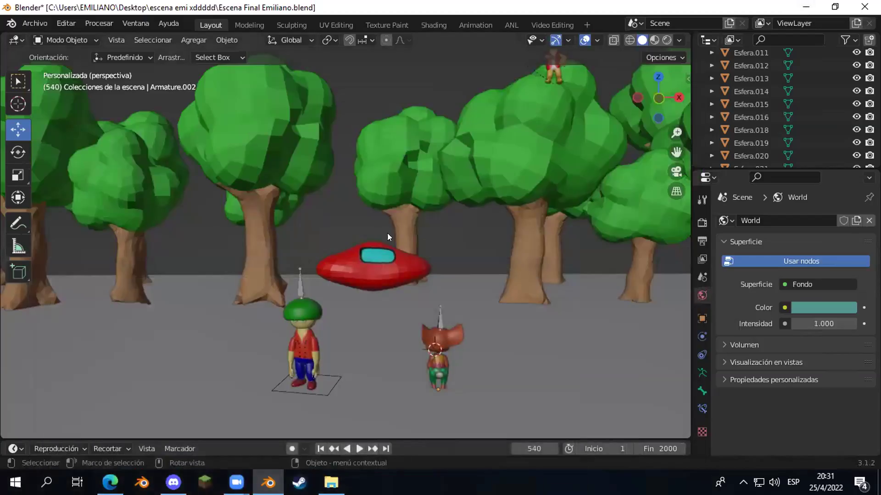
click(785, 308)
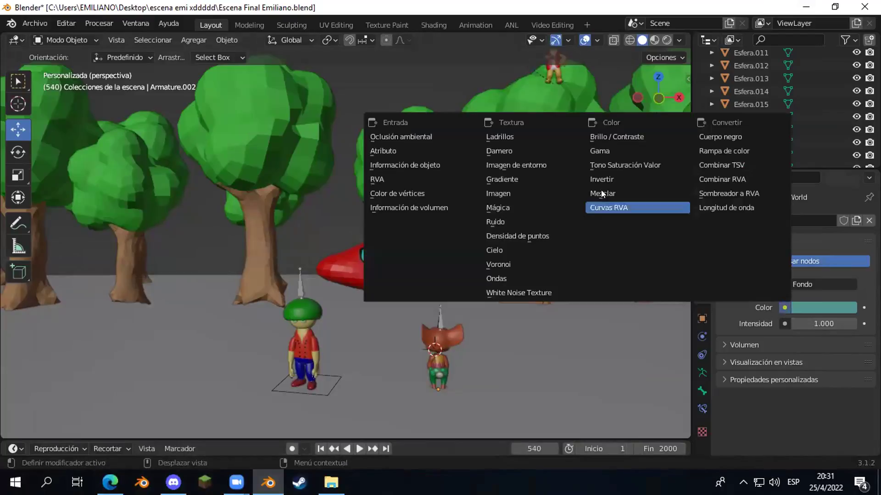
click(537, 165)
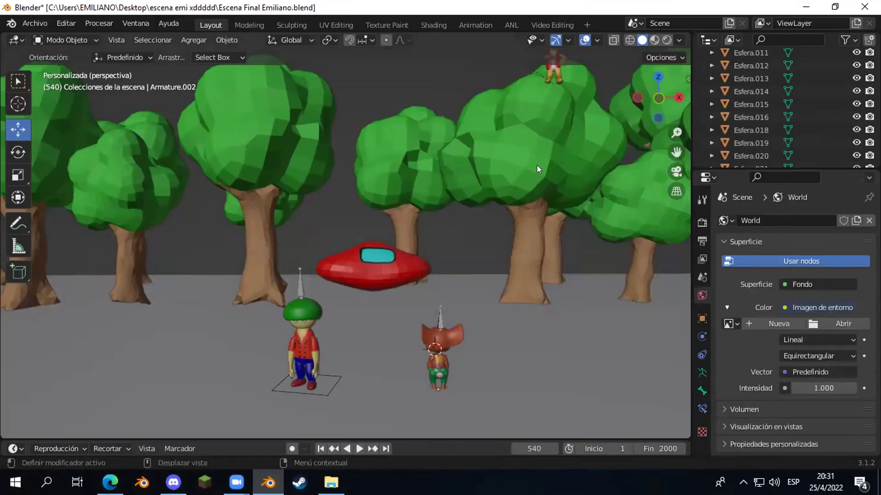
- Load fondo.exr from the Texturas folder as the world's environment image
click(830, 323)
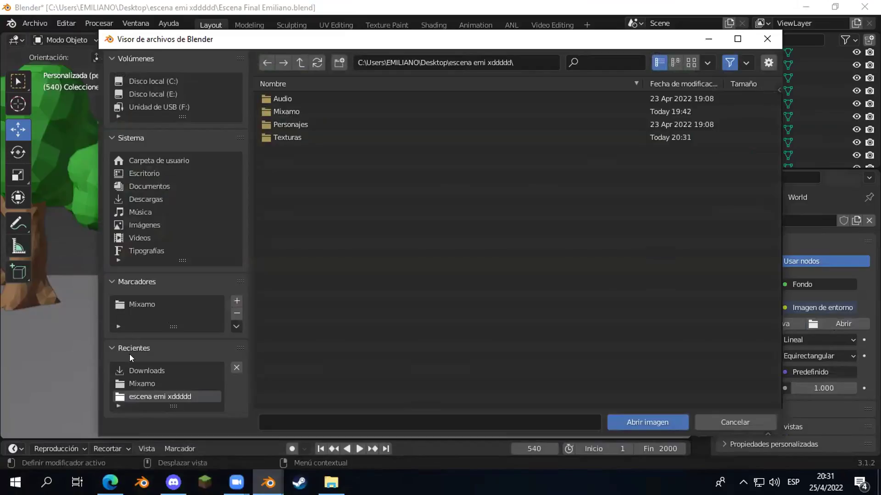
double_click(288, 137)
click(289, 99)
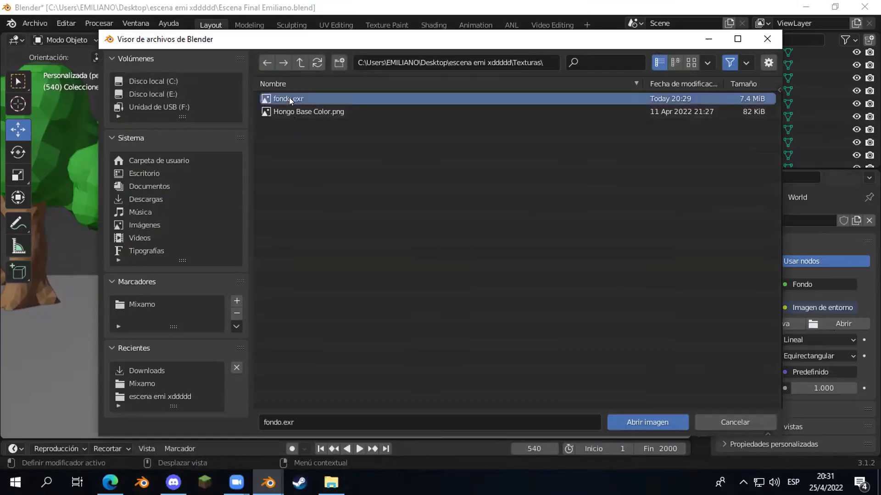
click(641, 420)
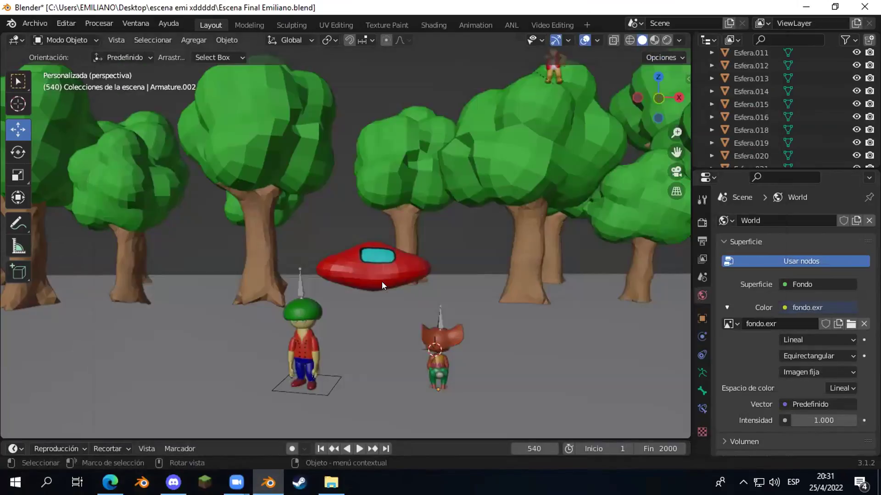
- Add a camera to the forest scene
scroll(382, 283, down, 7)
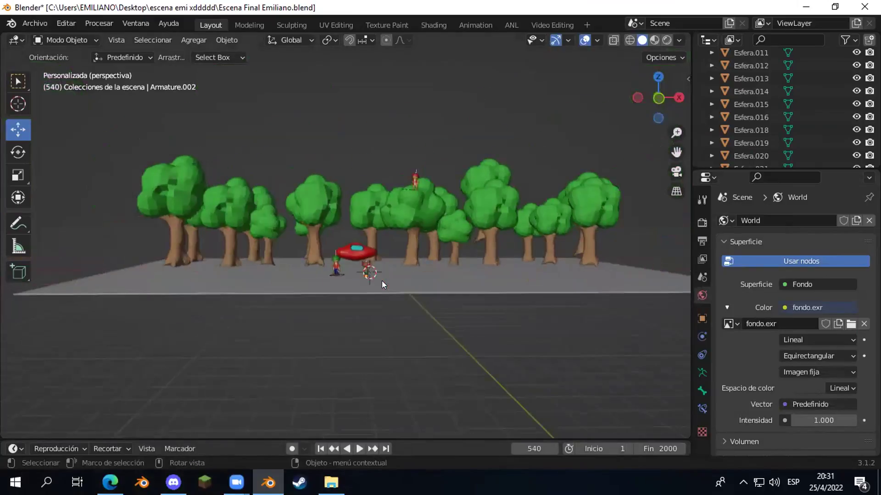
scroll(382, 284, up, 1)
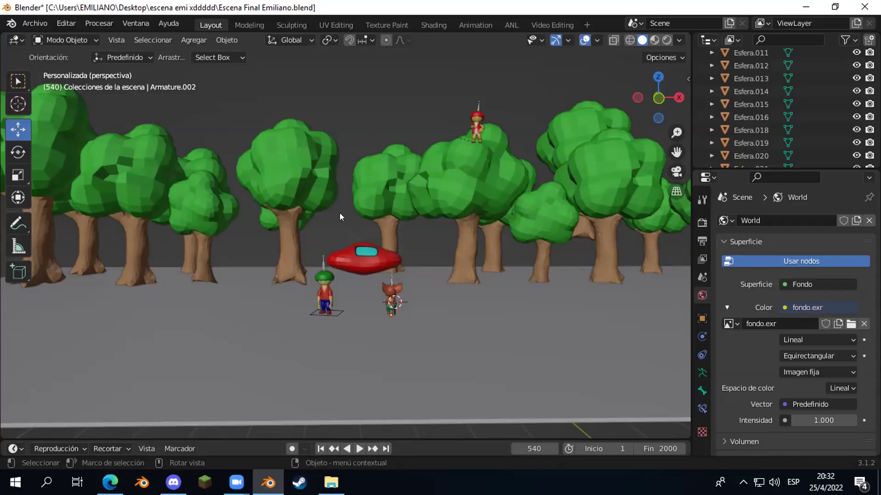
key(shift+a)
mouse_move(306, 206)
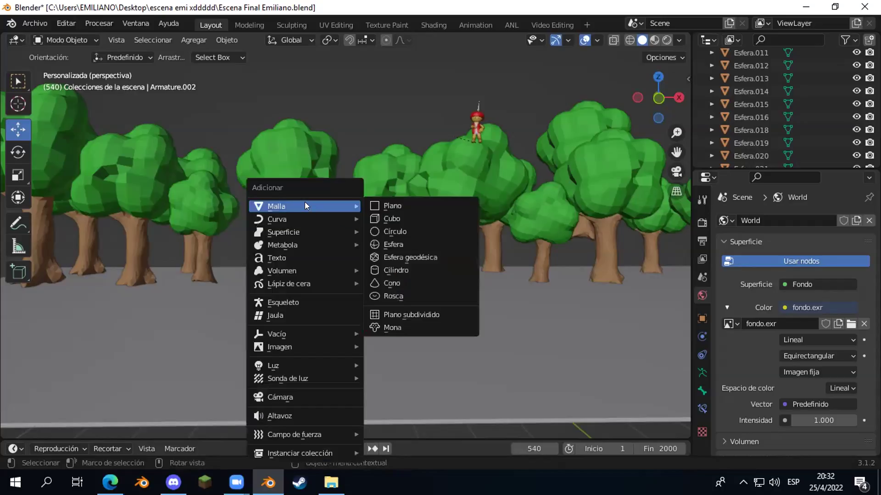
scroll(798, 127, up, 3)
scroll(798, 127, down, 3)
scroll(798, 126, up, 5)
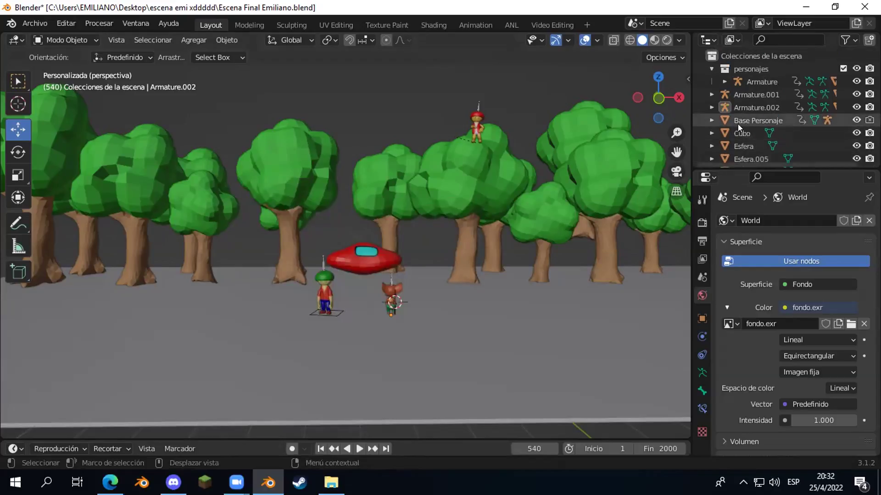
key(shift+a)
mouse_move(366, 229)
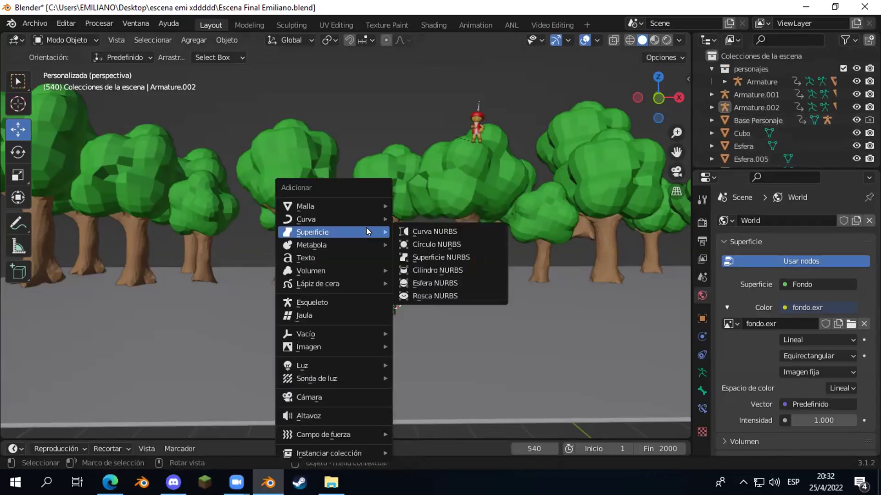
click(313, 392)
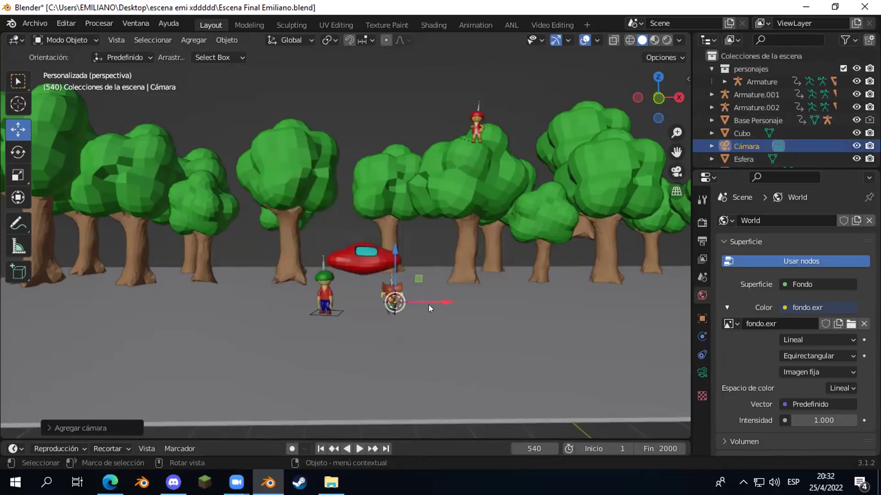
- Align the new camera to a wider front view framing the characters, the red ship and the trees
right_click(429, 306)
mouse_move(426, 315)
middle_down()
mouse_move(438, 302)
mouse_move(434, 310)
middle_up()
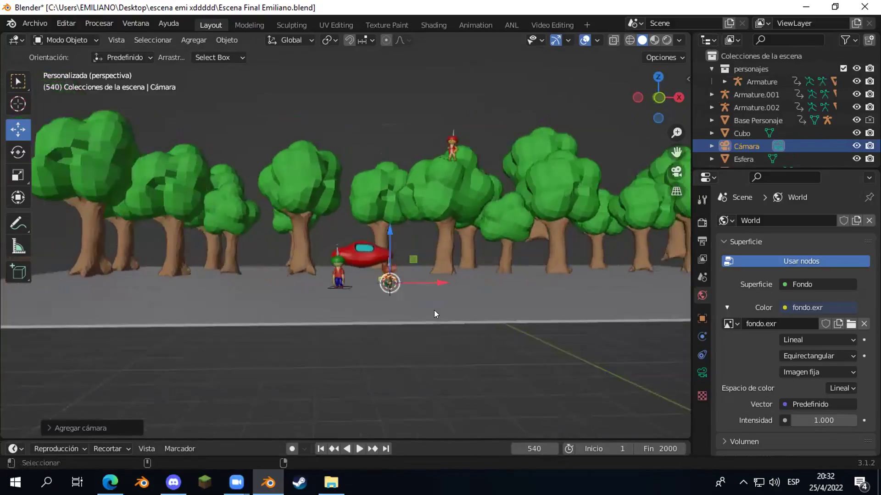
key(KP_0)
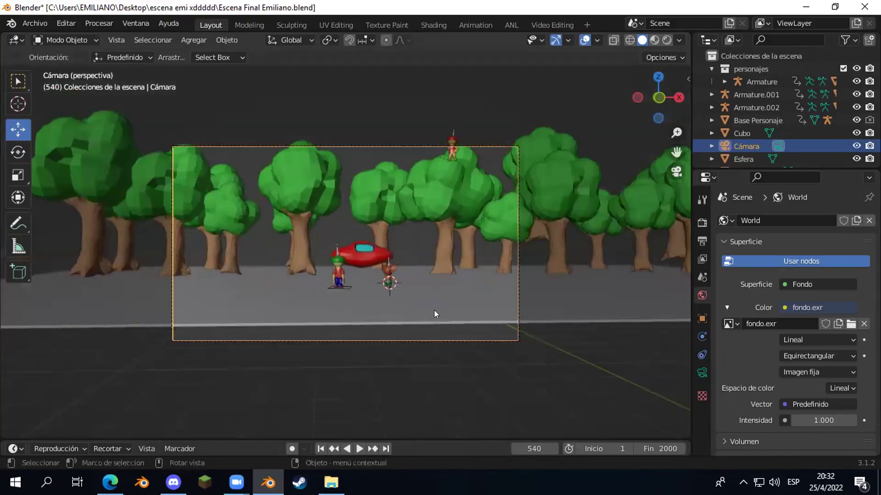
scroll(434, 310, up, 4)
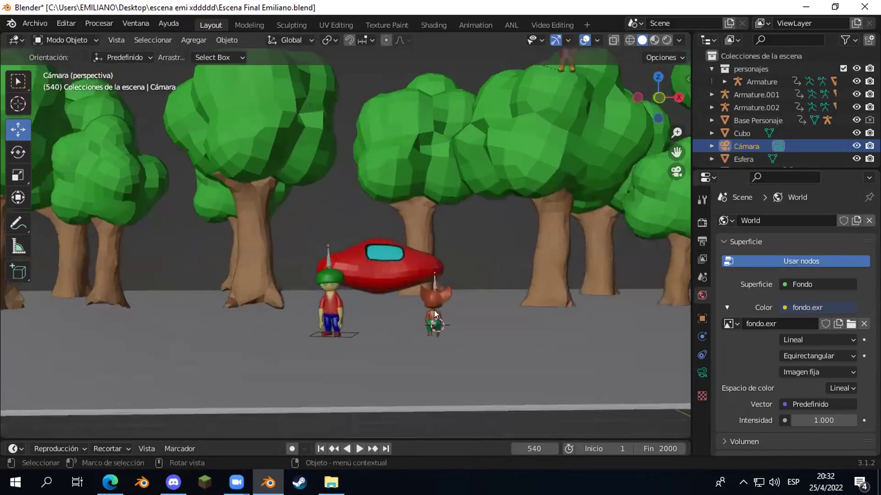
scroll(435, 314, down, 3)
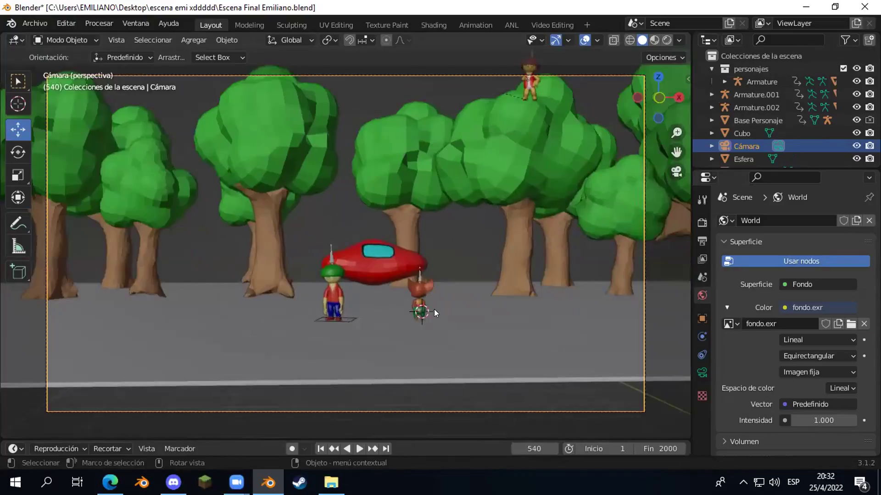
- Set the render output's resolution percentage to 50%
click(699, 223)
click(702, 240)
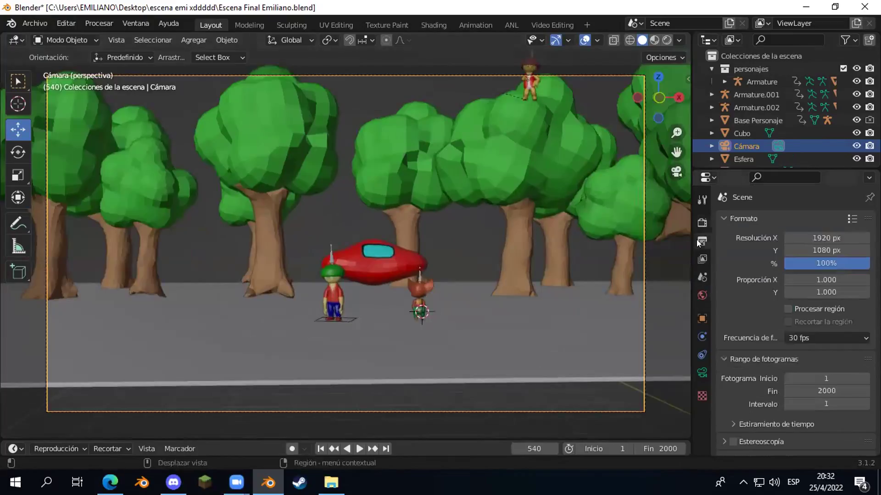
click(826, 262)
text(50)
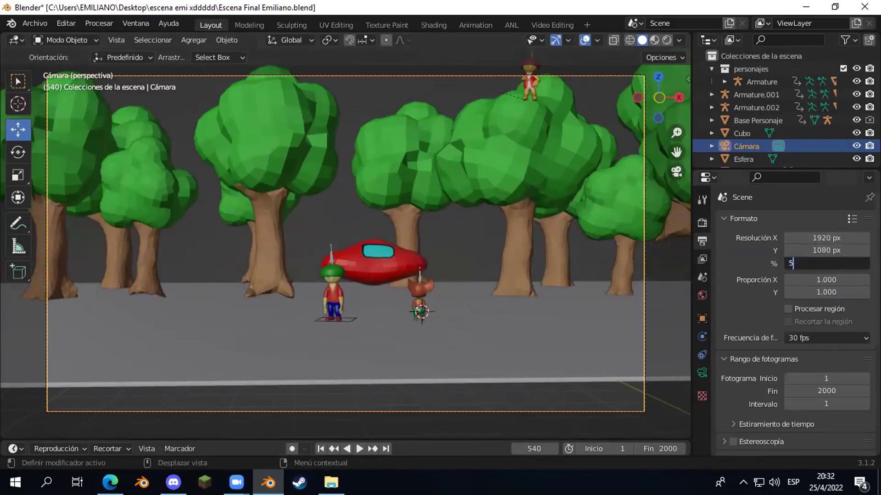
key(Return)
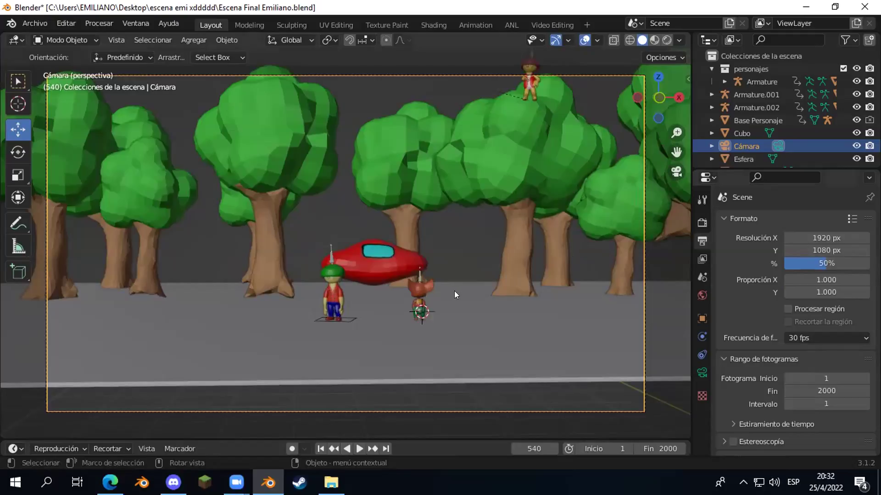
- Add a sun light to the scene and raise it vertically high above the characters
scroll(455, 291, down, 2)
key(shift+a)
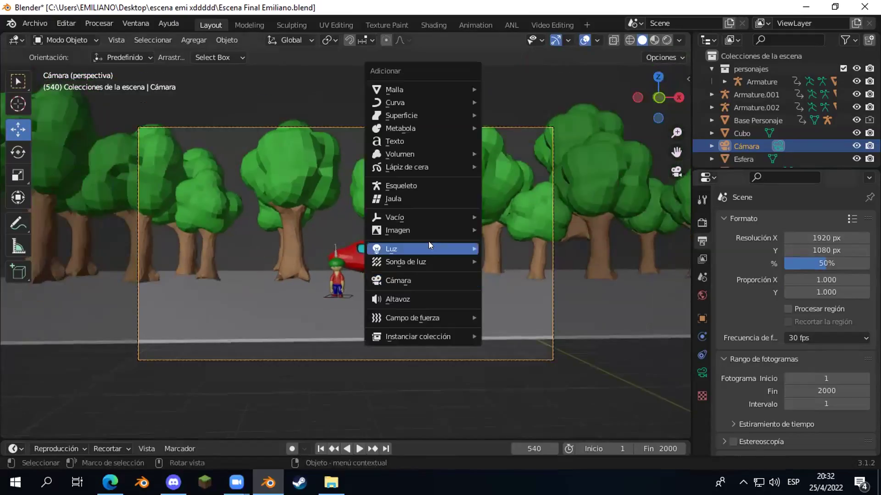
mouse_move(429, 248)
click(506, 263)
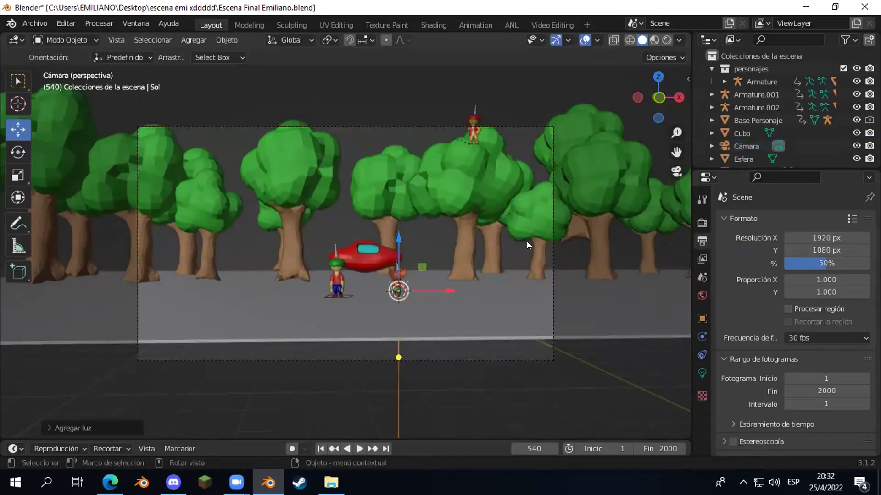
drag(395, 238, 419, 51)
- Rotate the sun light so that its beam slants toward the row of trees
middle_drag(553, 288, 387, 324)
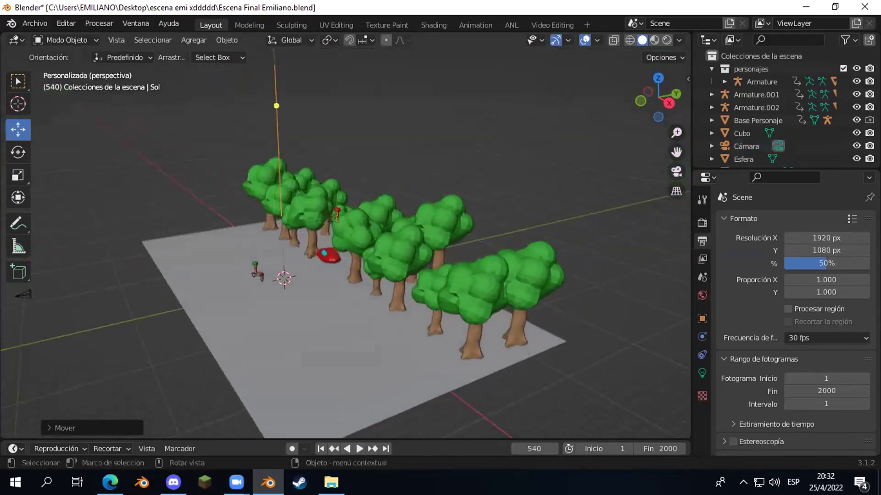
key(r)
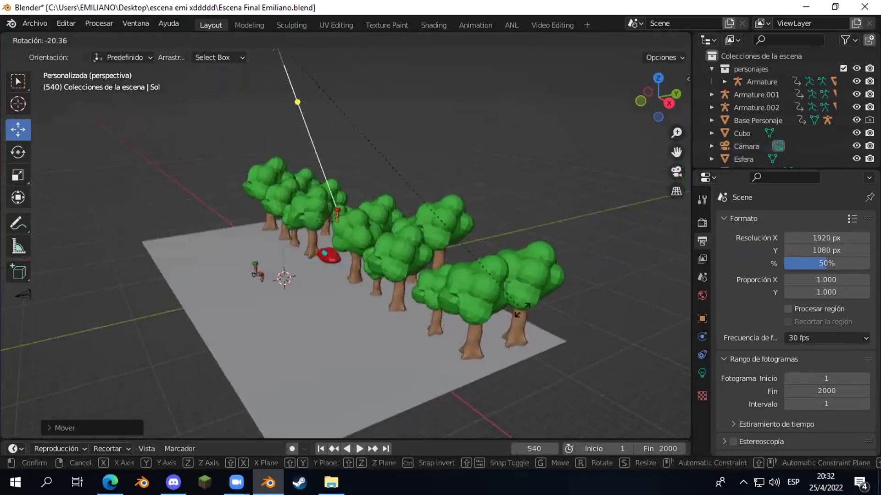
click(540, 304)
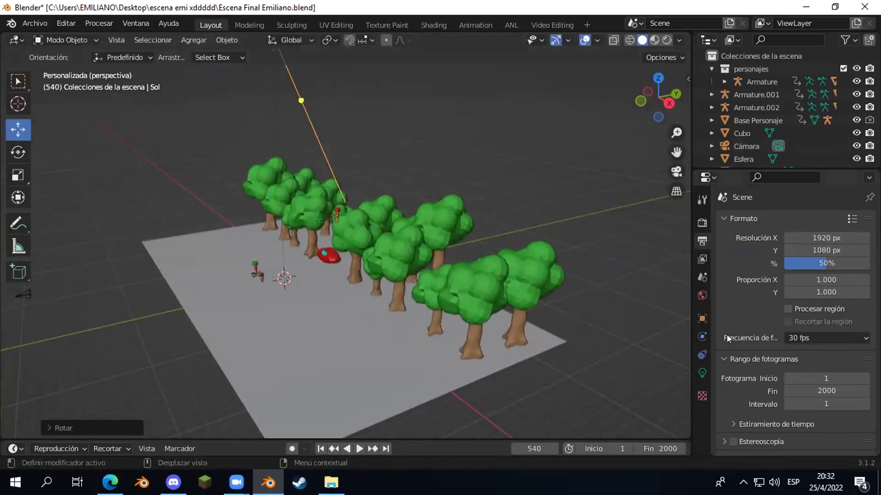
- Set the sun light's strength to 3 and tint its color pale yellow, with hue about 0.16 and saturation about 0.26
click(702, 372)
click(812, 309)
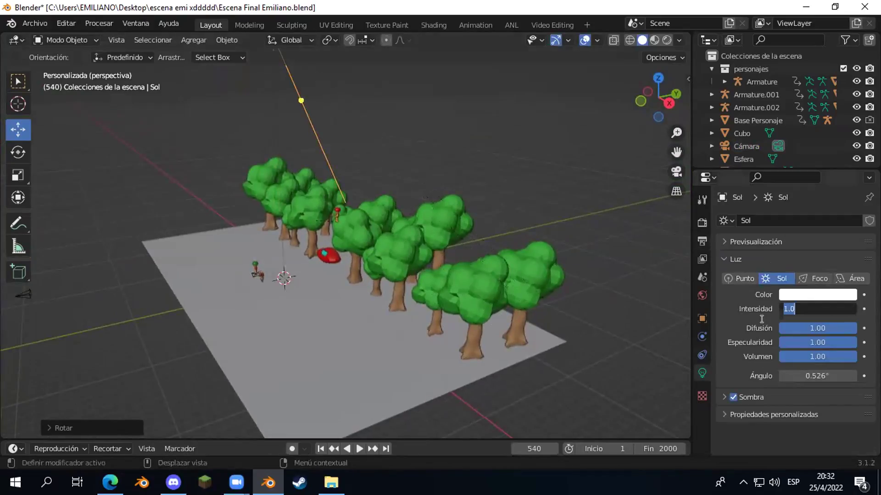
text(3)
key(Return)
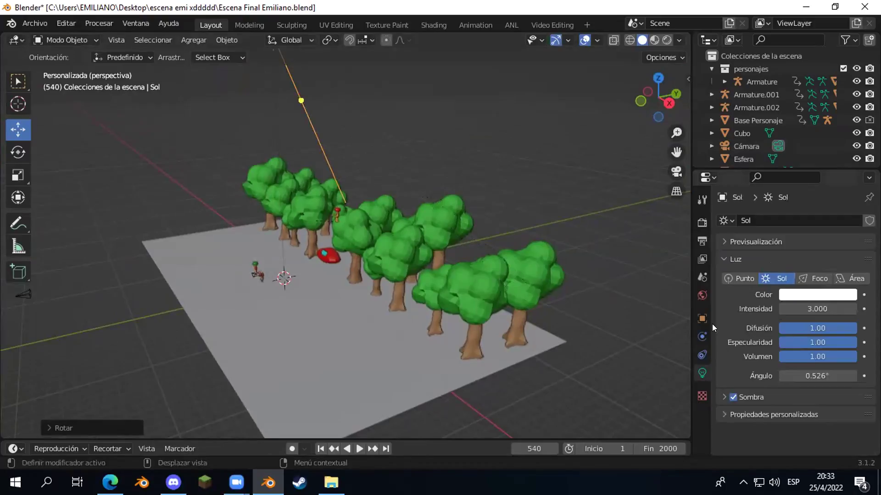
click(797, 294)
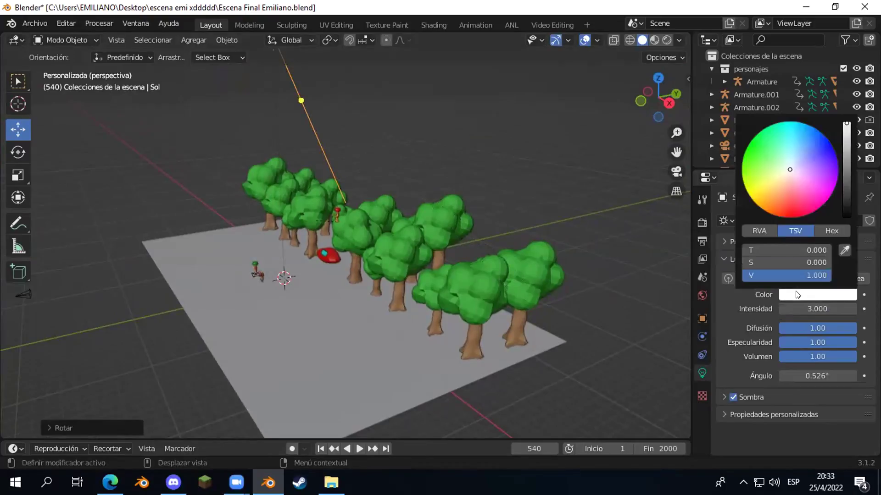
click(783, 170)
- Render frame 540 through the scene camera to check the lighting, and close the render result
middle_drag(350, 320, 413, 300)
key(KP_0)
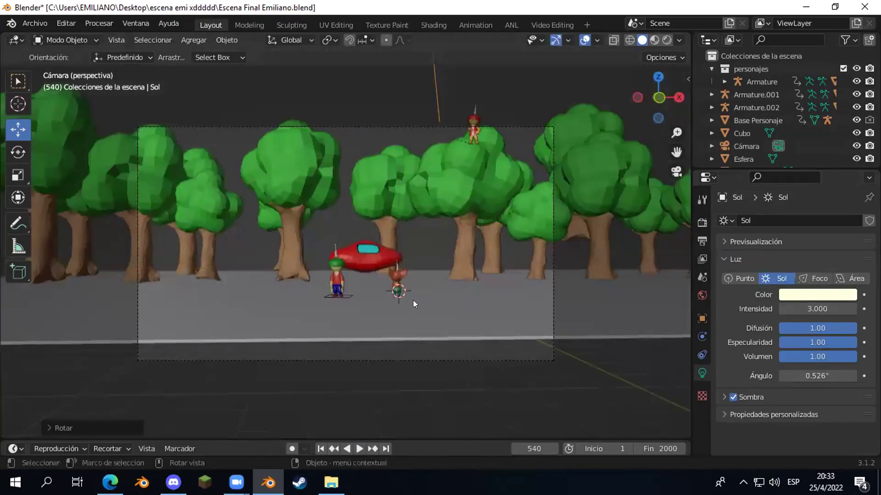
scroll(413, 300, up, 4)
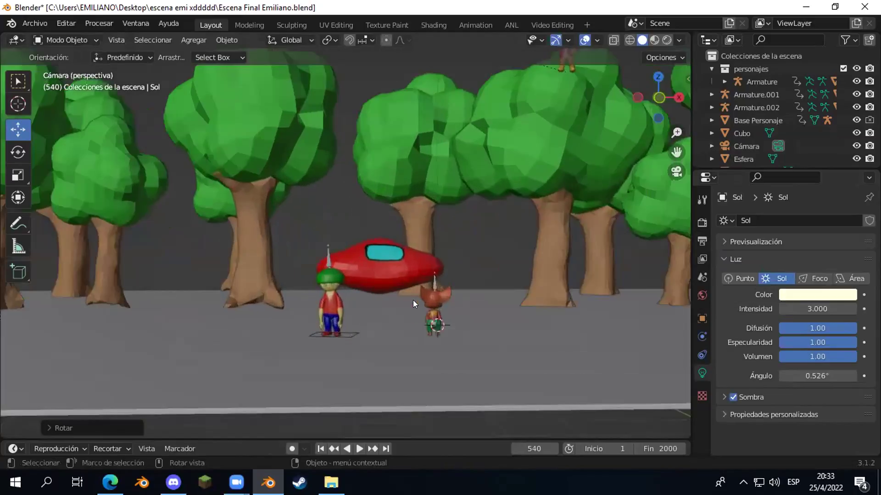
scroll(413, 300, down, 2)
click(99, 23)
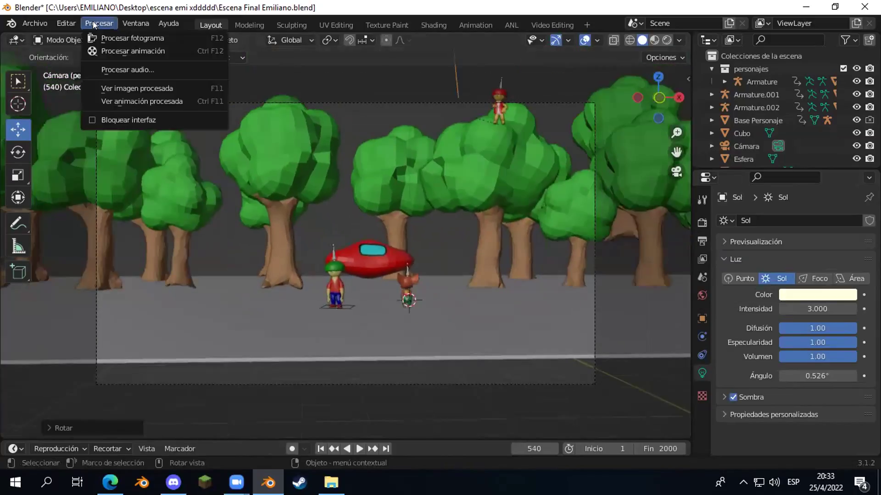
click(128, 38)
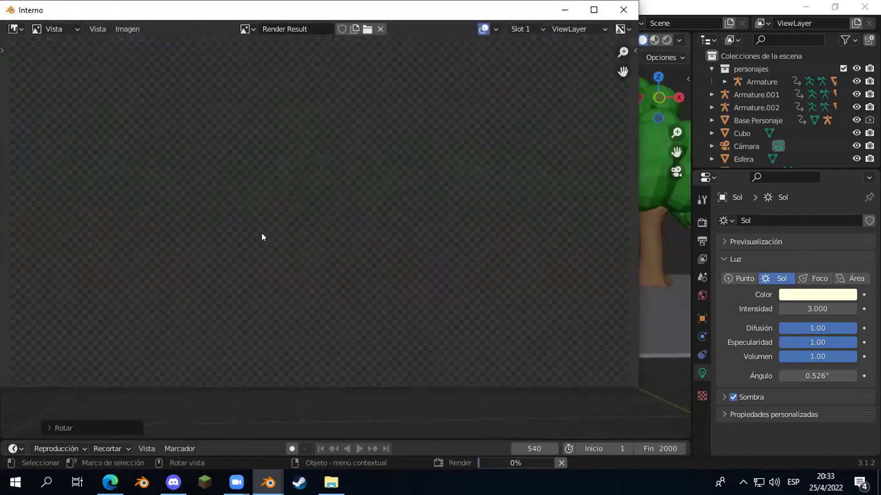
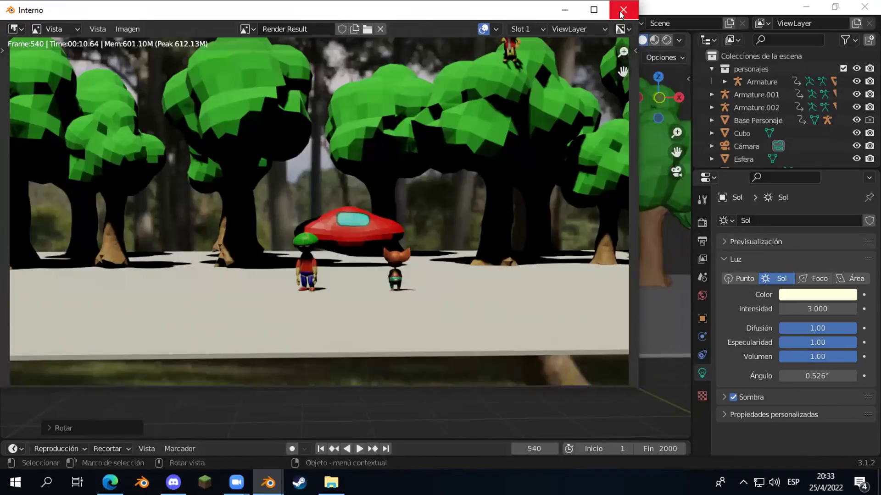
click(622, 10)
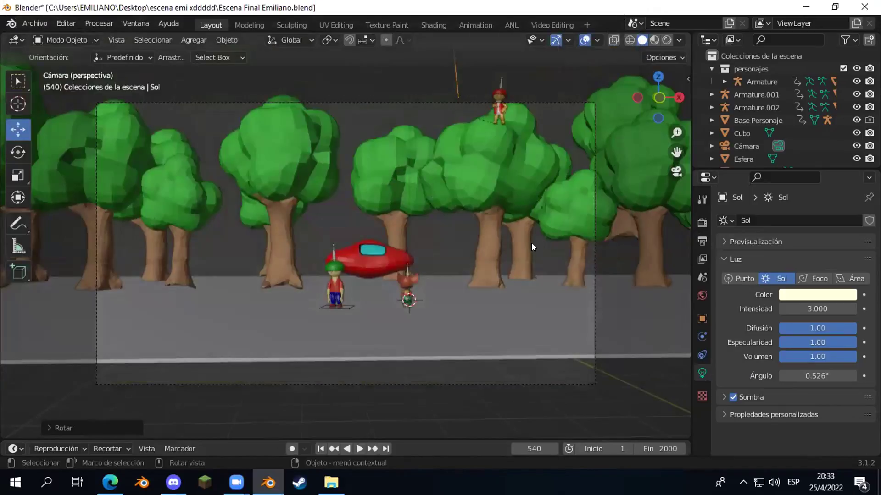
- Try the sun light at a strength of 1 and render a test image of the scene
click(701, 295)
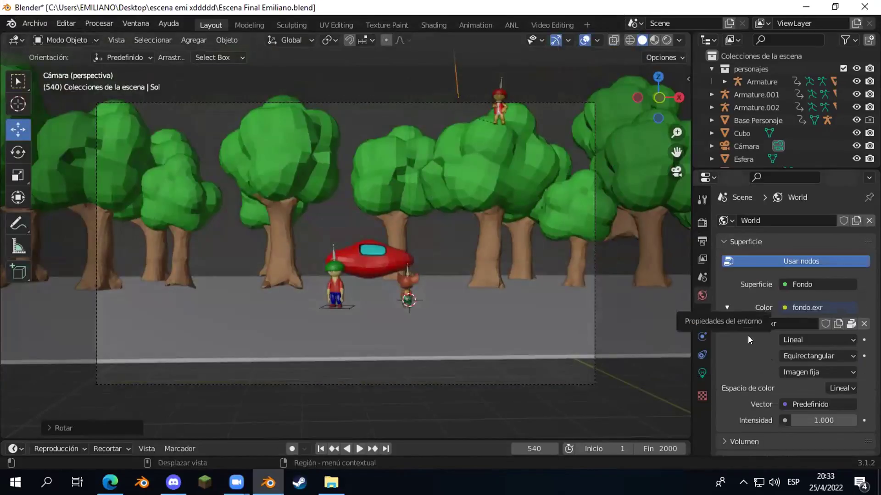
scroll(748, 339, down, 2)
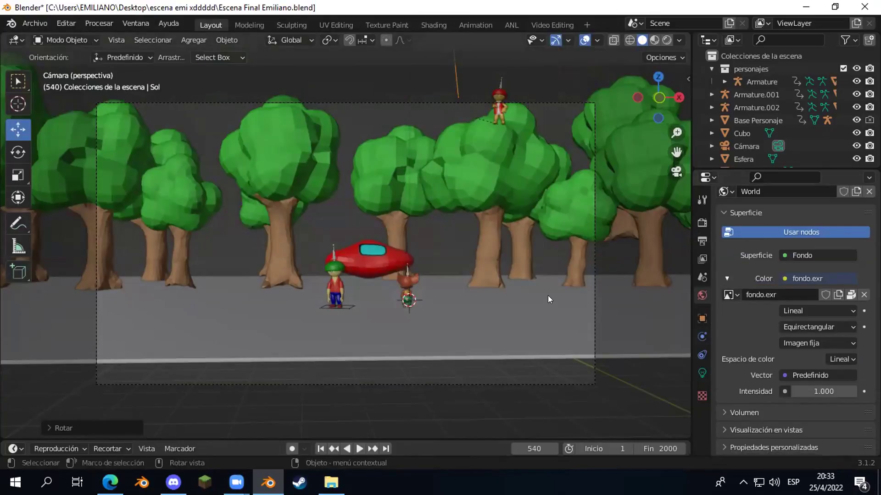
click(701, 374)
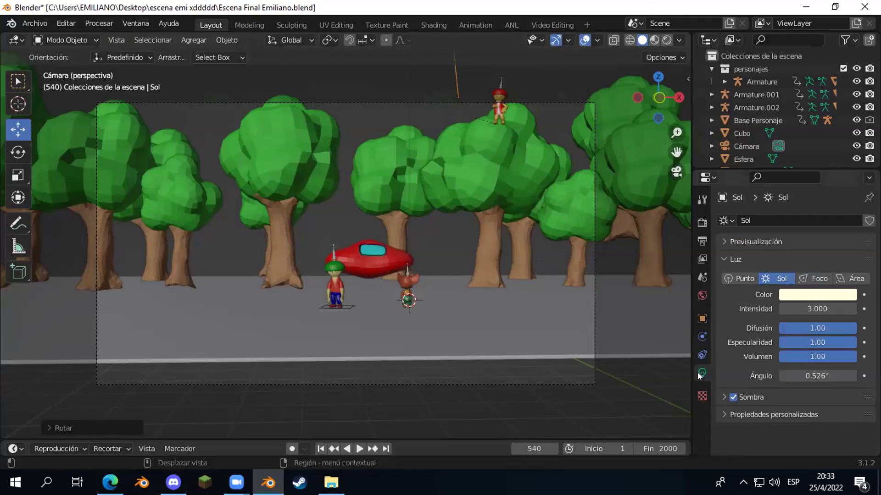
click(790, 307)
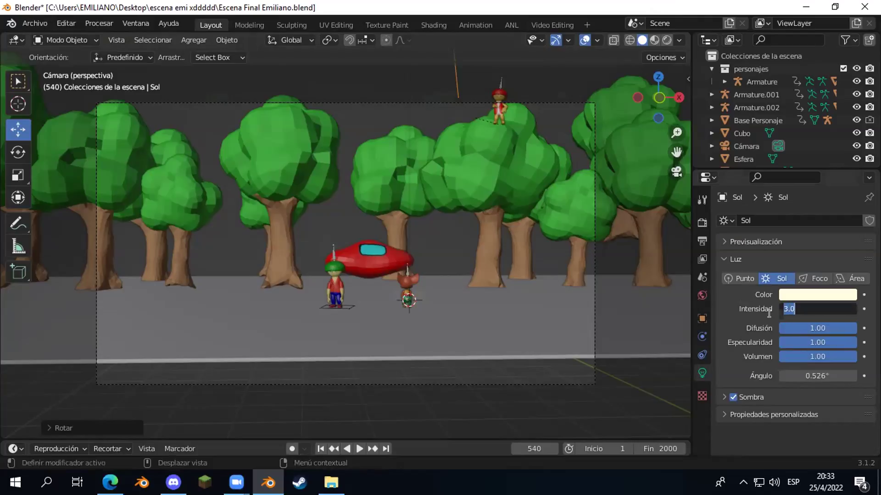
text(1)
key(Return)
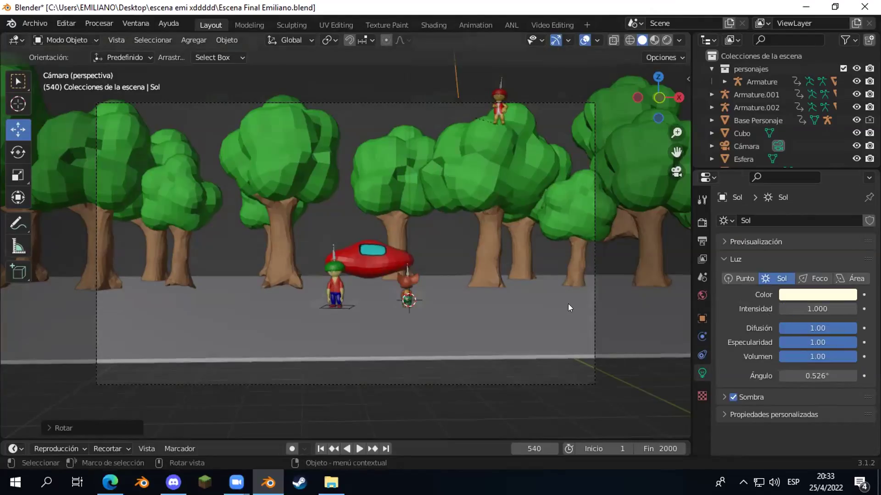
key(F12)
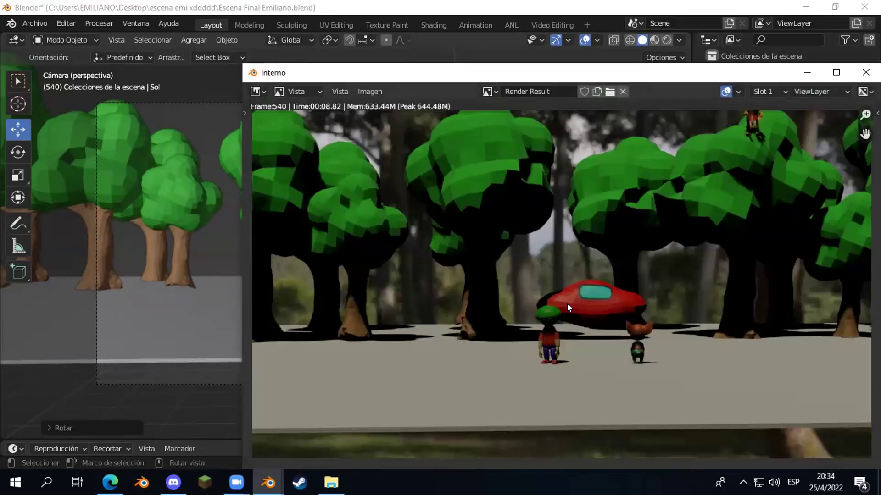
click(861, 74)
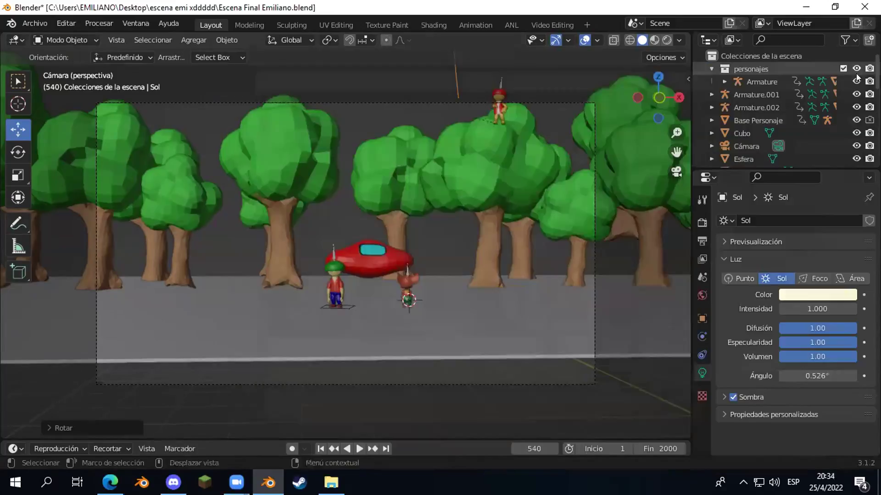
- Set the sun light's strength to 3
click(794, 308)
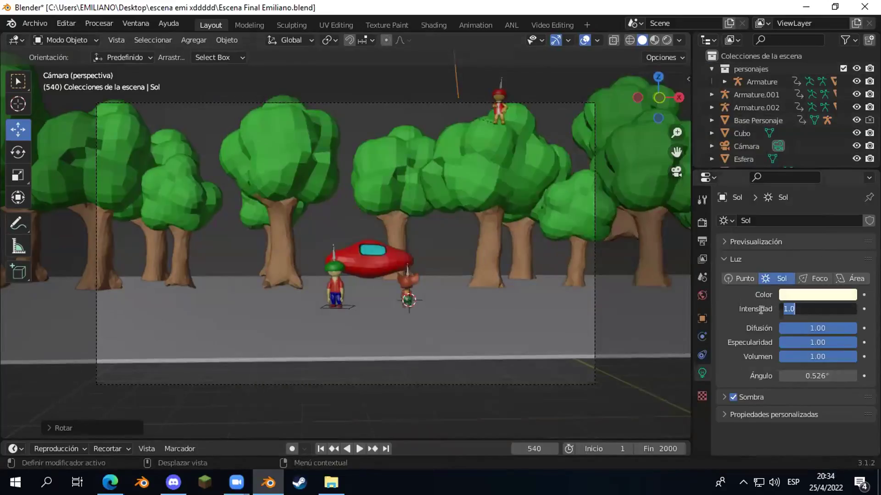
text(3)
key(Return)
- Duplicate the sun light toward the camera side and rotate the copy so its beam points slightly downward at the front of the trees
middle_drag(469, 307, 500, 302)
scroll(394, 305, down, 5)
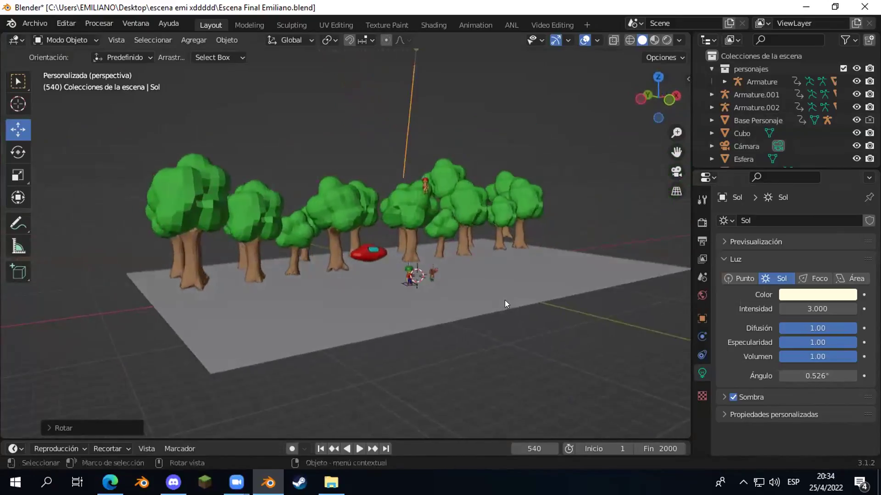
scroll(505, 300, down, 3)
middle_drag(488, 293, 499, 292)
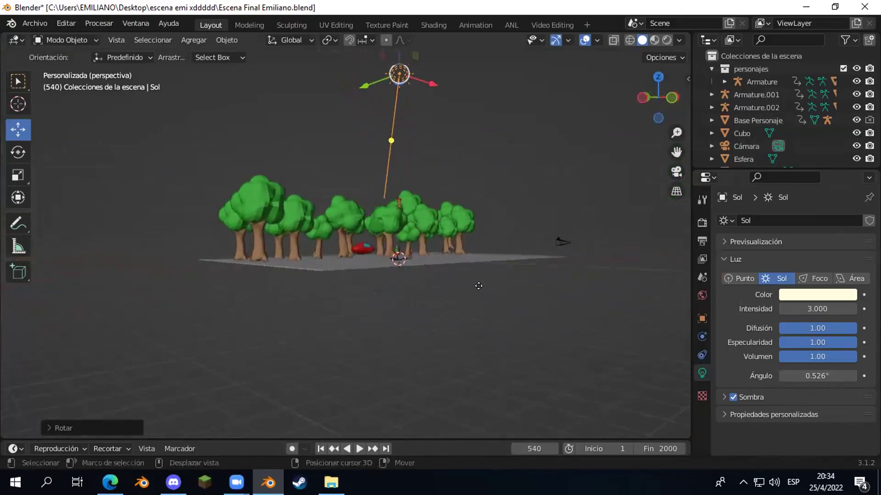
key(shift+d)
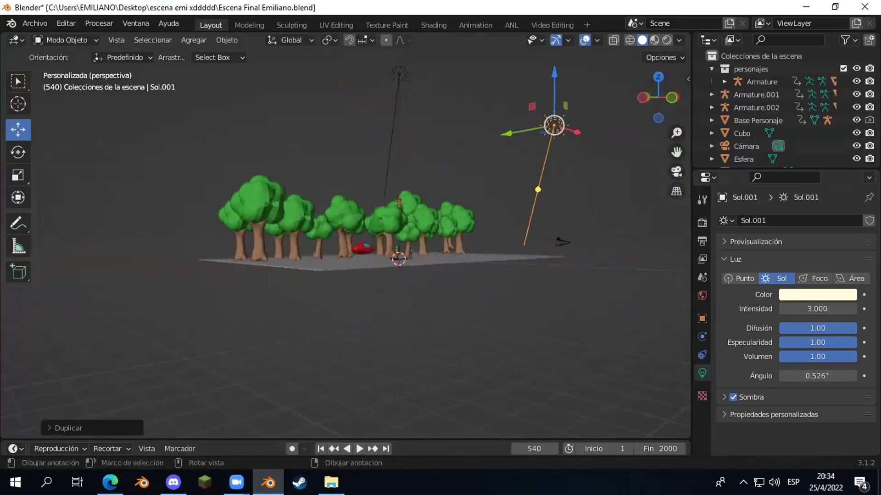
key(r)
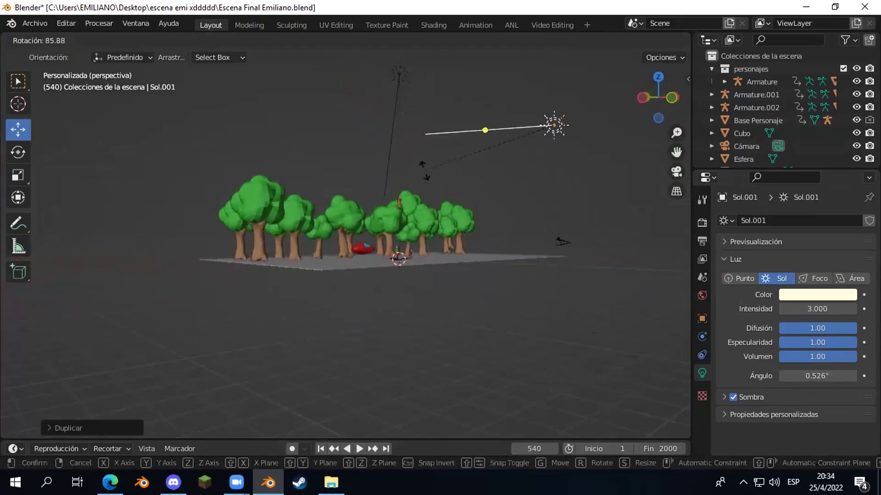
click(549, 191)
middle_drag(549, 191, 363, 243)
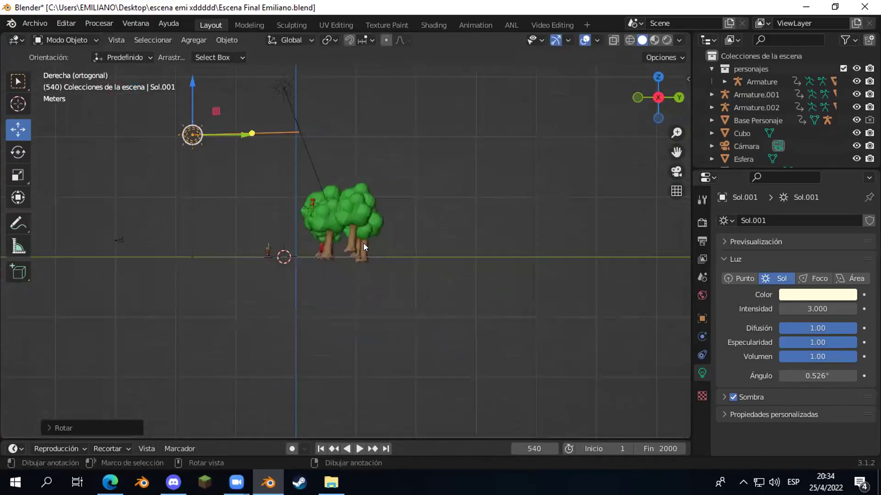
key(r)
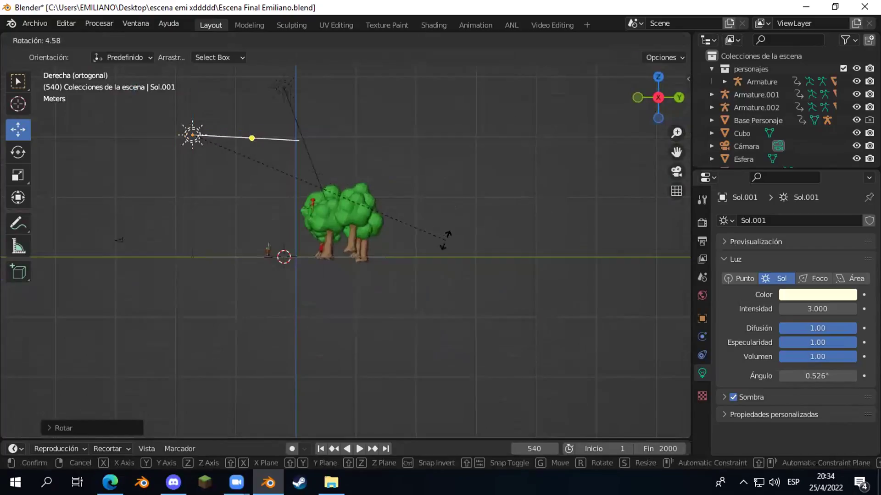
click(449, 264)
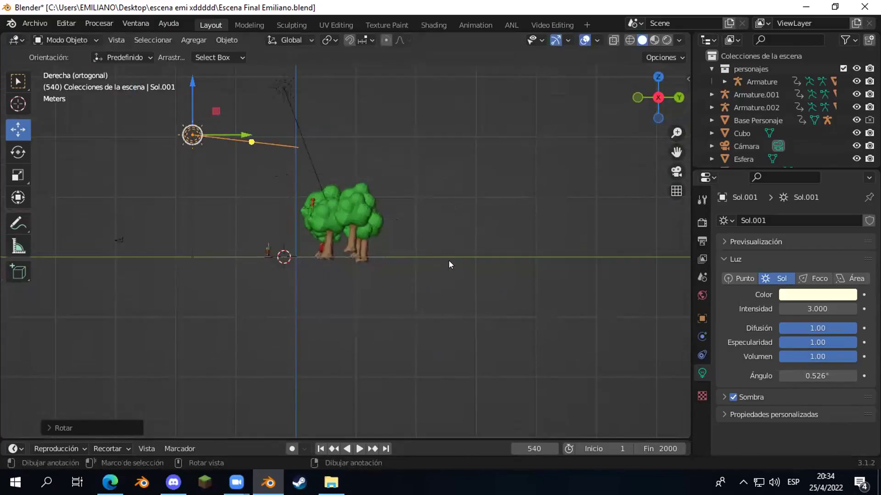
- Tint the duplicated sun light pale cyan and turn off its shadows
click(812, 295)
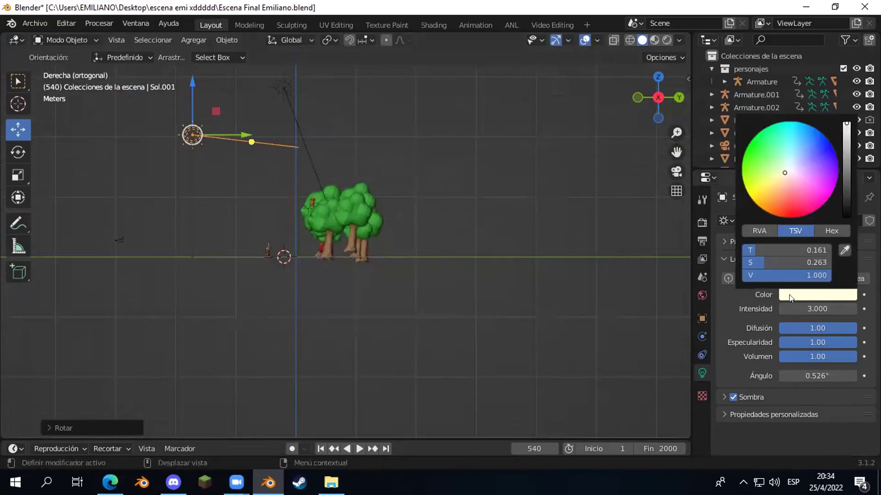
click(790, 160)
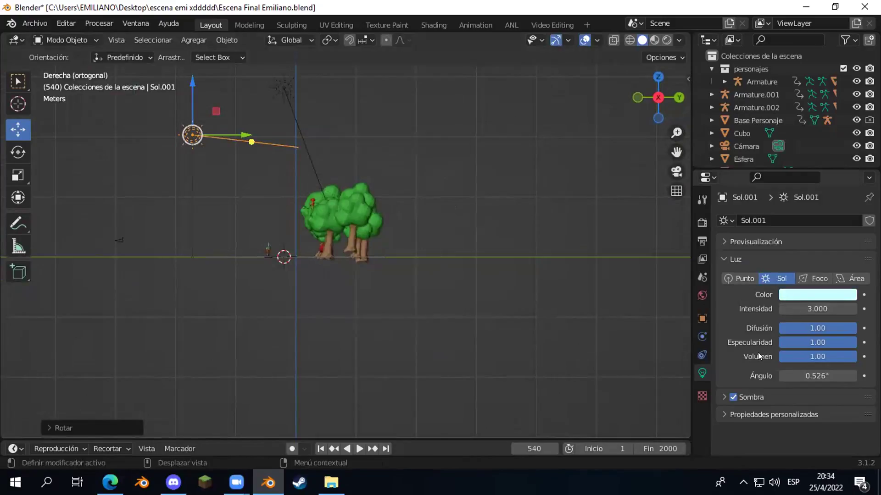
click(733, 396)
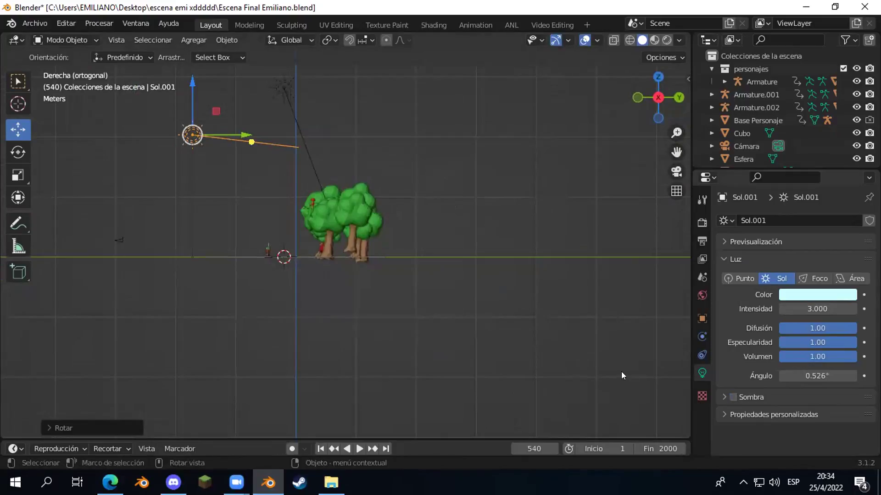
- Set the duplicated sun light's strength to 1 and render a test image of frame 540
click(811, 309)
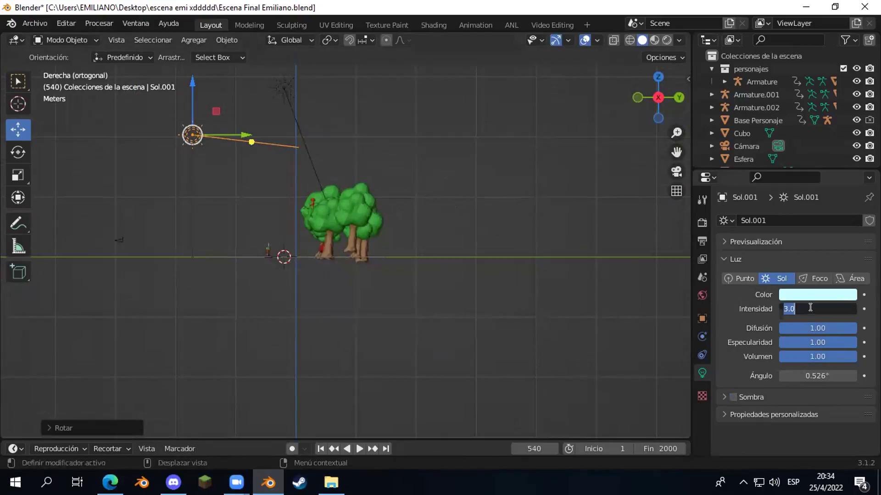
text(2)
key(Return)
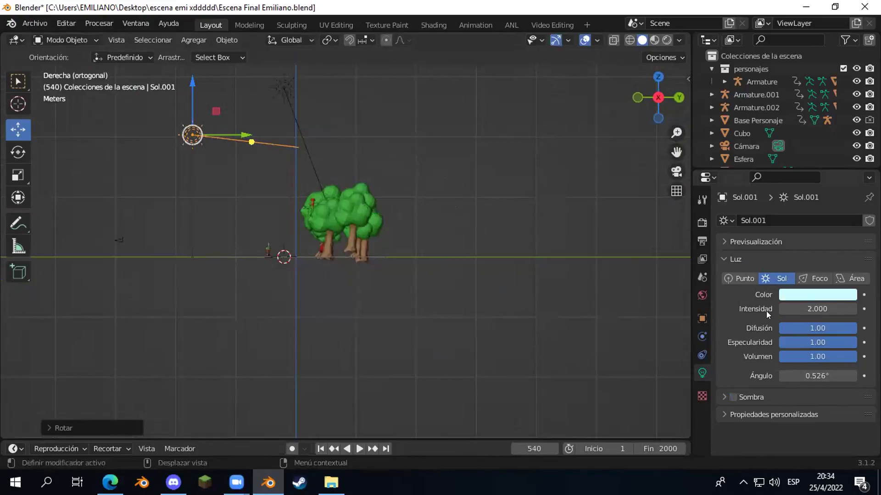
click(802, 307)
text(1)
key(Return)
key(F12)
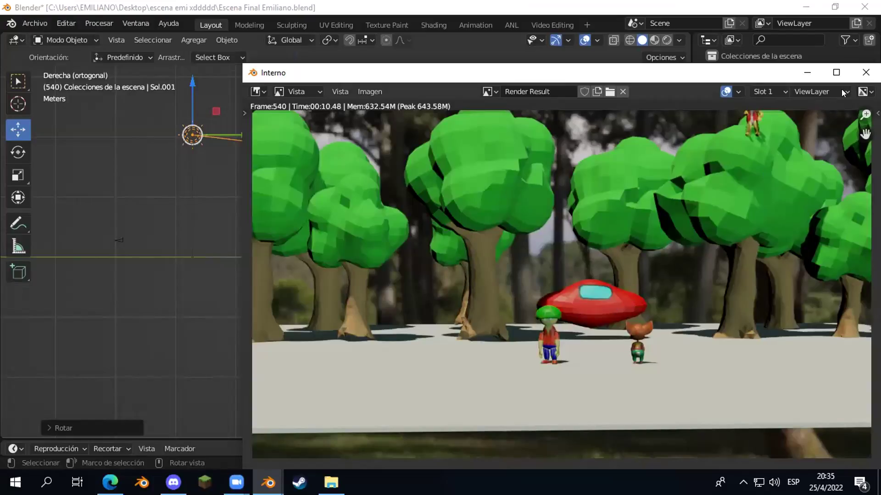
click(861, 77)
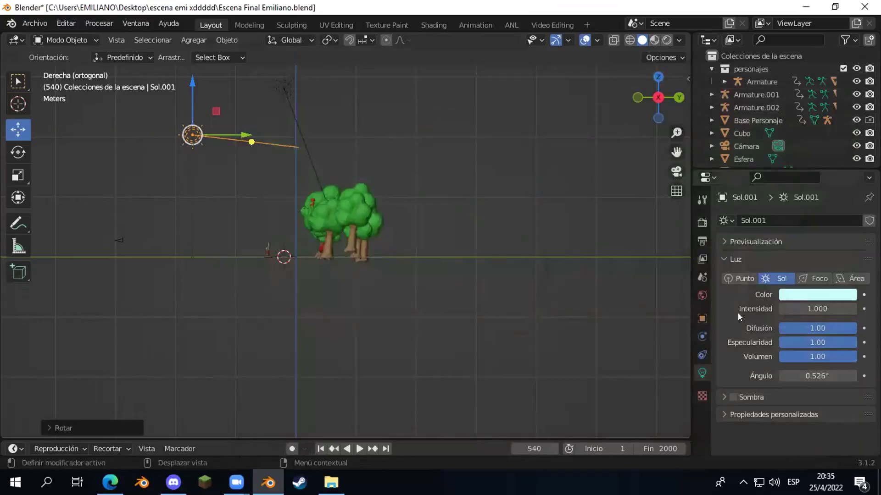
- Desaturate the duplicated sun light's color to white
click(799, 292)
drag(758, 261, 724, 262)
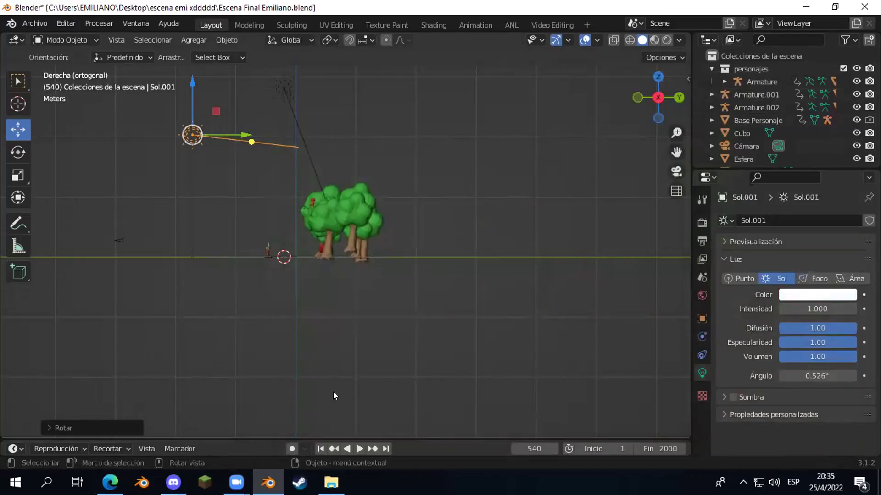
- Apply smooth shading to the small tree standing in front of the large tree, beyond the red ship
middle_drag(274, 280, 334, 294)
scroll(355, 295, up, 5)
scroll(355, 295, up, 3)
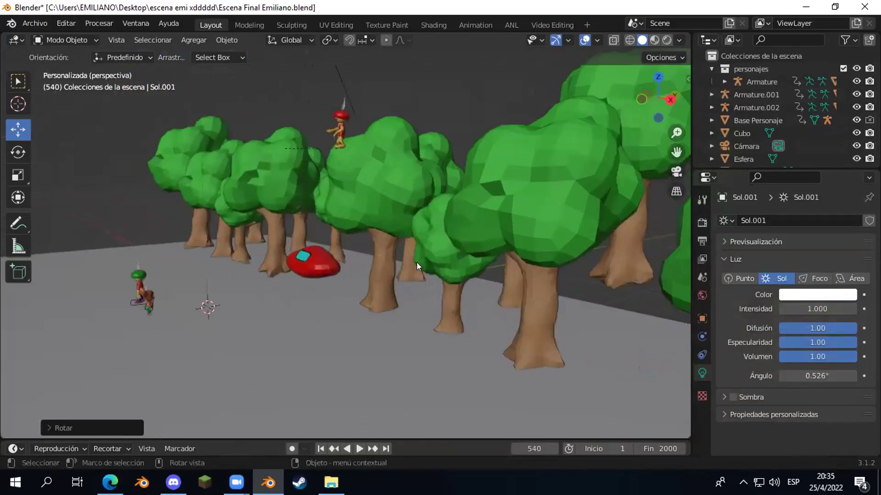
click(436, 234)
right_click(436, 234)
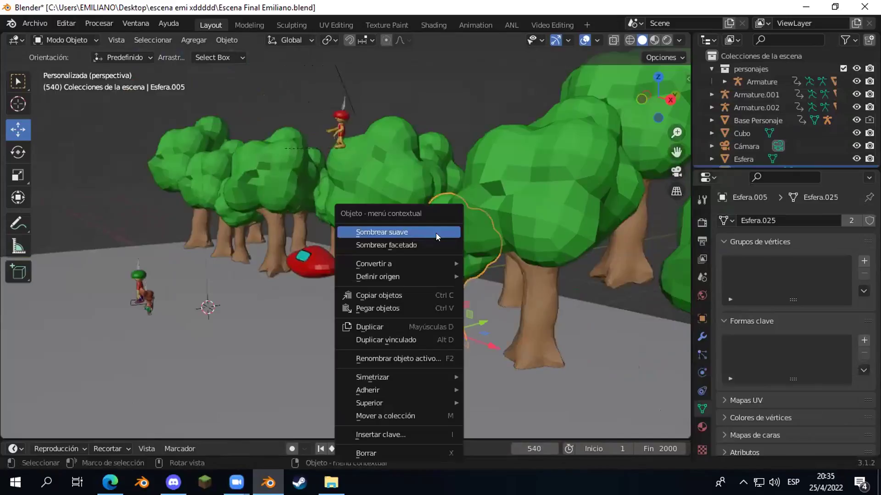
click(403, 231)
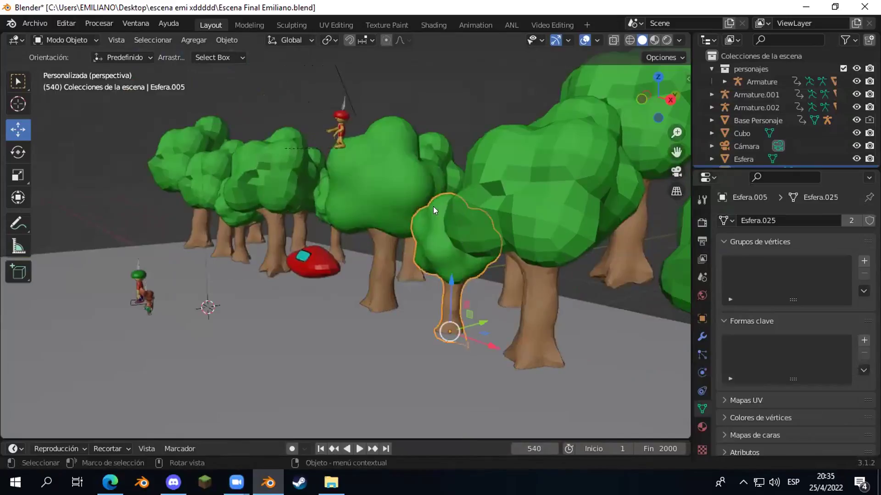
- Apply smooth shading to the large faceted tree directly behind the small smoothed tree
click(538, 212)
right_click(538, 212)
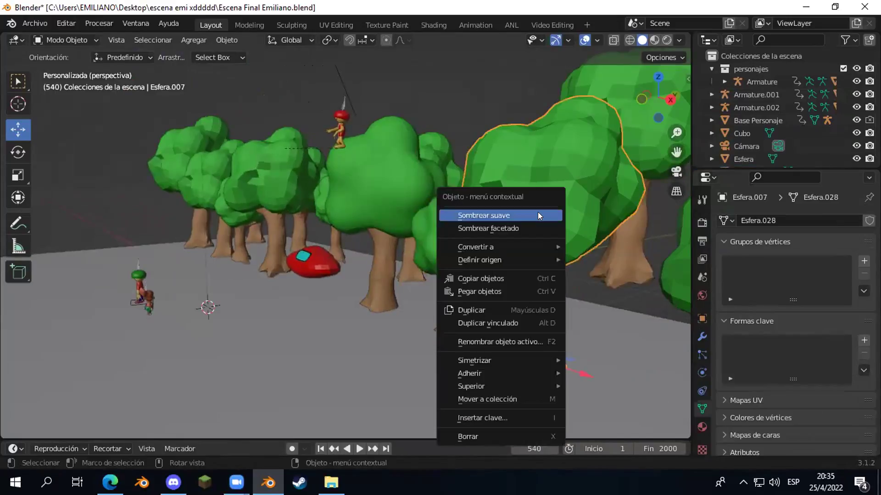
click(537, 216)
- Select all the remaining faceted trees around the ground plane and apply smooth shading to them together
scroll(531, 237, down, 5)
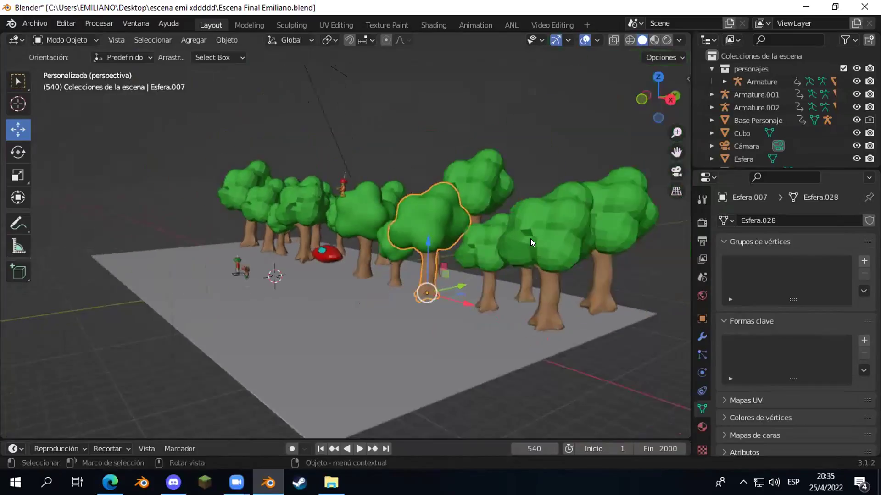
click(531, 233)
click(612, 222)
shift+click(530, 236)
shift+click(484, 237)
shift+click(468, 188)
shift+click(310, 202)
shift+click(235, 189)
middle_drag(292, 268, 366, 267)
shift+click(261, 215)
shift+click(258, 196)
middle_drag(395, 221, 382, 238)
shift+click(375, 201)
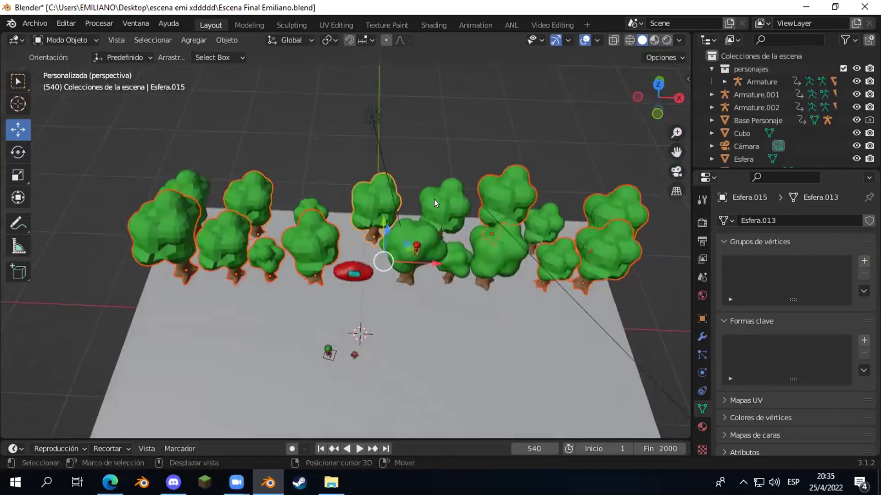
shift+click(434, 199)
shift+click(533, 217)
shift+click(192, 183)
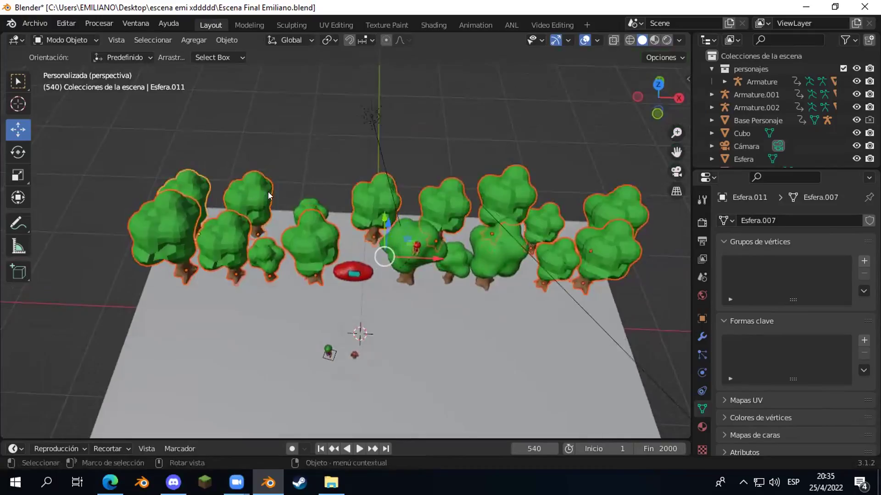
shift+click(303, 201)
right_click(303, 202)
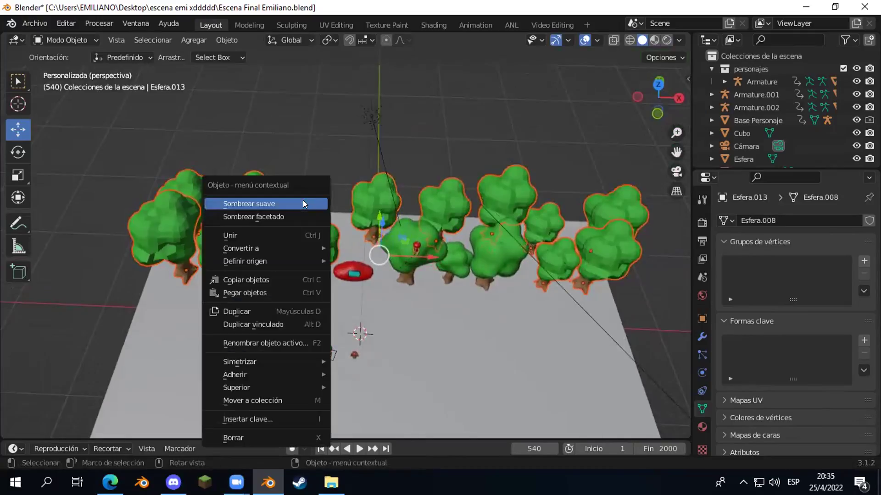
click(303, 203)
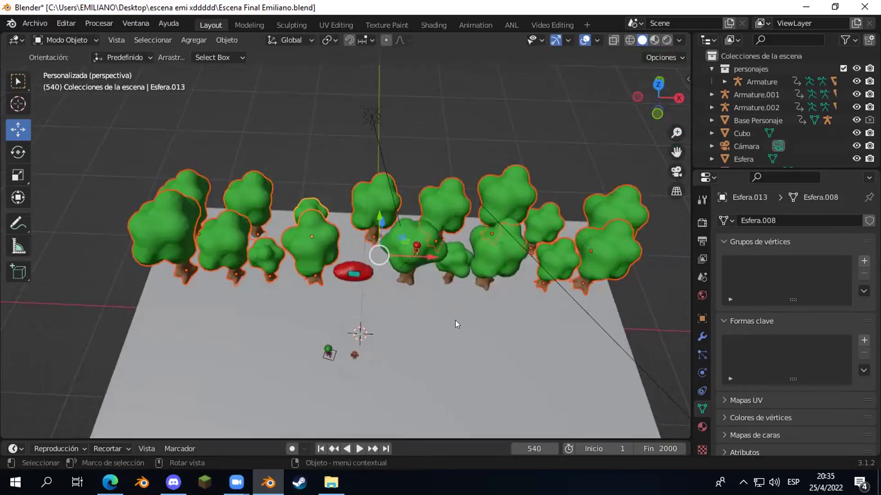
- Apply smooth shading to the red ship between the trees
middle_drag(458, 321, 321, 273)
scroll(320, 275, up, 5)
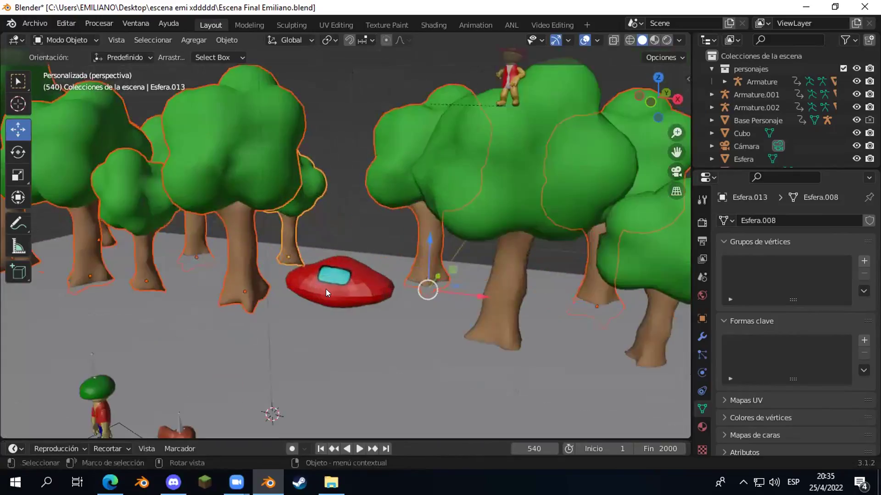
click(326, 290)
right_click(326, 289)
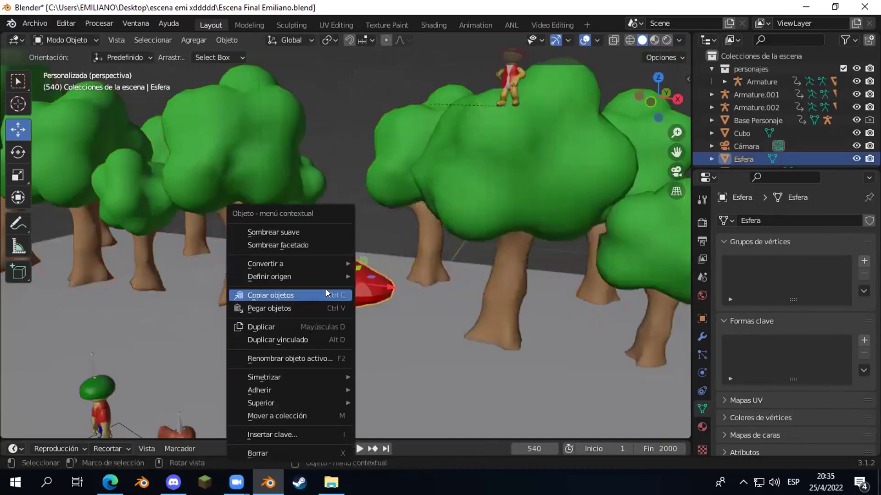
click(292, 233)
- Look through the camera and move it forward along its local Z axis, closer to the characters and the red ship
middle_drag(250, 374, 326, 328)
key(KP_0)
click(745, 147)
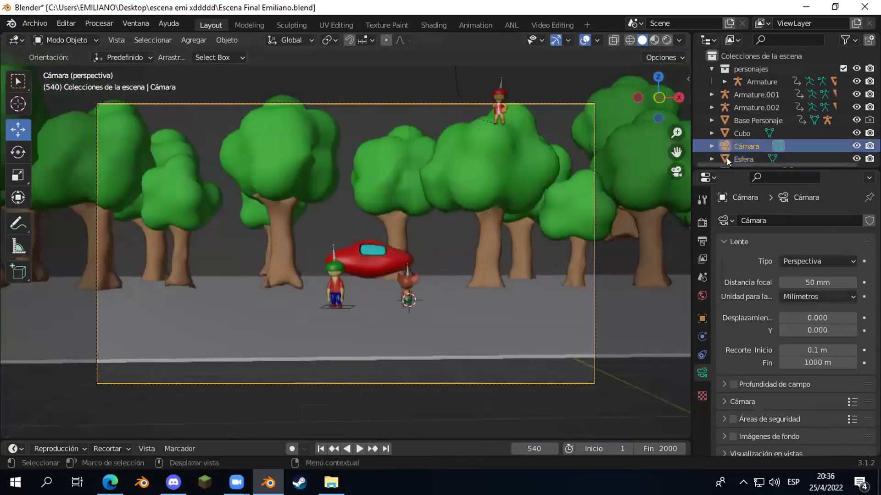
key(g)
key(z)
key(z)
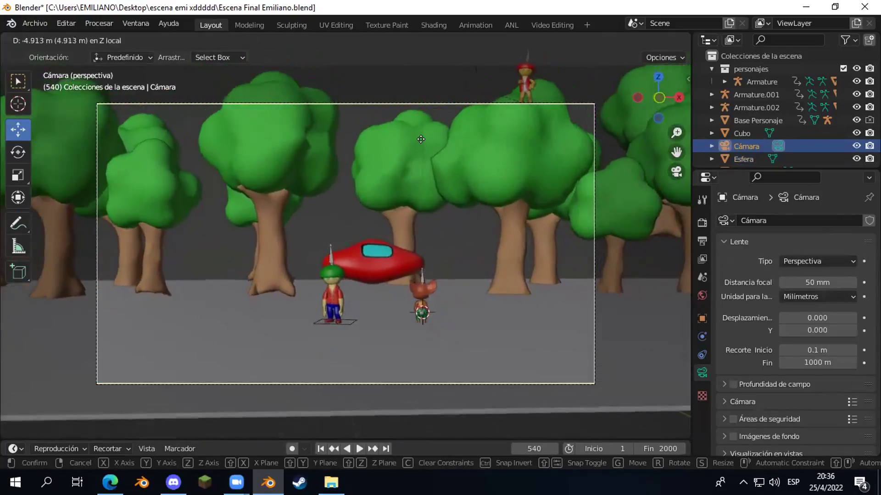
click(422, 128)
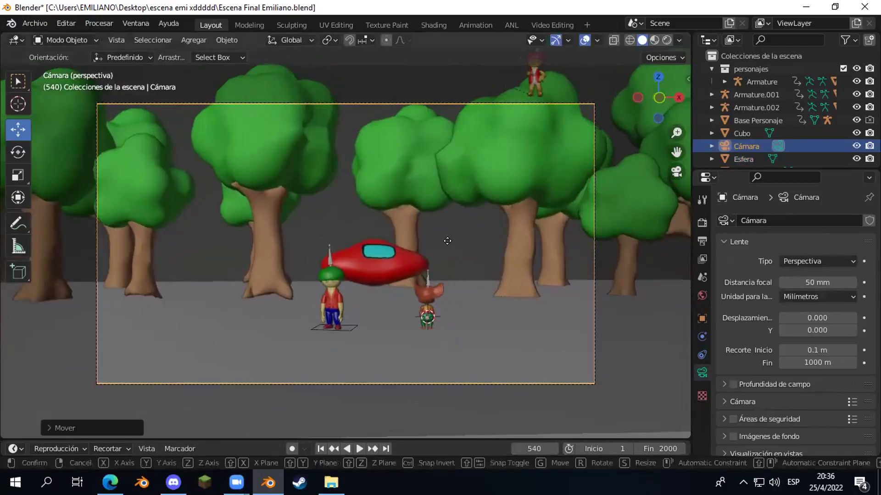
- Raise the camera about 0.15 m along global Z and tilt it slightly about its local X axis
key(g)
key(z)
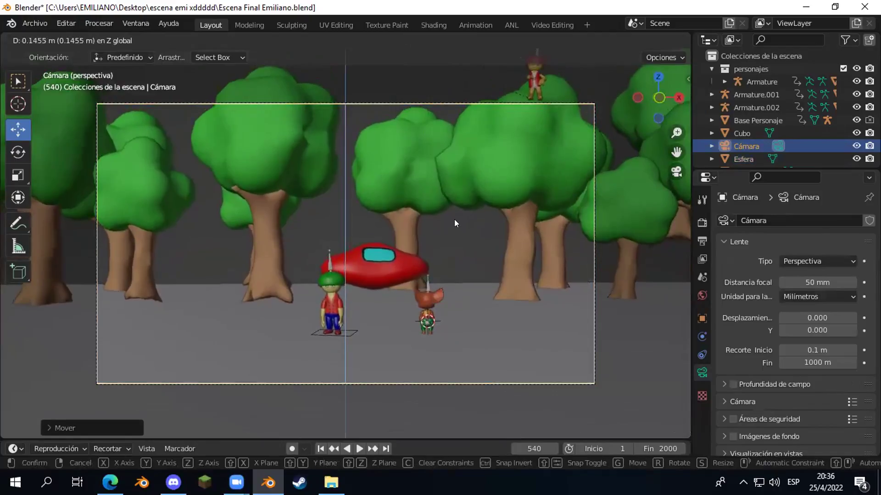
click(454, 219)
key(r)
key(x)
key(x)
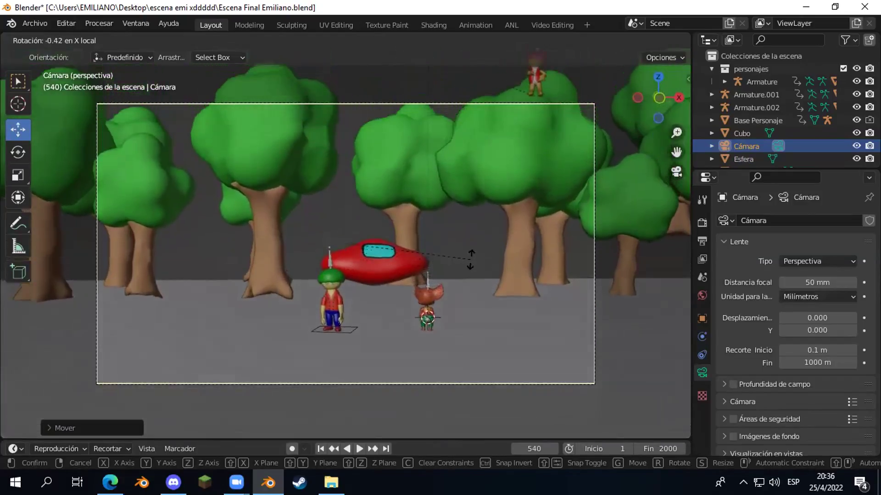
click(467, 259)
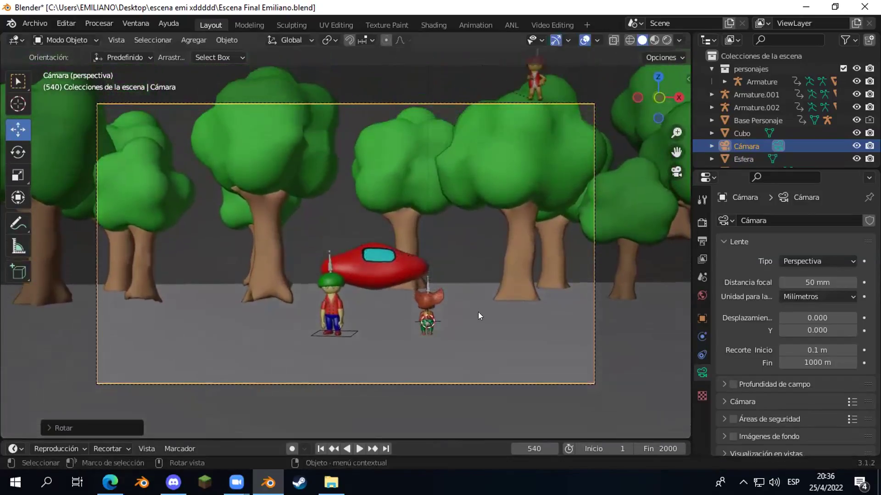
- Shift the camera sideways along positive X to reframe the characters, and render a test image of frame 540
key(g)
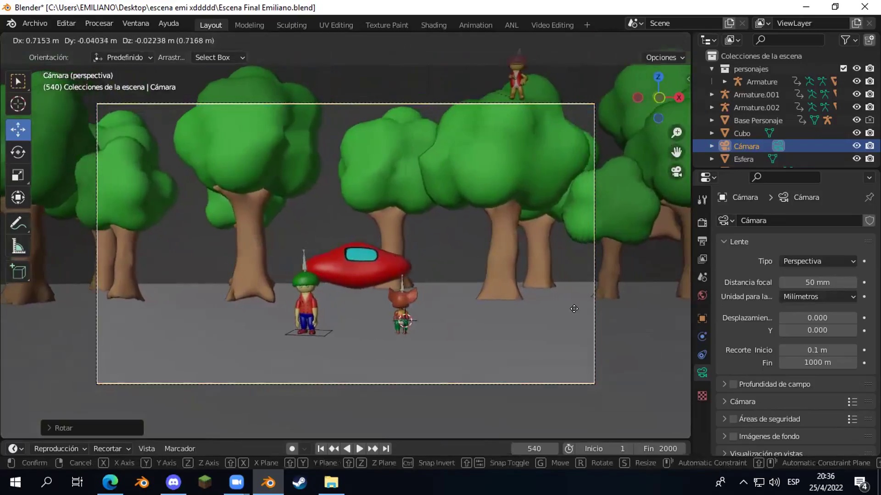
click(521, 315)
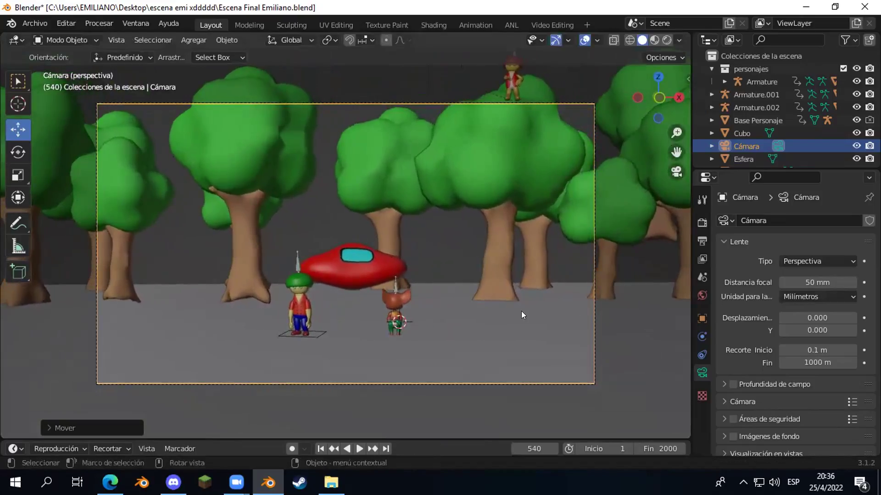
key(F12)
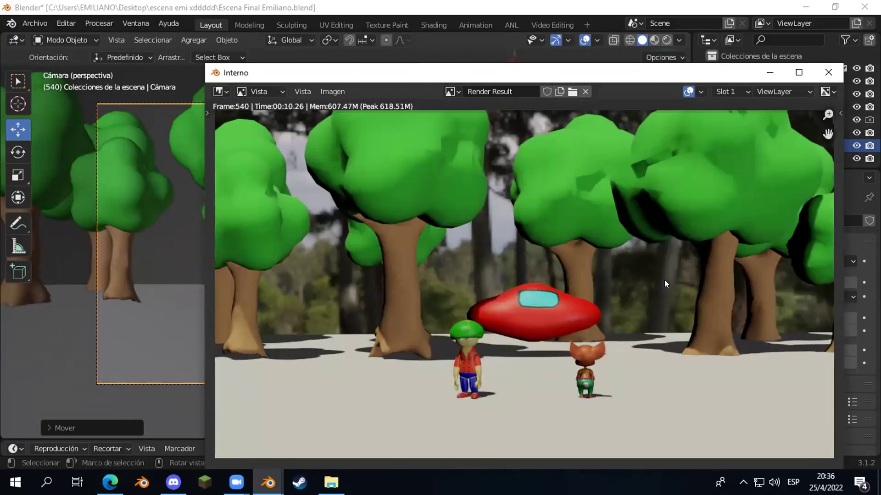
click(828, 72)
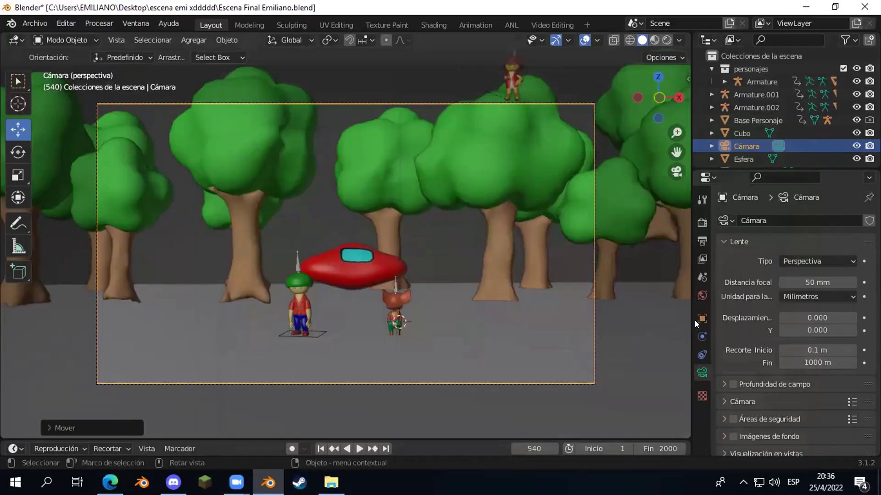
- Enable Eevee ambient occlusion with a distance of 10 m and a factor of 2
click(701, 295)
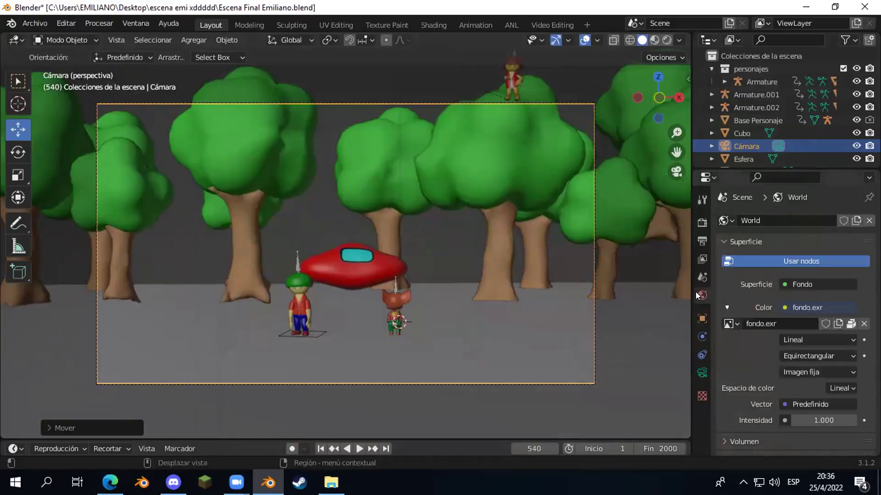
click(698, 225)
click(695, 238)
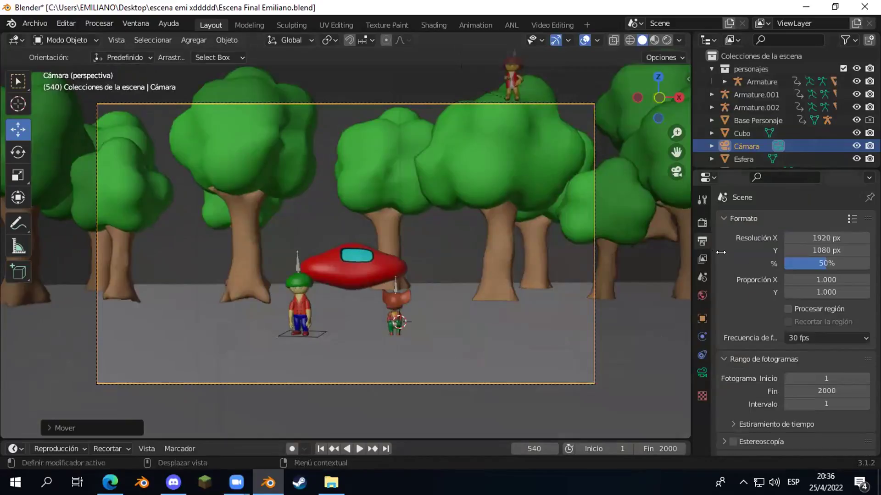
click(702, 223)
click(727, 240)
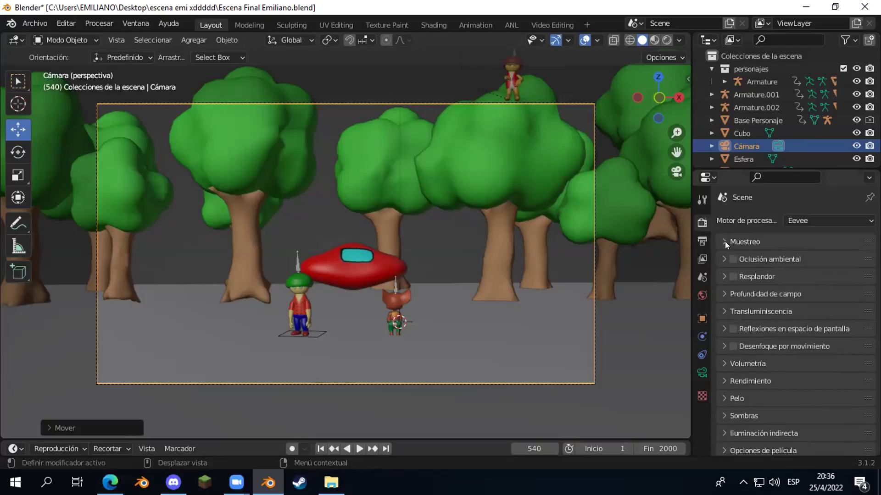
click(732, 260)
click(725, 260)
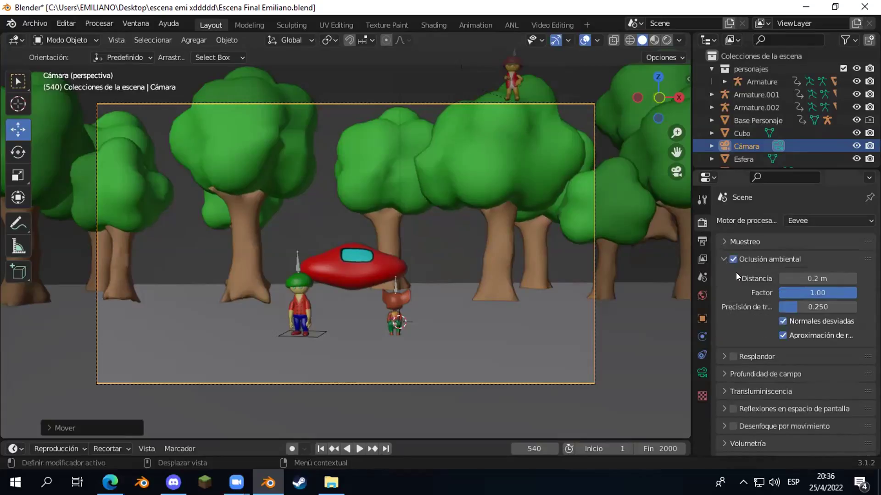
double_click(804, 279)
text(10)
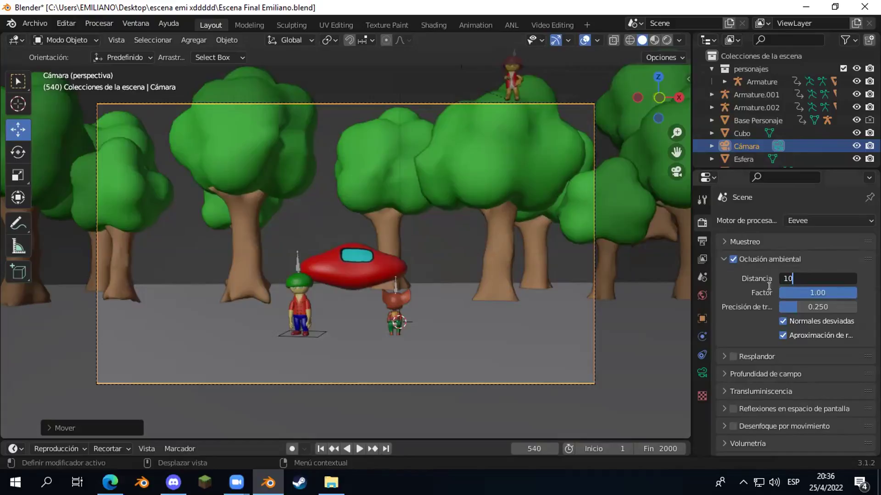
key(Return)
double_click(787, 289)
text(2)
key(Return)
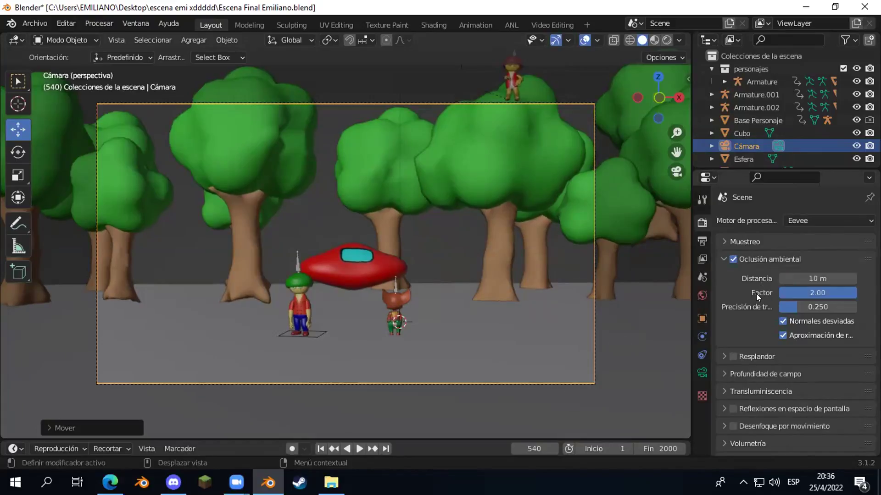
- Enable bloom (Resplandor) for the scene and render a test image of frame 540
click(716, 255)
click(716, 255)
click(716, 255)
click(732, 276)
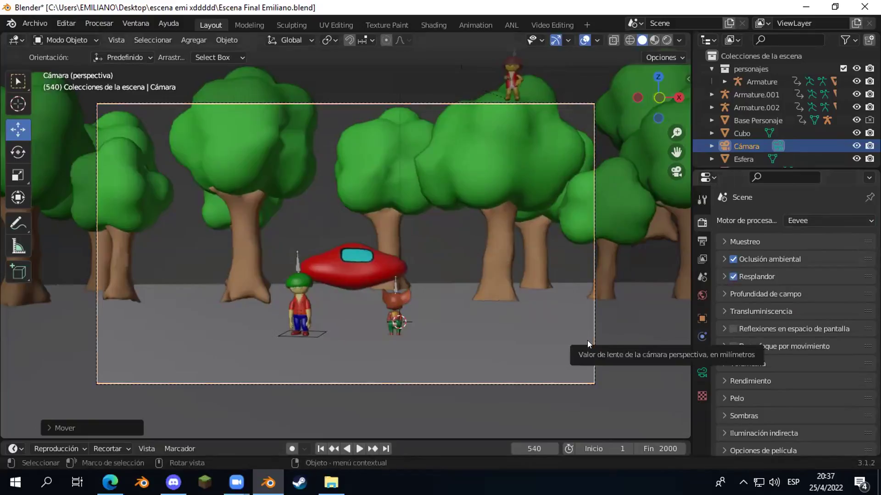
key(F12)
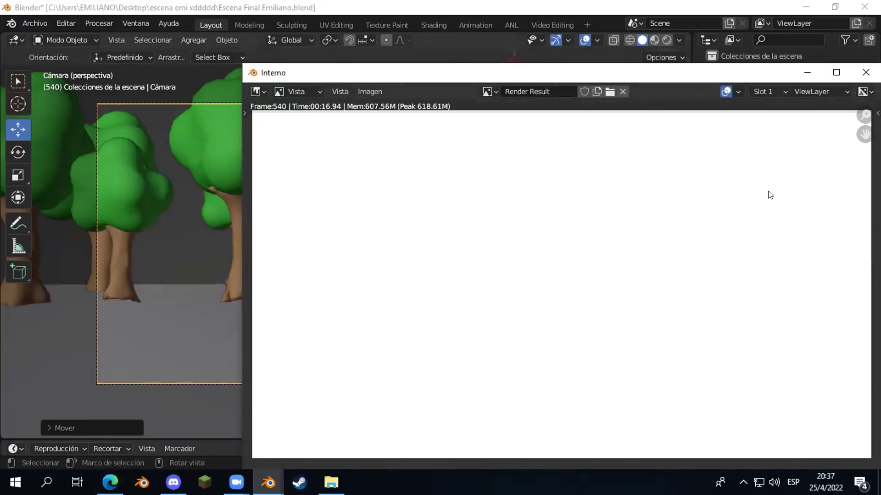
click(862, 73)
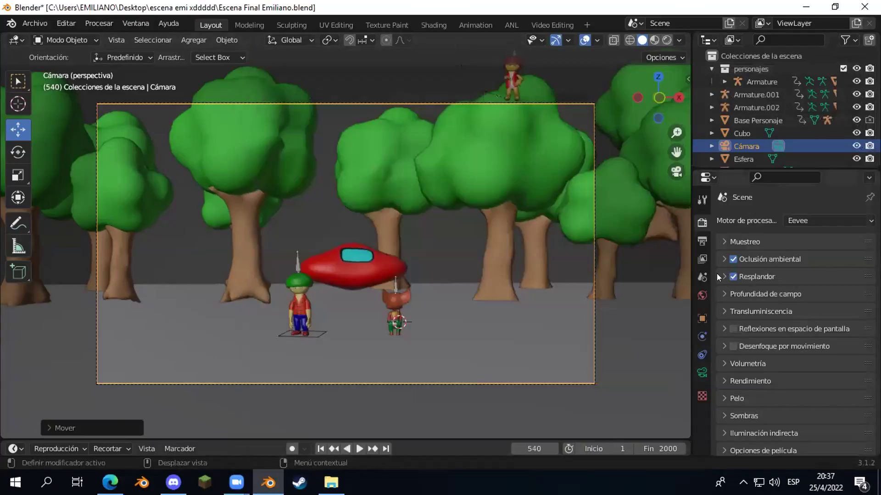
- Turn off bloom (Resplandor) and render frame 540 with only ambient occlusion enabled
click(723, 276)
click(719, 276)
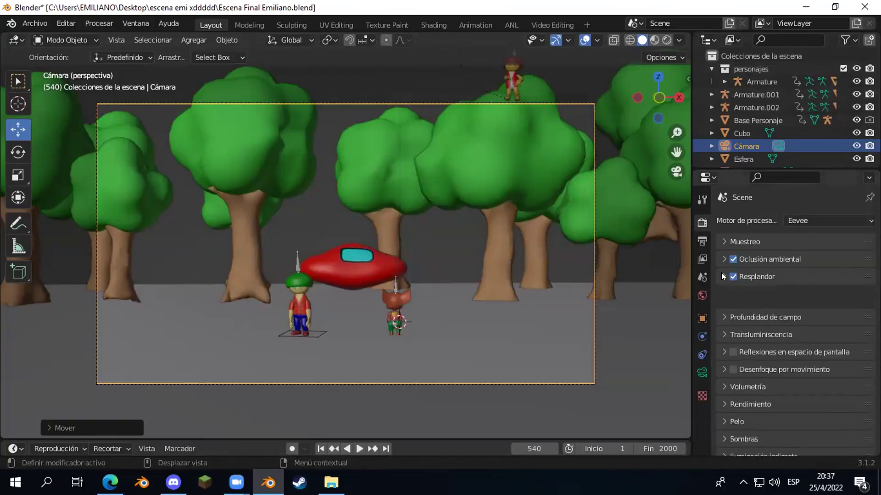
click(733, 276)
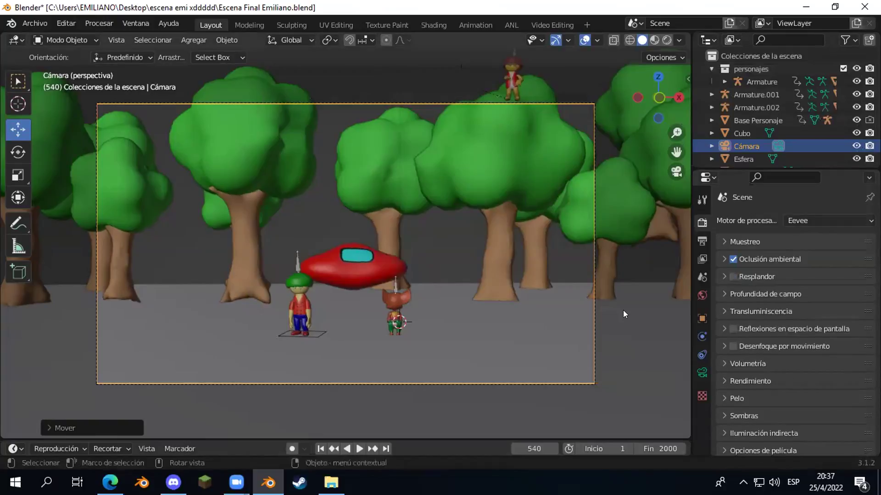
key(F12)
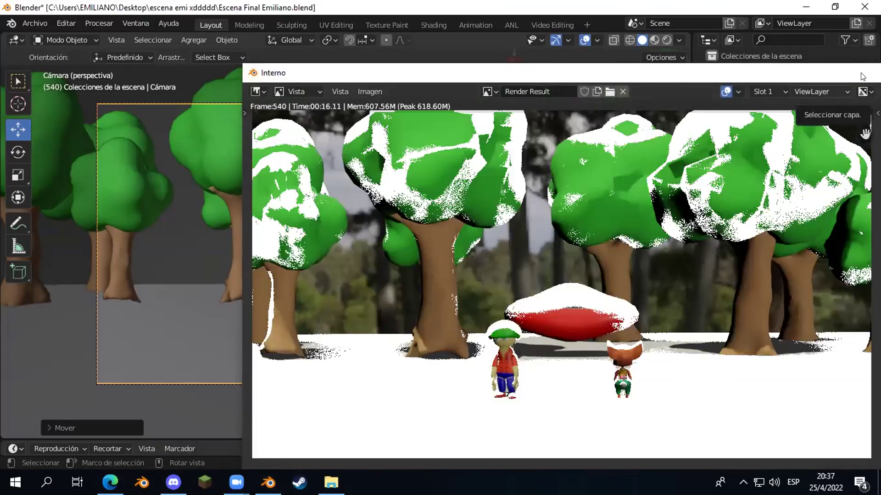
click(861, 76)
- Turn off ambient occlusion and render frame 540 without either effect
click(731, 259)
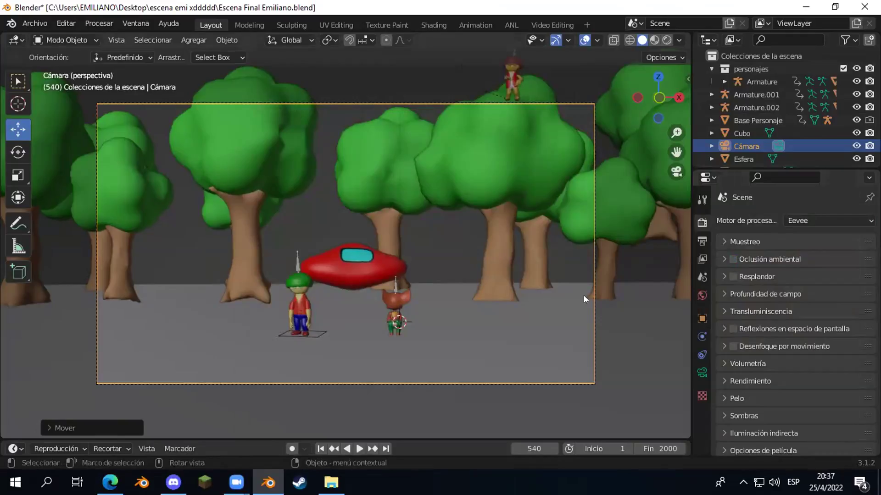
key(F12)
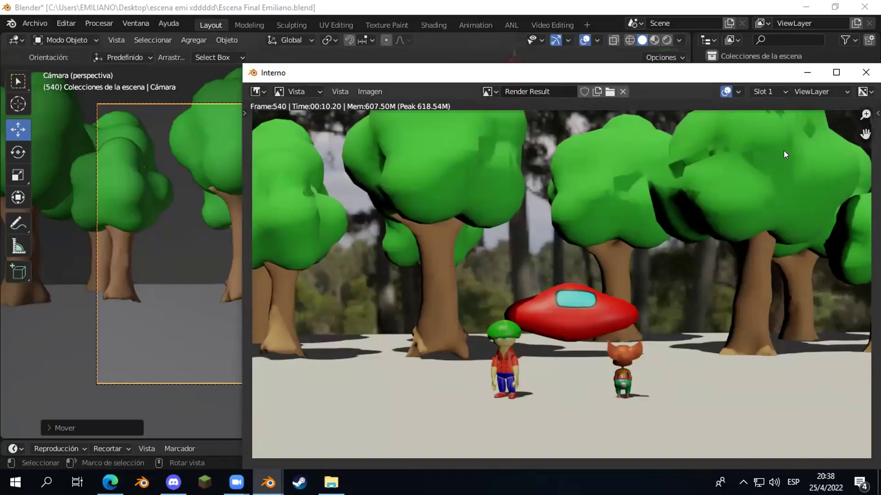
click(862, 72)
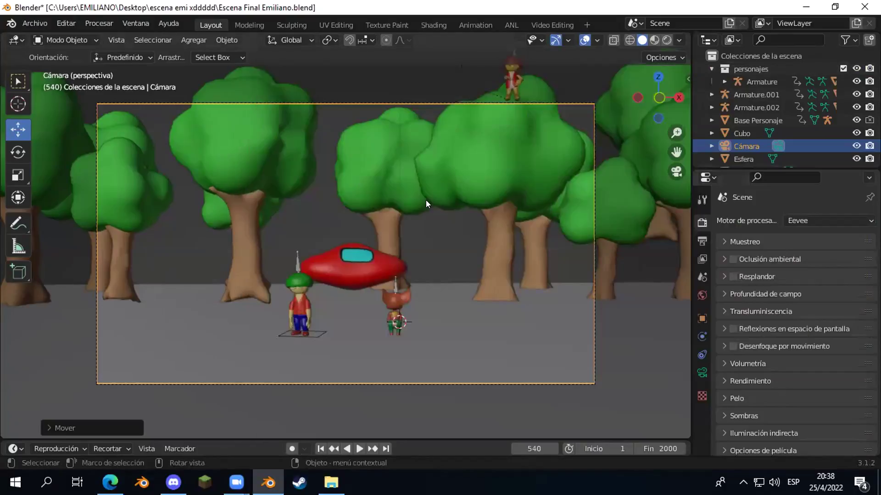
- Save the current scene file
click(35, 23)
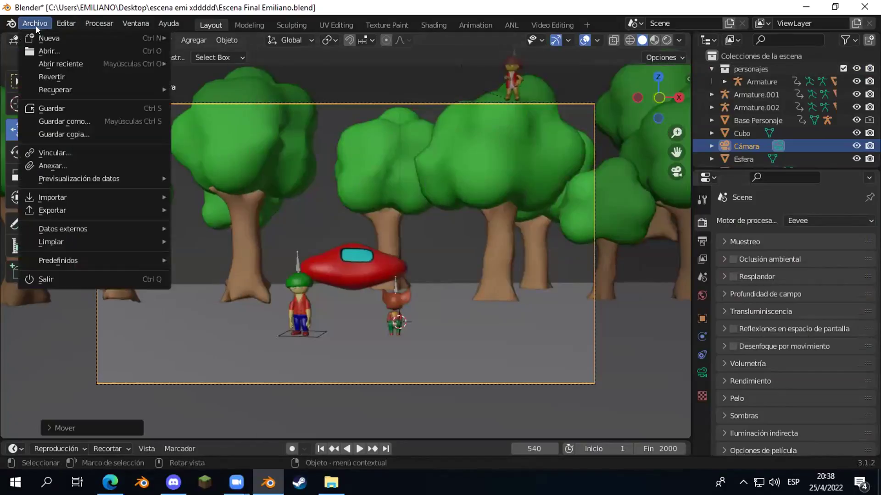
click(30, 107)
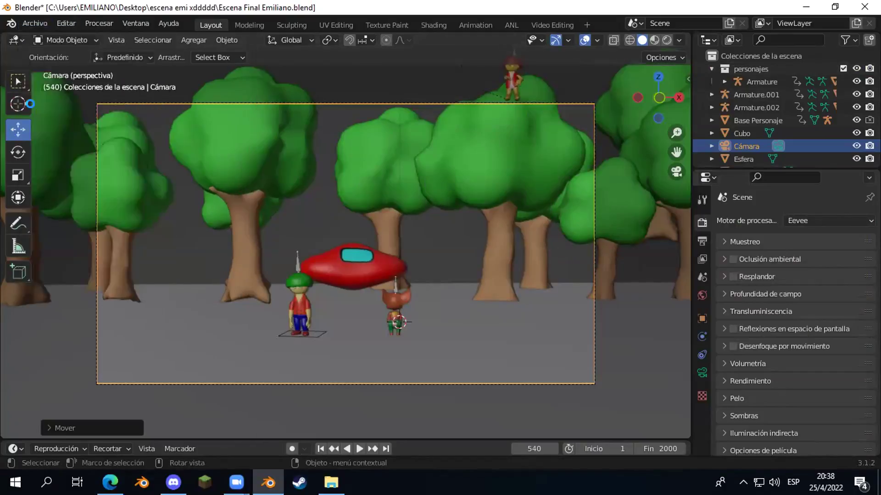
- Switch to File Explorer and compress the final scene's Blender file into a RAR archive in the escena emi xddddd folder
click(32, 20)
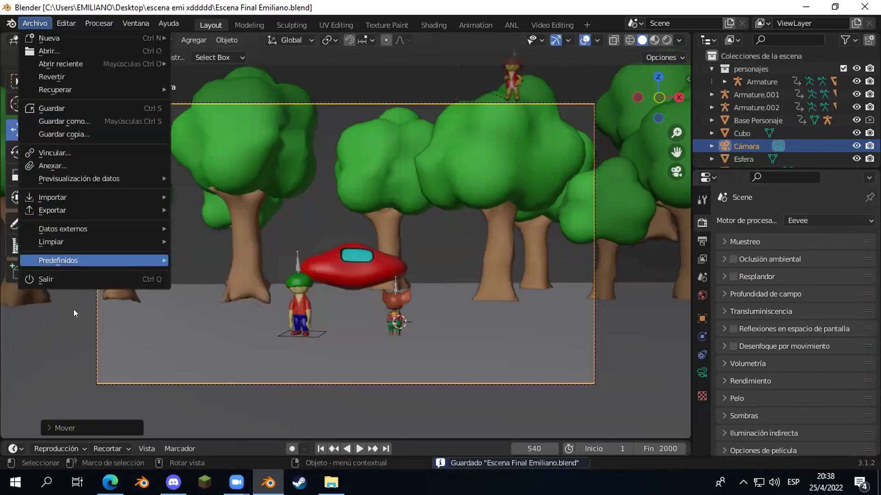
click(331, 483)
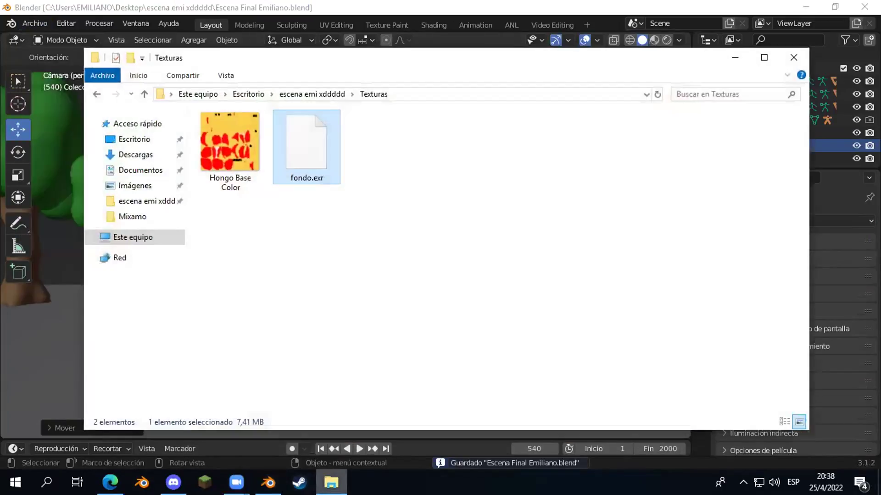
key(alt+Tab)
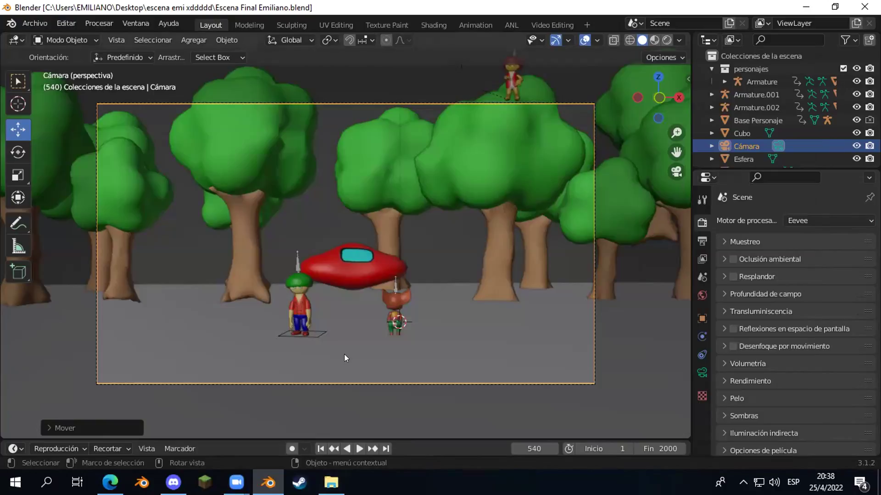
click(331, 482)
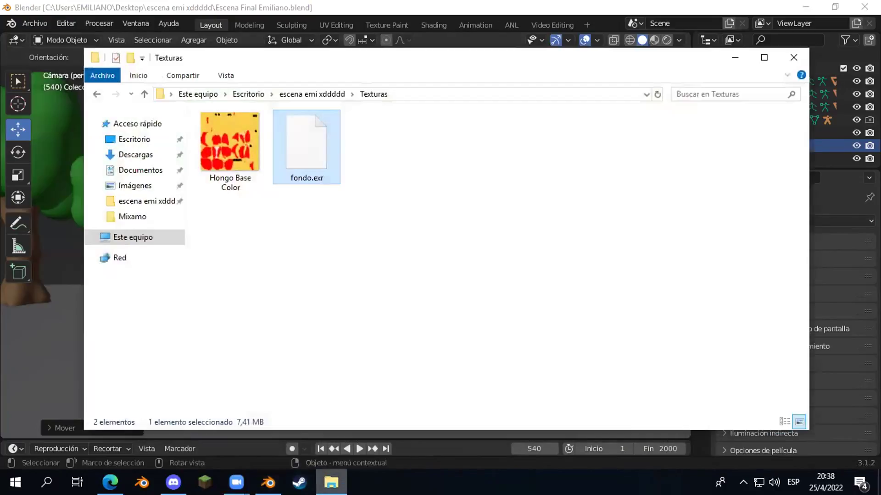
click(308, 93)
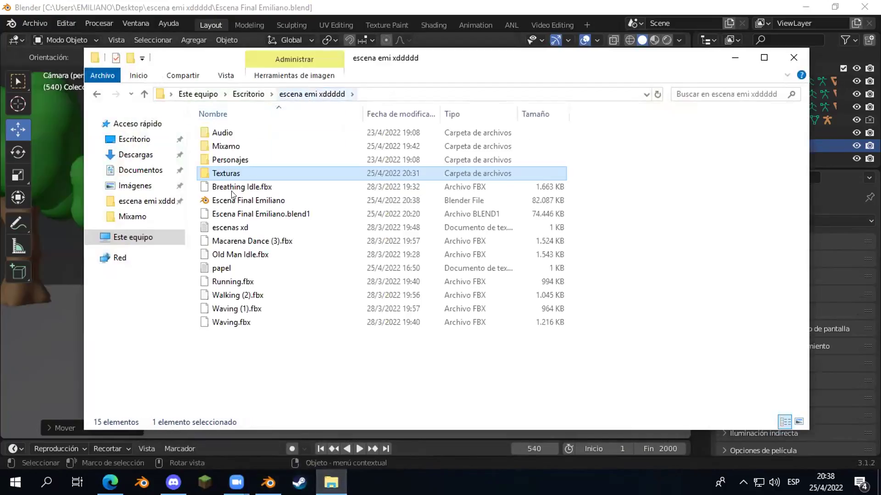
right_click(242, 201)
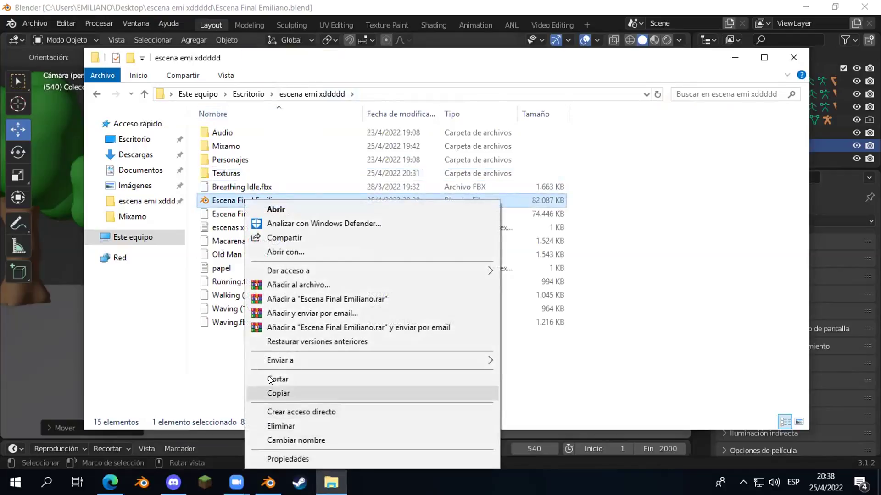
click(336, 299)
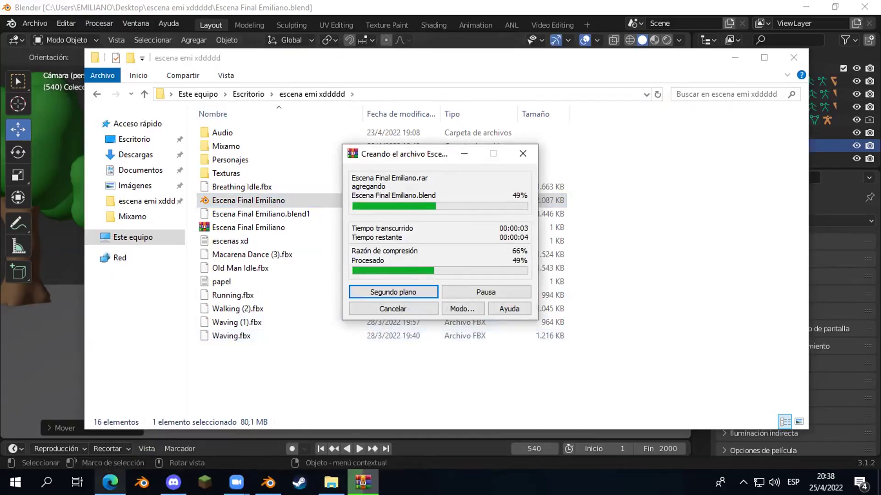
- Switch to the Edge browser and search the web for "whatsapp plus" in the Mixamo tab
mouse_move(110, 483)
click(108, 429)
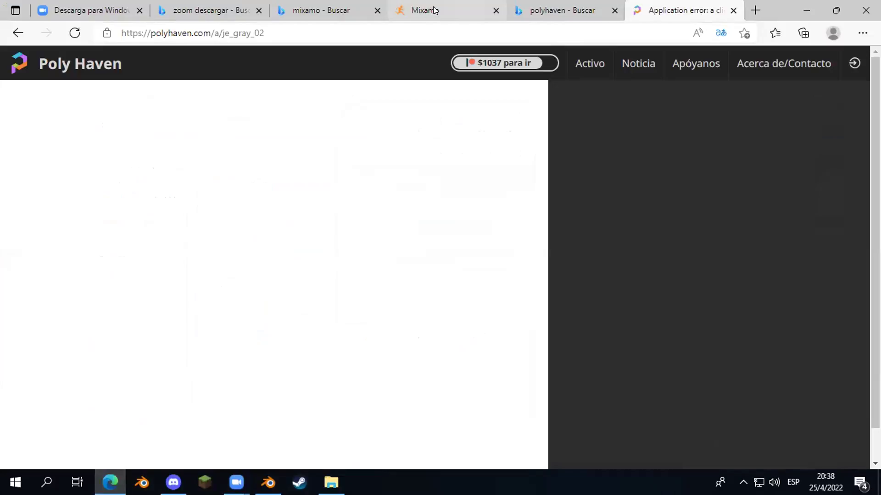
click(430, 8)
click(385, 29)
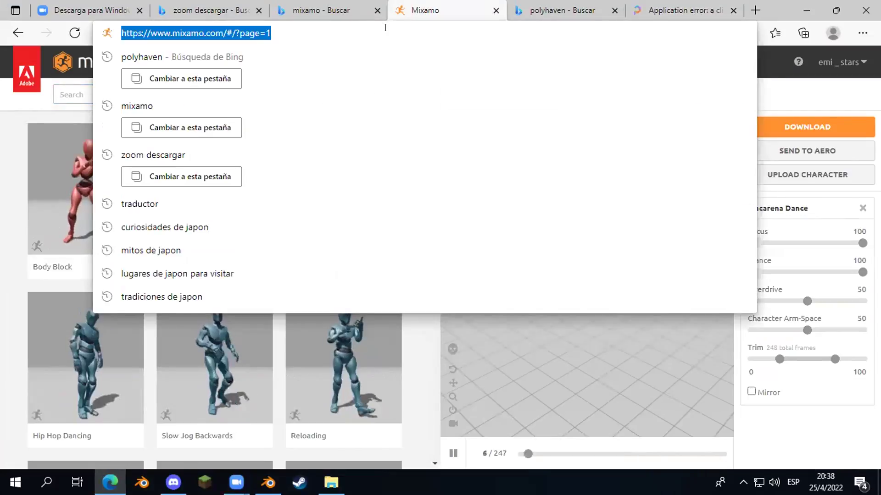
text(wa)
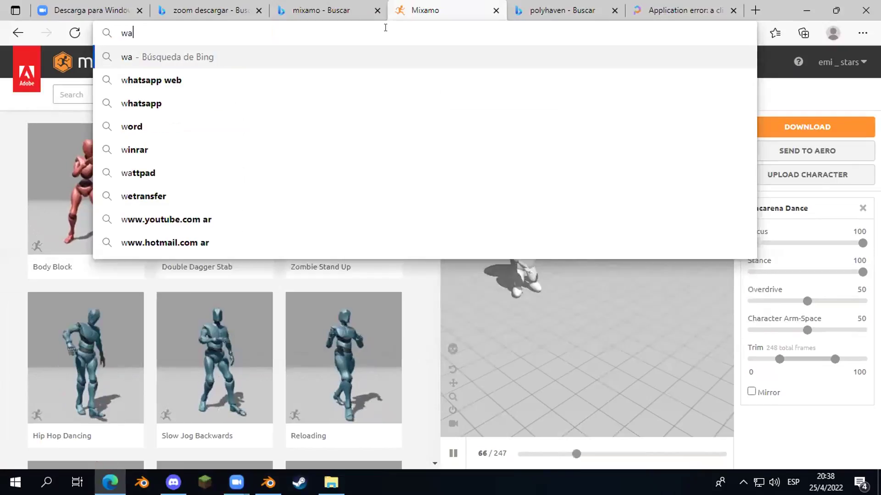
text(ht)
key(BackSpace)
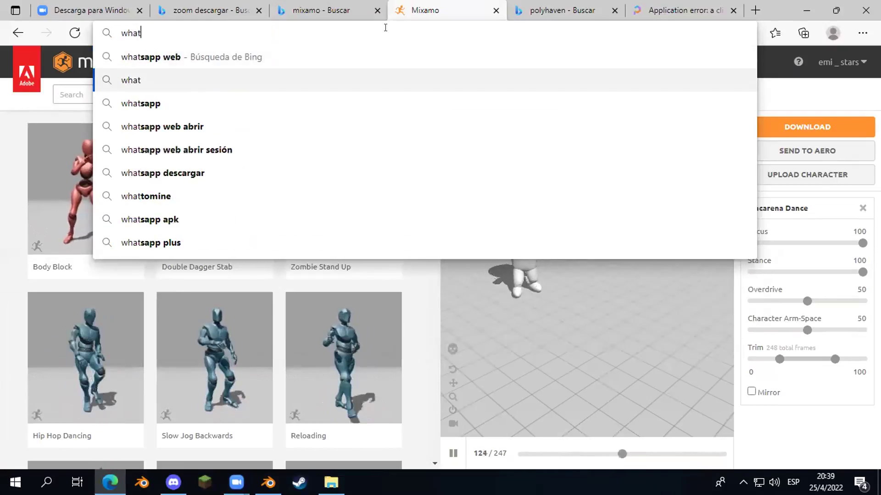
key(Up)
key(Up)
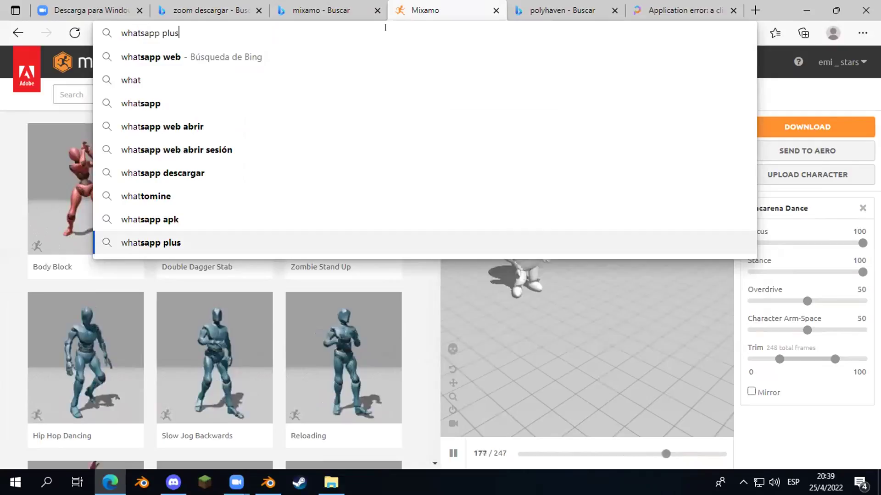
key(Return)
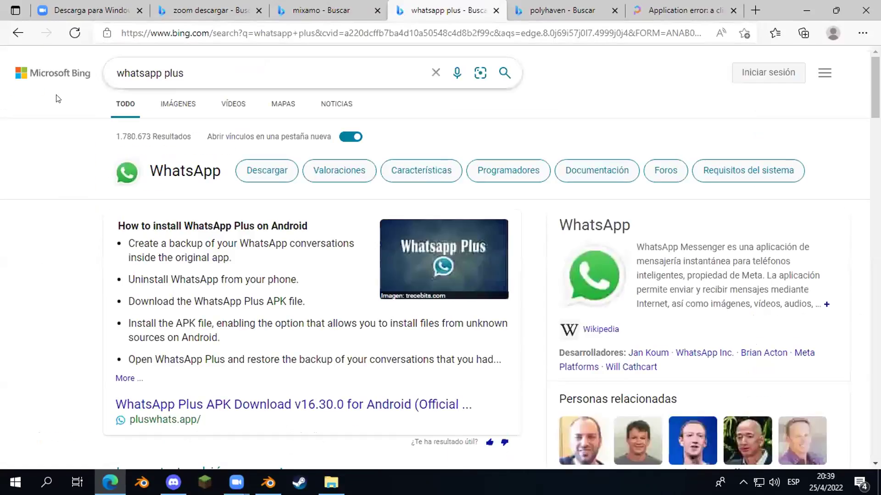
- Search for "whatsapp web" instead, open the WhatsApp Web site, and minimize the browser
drag(163, 73, 215, 71)
text(we)
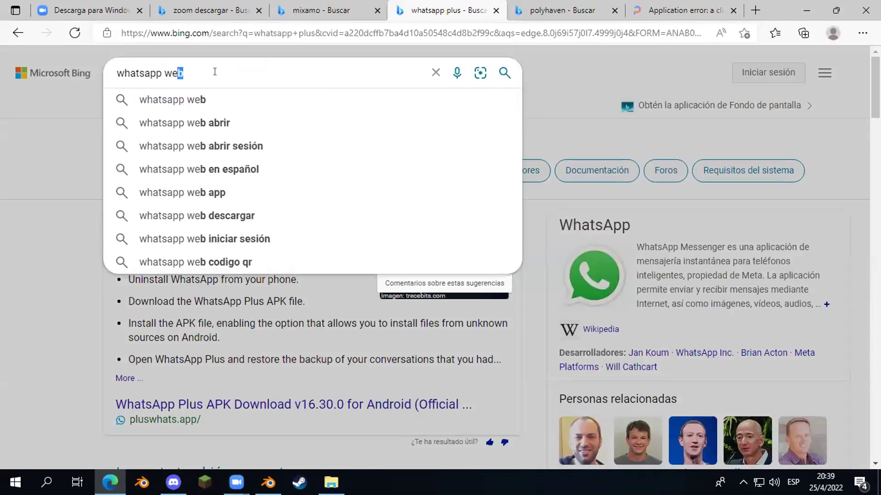
key(Return)
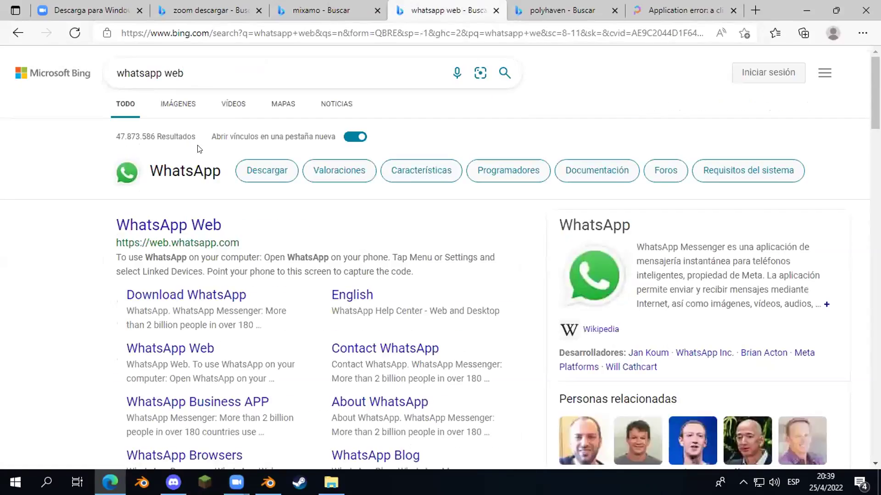
click(180, 225)
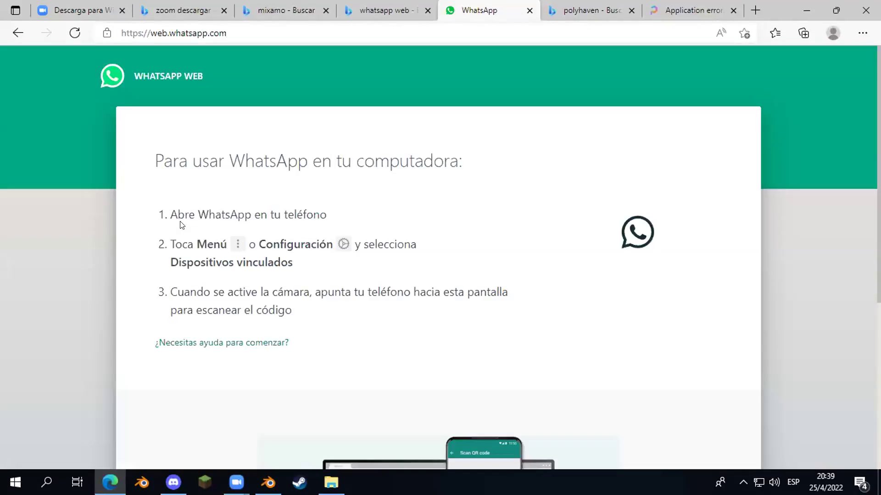
click(800, 11)
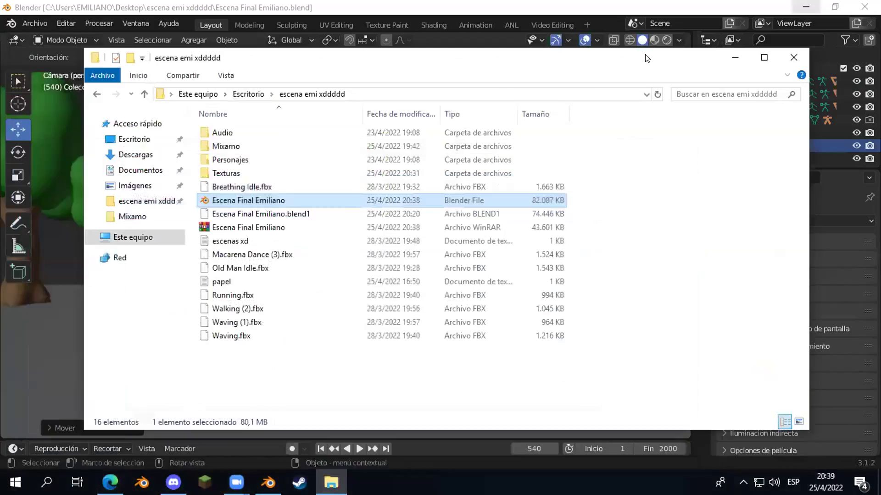
- Delete the WinRAR archive of the final scene from the escena emi xddddd folder
click(232, 227)
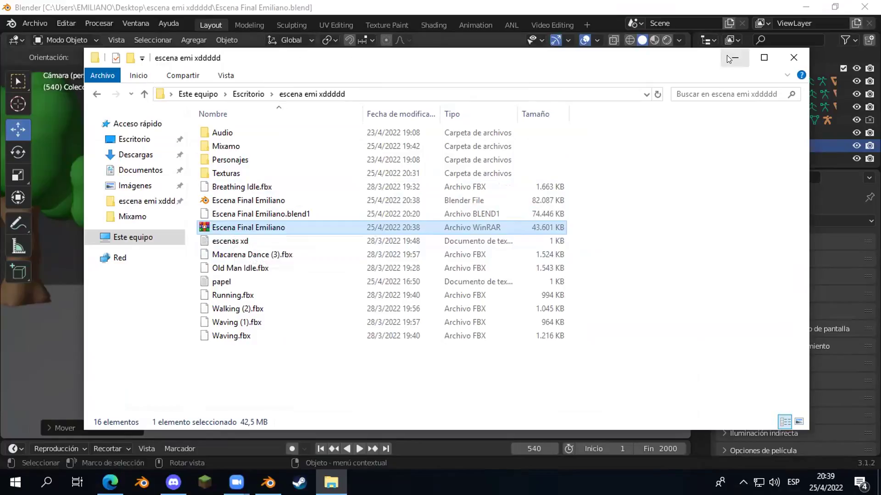
click(242, 241)
click(255, 227)
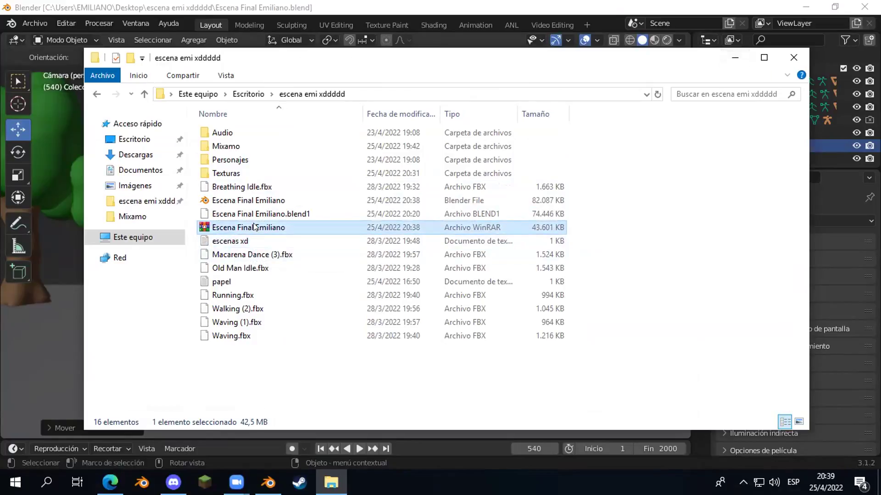
key(Delete)
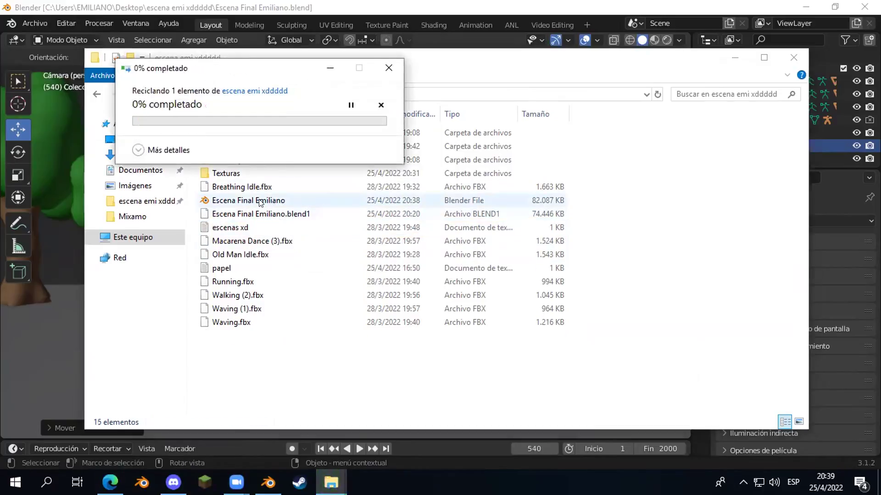
right_click(260, 201)
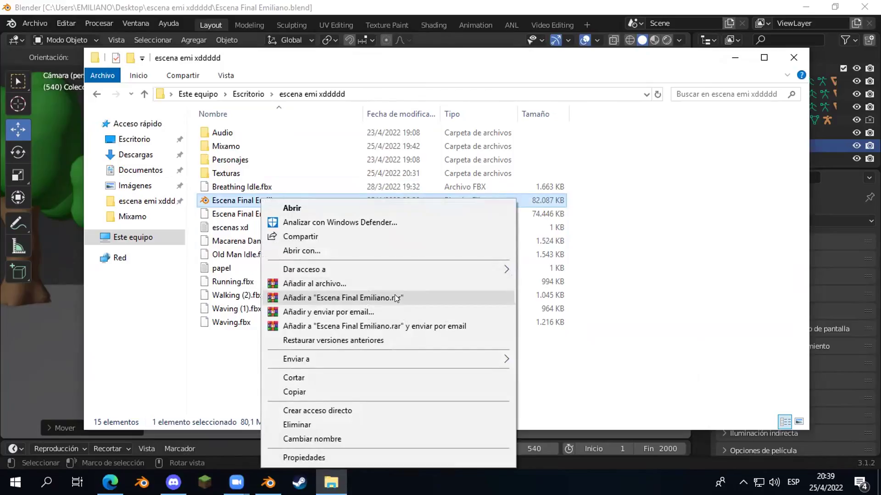
click(638, 279)
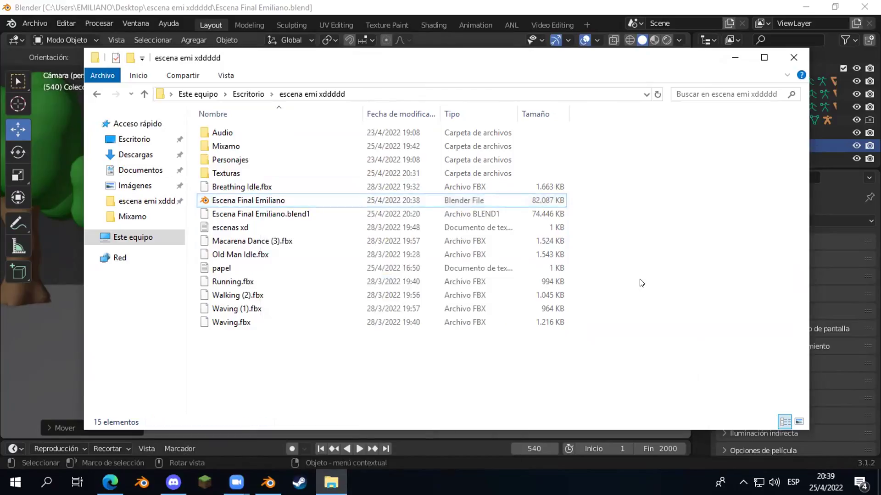
- Return to the forest scene in Blender and leave the camera view
click(728, 56)
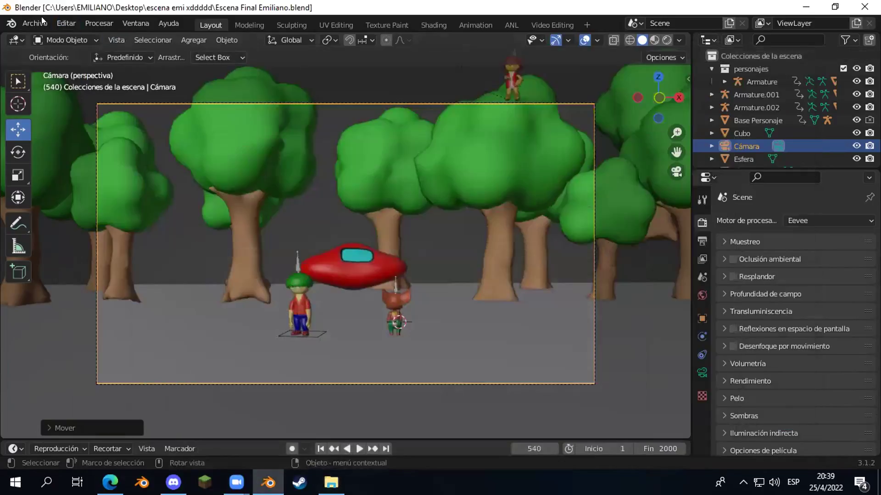
click(34, 23)
click(673, 168)
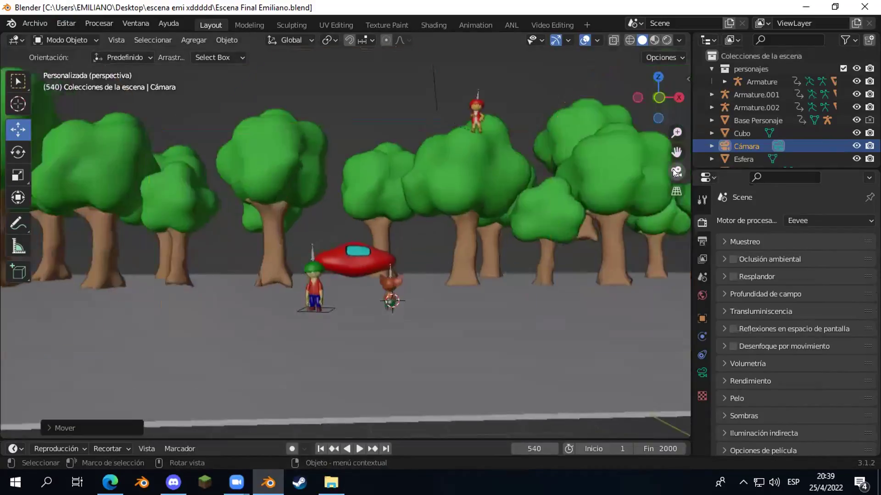
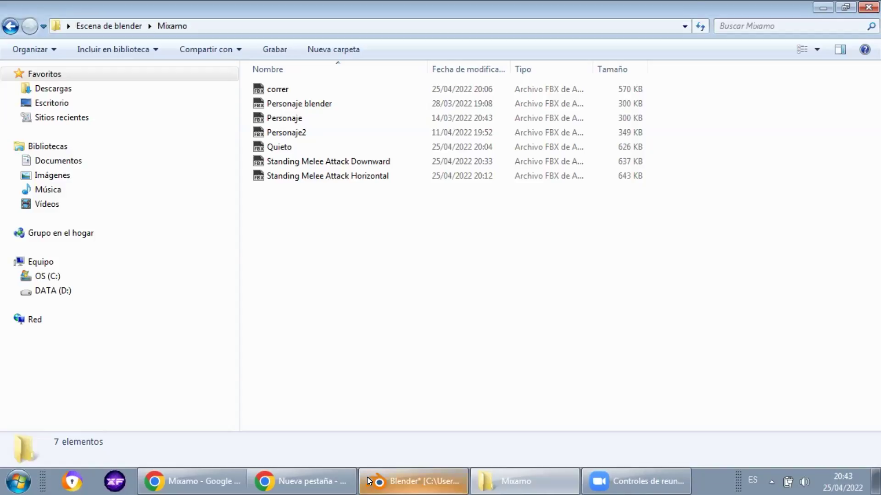
- Switch to Blender with the Personaje blender file, select the character, and delete the Scripting workspace
click(408, 481)
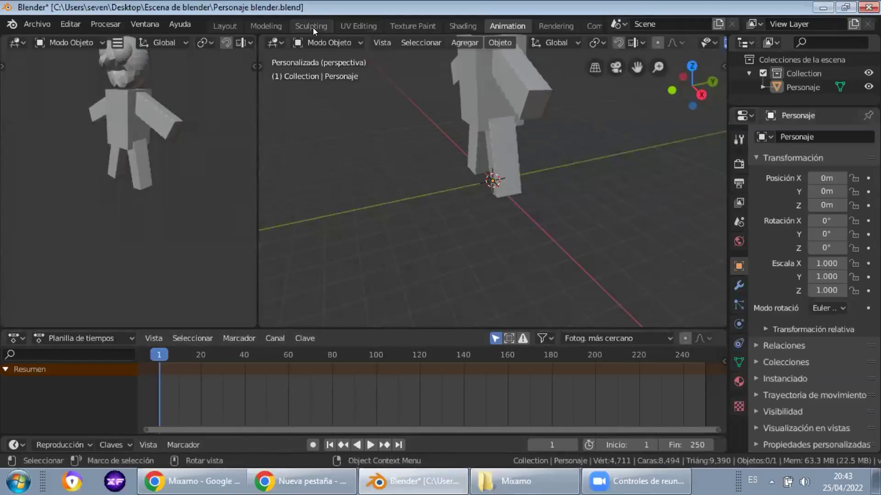
click(518, 134)
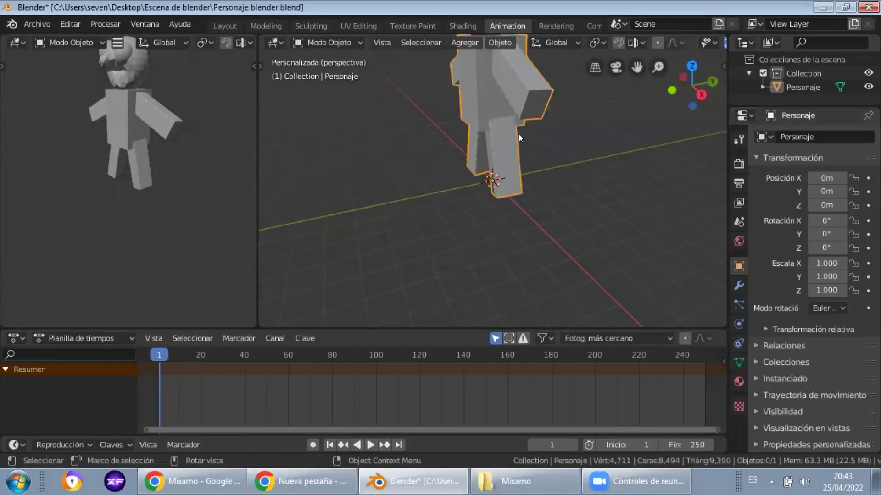
scroll(541, 25, down, 5)
right_click(556, 25)
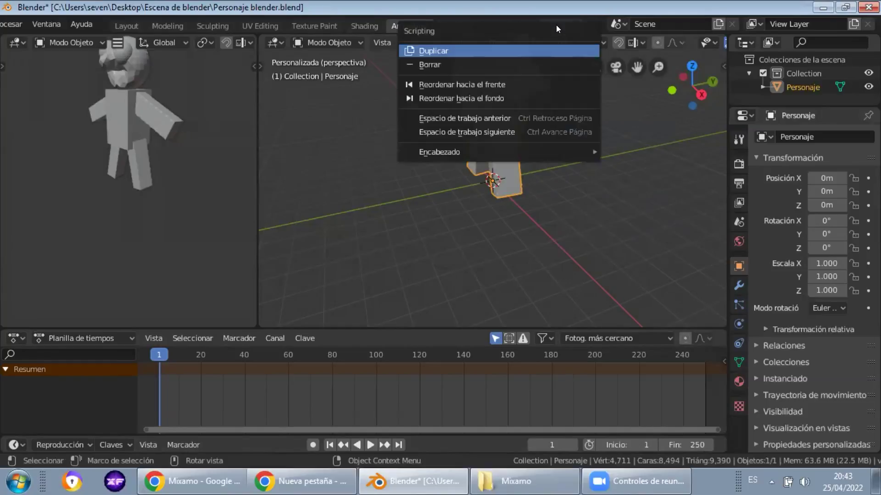
click(444, 67)
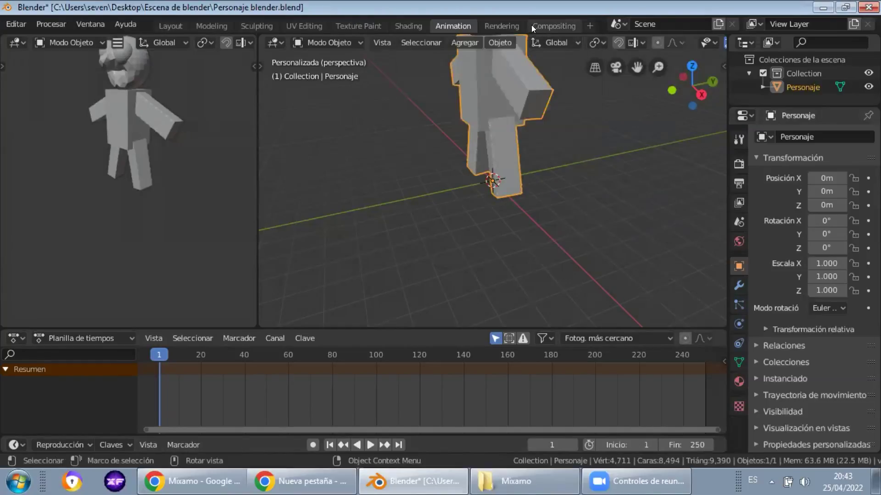
- Delete the Compositing and Rendering workspaces
right_click(532, 25)
click(452, 67)
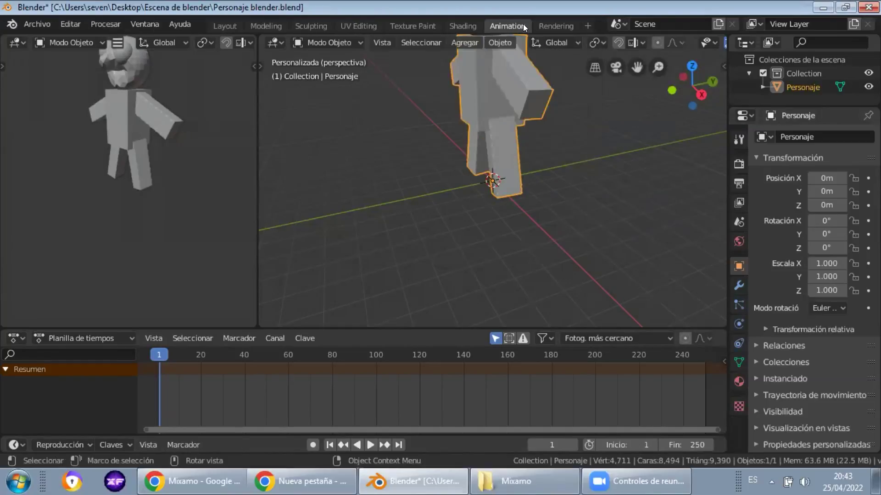
right_click(553, 22)
click(452, 65)
scroll(447, 136, down, 3)
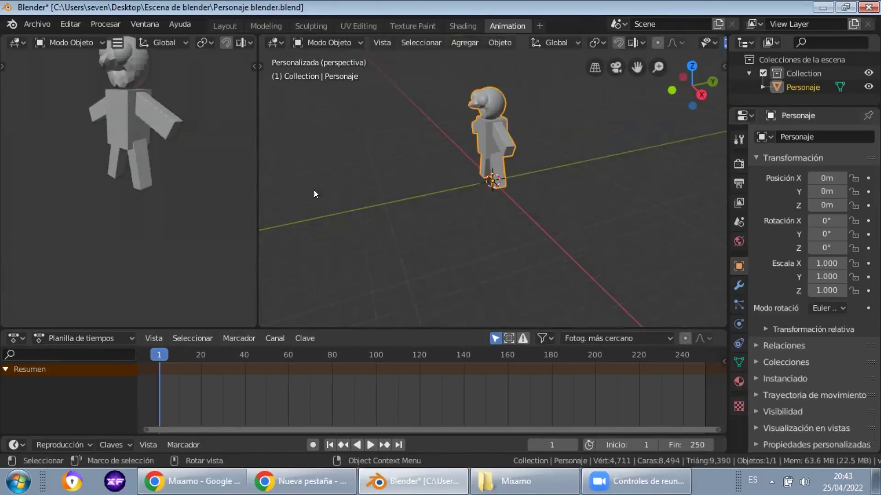
- Add a General Animation workspace and change its camera-side viewport next to the main 3D view into a Dope Sheet (Planilla de tiempos) editor
click(534, 25)
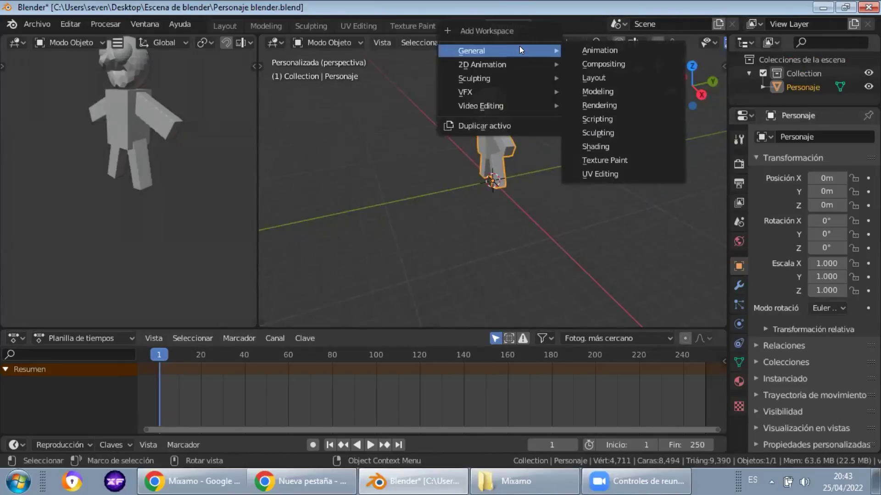
click(585, 49)
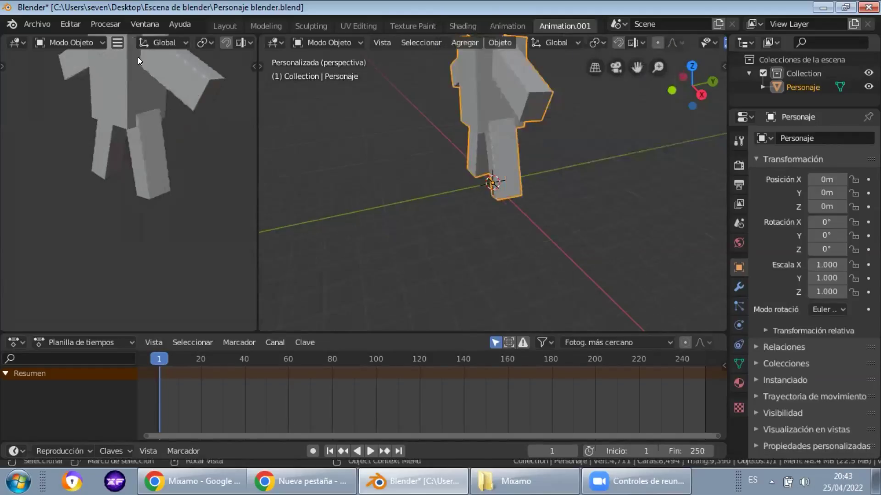
click(18, 42)
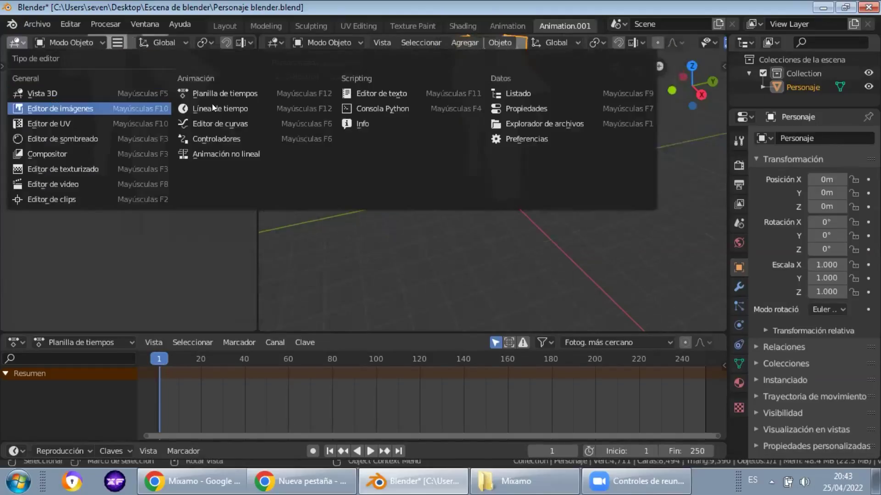
click(236, 93)
middle_drag(243, 43, 185, 30)
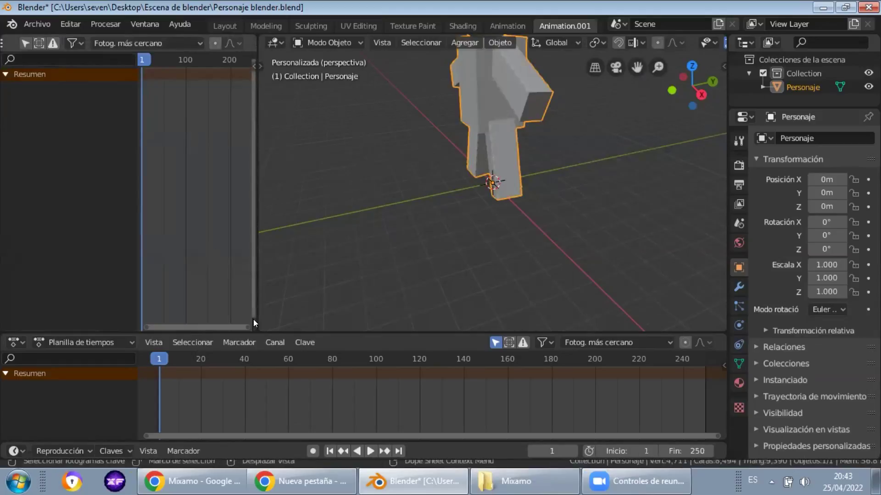
- Change the Dope Sheet below the 3D view to the Nonlinear Animation (Animación no lineal) editor and make that area taller
click(17, 344)
key(Escape)
click(9, 344)
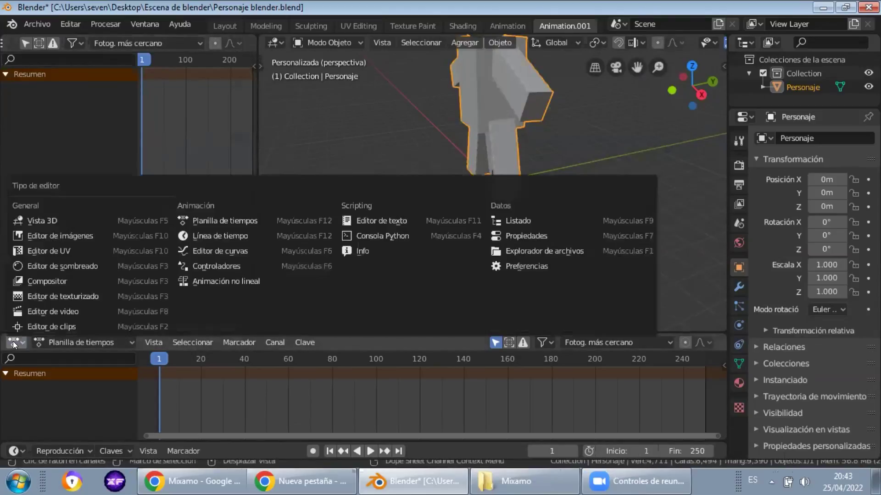
click(202, 281)
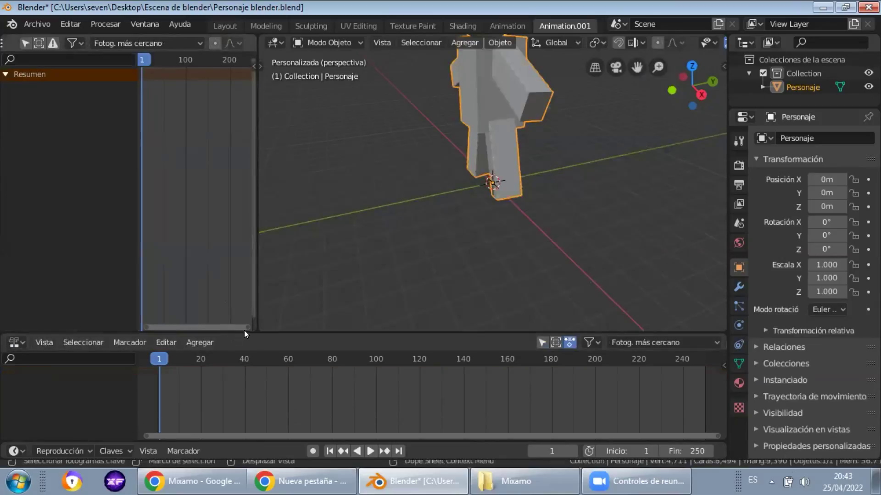
drag(270, 329, 279, 298)
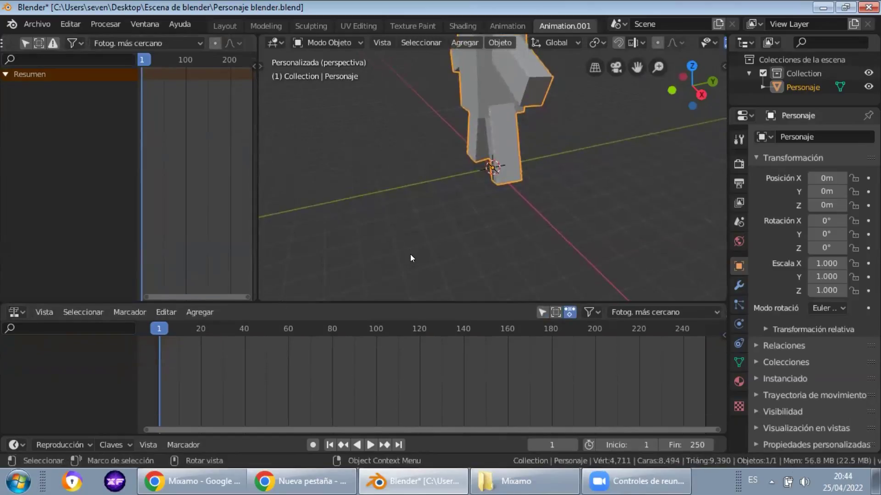
- Delete the Personaje object and save the scene as Personaje blender Animacion.blend in the Escena de blender folder
scroll(508, 182, down, 2)
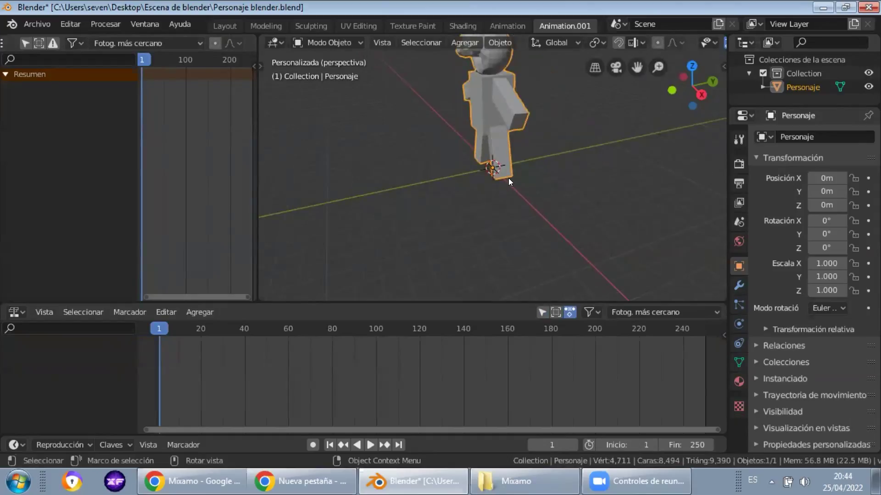
key(Delete)
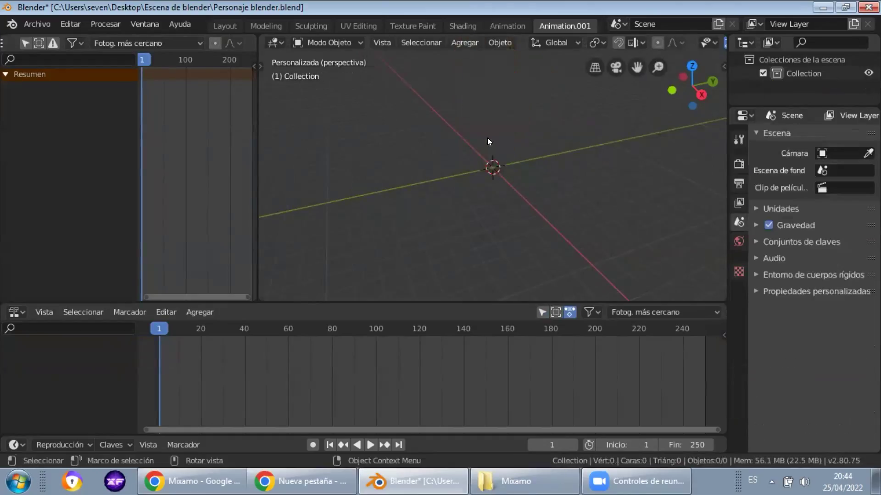
click(47, 22)
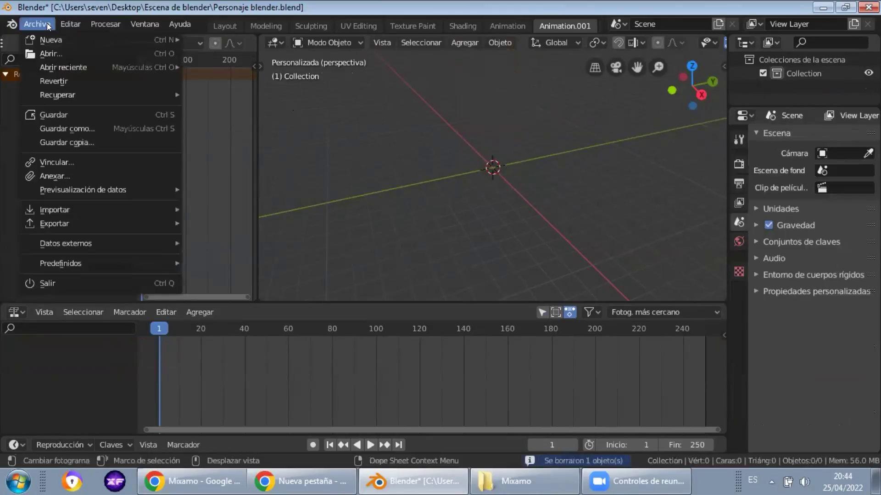
click(62, 125)
click(239, 75)
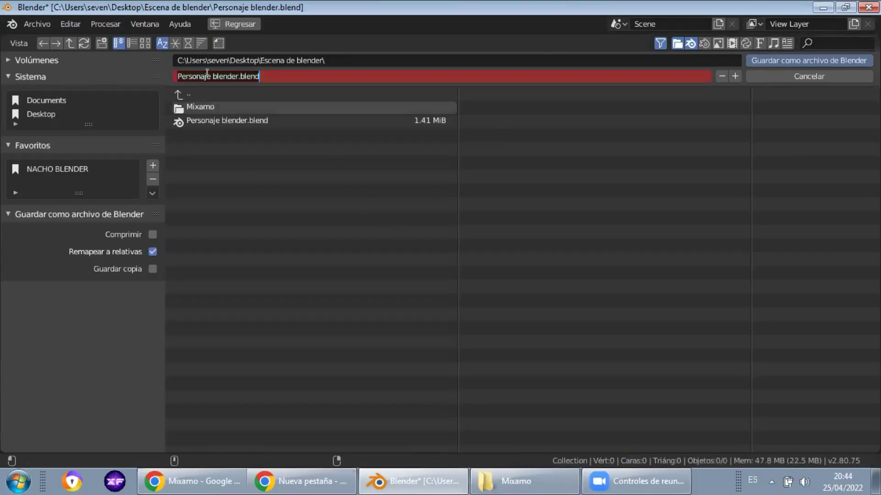
click(239, 75)
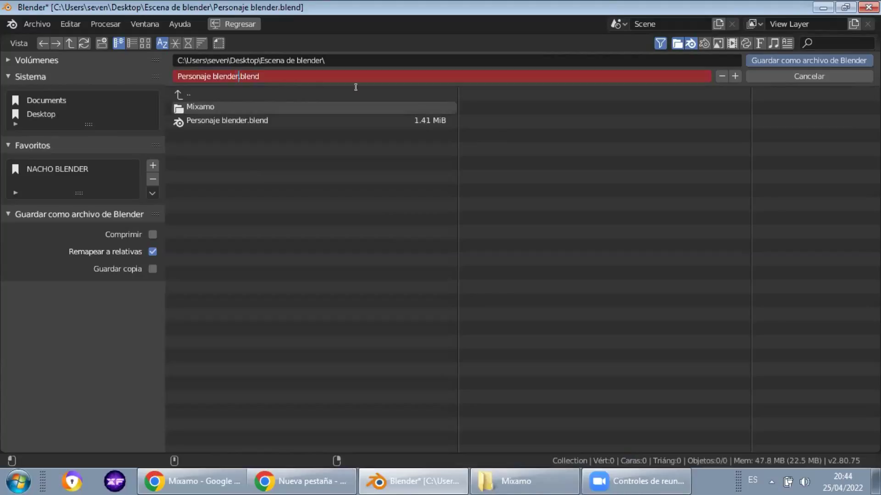
text(Animacion)
key(Return)
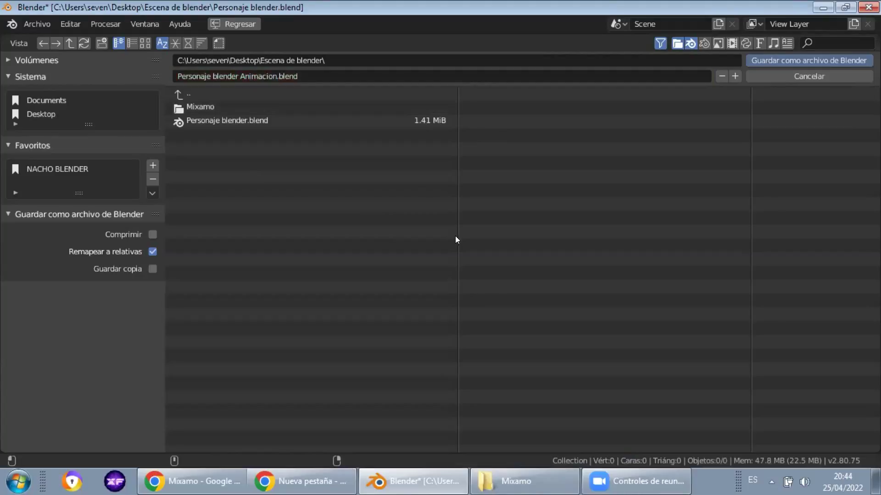
click(766, 60)
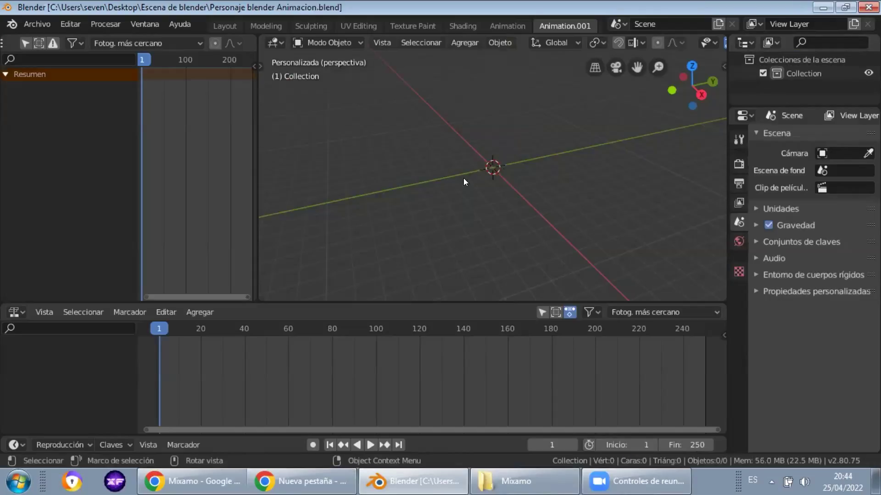
- Rename the Animation.001 workspace as ANL
double_click(557, 25)
text(ANL)
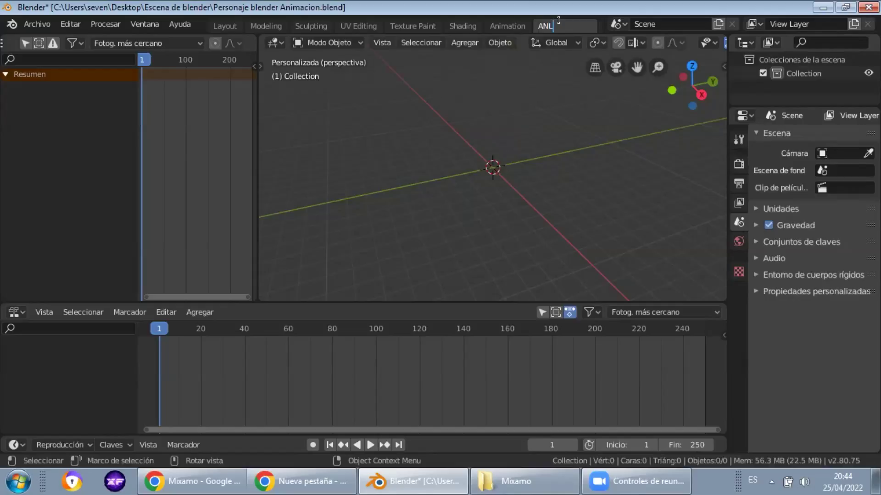
key(Return)
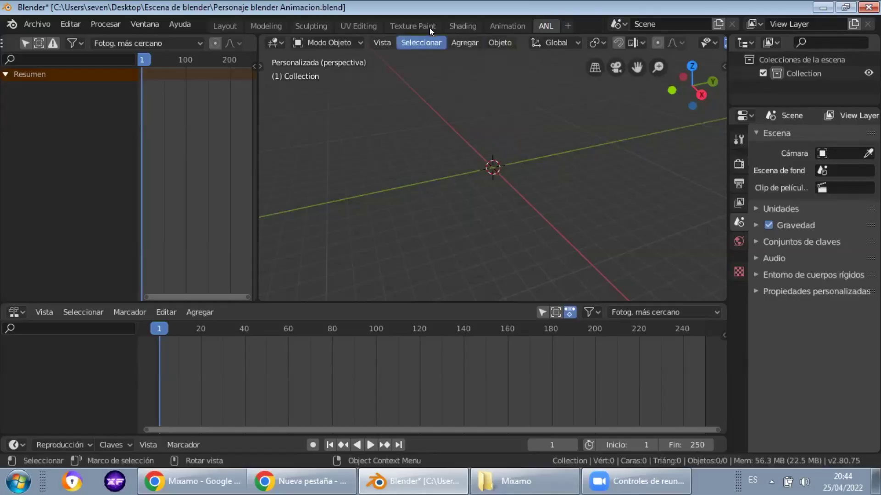
- Import the FBX file Quieto.fbx from the Mixamo folder into the scene
click(37, 23)
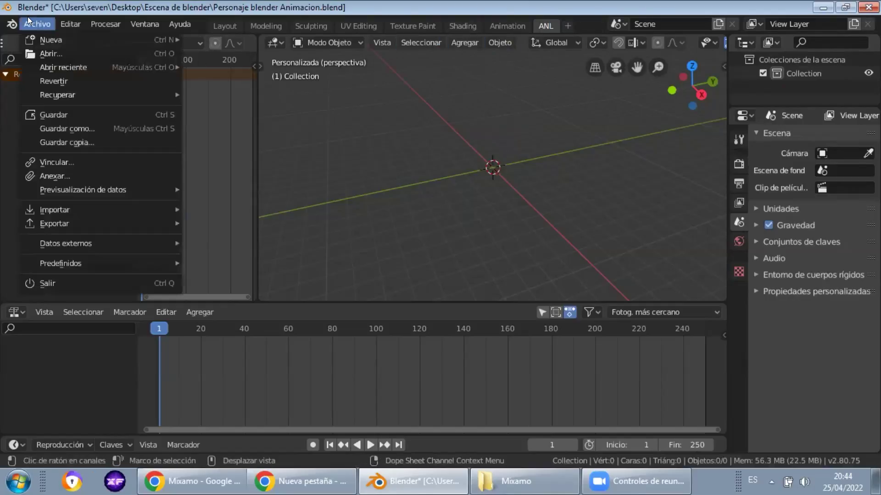
mouse_move(72, 204)
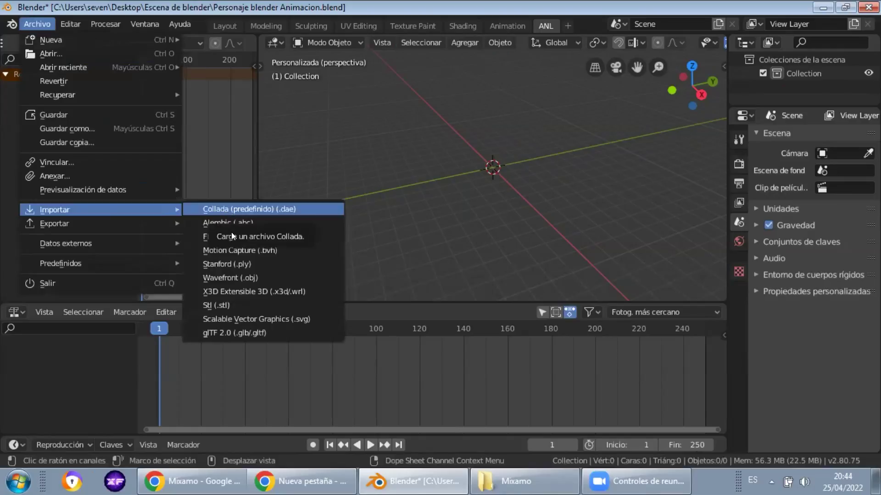
click(211, 236)
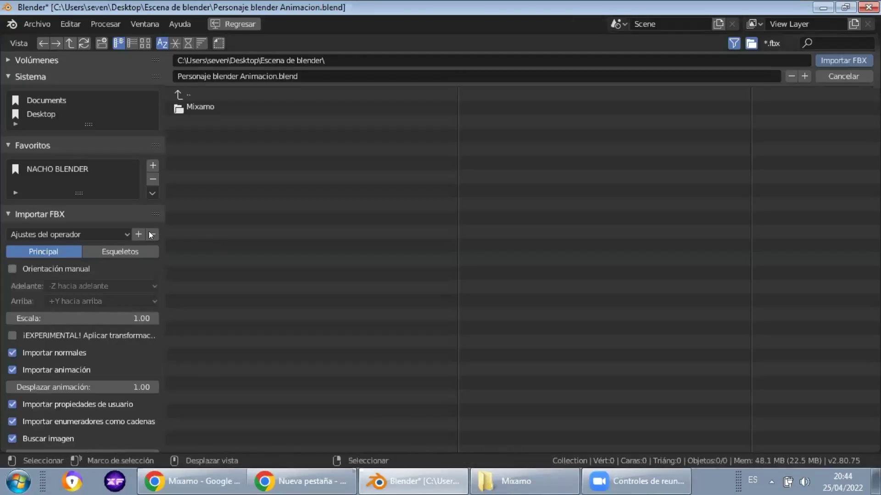
click(192, 109)
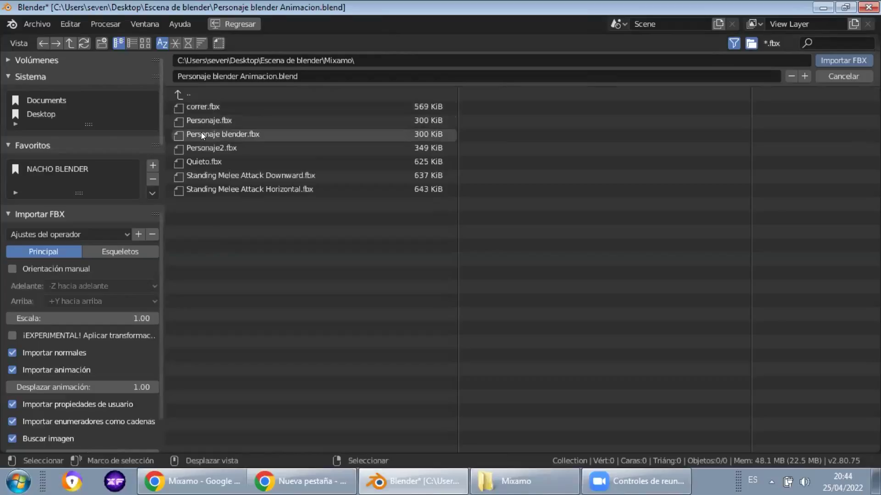
click(191, 160)
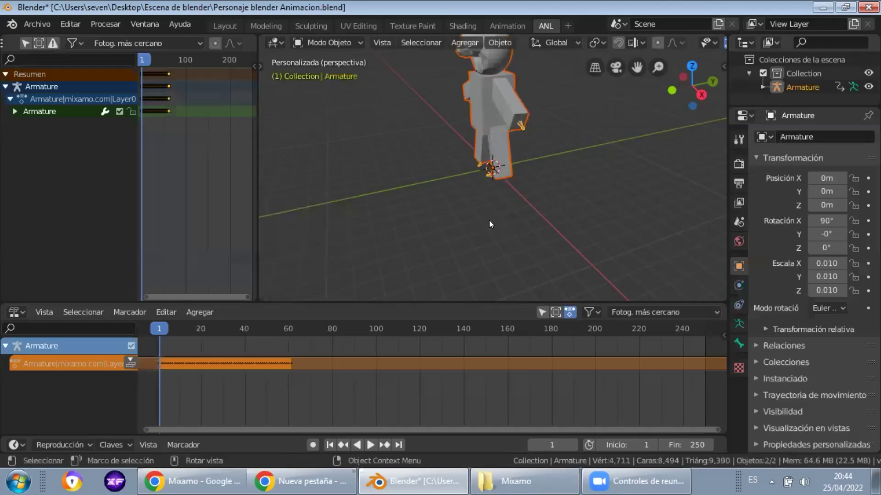
middle_drag(488, 180, 501, 194)
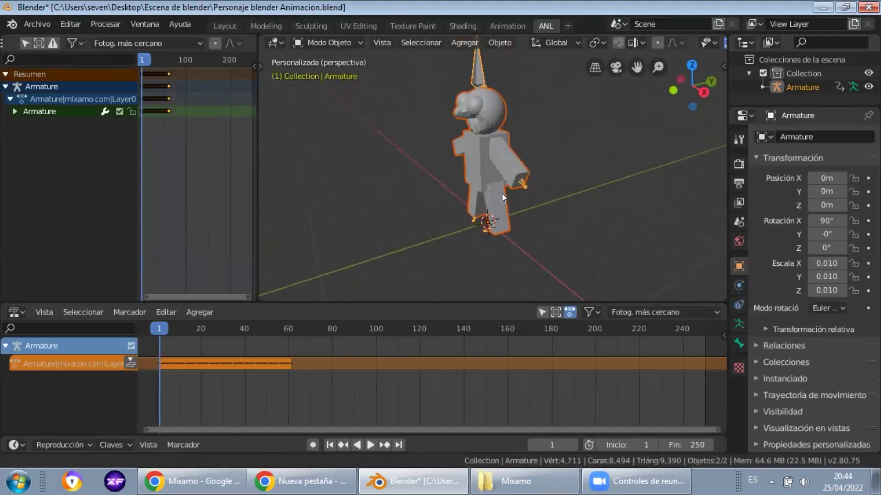
- Rename the armature's imported Mixamo action as Quieto and play back its animation
double_click(52, 361)
text(Quie)
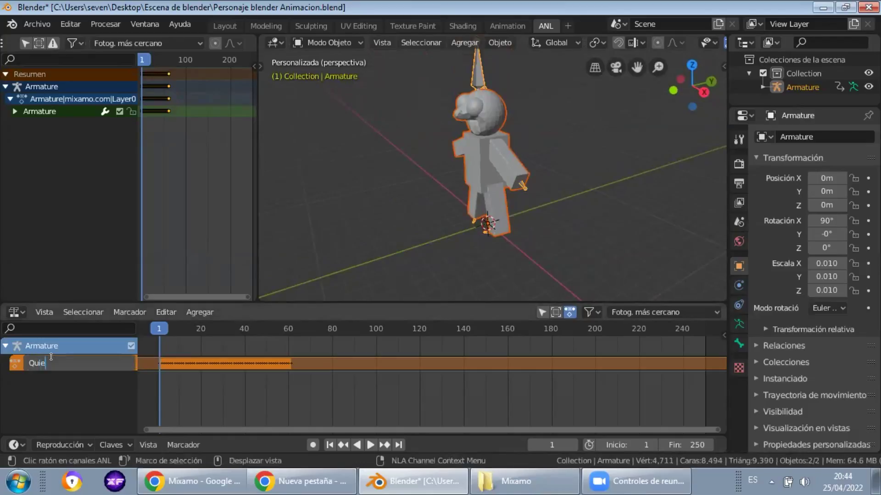
text(to)
key(Return)
key(space)
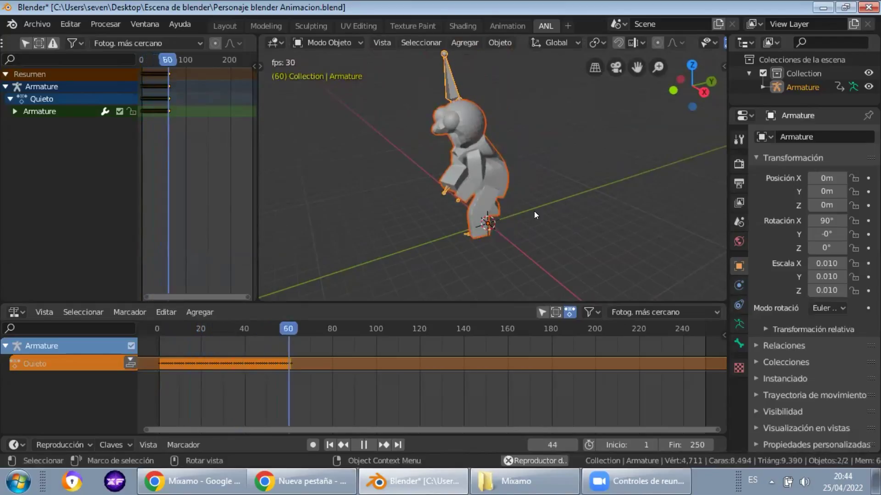
key(Escape)
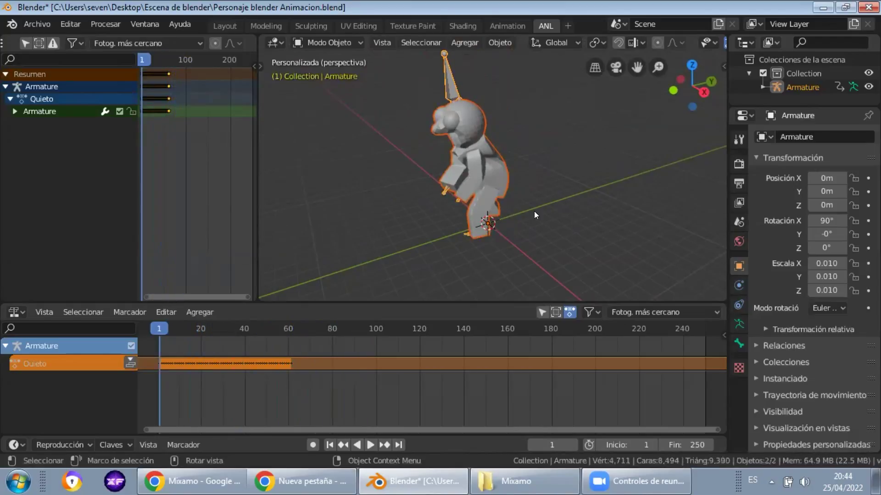
- Push the Quieto action down into an NLA track and rename the armature as Esqueleto
click(130, 363)
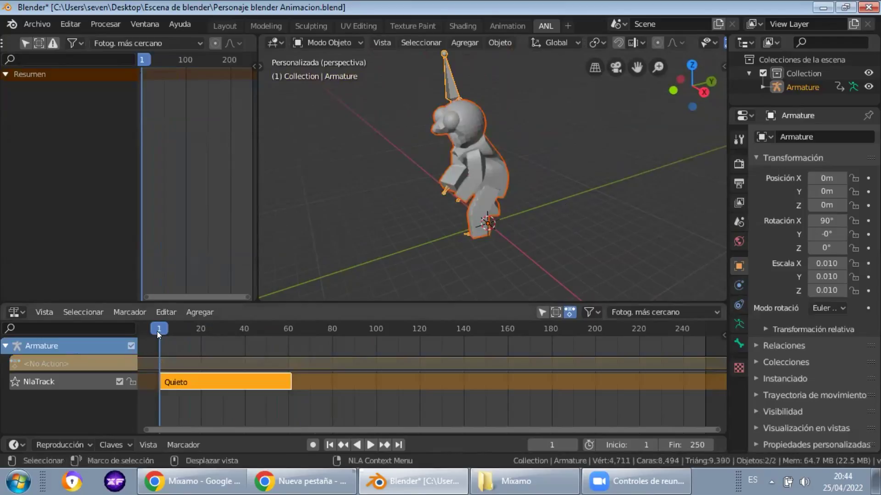
double_click(39, 344)
text(Esquel)
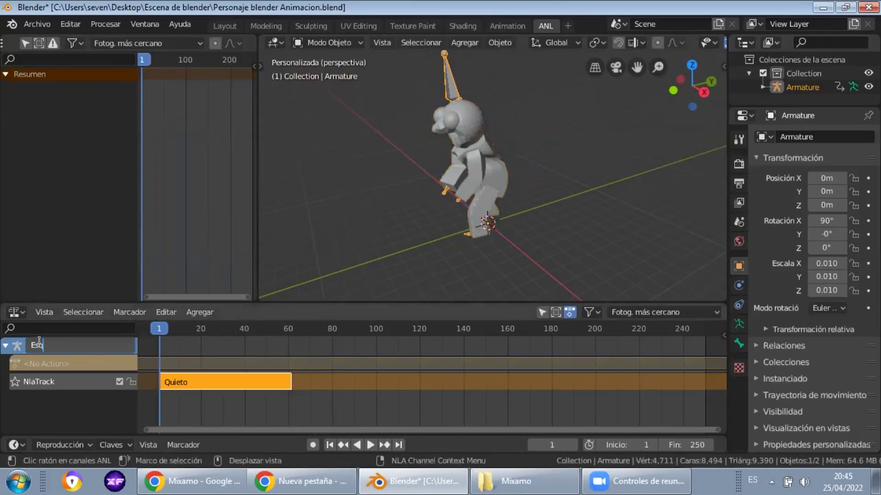
text(eto)
key(BackSpace)
key(Return)
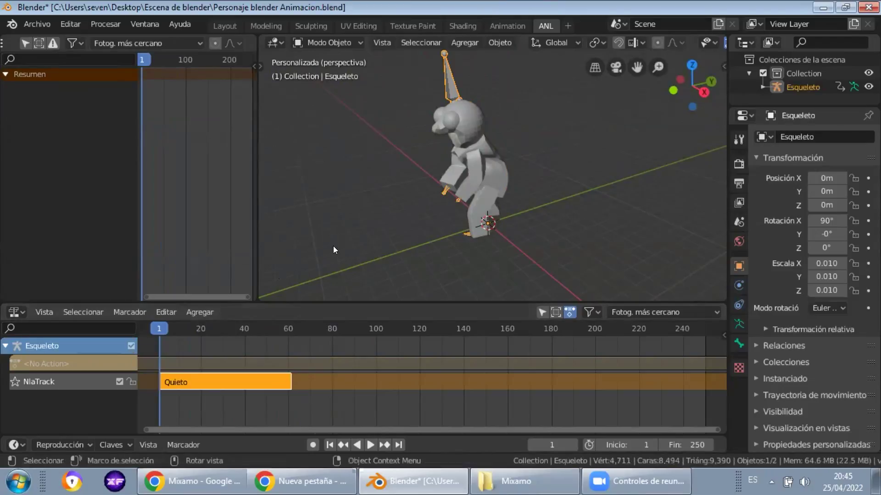
- Rename the character mesh as Personaje Original
click(466, 124)
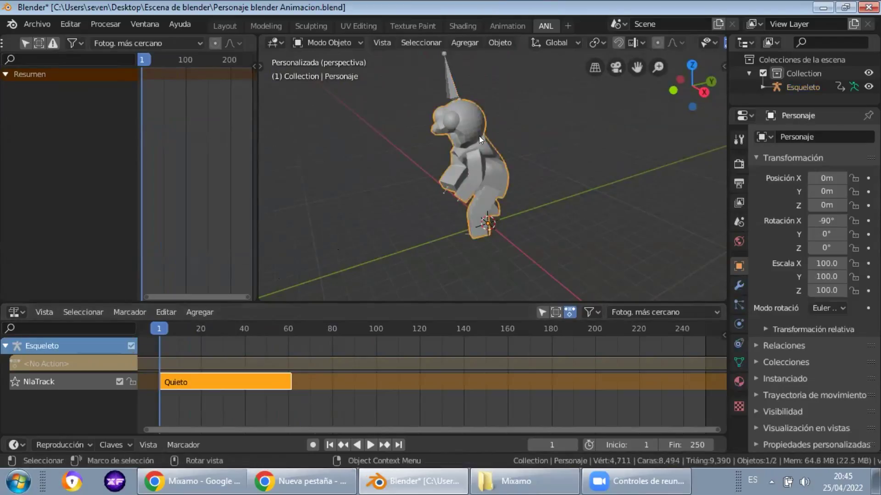
key(F2)
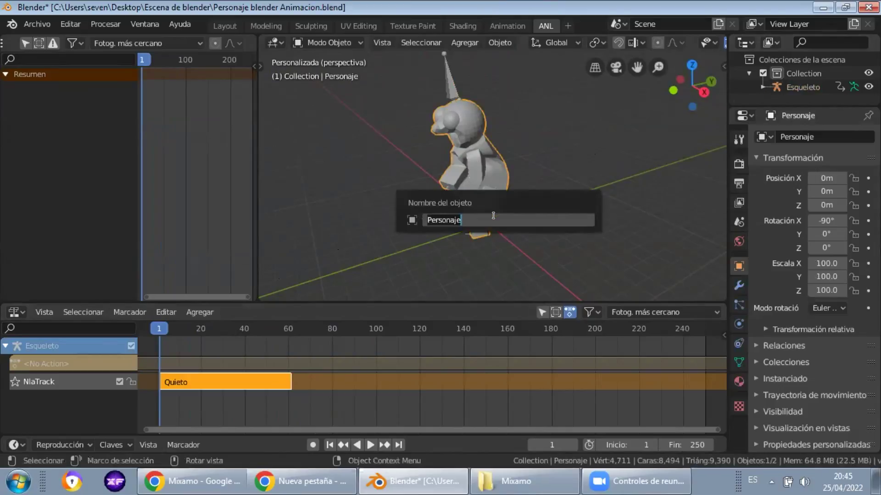
click(493, 216)
text(Original)
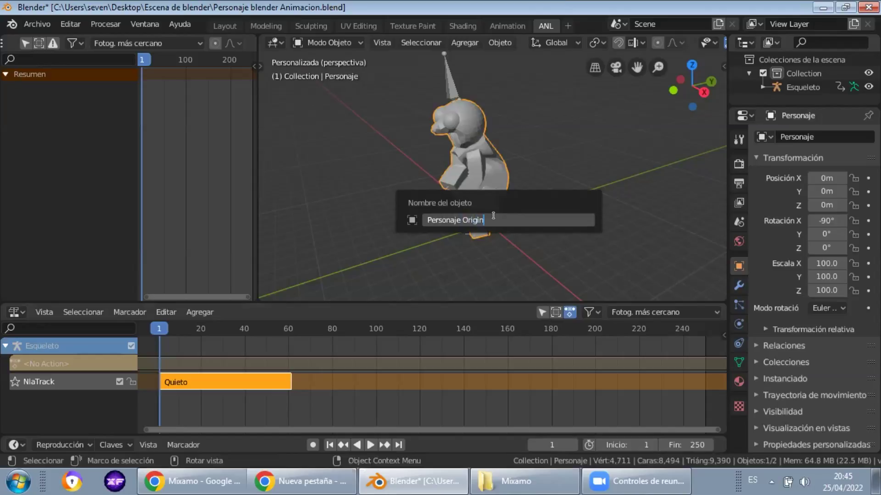
key(Return)
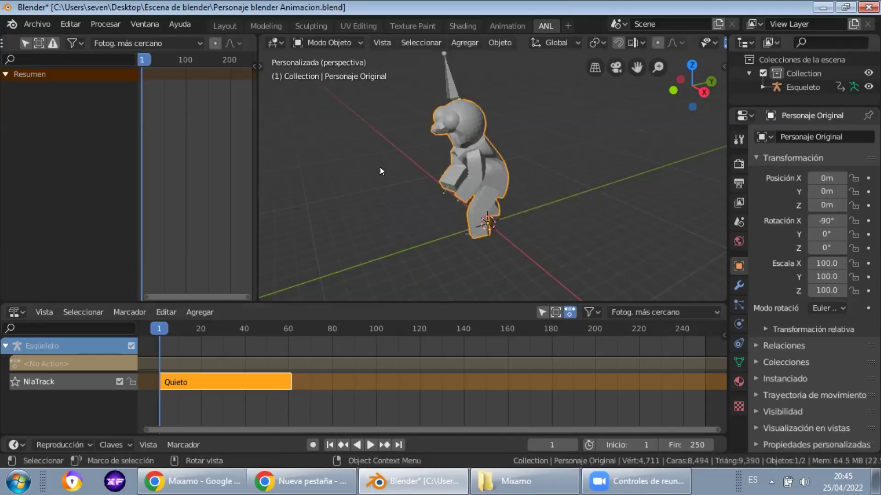
click(47, 24)
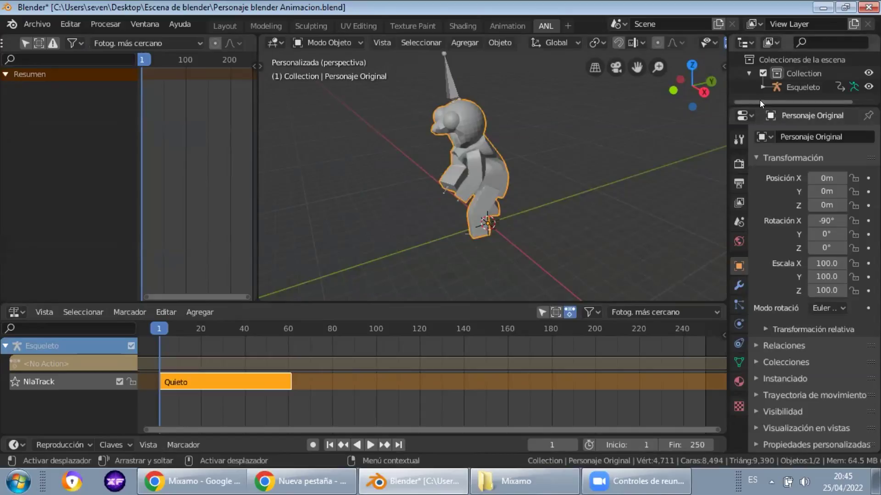
- Expand the Esqueleto hierarchy in the outliner and hide both the armature and its Personaje Original mesh
drag(753, 100, 753, 179)
click(761, 84)
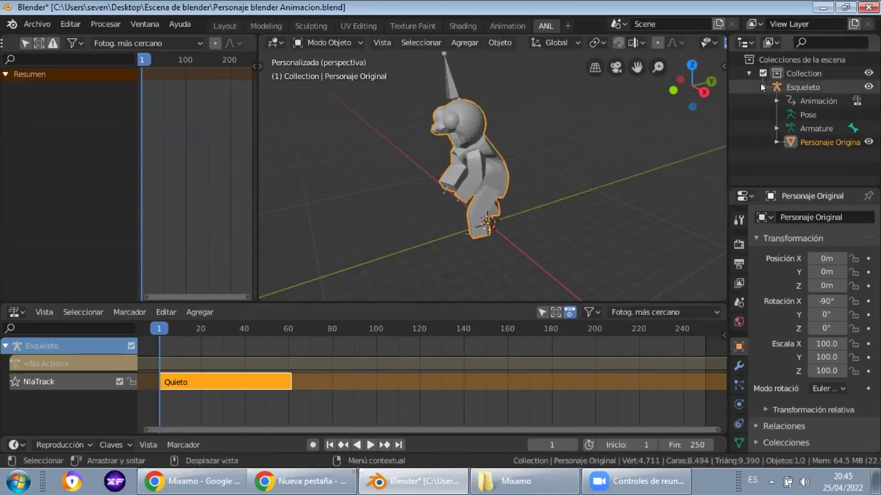
click(867, 87)
click(867, 142)
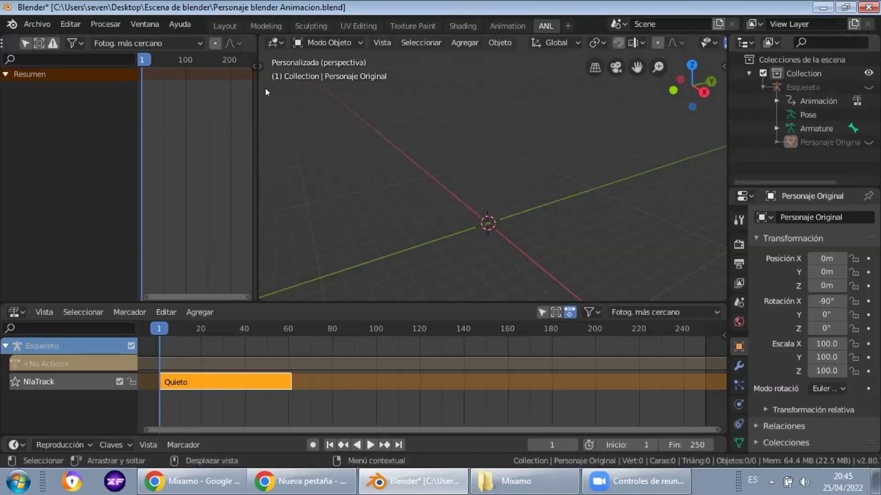
- Import the FBX file correr.fbx from the Mixamo folder into the scene
click(41, 23)
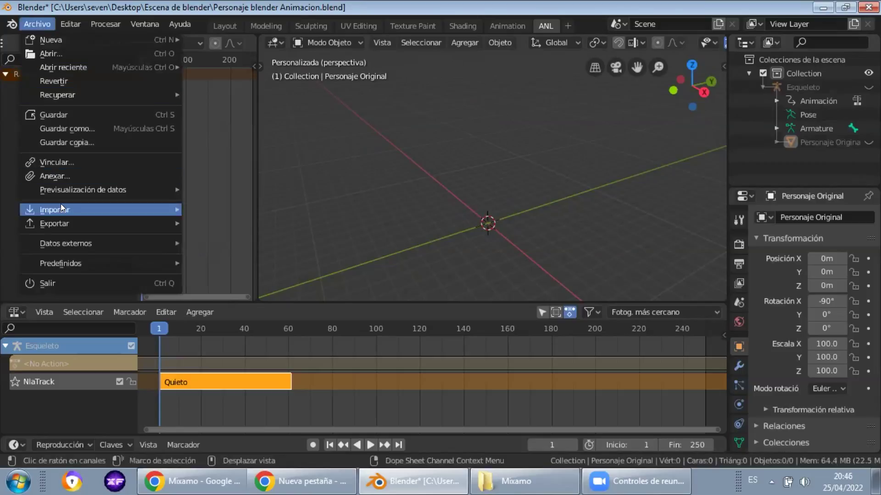
mouse_move(60, 207)
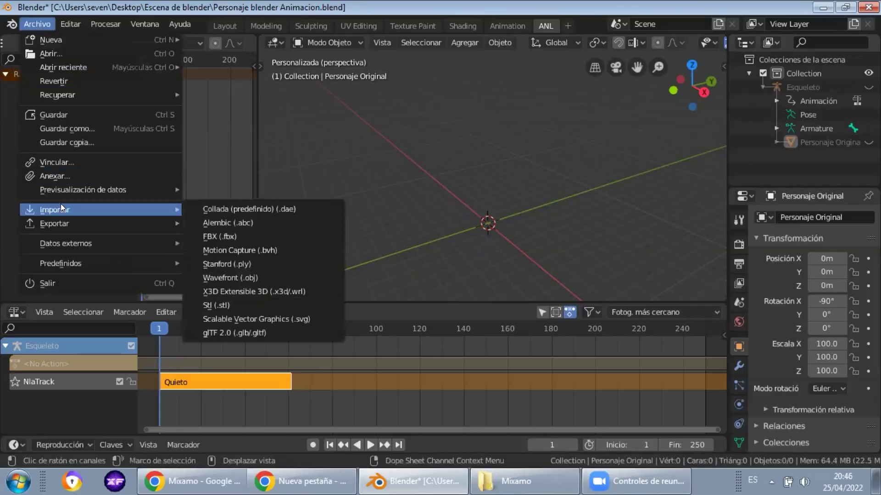
click(227, 236)
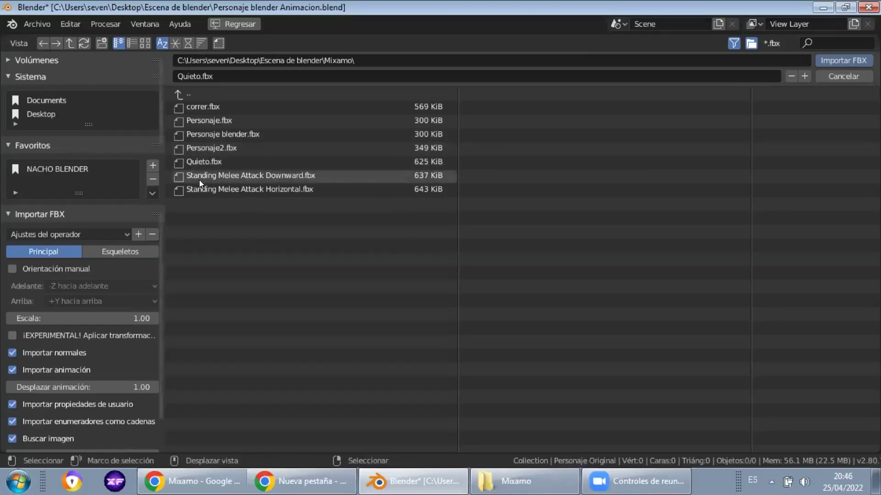
click(209, 104)
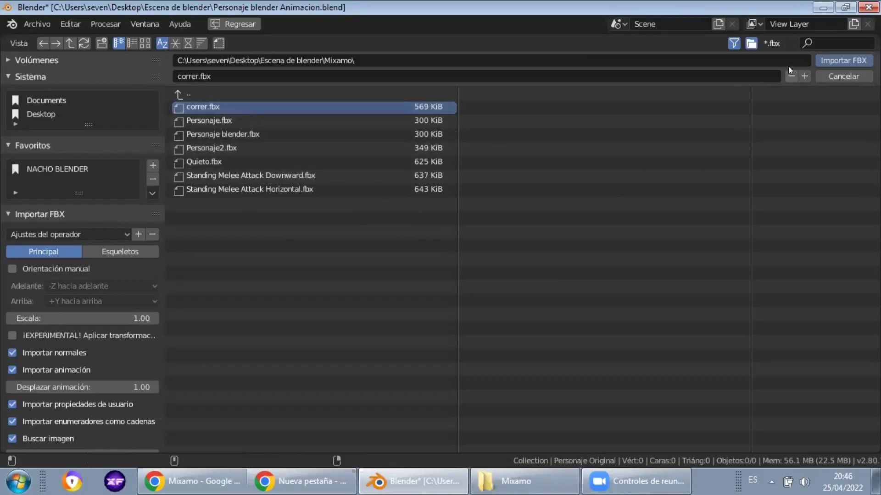
click(826, 60)
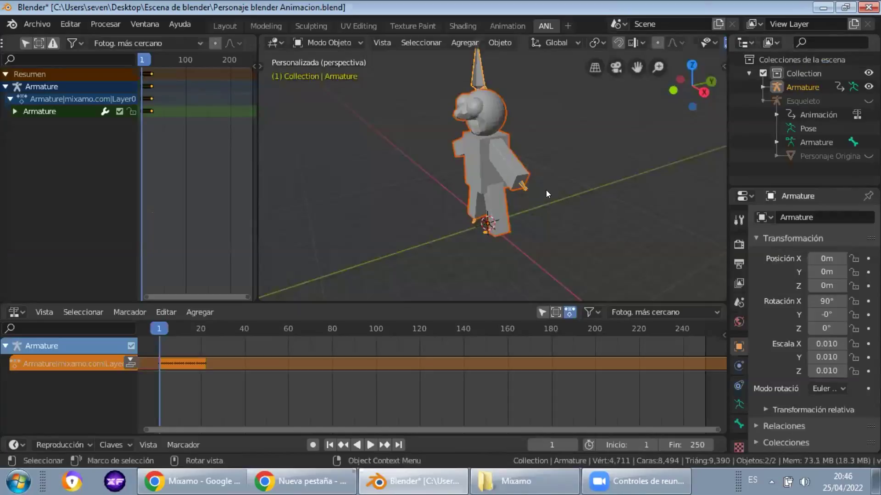
- Delete the newly imported armature and its character mesh, then unhide and select the Esqueleto armature
click(476, 73)
key(Delete)
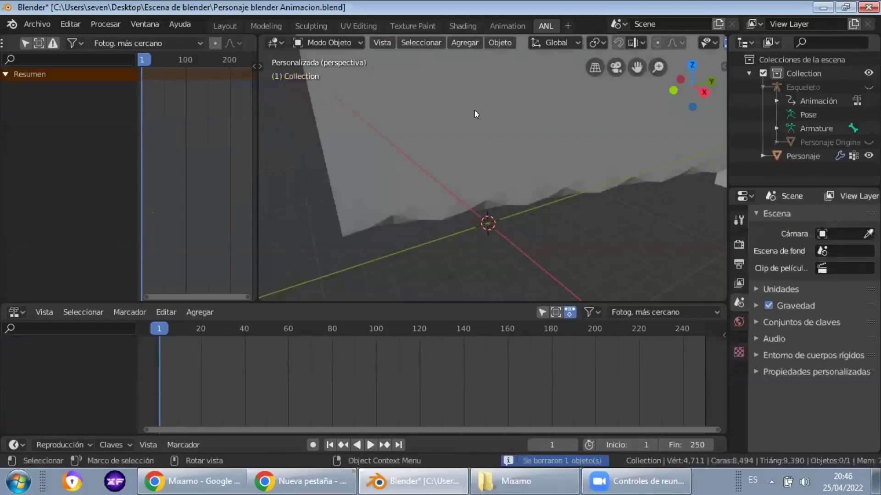
click(477, 121)
key(Delete)
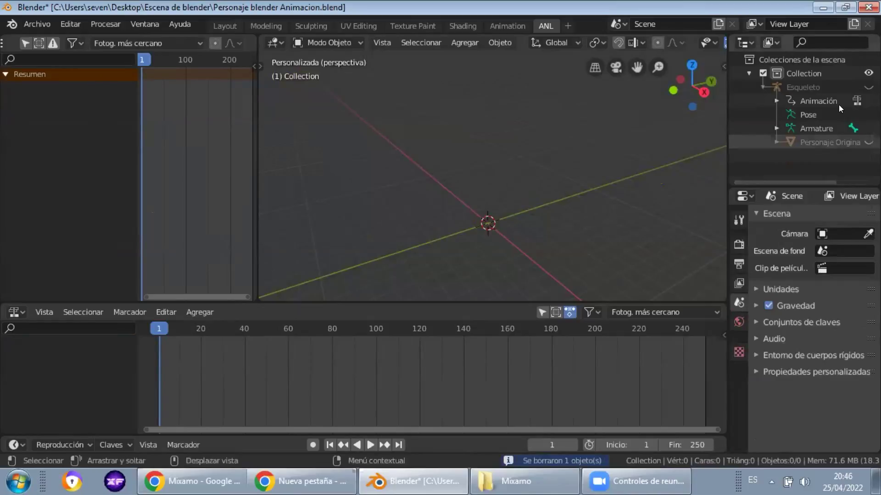
click(867, 87)
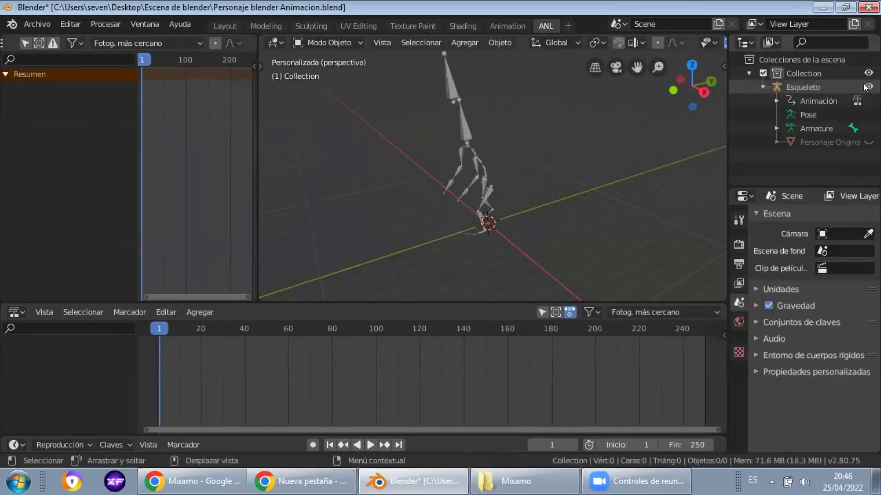
click(474, 156)
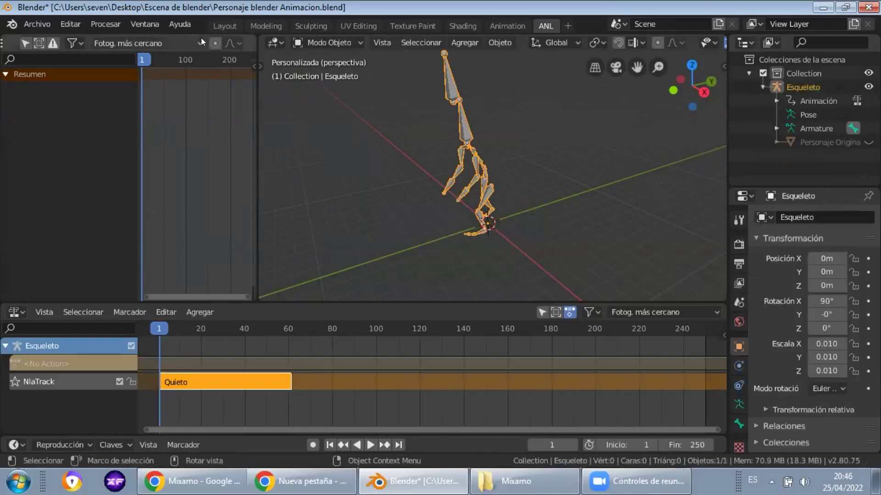
- Undo the unhiding of Esqueleto and the deletion of the imported running armature and mesh
key(ctrl+z)
key(ctrl+z)
key(ctrl+z)
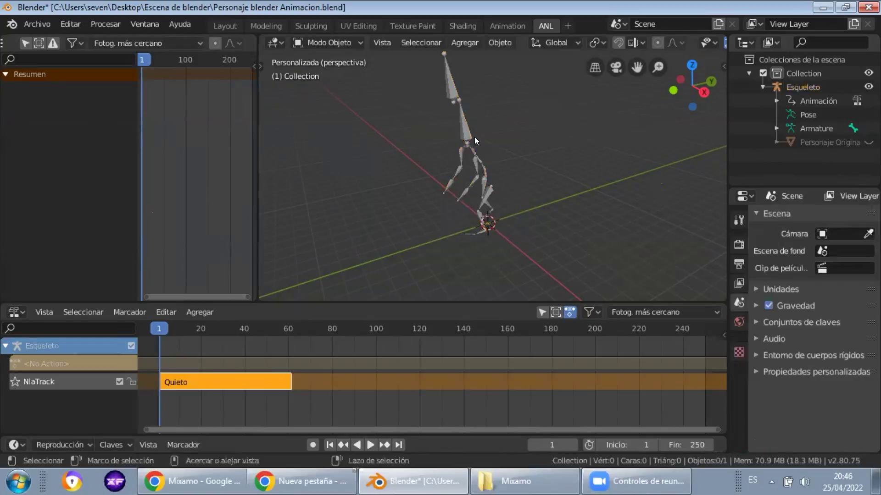
key(ctrl+z)
key(ctrl+z)
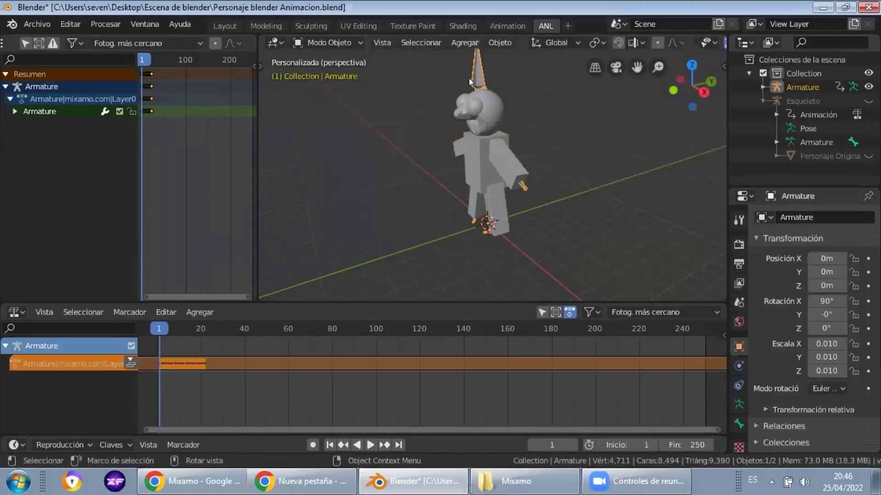
- Rename the imported armature's Mixamo action as Corre
double_click(102, 363)
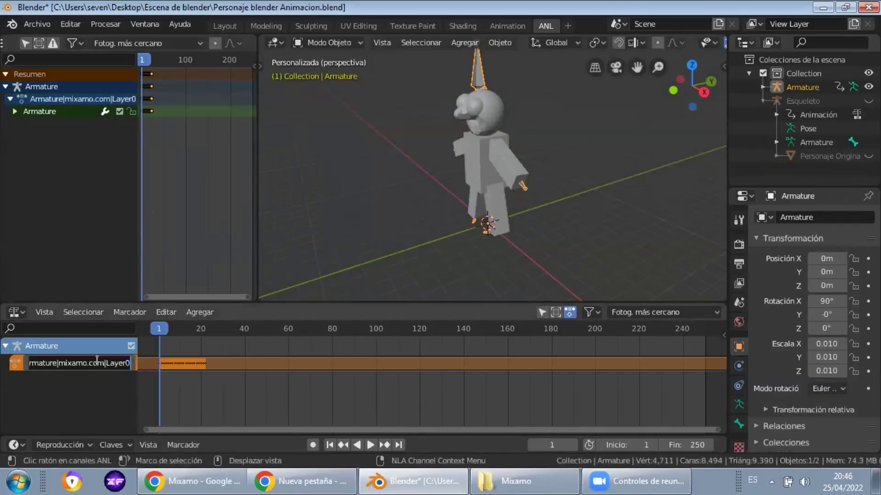
text(Corre)
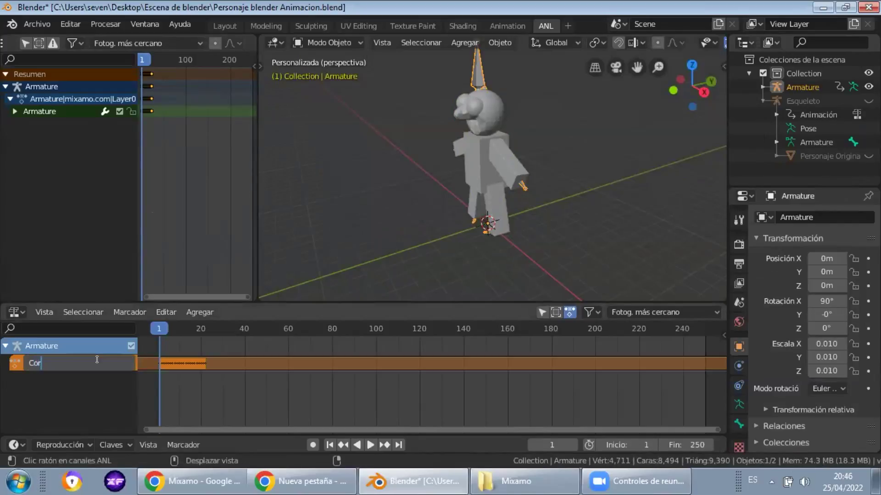
key(Return)
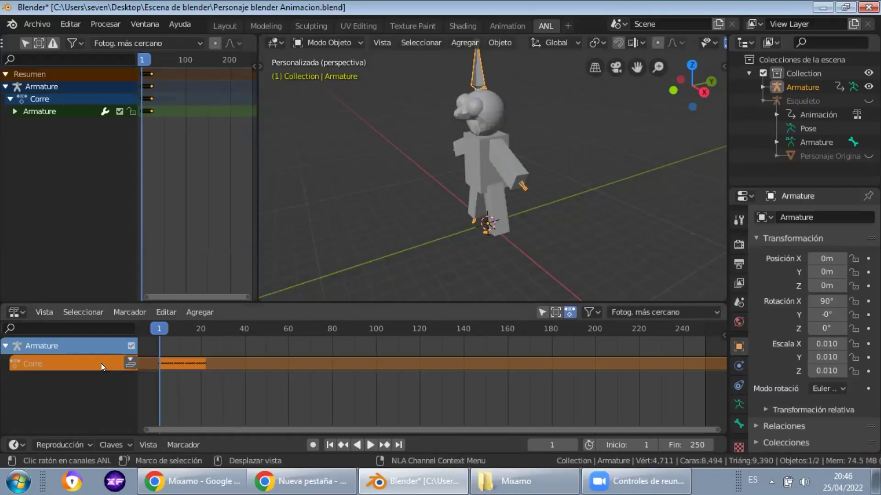
- Delete the armature and character mesh that came with the correr.fbx import
click(485, 114)
key(Delete)
click(484, 115)
key(Delete)
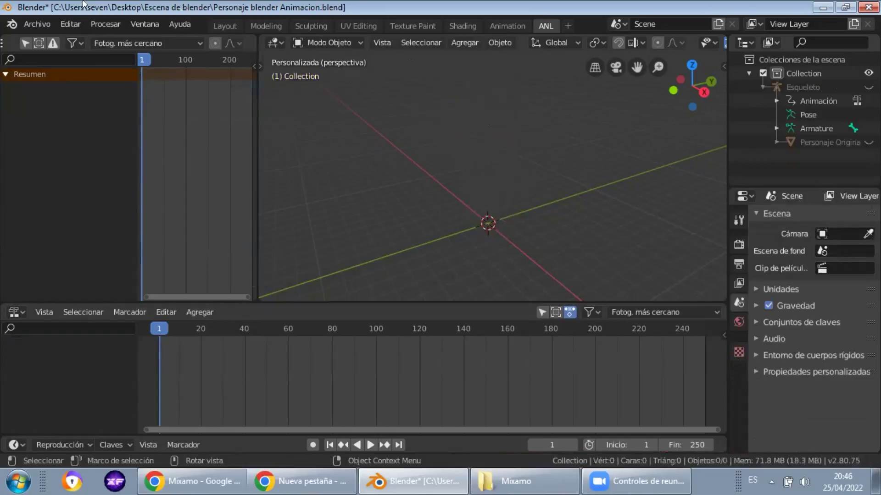
- Import the FBX file Standing Melee Attack Downward.fbx from the Mixamo folder
click(47, 23)
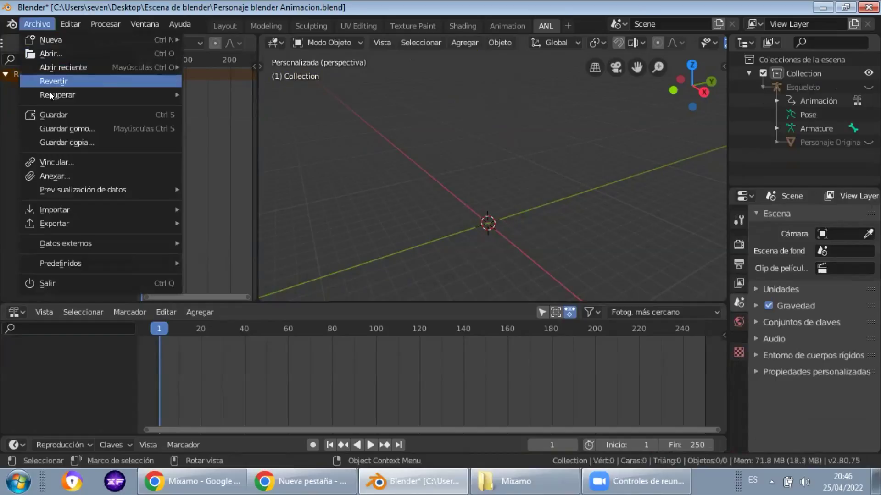
mouse_move(55, 208)
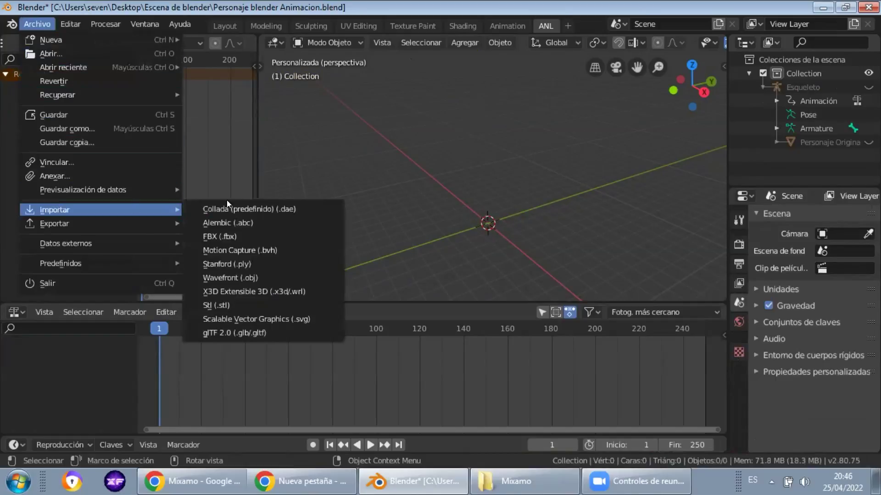
click(229, 237)
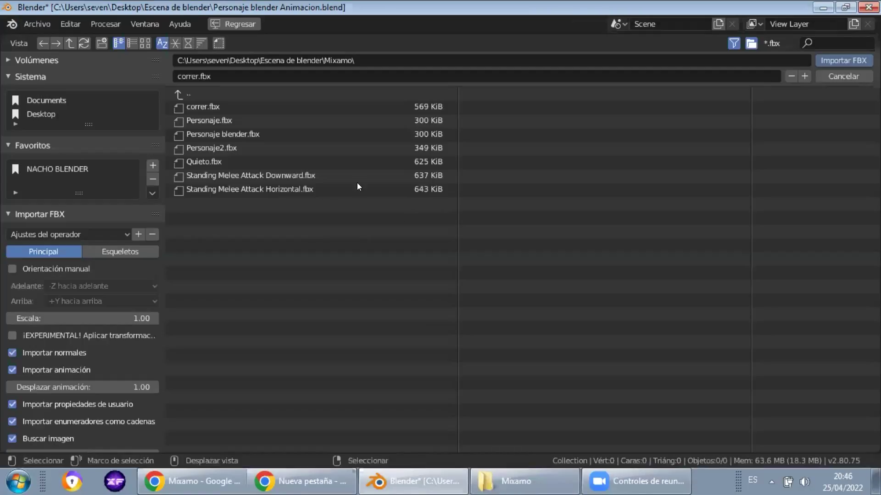
click(189, 174)
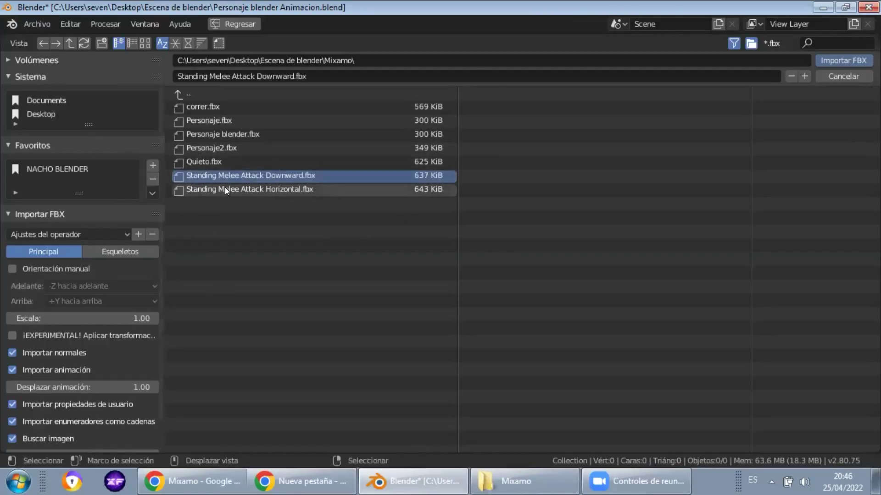
click(828, 61)
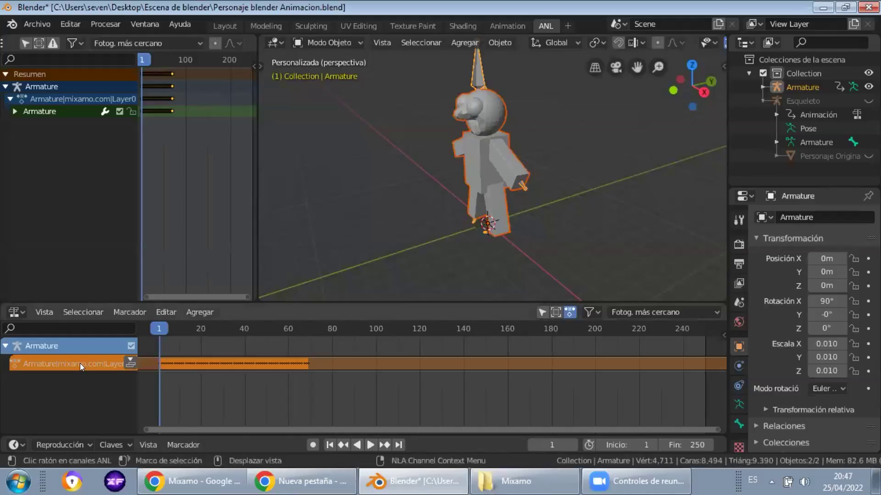
- Rename the downward attack's imported Mixamo action as Ataque vertical
double_click(79, 363)
text(A)
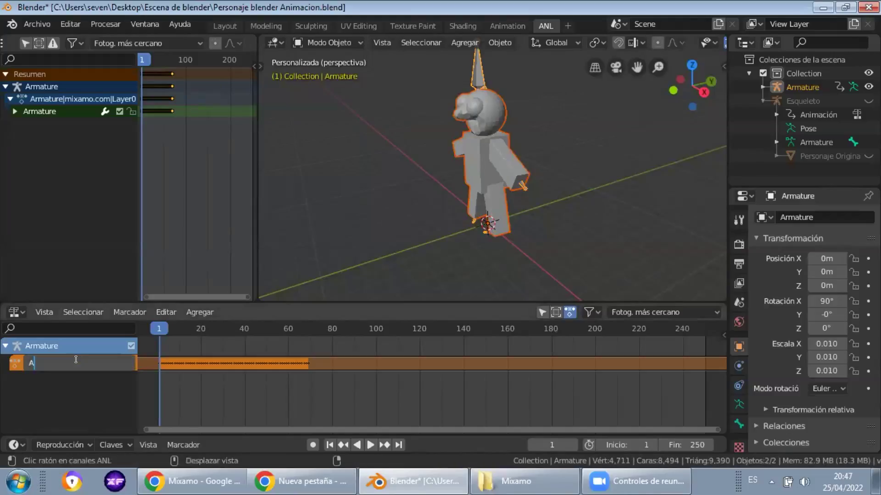
text(taque 1)
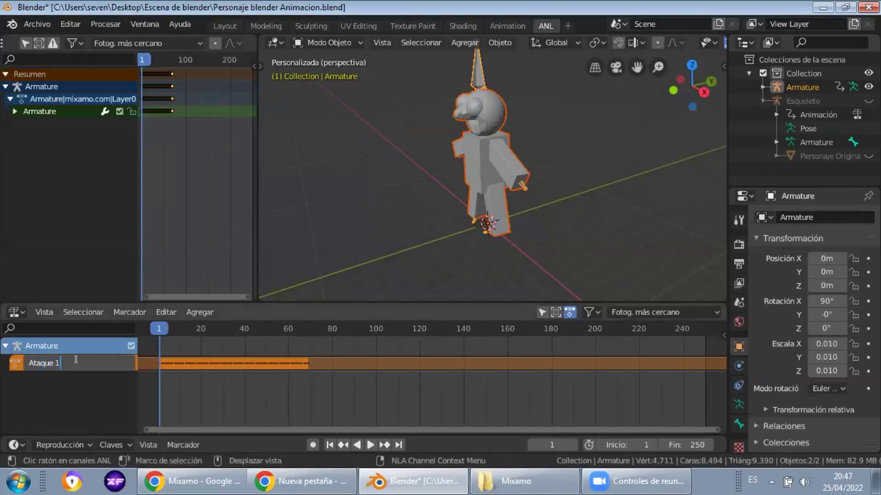
key(BackSpace)
text(vertical)
key(Return)
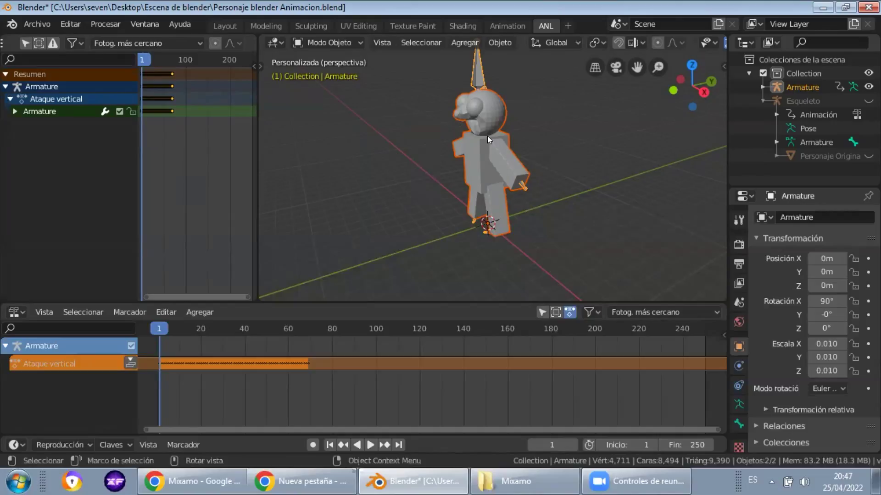
- Delete the downward attack's armature and mesh, and import Standing Melee Attack Horizontal.fbx from the Mixamo folder
drag(411, 88, 529, 155)
key(Delete)
click(37, 24)
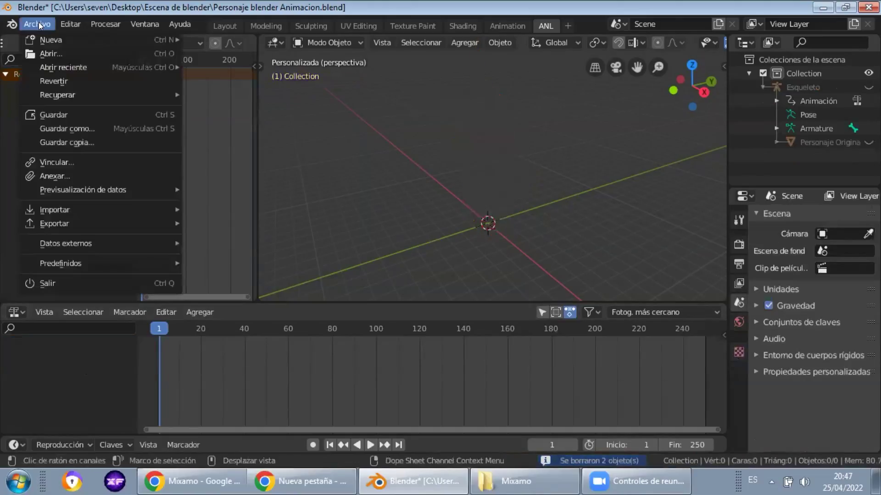
mouse_move(72, 209)
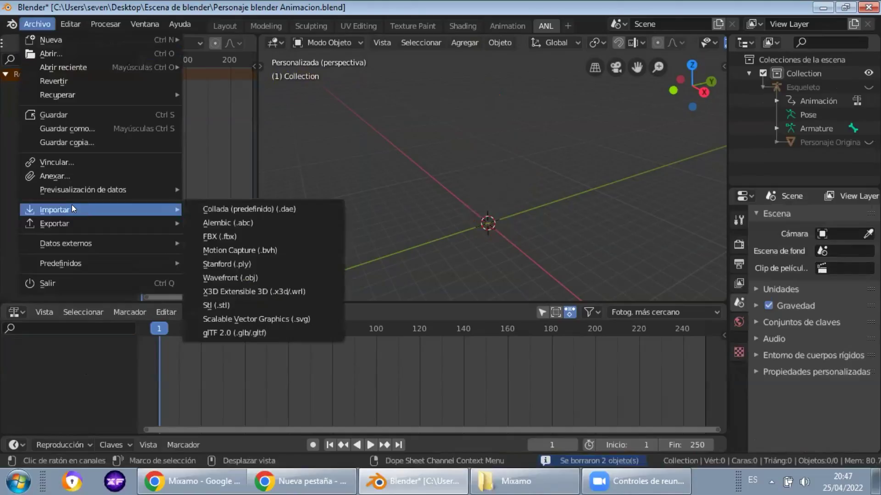
click(235, 234)
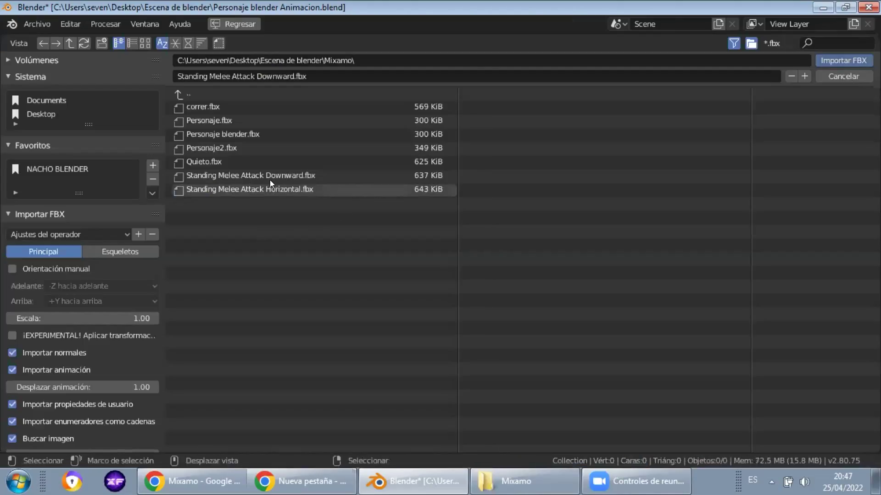
click(209, 188)
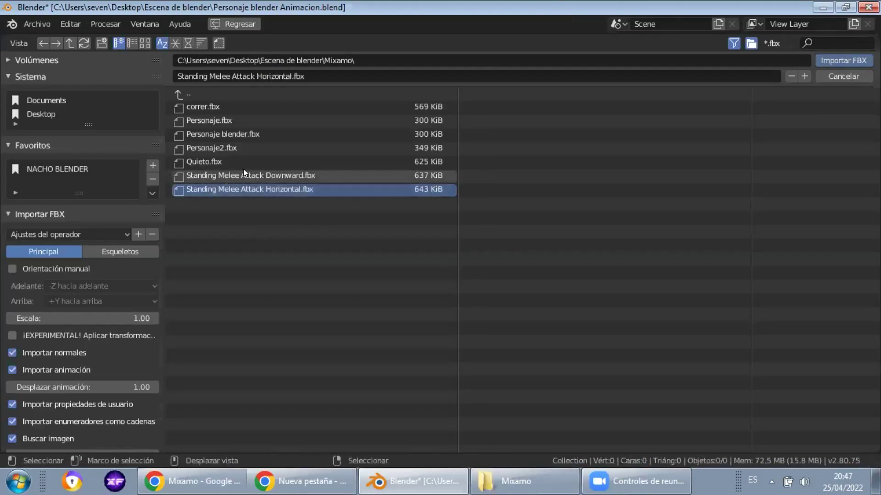
click(244, 170)
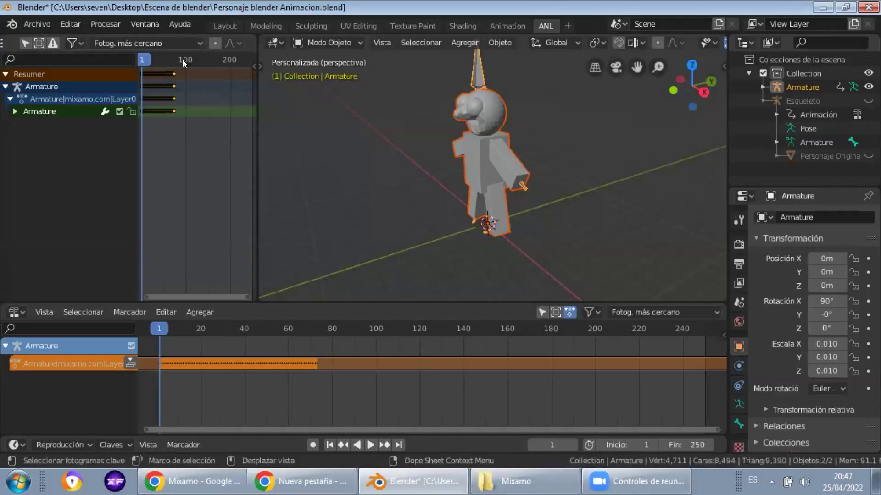
- Try to rename the horizontal attack's imported Mixamo action as ataque horizontal
double_click(81, 358)
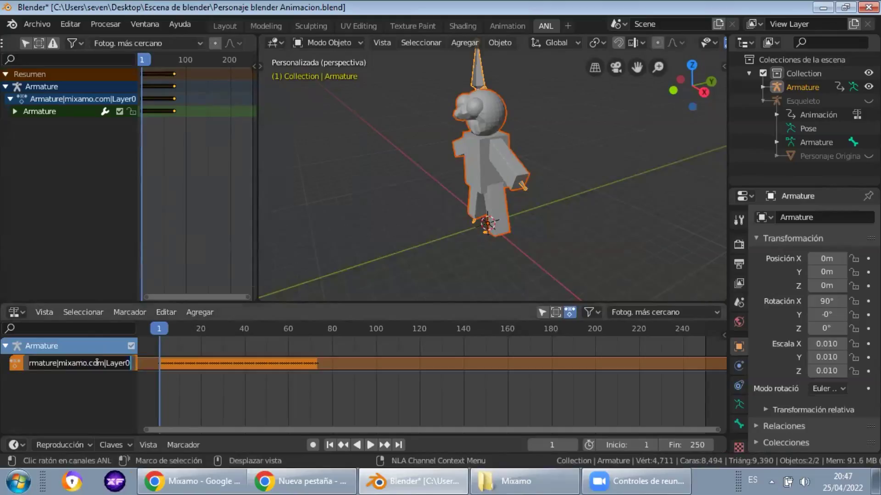
text(c)
key(BackSpace)
text(at)
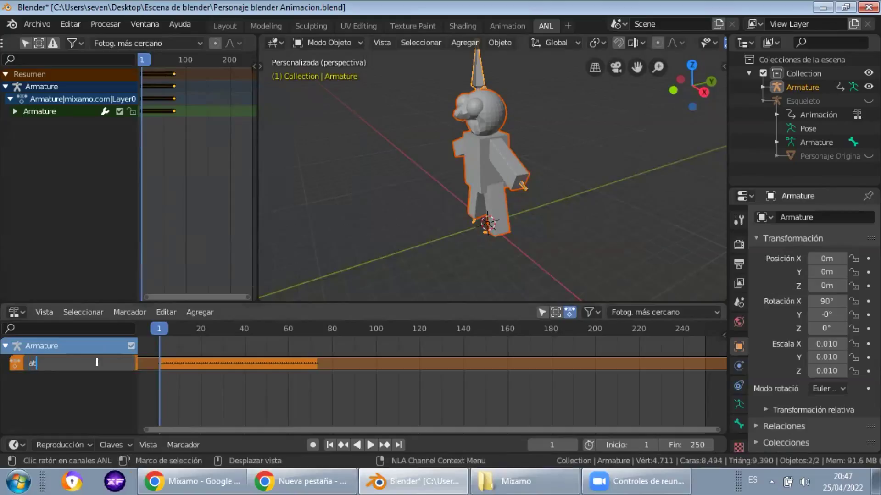
text(aquehorin)
text(zontl)
key(Return)
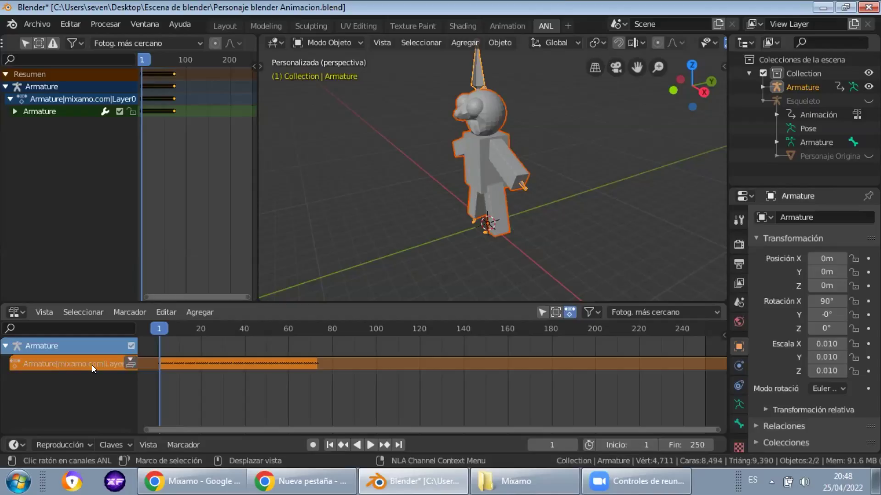
- Rename the horizontal attack's imported Mixamo action as Ataque Horrizontal
double_click(75, 360)
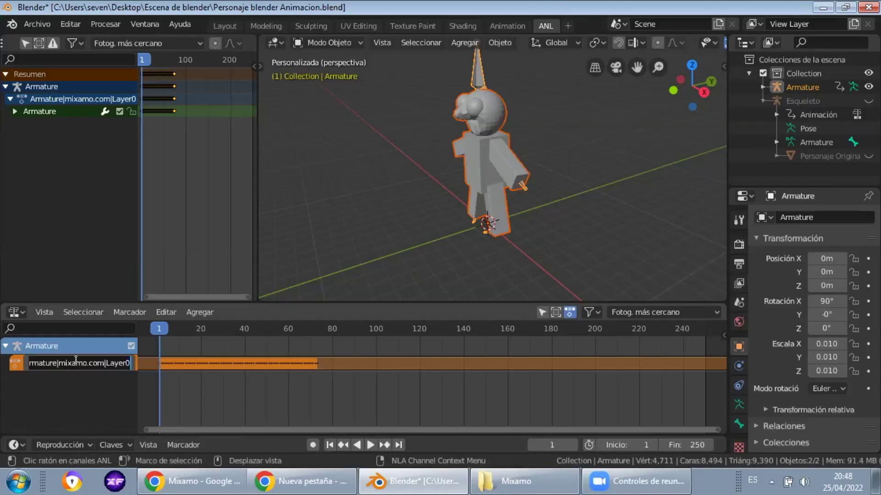
key(BackSpace)
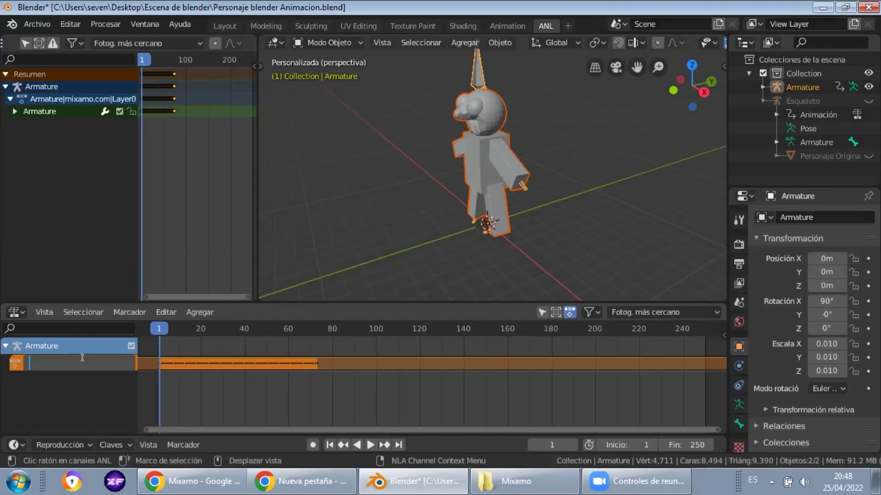
text(Ata)
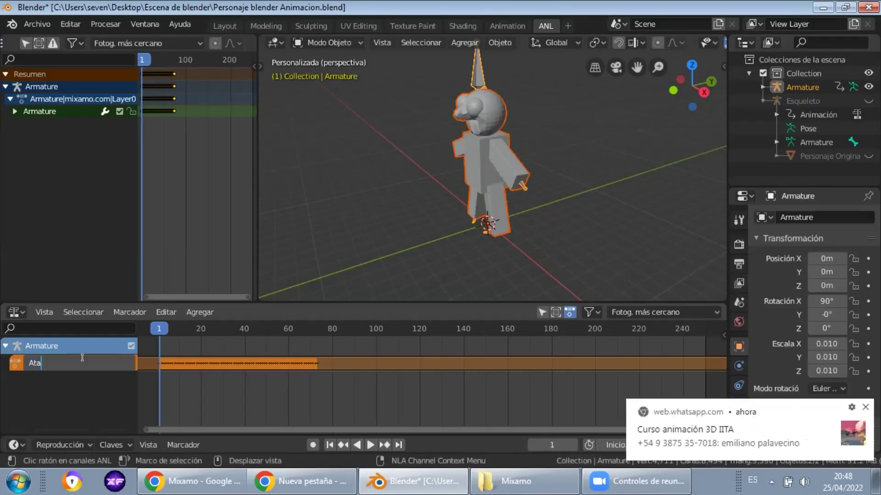
text(que Horrizontal)
key(Return)
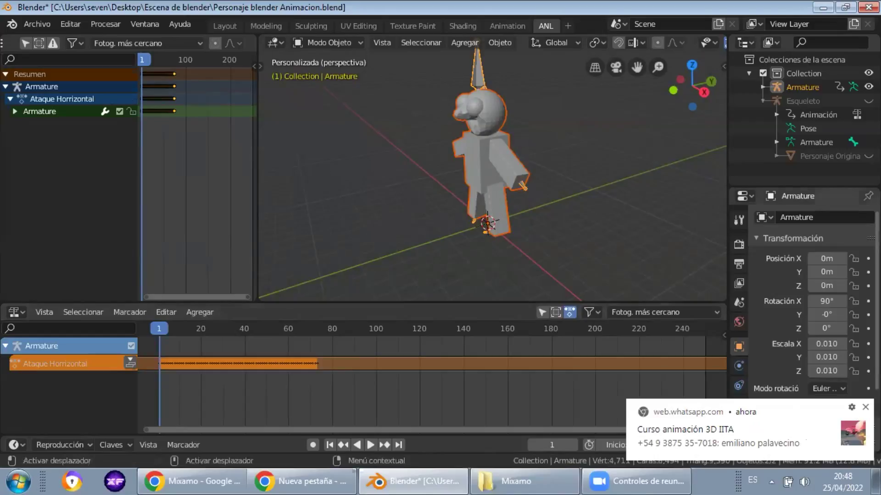
click(866, 408)
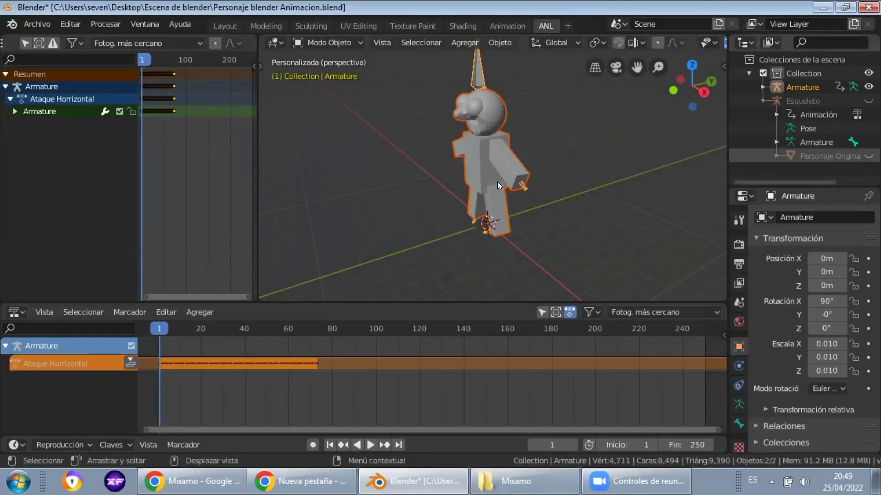
- Delete the horizontal attack's imported Personaje mesh and its armature
click(484, 177)
right_click(489, 170)
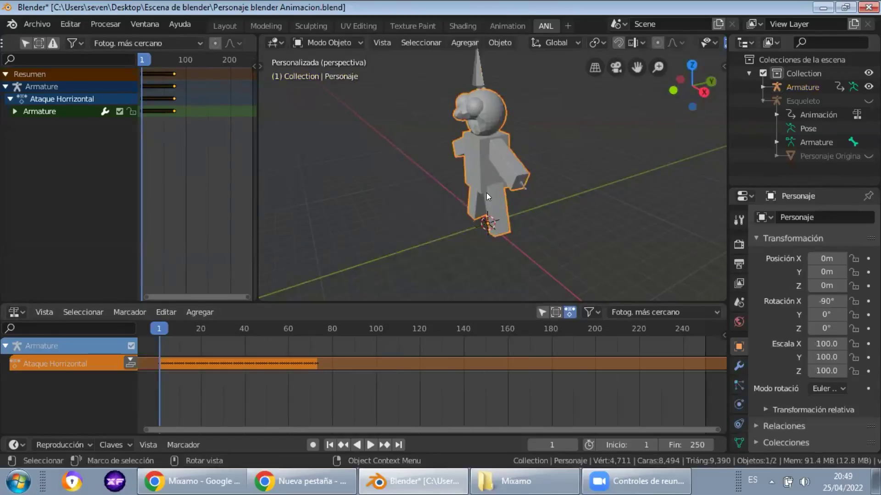
right_click(486, 193)
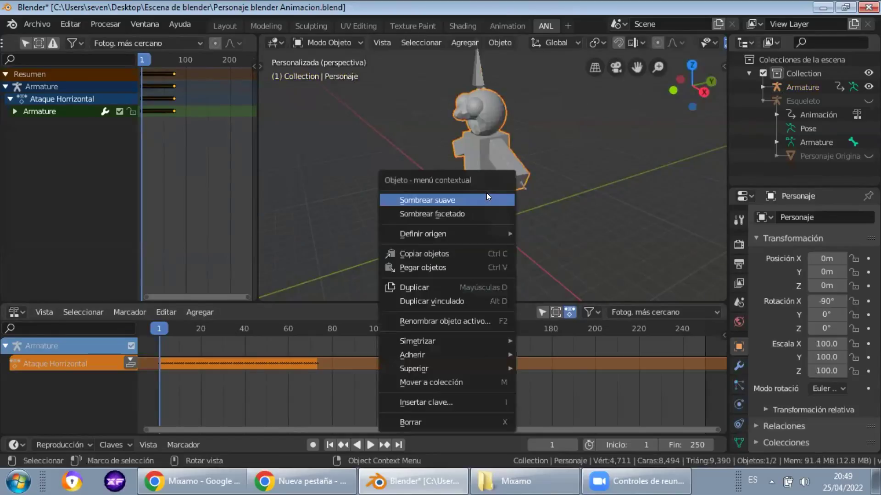
click(407, 423)
click(486, 123)
right_click(486, 123)
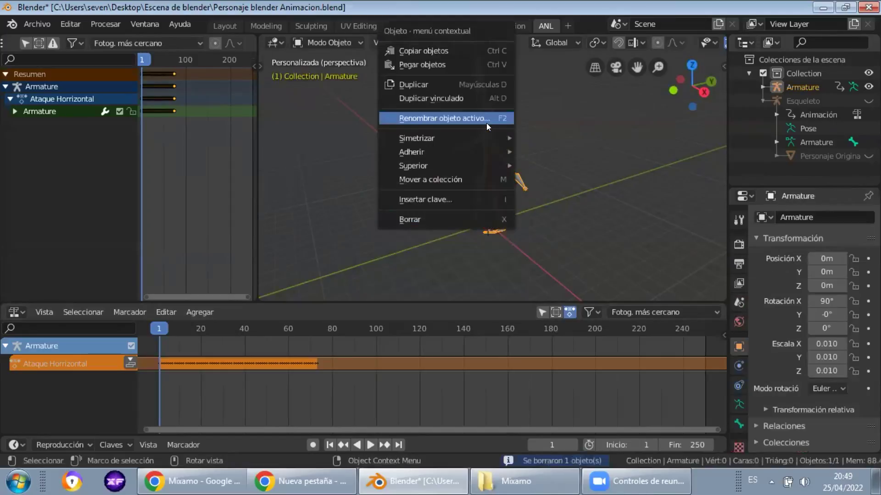
click(404, 220)
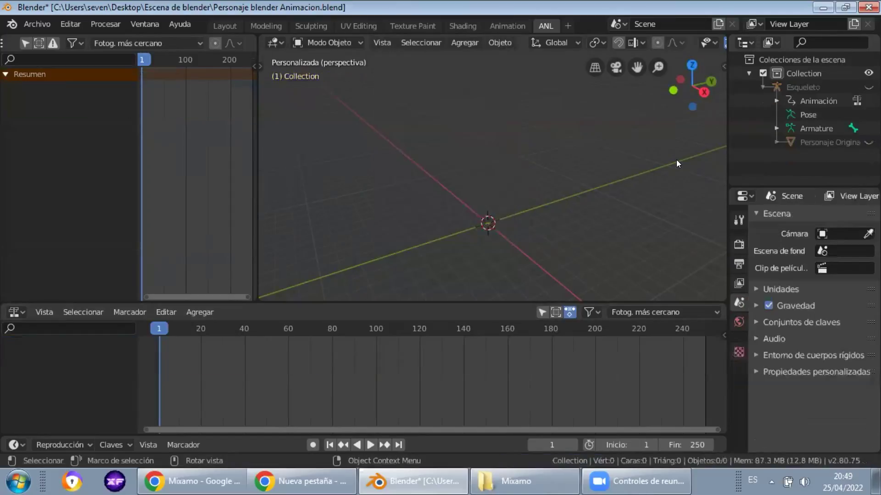
- Unhide the Esqueleto armature and its original character mesh, and select Esqueleto
click(867, 87)
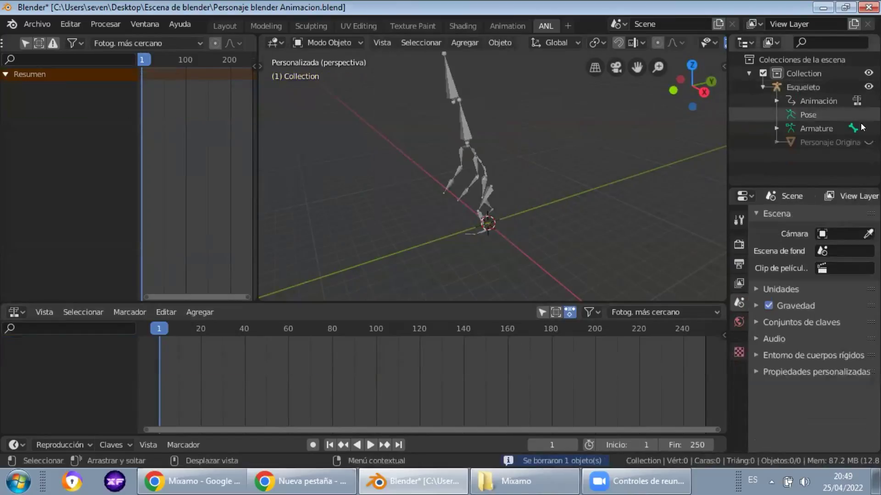
click(866, 141)
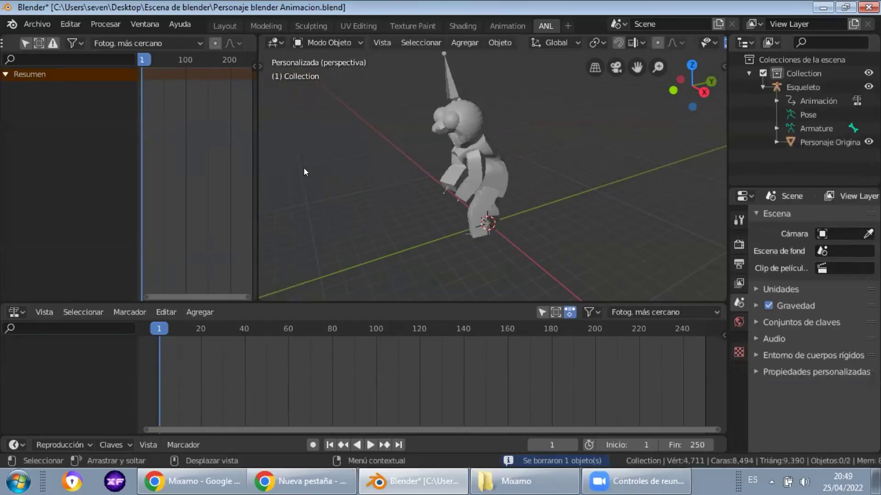
middle_drag(431, 183, 433, 188)
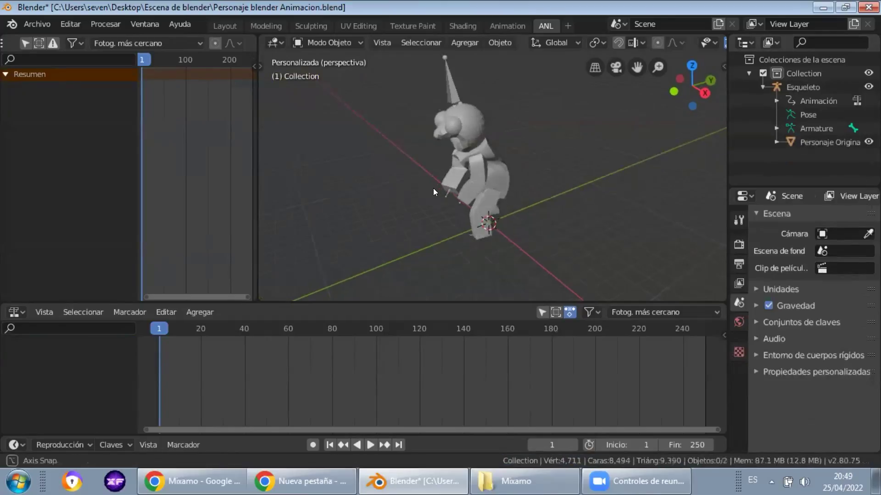
click(452, 91)
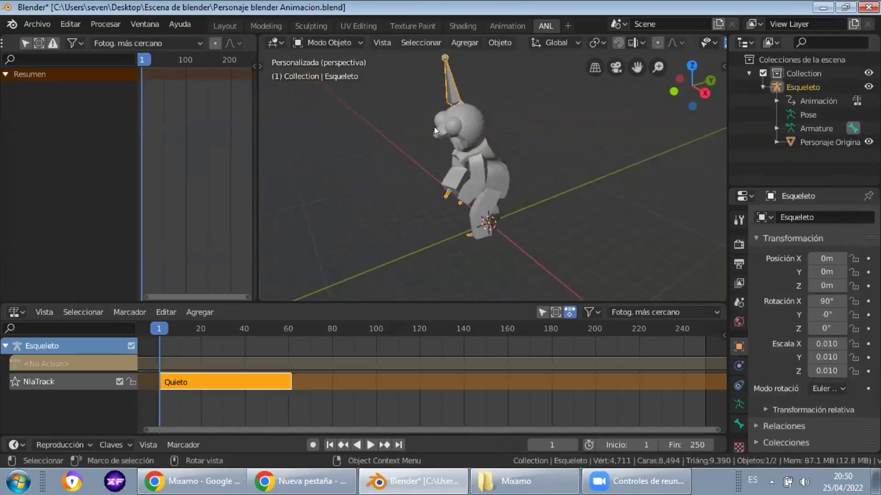
click(760, 86)
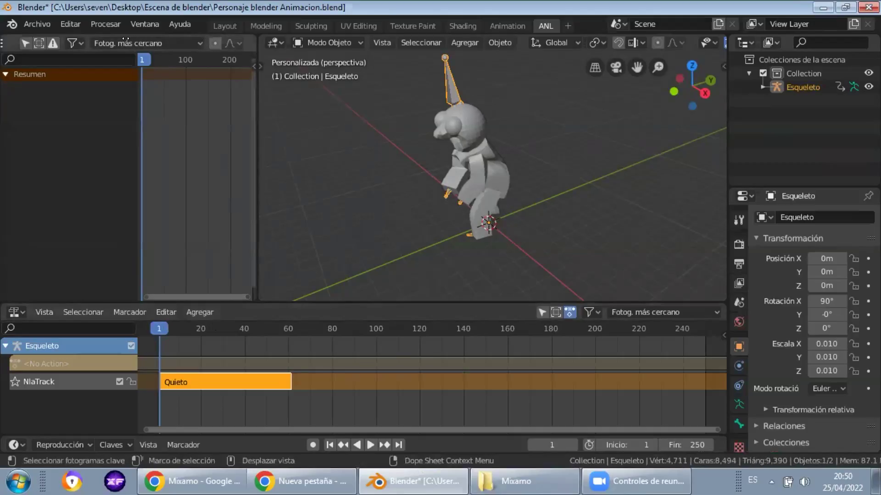
- In the Action Editor, assign the Corre action to Esqueleto and push it down onto its own NLA track
scroll(142, 43, up, 5)
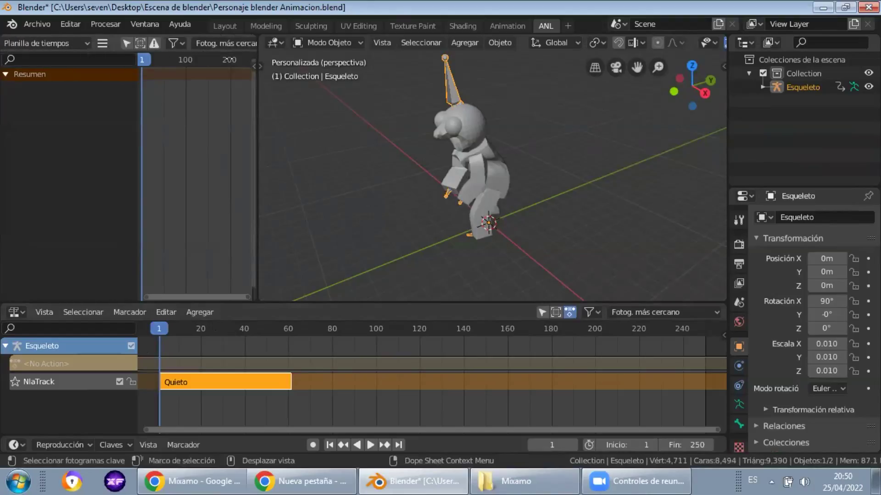
click(38, 41)
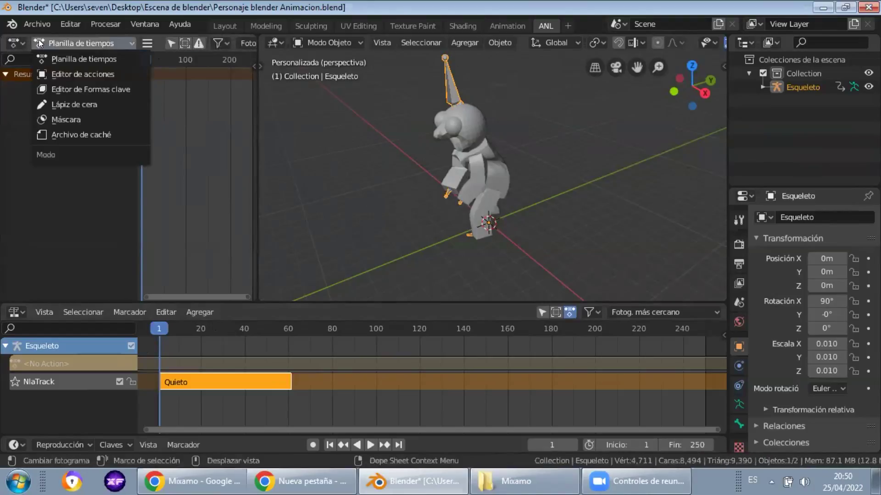
click(70, 71)
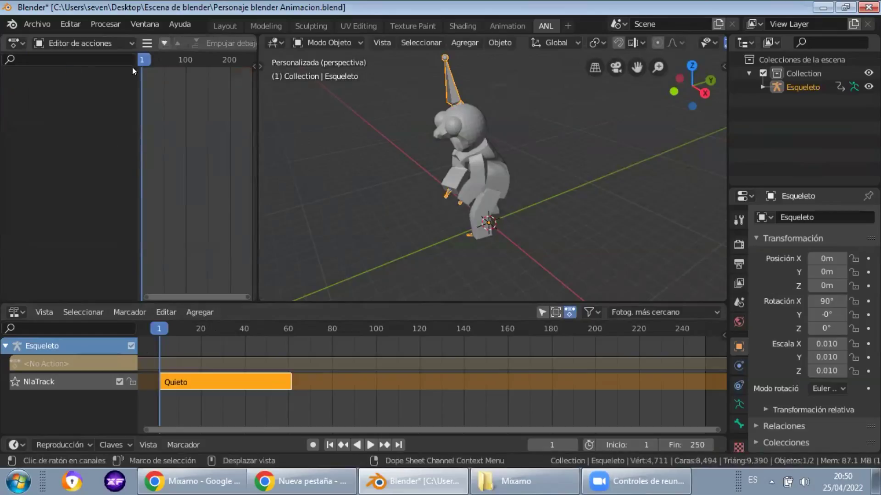
scroll(191, 41, down, 4)
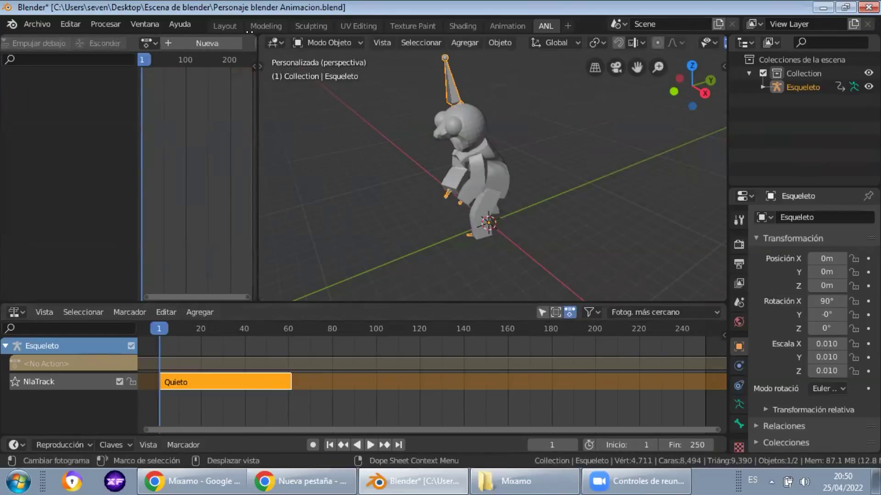
click(147, 43)
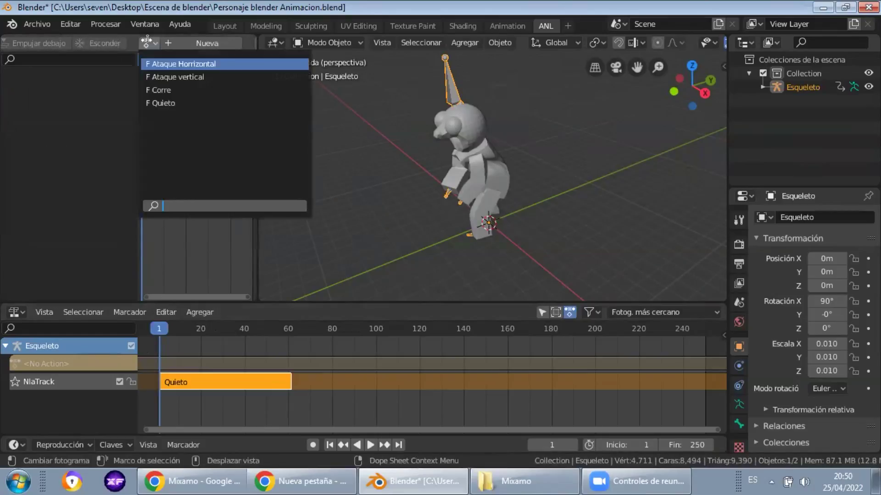
click(171, 90)
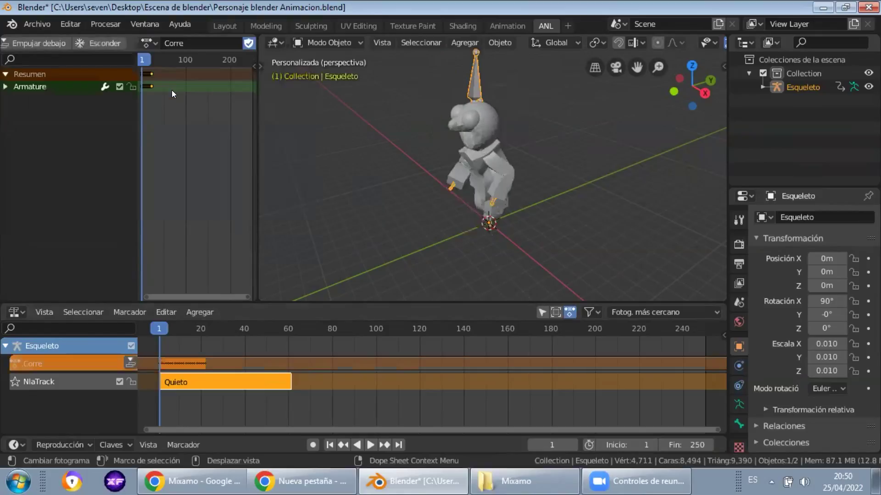
click(127, 363)
- Assign the Ataque vertical and Ataque Horrizontal actions to Esqueleto in turn, pushing each down onto its own NLA track
click(147, 41)
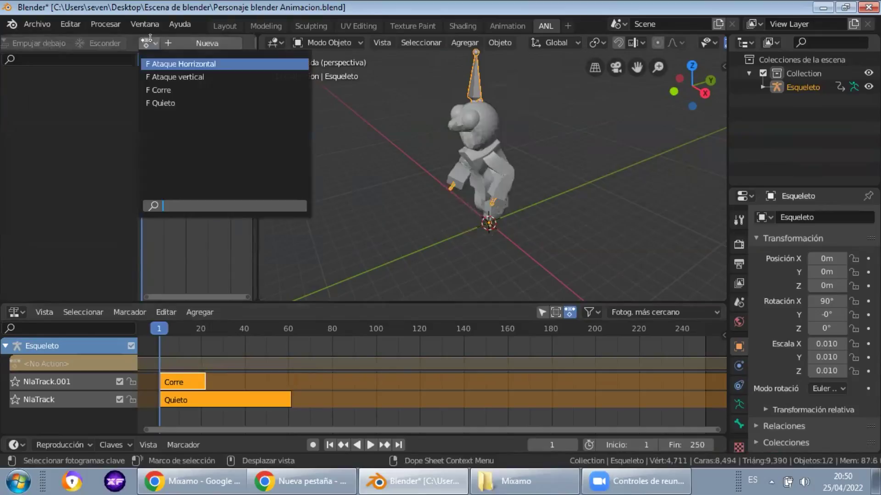
click(158, 76)
click(130, 362)
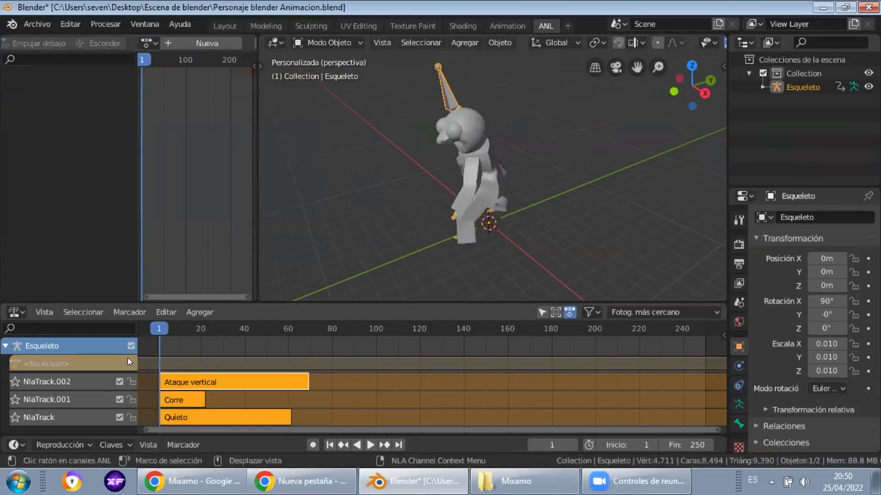
click(148, 42)
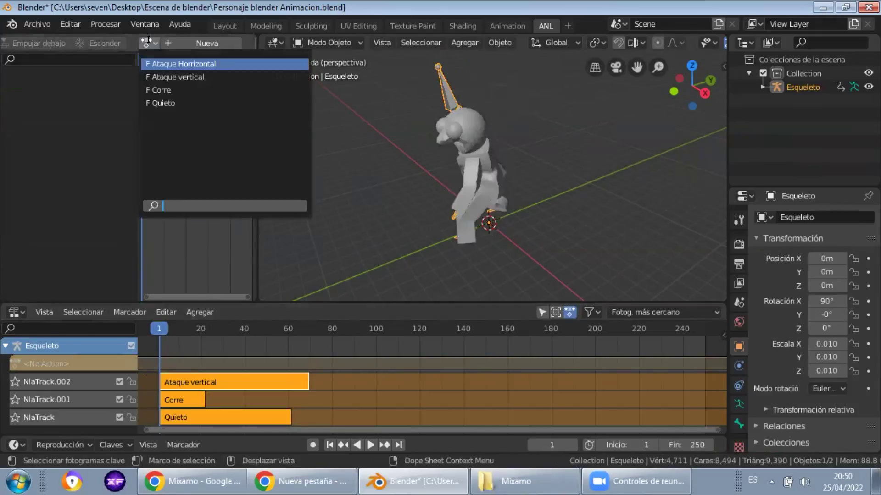
click(168, 65)
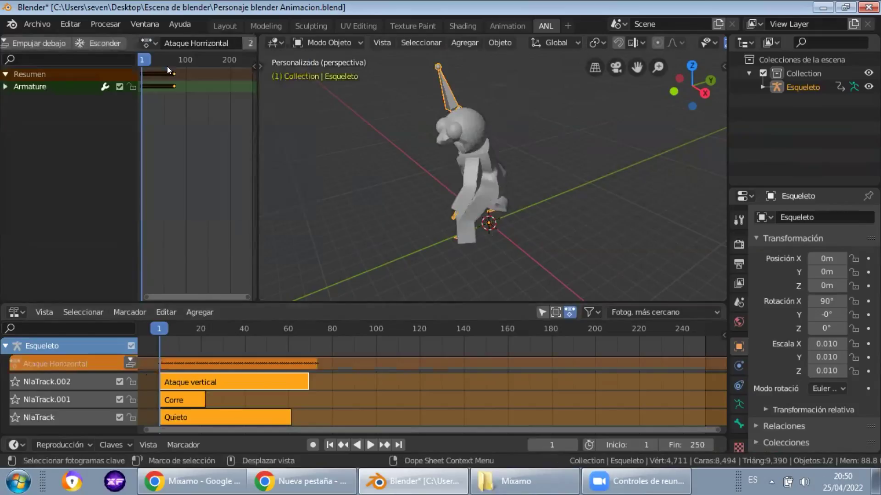
click(130, 363)
- Move the Corre strip to start where Quieto ends, about frame 61, and the Ataque vertical strip to about frame 81
middle_drag(223, 403, 246, 376)
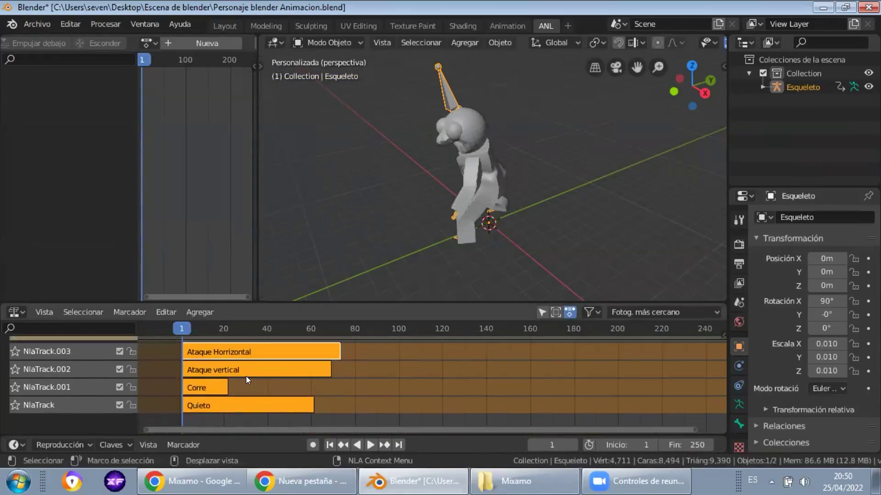
click(209, 380)
key(g)
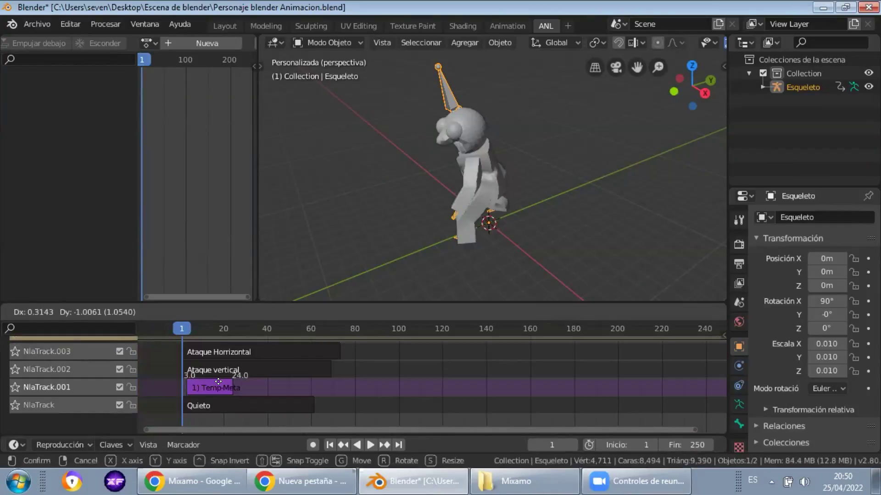
click(338, 390)
click(302, 372)
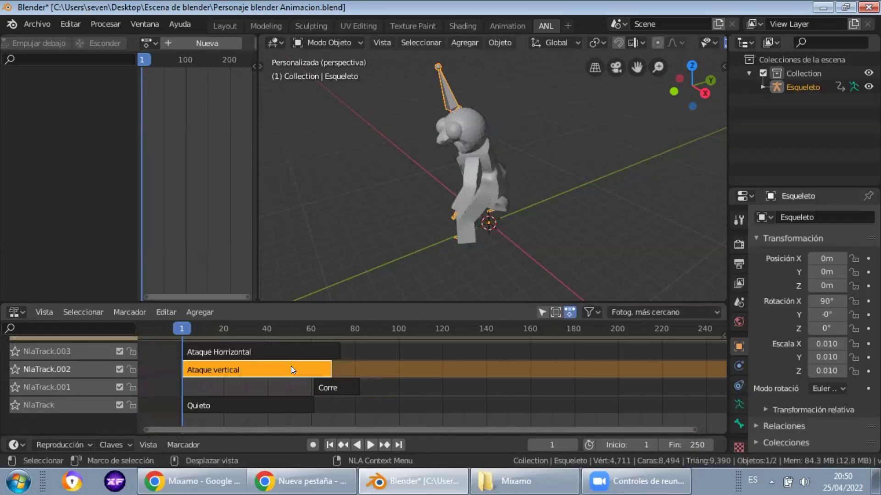
key(g)
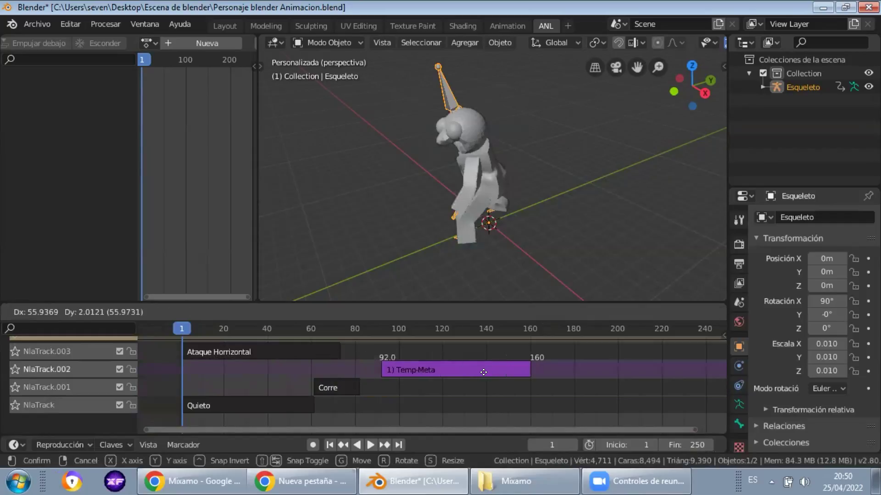
click(463, 373)
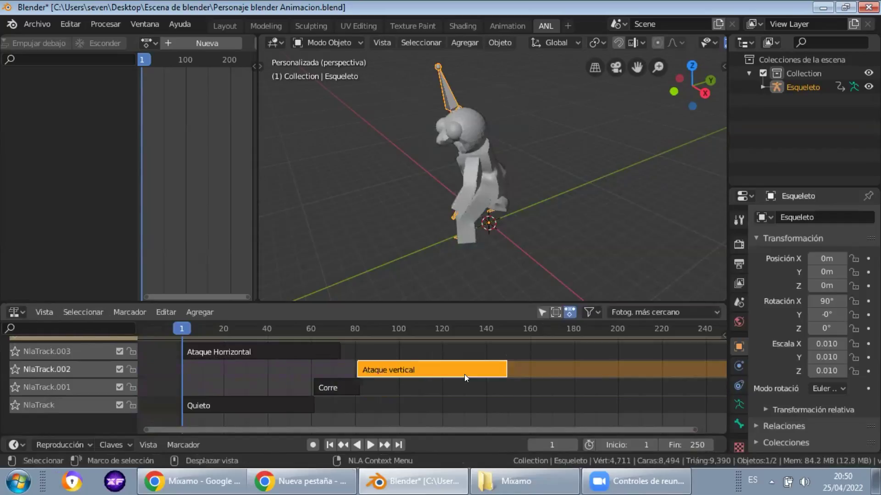
- Move the Ataque Horrizontal strip to start near the end of Ataque vertical, at about frame 147
drag(332, 353, 321, 343)
key(g)
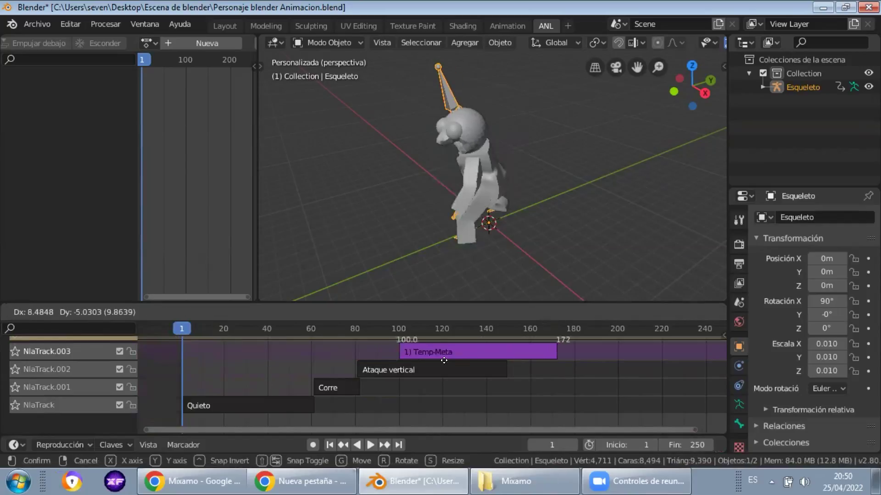
click(537, 370)
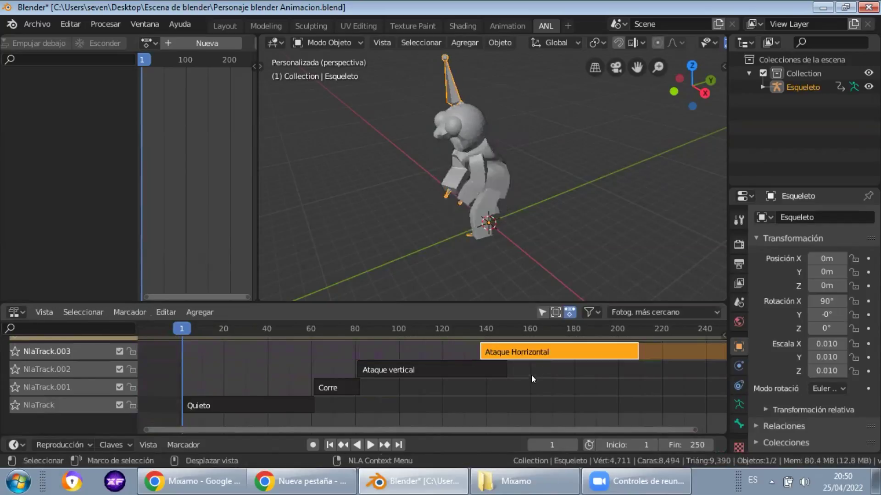
key(g)
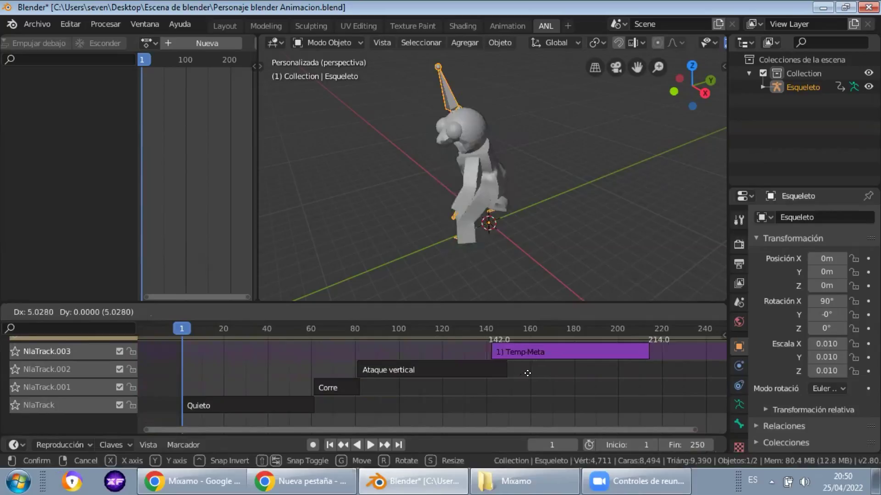
click(535, 377)
- Play back the NLA sequence to check the four strips running one after another, and stop it past the last strip
key(space)
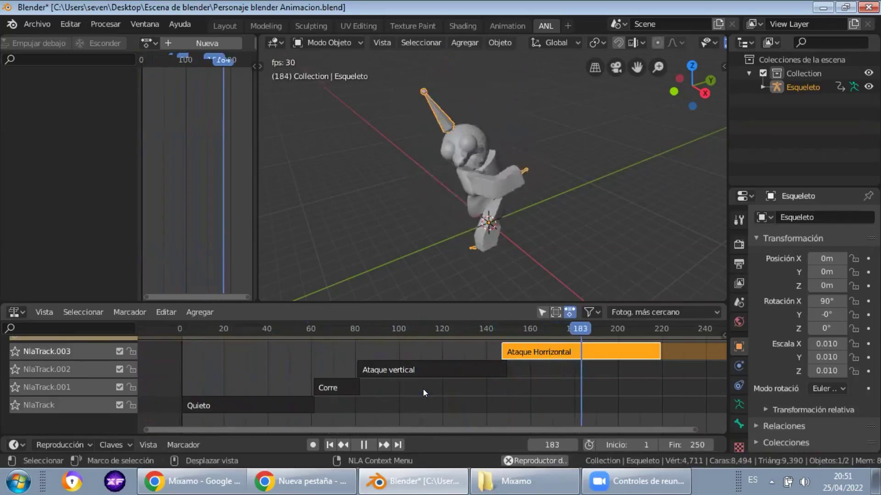
key(space)
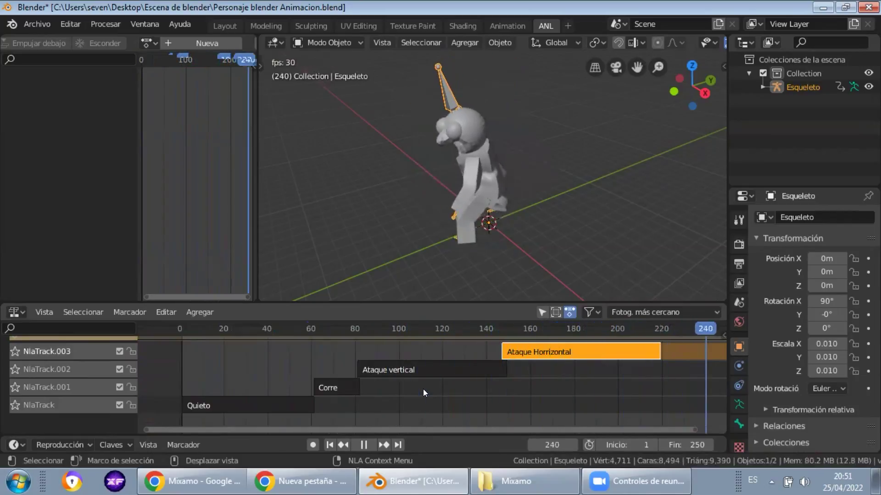
scroll(423, 389, down, 3)
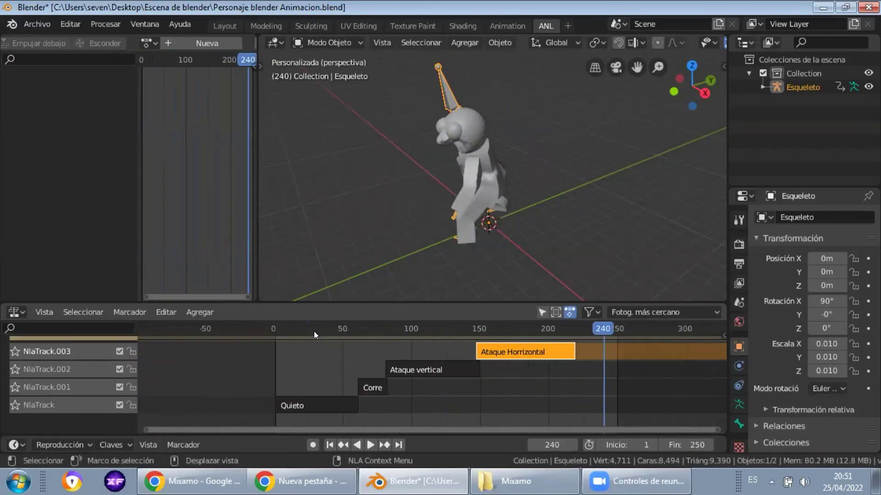
- Play back the NLA sequence from frame 1 to review the animations running in succession, and stop it
click(275, 328)
key(space)
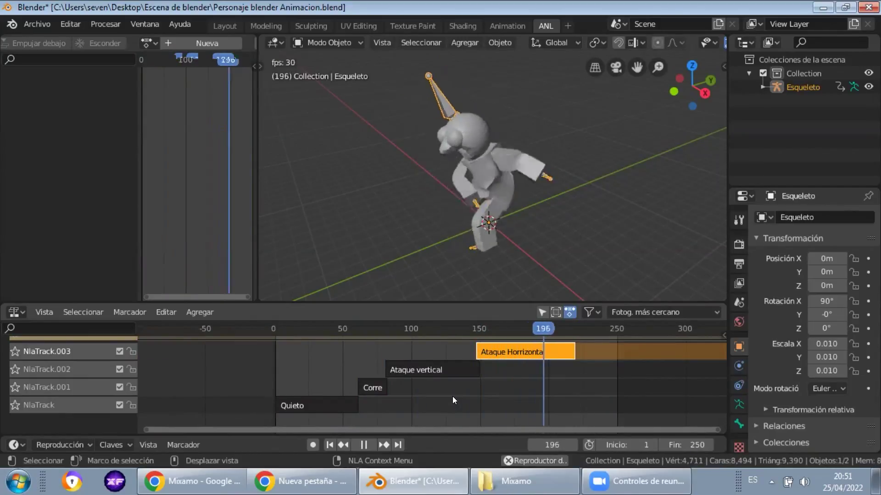
key(Escape)
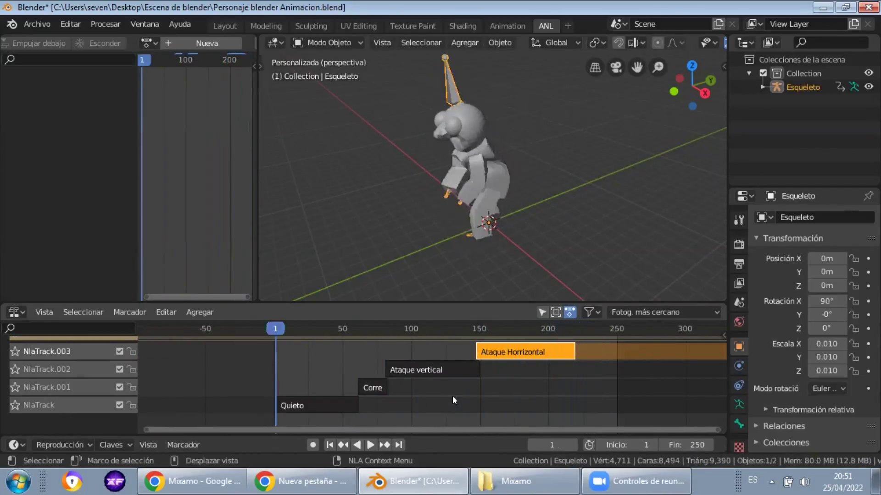
- In the Layout workspace, place the 3D cursor at the character's hand in front view and add a cube there
click(215, 23)
key(shift+a)
mouse_move(413, 236)
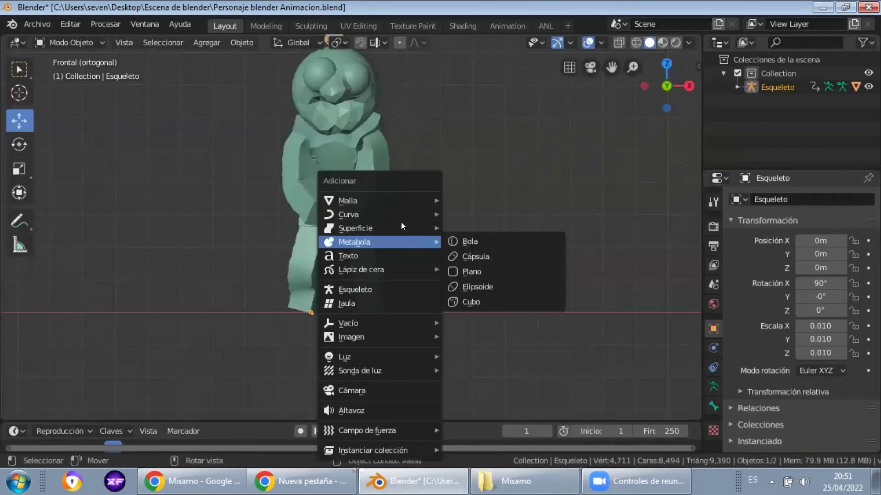
mouse_move(364, 200)
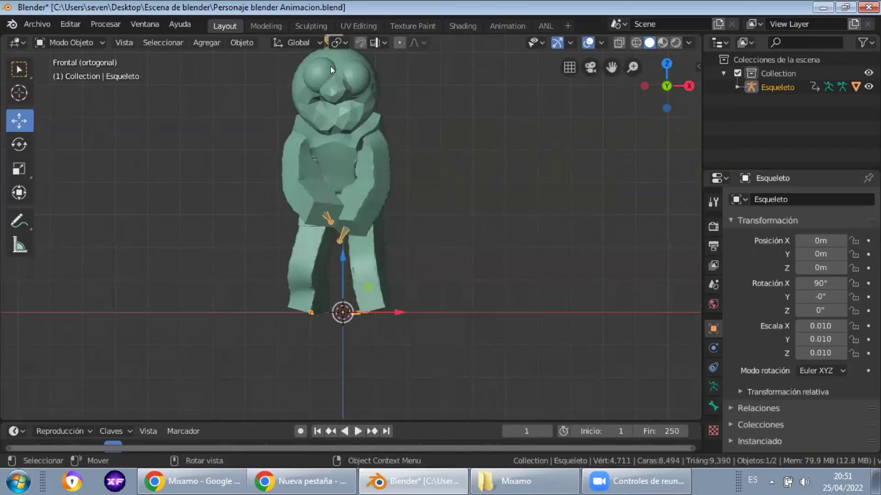
shift+right_click(331, 209)
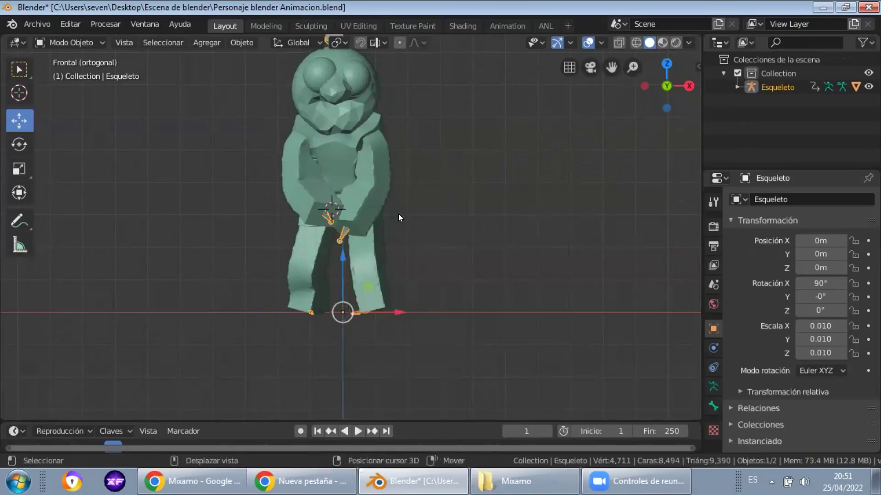
key(shift+a)
mouse_move(378, 199)
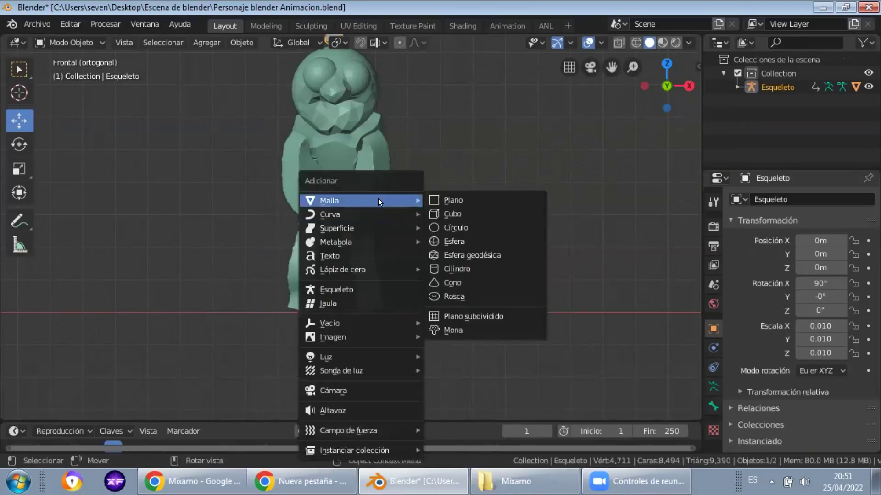
click(456, 212)
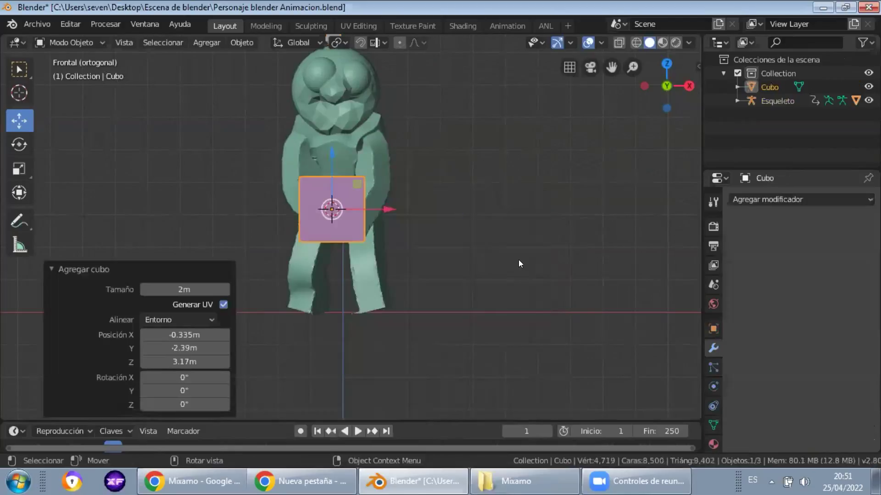
- Scale the whole cube mesh down to about 0.27 in Edit Mode so it matches the hand's size
right_click(451, 254)
click(332, 232)
middle_drag(391, 246, 359, 256)
scroll(359, 257, up, 5)
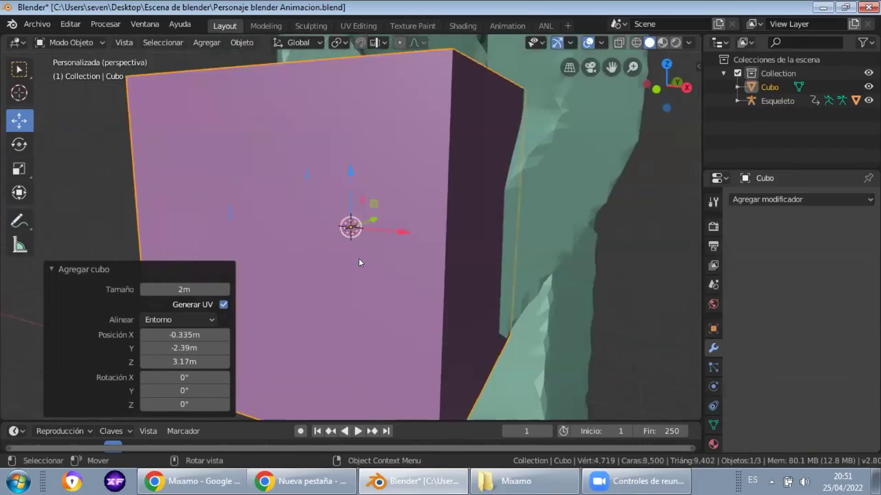
scroll(359, 259, down, 5)
key(Tab)
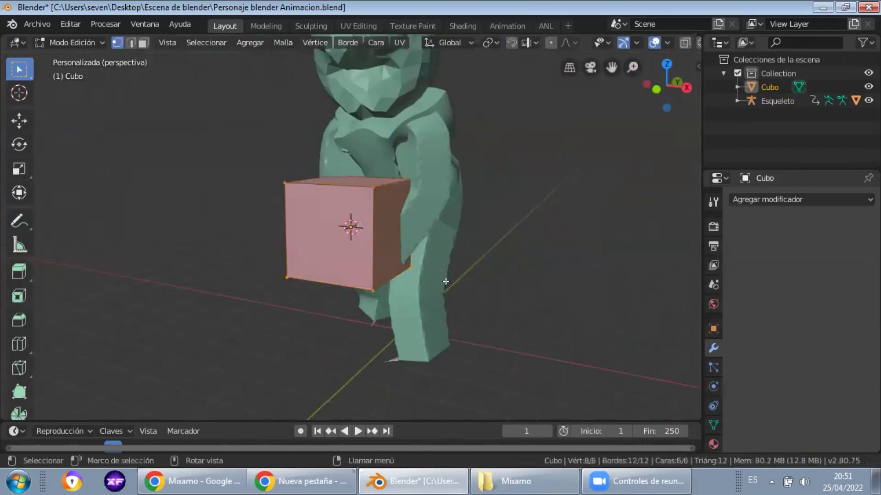
key(s)
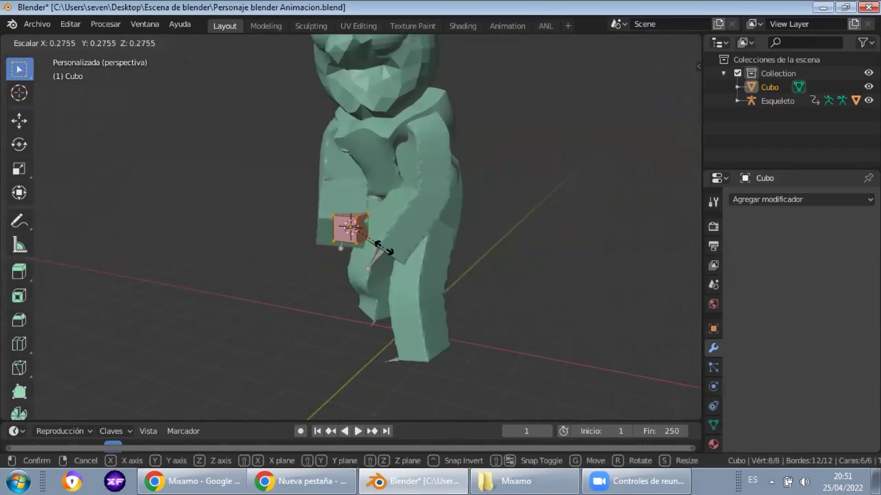
click(381, 246)
- Return the cube to Object Mode and isolate it in local view
key(KP_3)
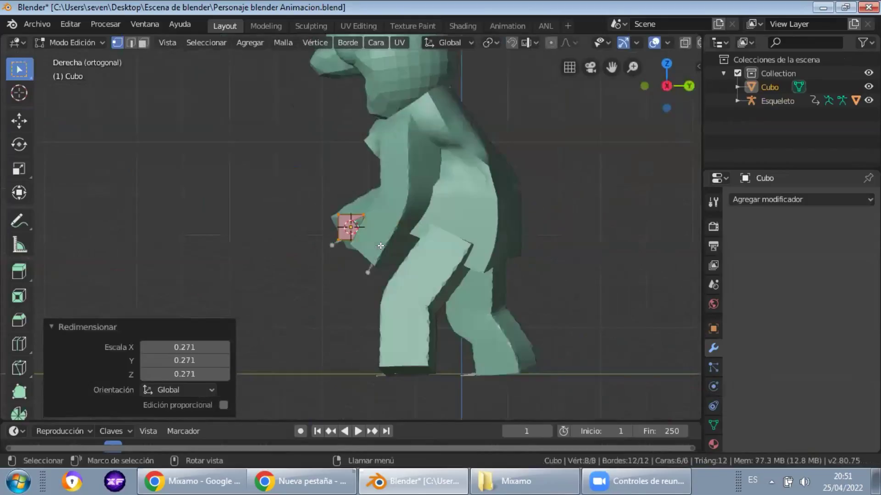
key(r)
key(Escape)
key(Tab)
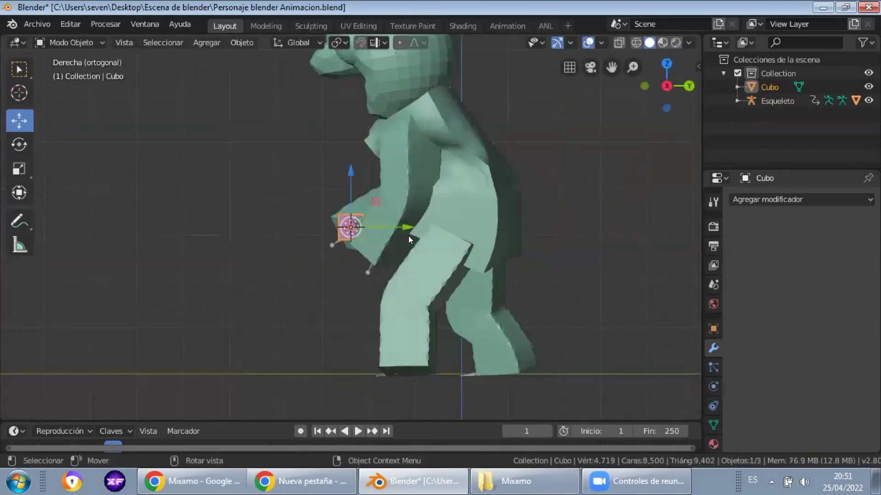
key(KP_Divide)
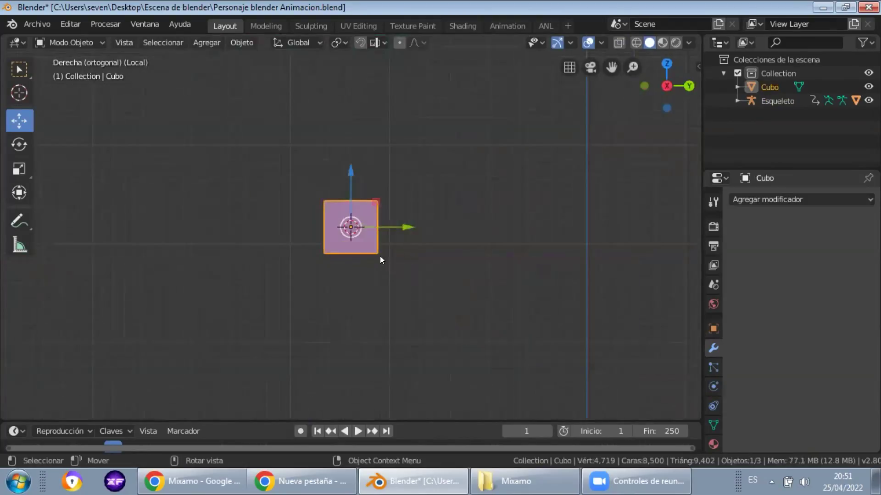
middle_drag(348, 269, 441, 298)
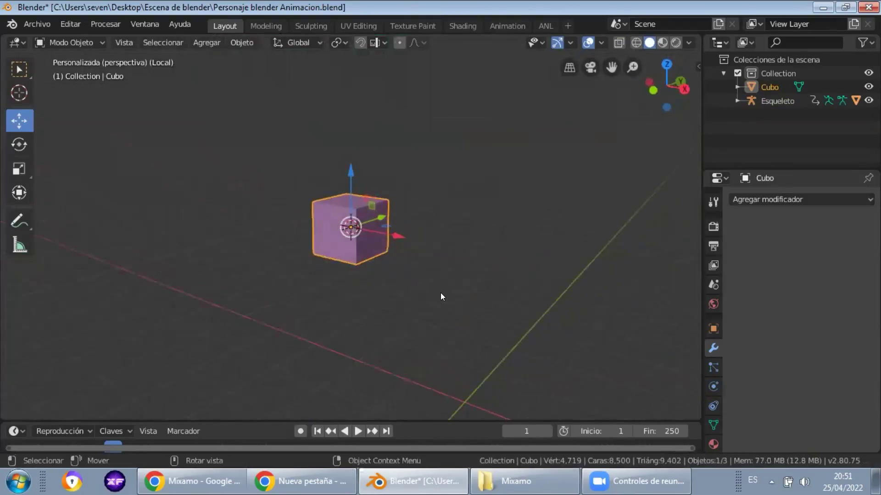
- Flatten the cube mesh along the Y axis to about 0.375 of its depth
key(Tab)
key(s)
key(y)
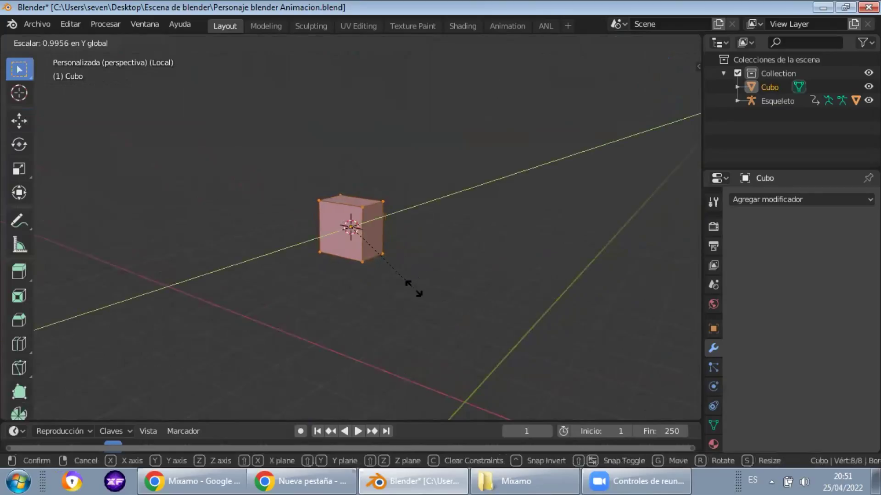
click(372, 258)
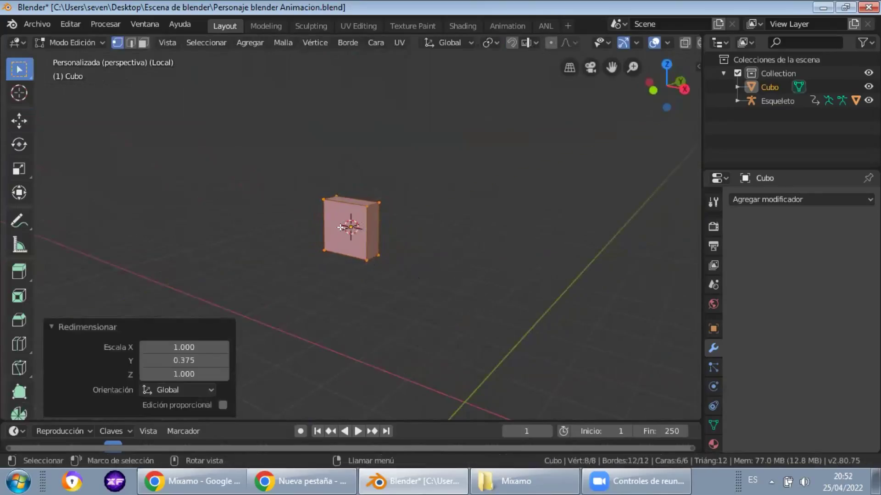
- Add one centred horizontal loop cut around the flattened cube and clear the selection
key(ctrl+r)
click(332, 225)
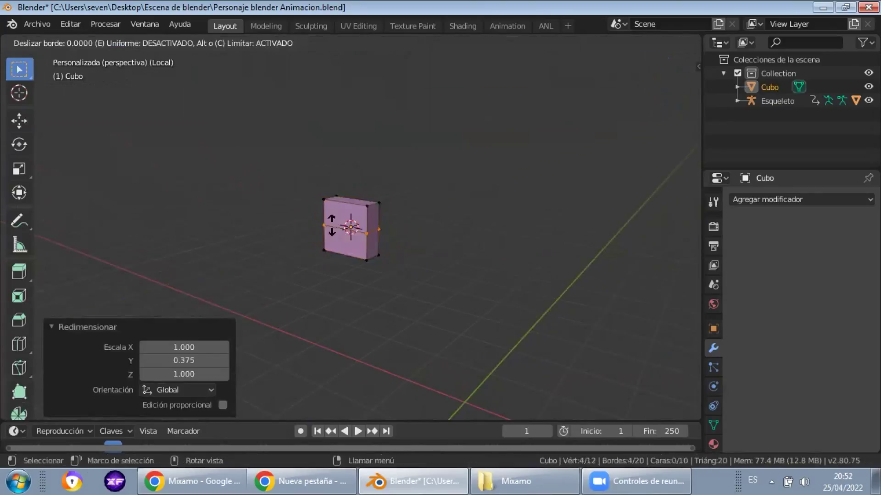
right_click(327, 224)
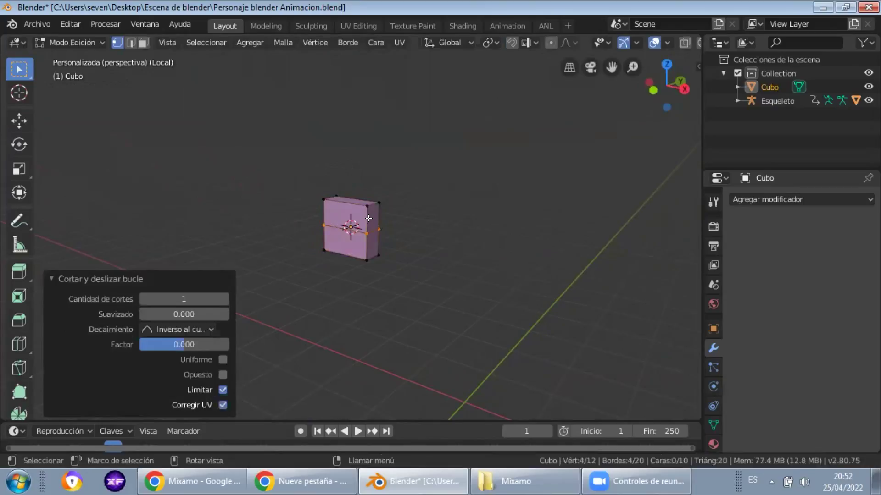
click(52, 278)
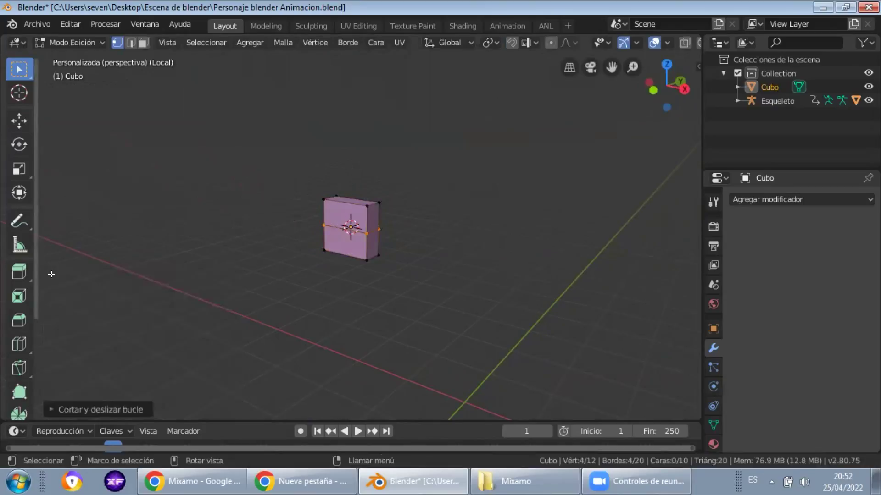
key(alt+a)
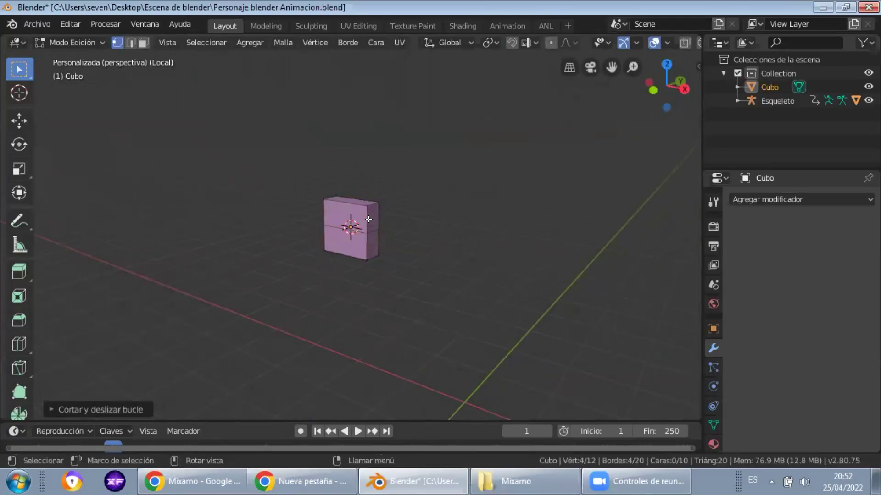
- Extrude the two upper side faces and scale them outward along X to form the sword's crossguard
key(3)
click(368, 224)
middle_drag(324, 260, 346, 226)
shift+click(330, 218)
middle_drag(443, 260, 380, 270)
key(e)
click(392, 271)
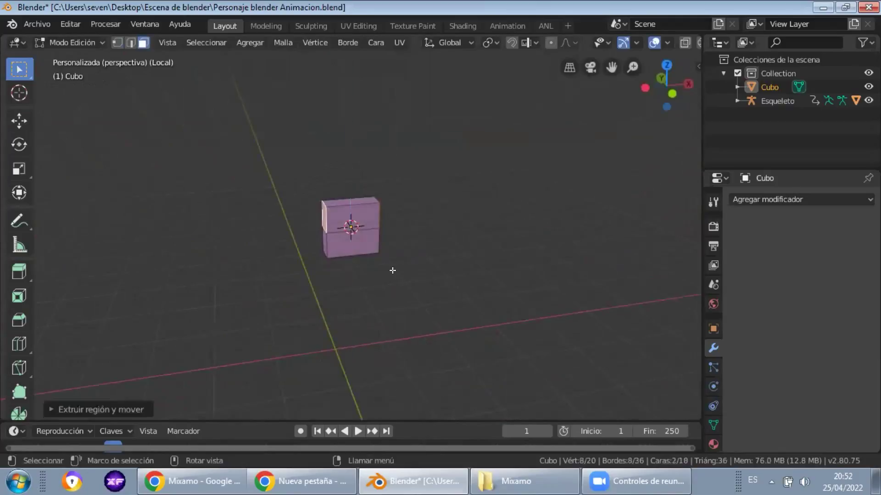
key(s)
key(x)
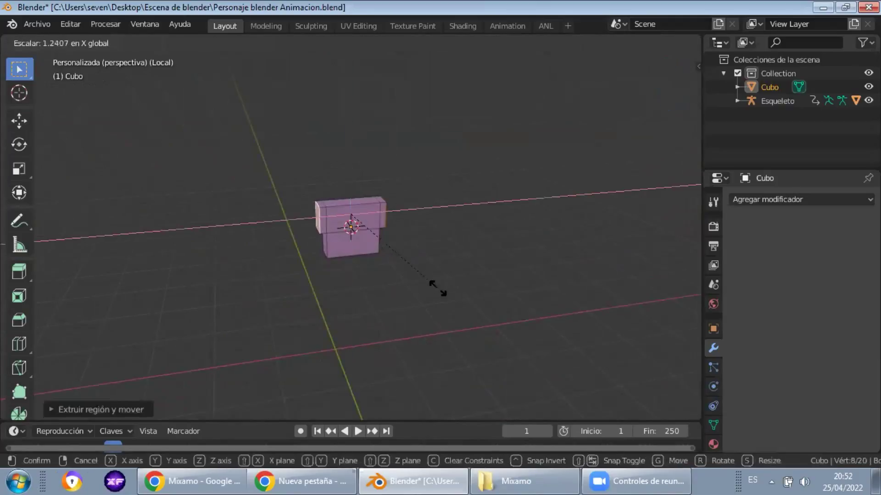
click(564, 309)
- Extrude the top face between the guard arms upward into a long blade
click(337, 198)
middle_drag(392, 208, 390, 227)
scroll(391, 227, down, 5)
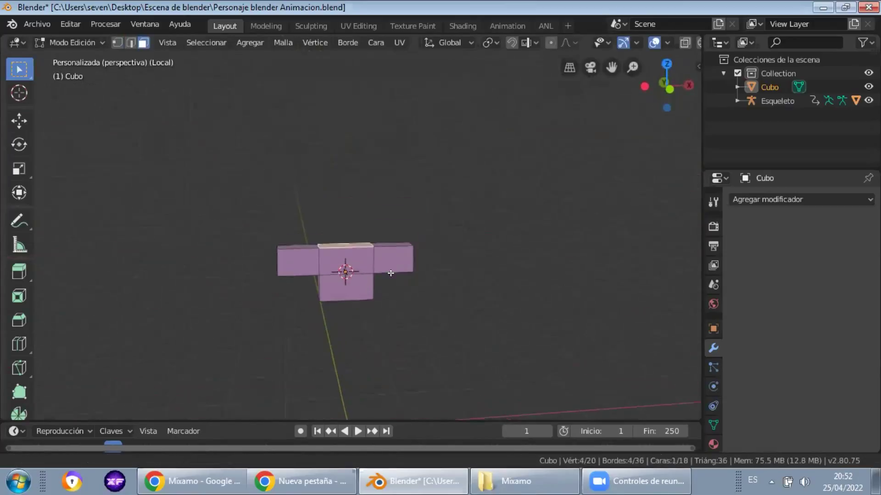
key(e)
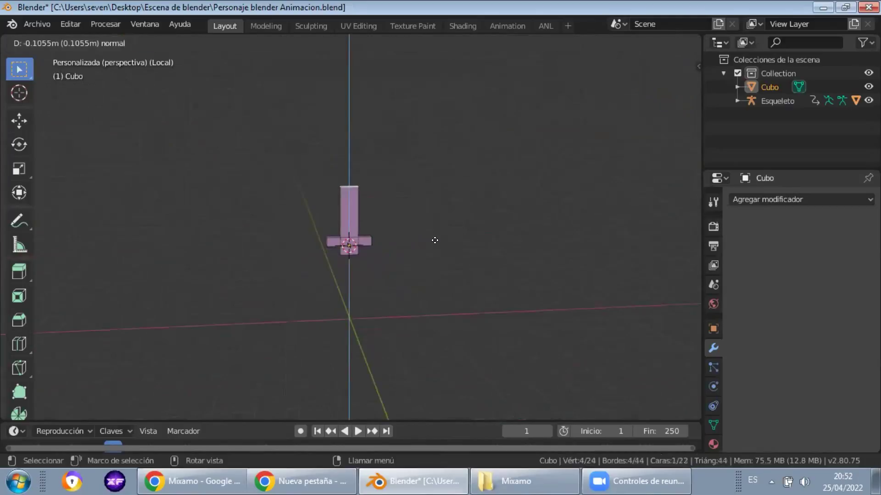
click(437, 202)
key(s)
key(Escape)
- Add a loop cut just below the blade's end and, in wireframe shading, shrink the end face into a tapered tip
key(ctrl+r)
click(348, 184)
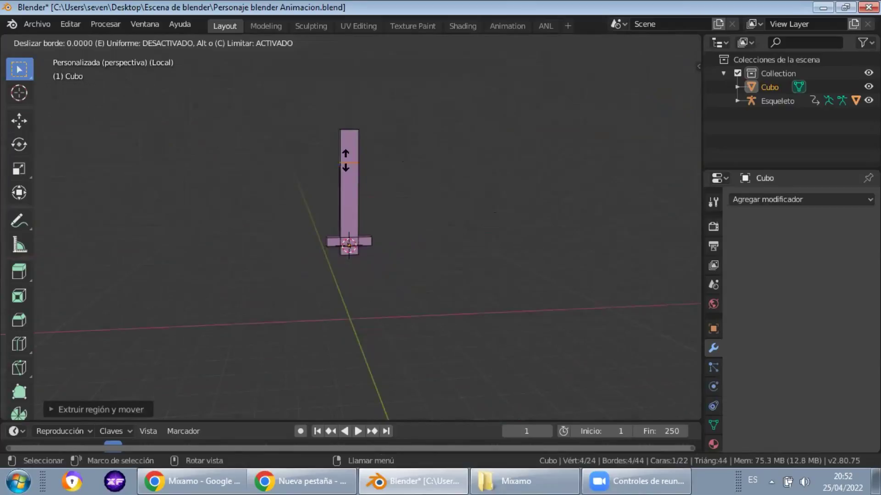
click(341, 138)
key(z)
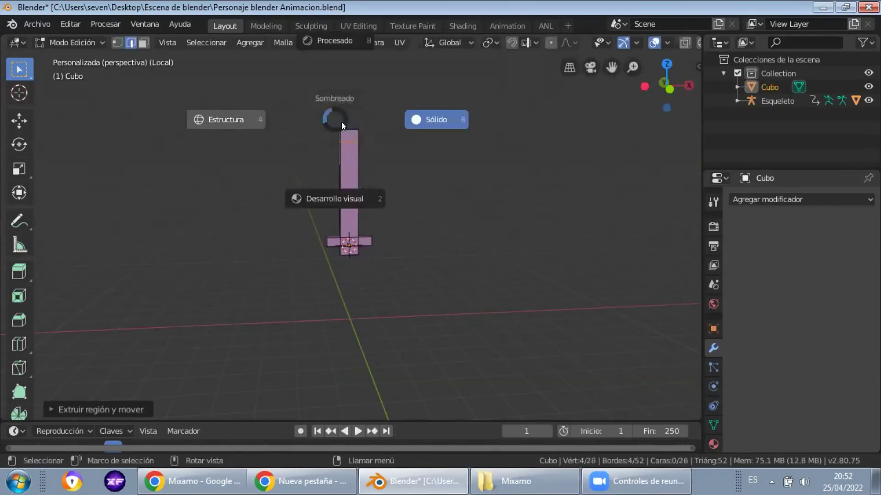
click(250, 120)
drag(302, 112, 406, 131)
key(s)
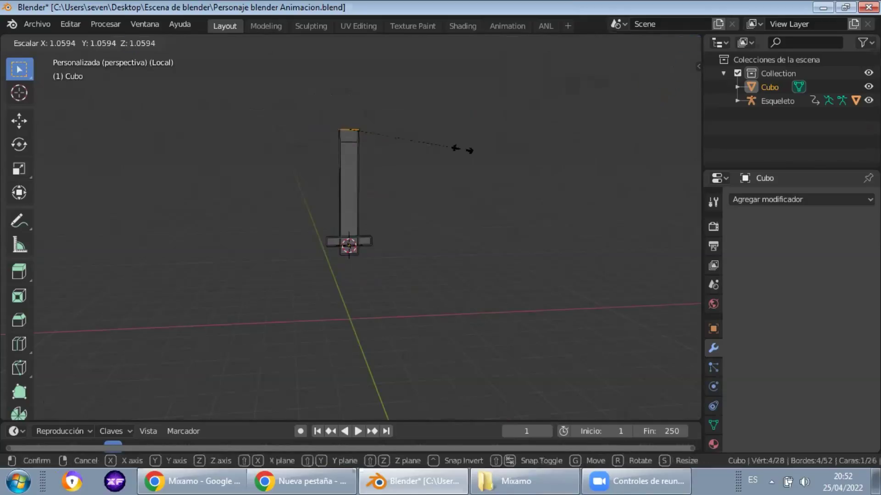
click(382, 131)
drag(314, 112, 396, 157)
key(s)
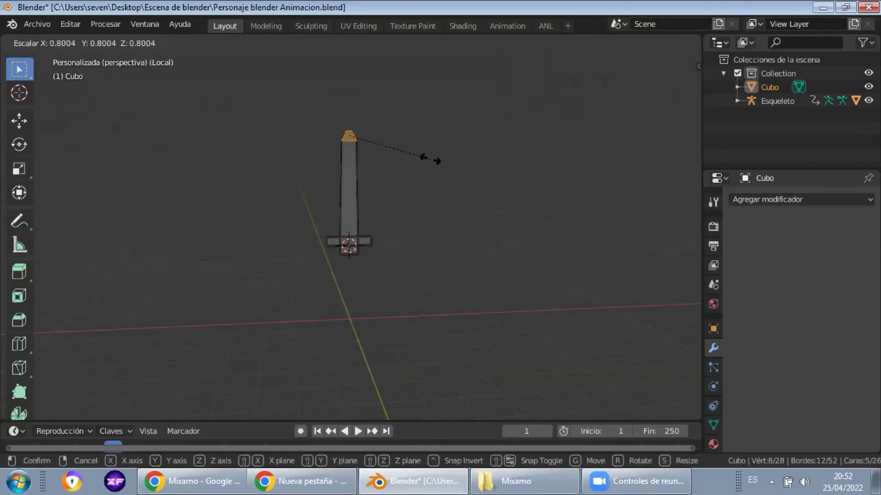
right_click(436, 162)
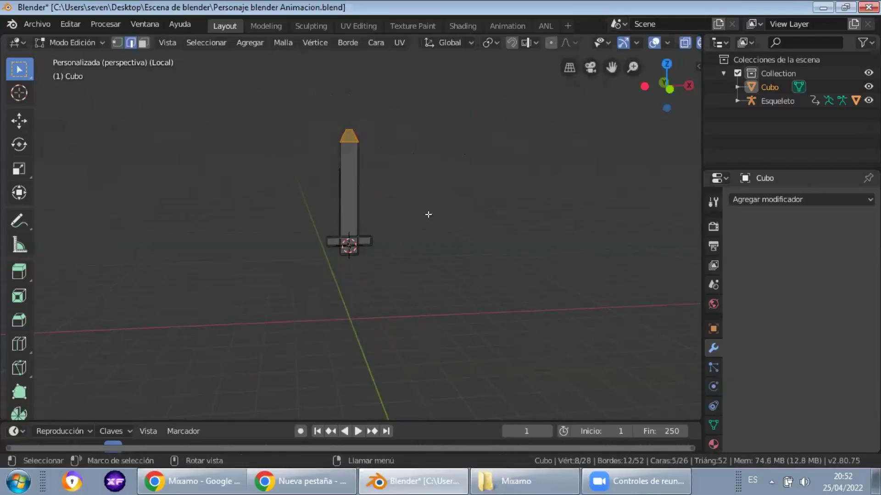
drag(303, 221, 420, 289)
- Narrow the entire sword mesh along the X axis to about 0.55
key(a)
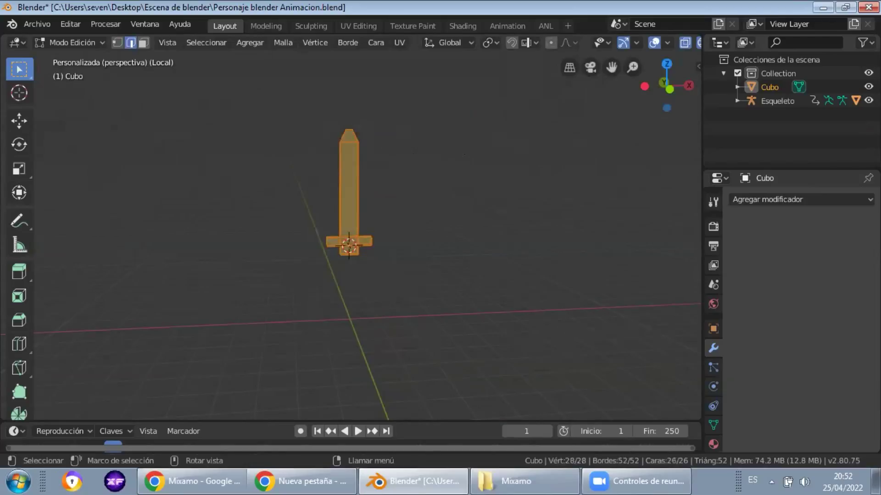
key(s)
key(x)
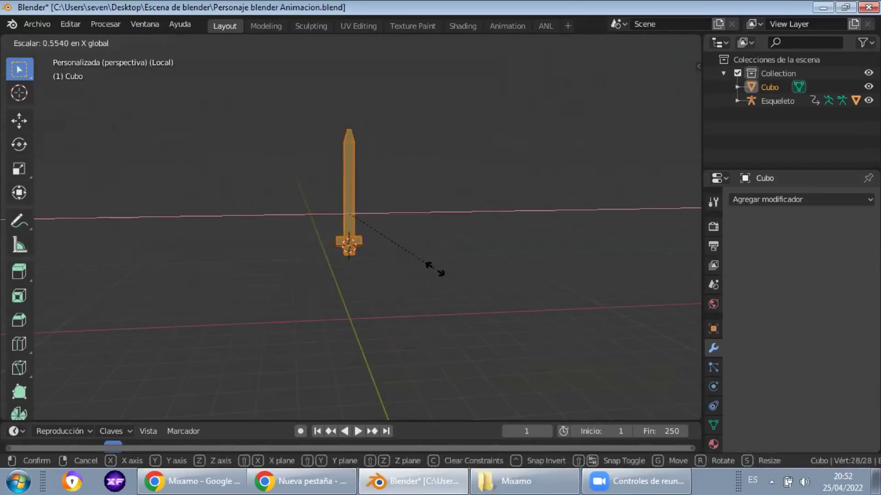
click(431, 266)
- Move the bottom face of the sword down along Z to lengthen the handle below the guard
scroll(347, 268, up, 3)
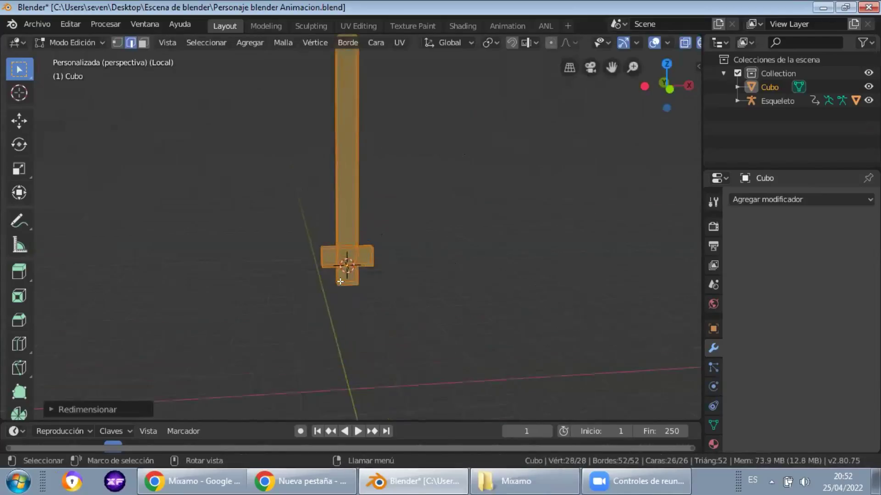
click(340, 282)
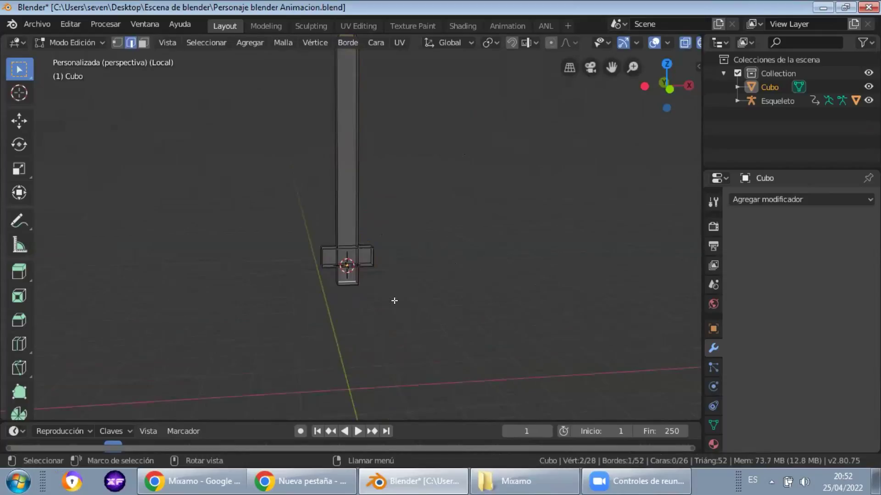
key(3)
click(347, 280)
key(g)
key(z)
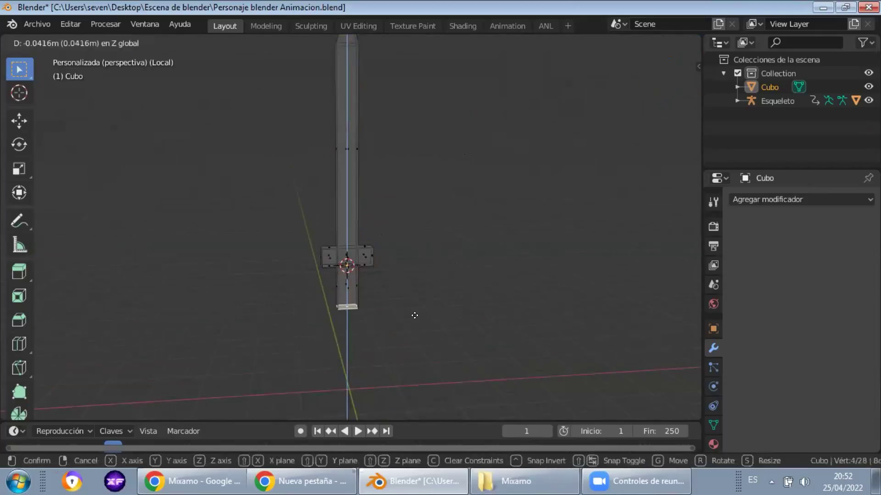
click(417, 317)
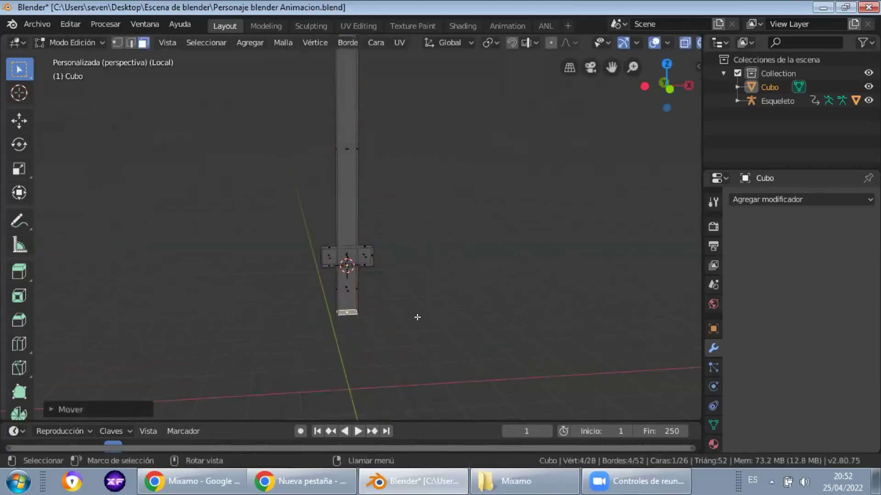
- Extrude the end faces of both guard arms, spread them outward along X and raise them along Z into upturned tips
shift+click(371, 252)
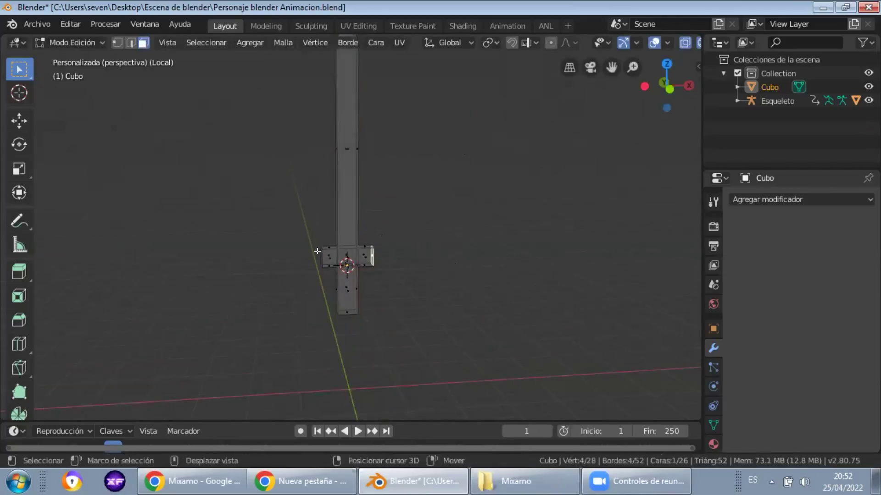
key(e)
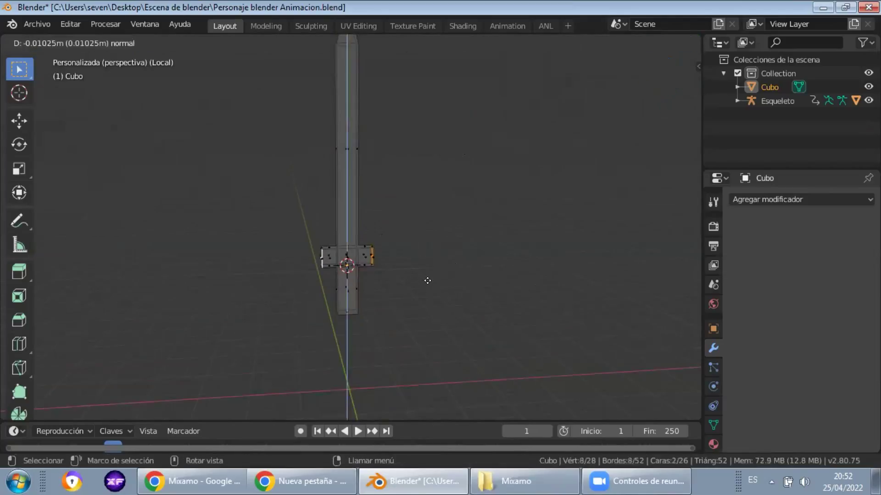
right_click(435, 280)
key(s)
key(x)
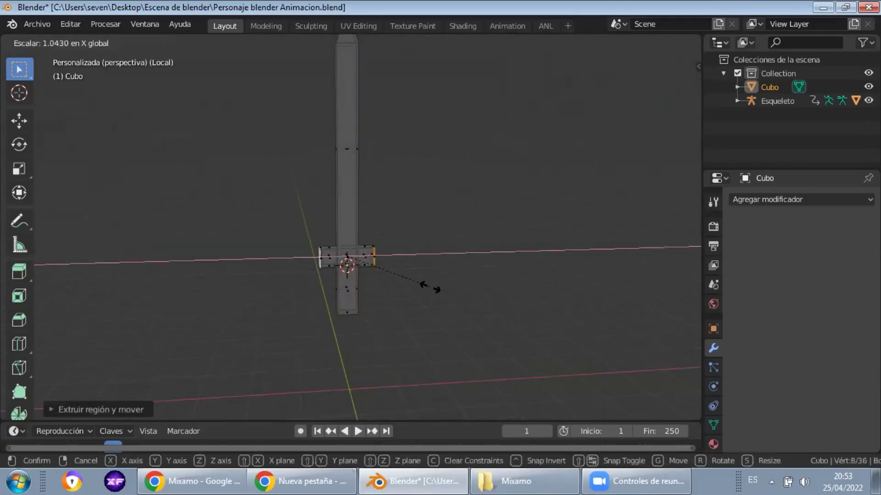
click(452, 295)
key(KP_1)
key(g)
key(z)
click(449, 280)
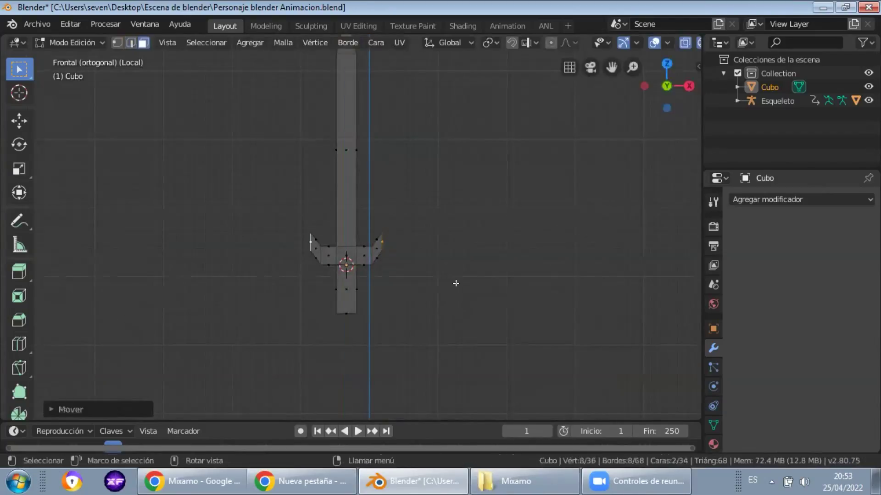
- Leave mesh editing and display the sword in solid shading
key(Tab)
scroll(427, 277, down, 2)
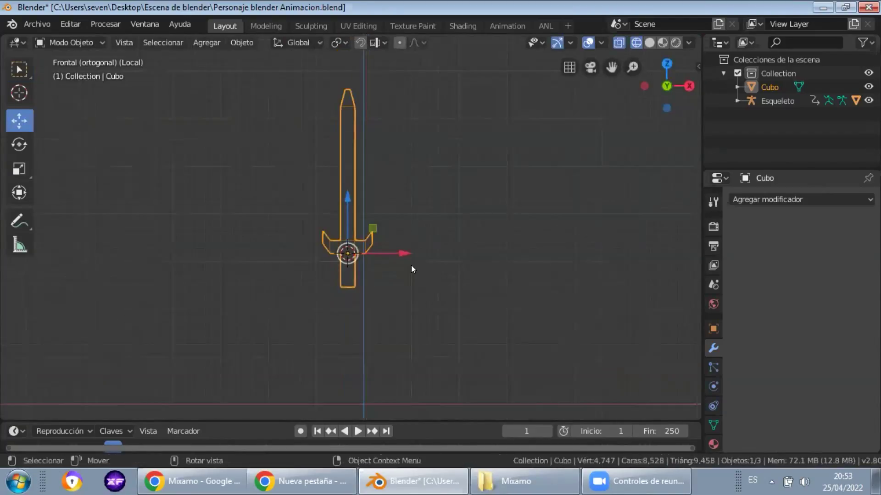
key(z)
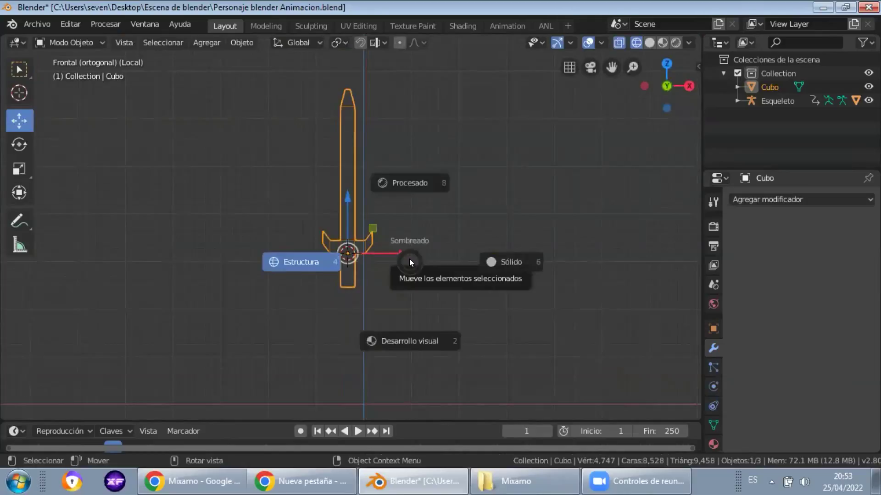
click(522, 261)
mouse_move(409, 246)
middle_down()
mouse_move(485, 290)
mouse_move(520, 286)
middle_up()
- Thin the entire sword mesh along the Y axis to make the blade and guard flatter
key(Tab)
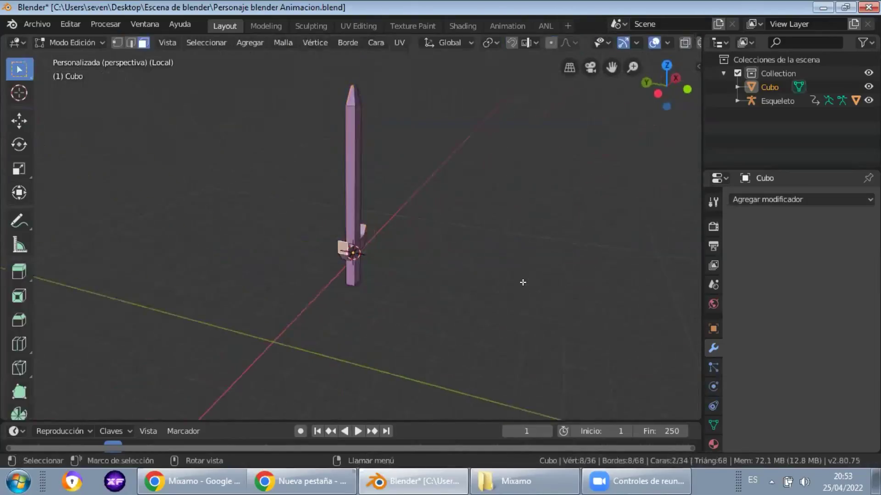
key(a)
key(s)
key(y)
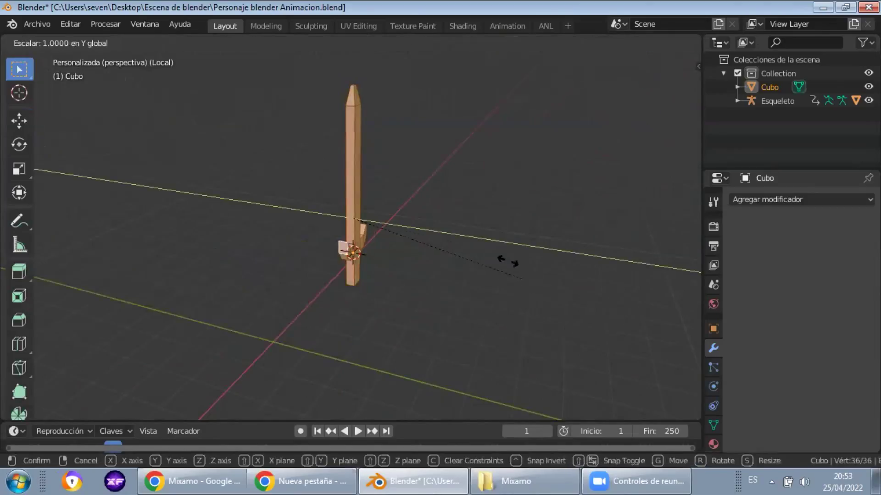
right_click(497, 274)
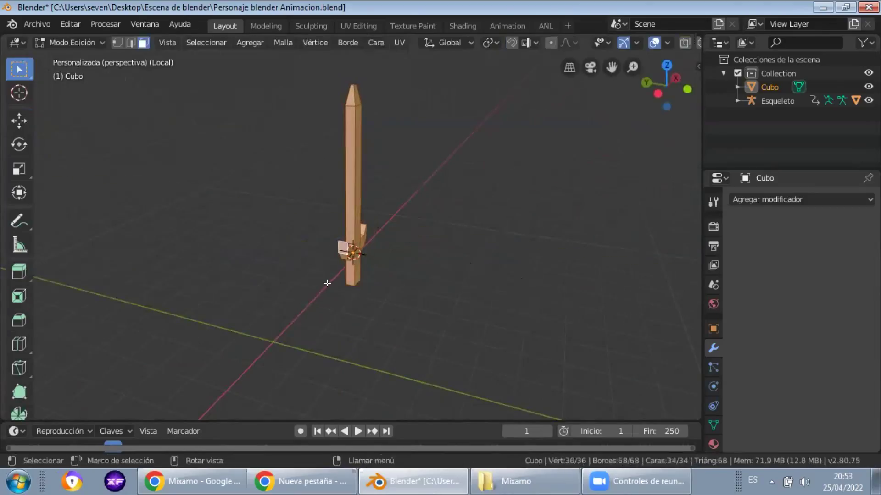
scroll(327, 283, up, 4)
key(s)
key(y)
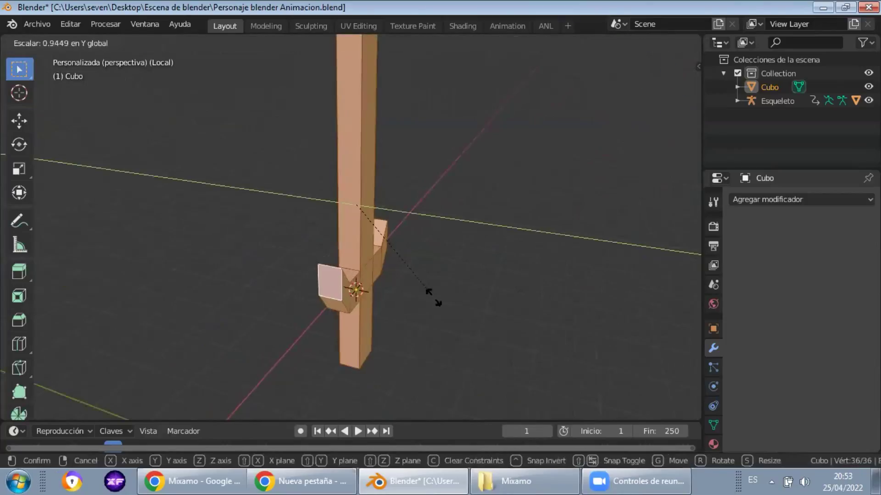
click(401, 271)
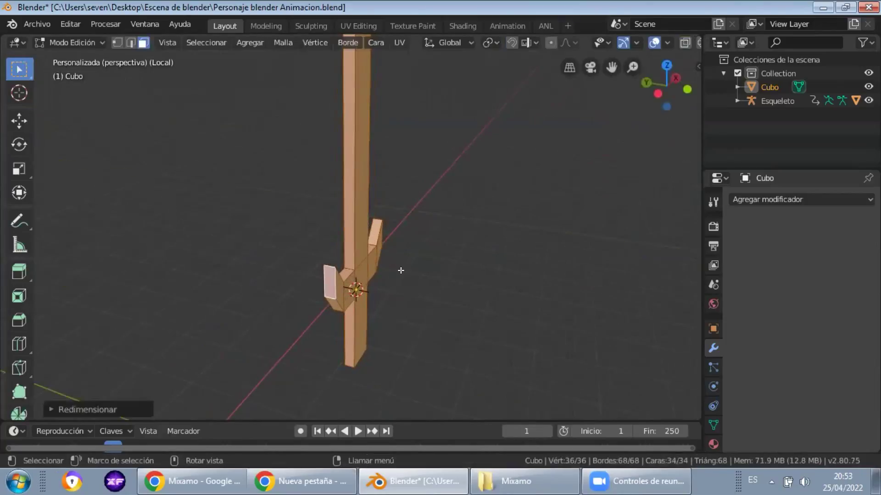
key(Tab)
scroll(408, 279, down, 2)
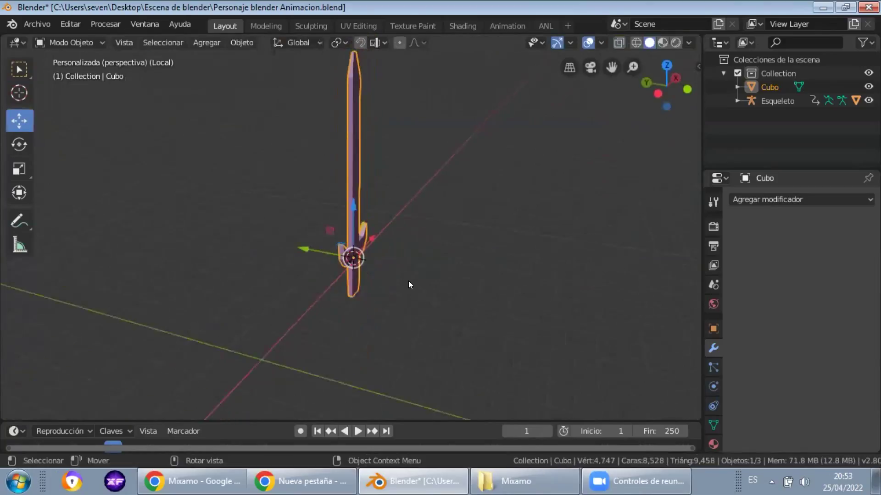
- Move the whole sword mesh up along Z so the object's origin lies inside the handle
key(KP_1)
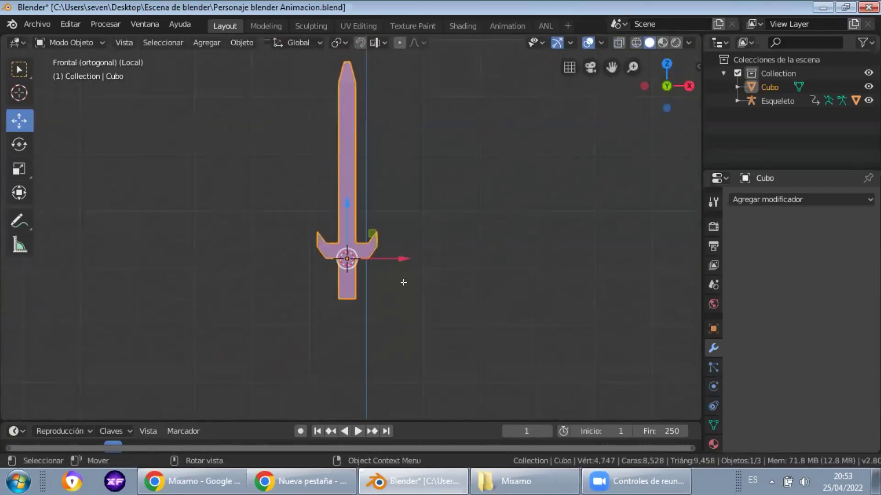
key(Tab)
key(g)
key(z)
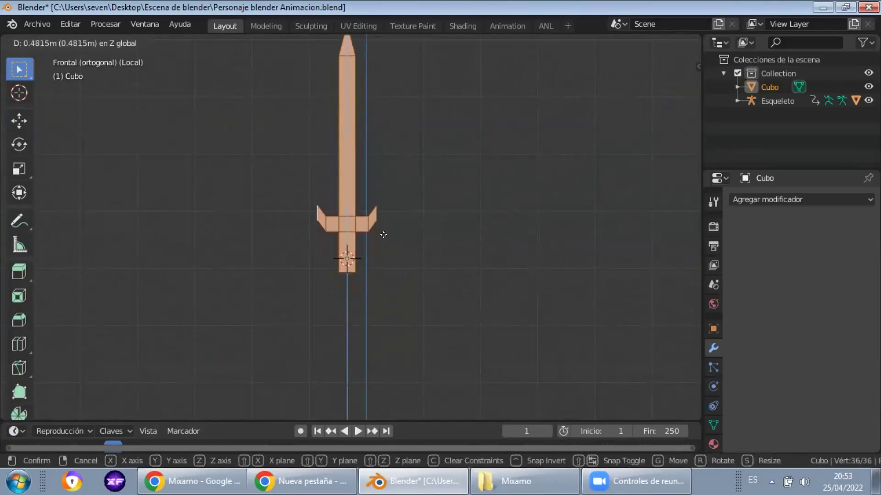
click(412, 247)
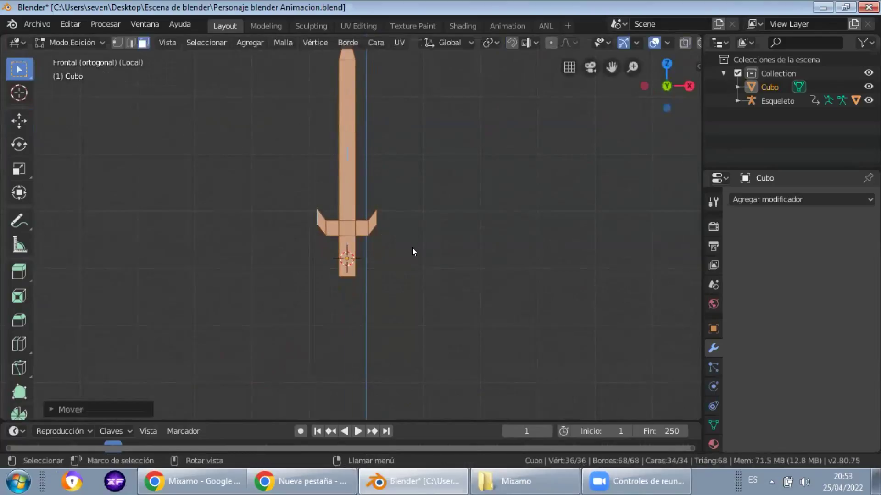
key(Tab)
- Leave the isolated view to bring back the character and focus on the hand holding the sword
key(KP_Divide)
key(KP_3)
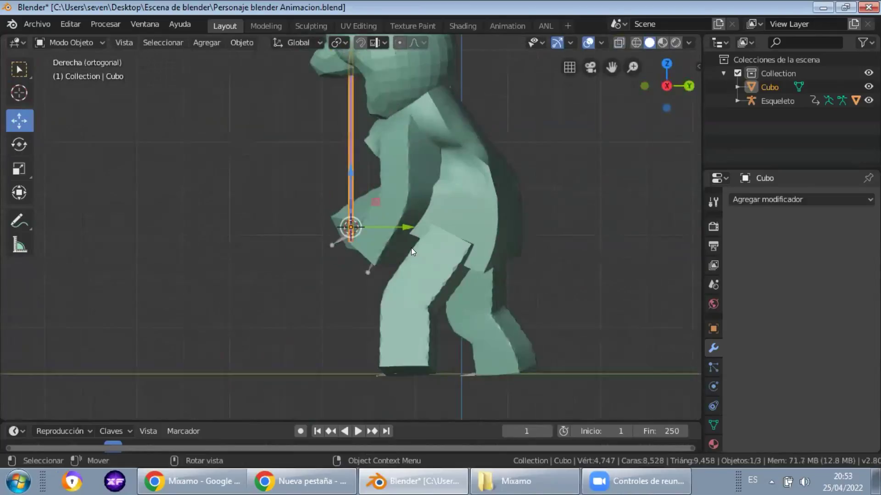
middle_drag(411, 247, 462, 277)
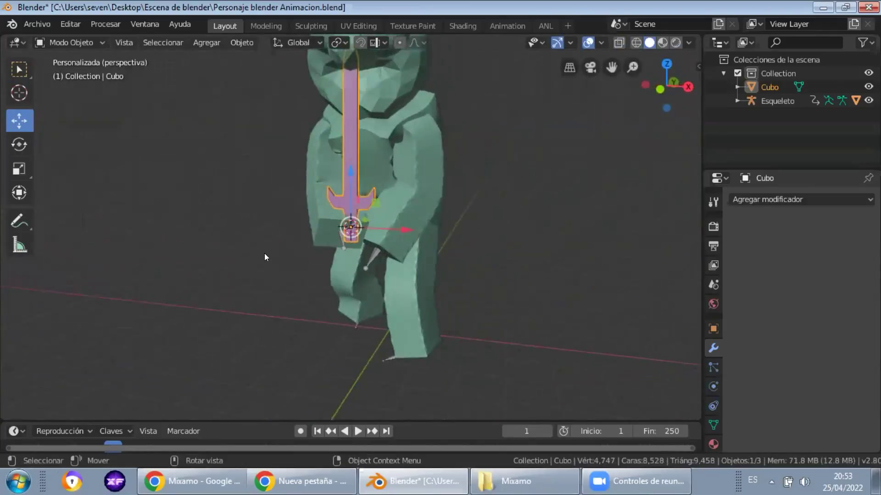
scroll(298, 260, up, 6)
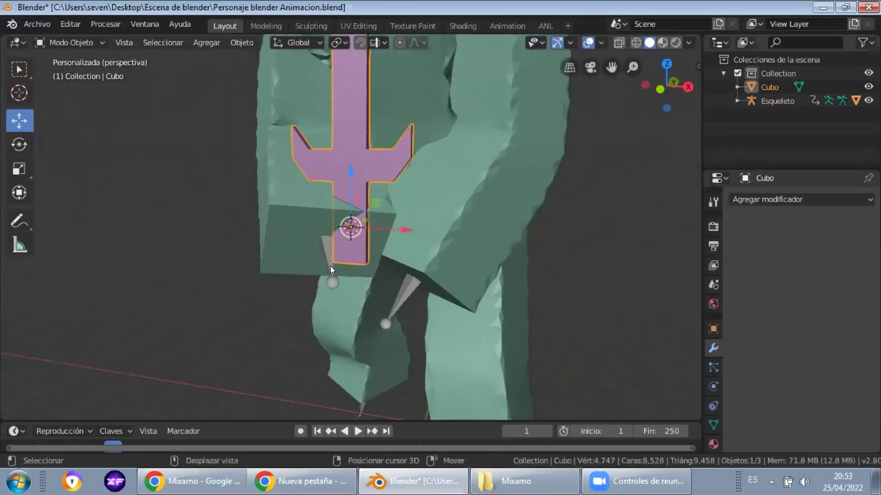
- Put the armature in Pose Mode, clear the bone selection and unlock the object modes so the sword can be selected
click(330, 267)
key(Tab)
key(ctrl+Tab)
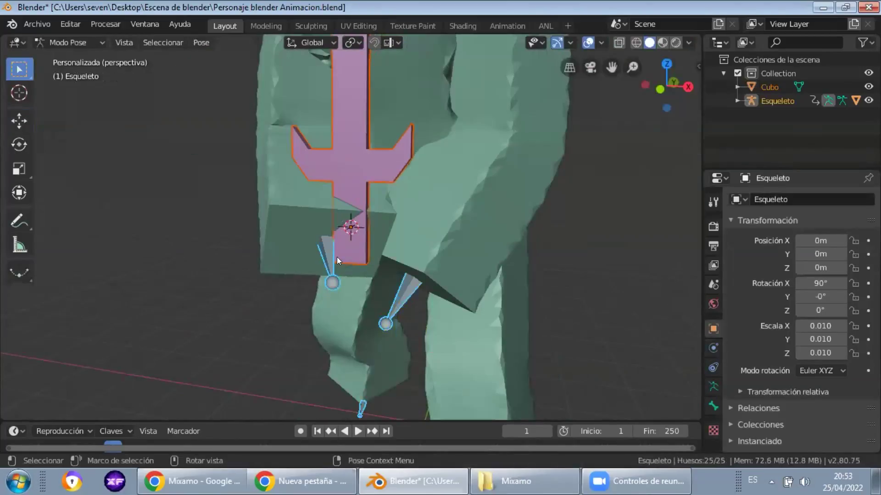
click(344, 253)
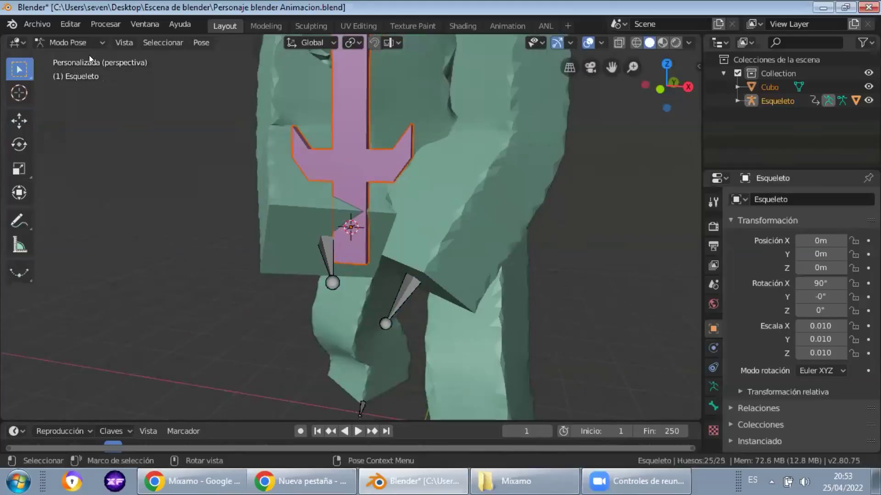
click(72, 25)
click(82, 187)
- Try to parent the sword to the mixamorig:RightHand bone with the Bone (Hueso) option
click(357, 248)
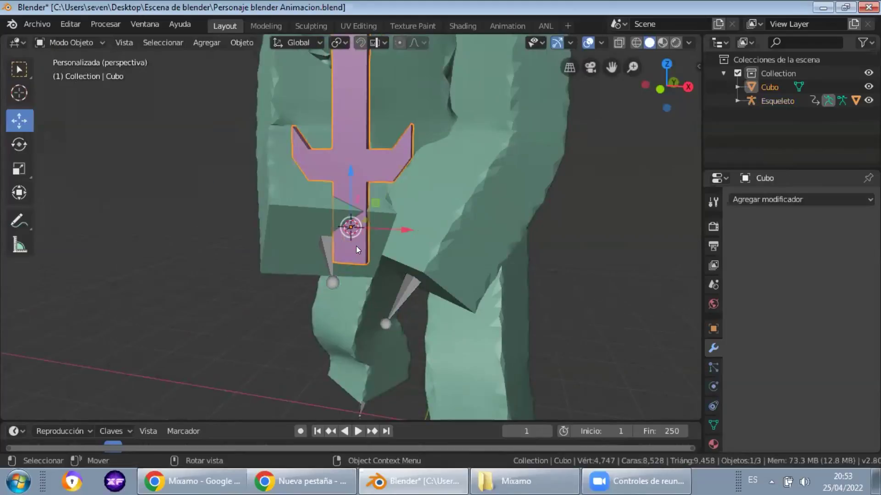
click(330, 260)
key(ctrl+p)
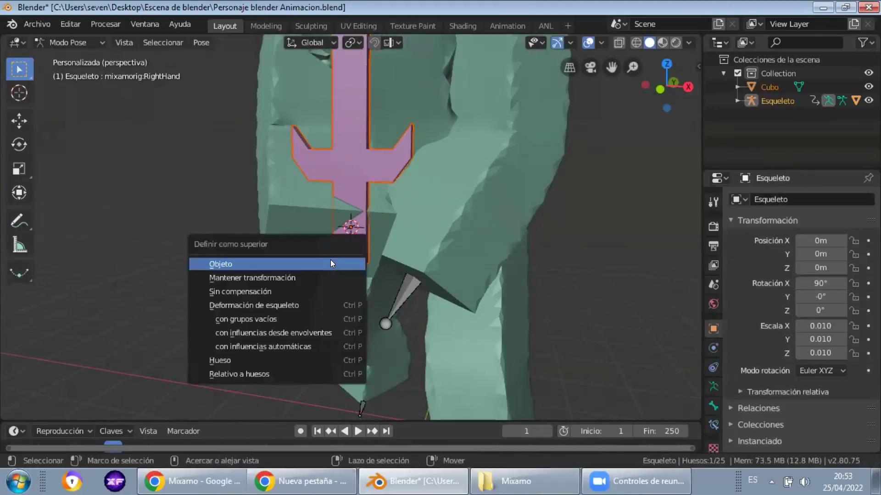
click(233, 357)
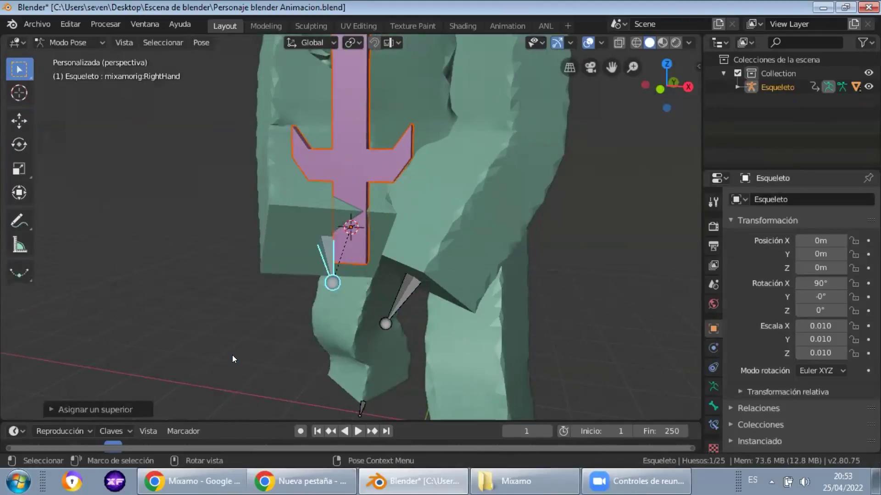
click(359, 247)
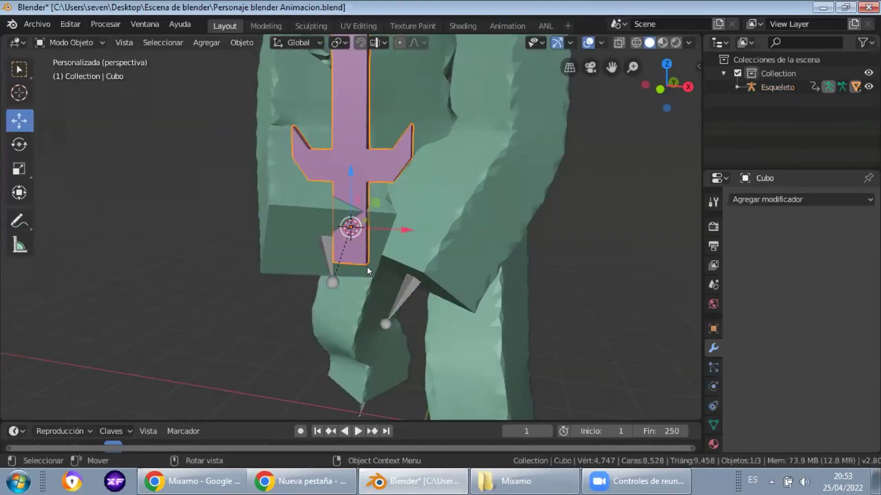
key(ctrl+z)
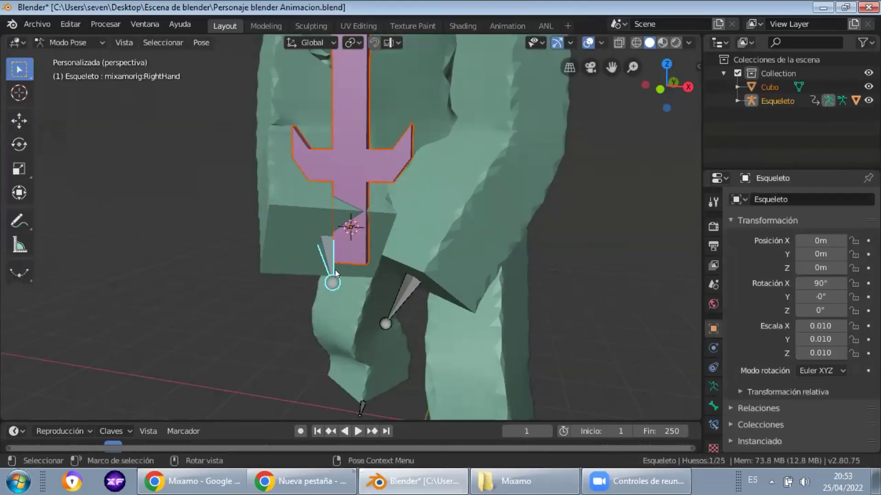
- Rotate the sword about 33° in a side view so it tilts forward from the hand
click(356, 246)
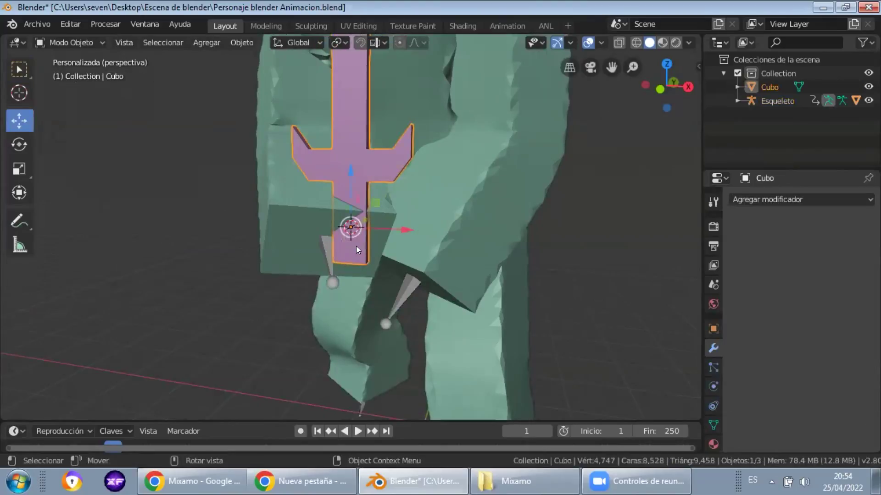
key(KP_1)
middle_drag(356, 265, 498, 265)
key(r)
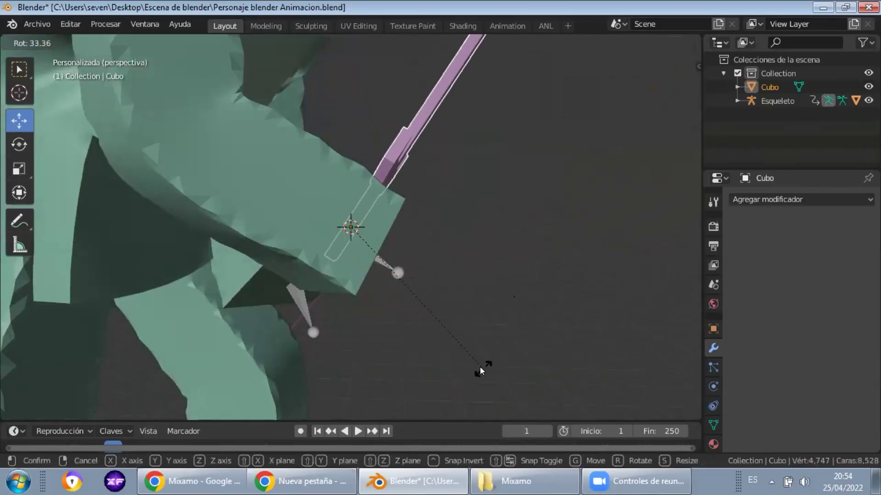
click(482, 367)
- Turn the sword roughly a quarter turn around its local Z axis to align the guard with the hand
middle_drag(531, 301, 504, 256)
key(r)
key(z)
key(z)
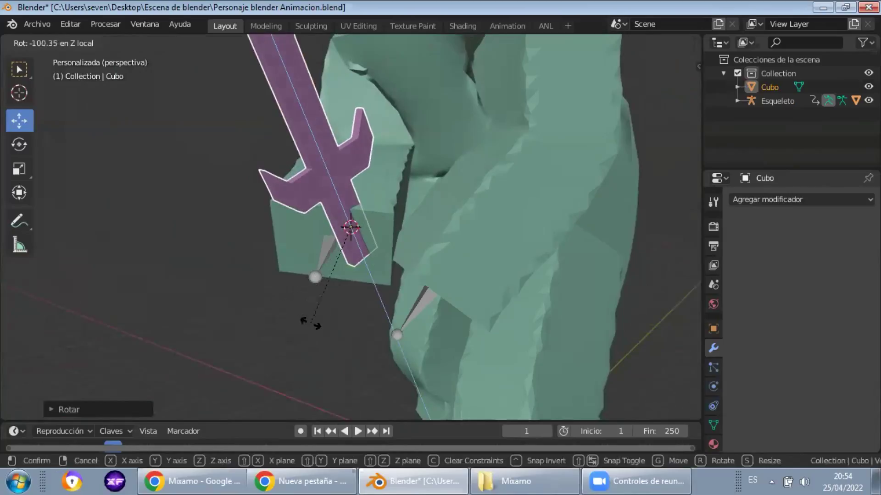
click(342, 294)
- Rotate the sword freely from another angle so its handle fits the character's right hand
middle_drag(341, 291, 398, 236)
middle_drag(468, 320, 579, 286)
key(r)
click(487, 270)
scroll(484, 254, down, 6)
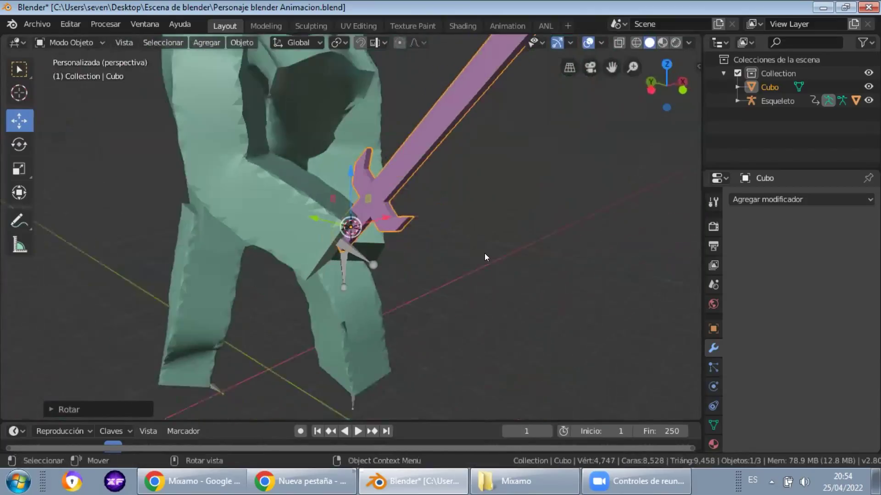
scroll(485, 254, up, 3)
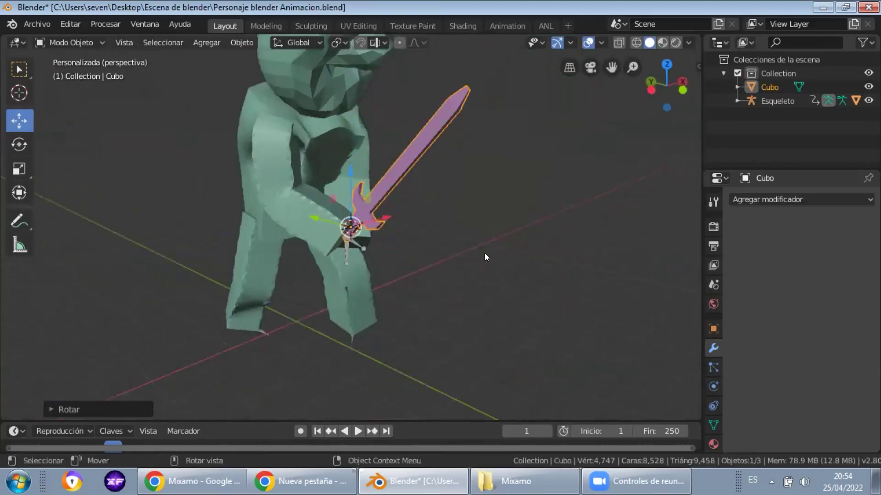
- Enlarge the sword object uniformly and apply its scale
key(Tab)
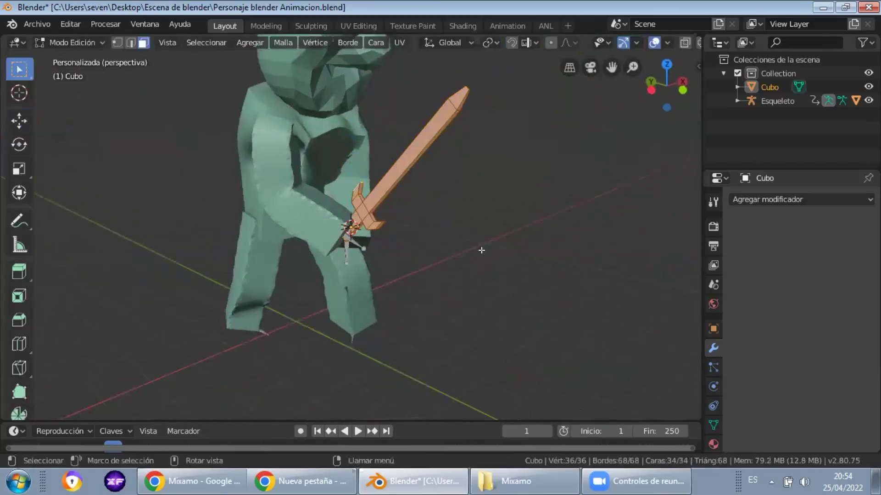
key(Tab)
key(s)
click(541, 272)
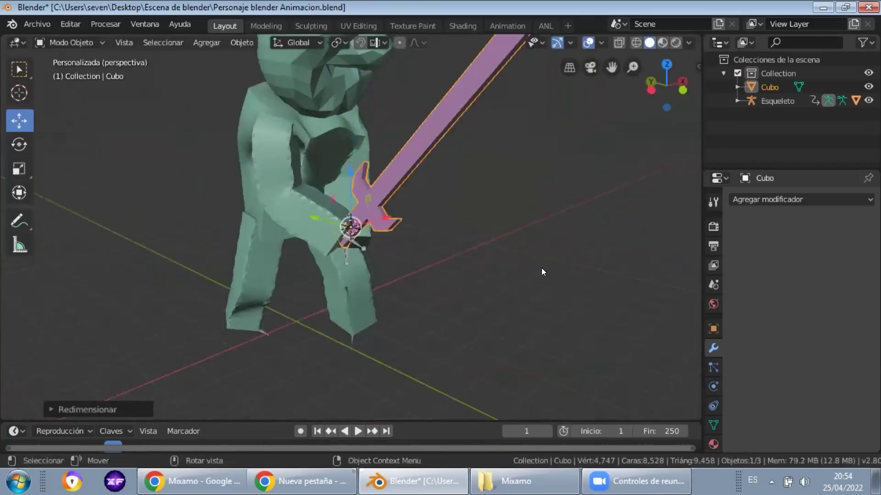
key(ctrl+a)
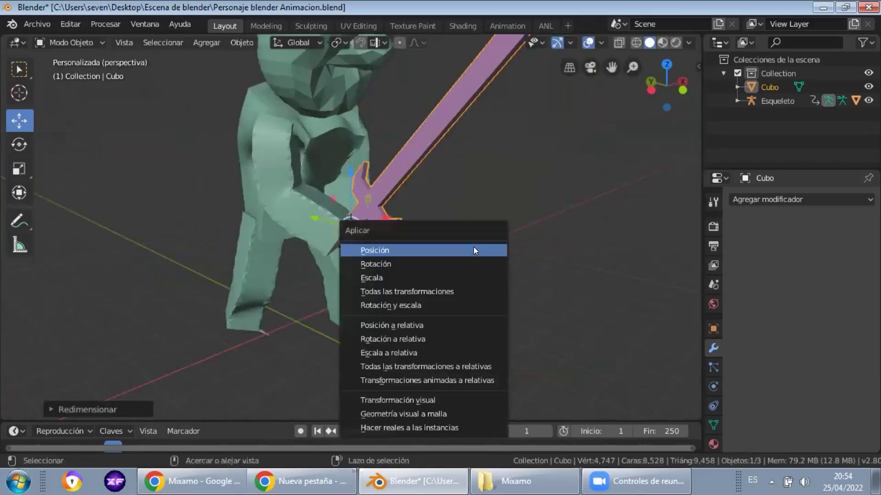
click(389, 277)
- Move the sword slightly down along its local Z axis so the handle sits in the character's right hand
scroll(356, 253, up, 3)
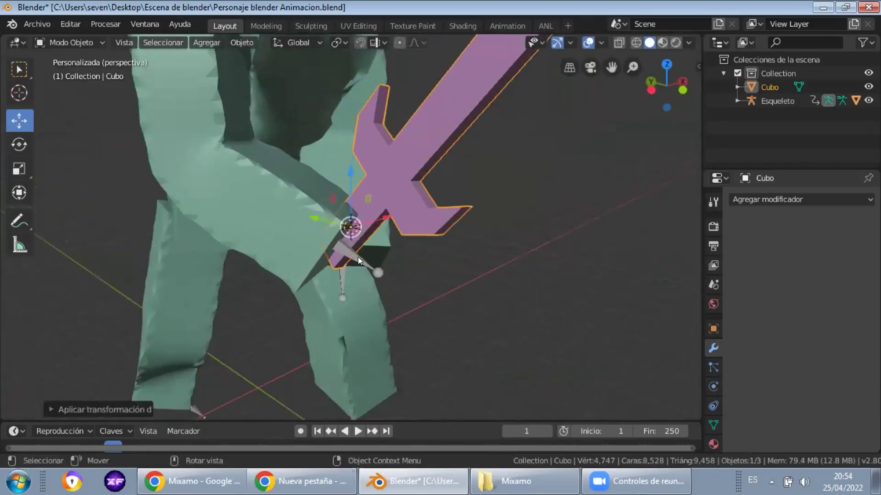
scroll(358, 257, down, 3)
scroll(376, 259, down, 3)
scroll(377, 259, up, 6)
key(Tab)
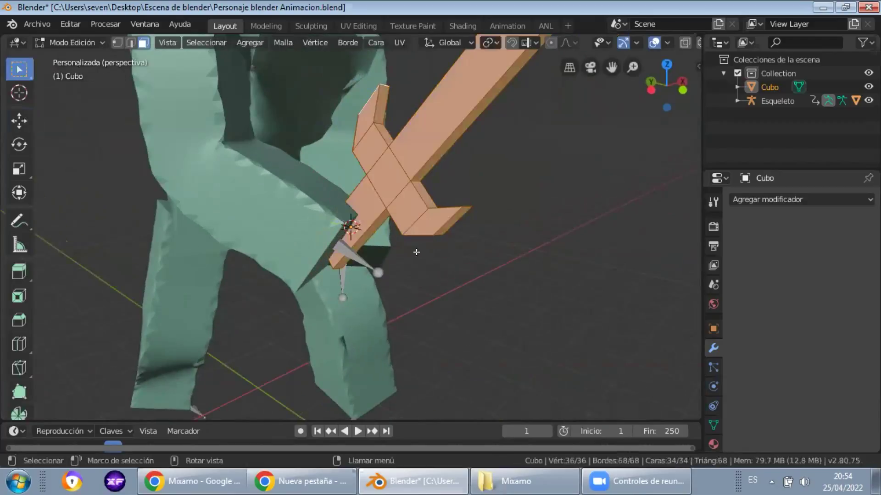
key(Tab)
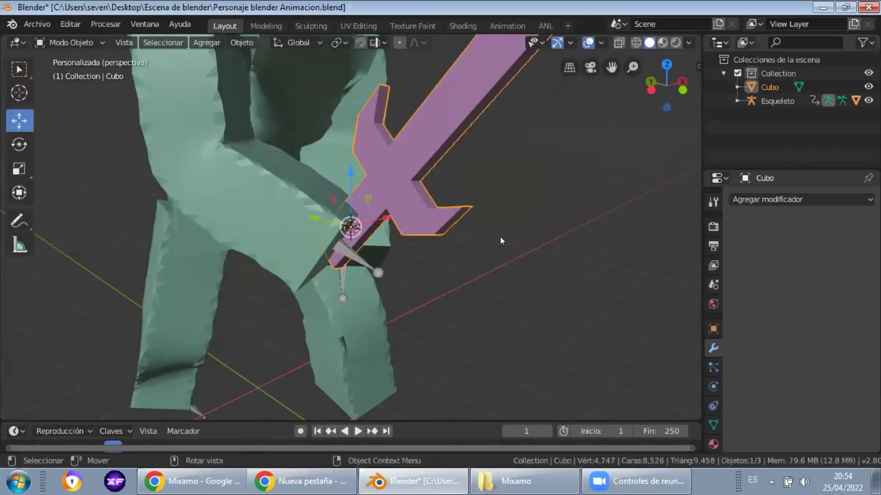
key(g)
key(z)
key(z)
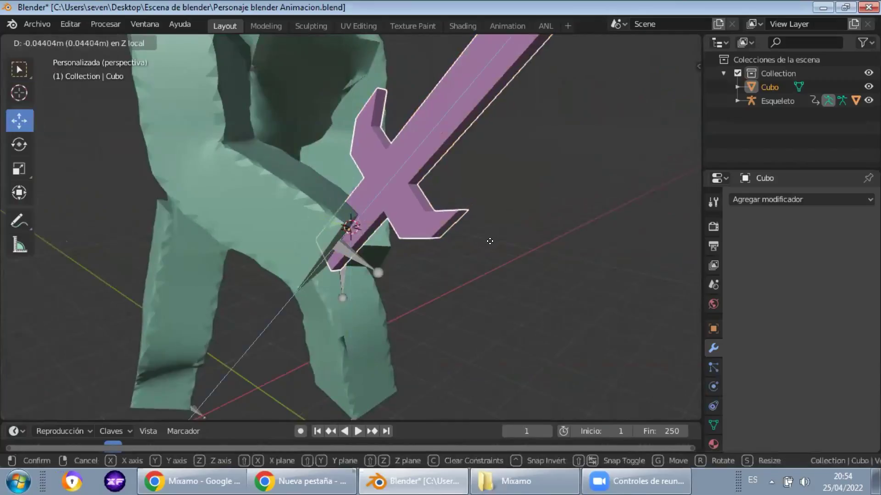
click(484, 248)
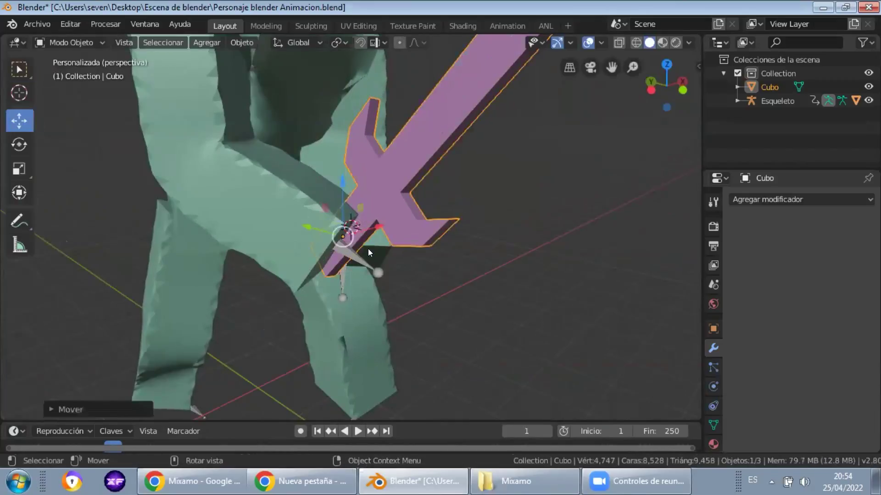
- Parent the sword to the armature's mixamorig:RightHand bone using the Hueso (Bone) option
click(376, 270)
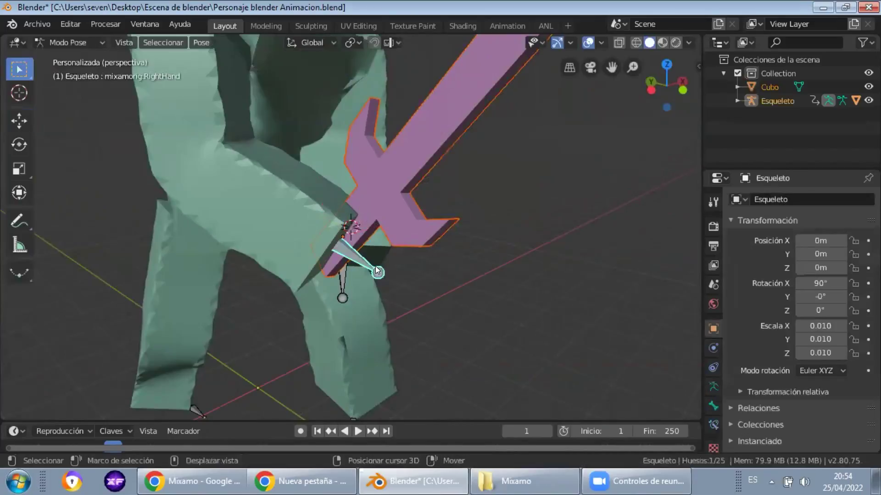
key(ctrl+p)
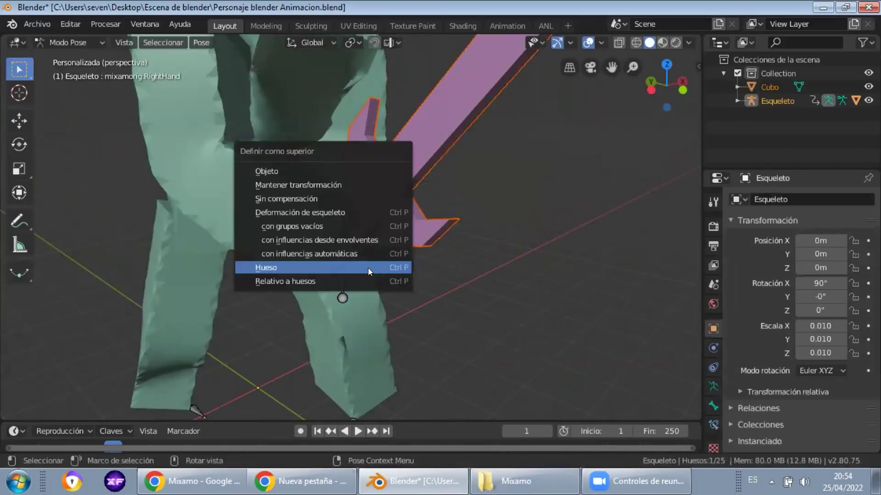
click(368, 268)
- Play the animation with the whole character in view to check how the sword follows the right hand
scroll(440, 269, down, 8)
mouse_move(433, 268)
middle_down()
mouse_move(424, 270)
mouse_move(432, 270)
middle_up()
key(space)
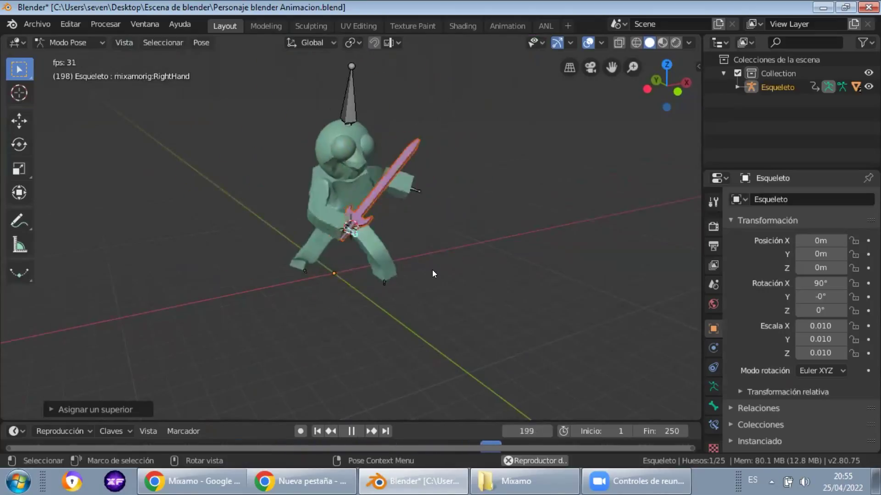
key(Escape)
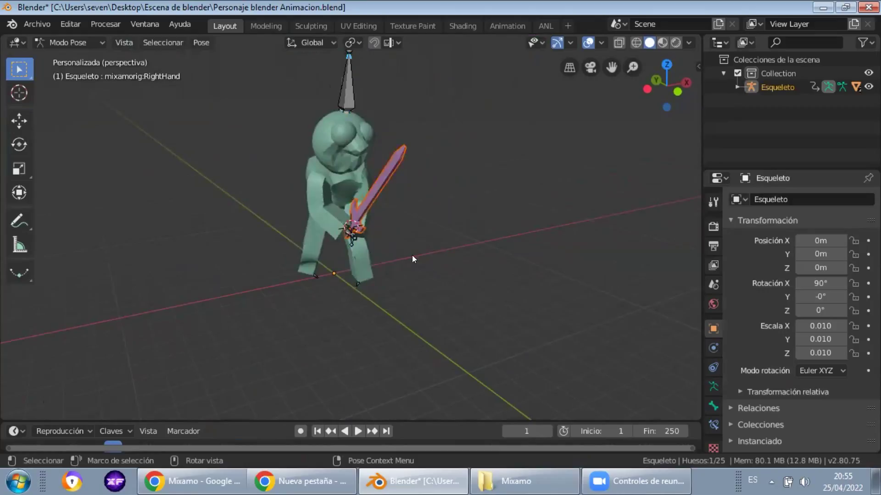
- Return to Object Mode, review the sword animation from another side, and save the Blender file
key(ctrl+Tab)
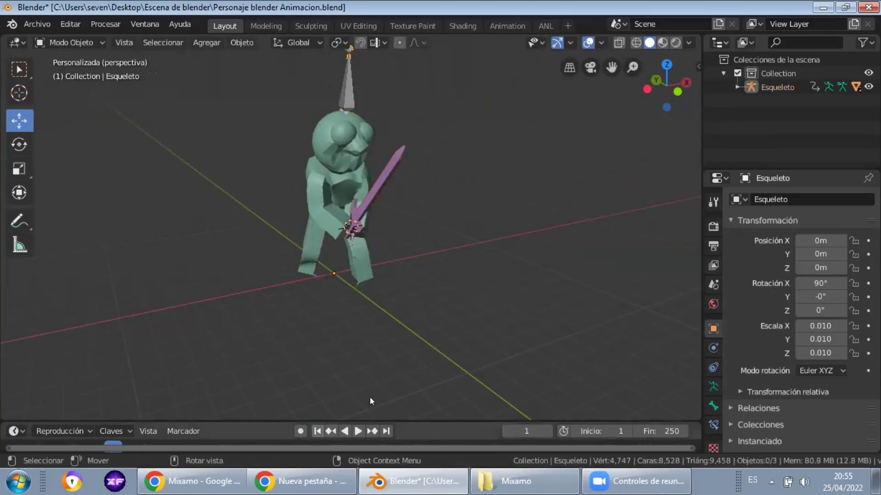
mouse_move(400, 269)
middle_down()
mouse_move(341, 259)
mouse_move(264, 264)
mouse_move(399, 242)
mouse_move(398, 253)
middle_up()
key(space)
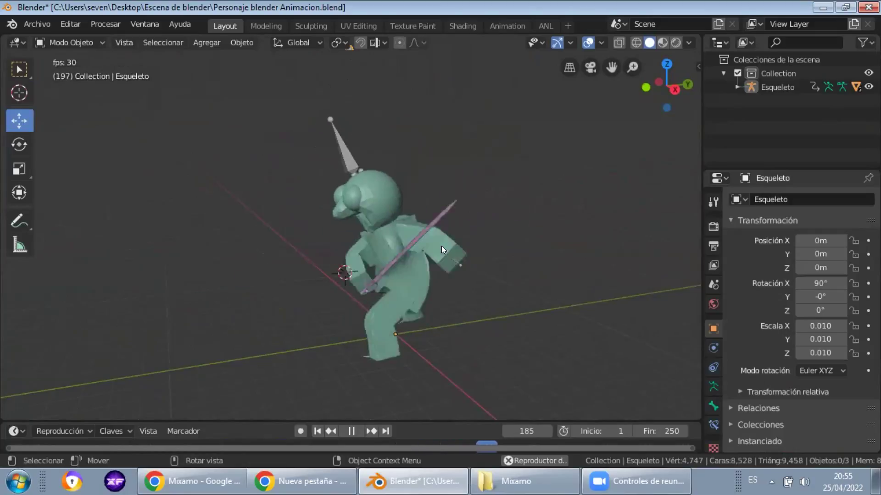
key(Escape)
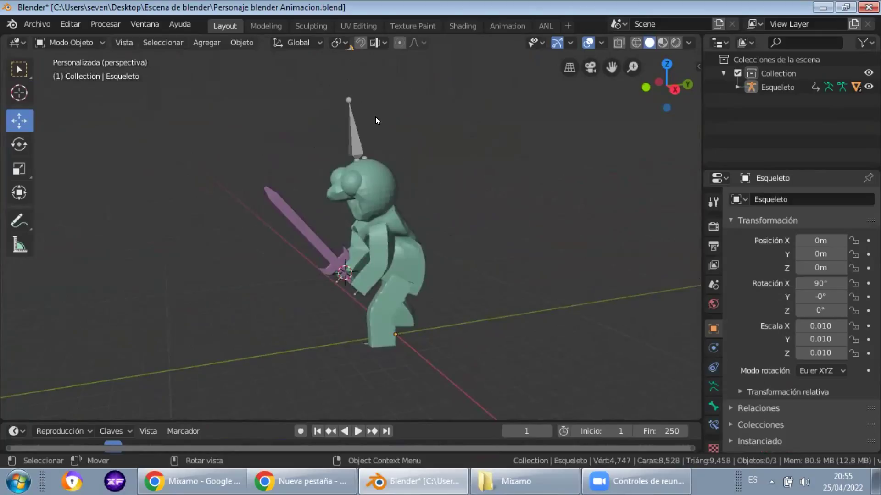
click(37, 22)
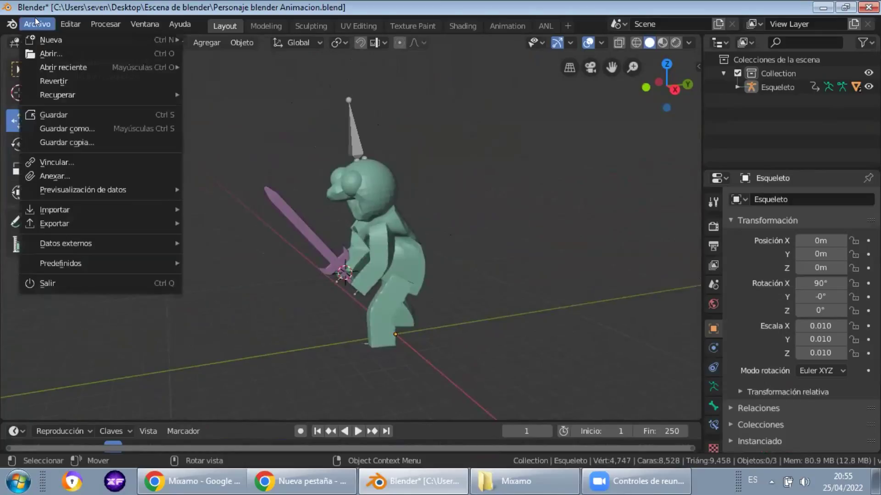
click(33, 114)
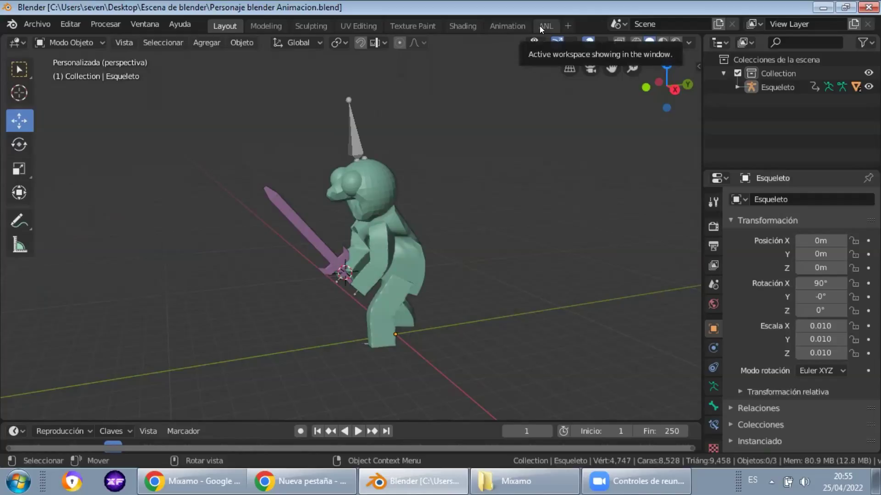
- Connect an environment texture (Imagen de entorno) to the World background color
click(713, 304)
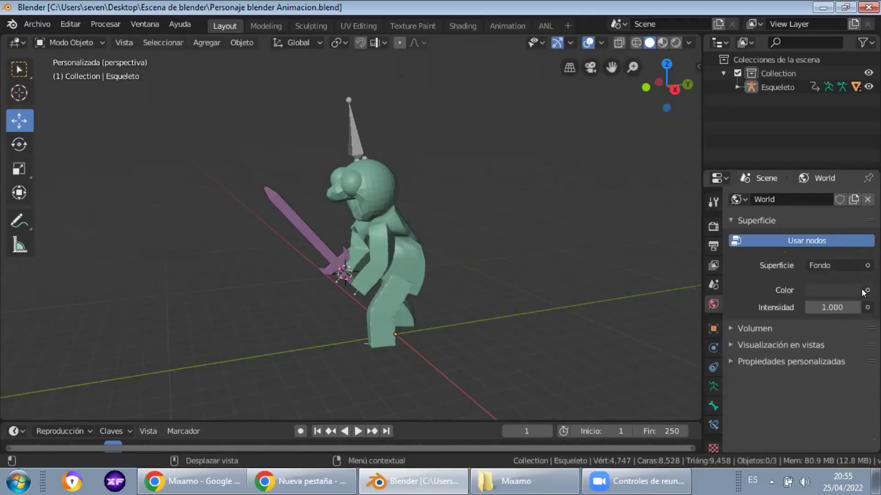
click(809, 289)
click(848, 360)
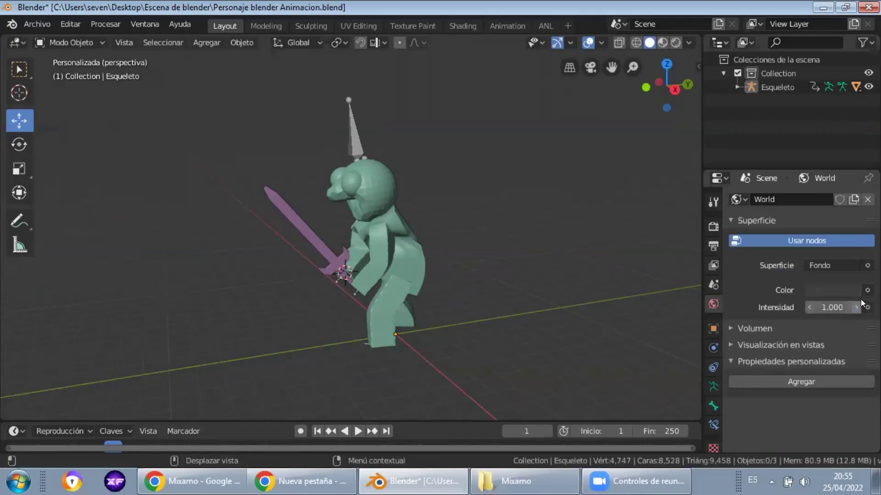
click(867, 289)
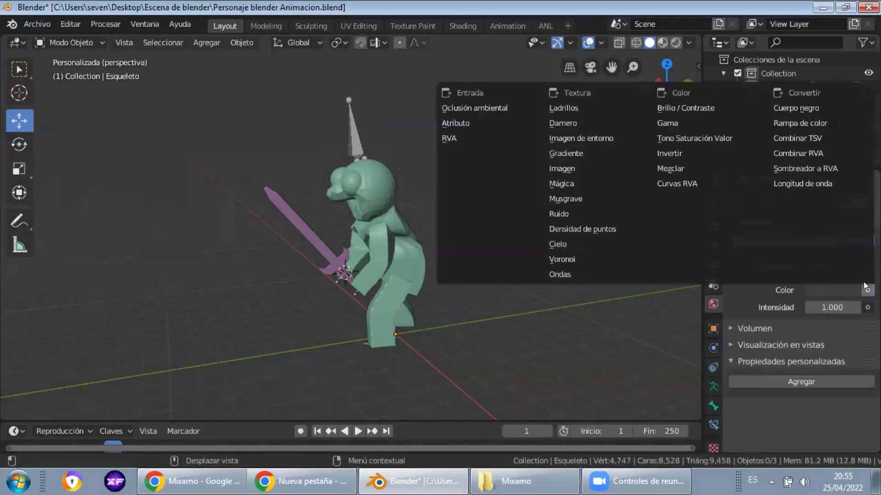
click(597, 136)
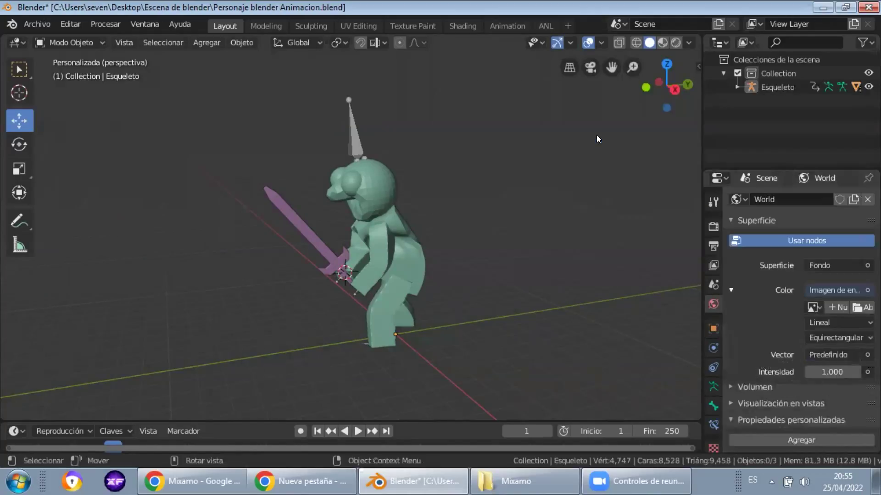
click(728, 423)
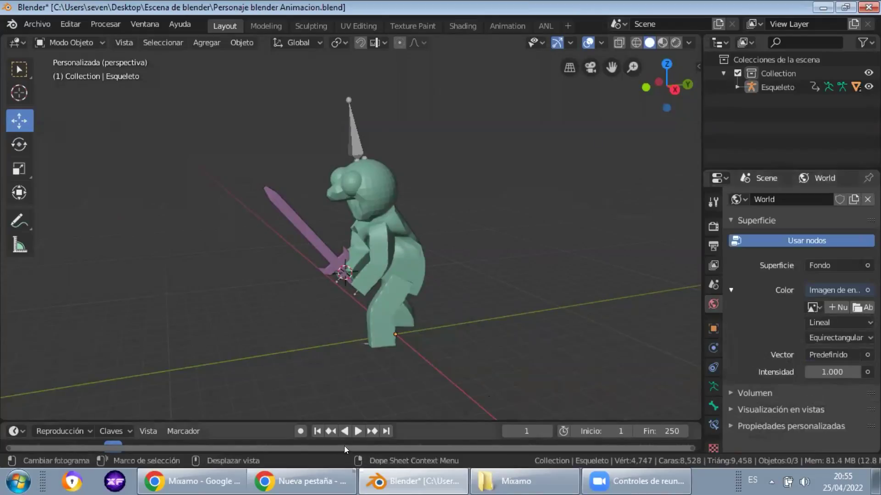
- Switch to Chrome, search for "polyhaven" and open Poly Haven's HDRIs page
click(287, 481)
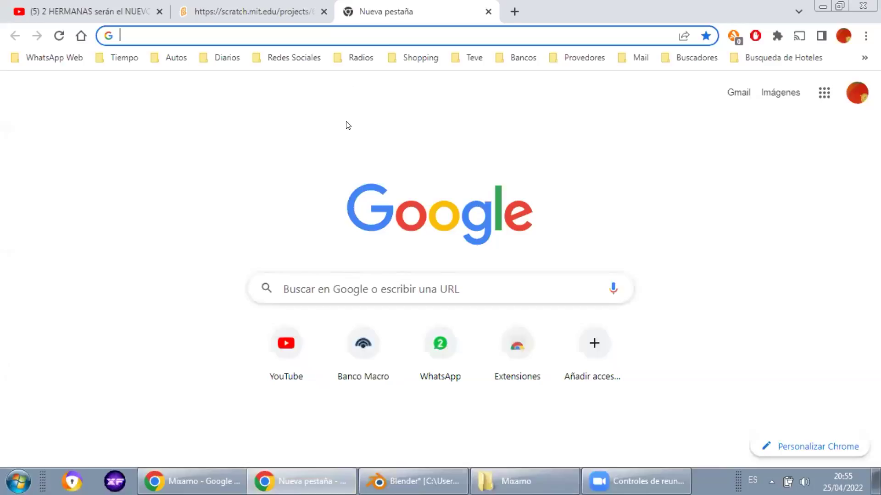
click(352, 29)
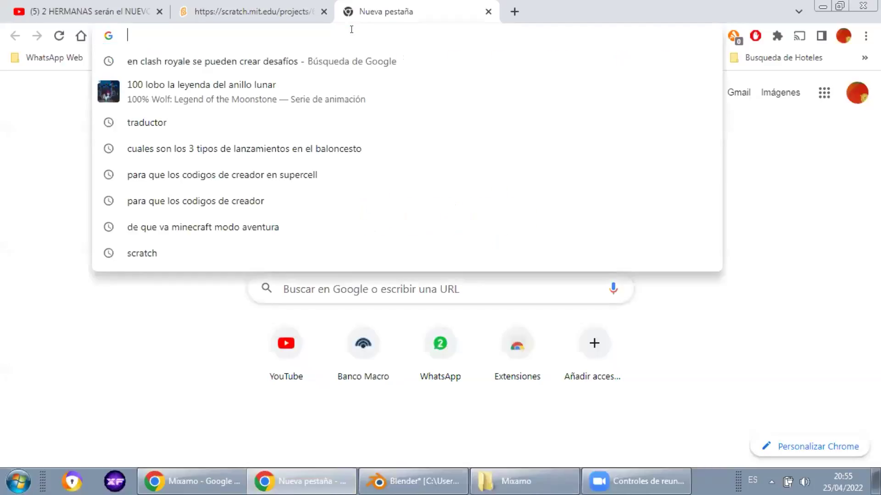
text(polyh)
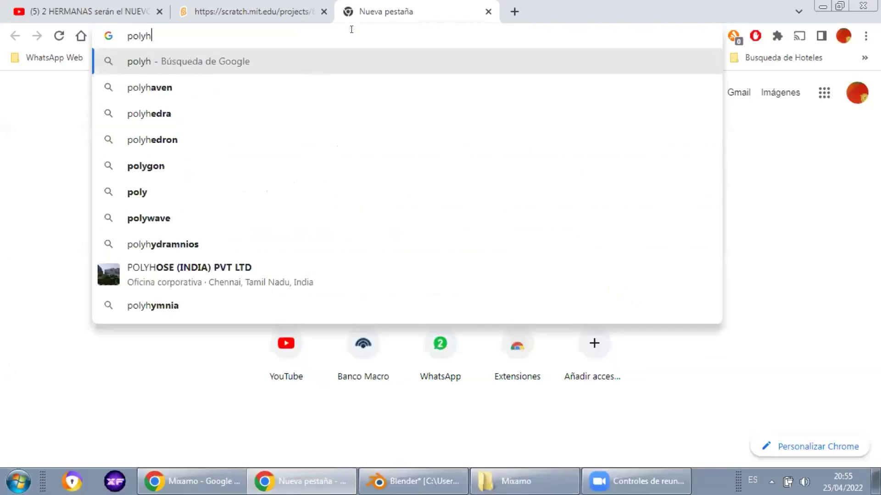
text(aven)
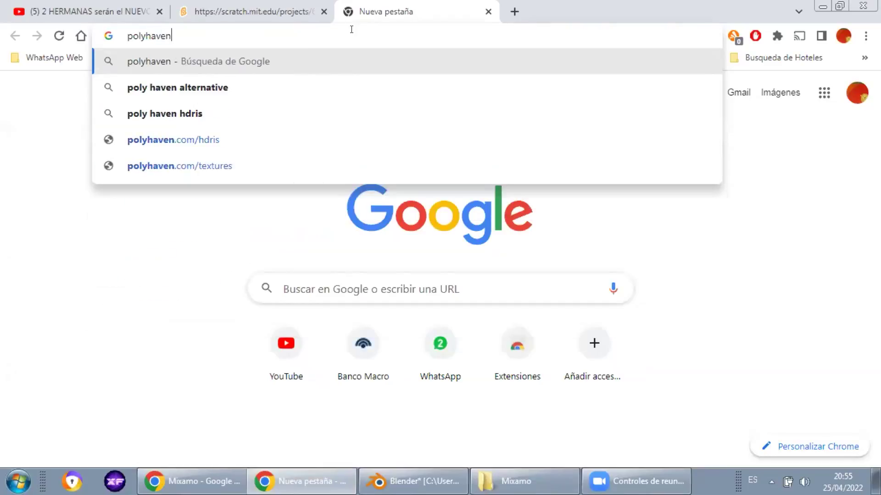
key(Return)
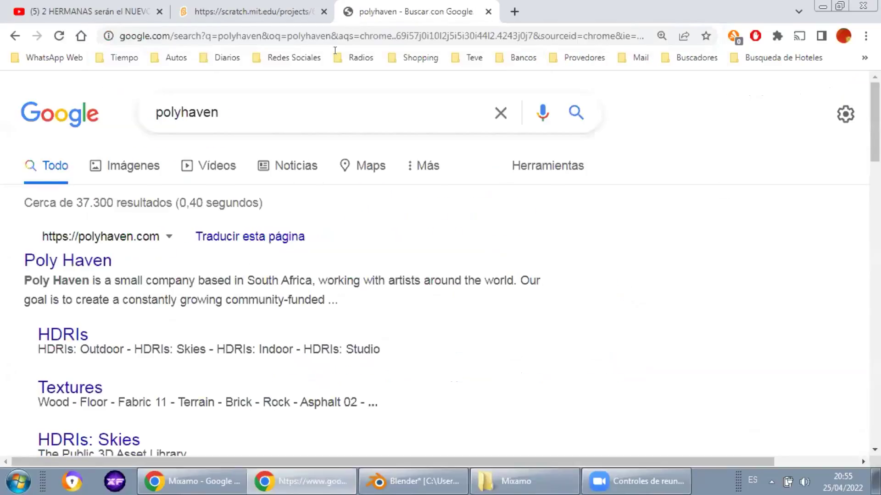
click(66, 339)
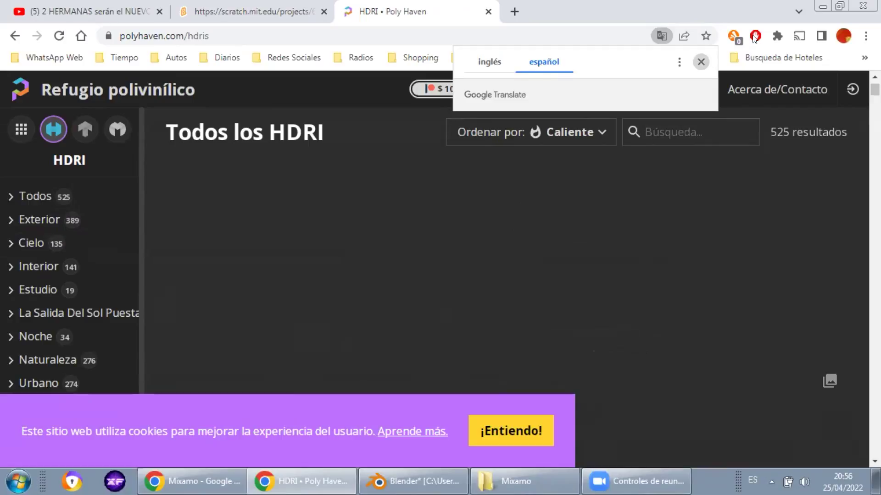
- Dismiss the translation pop-up and uninstall the AdBlock extension from Chrome
click(700, 61)
right_click(752, 37)
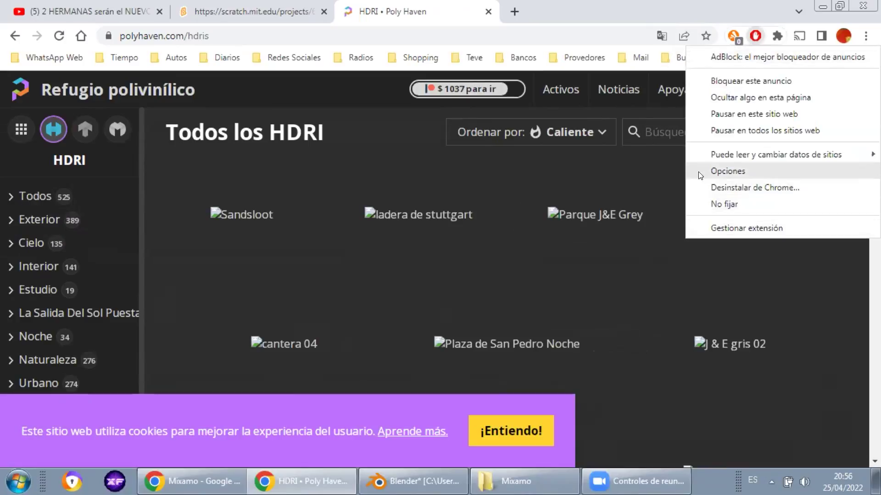
click(709, 188)
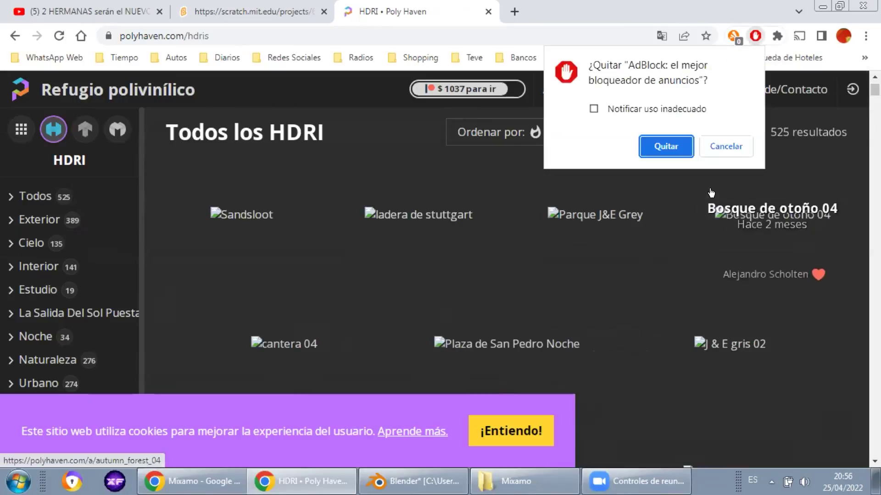
click(675, 146)
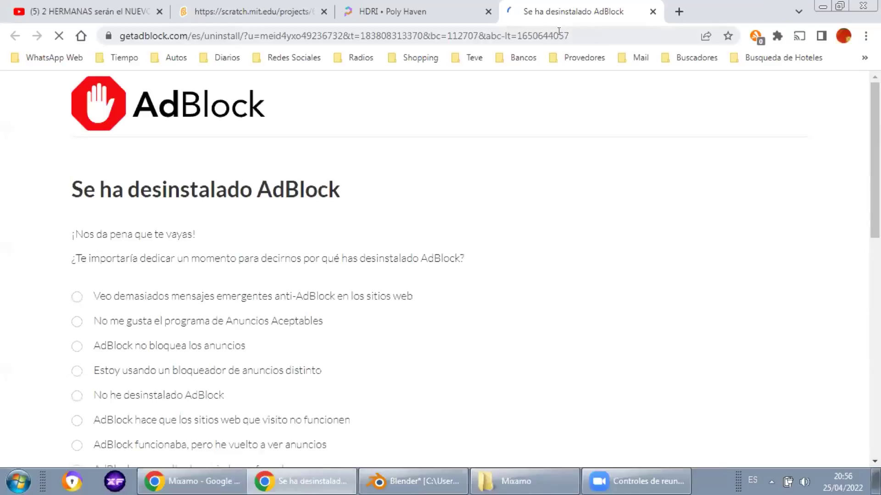
- Search for "ublock origin", open its Chrome Web Store page and add the uBlock Origin extension to Chrome
click(562, 35)
text(u)
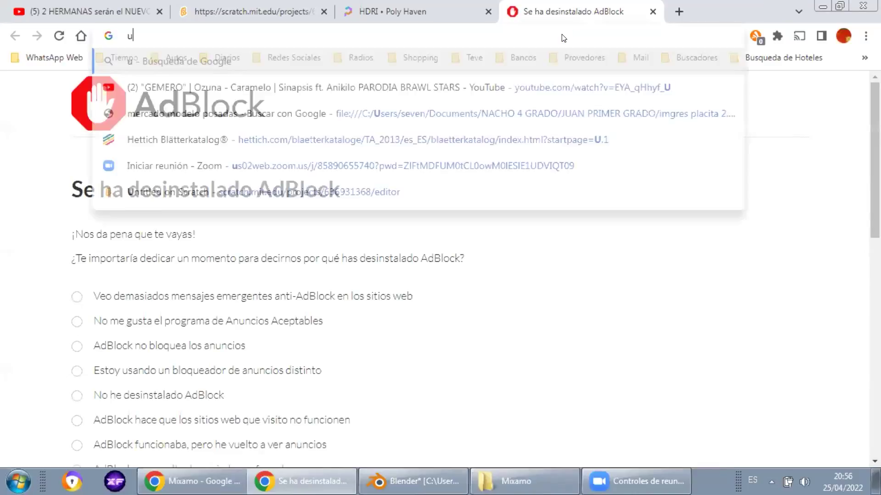
text(block)
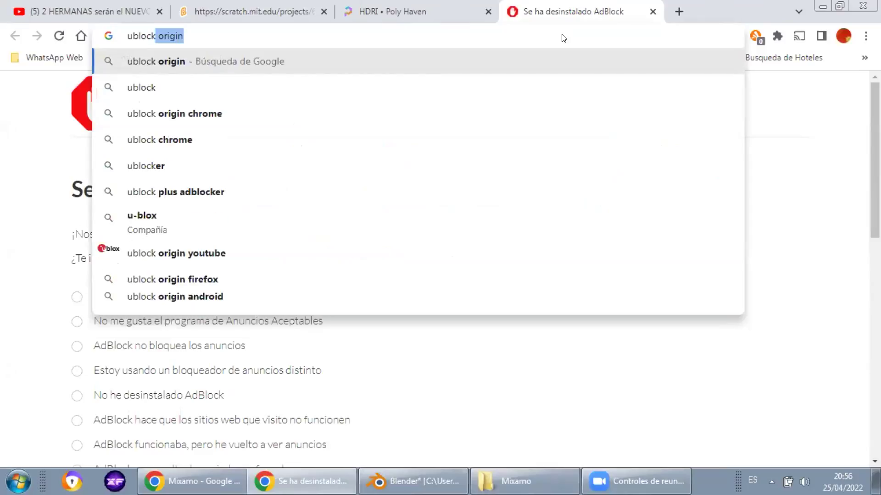
key(Return)
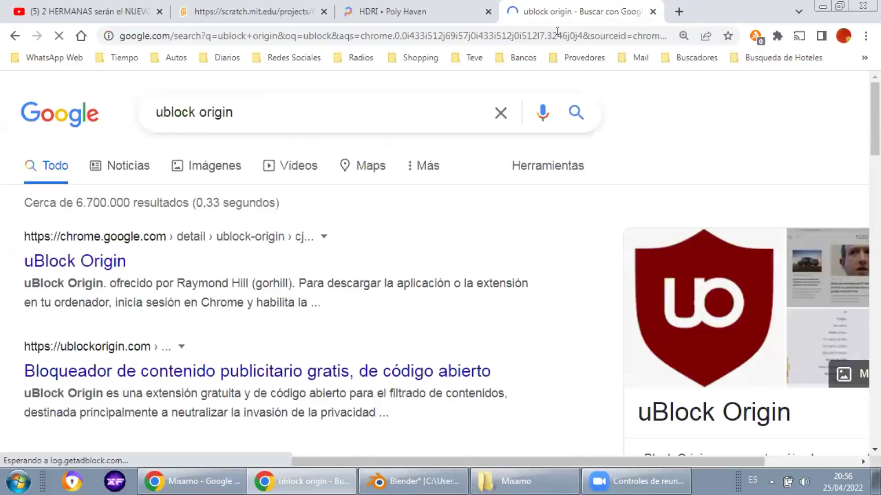
click(26, 269)
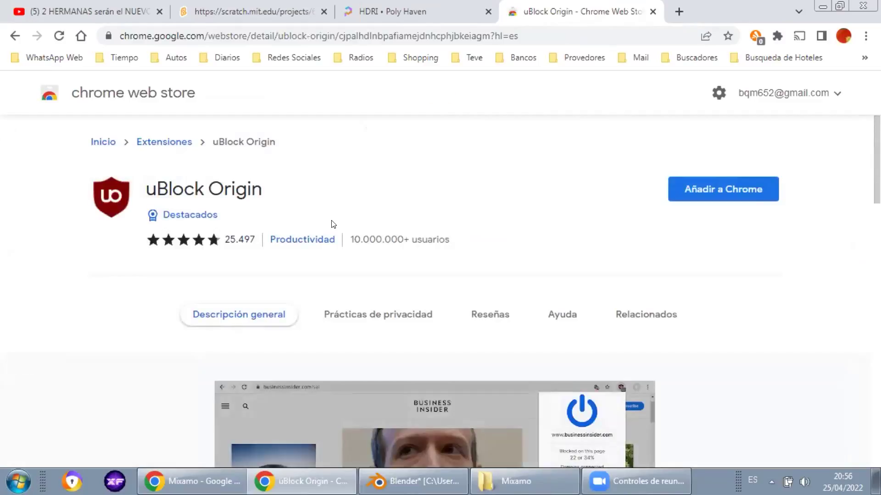
click(706, 189)
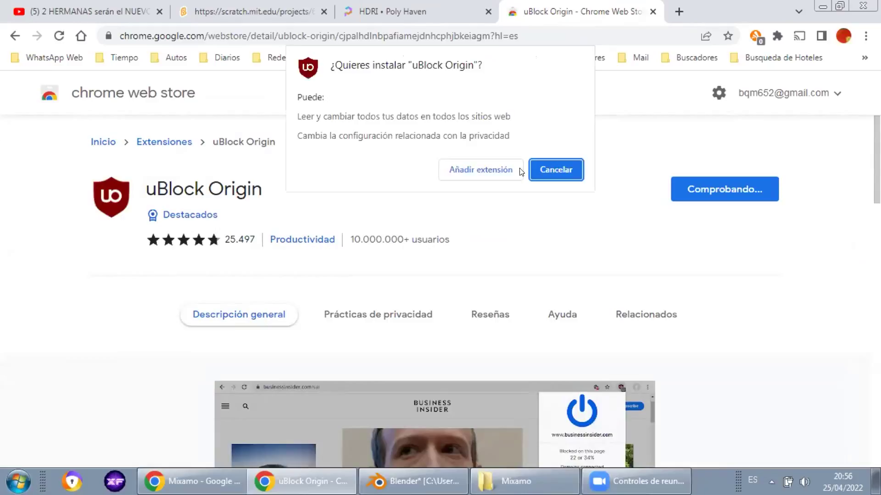
click(516, 170)
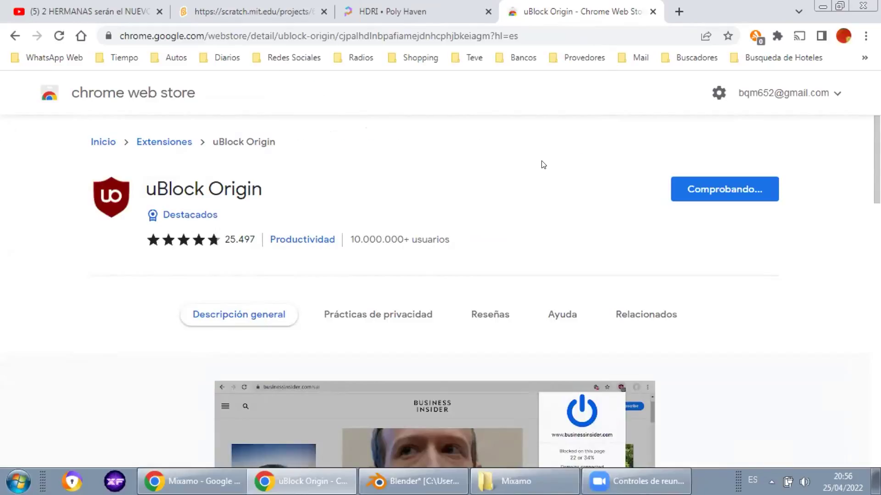
- Uninstall the Avast Online Security & Privacy extension from Chrome and dismiss the uBlock Origin notice
right_click(753, 38)
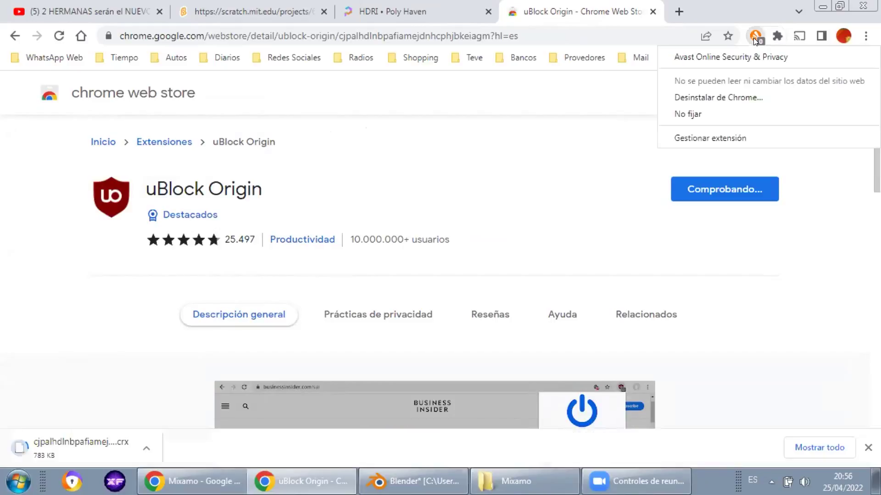
click(720, 97)
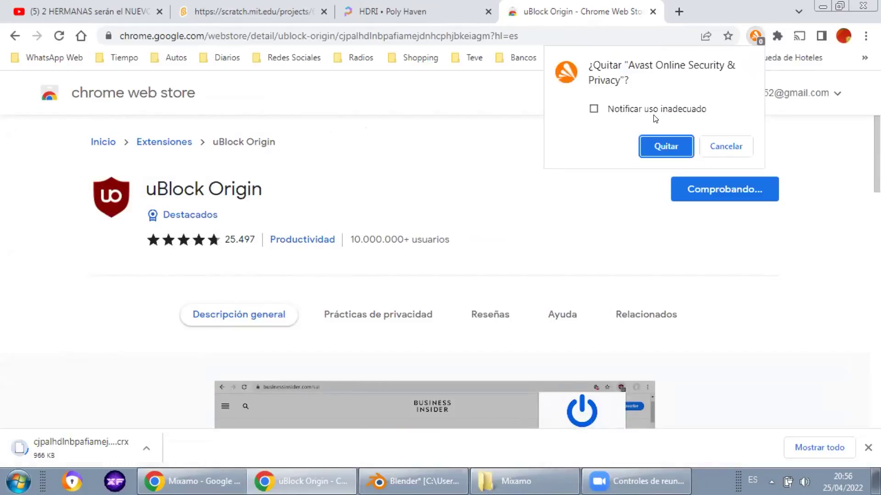
click(654, 149)
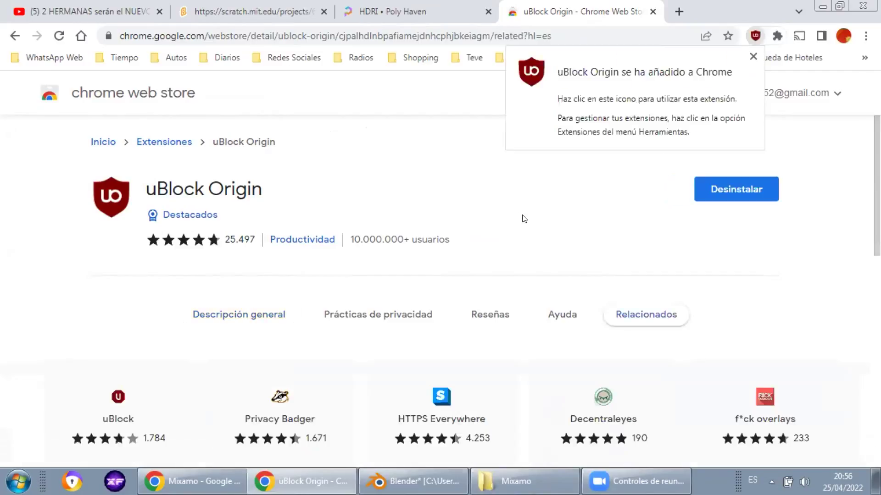
click(753, 56)
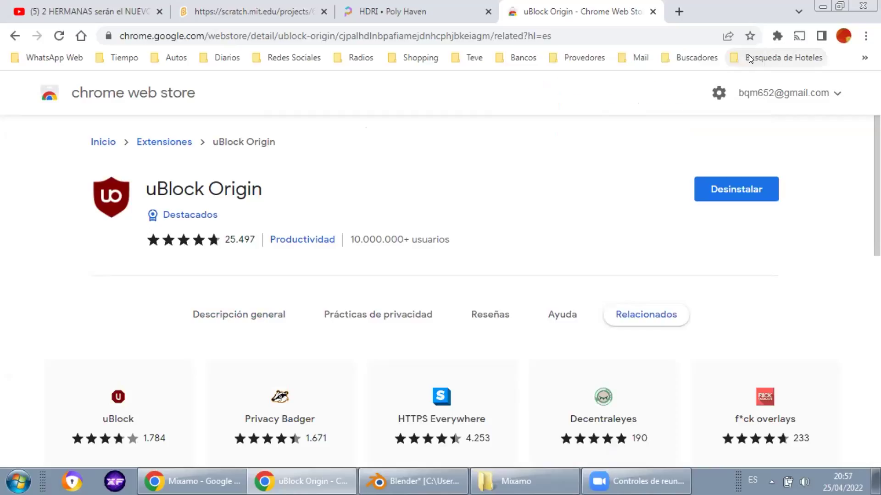
- Return to Poly Haven, accept the cookie notice and open the Ehingen Hillside HDRI from the outdoor (Exterior) category
click(433, 6)
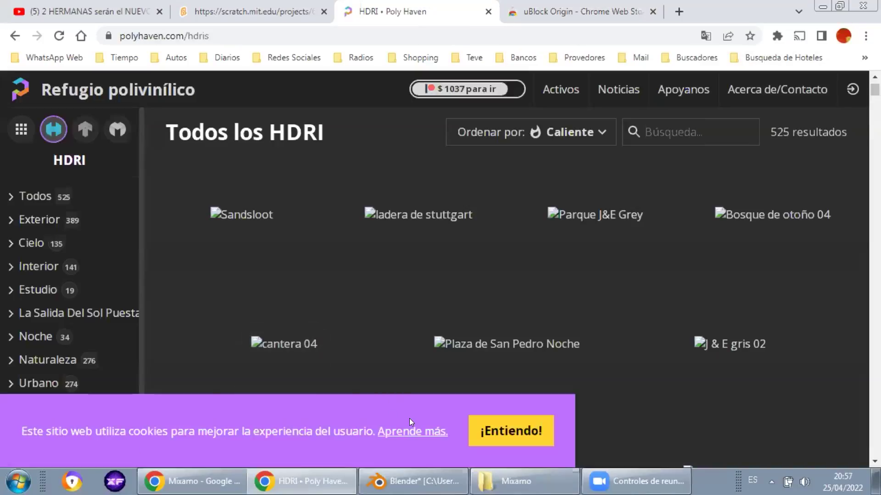
right_click(409, 418)
click(498, 433)
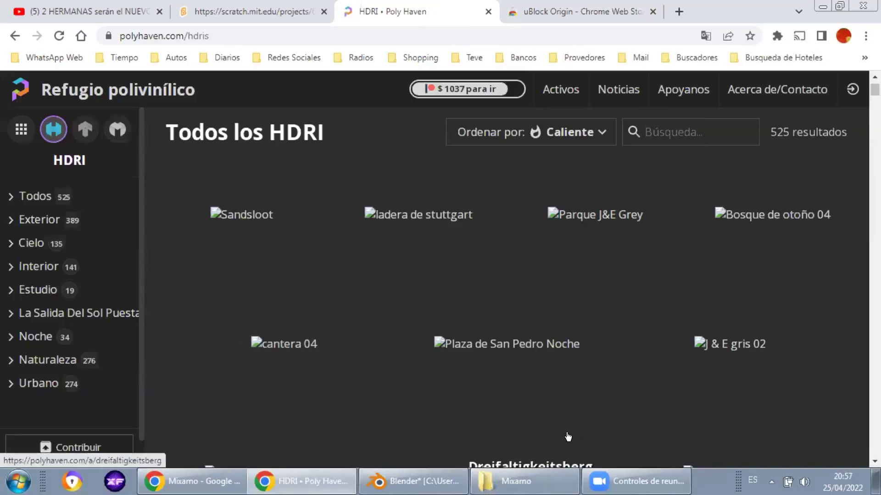
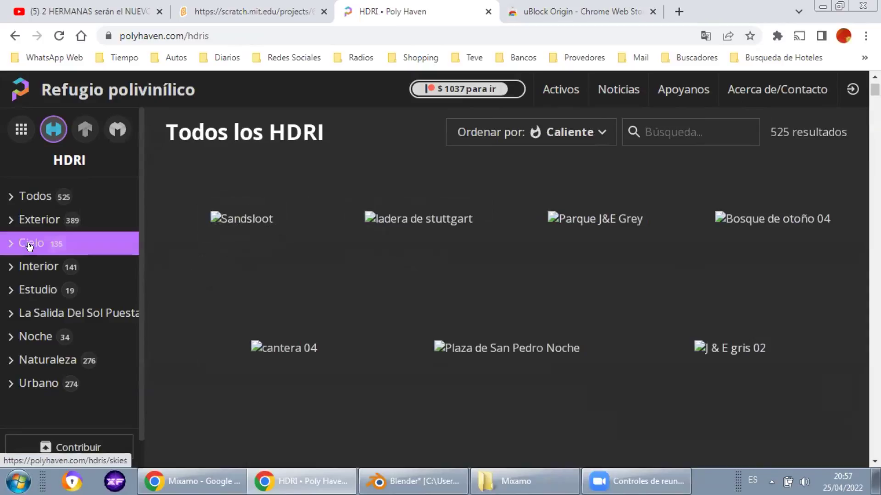
click(30, 219)
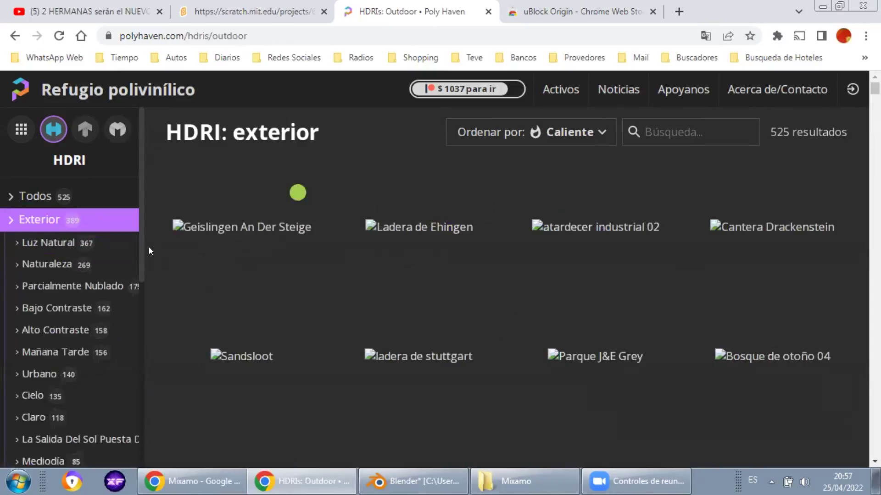
click(425, 206)
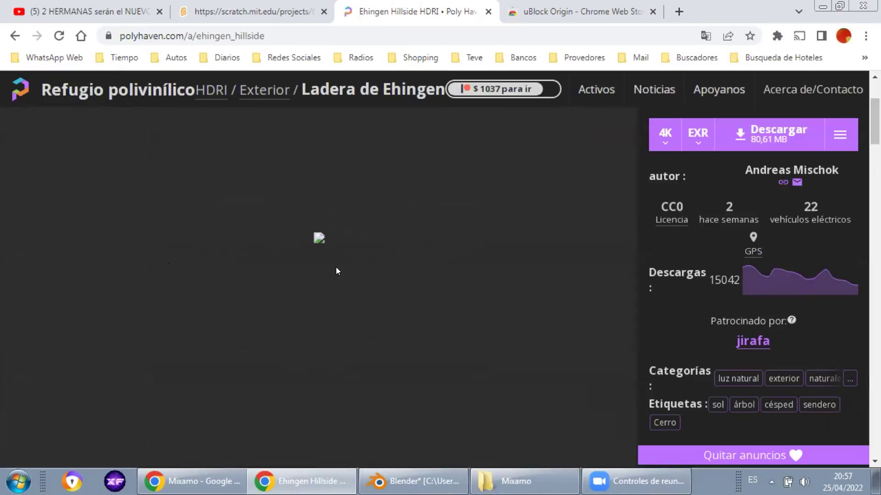
- Search the computer's installed programs for another browser, trying "mozi", "opera" and "explor"
click(18, 482)
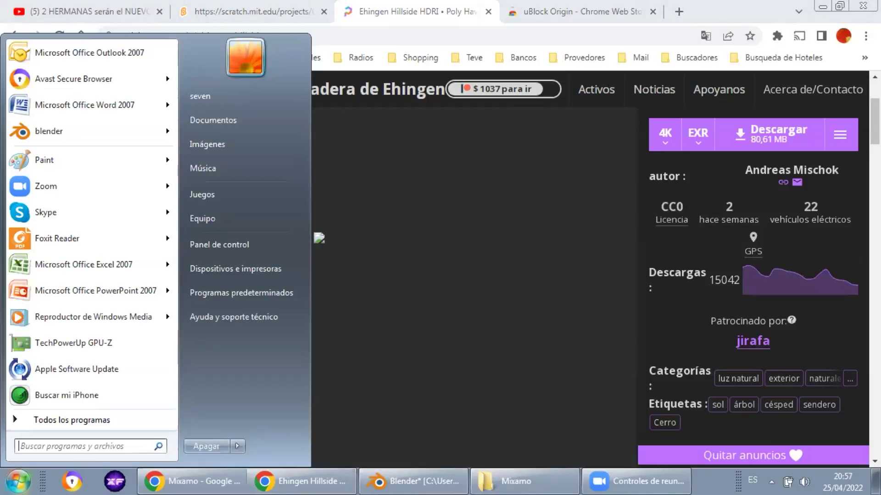
text(mozi)
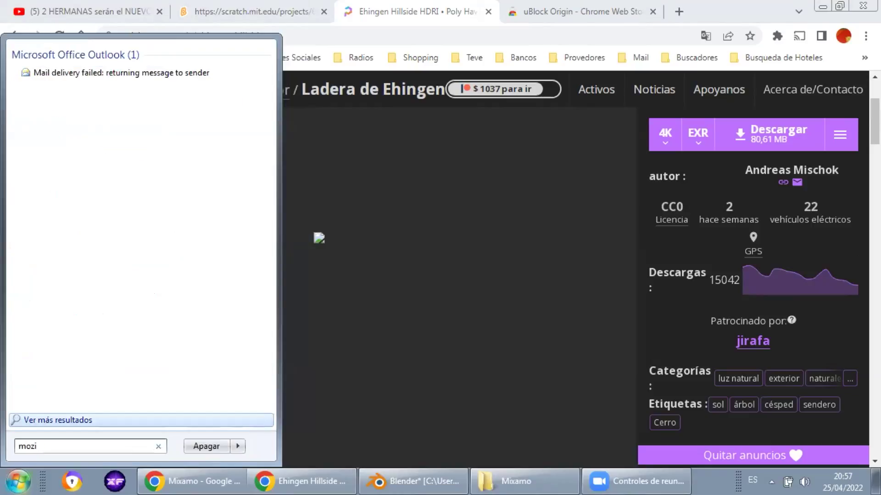
key(BackSpace)
key(BackSpace)
key(BackSpace)
key(BackSpace)
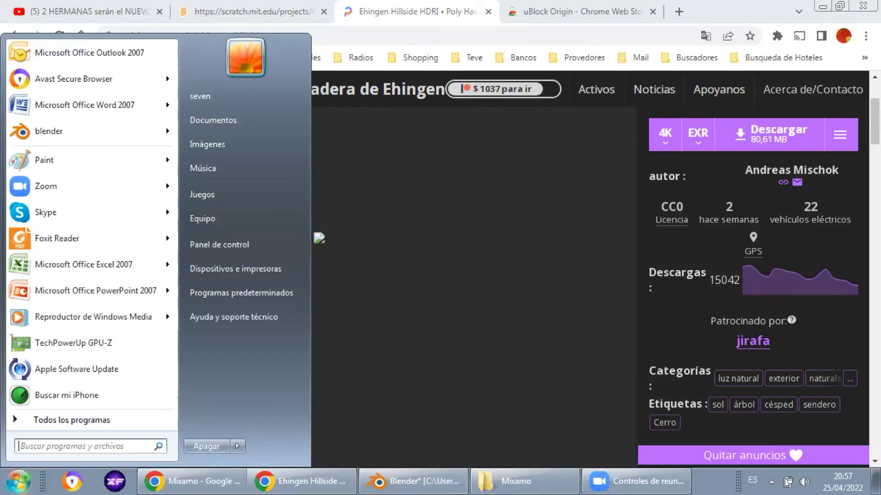
text(opera)
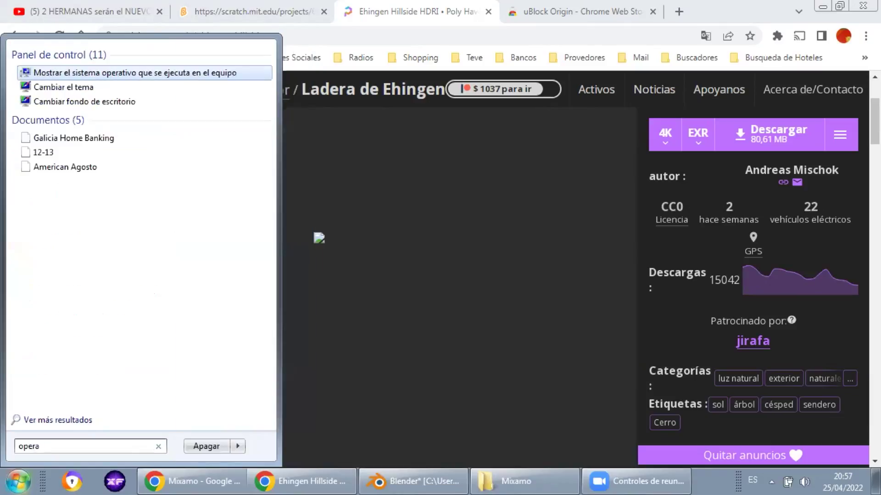
key(BackSpace)
key(BackSpace)
key(BackSpace)
key(BackSpace)
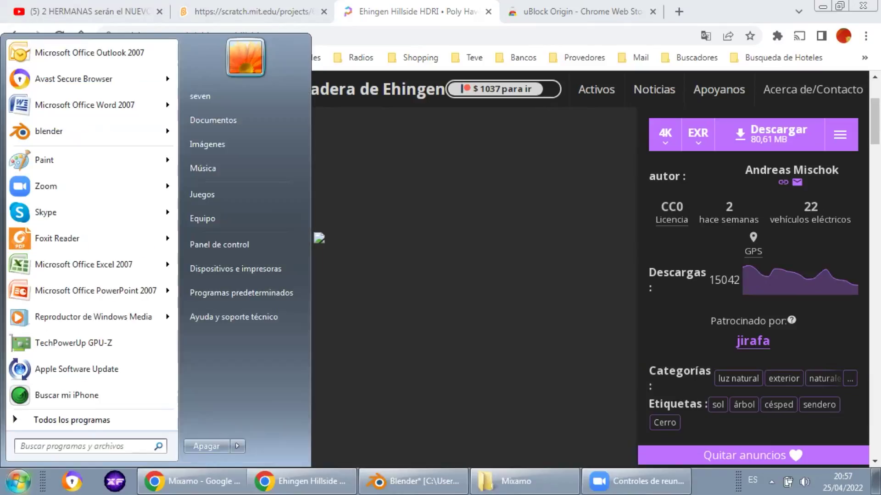
text(explo)
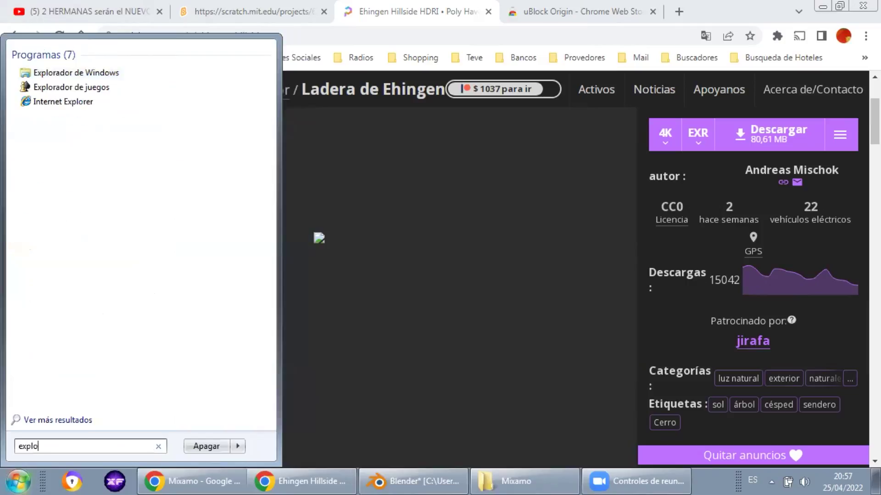
text(r)
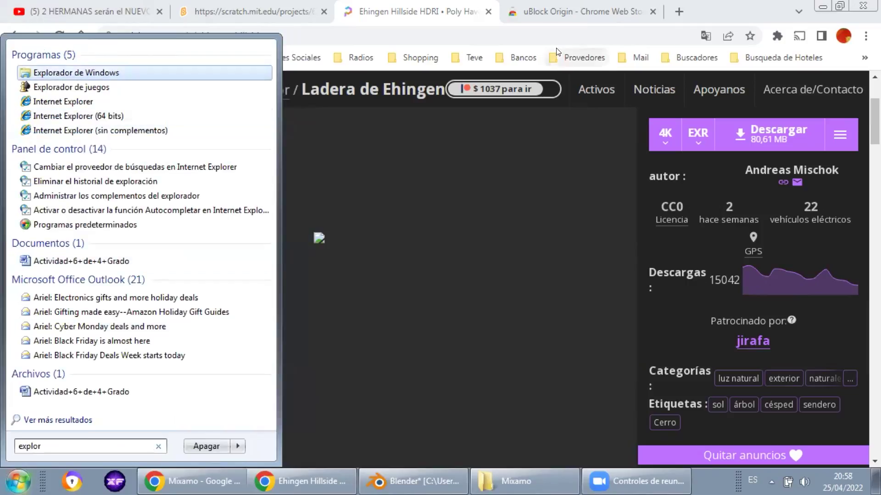
click(453, 16)
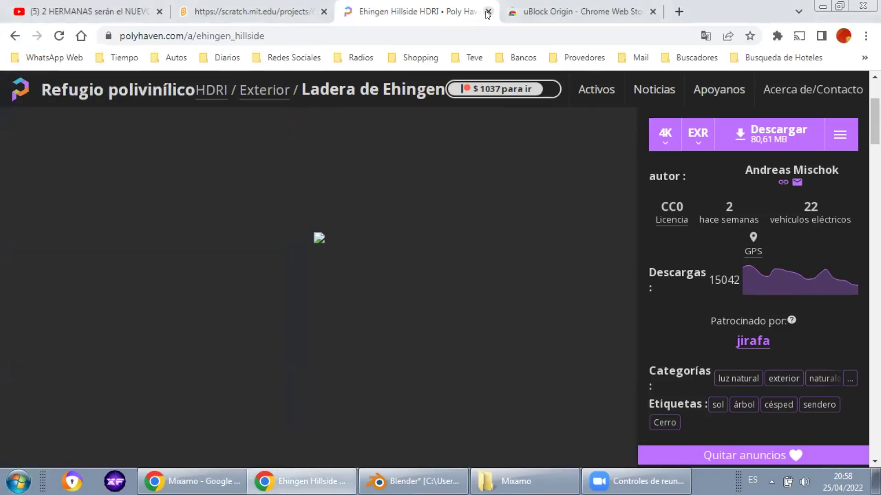
- Search Google for "hdri" and switch to the image results
click(315, 32)
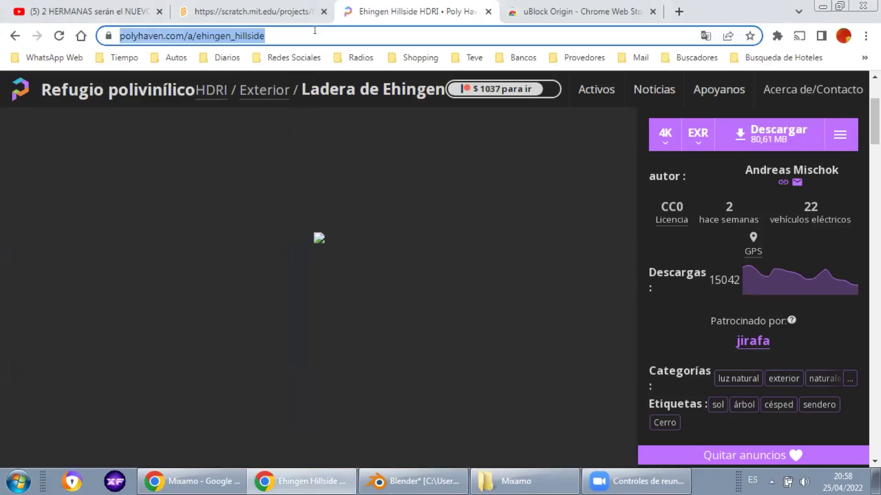
text(dri)
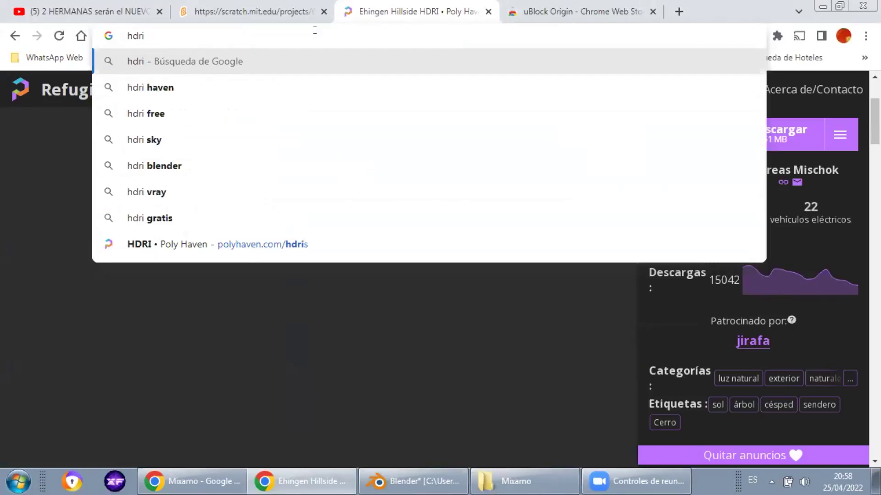
key(Return)
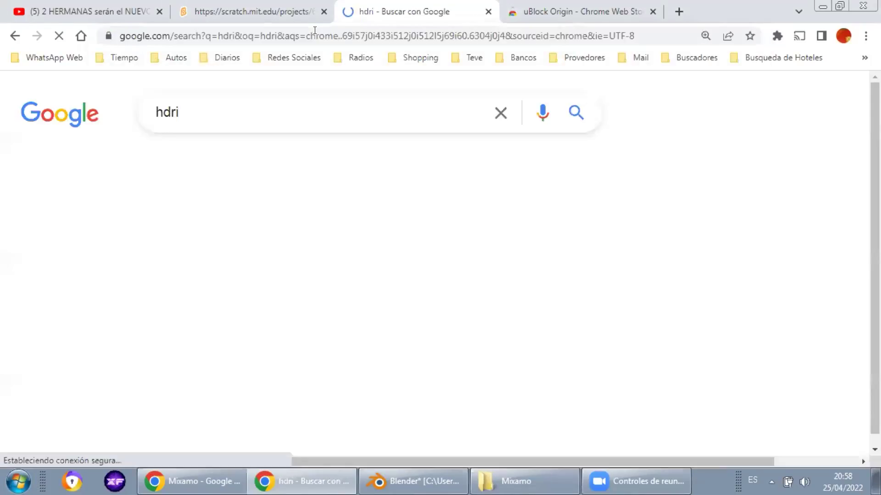
click(115, 160)
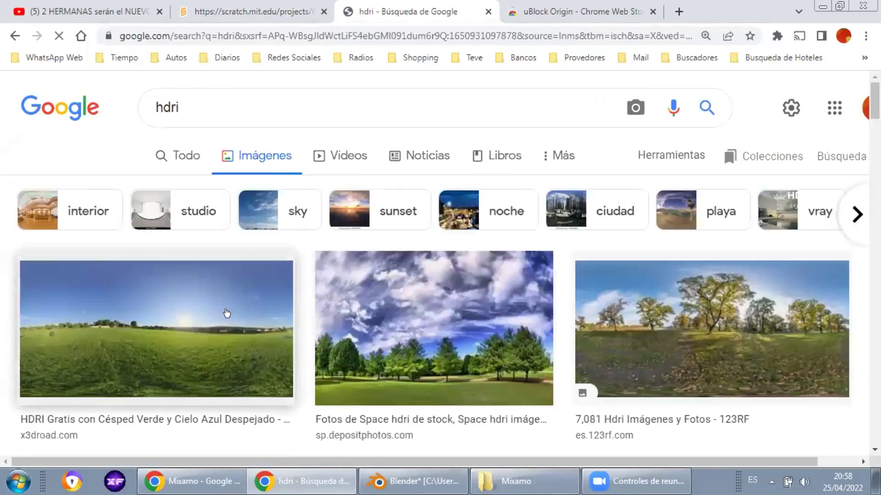
- Preview x3dRoad's green grass and clear blue sky HDRI and check its image in a separate tab
scroll(225, 310, down, 3)
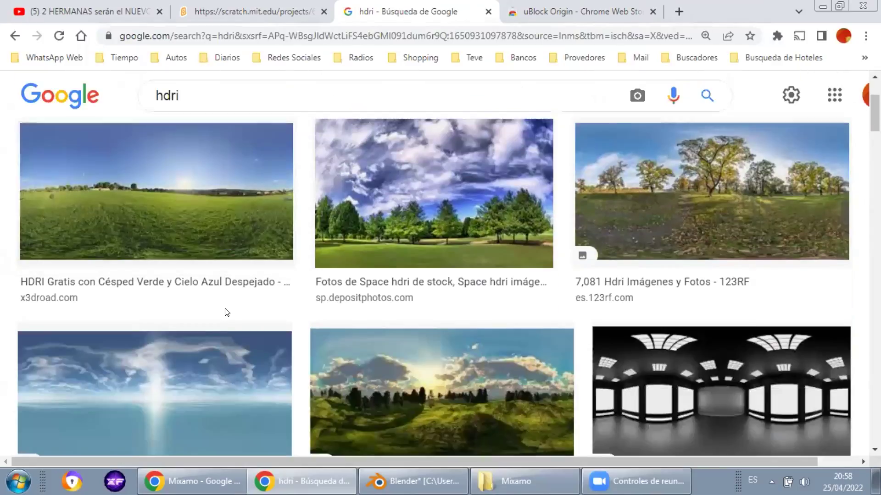
click(201, 208)
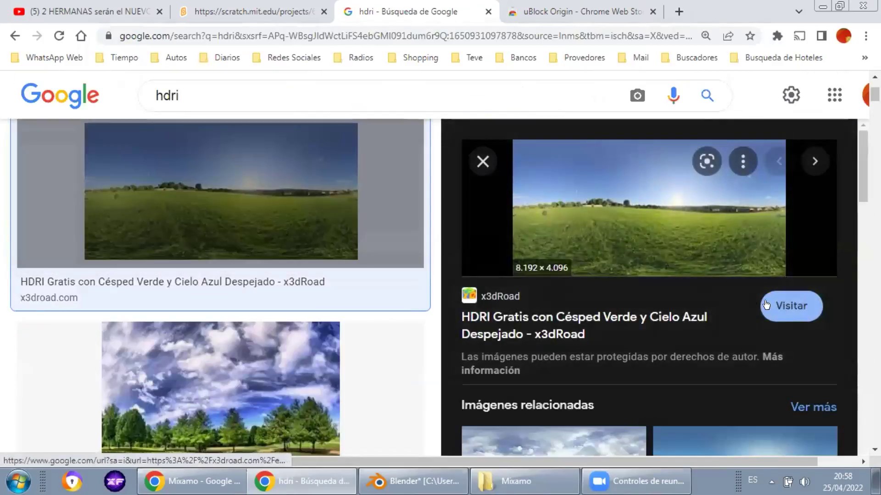
right_click(663, 255)
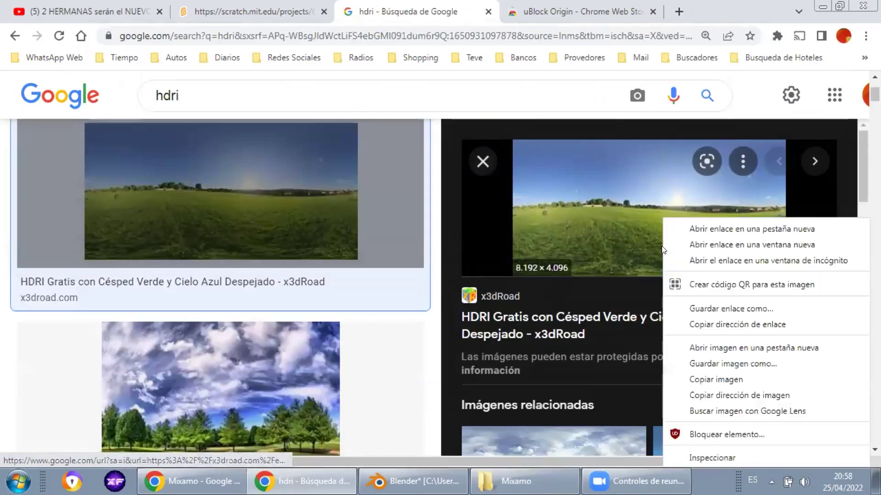
click(688, 347)
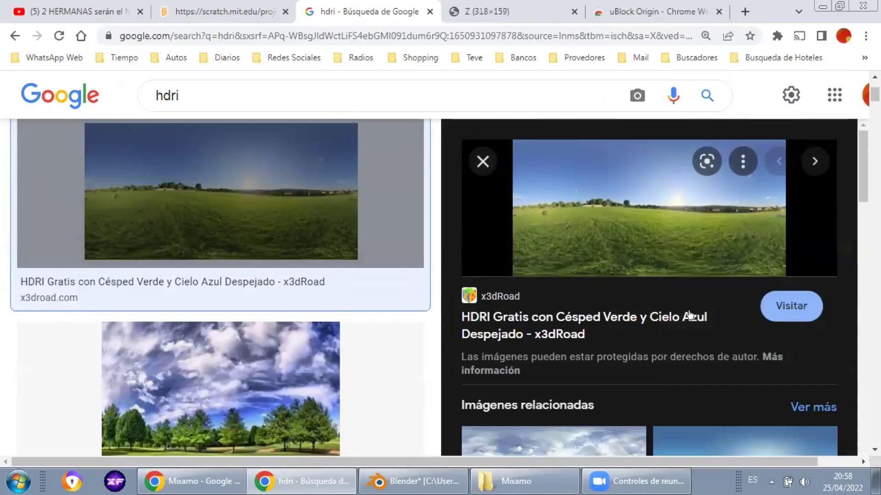
click(500, 11)
key(ctrl+w)
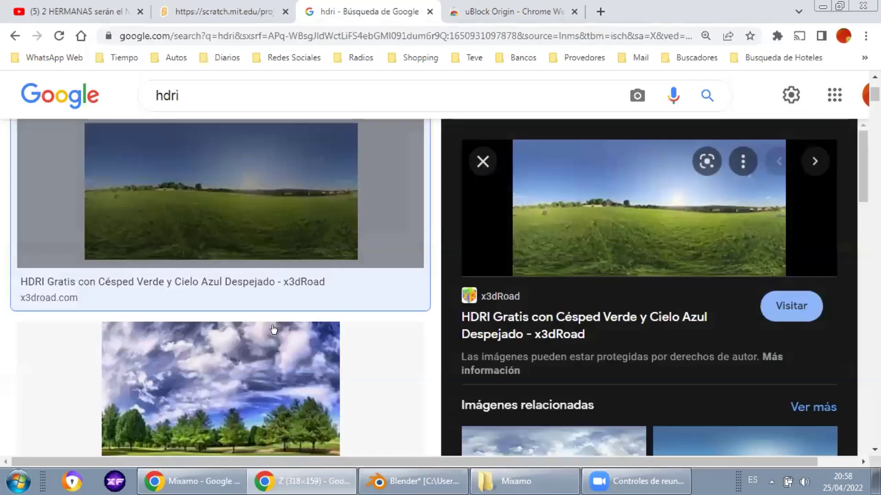
- Filter the hdri image results by size to large images (Grandes)
scroll(275, 332, down, 3)
scroll(274, 336, up, 6)
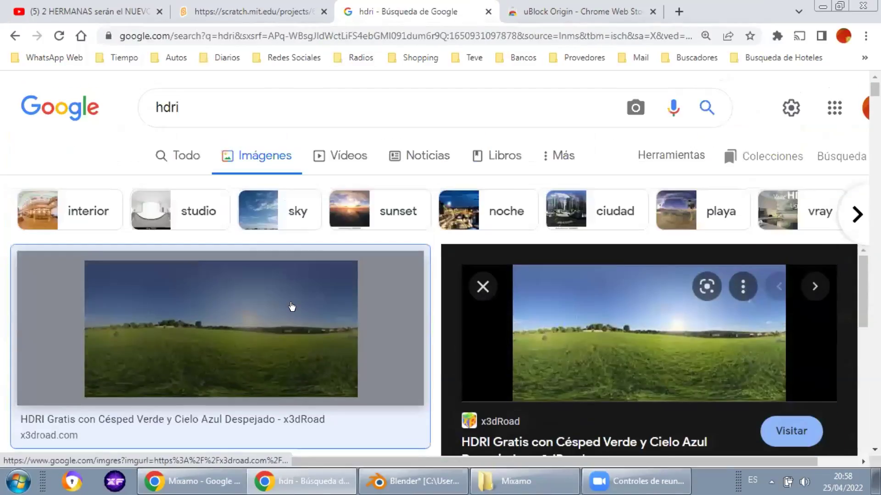
click(672, 157)
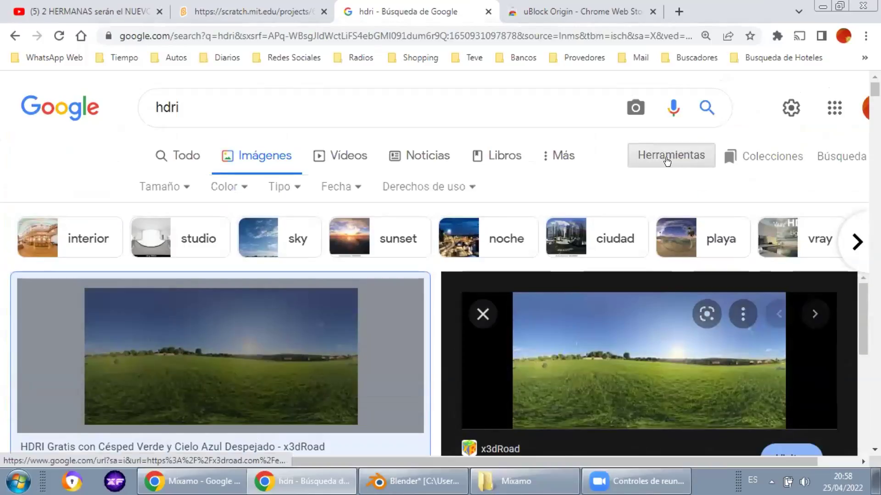
click(170, 188)
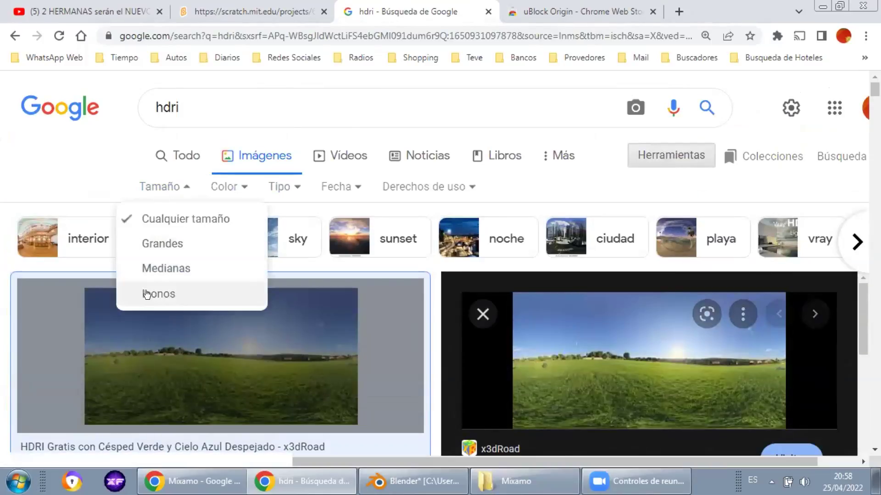
click(153, 246)
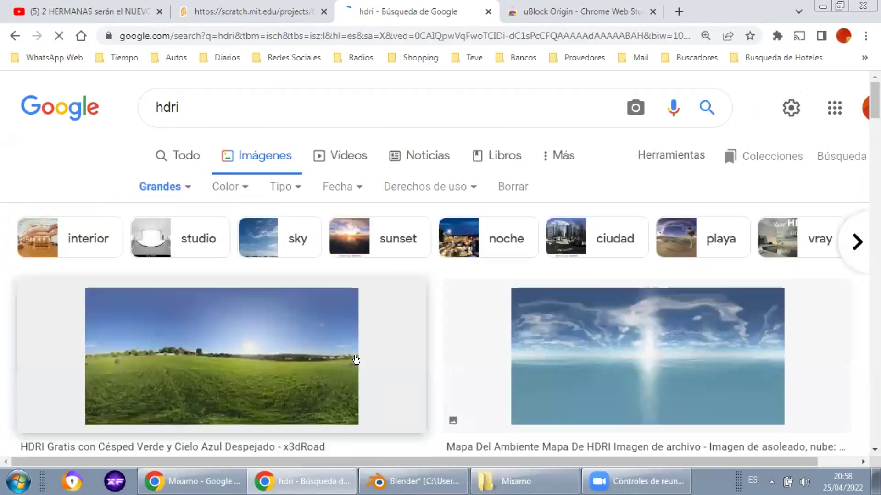
- Browse the large hdri images and open the preview of Dreamstime's high-resolution map with the sun in the clouds
scroll(356, 359, down, 3)
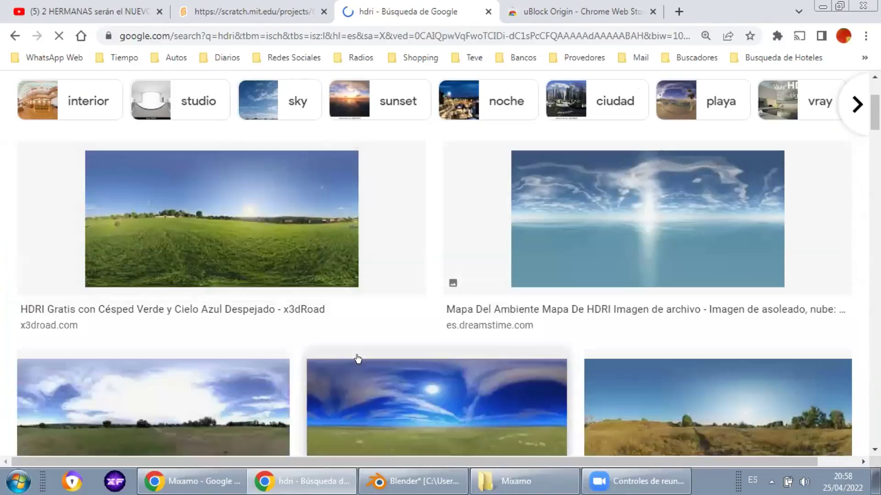
scroll(358, 359, down, 5)
scroll(446, 237, down, 4)
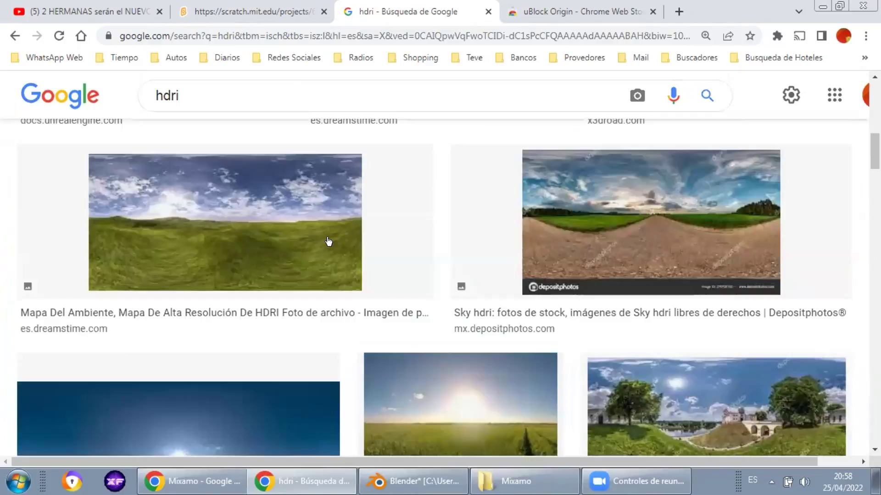
scroll(337, 250, up, 2)
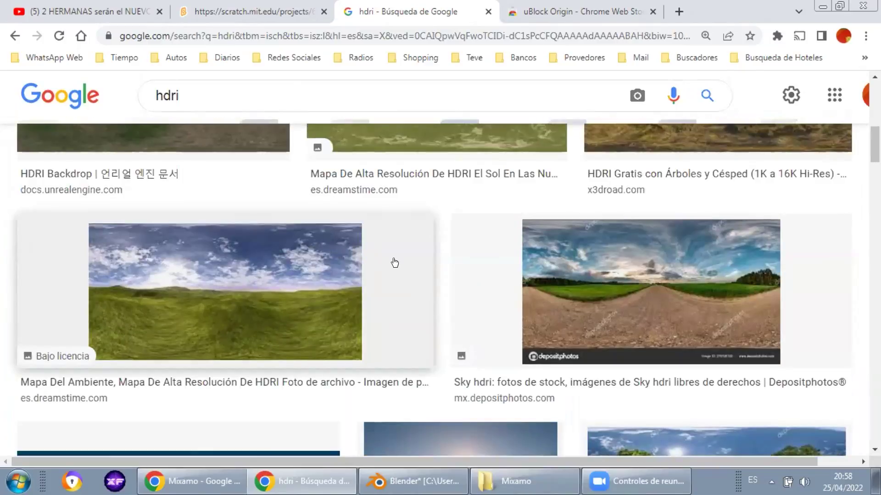
scroll(458, 257, up, 4)
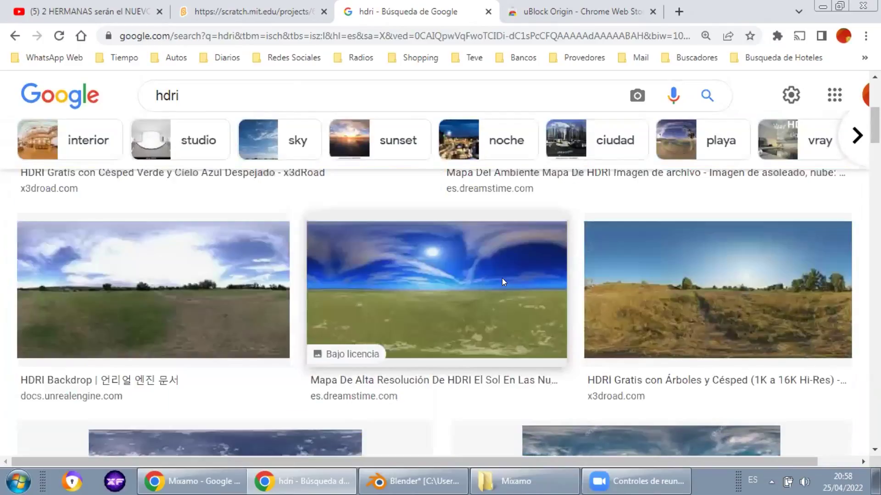
scroll(482, 289, up, 1)
click(463, 357)
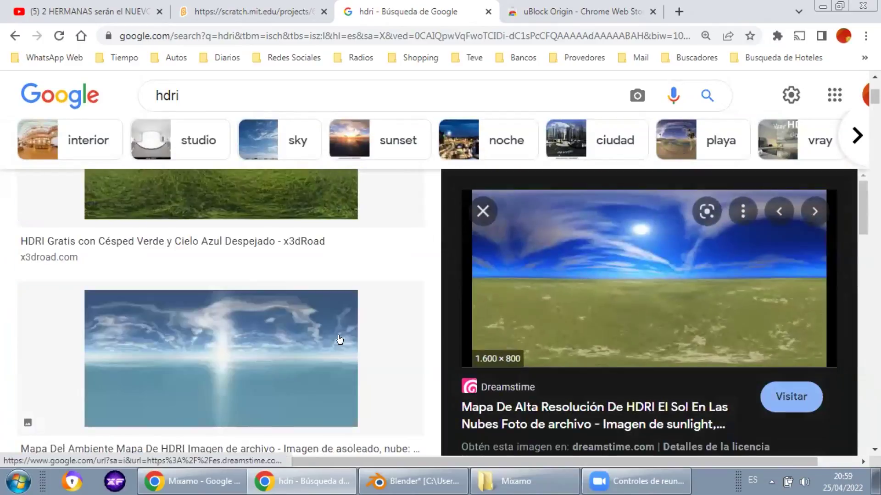
- Preview x3dRoad's trees and grass HDRI and Dreamstime's environment map with green grass and clouds in the image results
scroll(338, 339, down, 3)
scroll(290, 330, down, 10)
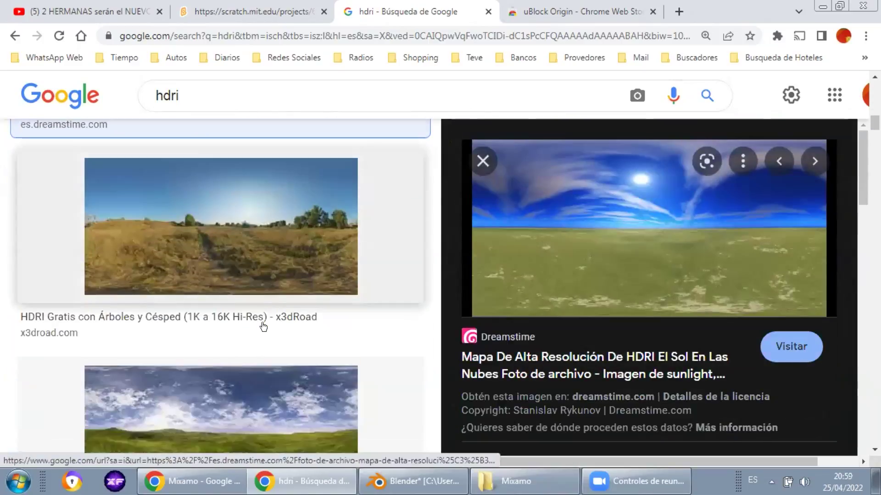
click(259, 259)
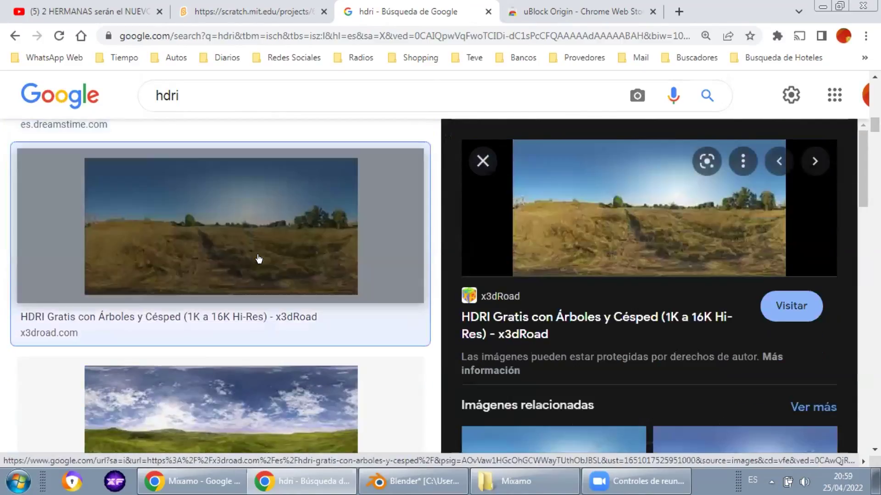
click(259, 388)
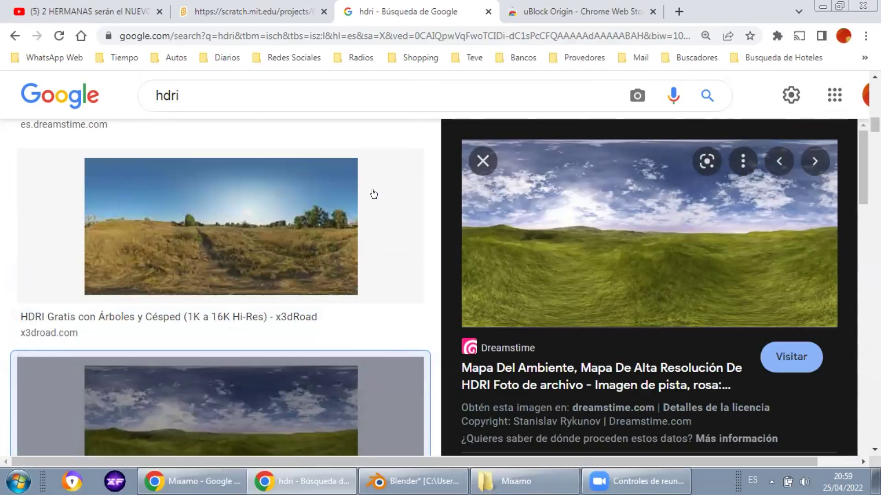
mouse_move(386, 483)
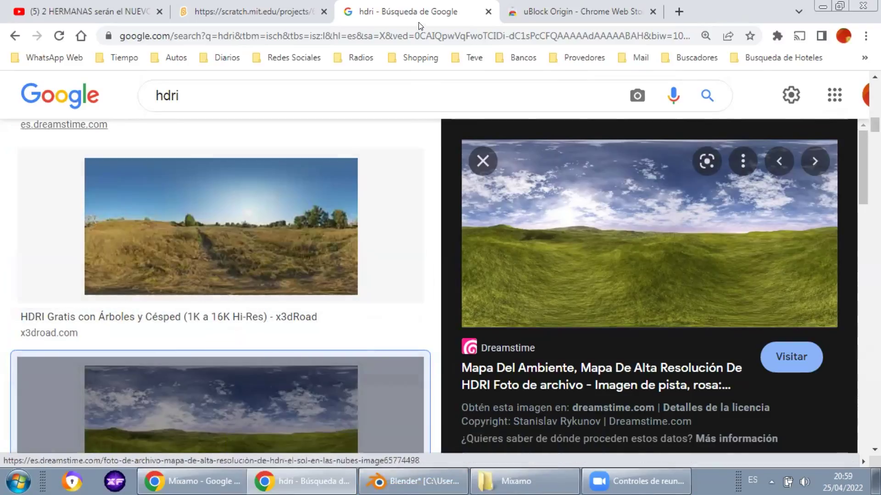
- Search Google for "polyhaven" and open Poly Haven's HDRIs library
click(402, 48)
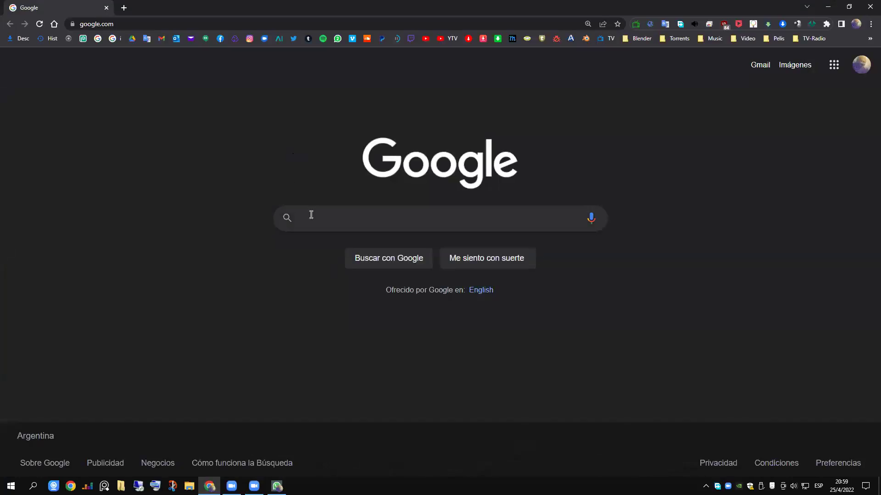
text(polyhaven)
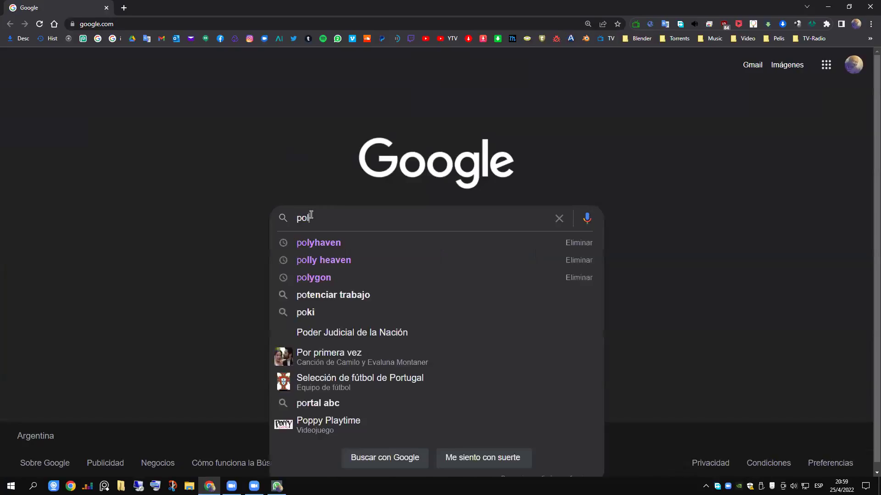
click(304, 242)
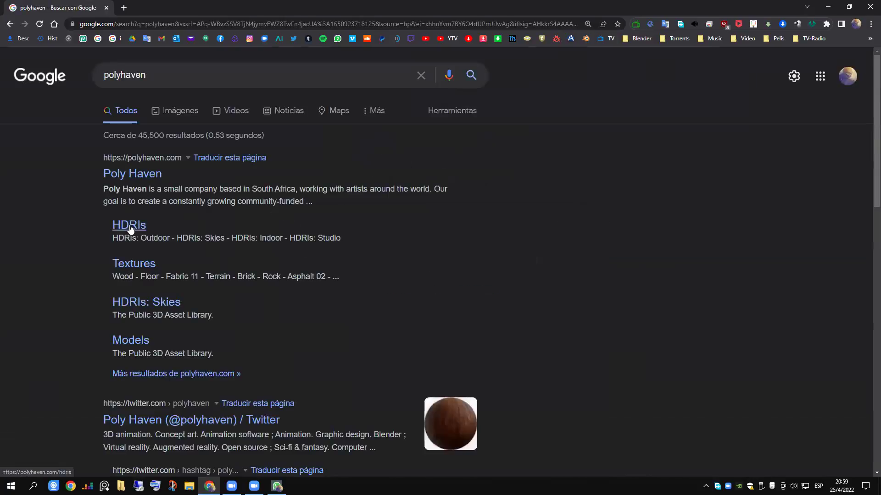
click(130, 228)
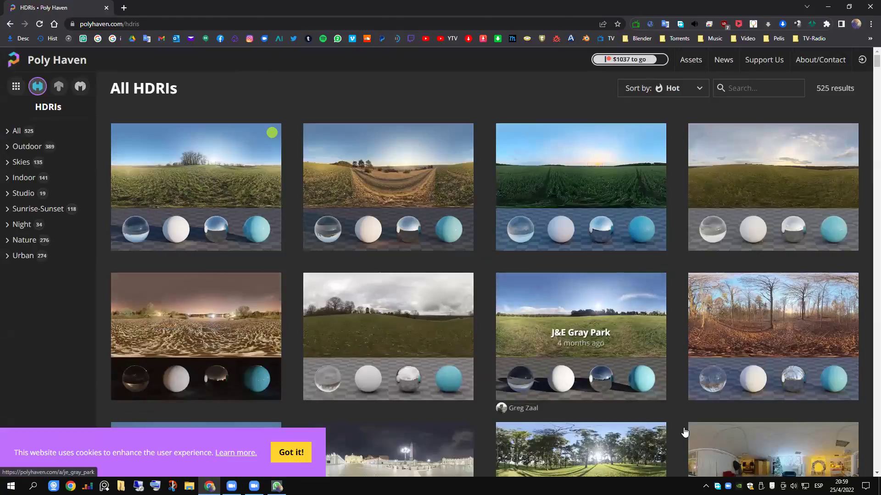
- Browse Poly Haven's HDRI thumbnails for an outdoor environment and open the Gothic Manor 01 page
scroll(718, 303, down, 1)
scroll(730, 308, up, 1)
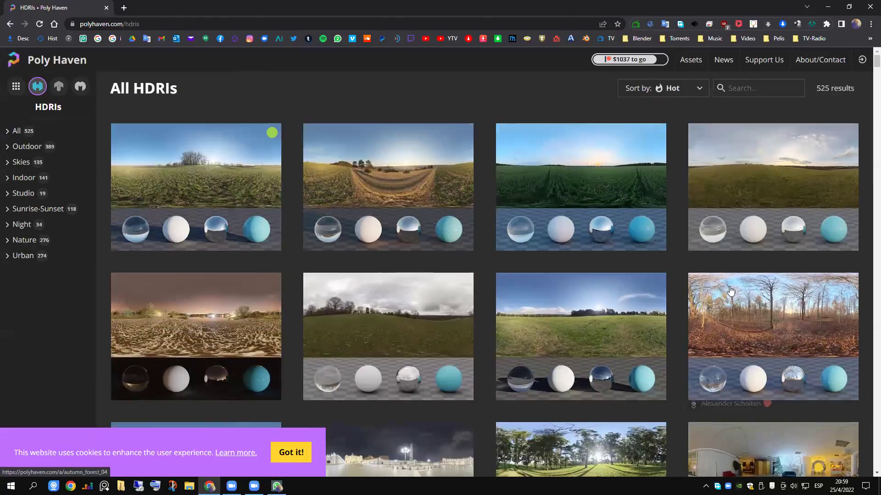
scroll(735, 152, down, 1)
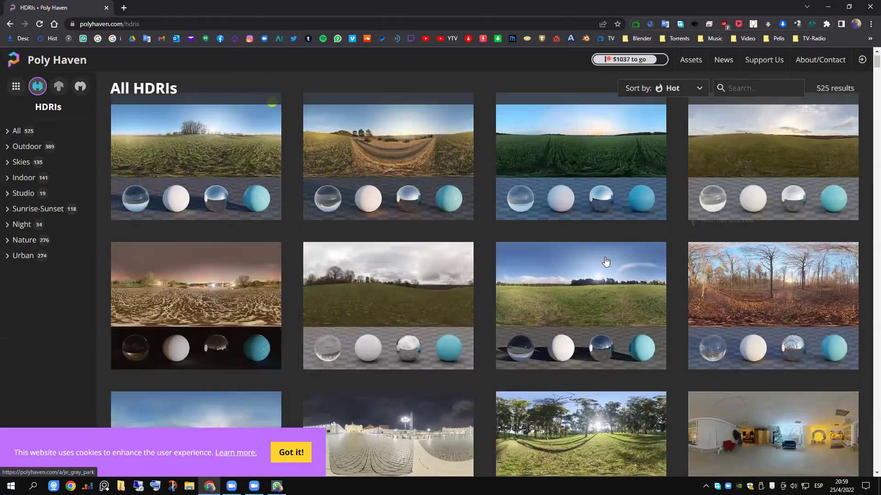
scroll(507, 270, down, 3)
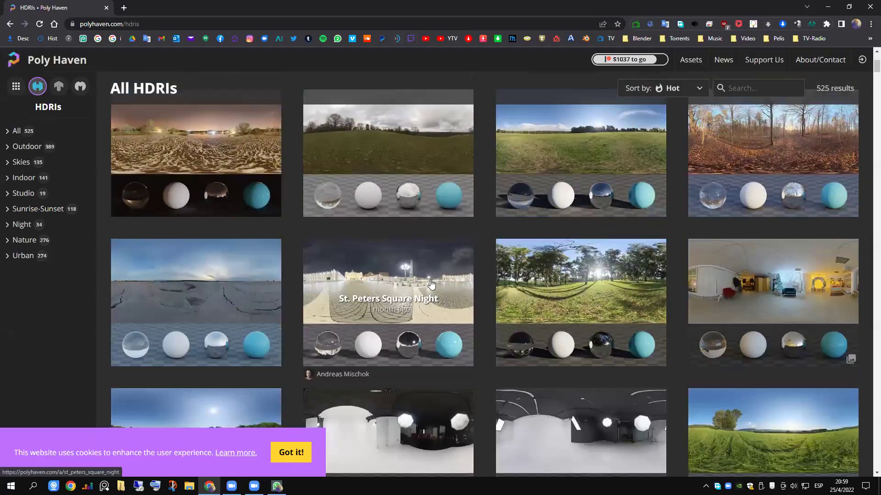
scroll(458, 284, down, 2)
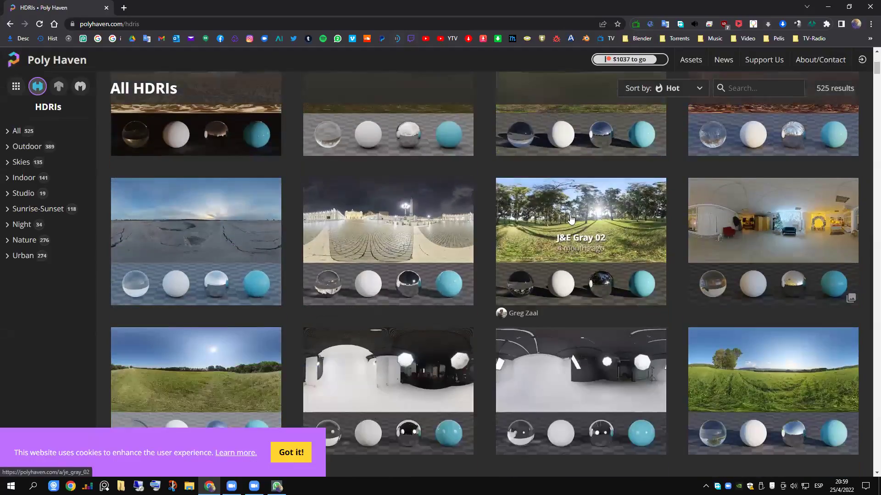
scroll(577, 257, down, 3)
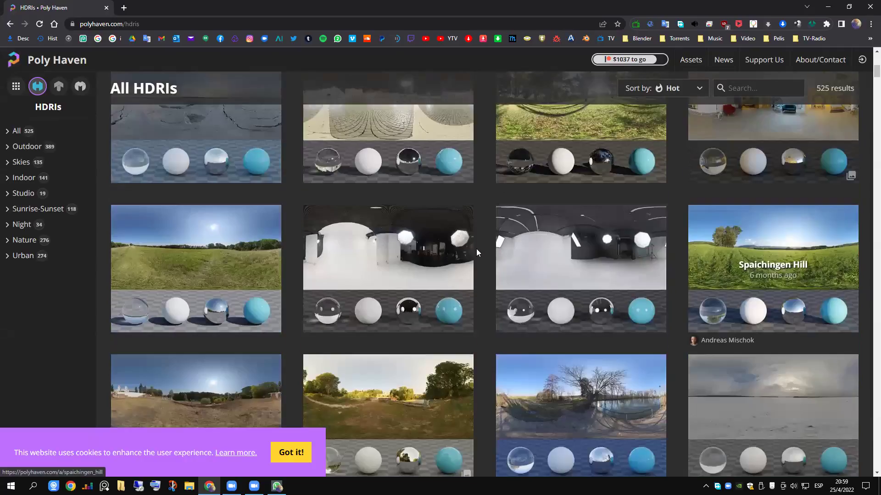
scroll(479, 252, down, 1)
scroll(296, 293, down, 2)
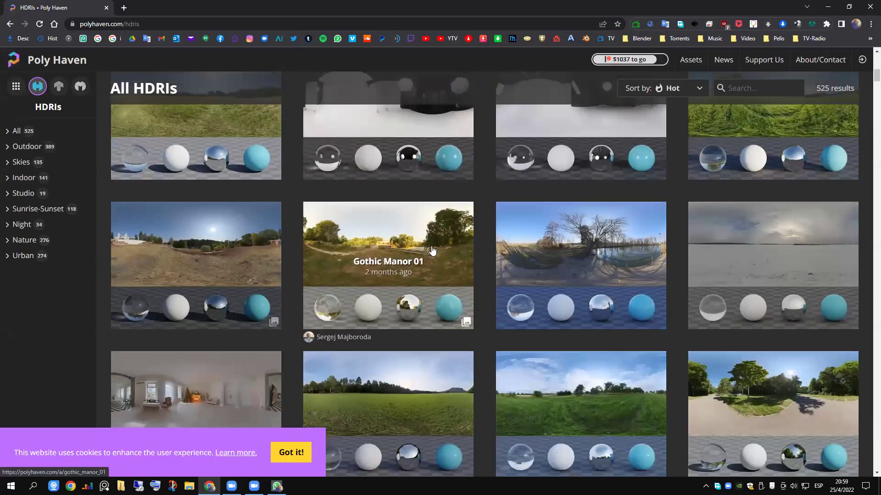
scroll(434, 250, down, 1)
scroll(434, 250, down, 1)
click(445, 210)
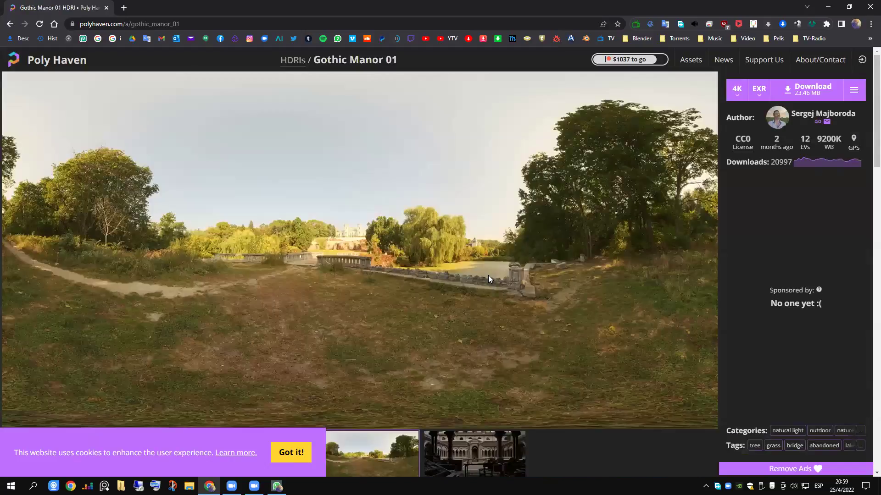
- Examine the Gothic Manor 01 panorama and set its download resolution to 2K
scroll(484, 308, down, 2)
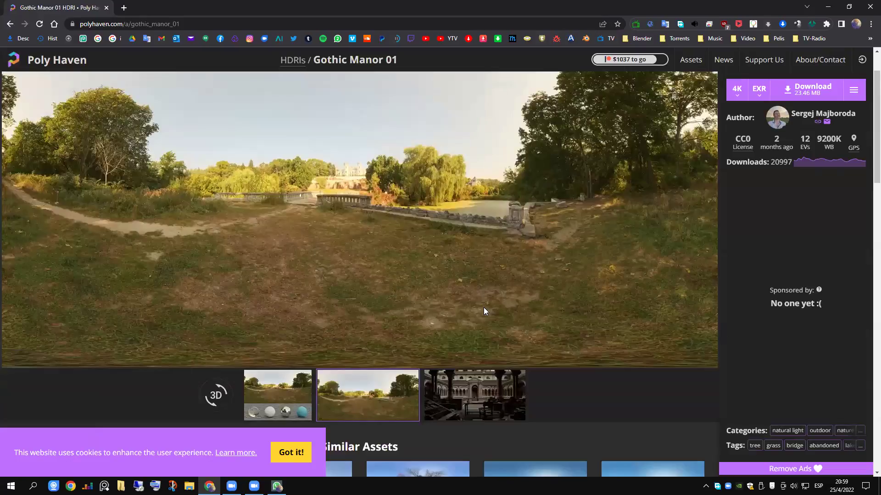
scroll(484, 304, up, 2)
right_click(417, 262)
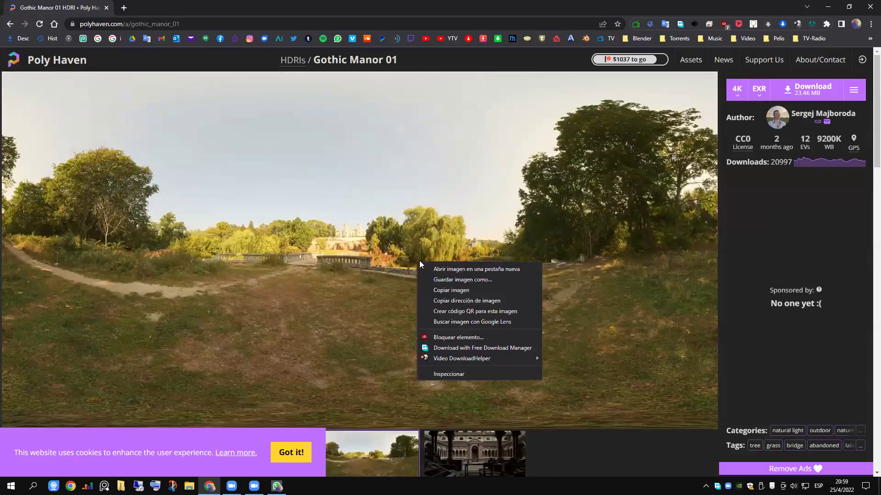
click(736, 105)
click(740, 164)
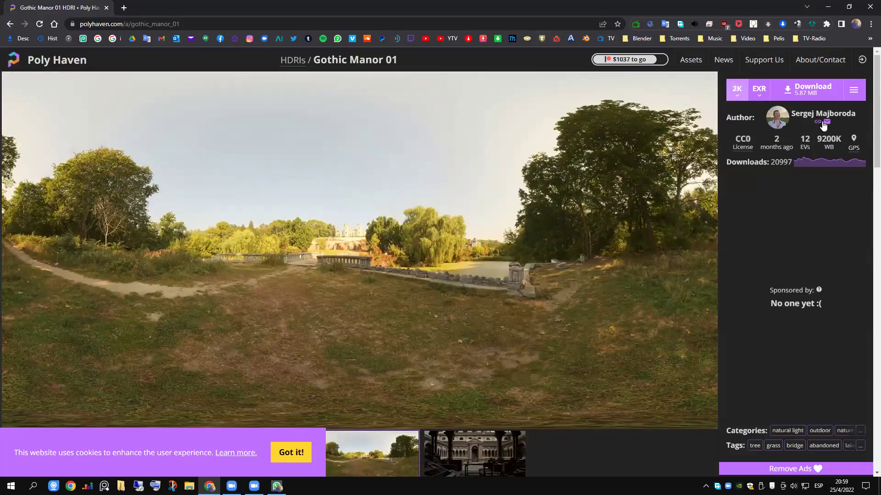
- Set the Gothic Manor 01 resolution to 4K and download gothic_manor_01_4k.exr to the Desktop folder
click(737, 92)
click(736, 99)
click(736, 99)
click(737, 146)
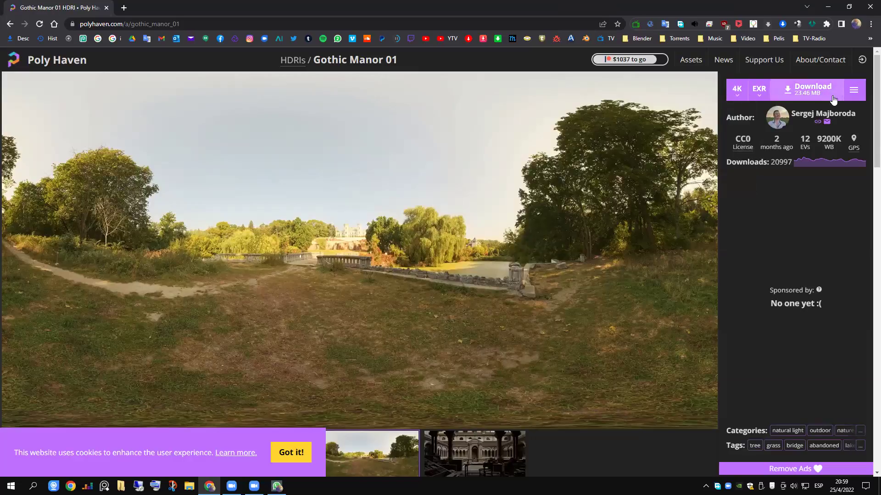
click(813, 94)
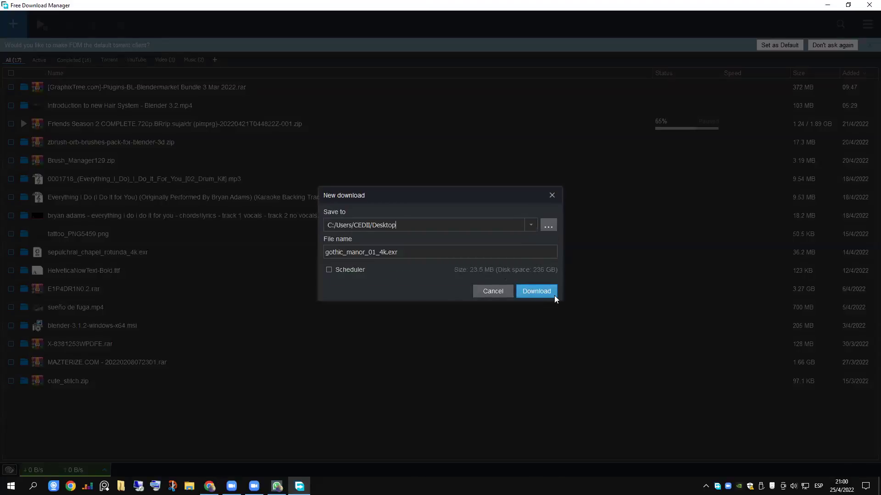
click(537, 292)
- Check the gothic_manor_01_4k.exr download in Free Download Manager and show the desktop
click(828, 5)
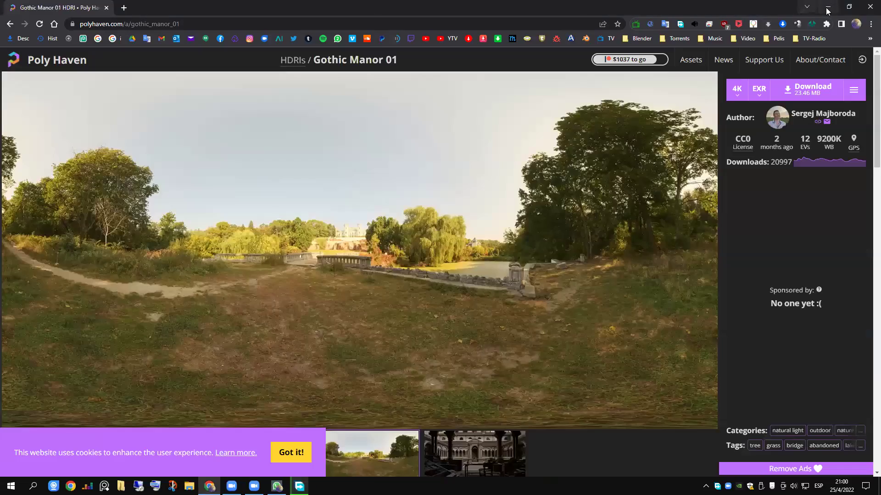
click(828, 6)
click(299, 486)
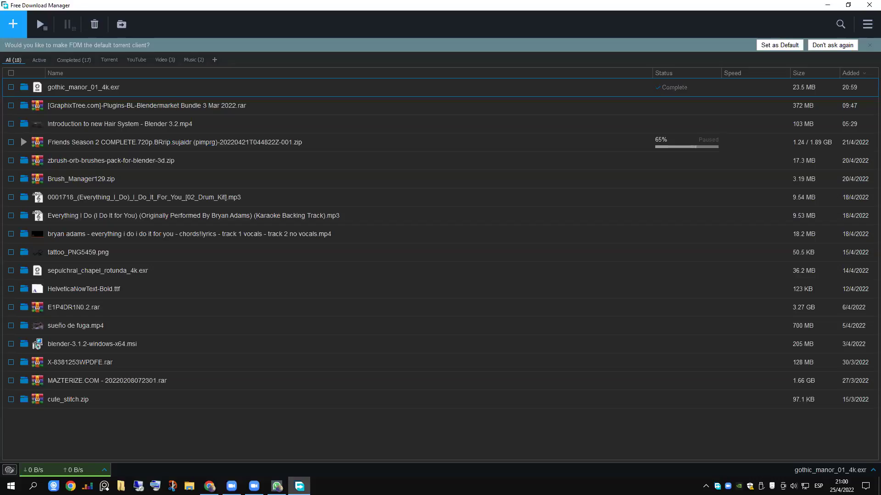
key(super+d)
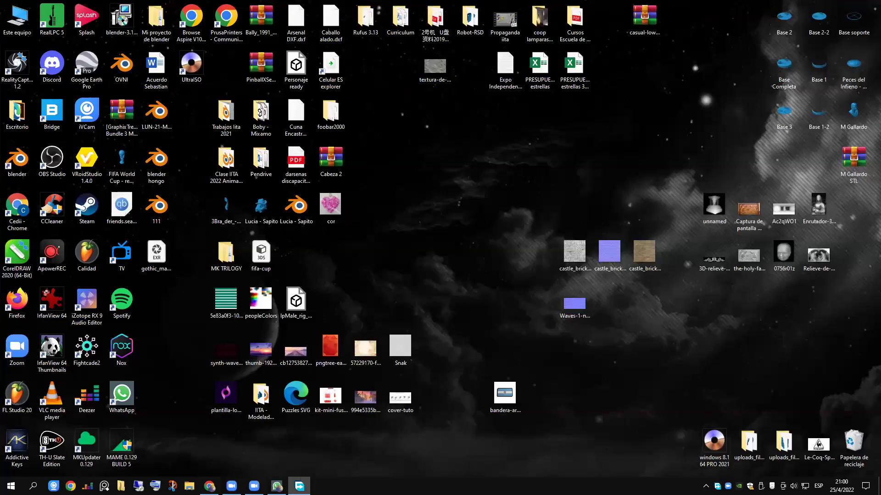
click(300, 486)
click(299, 486)
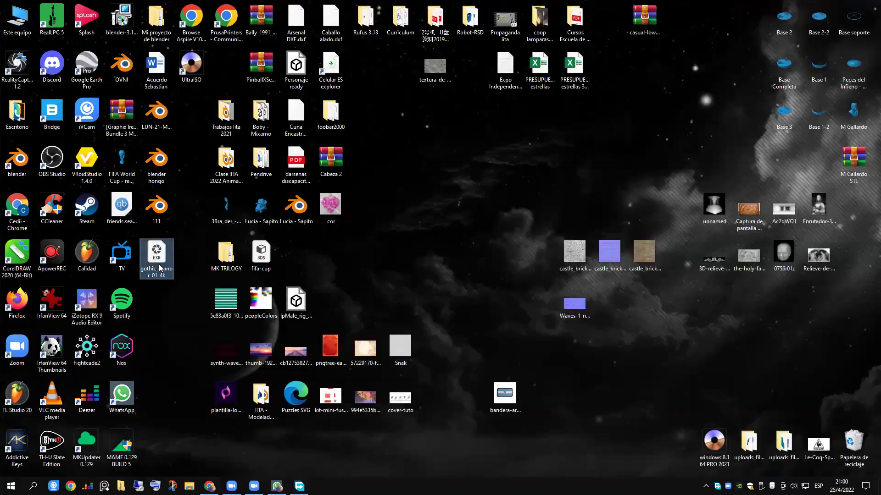
- Compress the gothic_manor_01_4k EXR file on the desktop into a ZIP archive of the same name
right_click(159, 266)
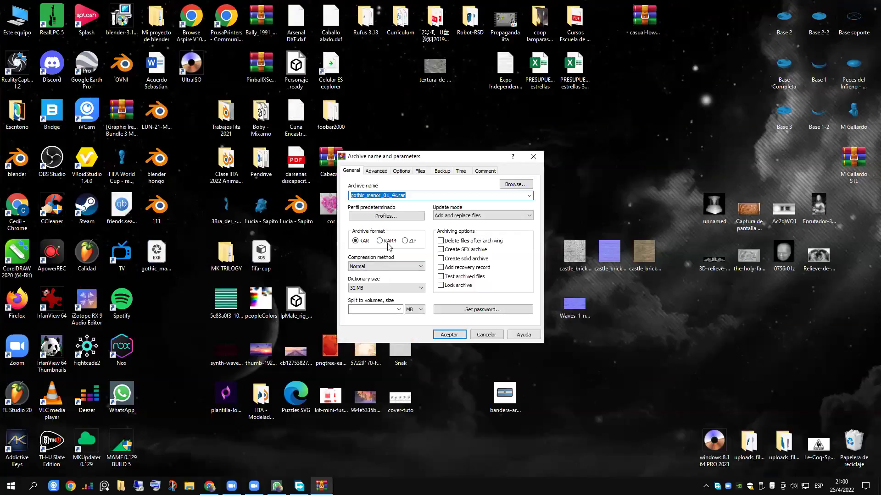
click(449, 335)
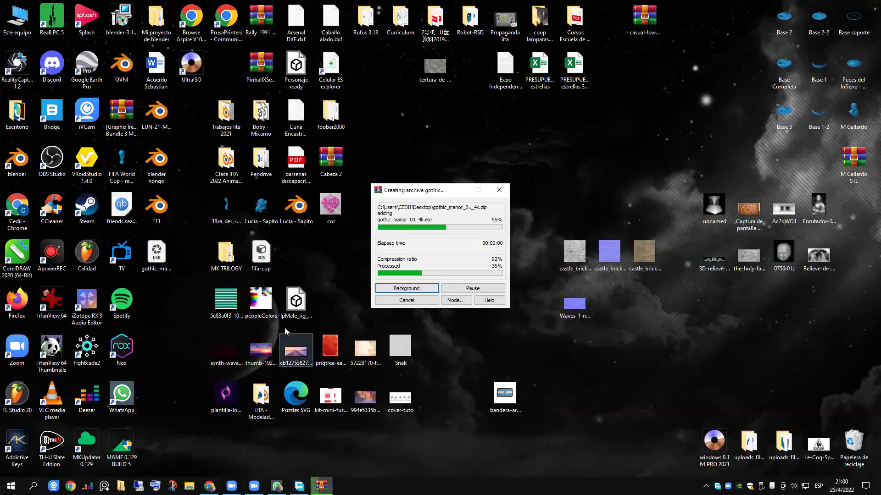
click(158, 302)
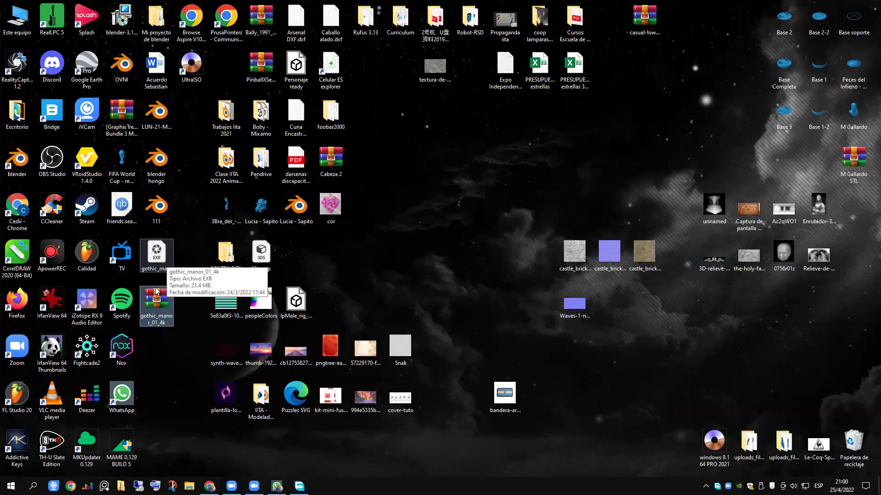
- Switch to the Curso animación 3D IITA group chat in WhatsApp and snap its window to half of the screen
click(210, 486)
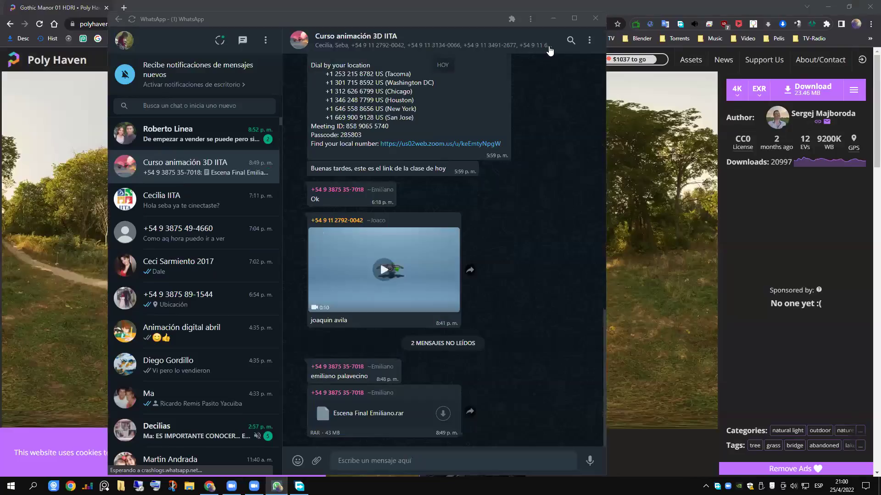
click(550, 50)
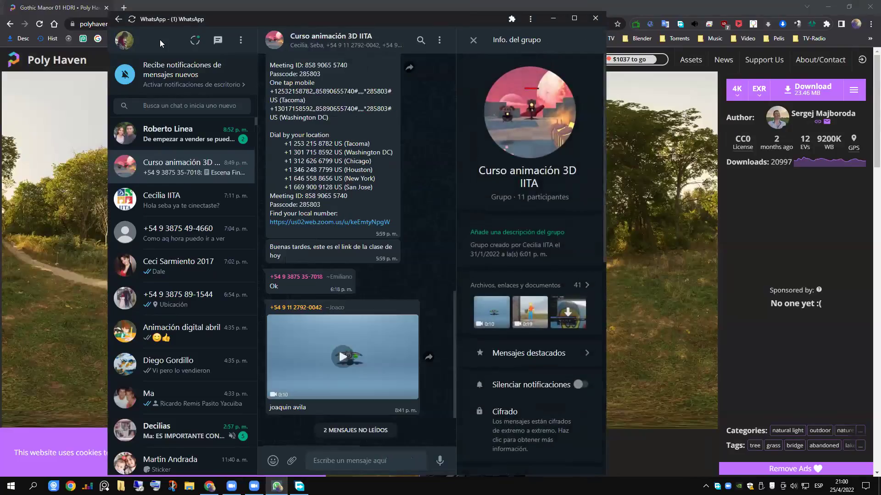
click(182, 6)
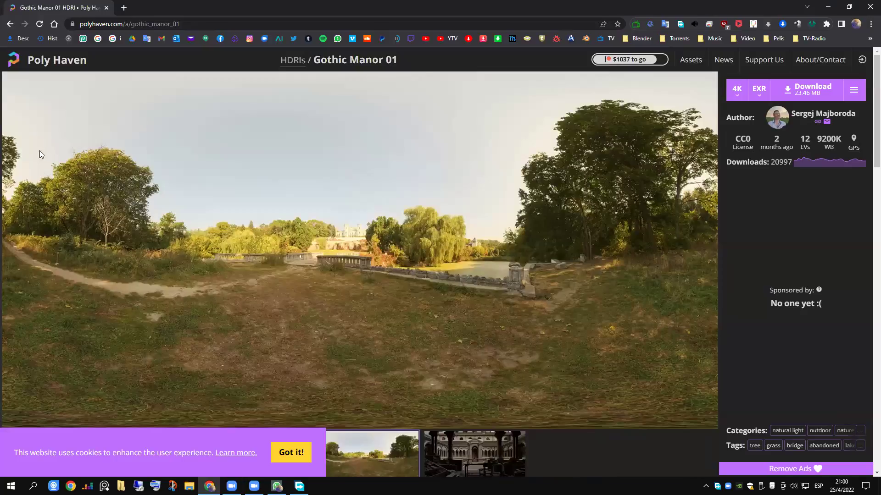
double_click(159, 11)
click(158, 18)
key(super+Left)
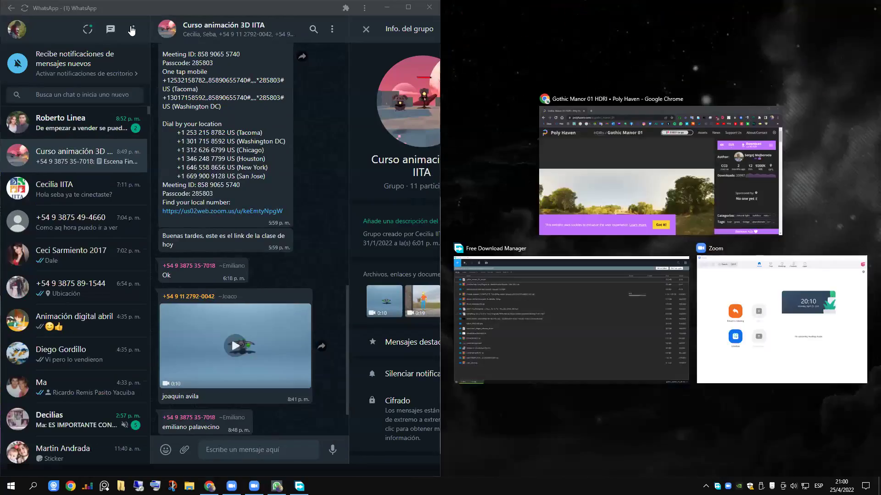
click(172, 19)
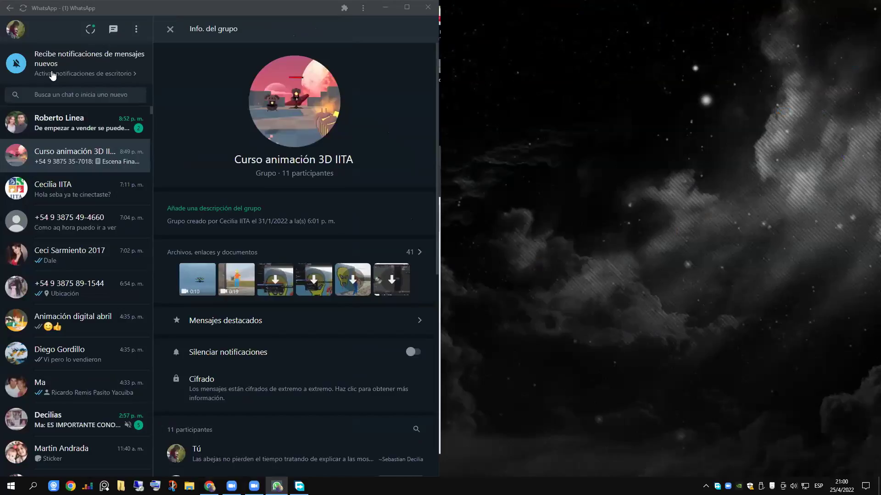
- Unsnap the WhatsApp window, close the group info, and reposition the window with its message field in view
key(super+Down)
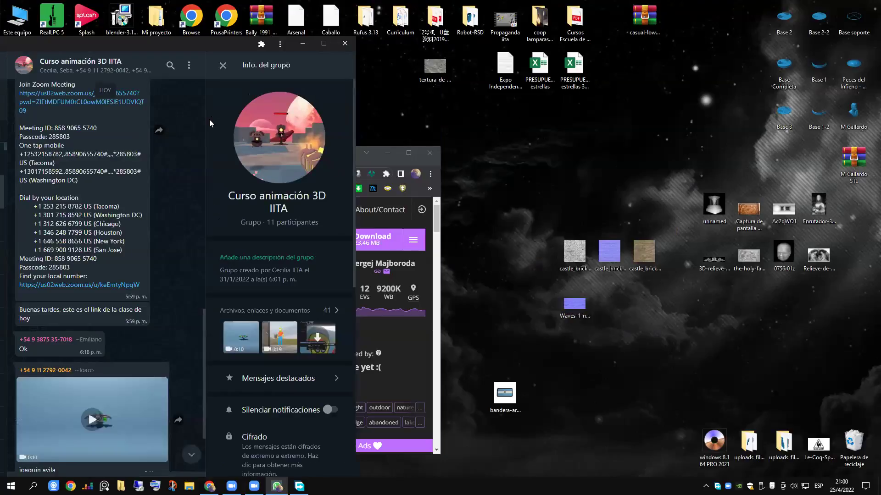
click(223, 65)
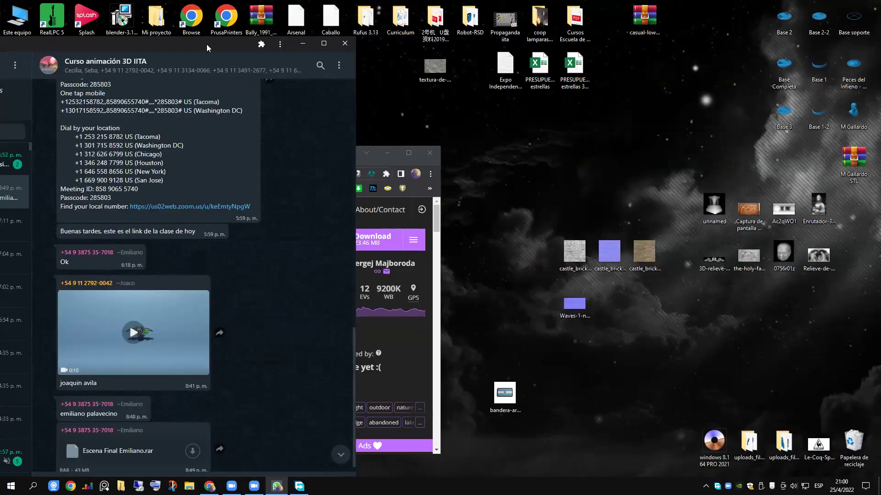
drag(207, 44, 205, 18)
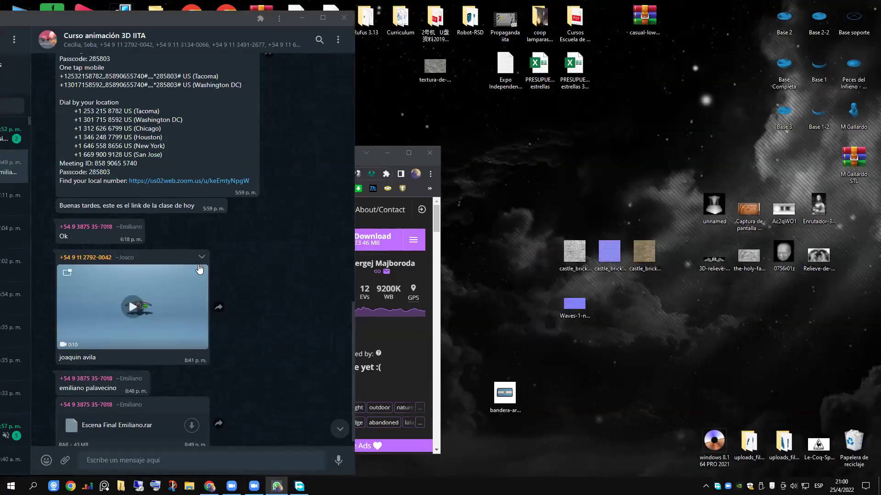
- Send the gothic_manor_01_4k.zip file from the desktop to the Curso animación 3D IITA group chat
scroll(208, 289, down, 1)
click(387, 154)
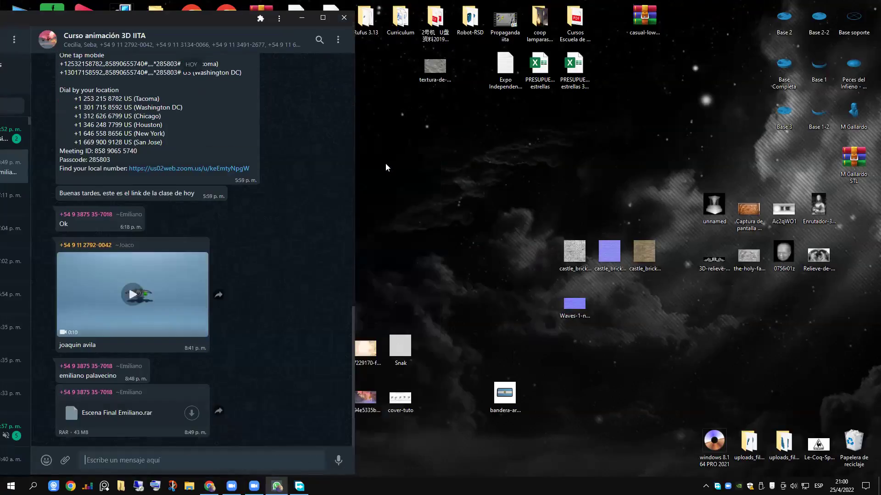
click(277, 486)
drag(156, 301, 214, 426)
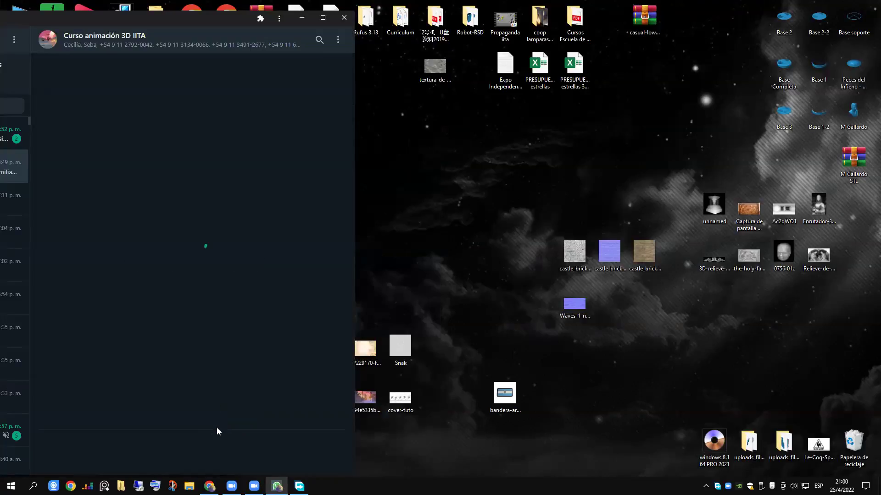
click(339, 452)
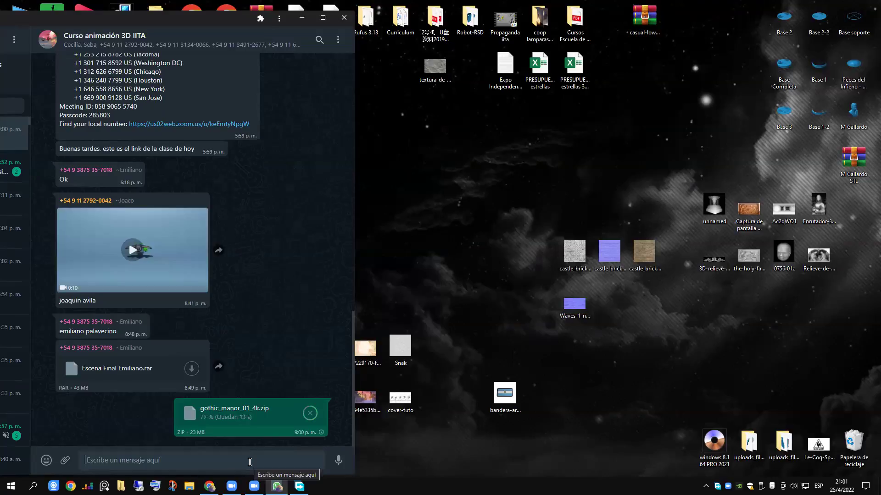
- Switch to WhatsApp Web in the browser and download gothic_manor_01_4k.zip from the Curso animación 3D IITA group chat
click(209, 486)
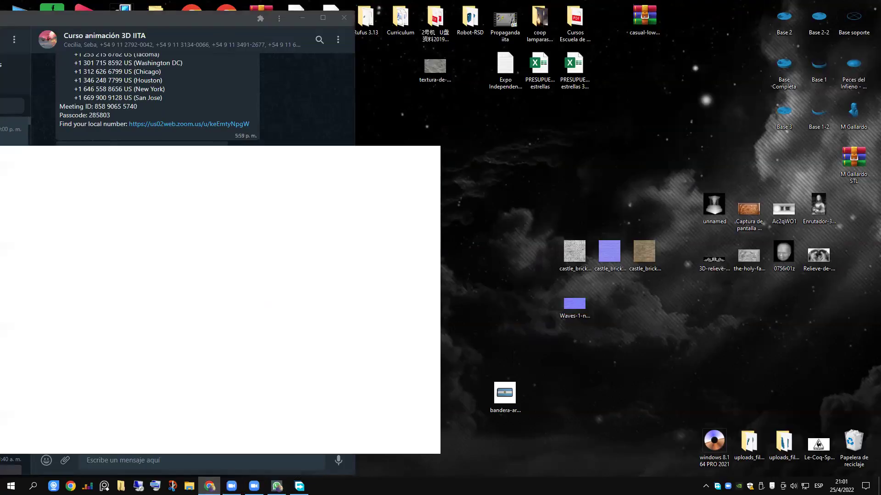
click(209, 486)
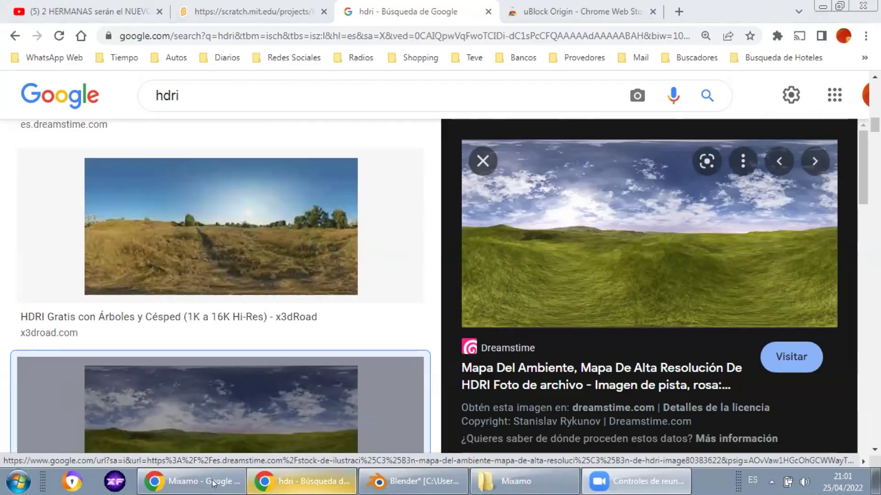
key(alt+Tab)
click(68, 10)
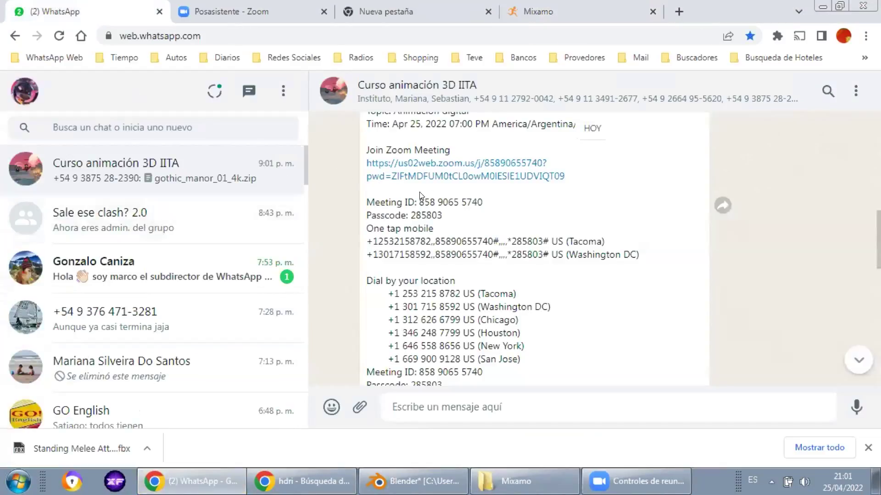
scroll(459, 202, down, 5)
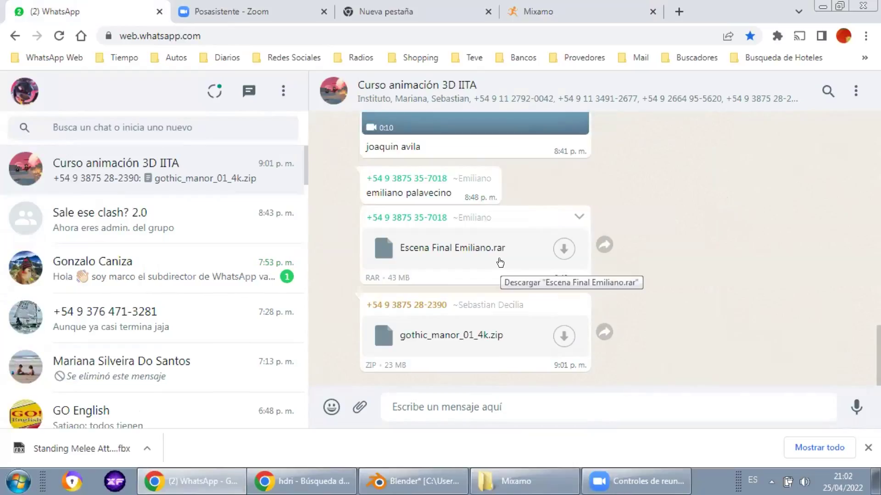
click(560, 337)
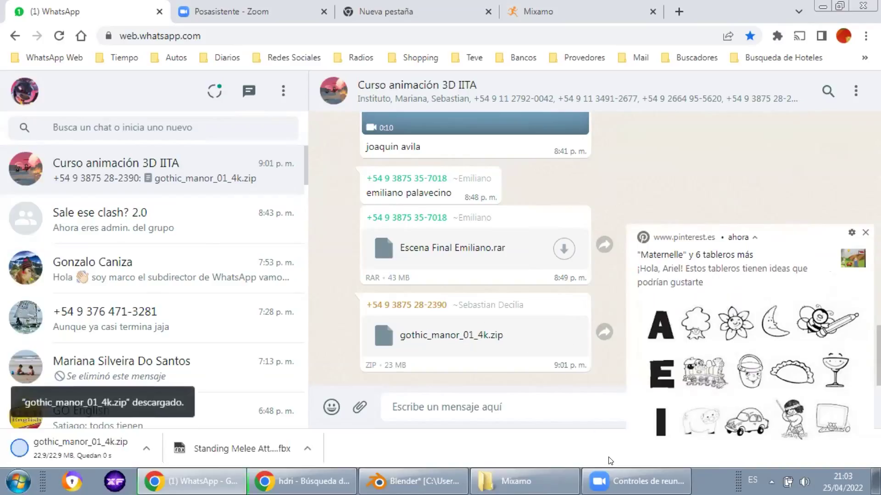
click(865, 232)
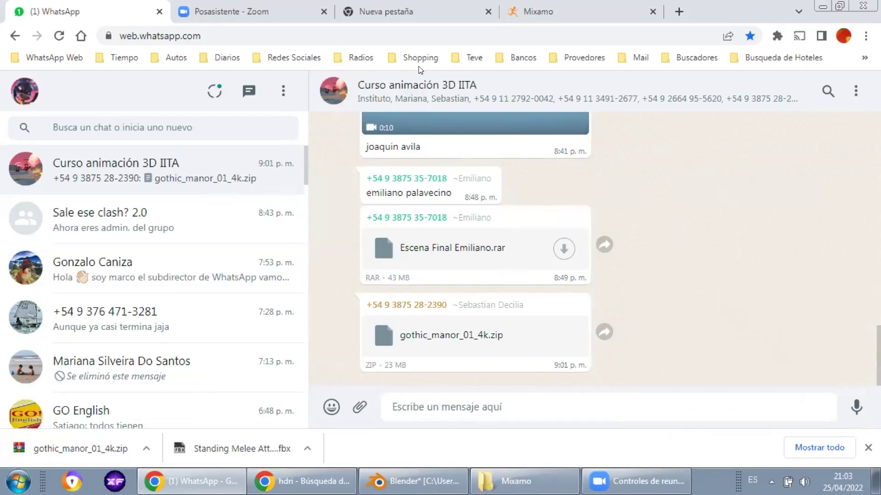
- Show the downloaded ZIP in its folder and look through Descargas for gothic_manor_01_4k, closing the folder window at the end
click(144, 446)
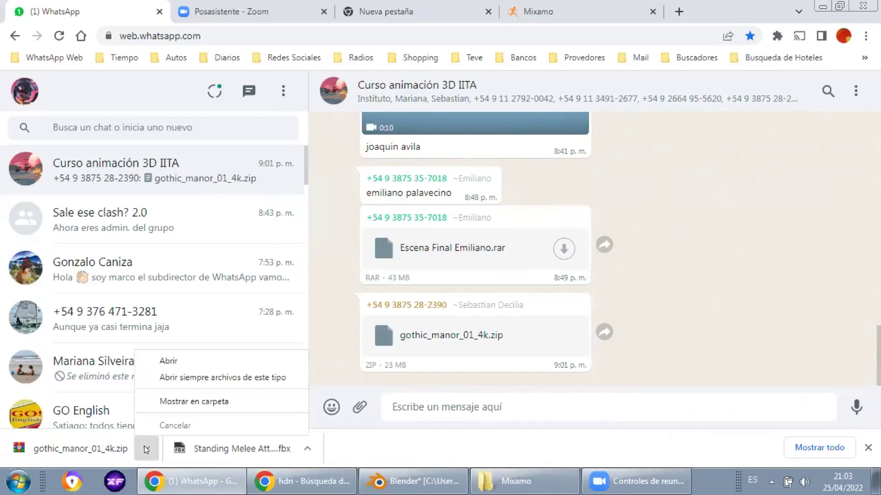
click(183, 401)
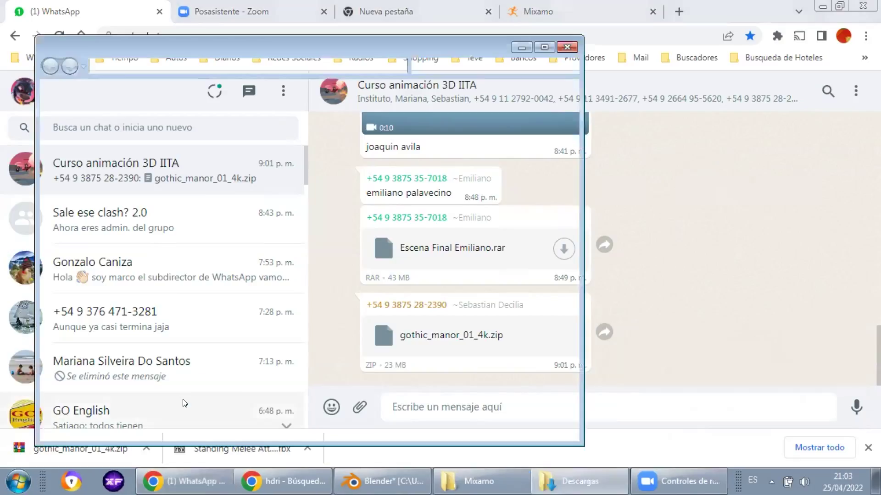
click(540, 46)
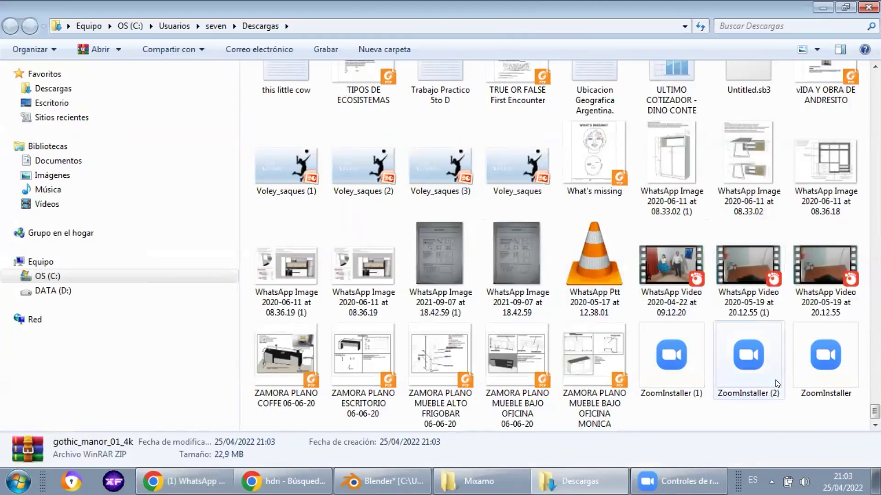
scroll(732, 292, up, 10)
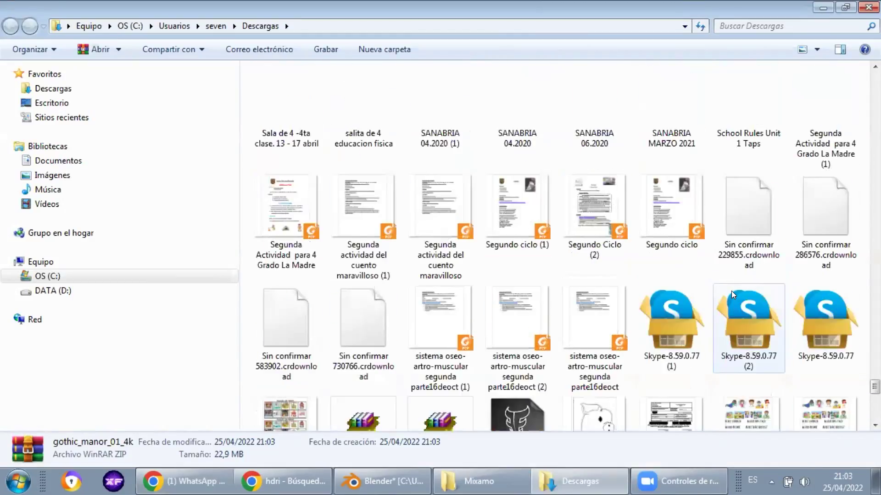
scroll(731, 291, up, 15)
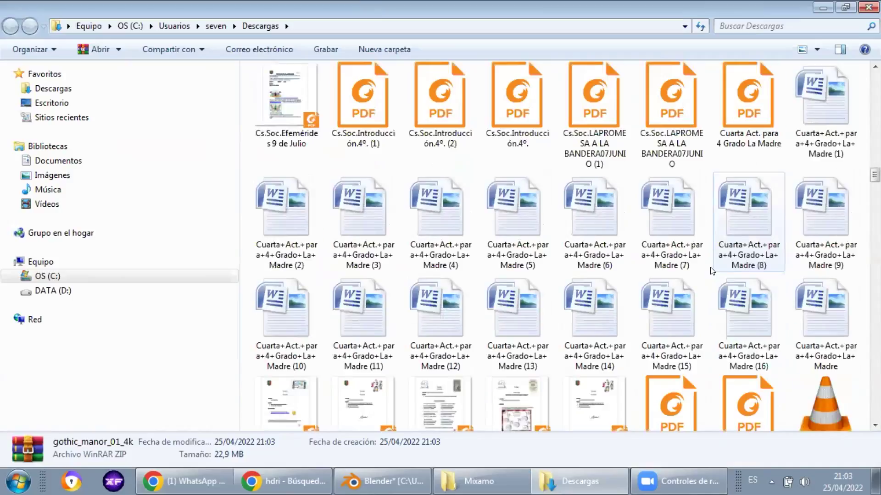
scroll(712, 271, up, 5)
scroll(712, 271, up, 8)
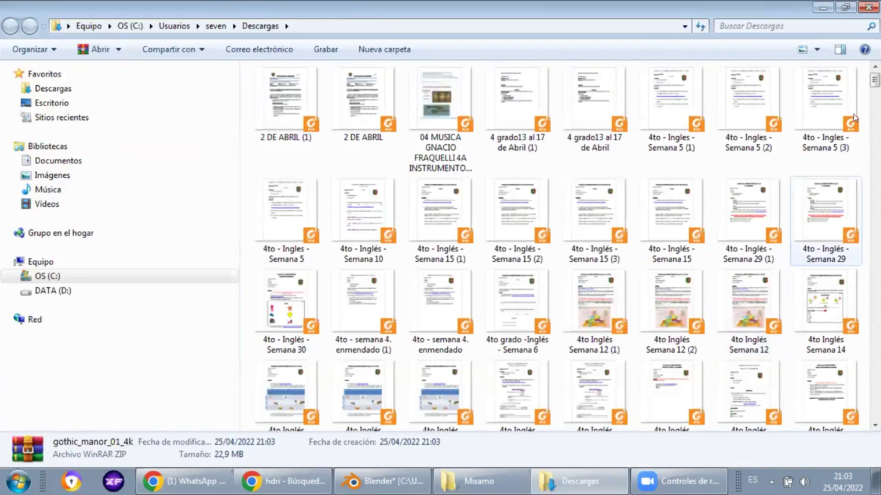
scroll(729, 78, down, 15)
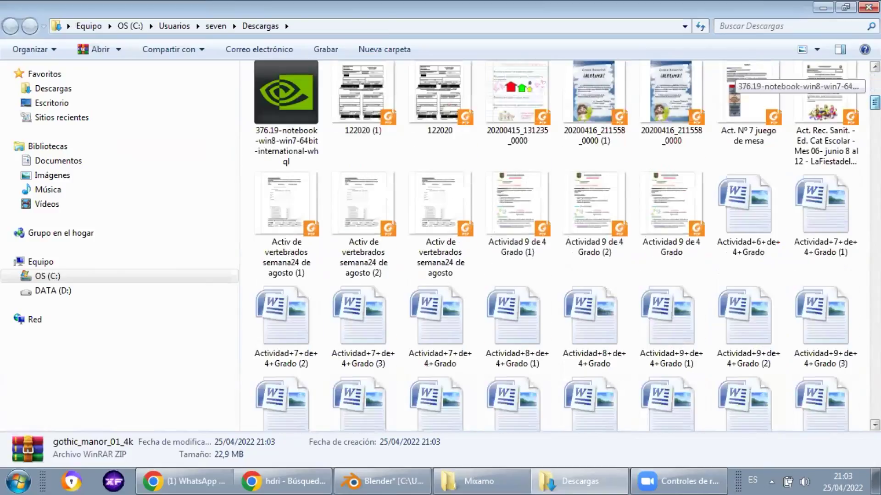
scroll(729, 78, down, 5)
scroll(729, 78, down, 10)
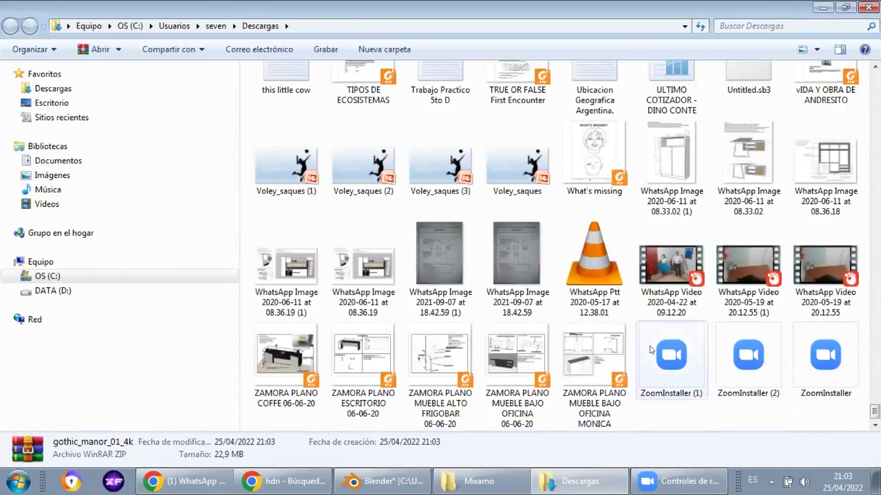
click(663, 353)
scroll(665, 289, up, 2)
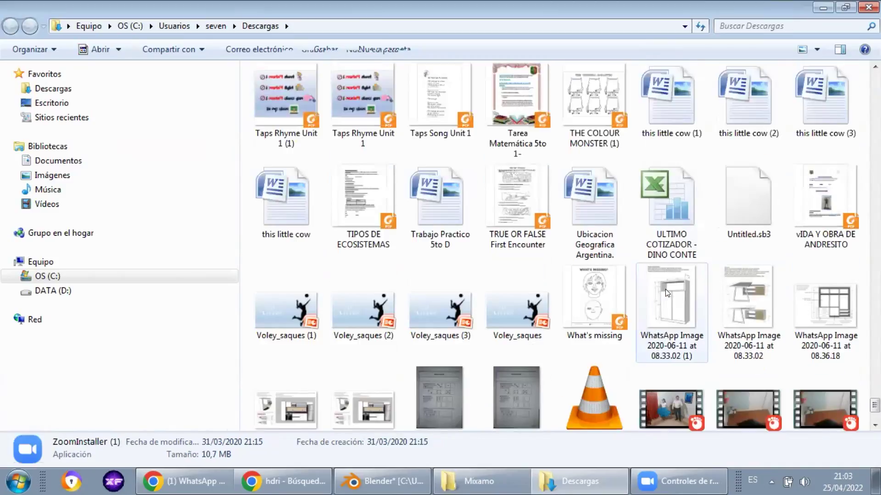
scroll(665, 289, up, 15)
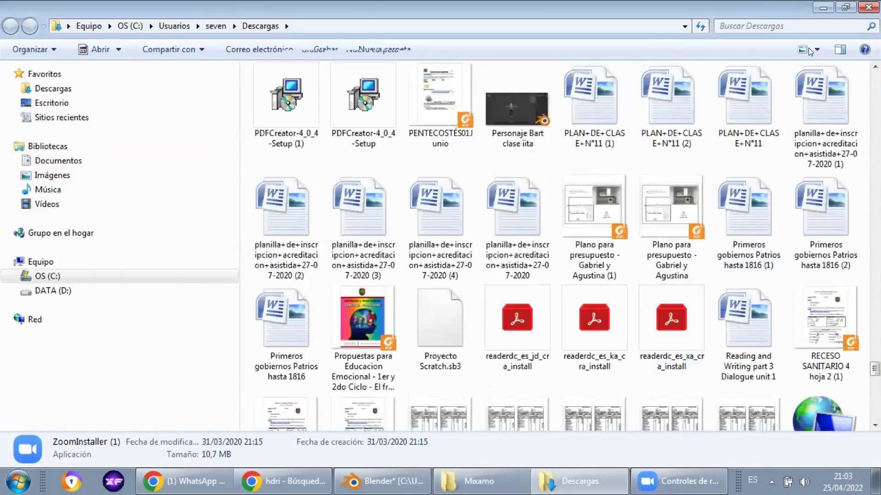
click(868, 8)
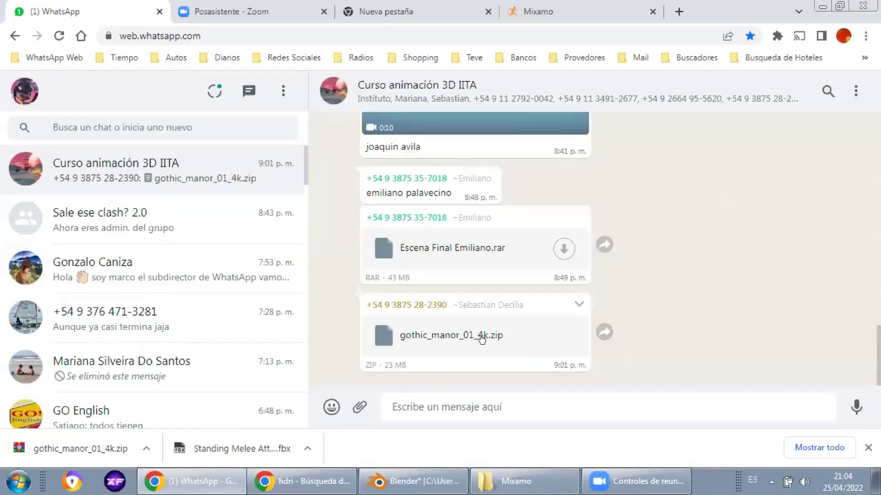
- Reveal the downloaded gothic_manor_01_4k ZIP in Descargas and move it into the Escena de blender folder
click(145, 447)
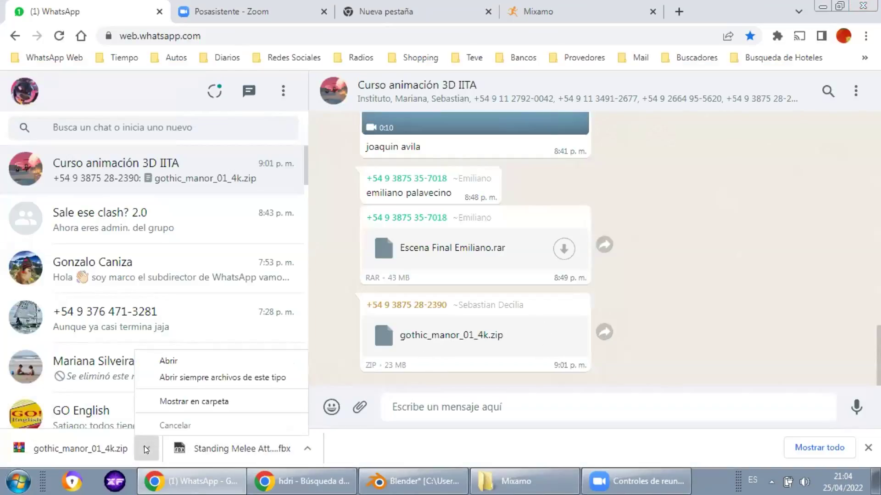
click(170, 402)
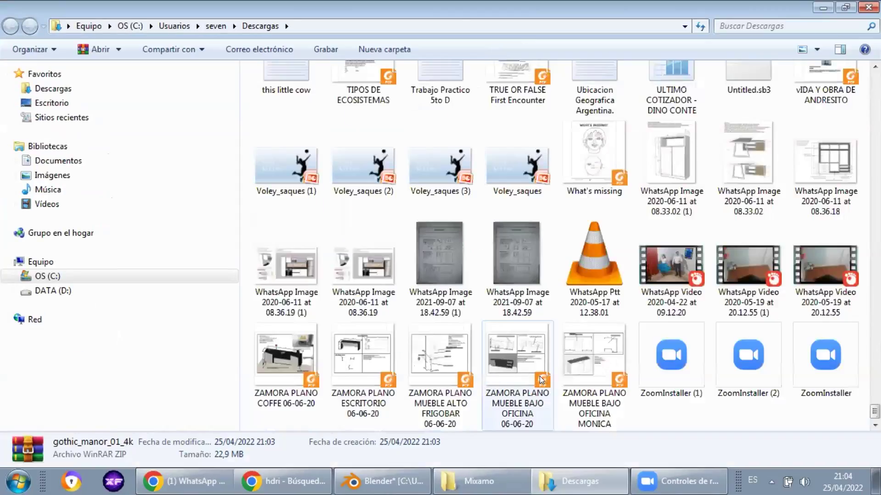
click(525, 372)
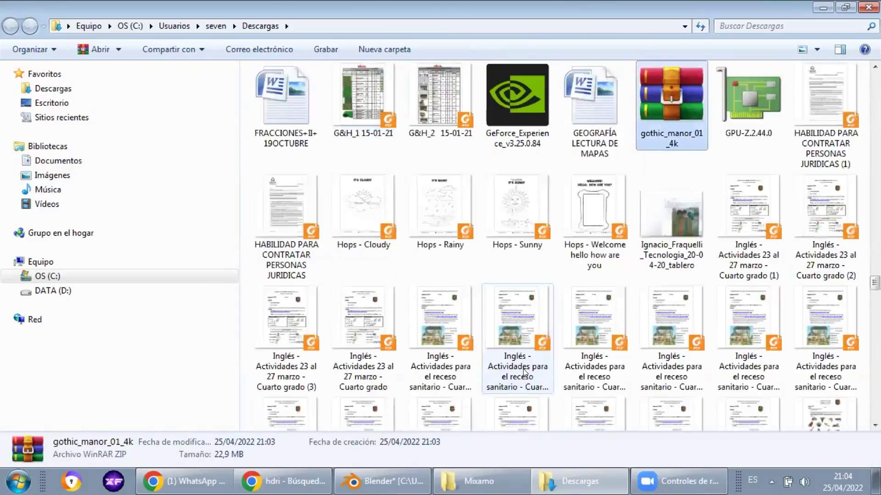
right_click(660, 125)
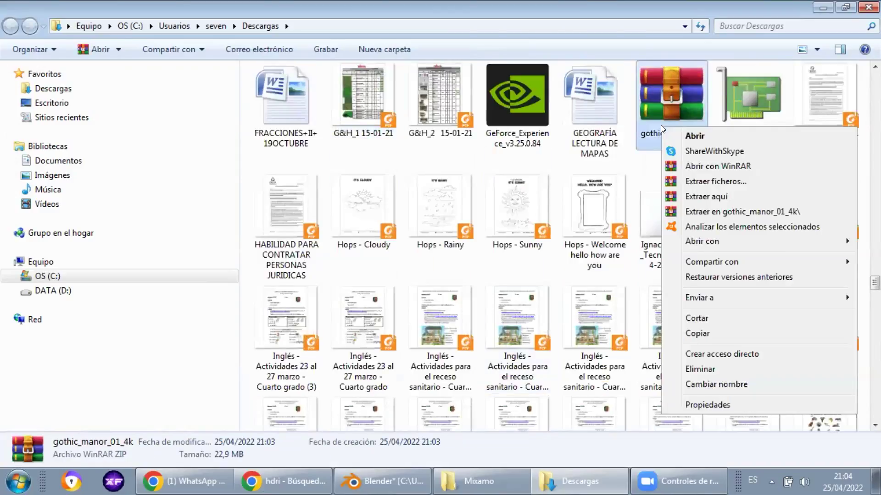
click(665, 317)
click(491, 472)
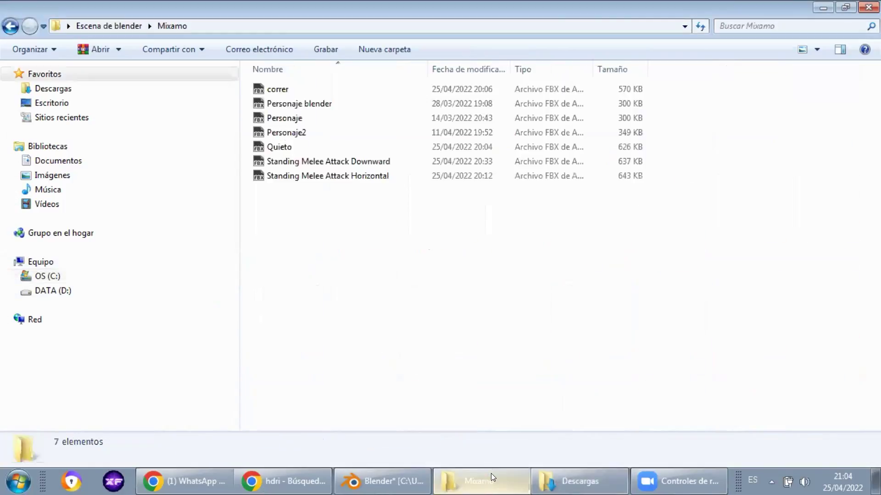
click(123, 26)
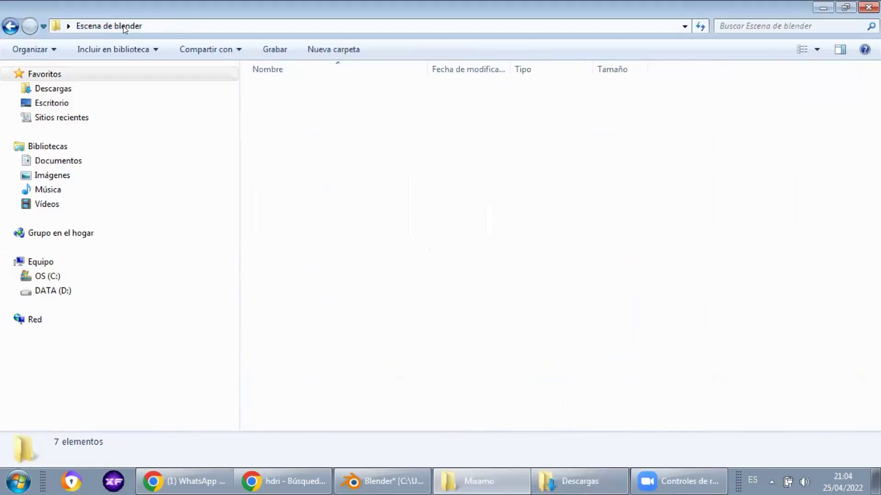
right_click(321, 225)
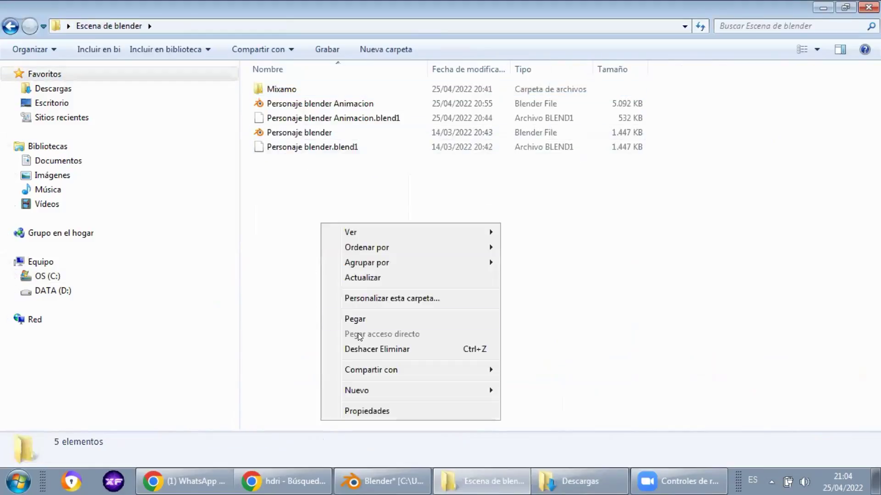
click(358, 319)
- Open the gothic_manor_01_4k archive in WinRAR and extract gothic_manor_01_4k.exr into the Escena de blender folder
double_click(320, 160)
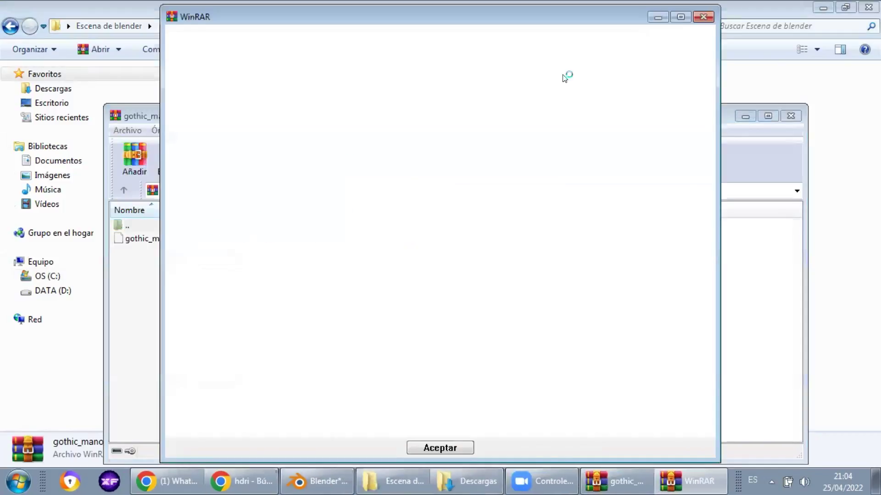
click(702, 17)
drag(477, 122, 800, 127)
drag(479, 240, 379, 271)
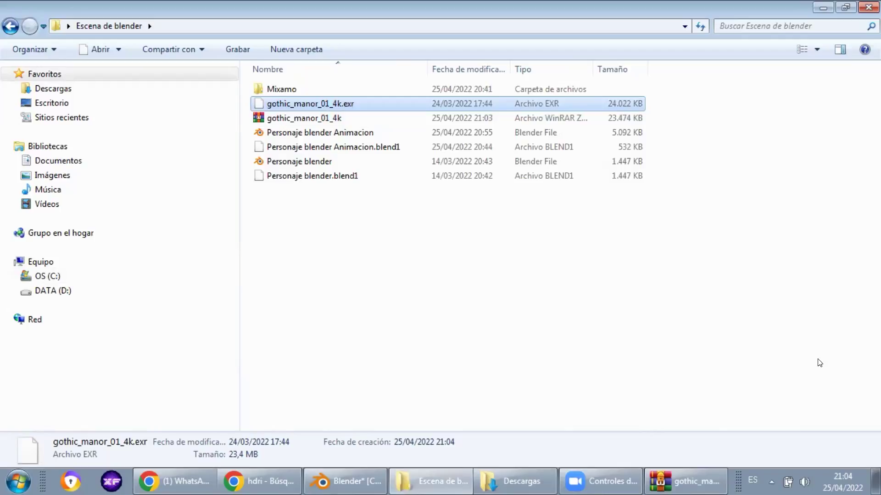
- Switch to the Personaje blender Animacion scene in Blender and set the viewport shading to Rendered
mouse_move(486, 481)
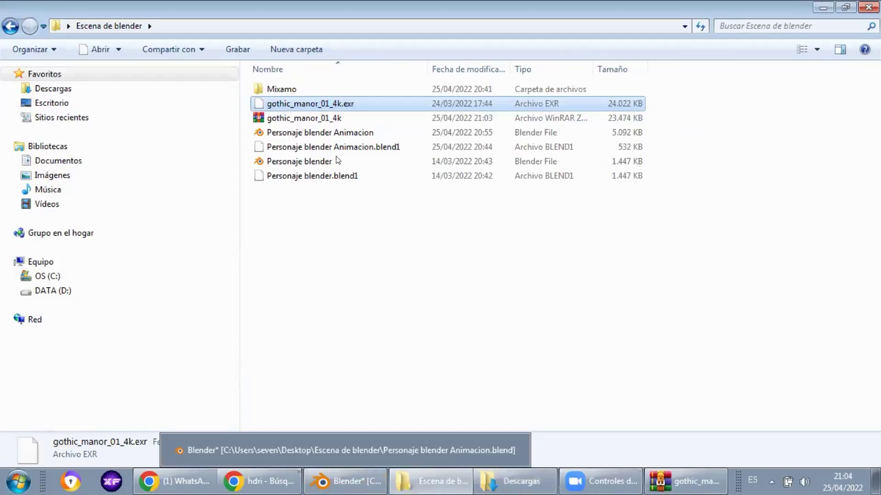
click(337, 479)
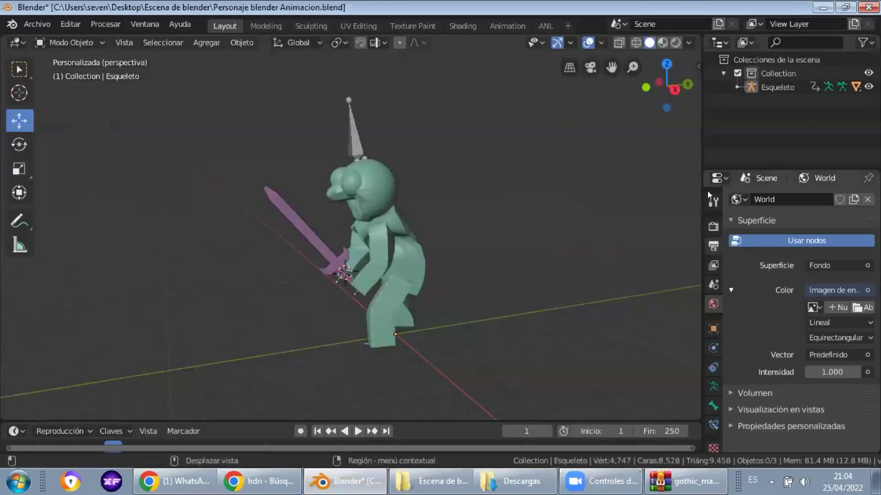
click(660, 42)
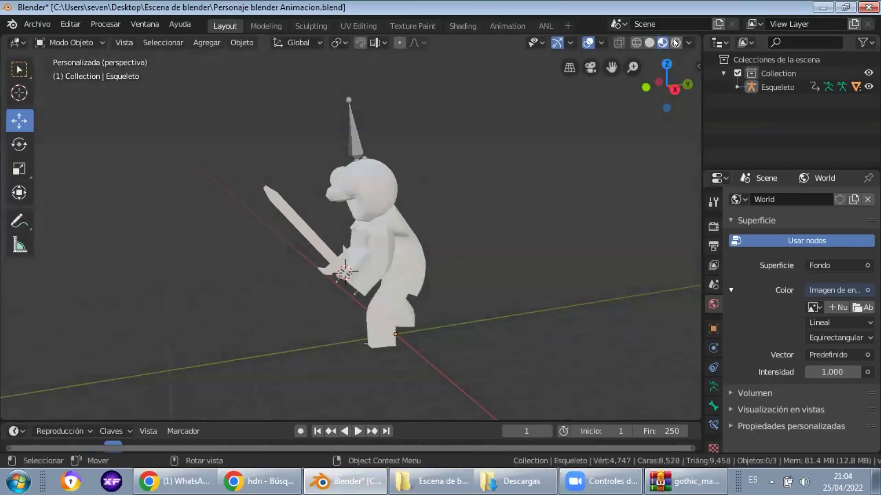
click(675, 42)
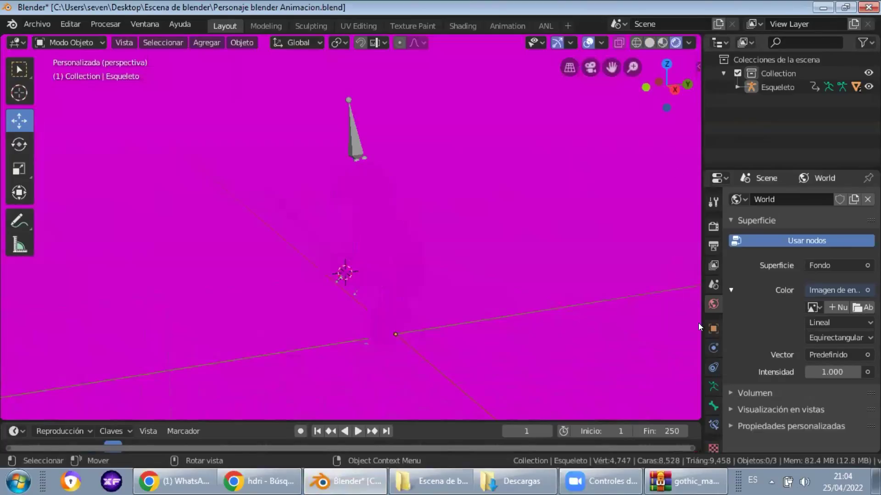
- Load gothic_manor_01_4k.exr from the Escena de blender folder as the World's environment texture image
click(863, 308)
click(215, 118)
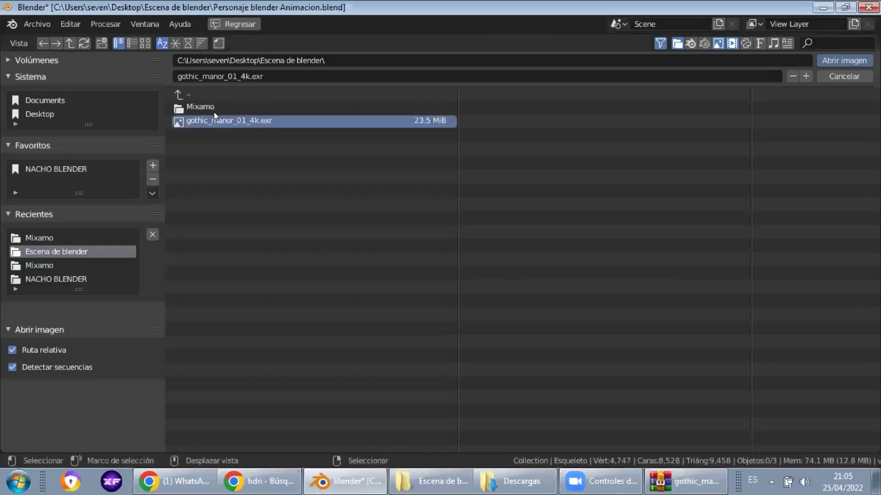
click(844, 60)
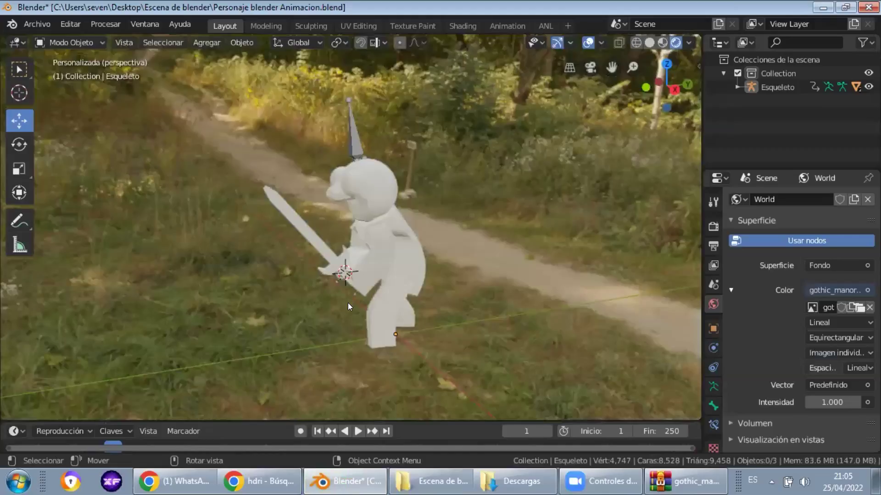
- Add a plane mesh to the scene and scale it by a factor of 50 as the ground
middle_drag(353, 308, 364, 271)
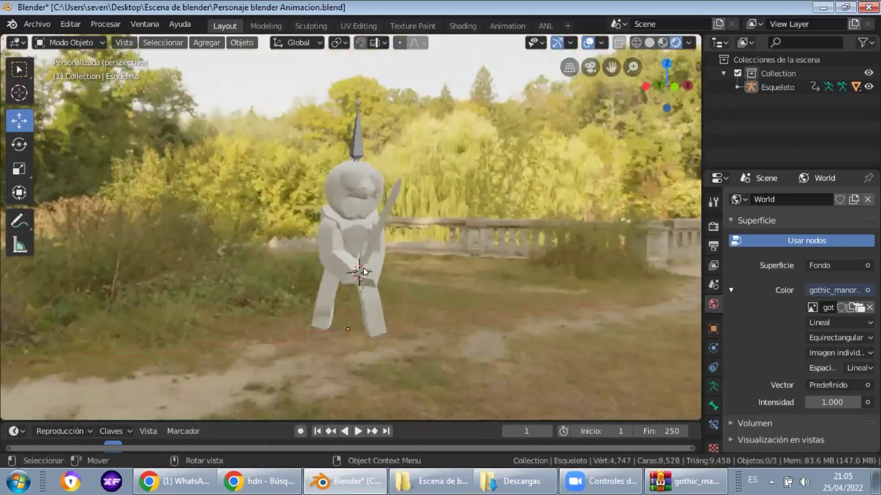
key(shift+a)
mouse_move(322, 199)
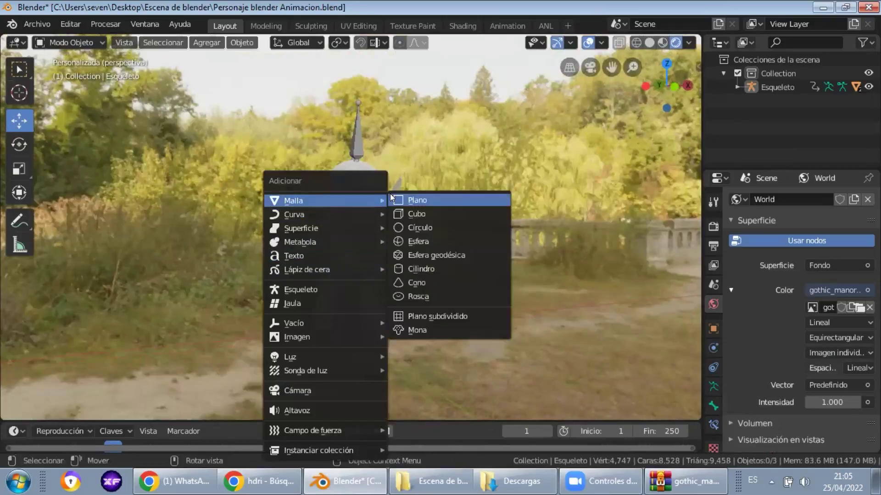
click(413, 200)
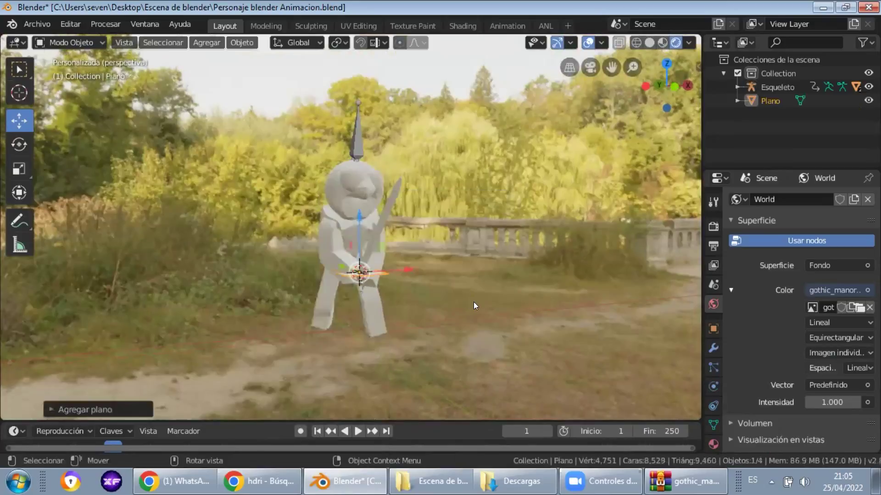
text(s50)
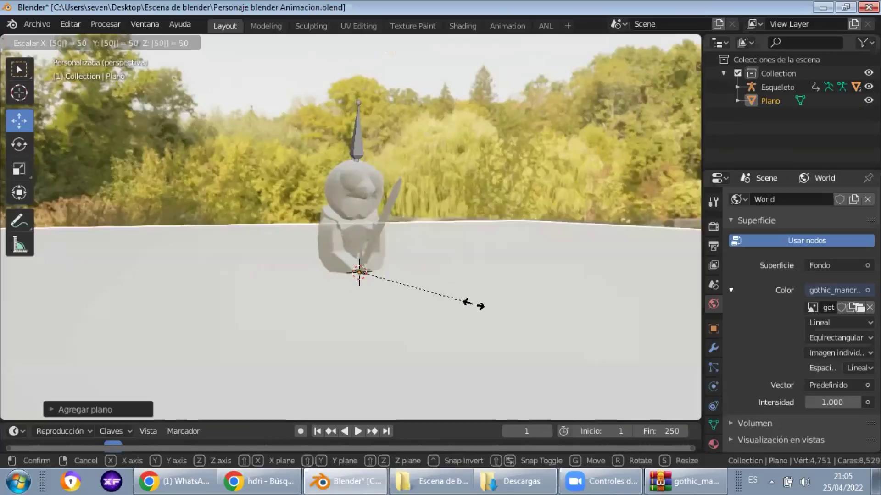
key(Return)
key(g)
key(z)
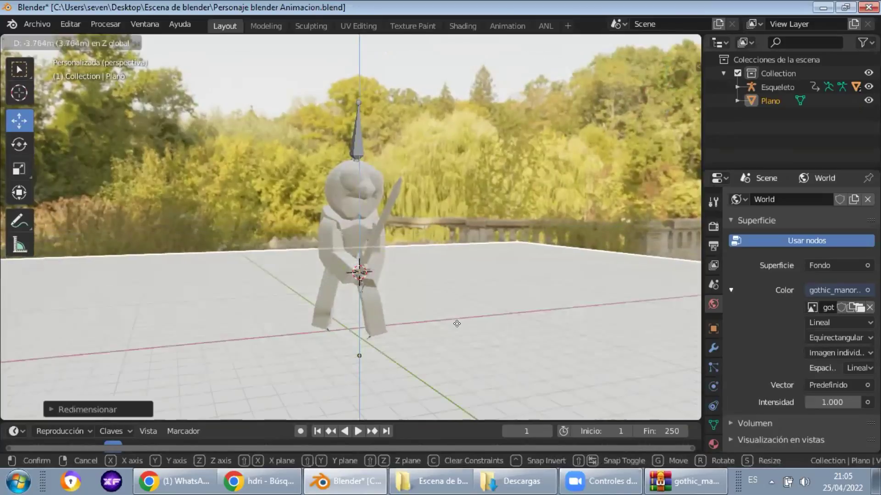
key(Escape)
- Reset the ground plane's location to the world origin
key(alt+g)
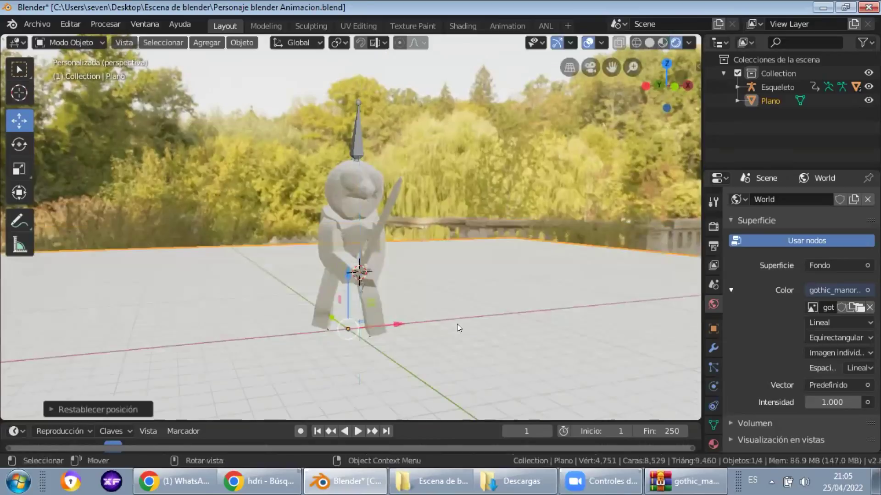
middle_drag(487, 304, 289, 319)
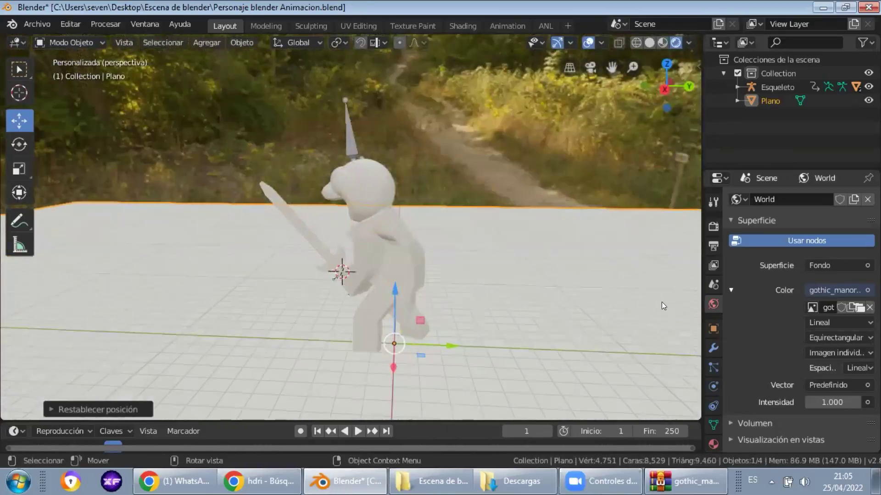
- Create a new material for the ground plane with a light green base color of about hue 0.264, saturation 0.468 and value 0.906
click(711, 347)
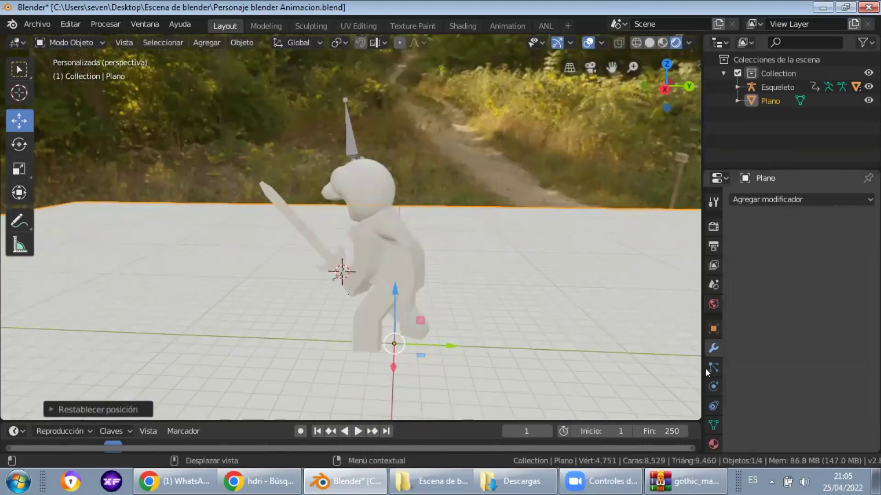
click(714, 444)
click(777, 256)
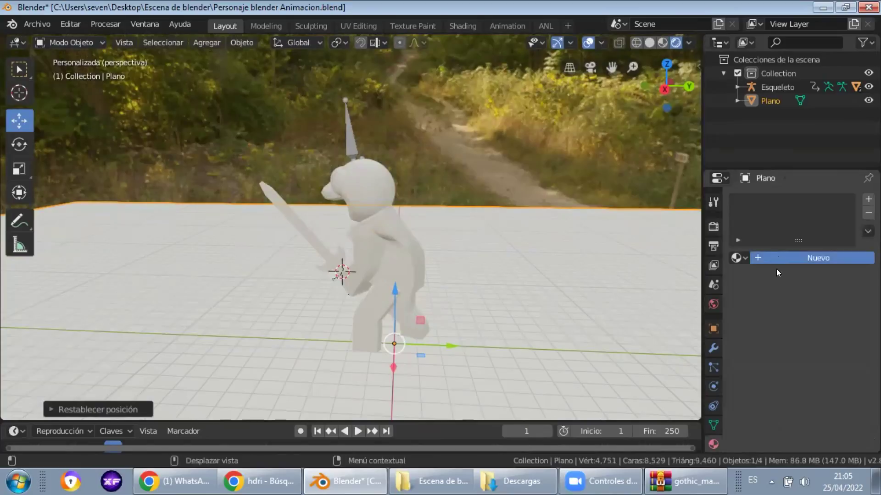
click(833, 397)
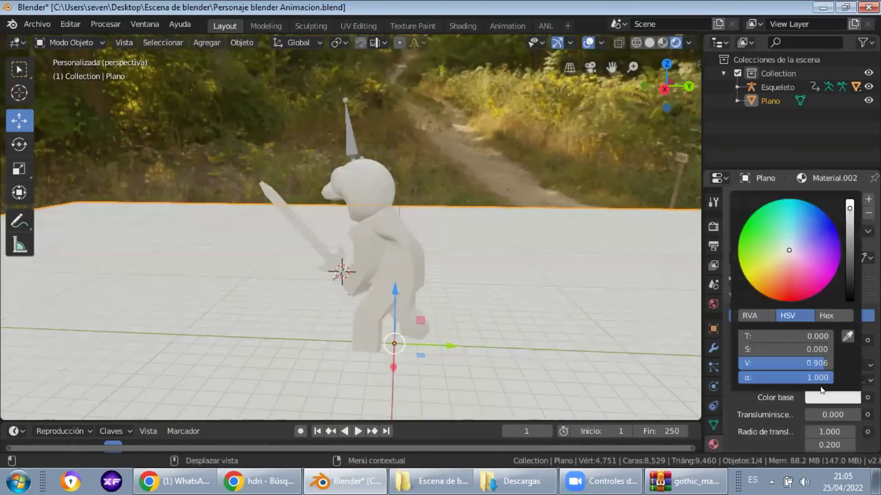
click(770, 239)
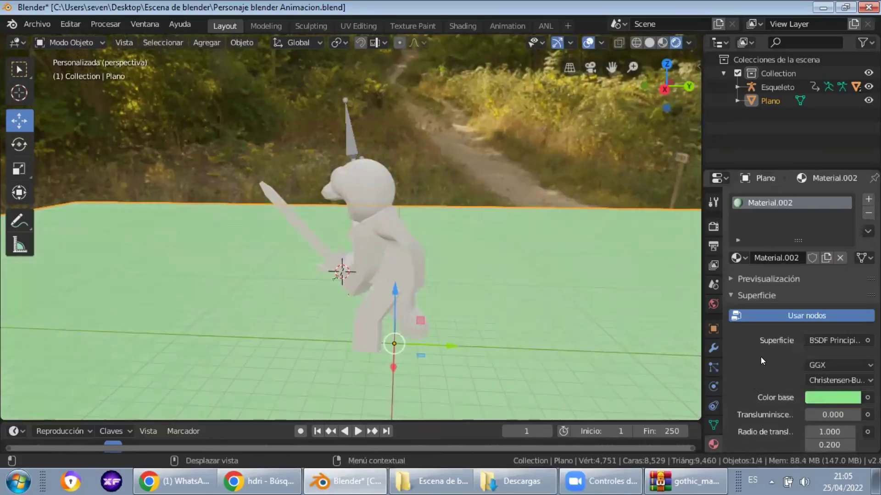
click(816, 397)
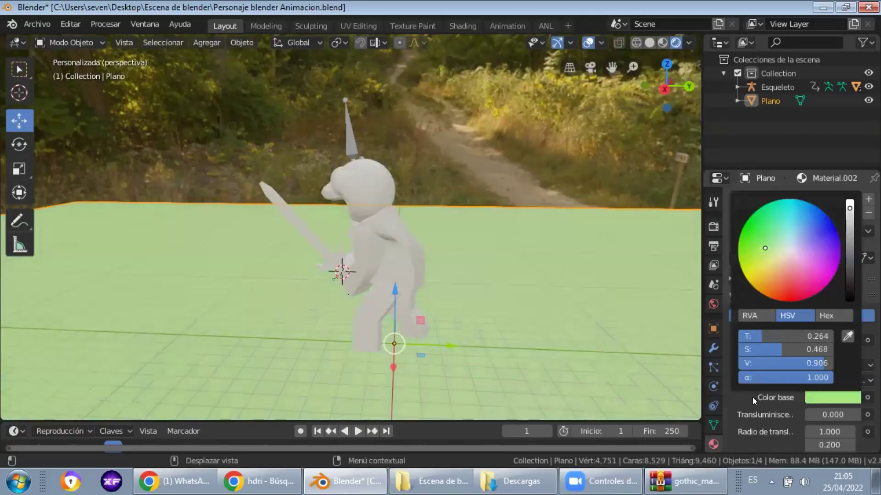
- Set the green ground material's Rugosidad to 1 and its Especularidad to 0
scroll(761, 421, down, 5)
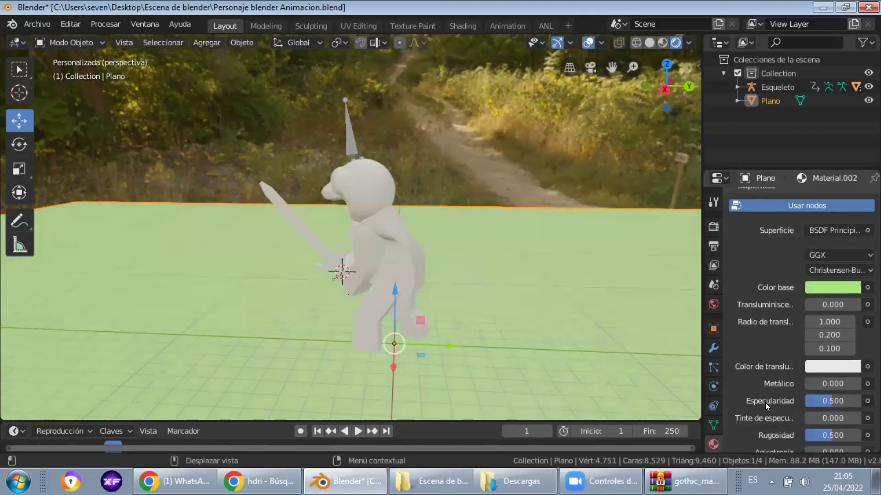
scroll(788, 398, down, 3)
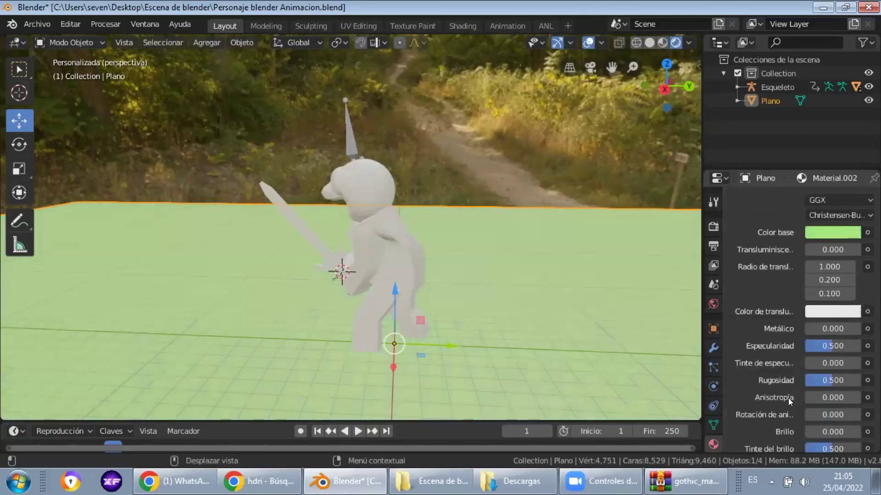
click(821, 380)
key(shift+Tab)
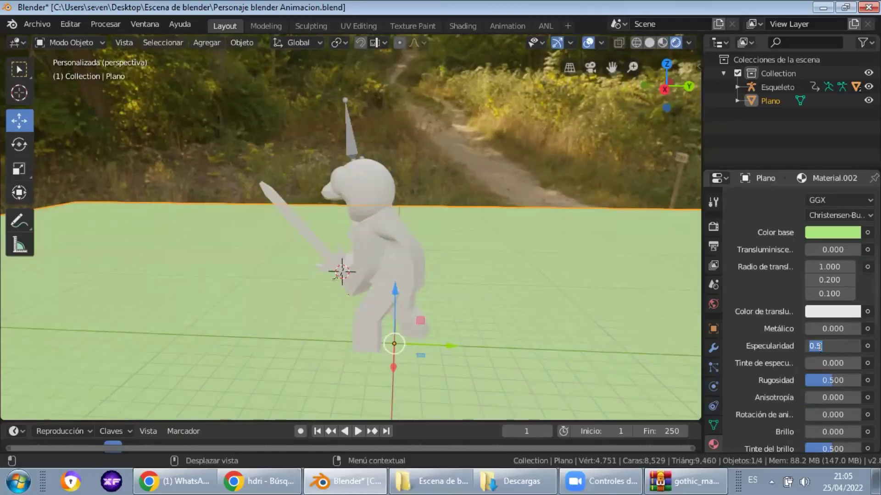
click(828, 381)
text(1)
key(Return)
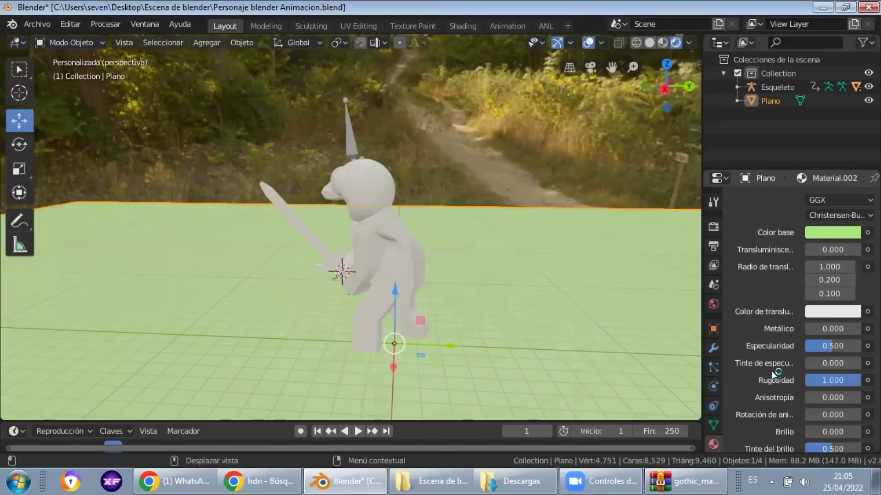
click(824, 347)
text(0)
key(Return)
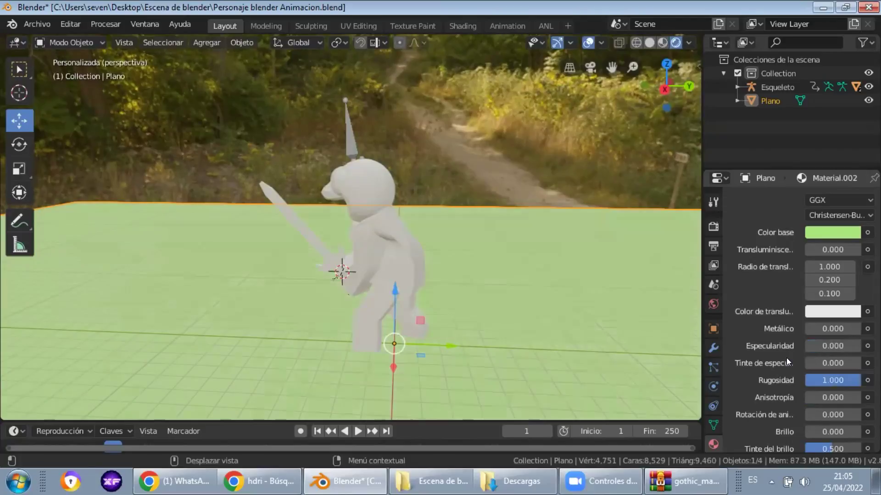
- Hide the viewport overlays and play the character's animation over the green ground and HDRI background
middle_drag(487, 289, 477, 267)
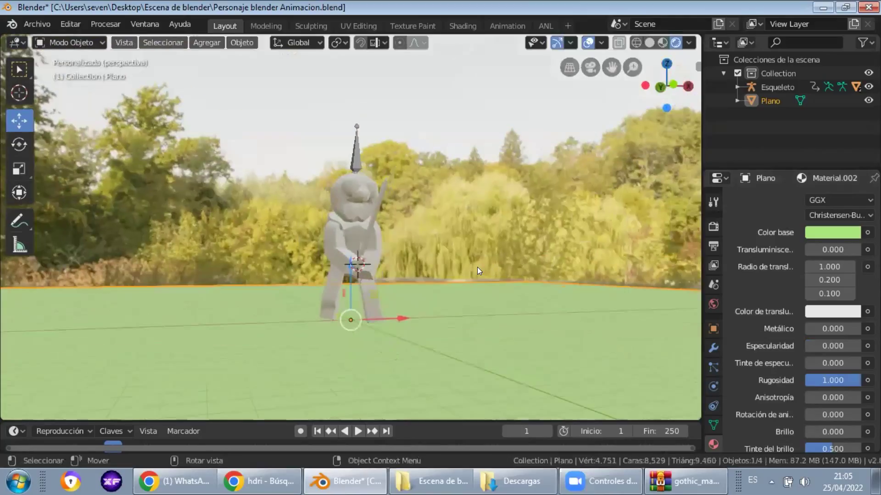
middle_drag(431, 288, 510, 177)
scroll(486, 211, up, 2)
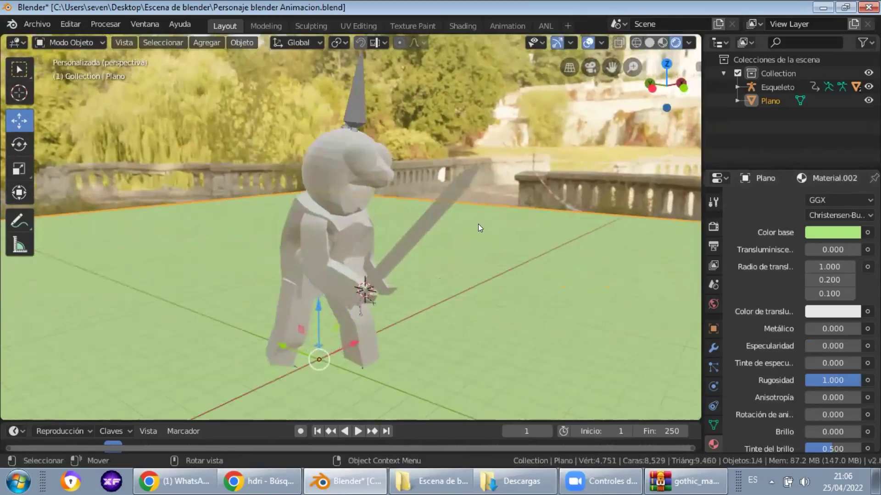
click(588, 43)
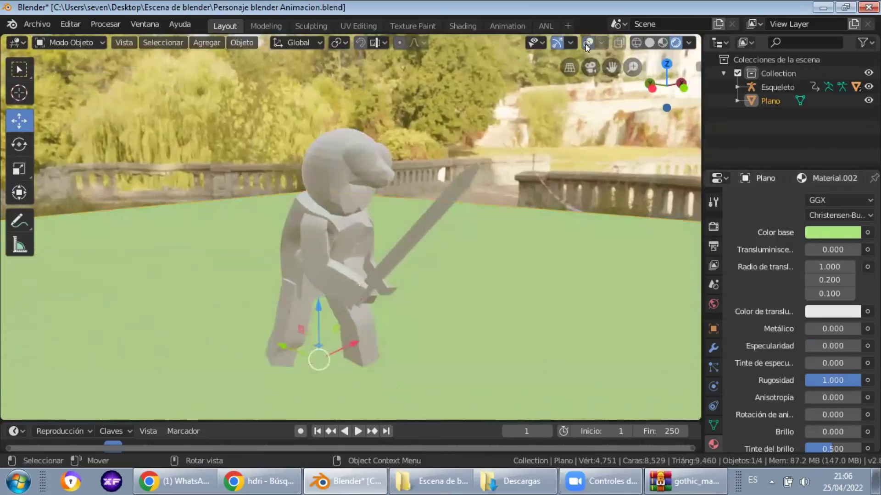
click(19, 70)
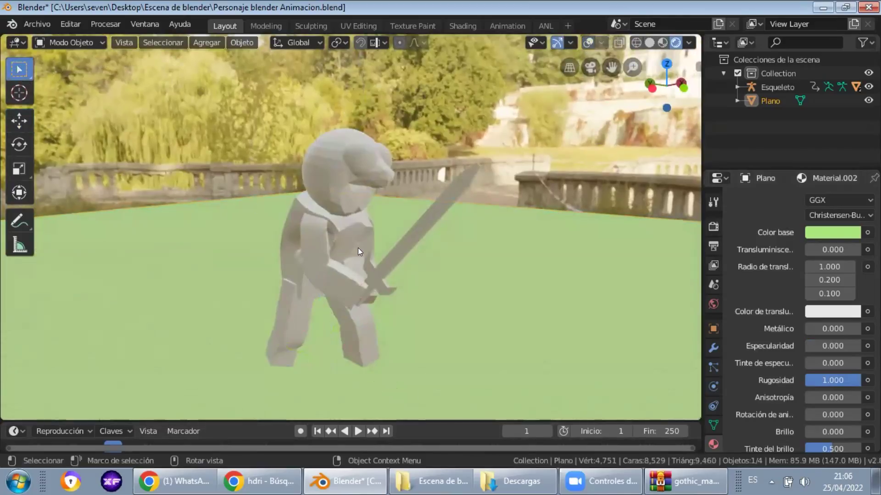
key(space)
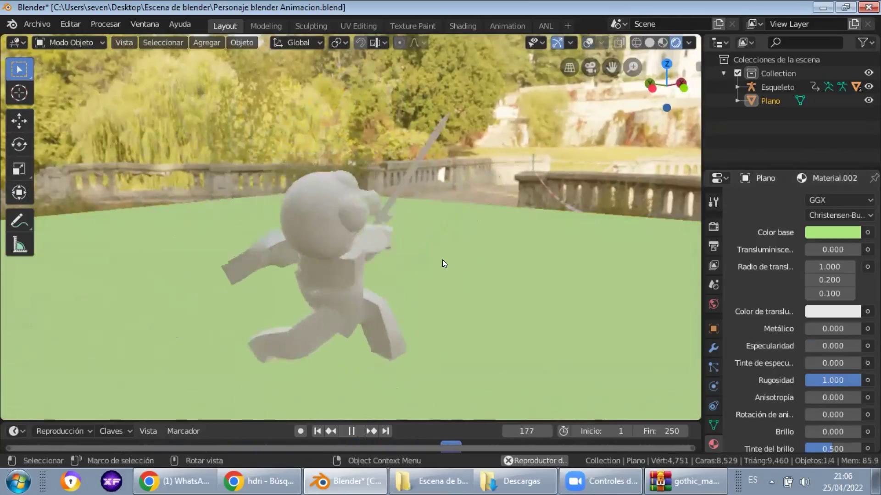
key(Escape)
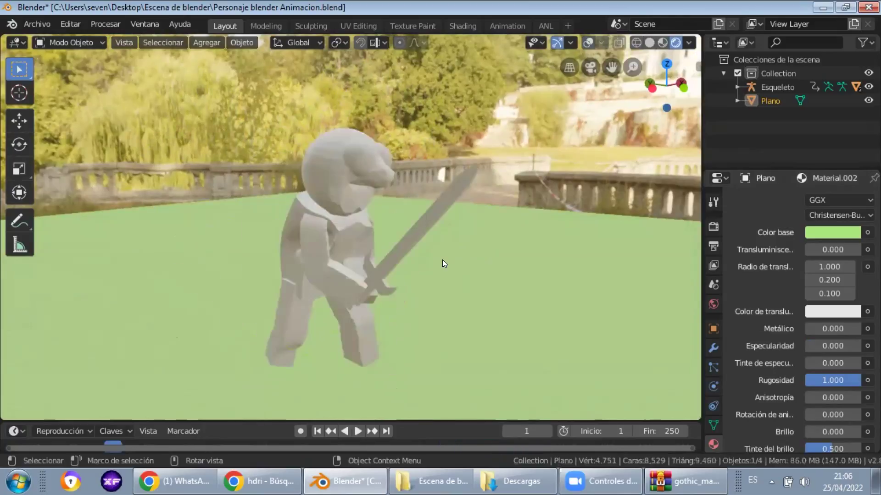
- Show the viewport overlays again and set the Esqueleto armature to its rest position (En reposo)
click(332, 245)
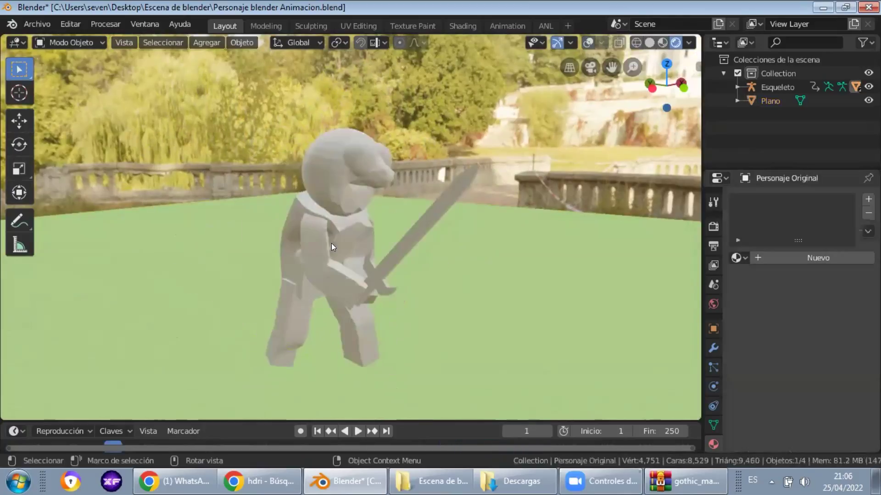
click(586, 42)
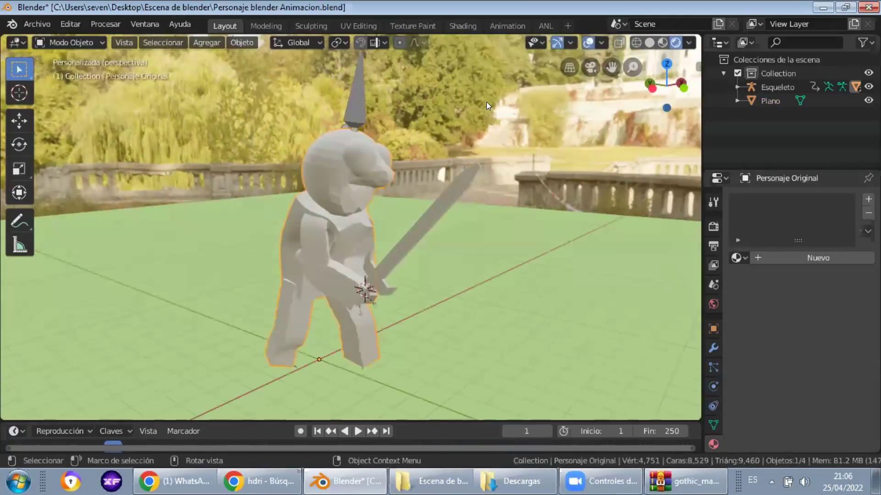
click(358, 100)
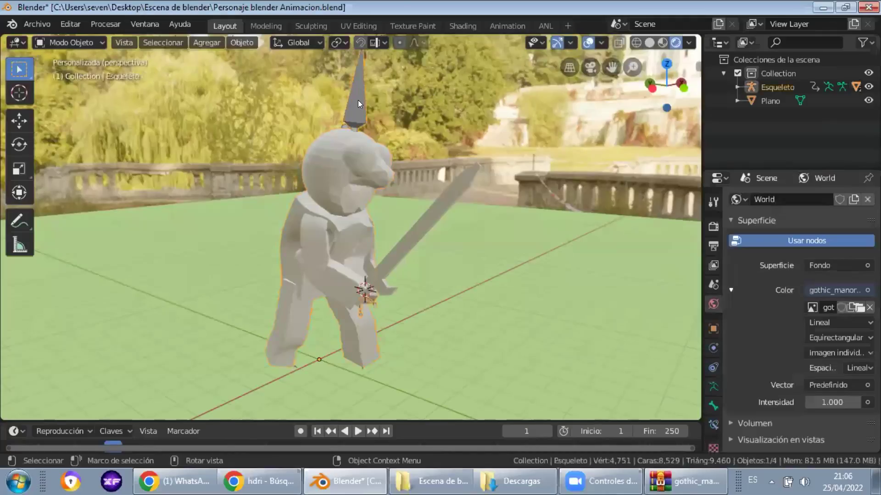
click(712, 386)
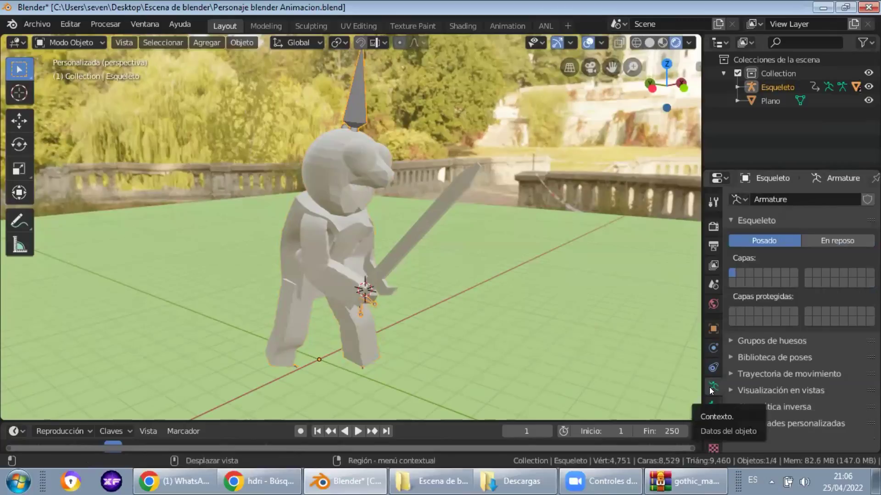
click(826, 239)
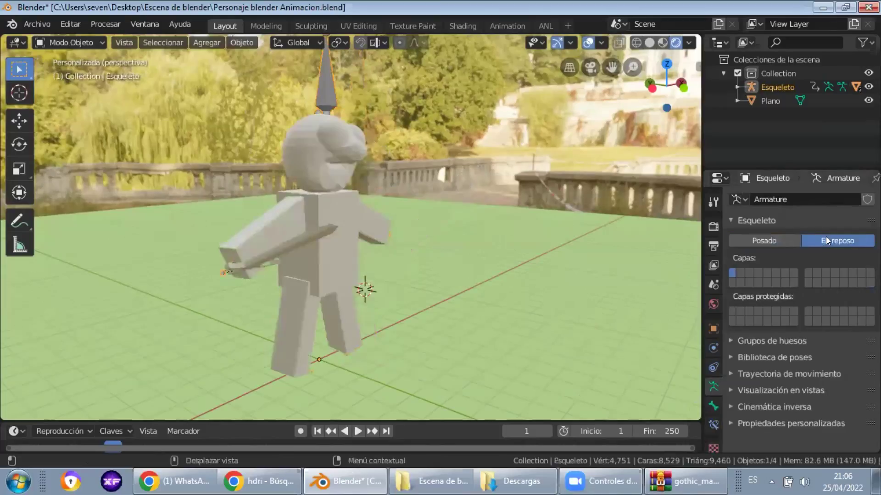
- Select the Personaje Original mesh and open its UV layout in the UV Editing workspace
click(347, 221)
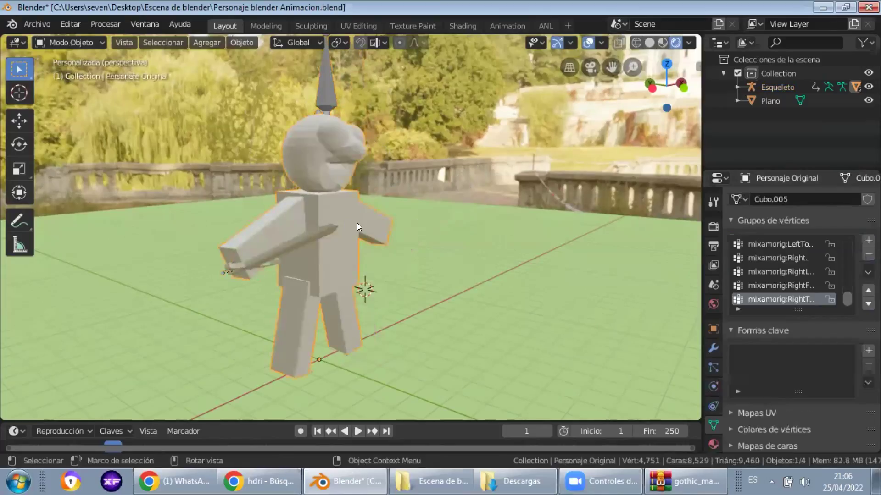
click(355, 25)
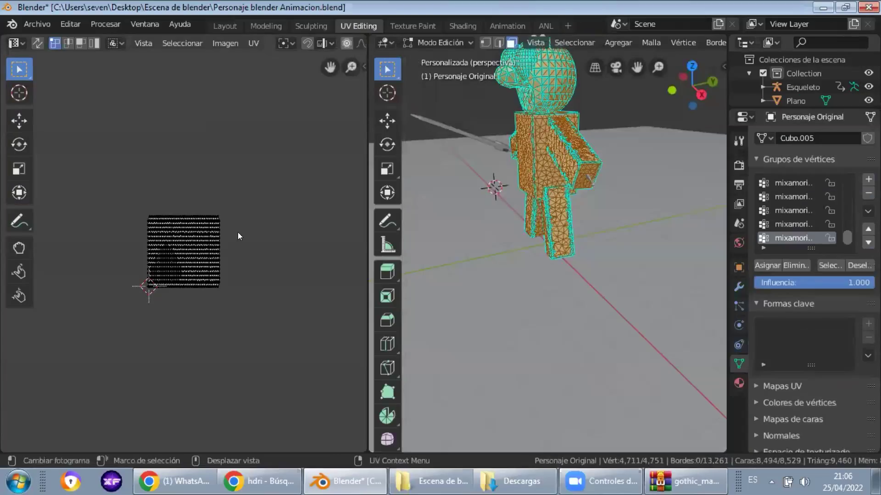
scroll(204, 243, up, 6)
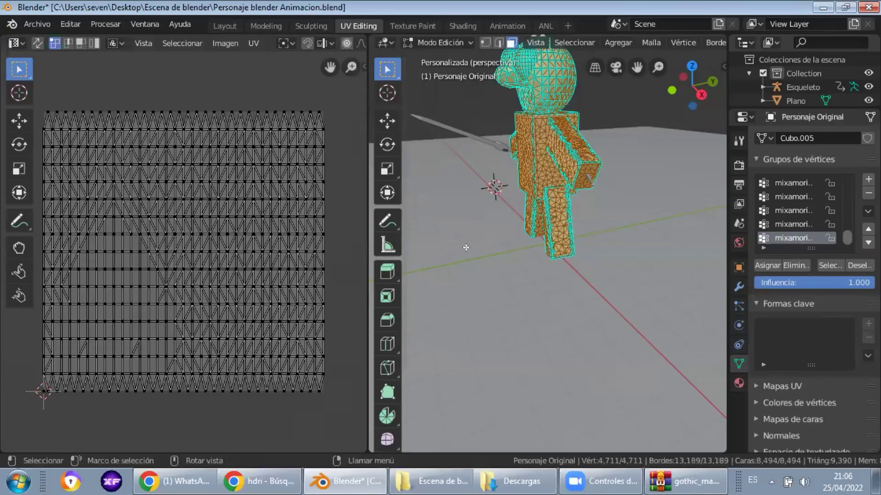
- Unwrap the whole character mesh with Smart UV Project, using an island margin of 0.001
key(u)
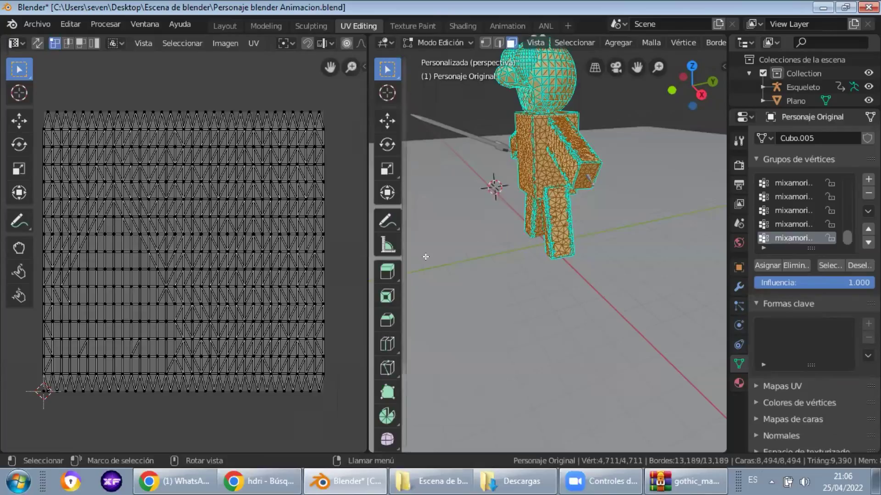
key(u)
click(490, 228)
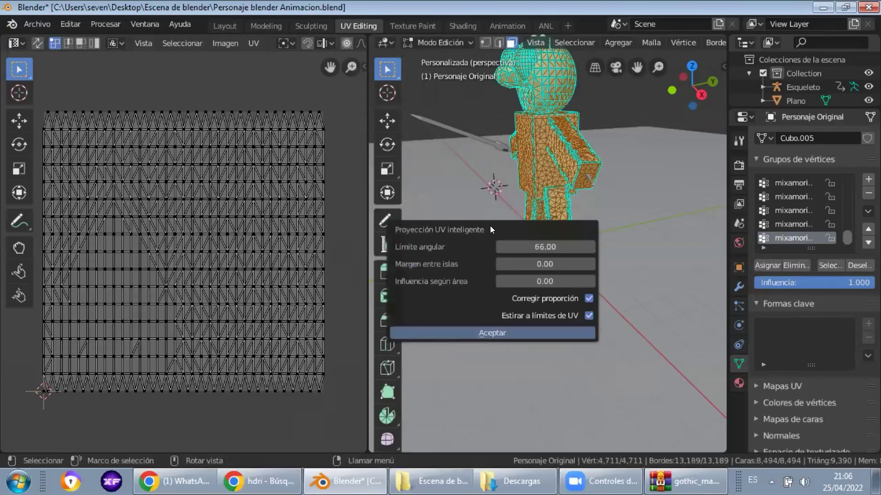
click(535, 242)
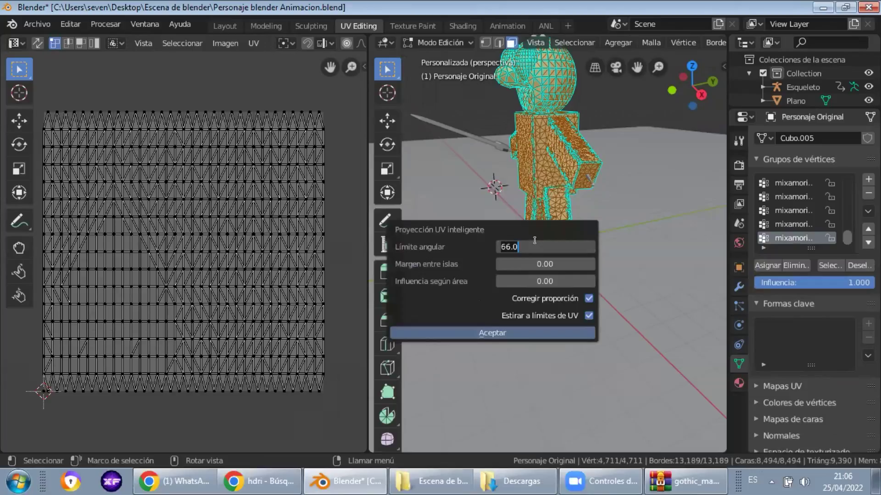
click(528, 264)
text(0.001)
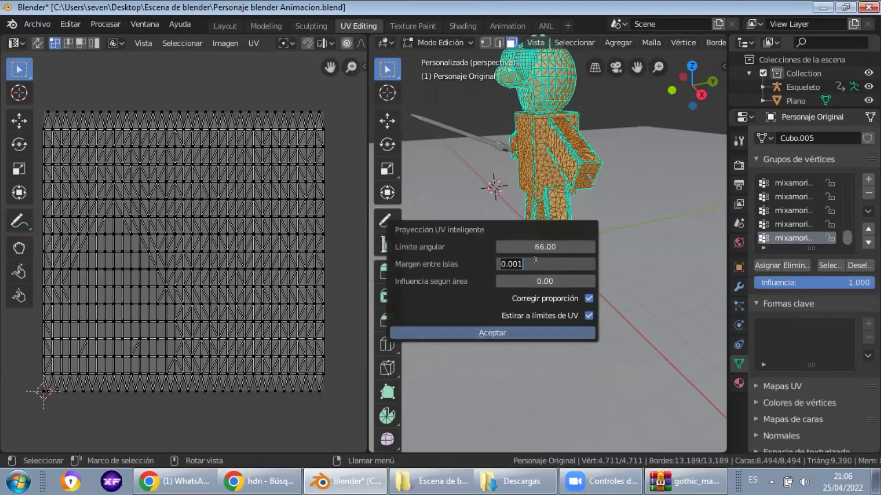
key(Return)
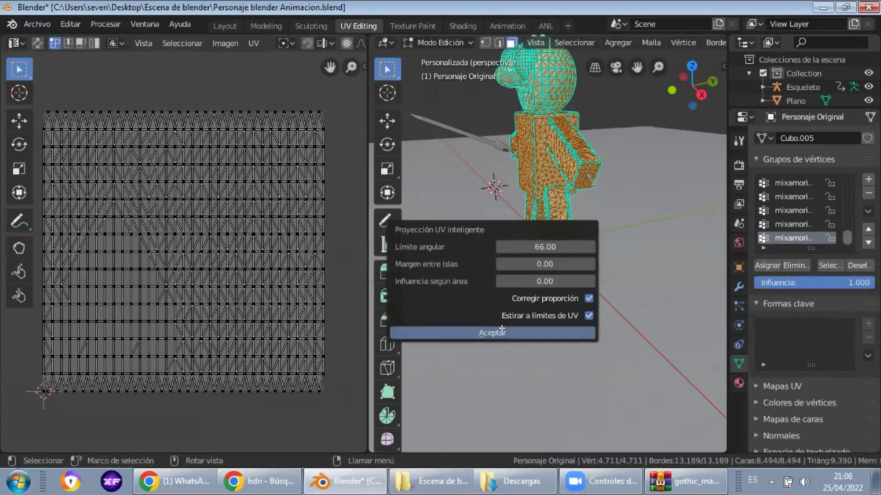
click(502, 331)
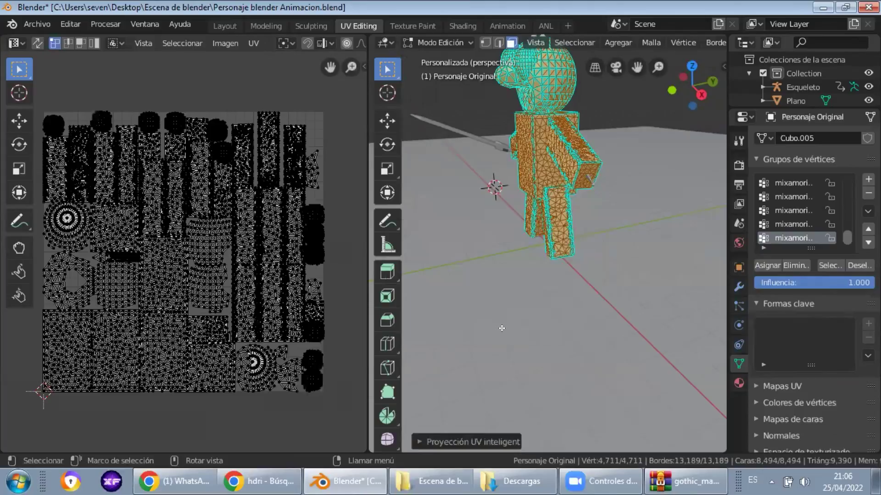
- In the Texture Paint workspace, add a Color base texture named Personaje Color to the character
click(413, 25)
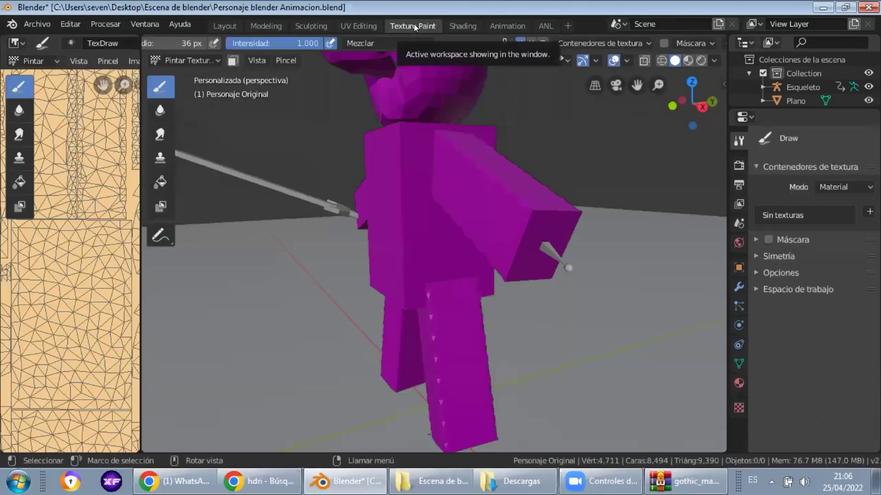
scroll(466, 248, down, 5)
middle_drag(446, 249, 489, 262)
click(869, 212)
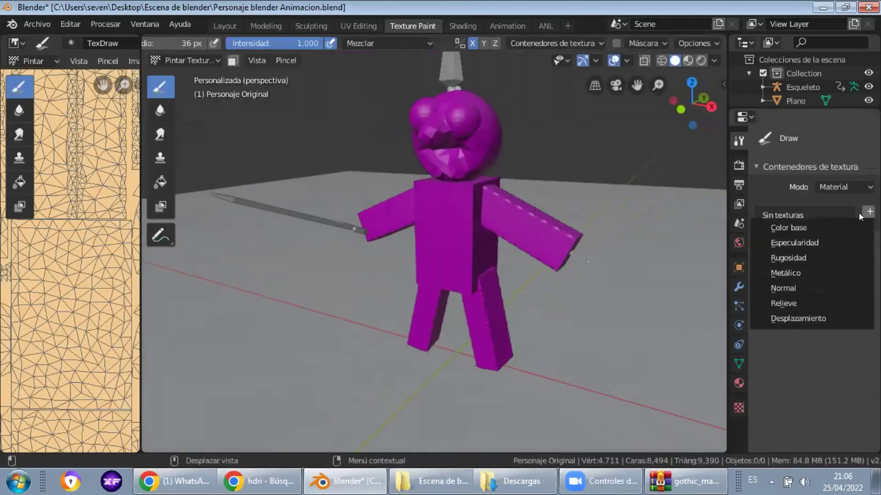
click(800, 228)
click(810, 215)
key(ctrl+a)
text(Per)
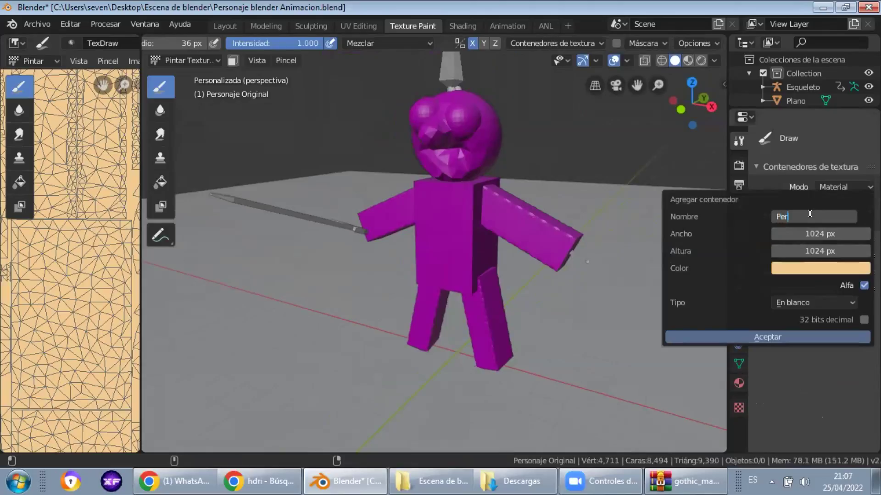
text(sonaje Color)
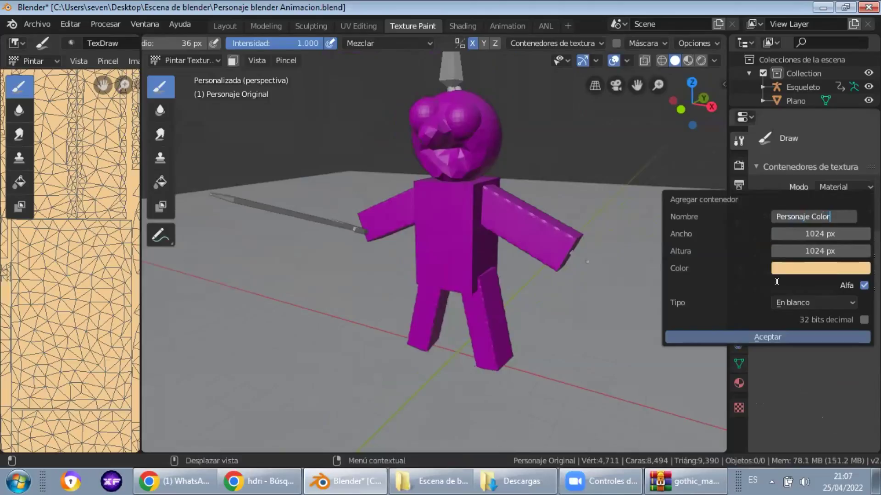
click(731, 335)
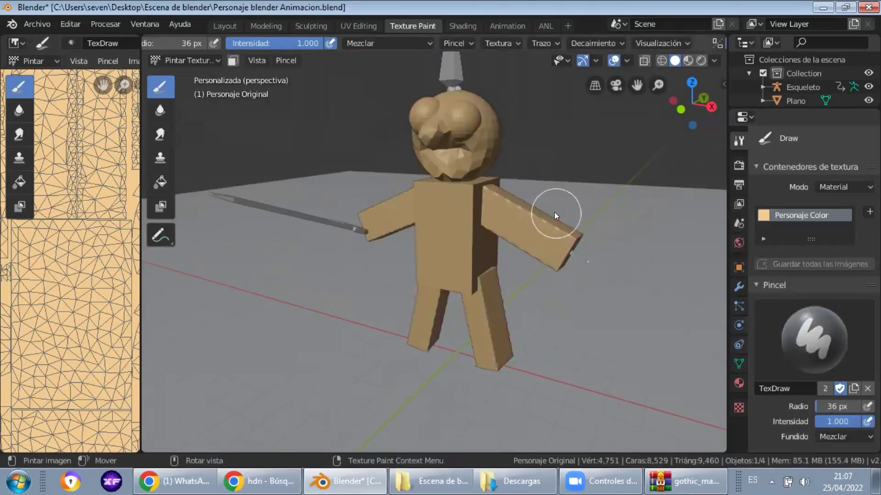
- View the character from the front and isolate it in local view
key(KP_1)
shift+middle_drag(480, 190, 466, 237)
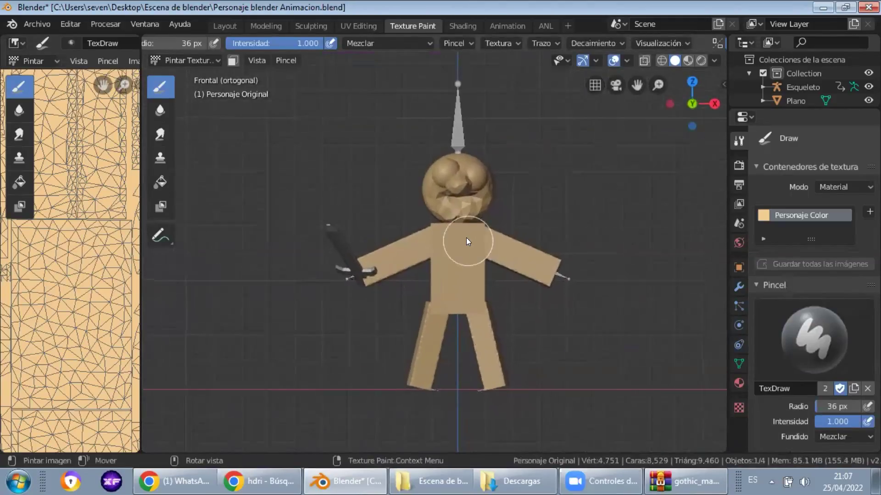
key(KP_Divide)
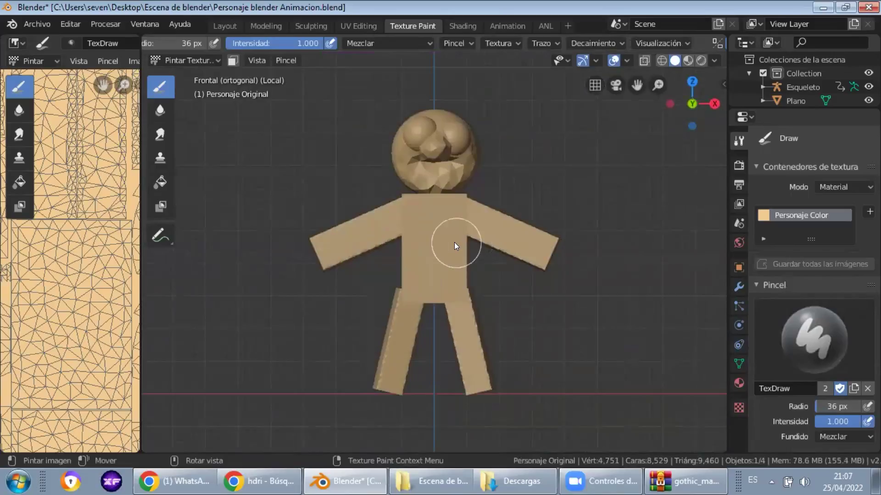
- Try a test brush stroke on the character's chest and undo it
click(428, 215)
mouse_move(420, 225)
mouse_down()
mouse_move(413, 246)
mouse_move(422, 249)
mouse_move(440, 234)
mouse_up()
key(ctrl+z)
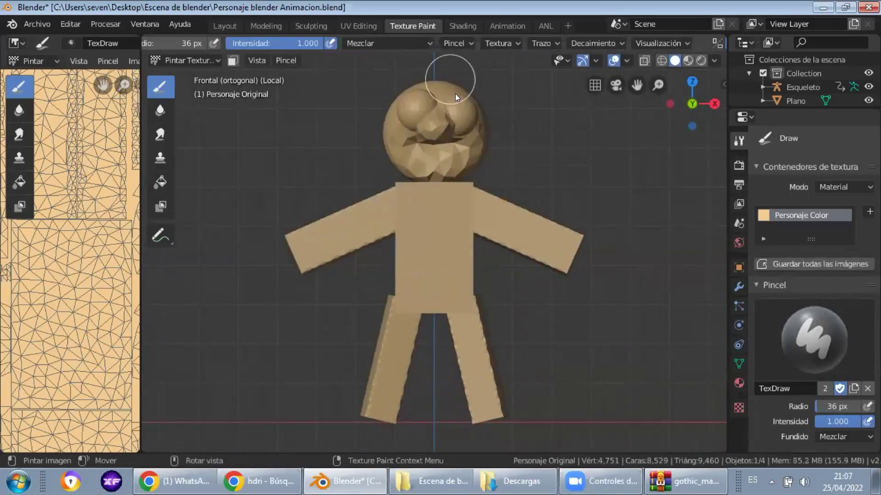
- Save the current Blender file with the new character texture
scroll(796, 339, down, 8)
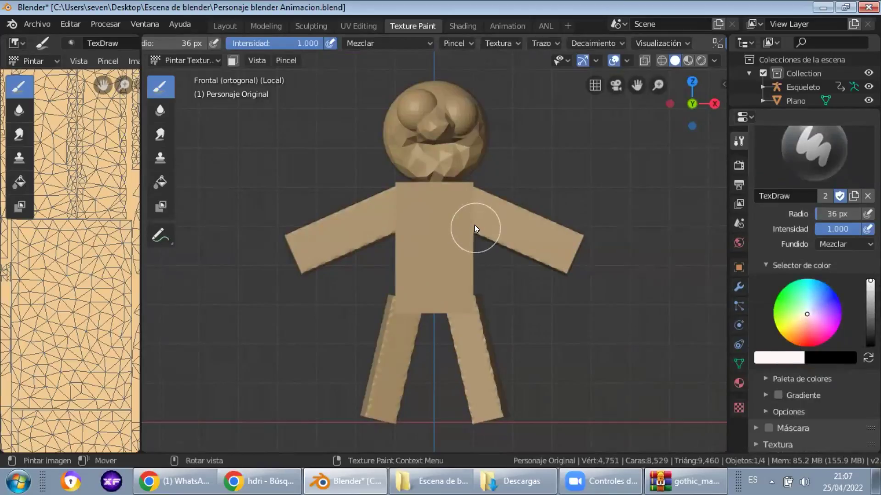
click(44, 23)
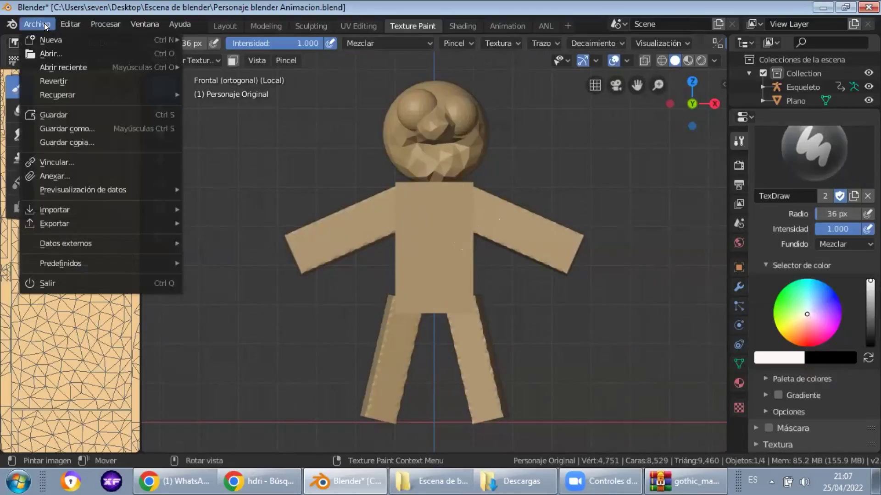
click(37, 114)
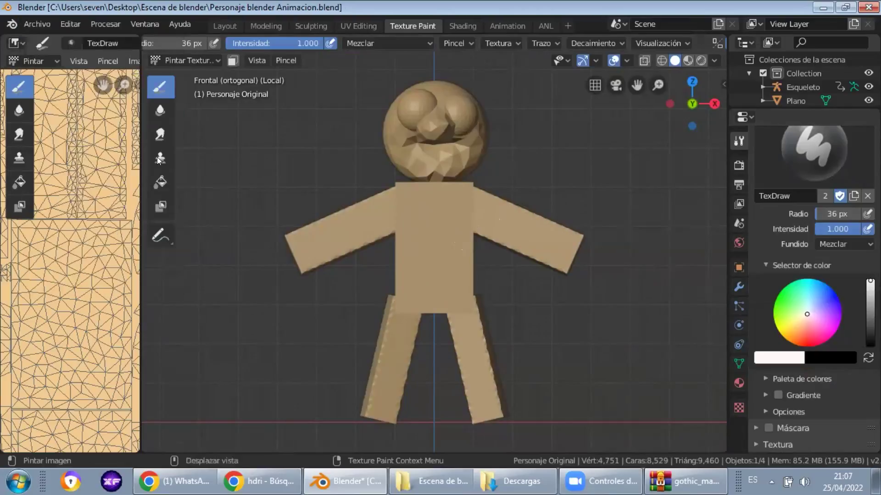
- Enable automatic packing of external data into the .blend file and save the file again
click(72, 24)
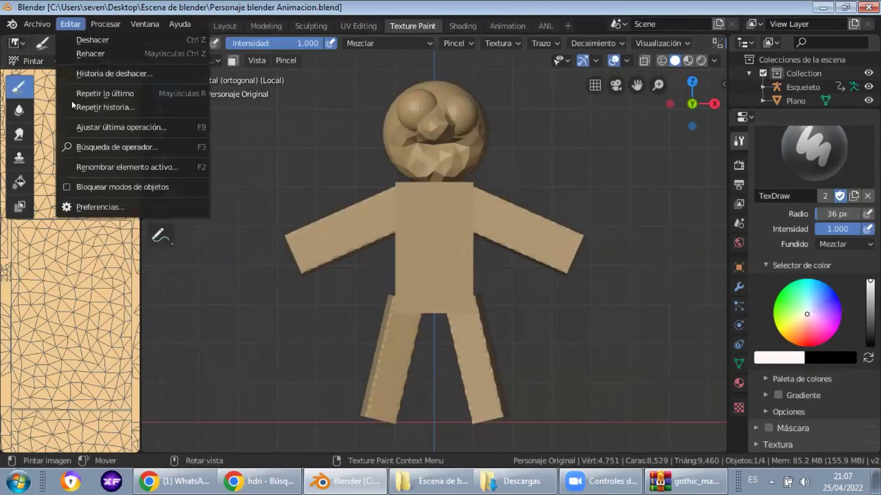
click(27, 23)
mouse_move(104, 204)
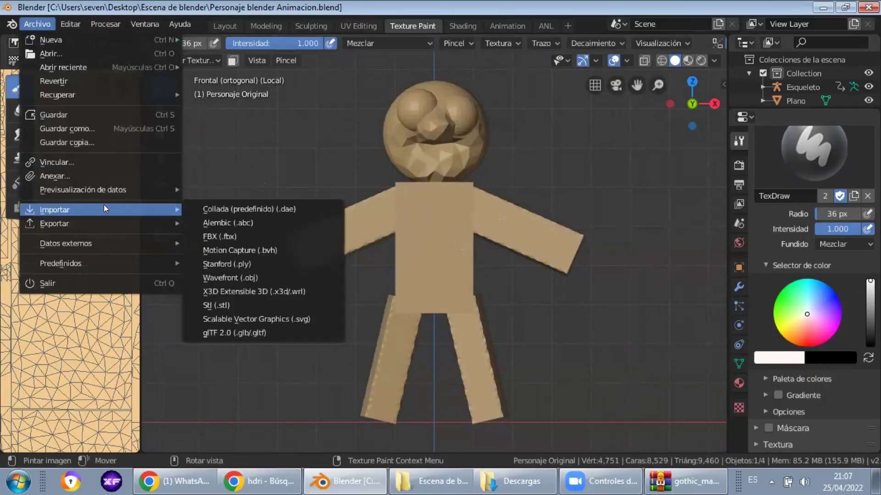
mouse_move(84, 243)
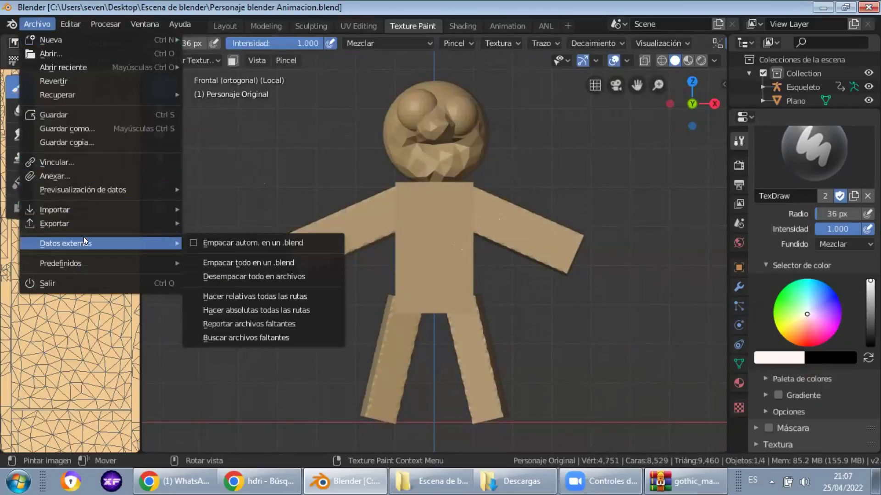
click(212, 240)
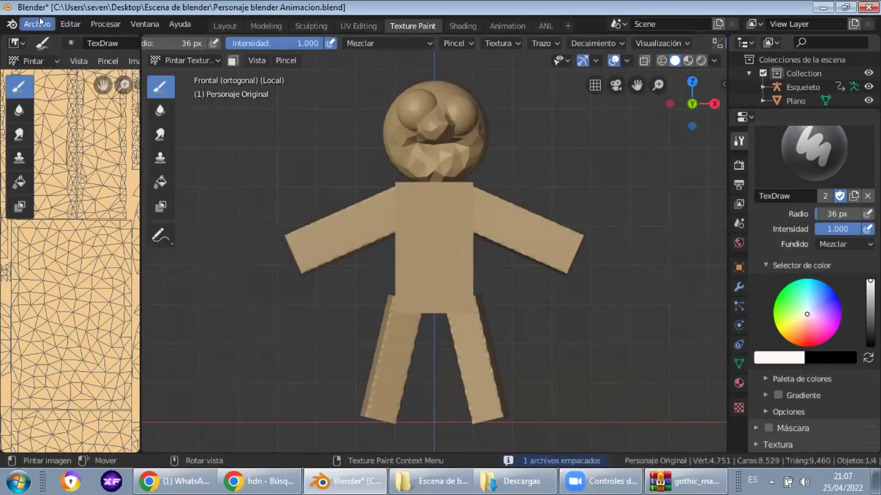
click(40, 17)
click(47, 113)
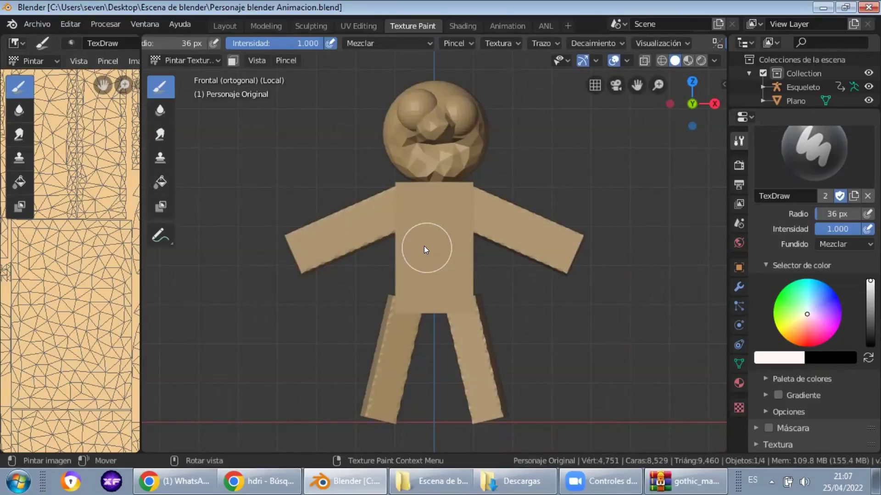
- Set the TexDraw brush colour to red
click(805, 340)
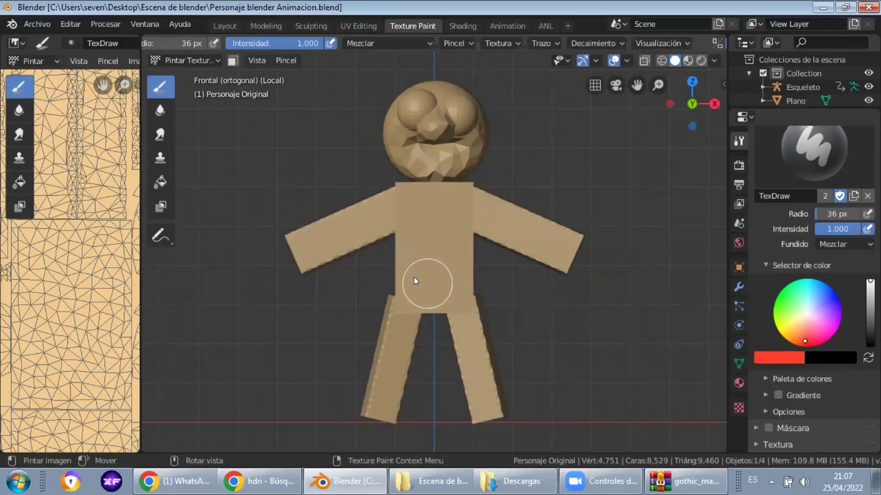